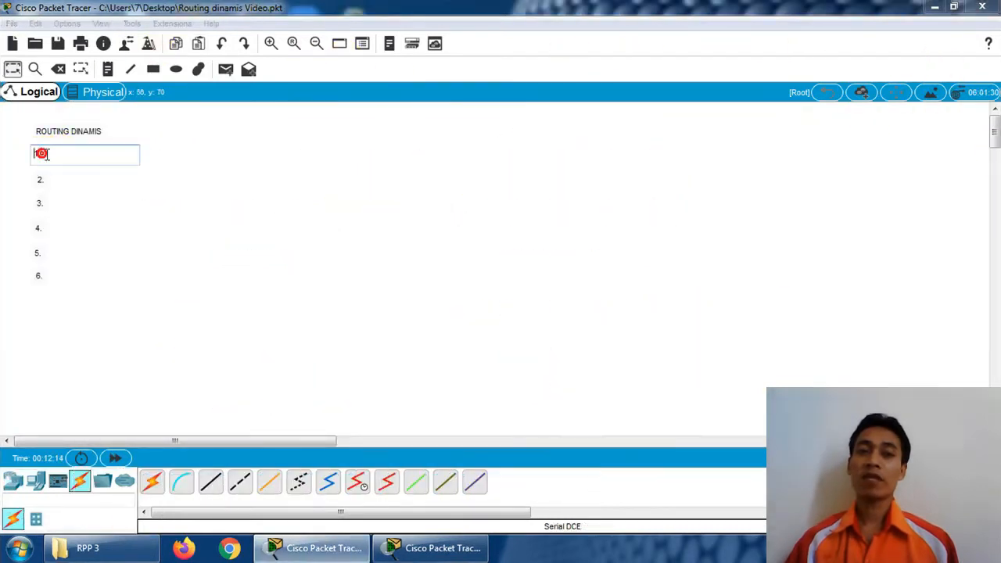
Fill in the first item of the numbered notes under ROUTING DINAMIS with "Topologi Jaringan".
left_click(49, 156)
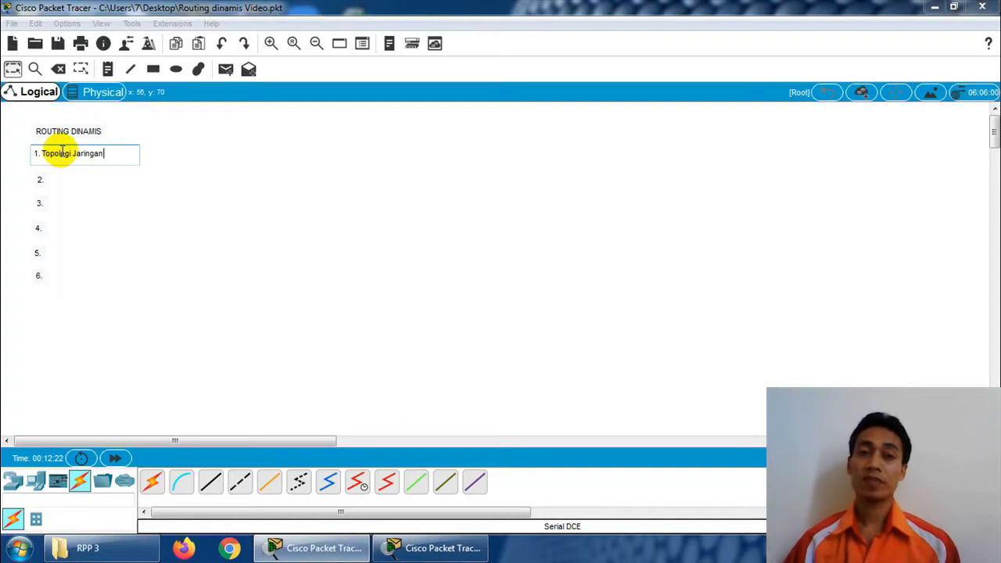
left_click(14, 68)
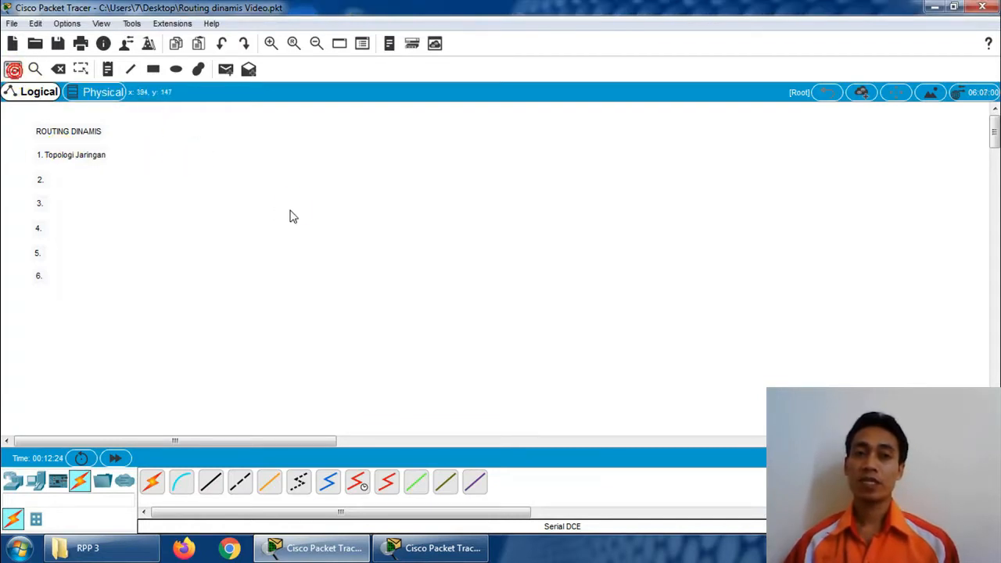
Place a PC in the workspace near the top, beside the ROUTING DINAMIS notes.
left_click(36, 481)
left_click_drag(152, 485, 299, 192)
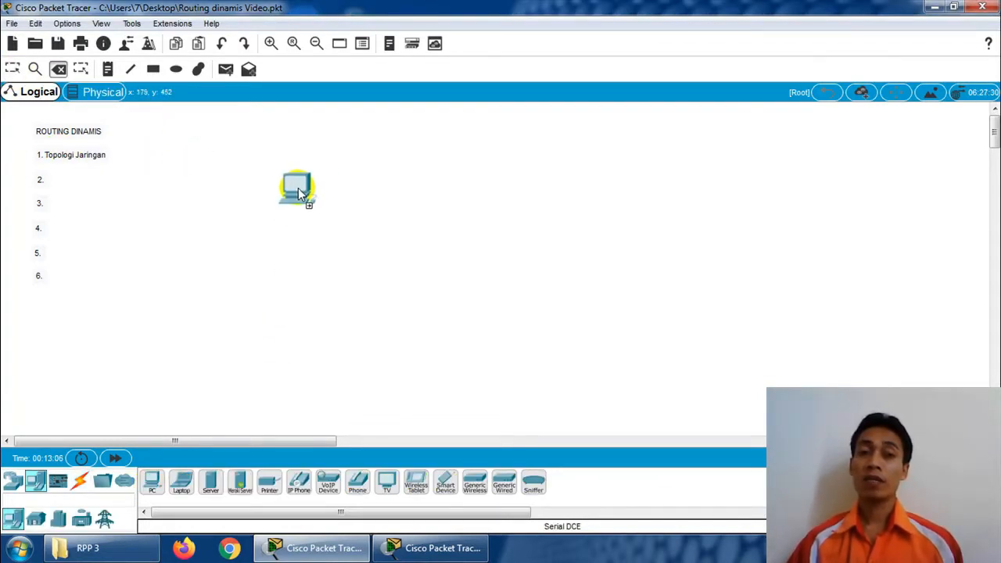
left_click_drag(289, 145, 288, 146)
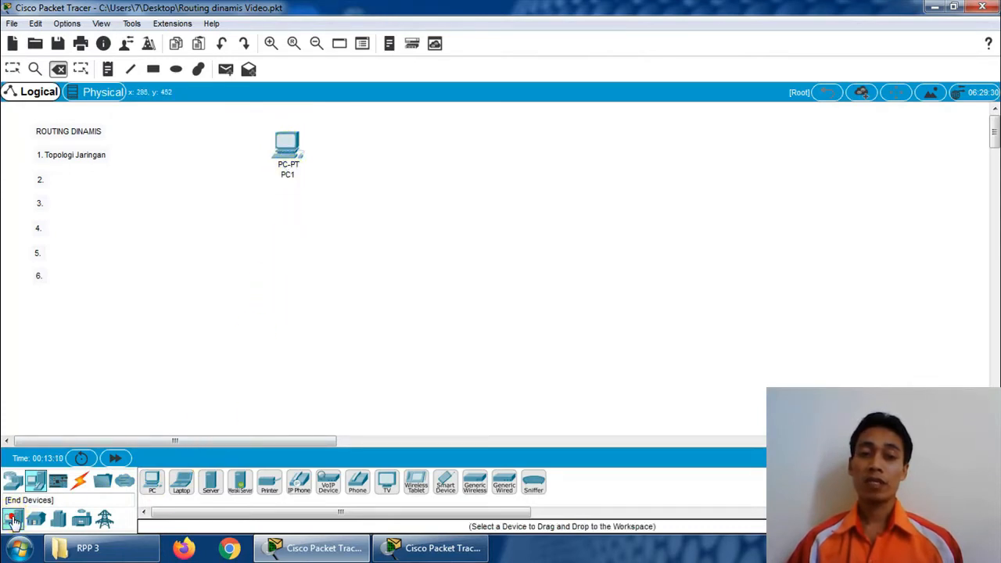
Add a 2960 switch to the right of and slightly below the PC, and a 2620XM router to the right of the switch.
left_click(13, 480)
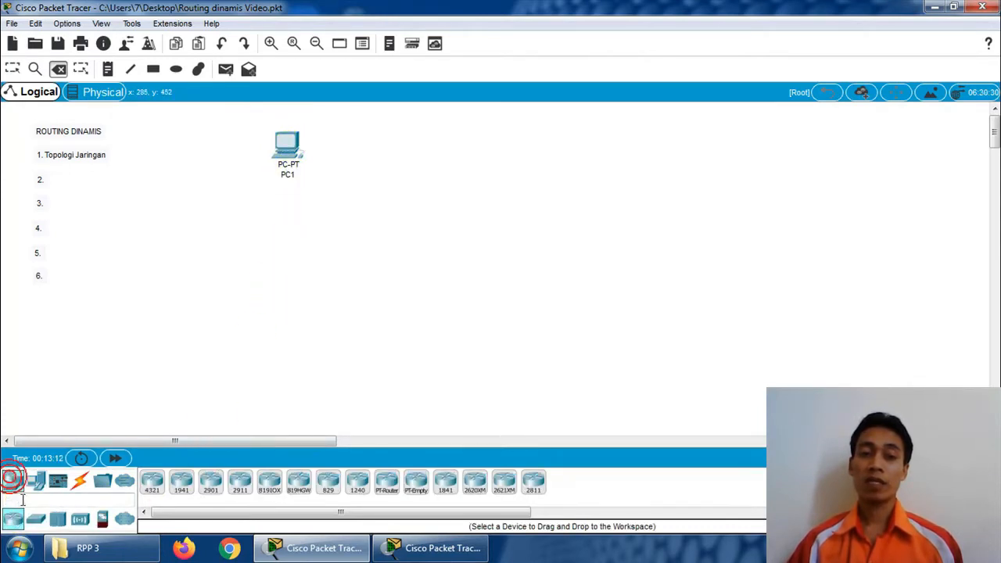
left_click(35, 518)
left_click_drag(152, 480, 394, 149)
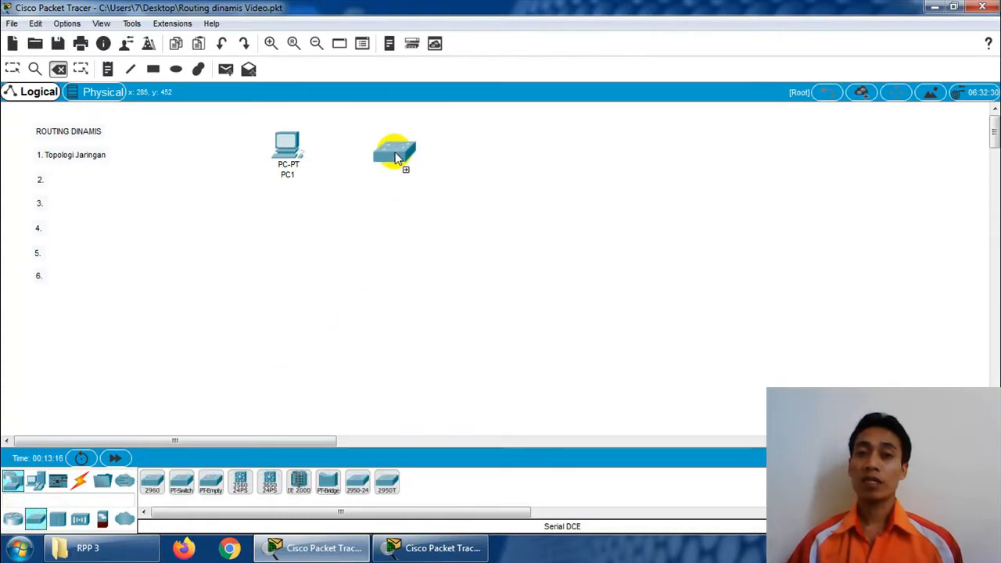
left_click_drag(388, 196, 388, 196)
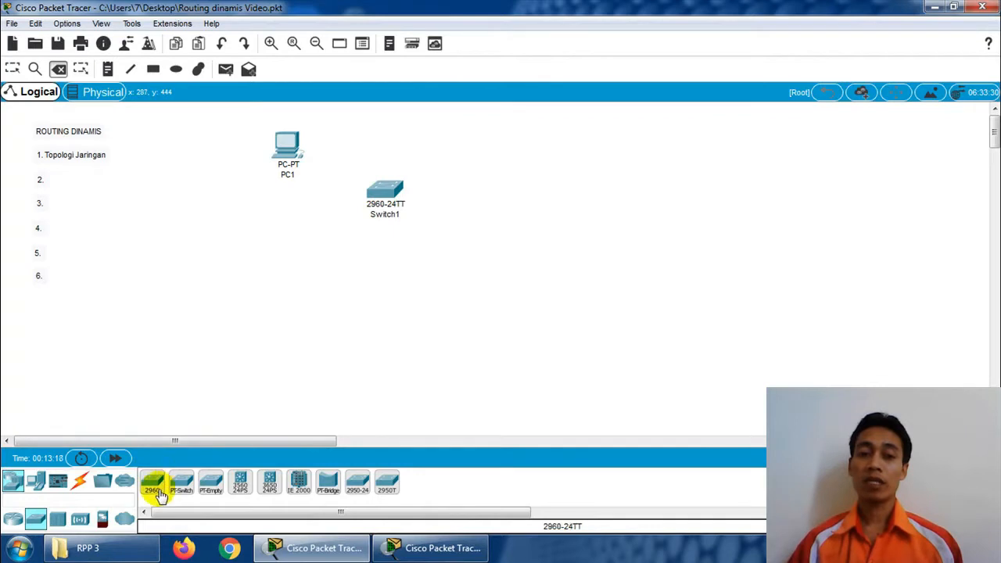
left_click(13, 518)
left_click_drag(478, 486, 525, 195)
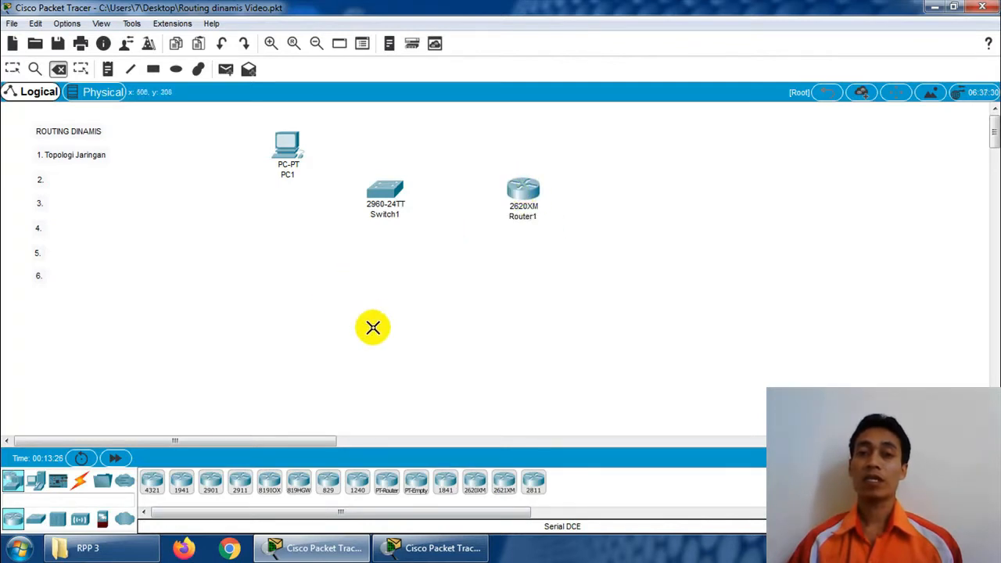
Connect PC1's FastEthernet0 port to Switch1's FastEthernet0/1 port with a copper straight-through cable.
left_click(79, 483)
left_click(209, 482)
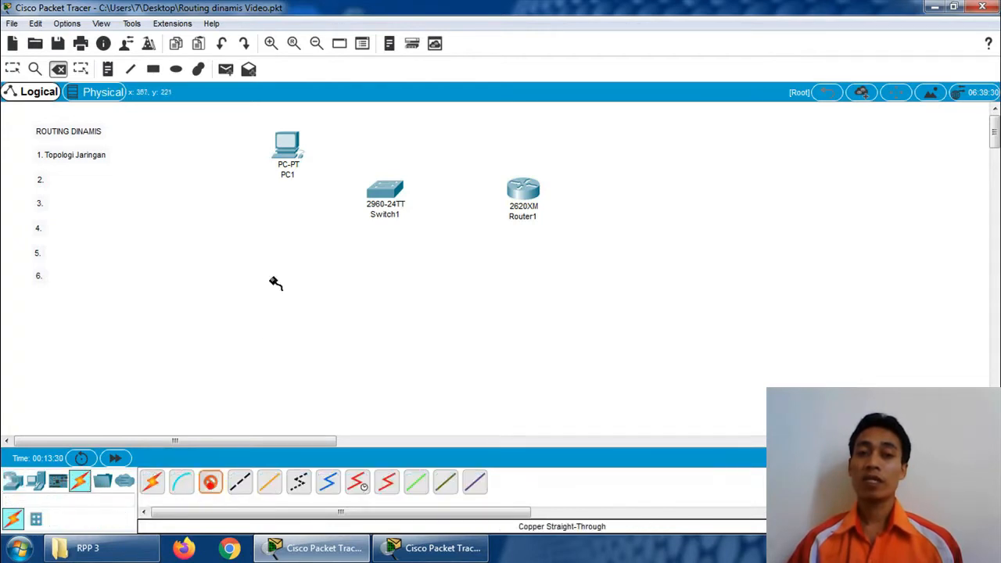
left_click(287, 145)
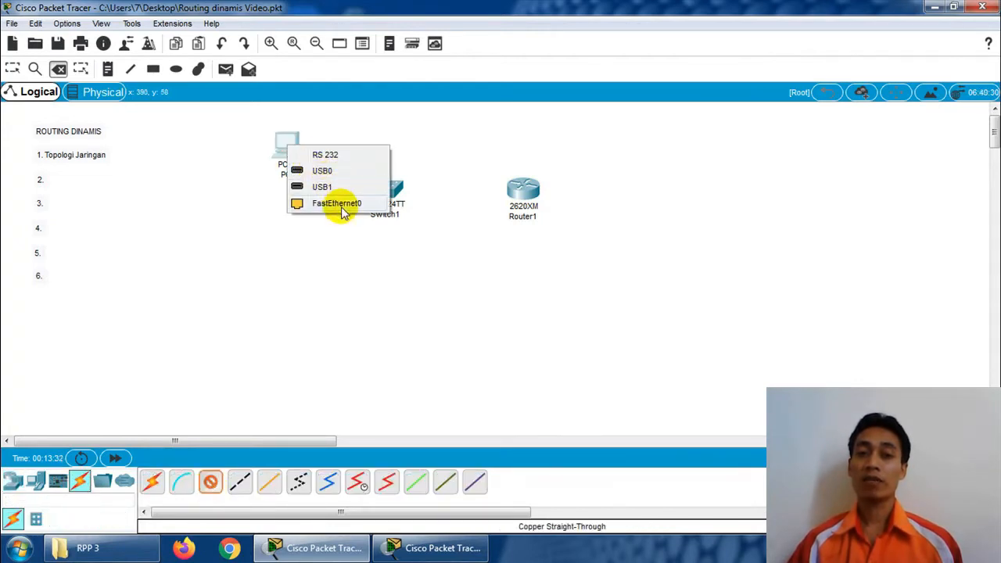
left_click(340, 205)
left_click(383, 186)
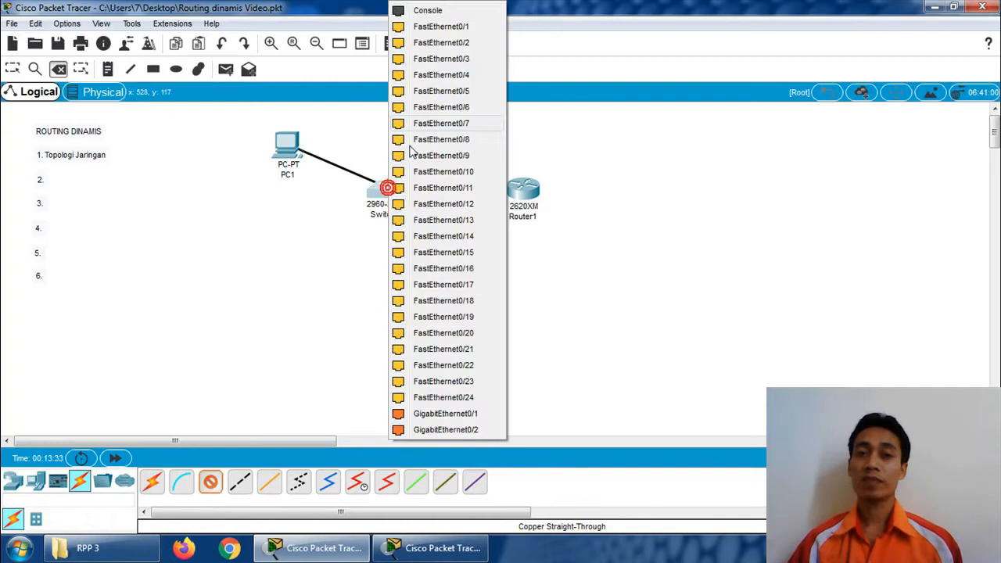
left_click(440, 26)
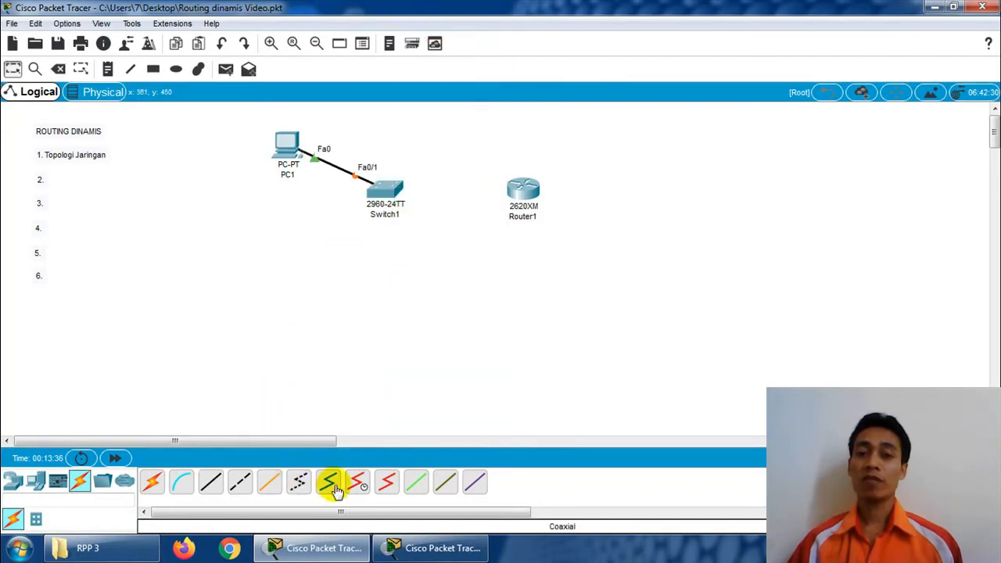
Connect Switch1's FastEthernet0/2 port to Router1's FastEthernet0/0 port with a copper straight-through cable.
left_click(381, 187)
left_click(464, 27)
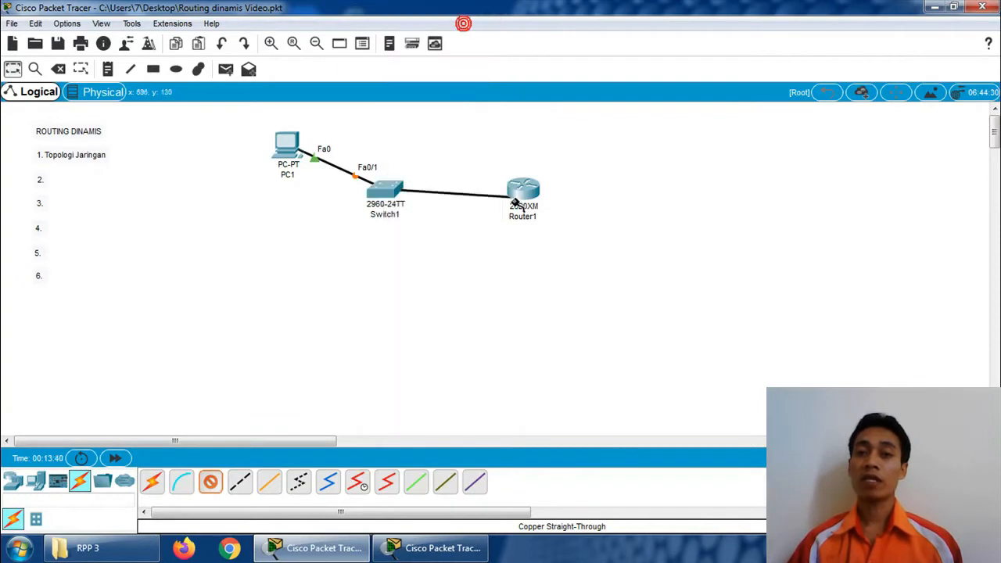
left_click(521, 187)
left_click(570, 225)
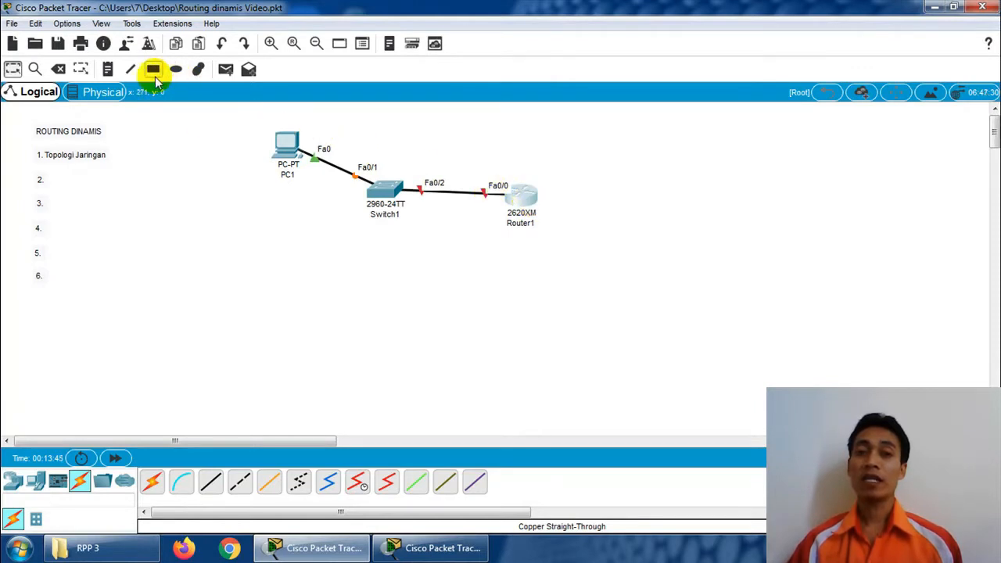
Draw a rectangle with a cyan fill (#00ffff) and black outline around PC1, Switch1 and Router1.
left_click(153, 69)
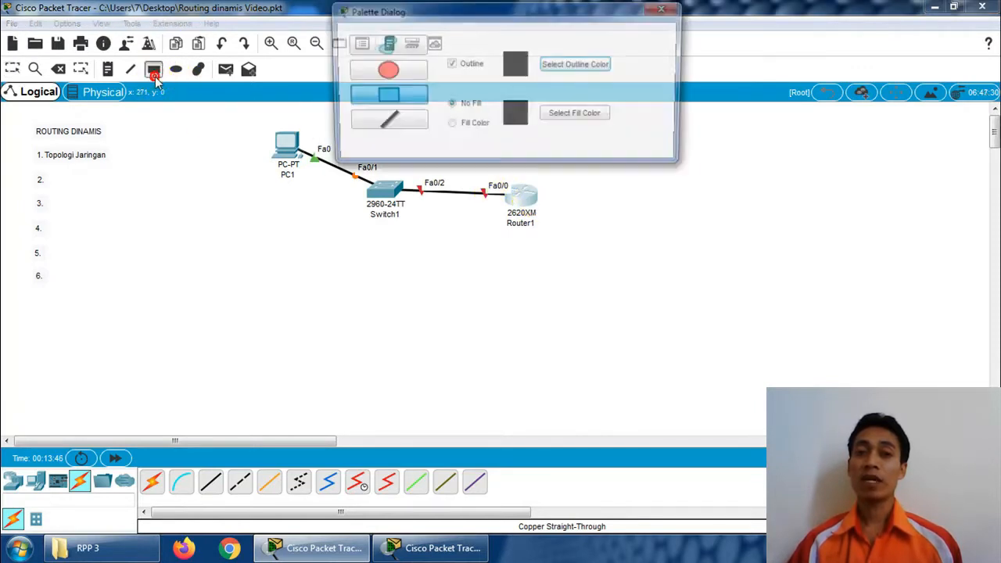
left_click(464, 131)
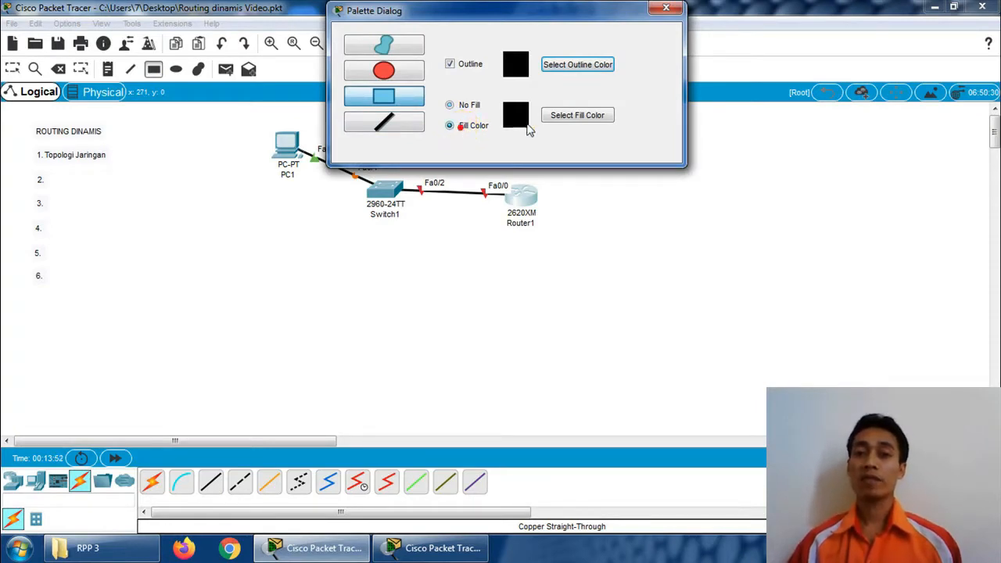
left_click(594, 114)
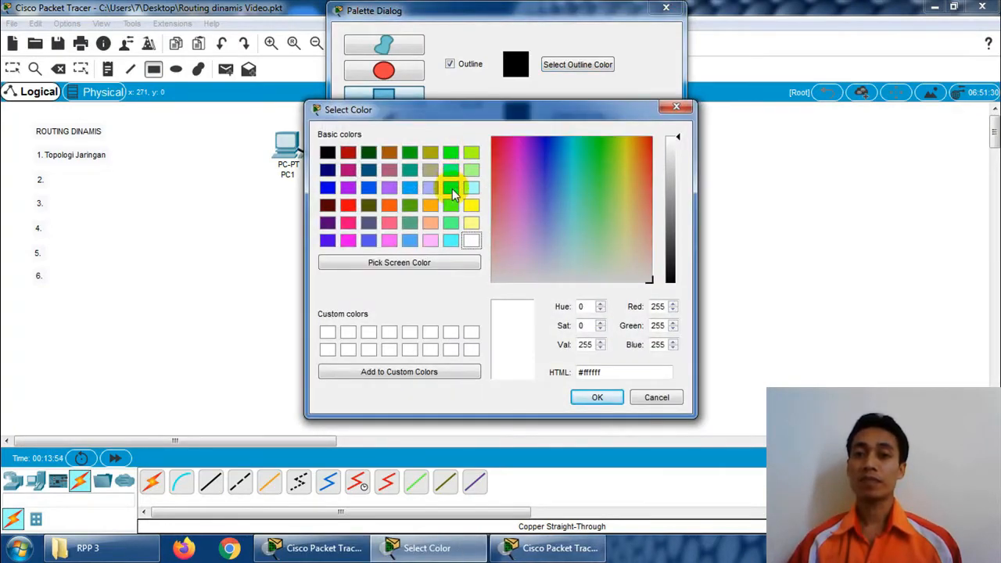
left_click(450, 188)
left_click(596, 397)
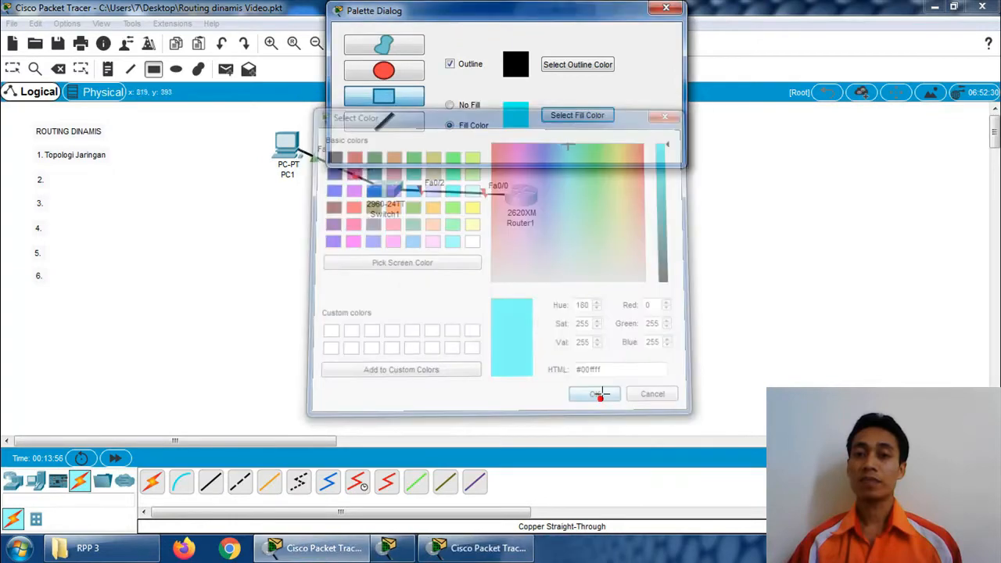
left_click(665, 11)
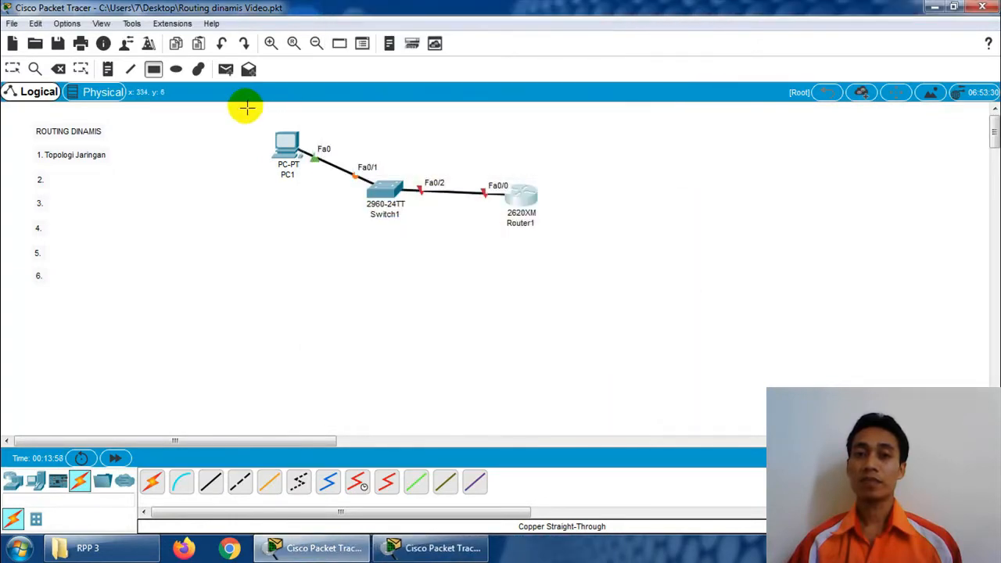
left_click_drag(244, 108, 547, 260)
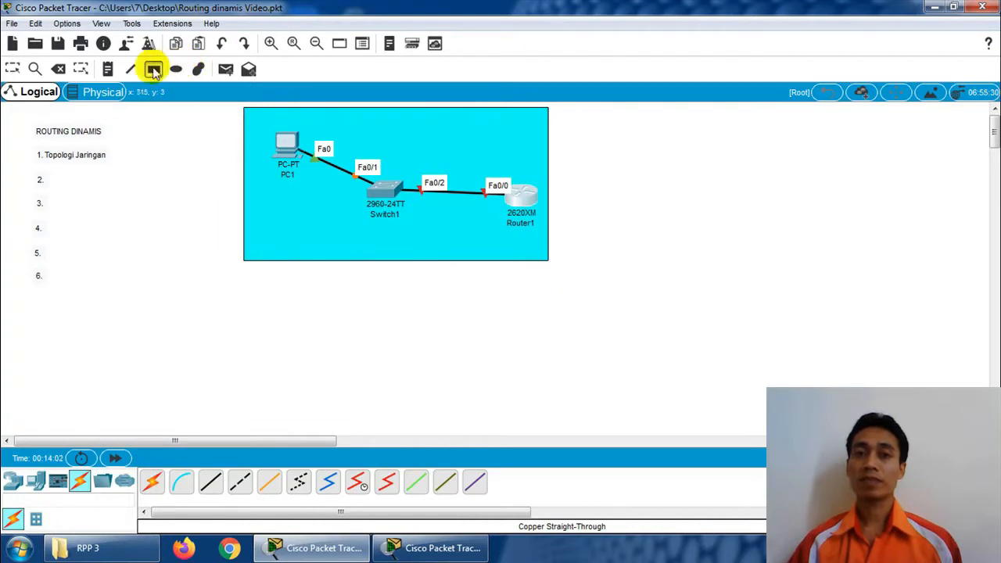
Add the note "KANTOR PUSAT" inside the cyan rectangle, centred near its upper edge.
left_click(108, 68)
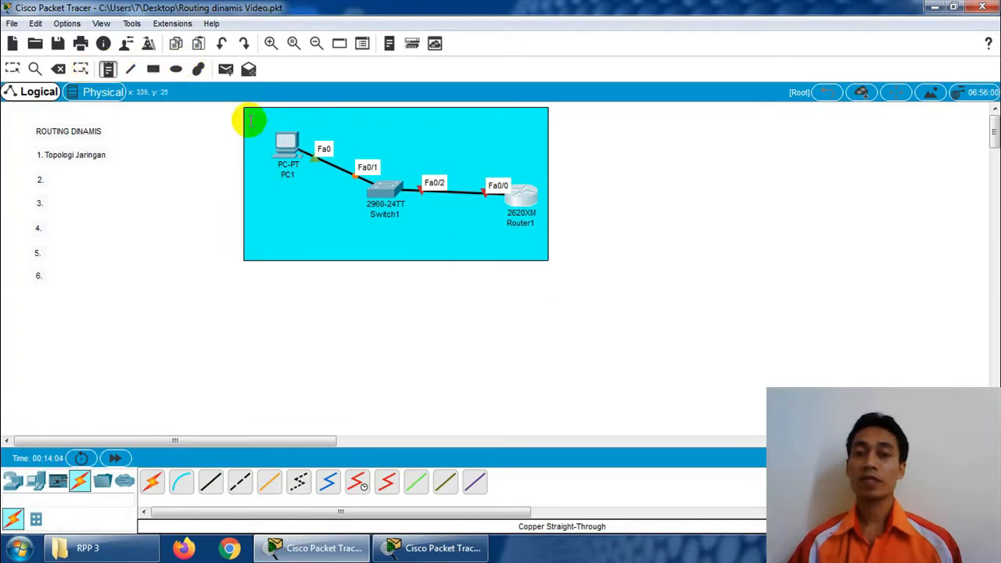
left_click(371, 116)
type("KANTOR P")
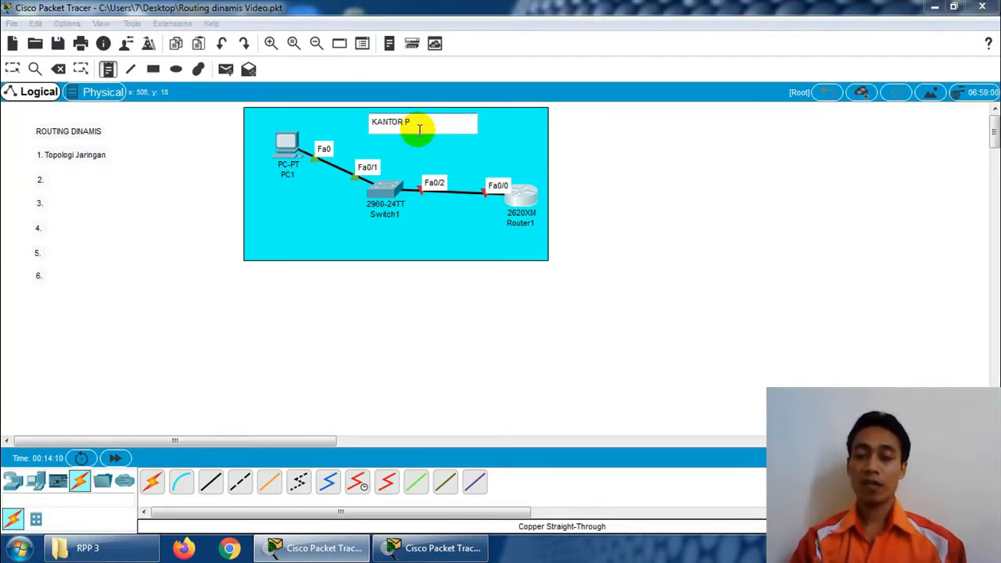
type("USAT")
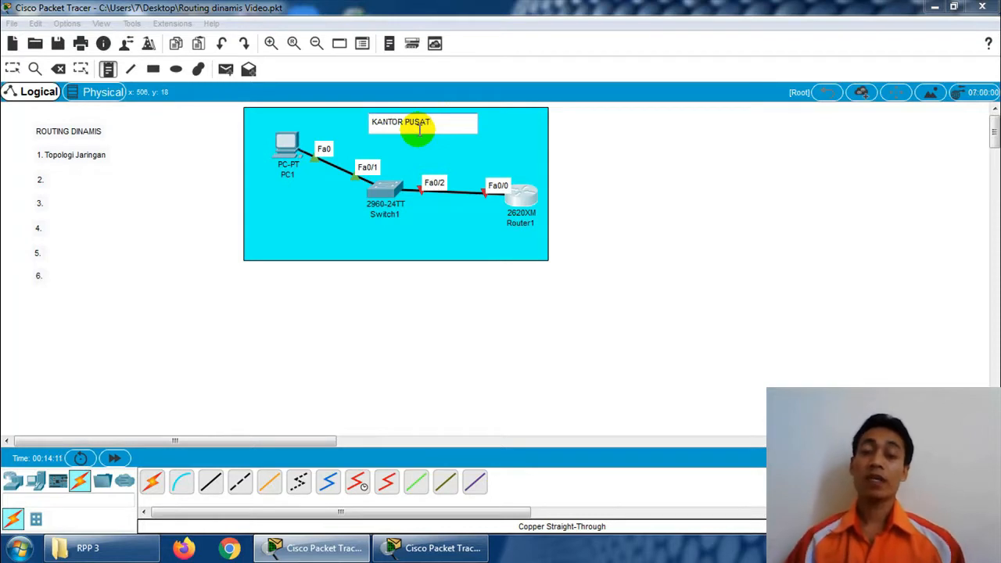
left_click(10, 68)
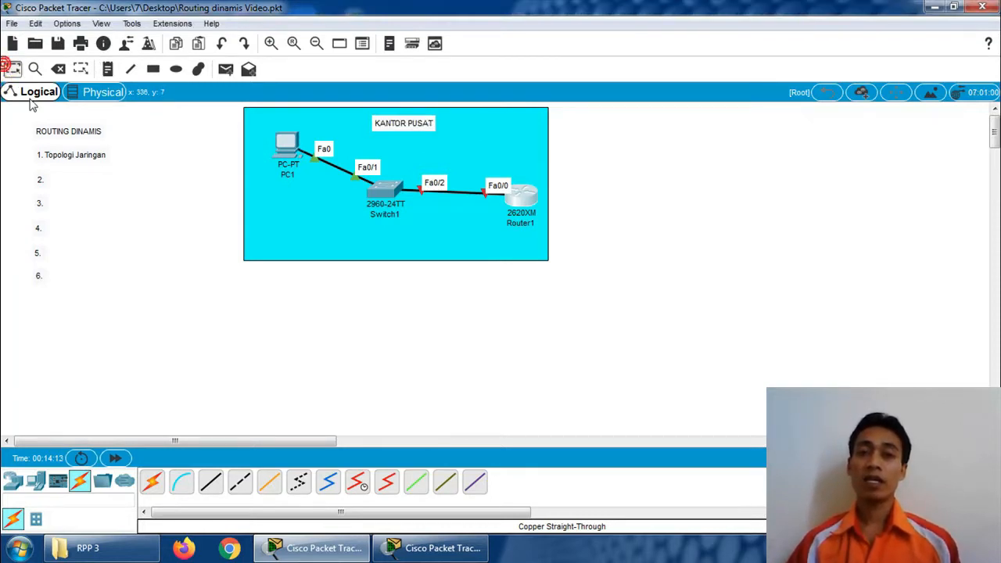
Place a second PC well to the right of the KANTOR PUSAT area, at about the same height as PC1.
left_click_drag(317, 448, 370, 447)
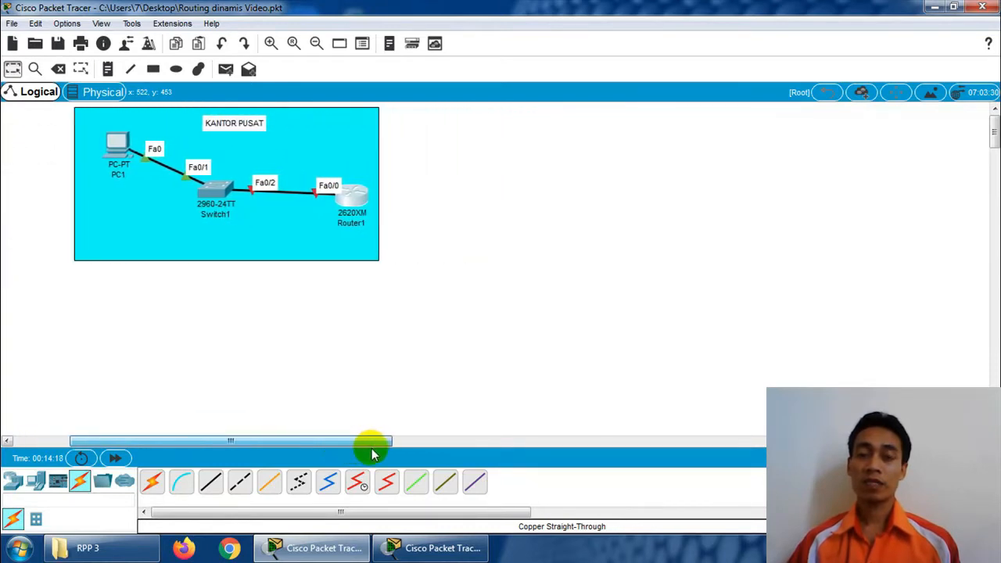
left_click(12, 480)
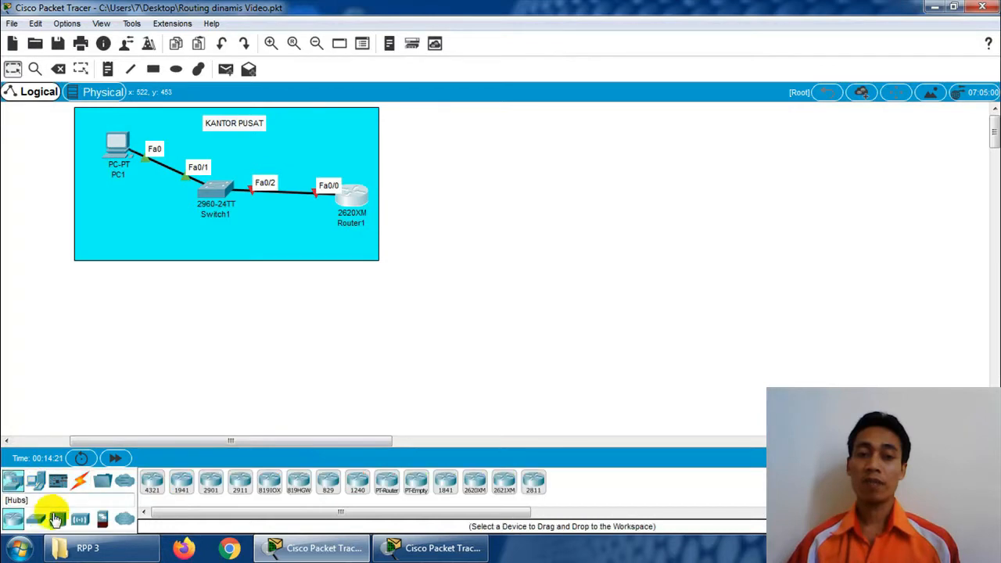
left_click(39, 486)
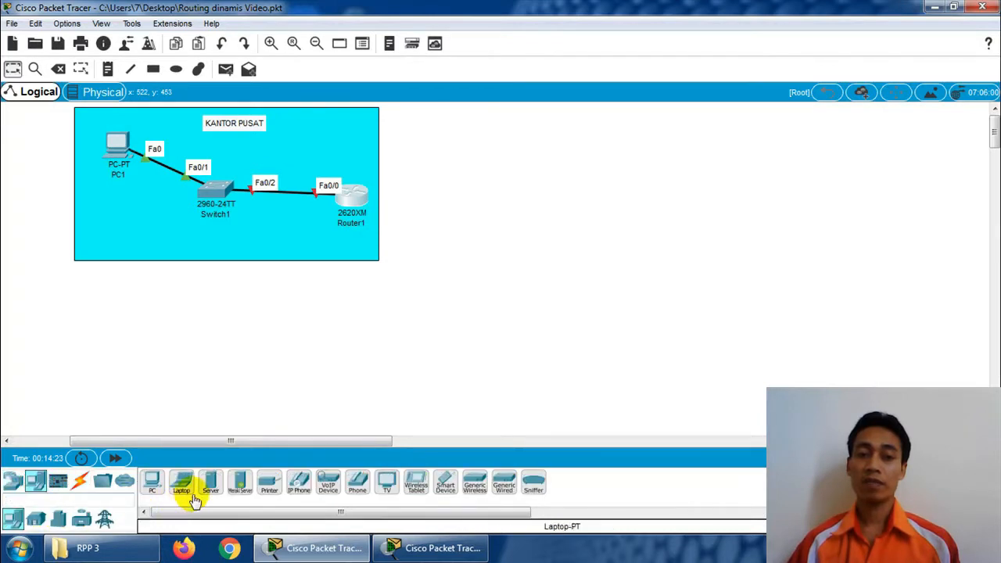
left_click_drag(151, 483, 752, 199)
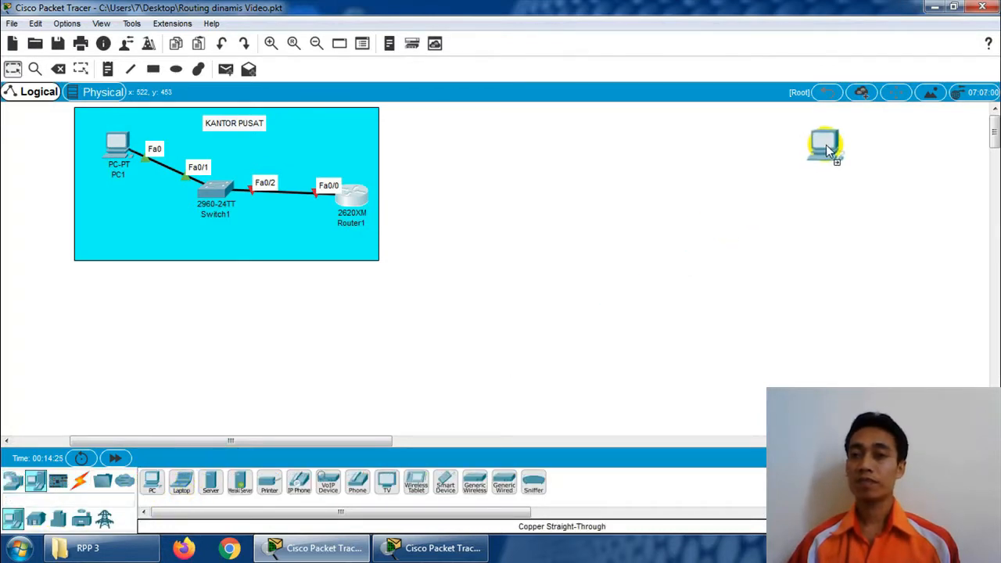
left_click_drag(842, 136, 841, 137)
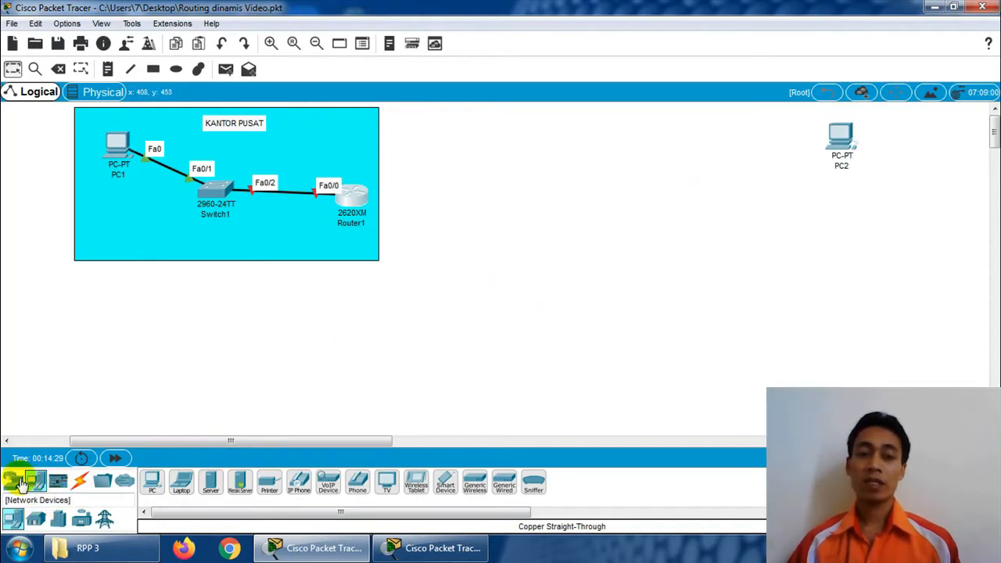
Add a second 2960 switch to the left of PC2 and a second 2620XM router to the left of that switch.
left_click(16, 484)
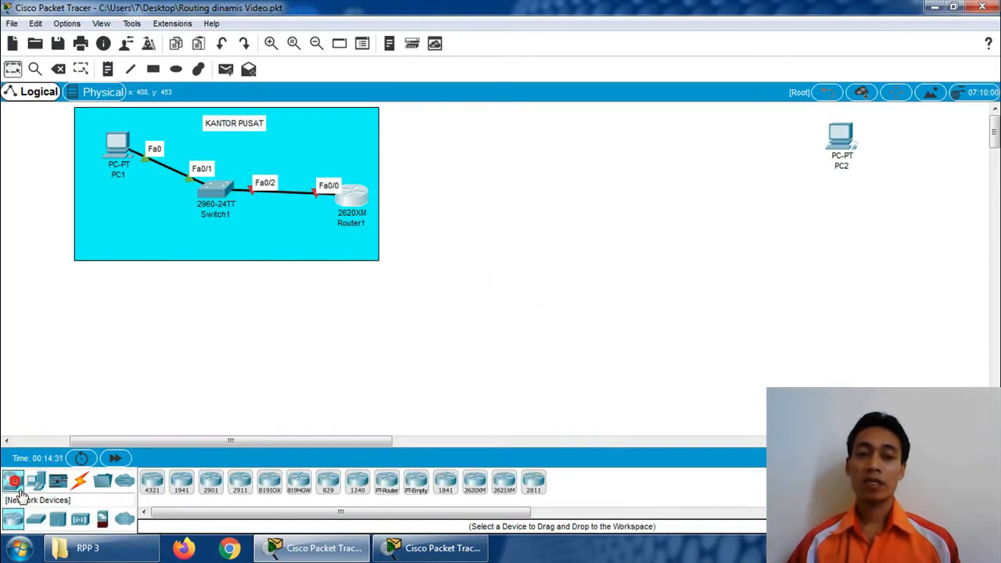
left_click(35, 518)
left_click_drag(151, 481, 614, 274)
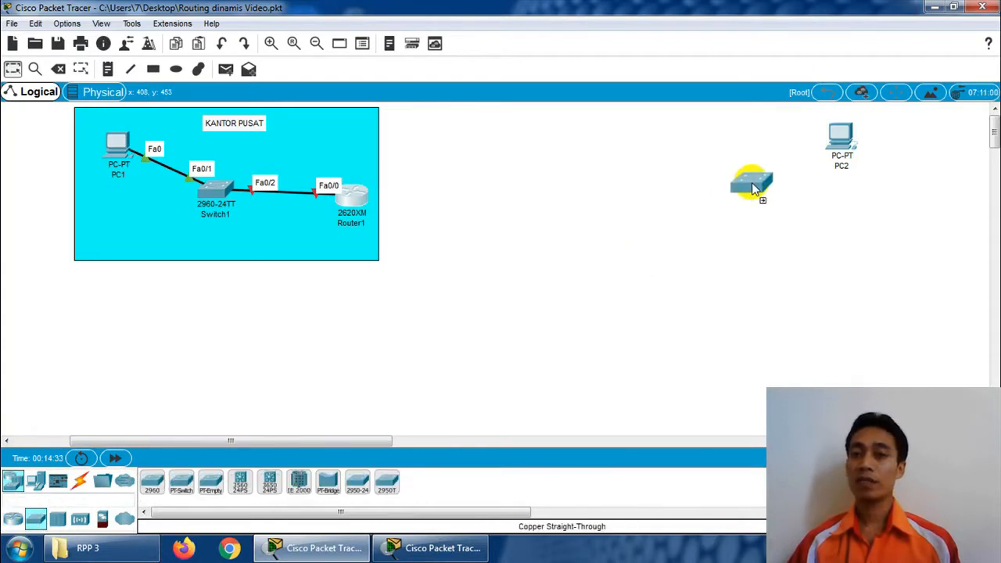
left_click_drag(752, 187, 740, 195)
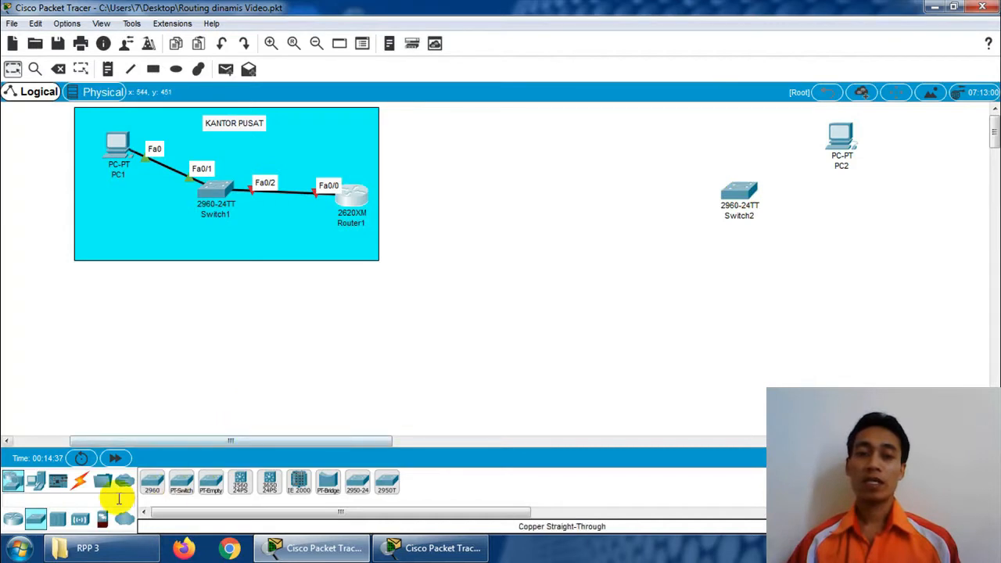
left_click(17, 484)
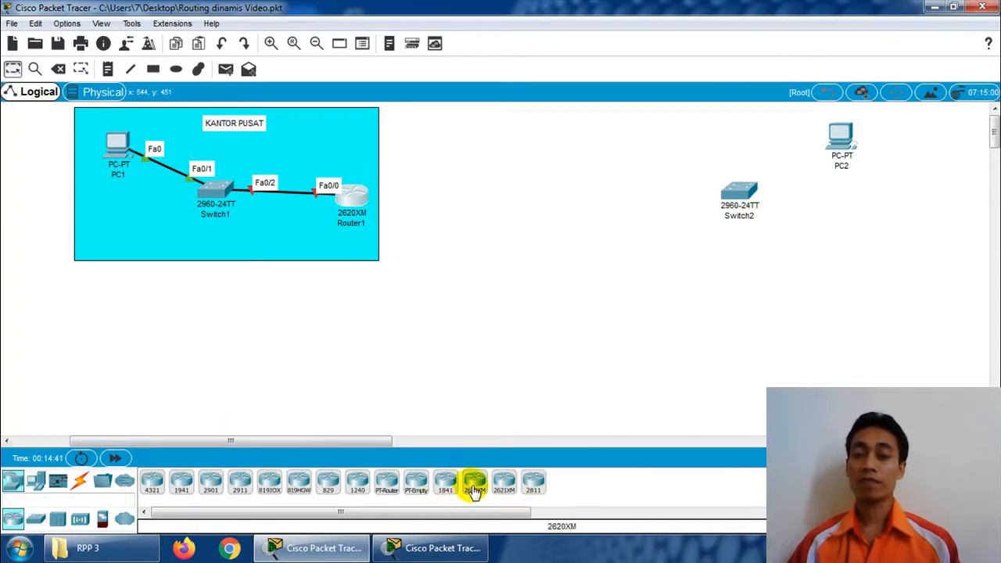
left_click_drag(473, 484, 578, 198)
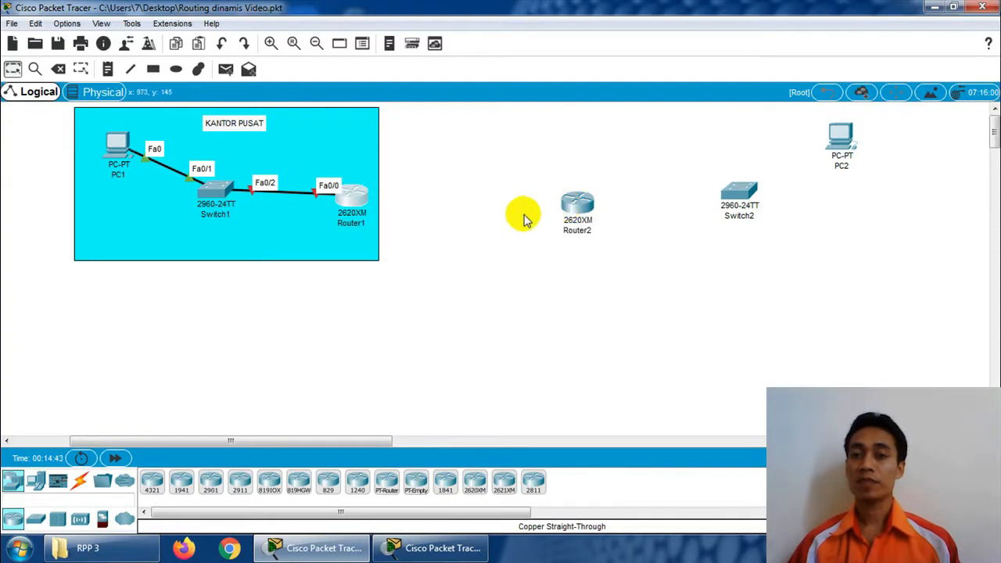
Connect PC2's FastEthernet0 to Switch2's FastEthernet0/1 with a copper straight-through cable.
left_click(80, 481)
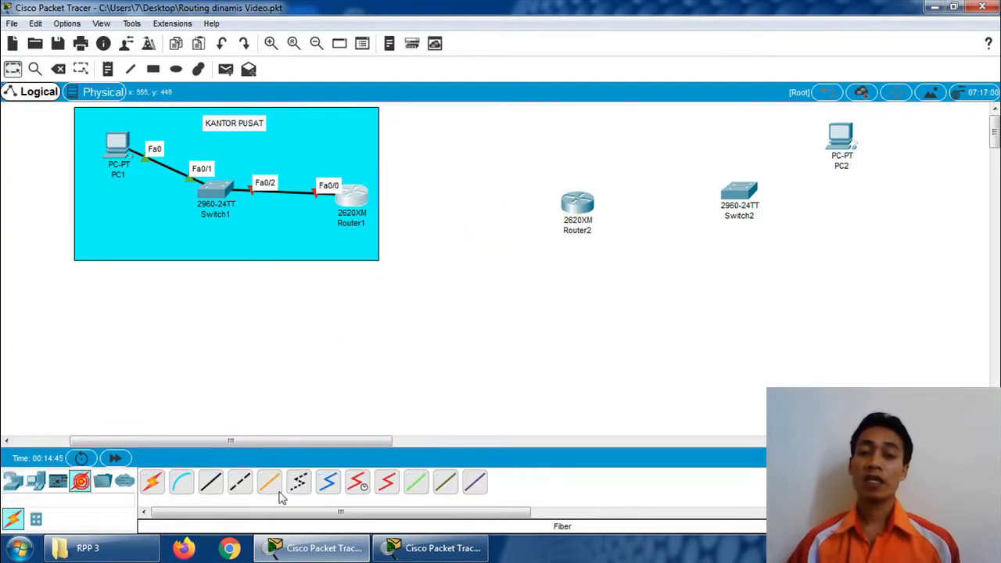
left_click(211, 481)
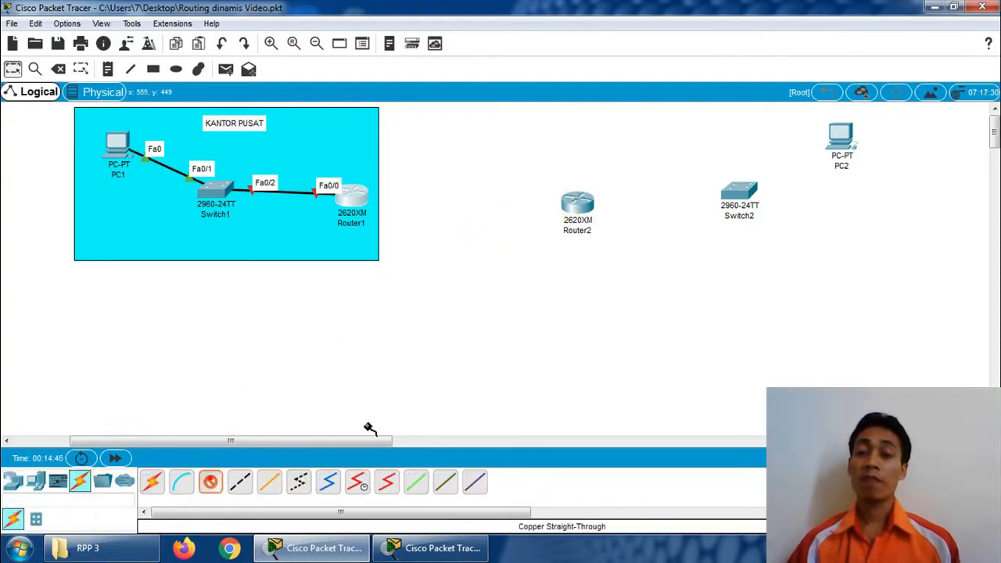
left_click(843, 136)
left_click(875, 191)
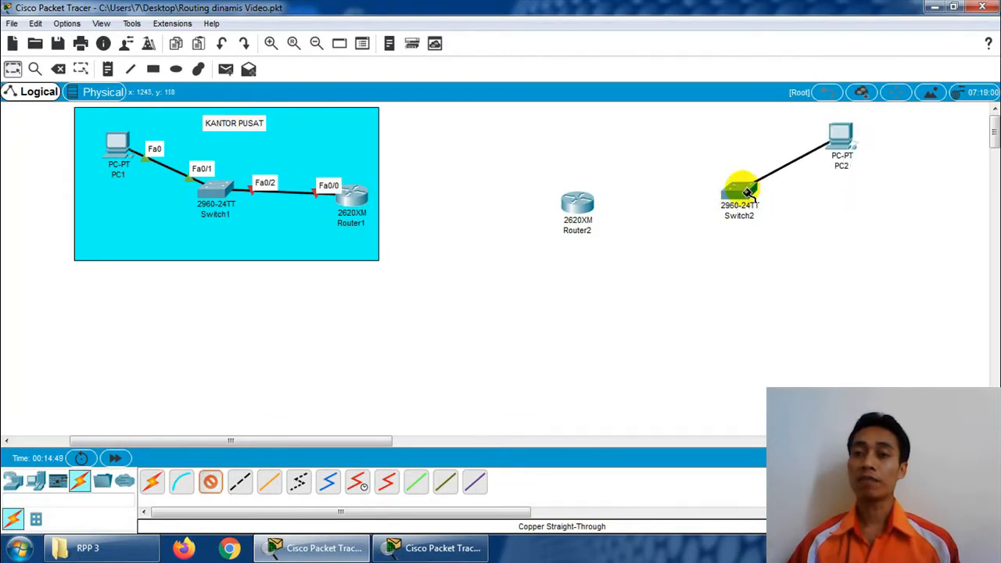
left_click(738, 195)
left_click(813, 29)
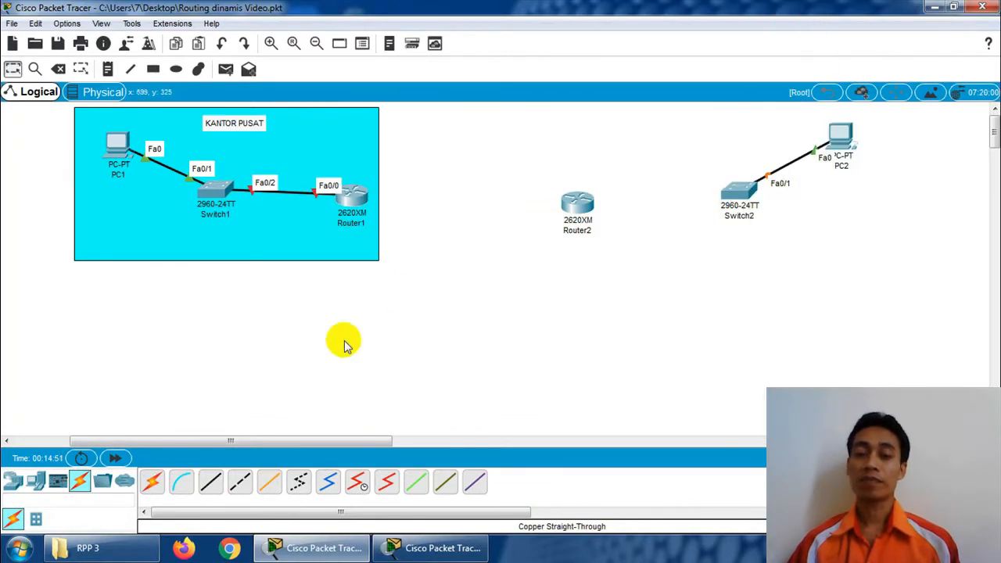
Connect Switch2's FastEthernet0/2 to Router2's FastEthernet0/0 with a copper straight-through cable.
left_click(209, 480)
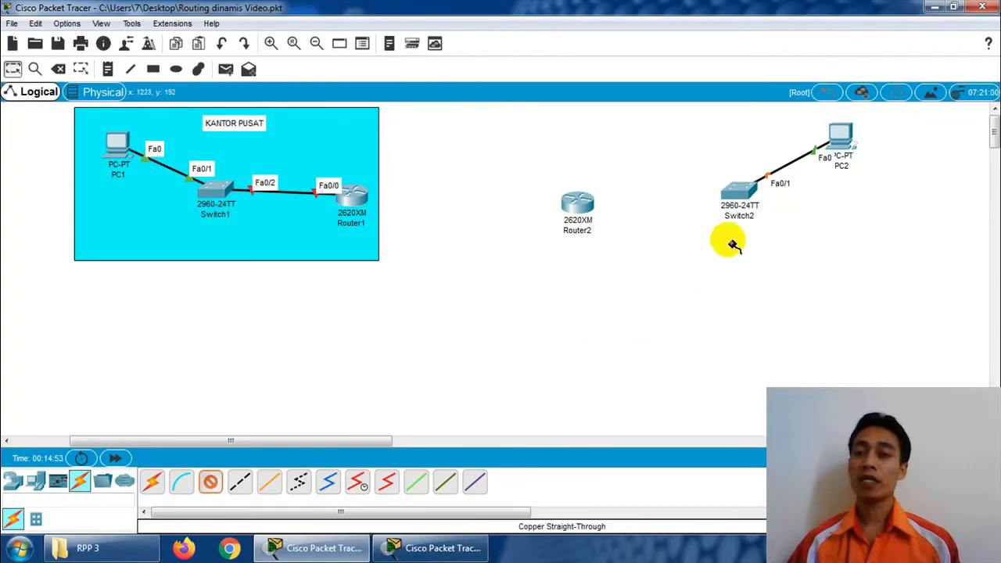
left_click(740, 192)
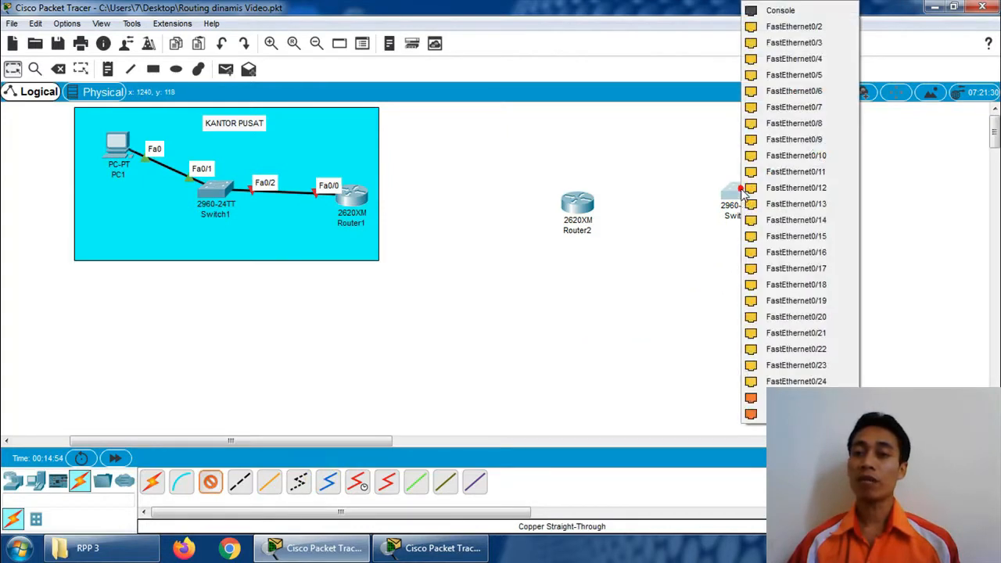
left_click(798, 26)
left_click(580, 204)
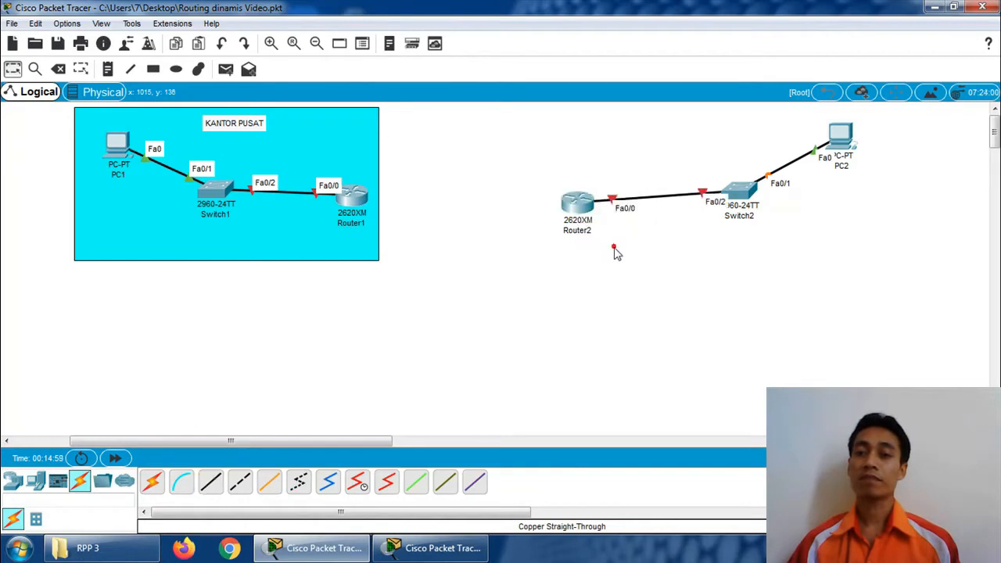
left_click(613, 246)
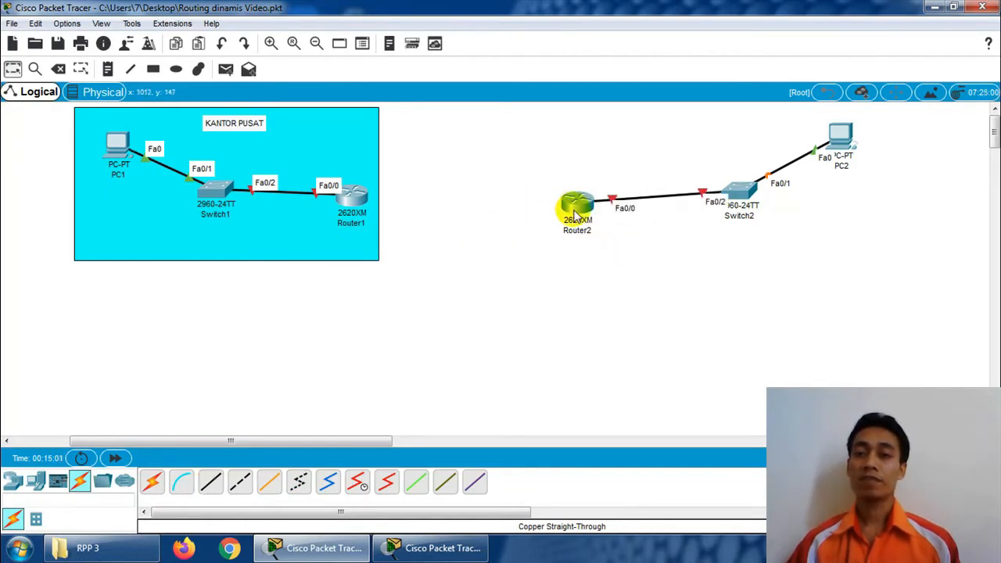
Move Switch2 and PC2 closer to Router2, with the switch level with the router and the PC above right of the switch.
left_click_drag(740, 203, 715, 204)
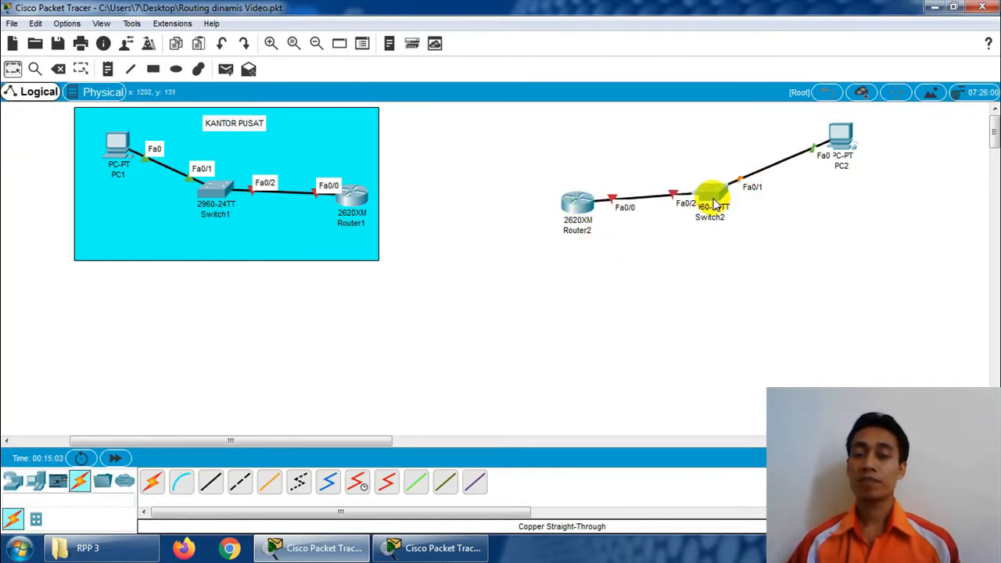
left_click_drag(833, 138, 774, 146)
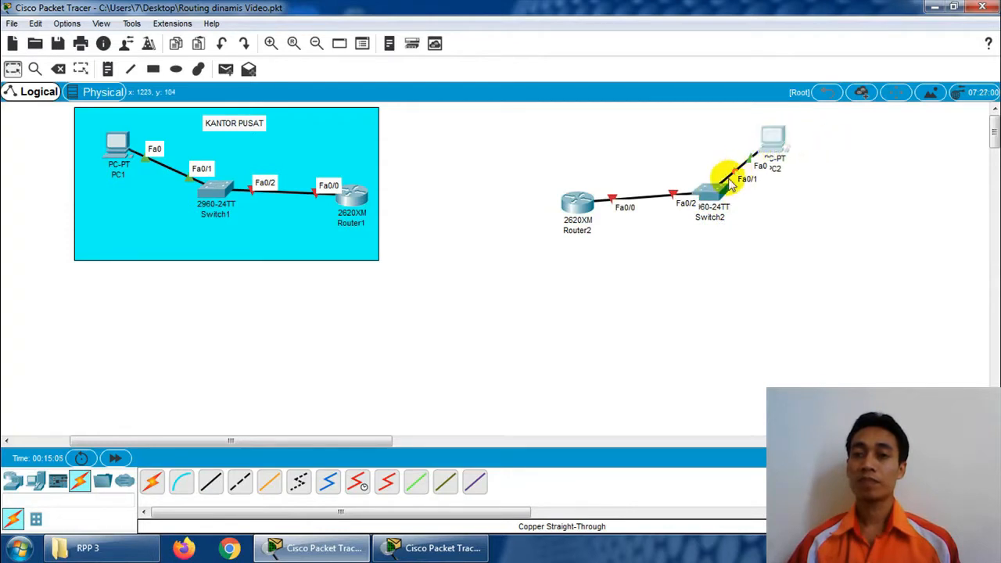
left_click_drag(710, 193, 704, 200)
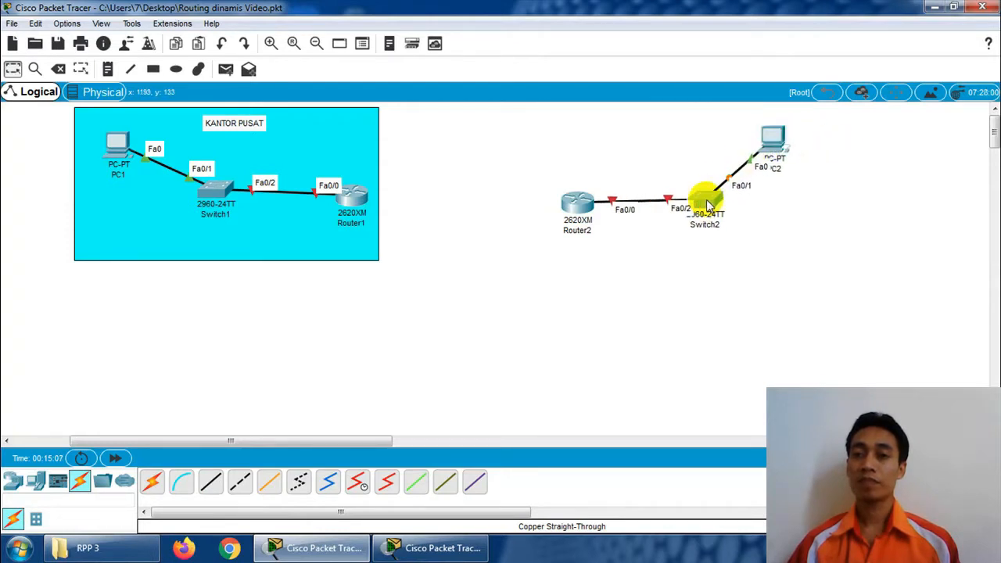
left_click_drag(766, 145, 755, 153)
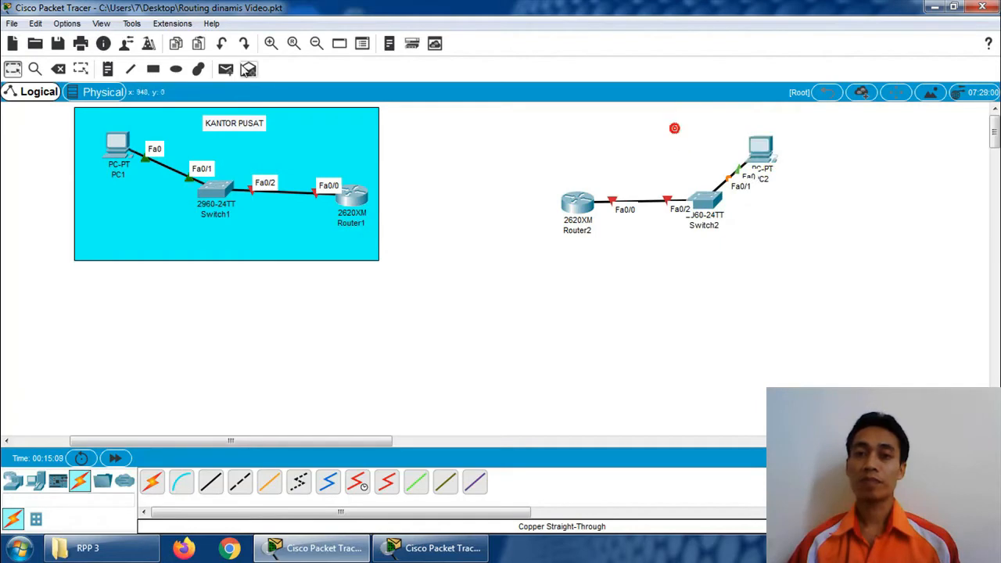
Draw a rectangle with a yellow fill and black outline around Router2, Switch2 and PC2.
left_click(154, 70)
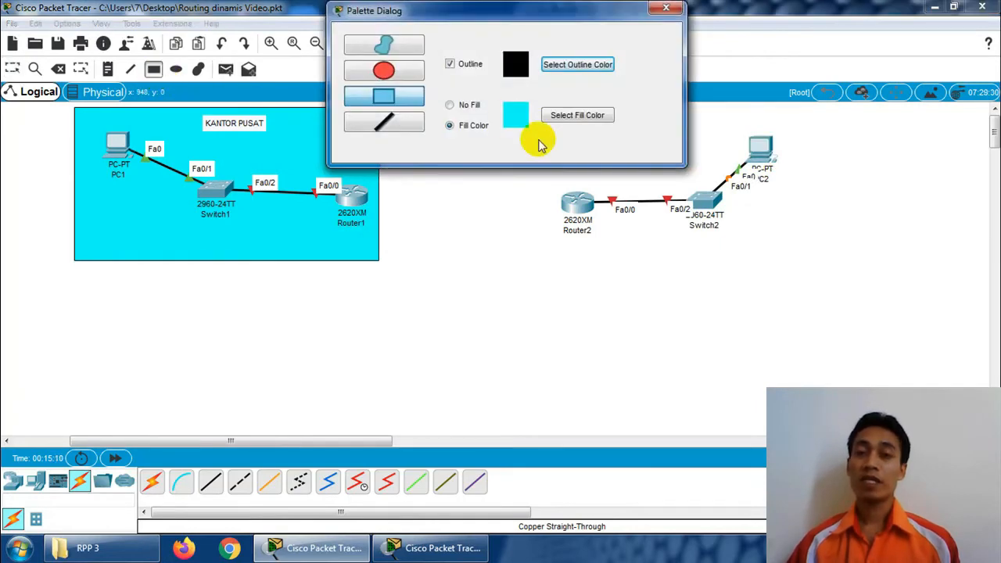
left_click(577, 114)
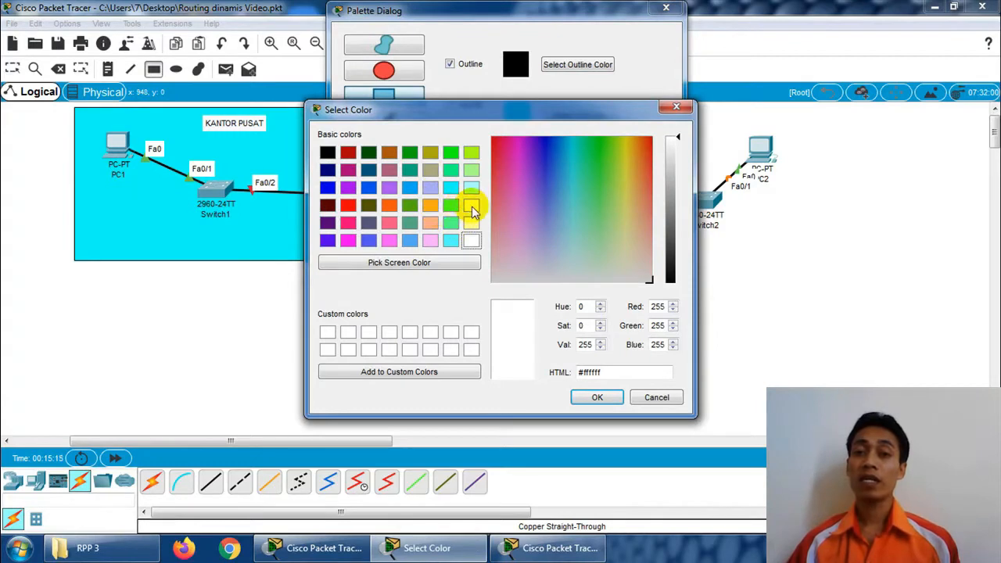
left_click(470, 206)
left_click(596, 399)
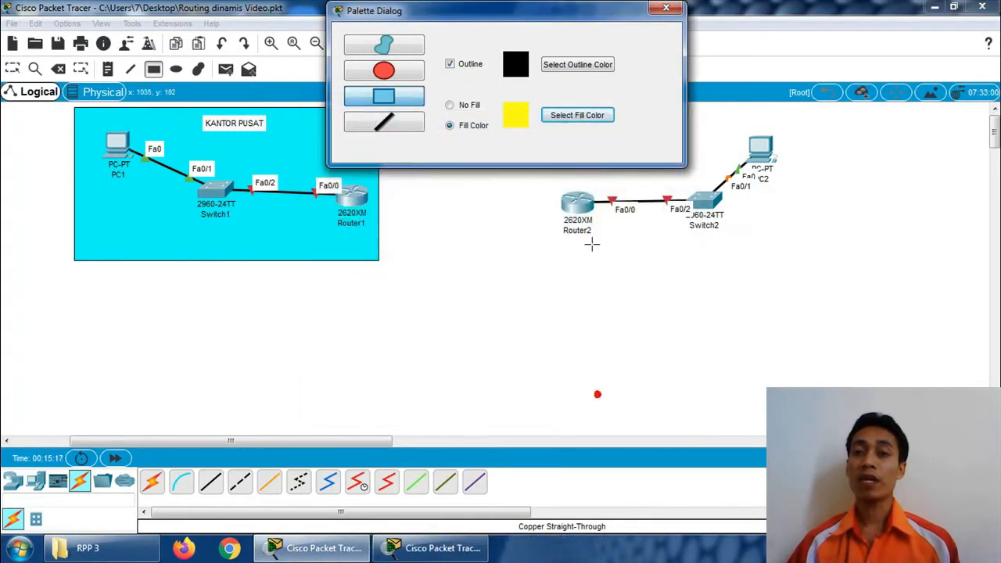
left_click(666, 8)
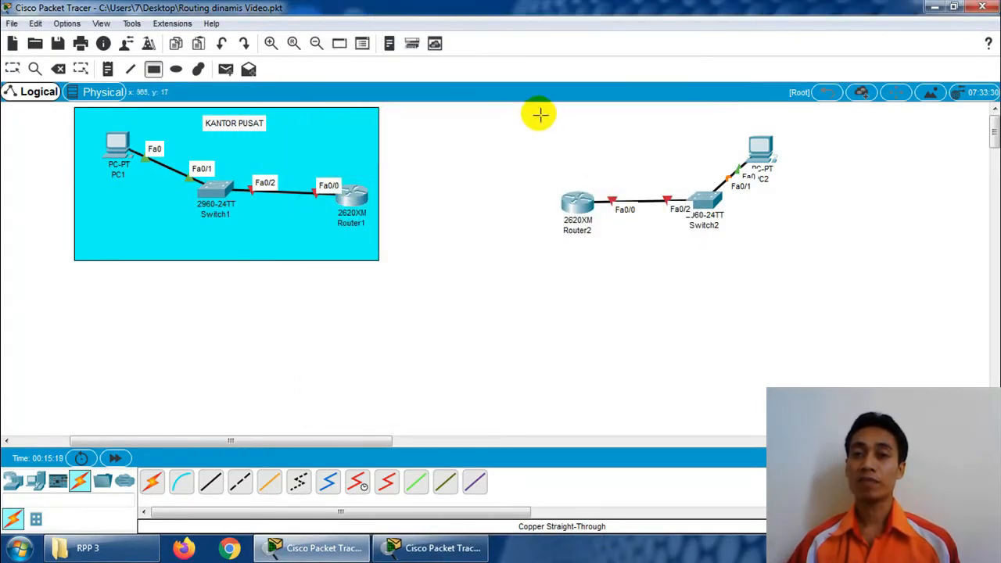
left_click_drag(530, 108, 819, 254)
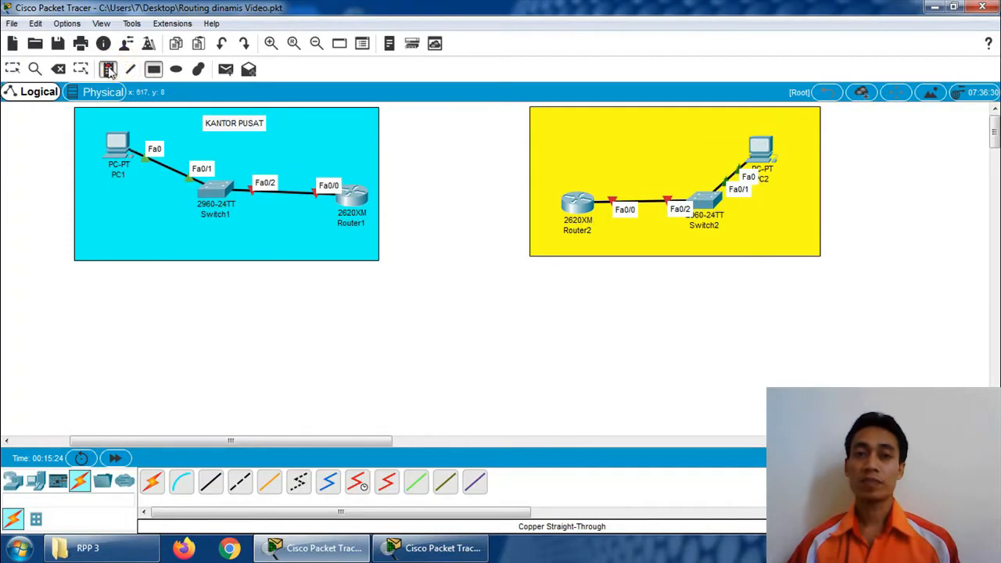
Add the note "KANTOR CABANG 1" inside the yellow rectangle, centred near its upper edge.
left_click(624, 111)
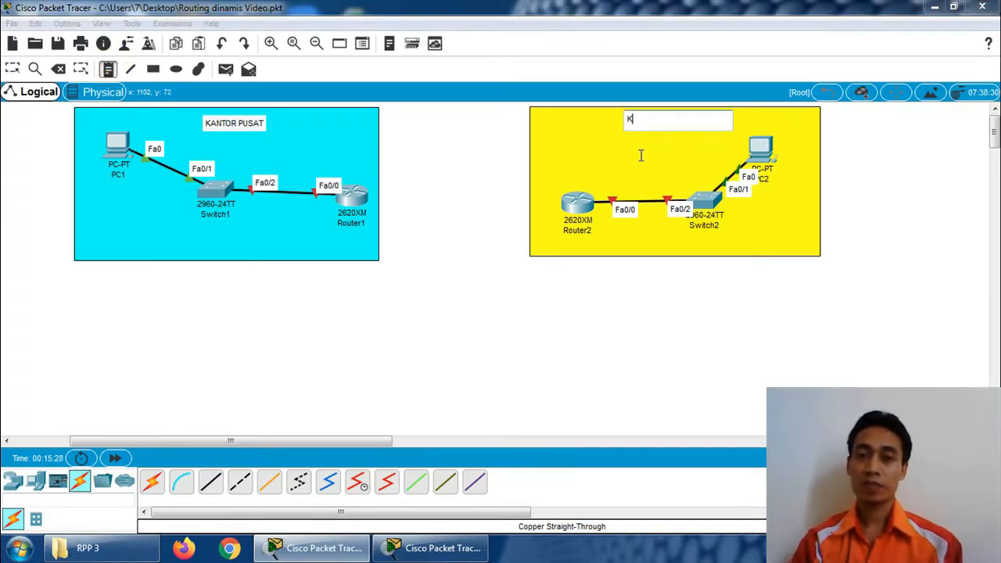
type("KANTOR")
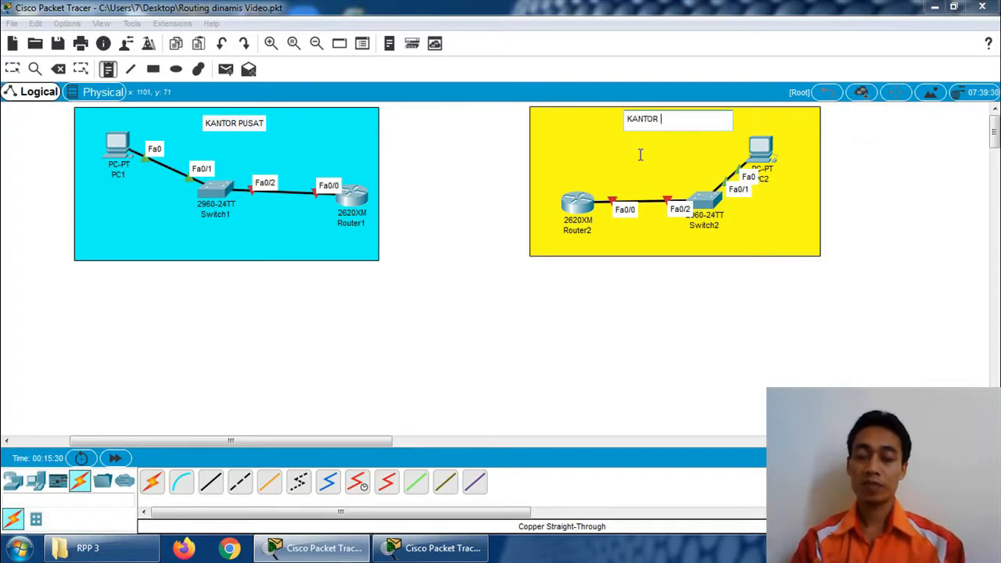
type(" CABANG")
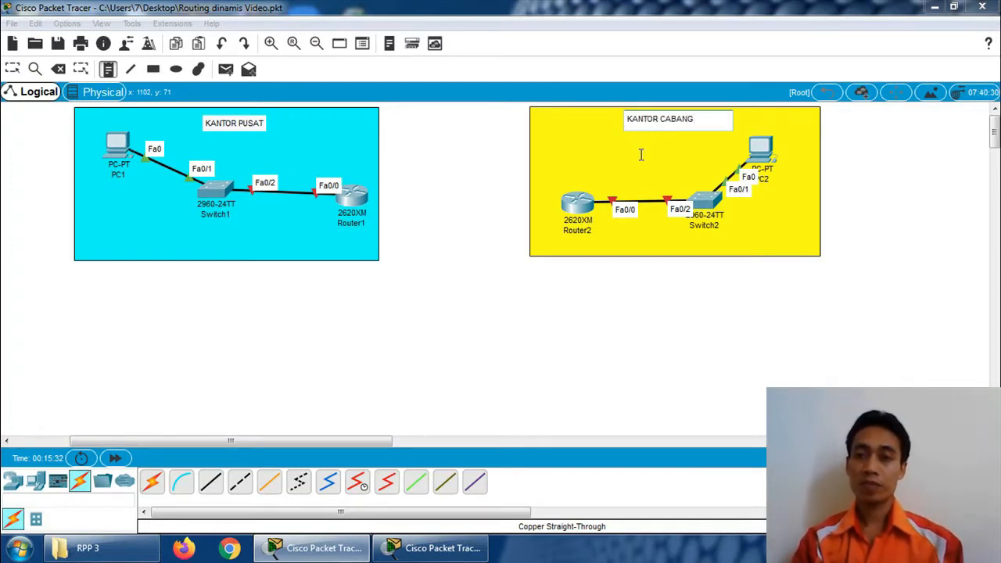
type(" 1")
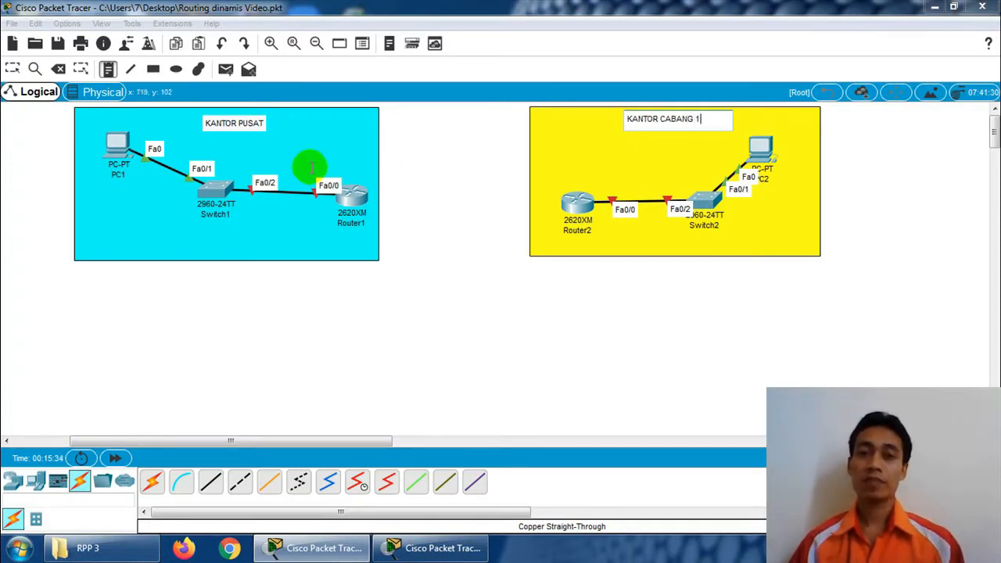
left_click(13, 69)
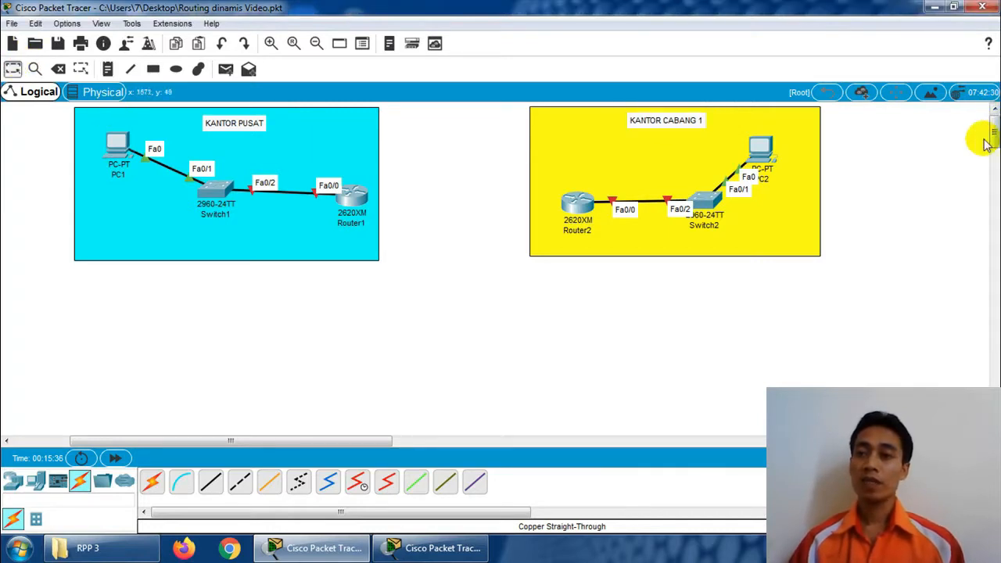
Place a third PC well below the KANTOR CABANG 1 area, near the line of its right edge.
left_click_drag(992, 131, 994, 143)
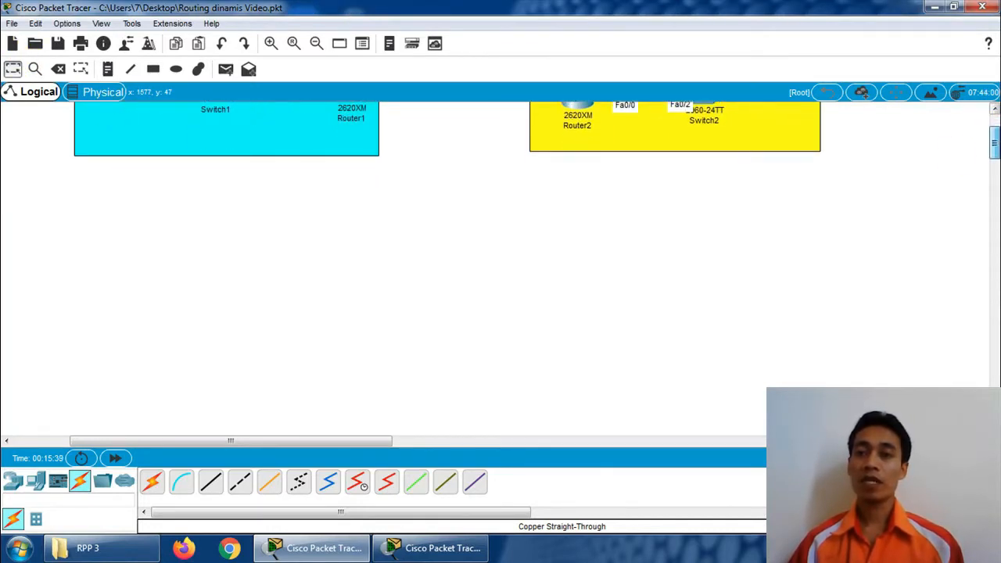
left_click(35, 480)
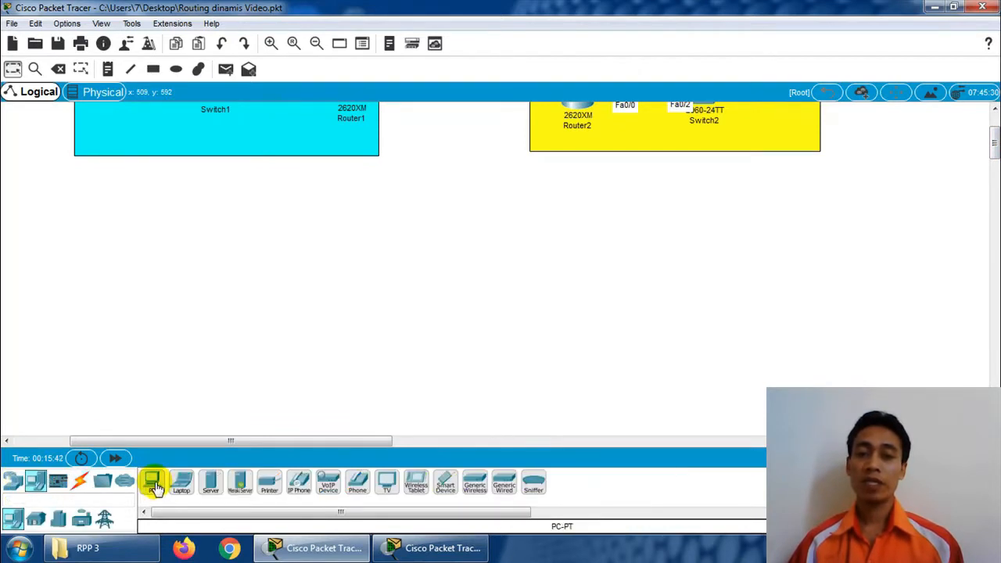
left_click(154, 480)
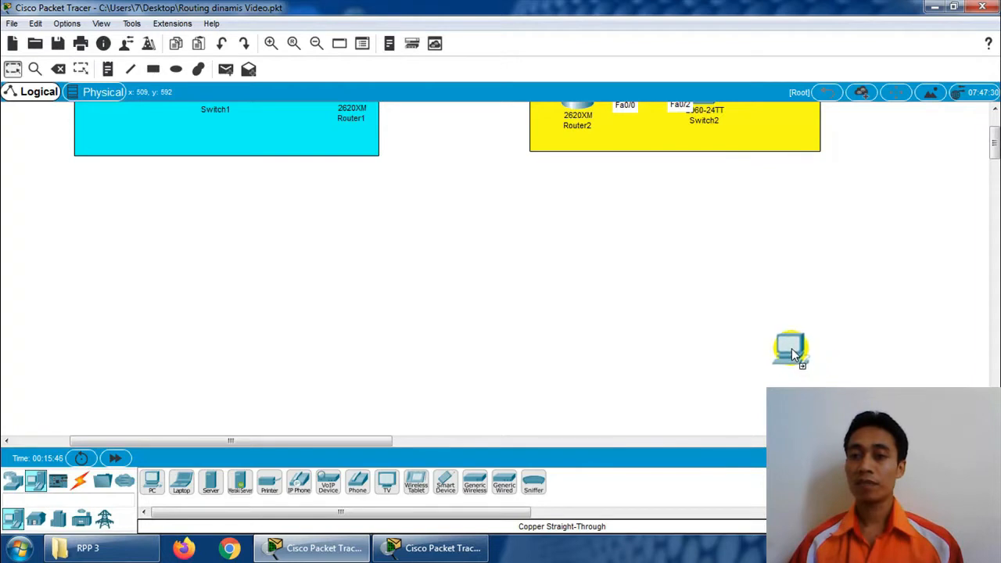
left_click(791, 348)
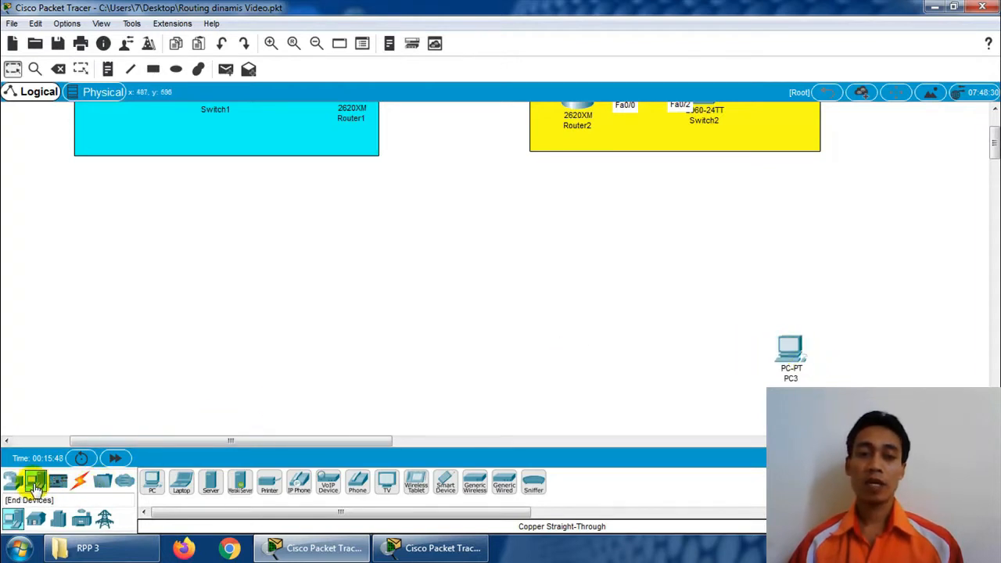
Add a 2960 switch to the left of PC3 and a 2620XM router to the upper left of that switch.
left_click(12, 481)
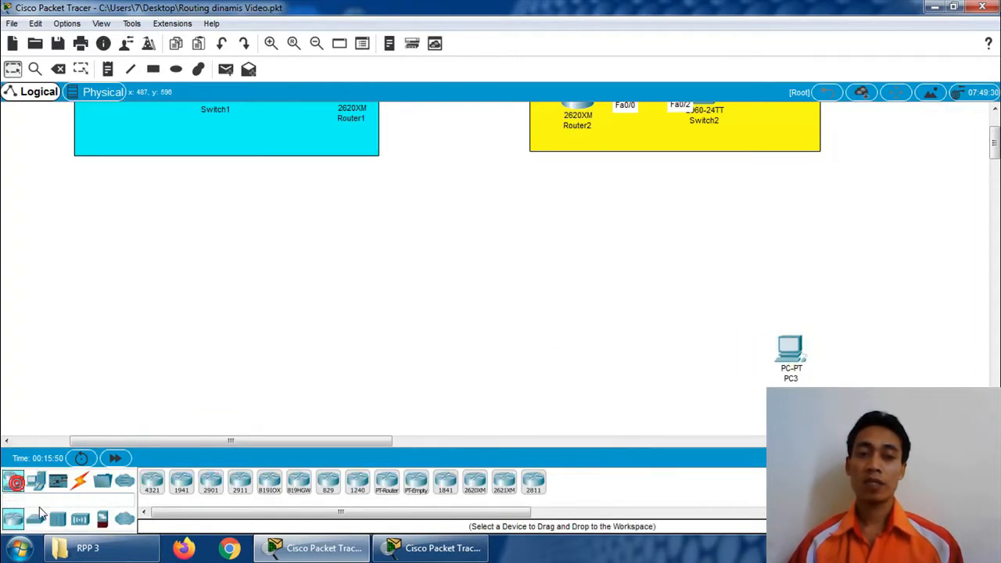
left_click(36, 520)
left_click(152, 481)
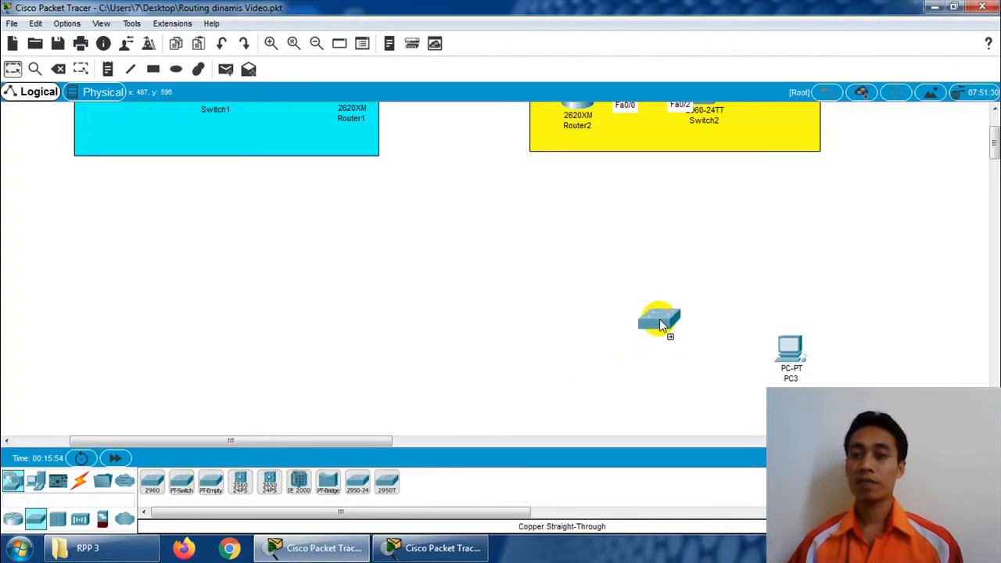
left_click(659, 319)
left_click(13, 518)
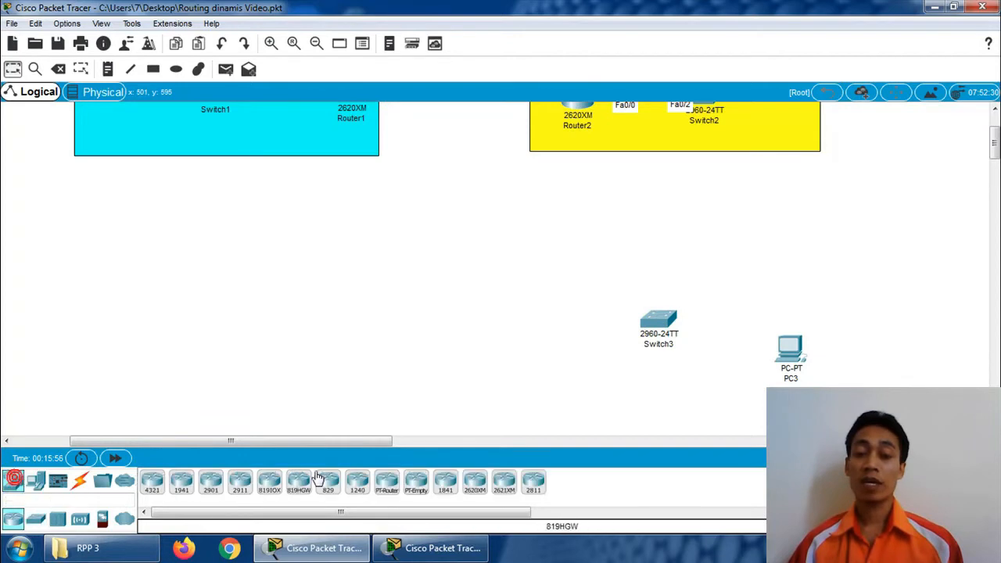
left_click(473, 483)
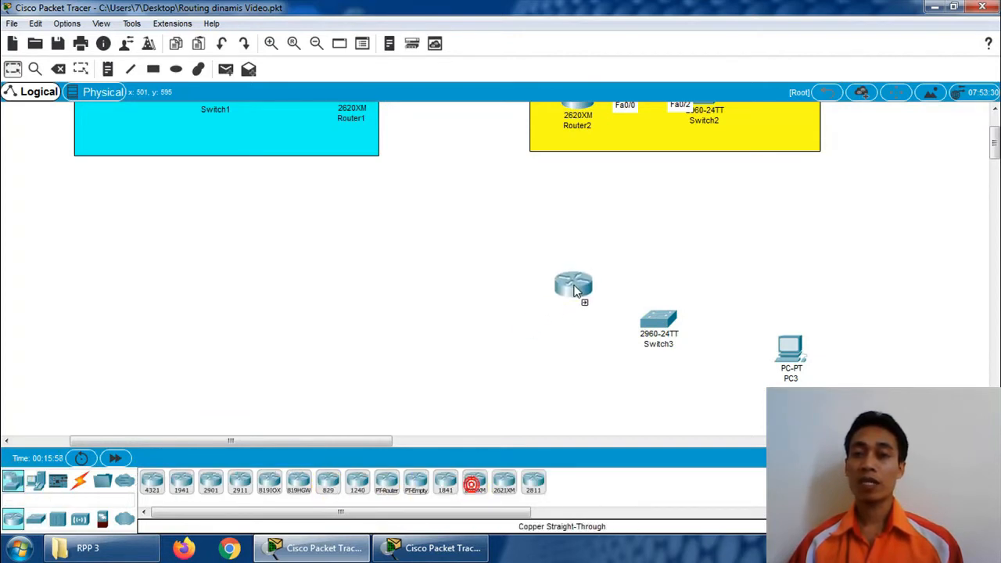
left_click(561, 289)
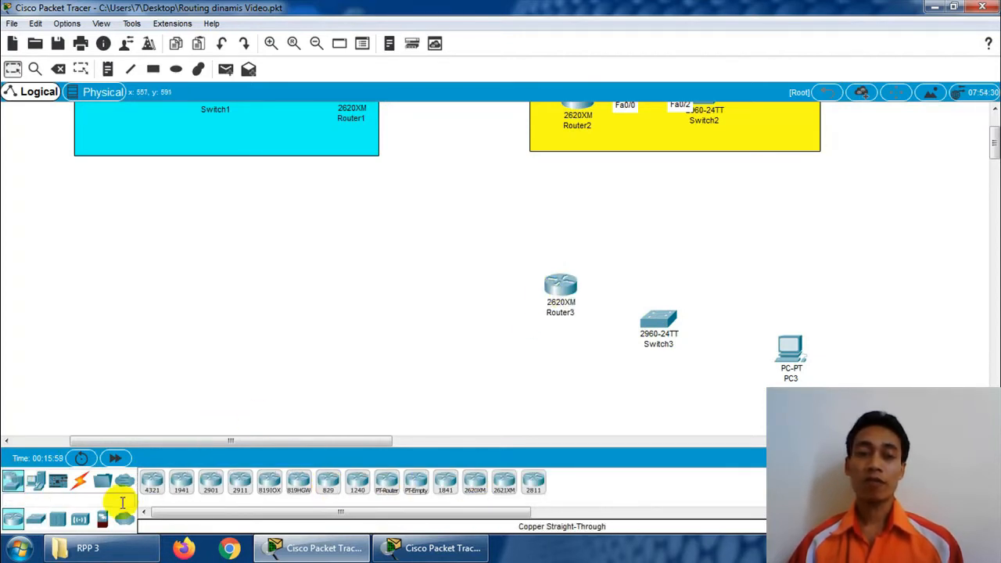
Connect PC3's FastEthernet0 to Switch3's FastEthernet0/1 with a copper straight-through cable.
left_click(83, 482)
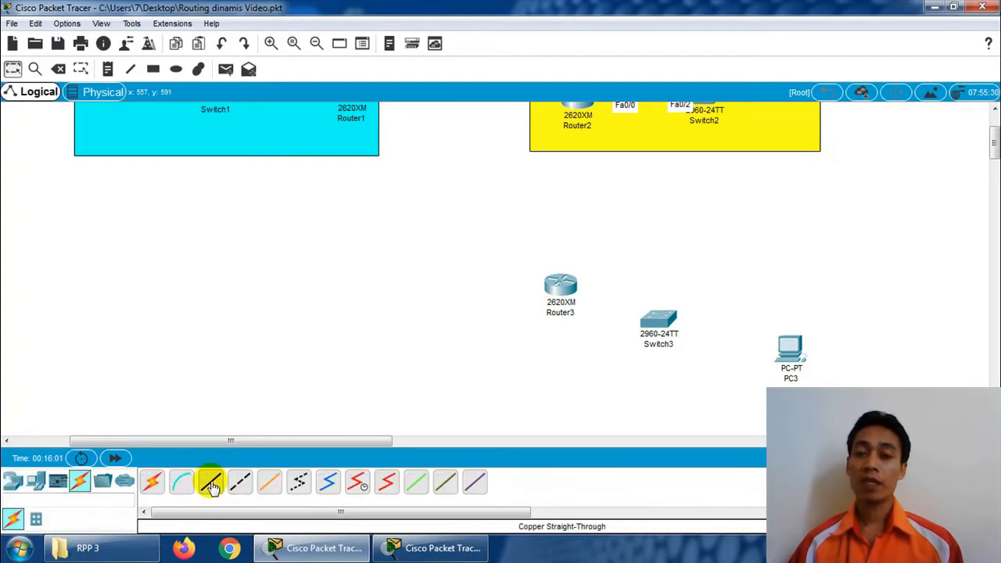
left_click(210, 481)
left_click(792, 348)
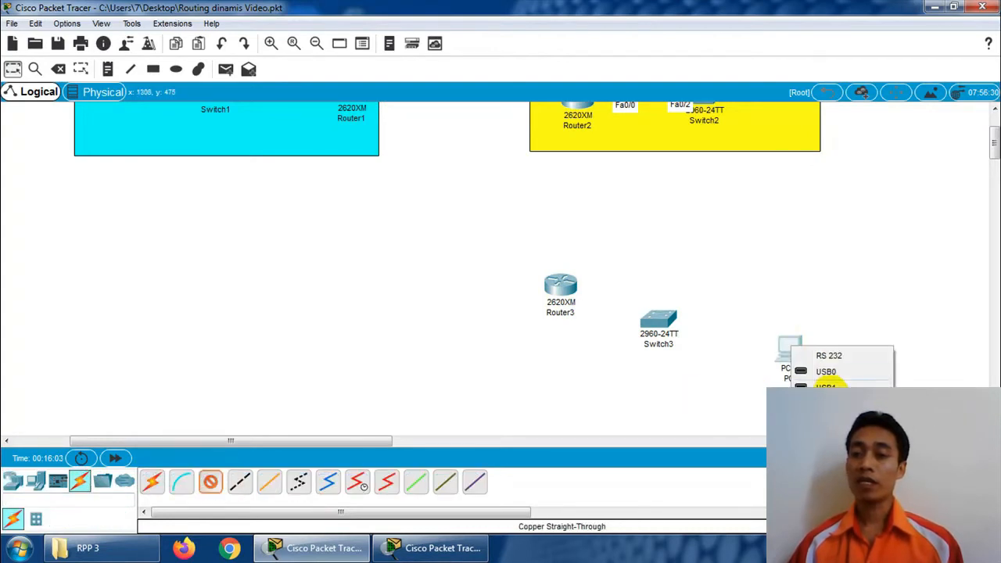
left_click(828, 404)
left_click(657, 321)
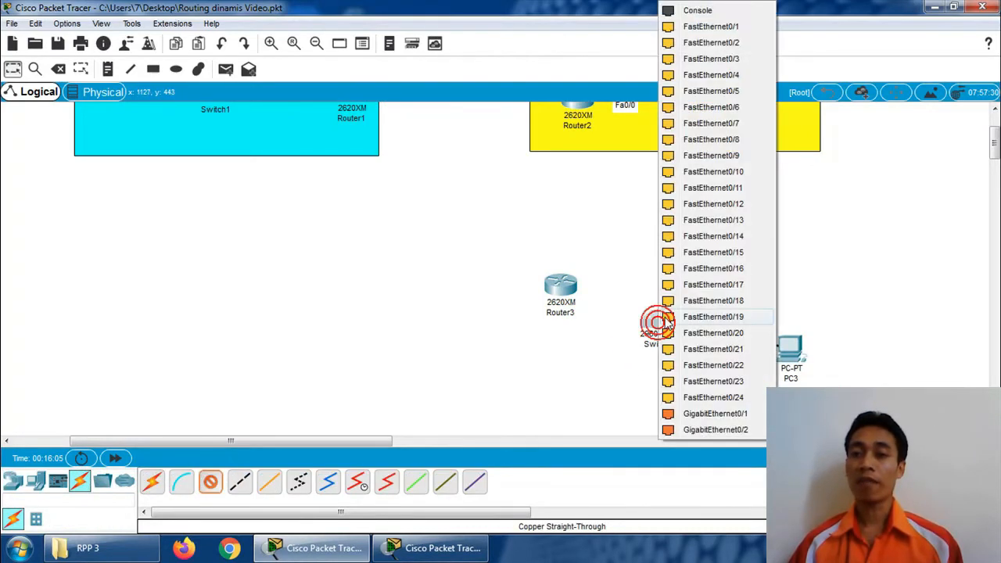
left_click(747, 26)
Connect Switch3's FastEthernet0/2 to Router3's FastEthernet0/0 with a copper straight-through cable.
left_click(209, 480)
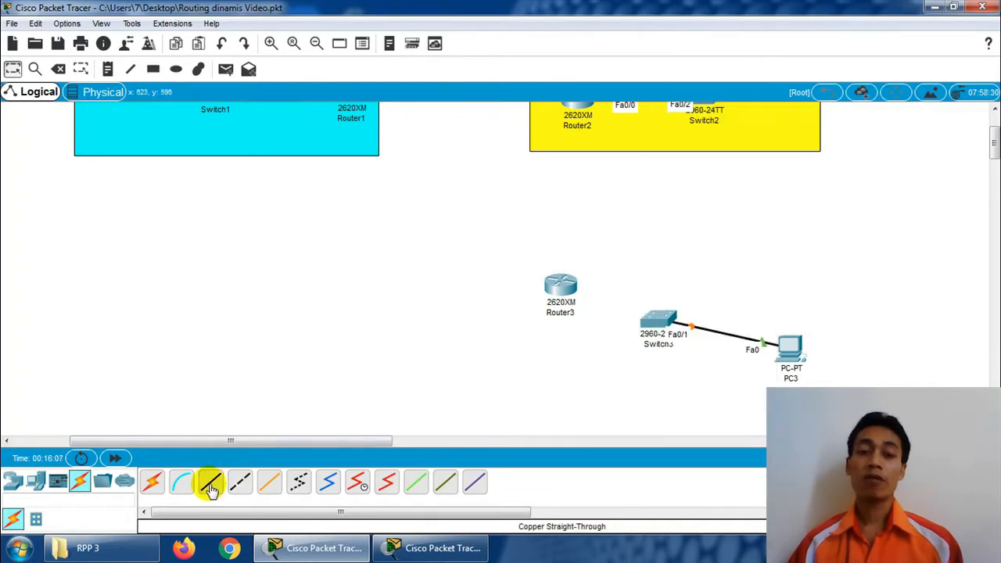
left_click(653, 331)
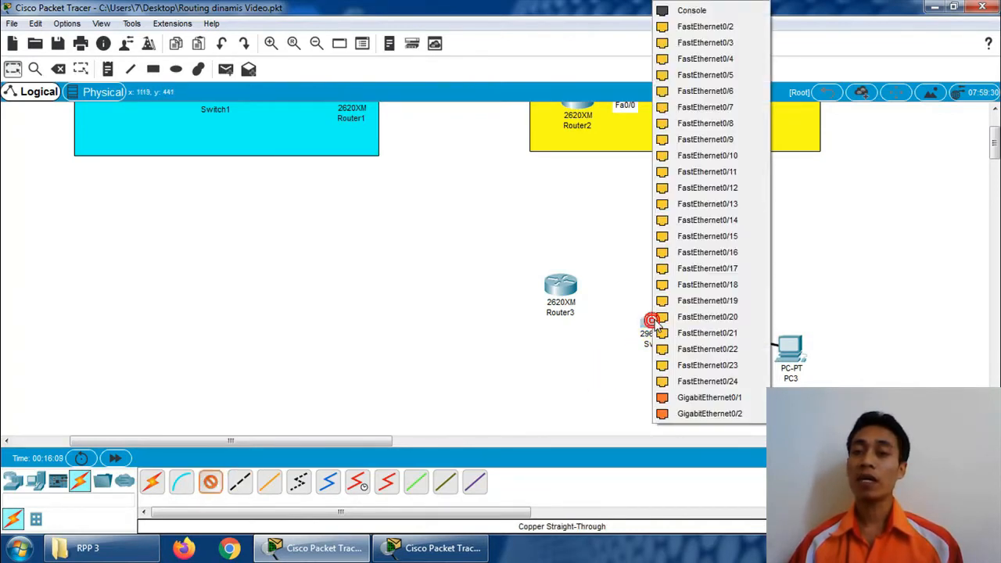
left_click(740, 28)
left_click(562, 284)
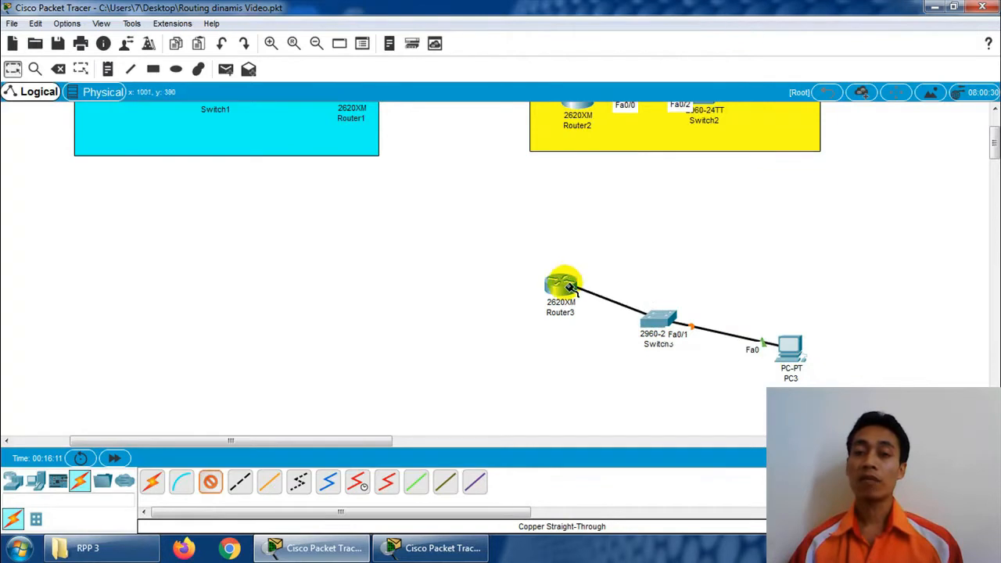
left_click(591, 328)
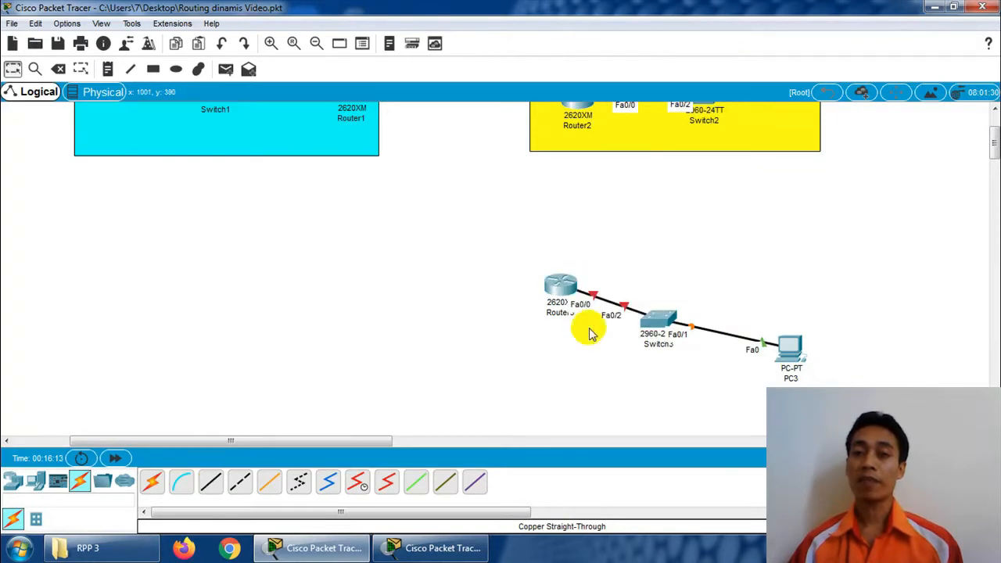
Draw a rectangle with green fill (#00ff00) and black outline around Router3, Switch3 and PC3.
left_click(160, 75)
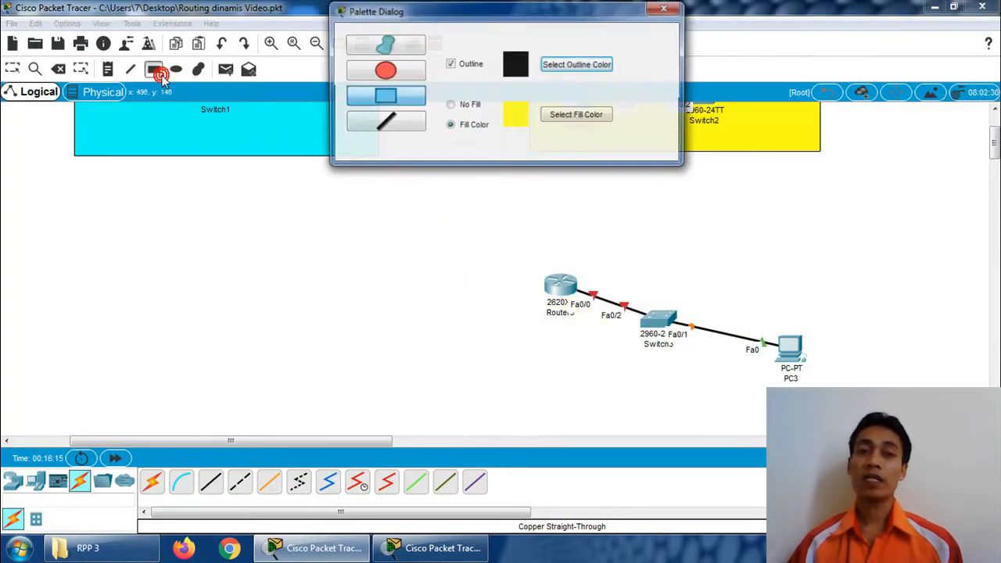
left_click(560, 119)
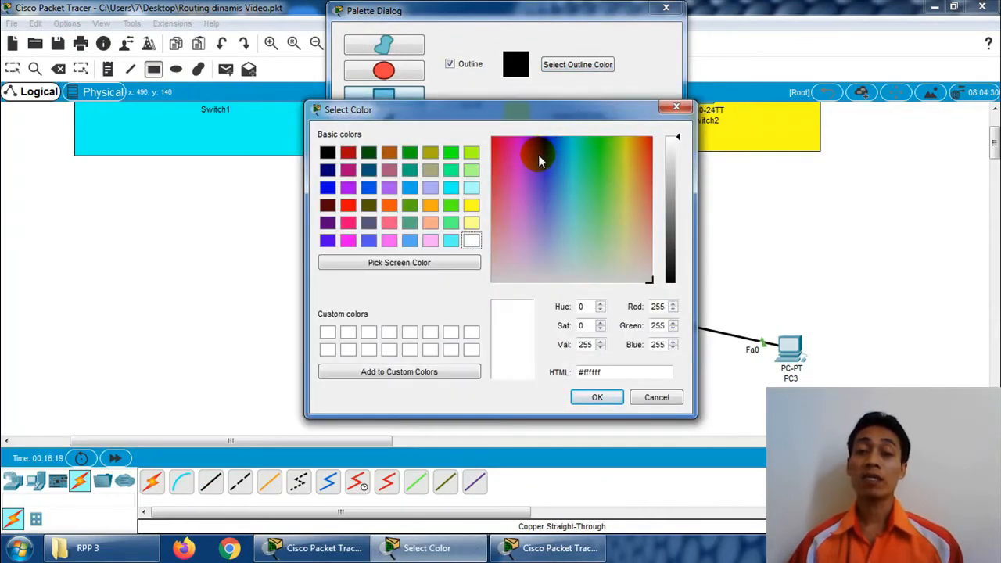
left_click(452, 154)
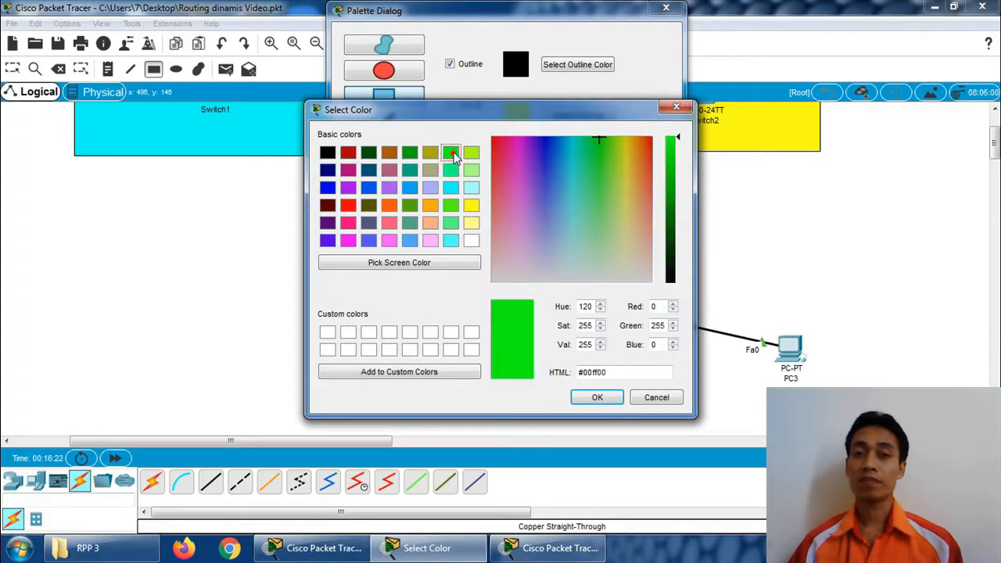
left_click(595, 396)
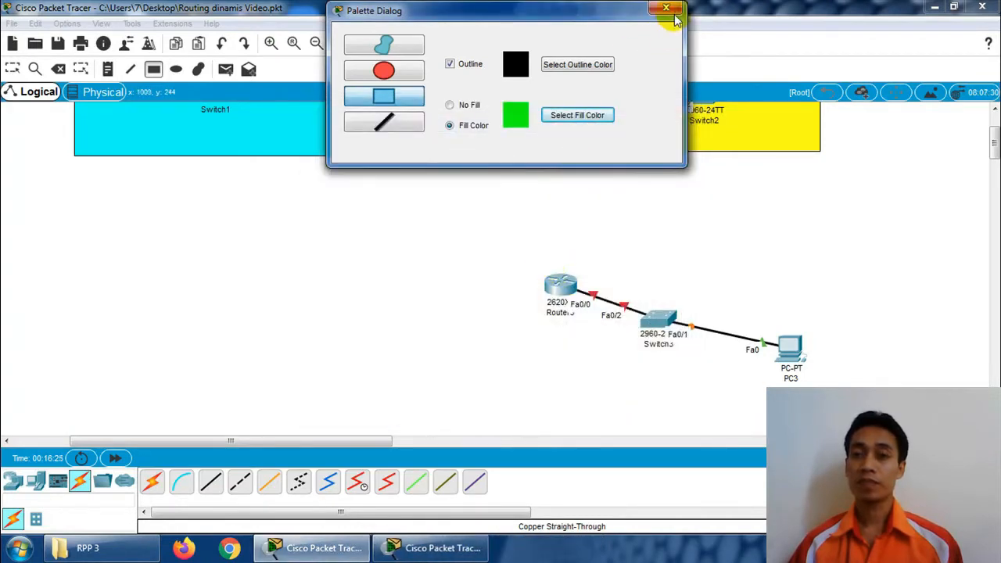
left_click(665, 9)
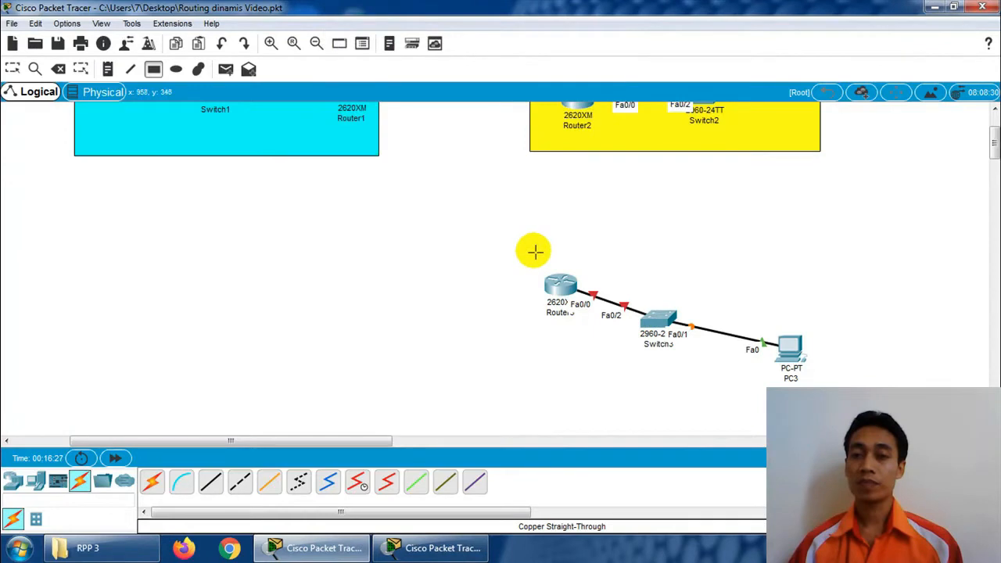
left_click_drag(534, 250, 824, 397)
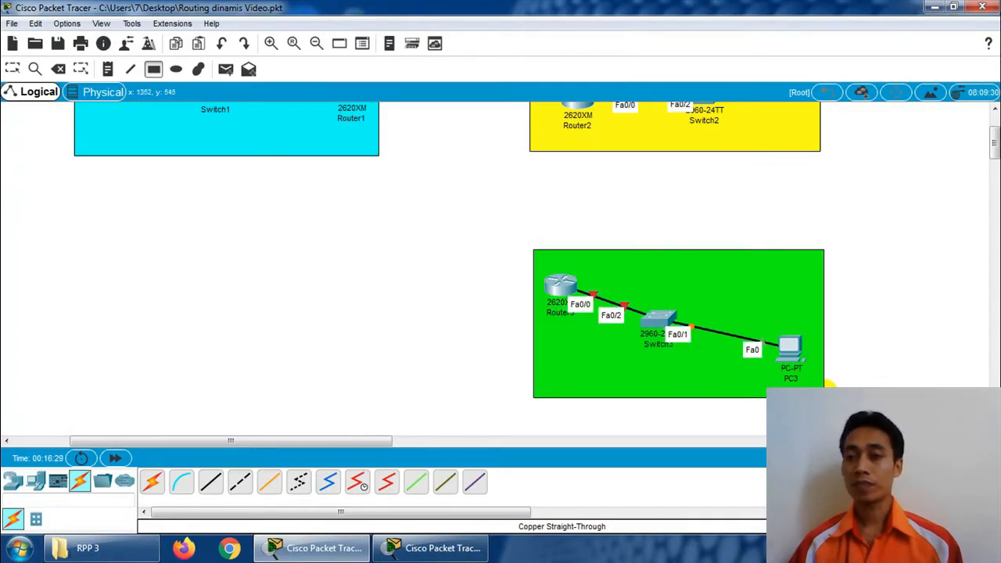
Move Switch3 up level with Router3 and shift PC3 up and inward from the green rectangle's lower right corner.
left_click(12, 69)
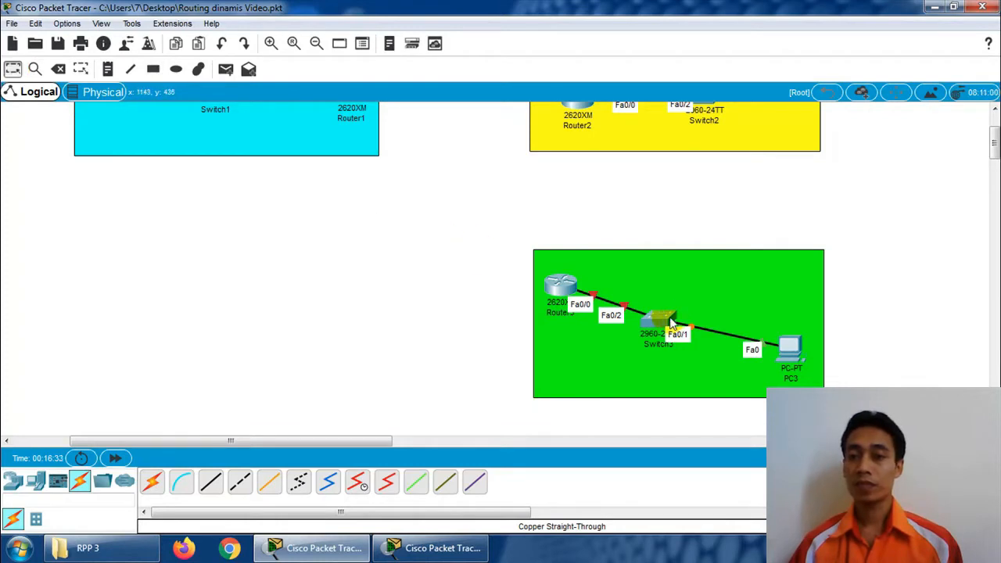
left_click_drag(671, 323, 664, 291)
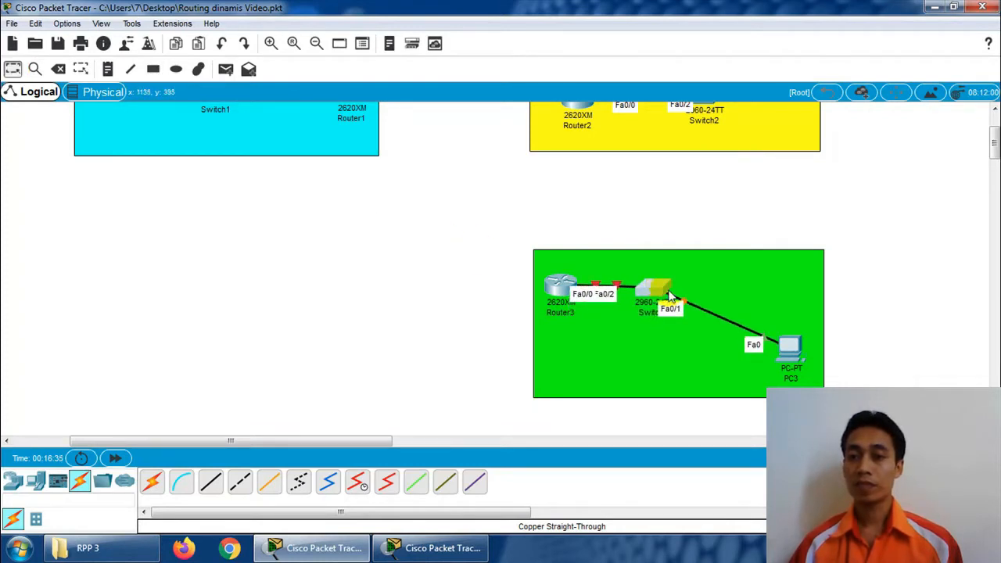
left_click_drag(787, 344, 763, 323)
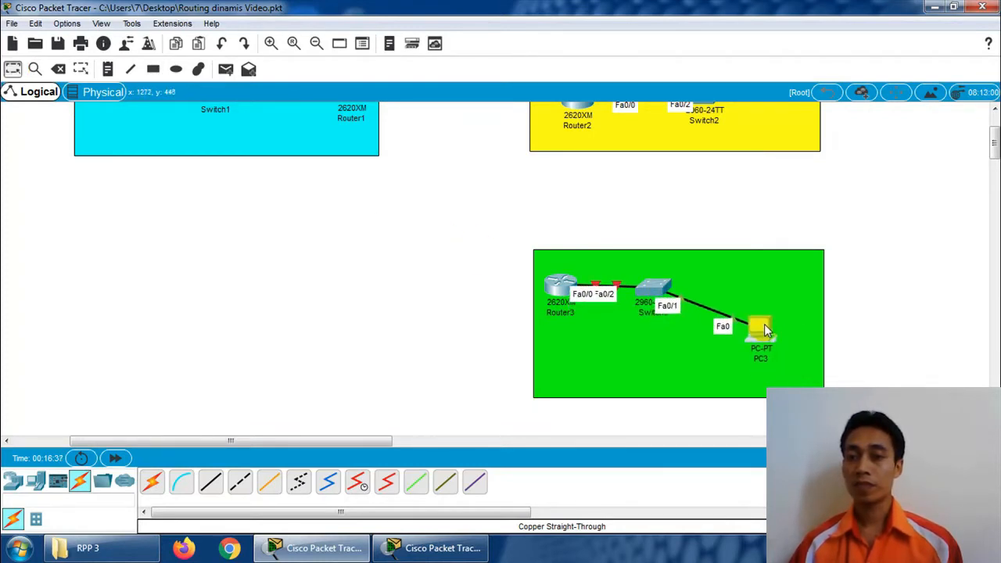
Add the note "KANTOR CABANG 2" inside the green rectangle near its lower left corner.
left_click(109, 70)
left_click(553, 372)
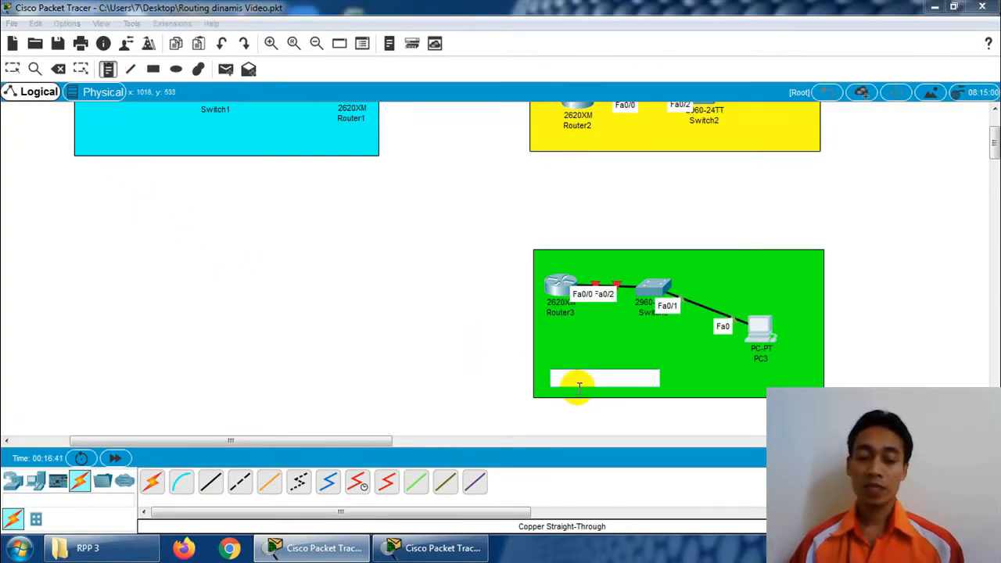
type("KANTOR CABANG 2")
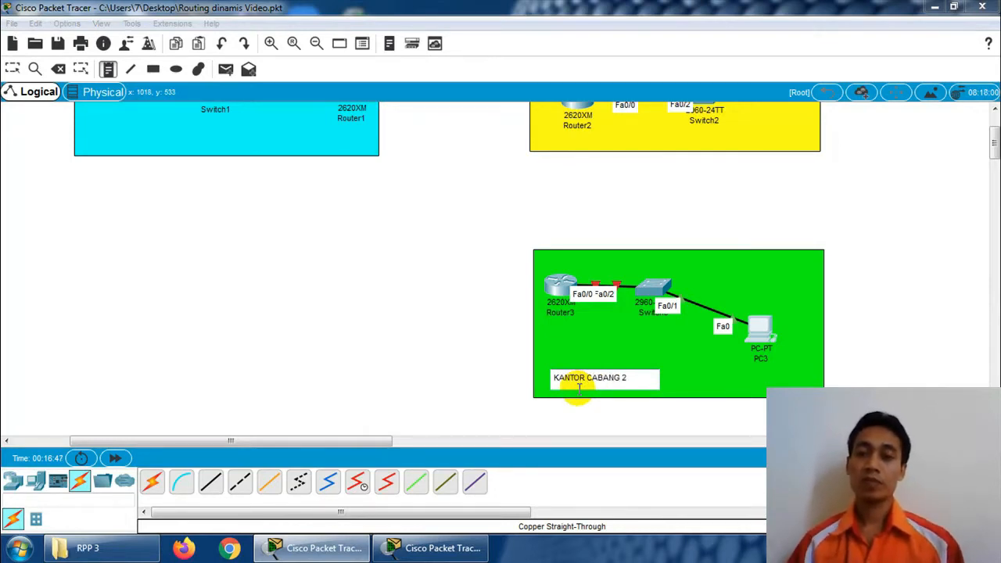
left_click(450, 204)
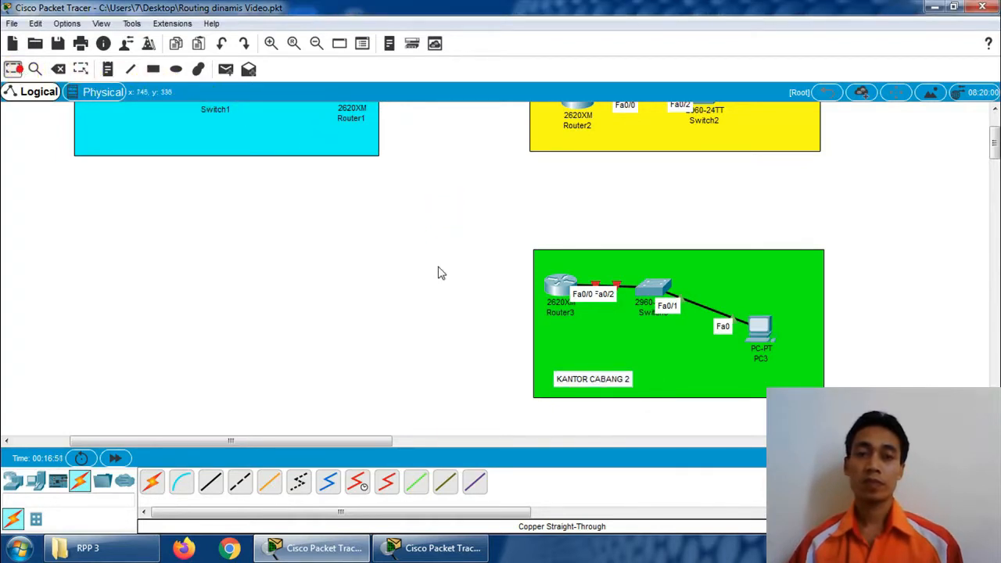
Place another PC well below the cyan head office rectangle, near the line of its left edge.
left_click_drag(336, 440, 303, 440)
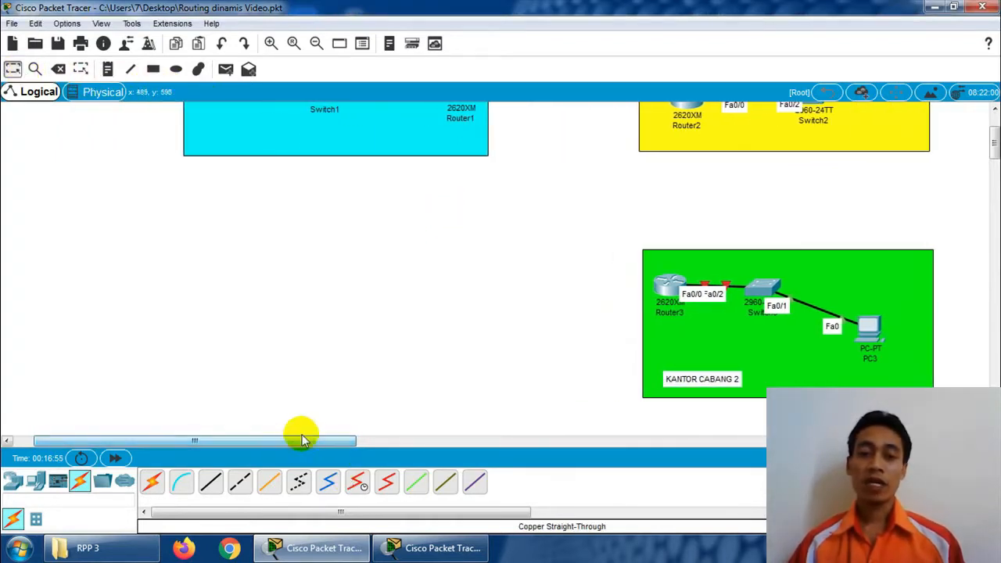
left_click(13, 480)
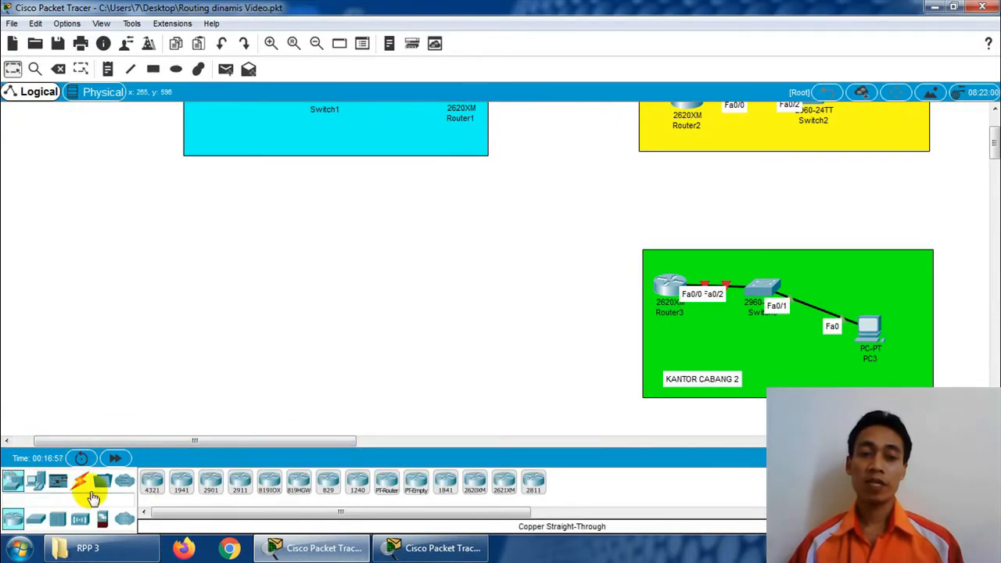
left_click(35, 480)
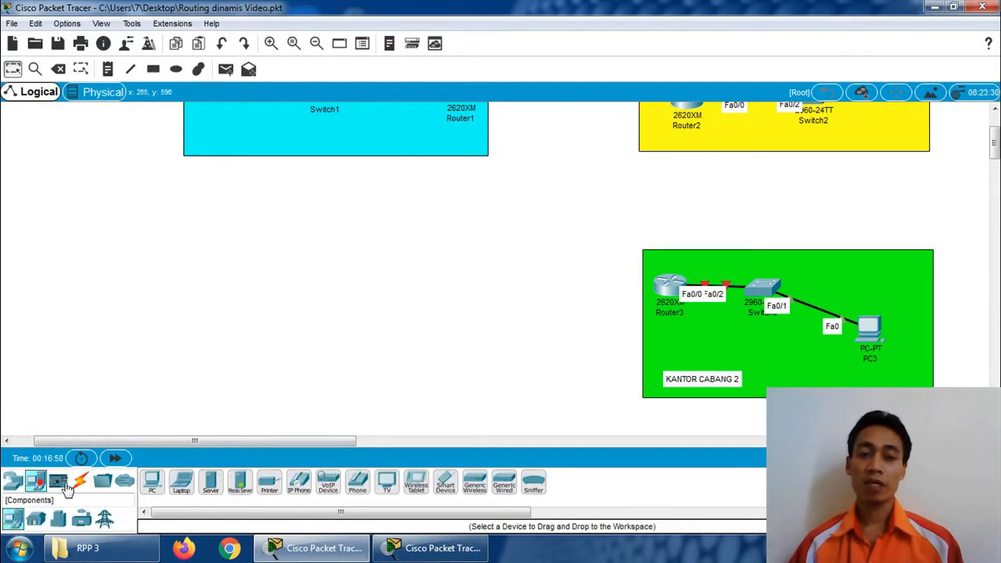
left_click(152, 481)
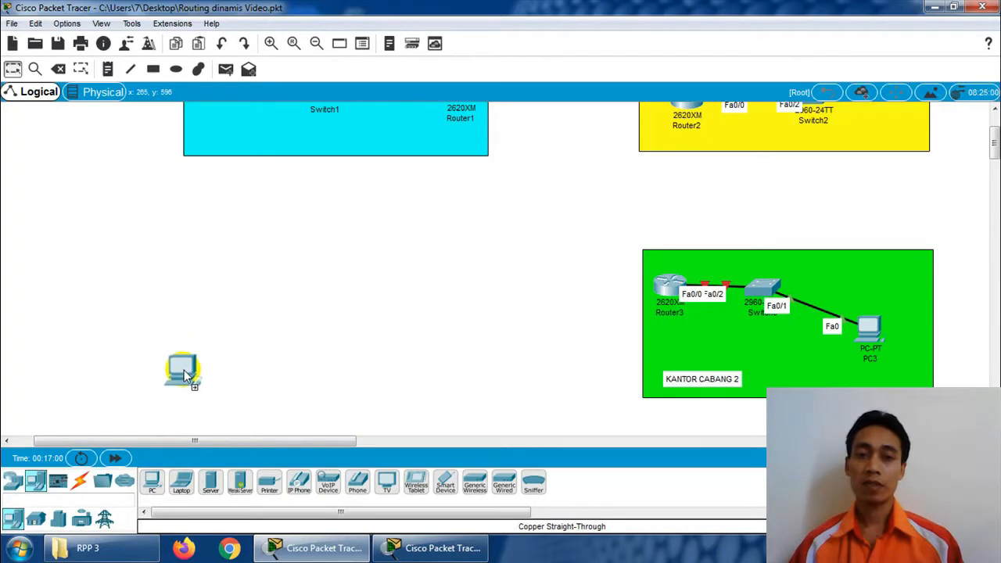
left_click(202, 361)
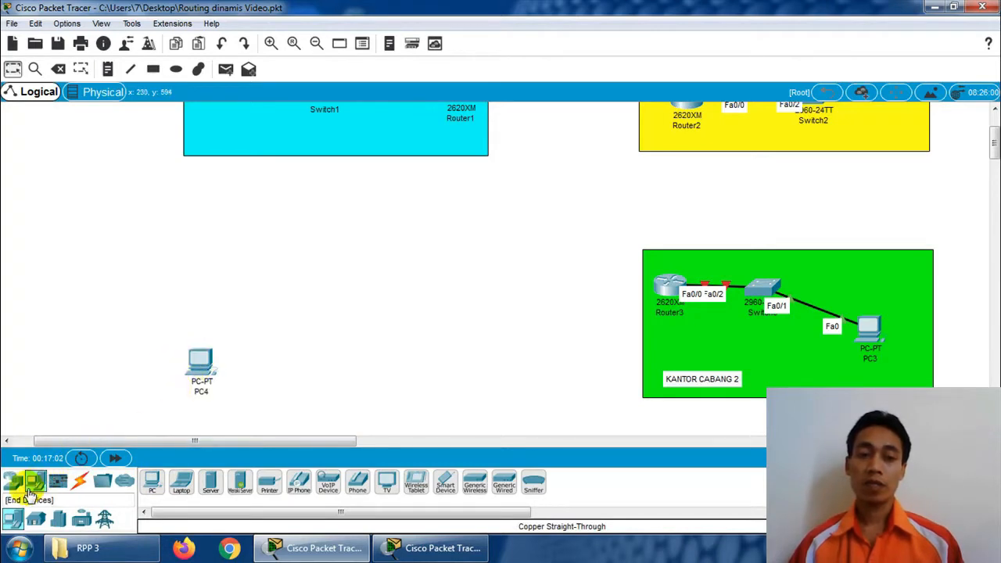
Add a 2960 switch to the upper right of PC4 and a 2620XM router to the right of that switch.
left_click(14, 480)
left_click(35, 519)
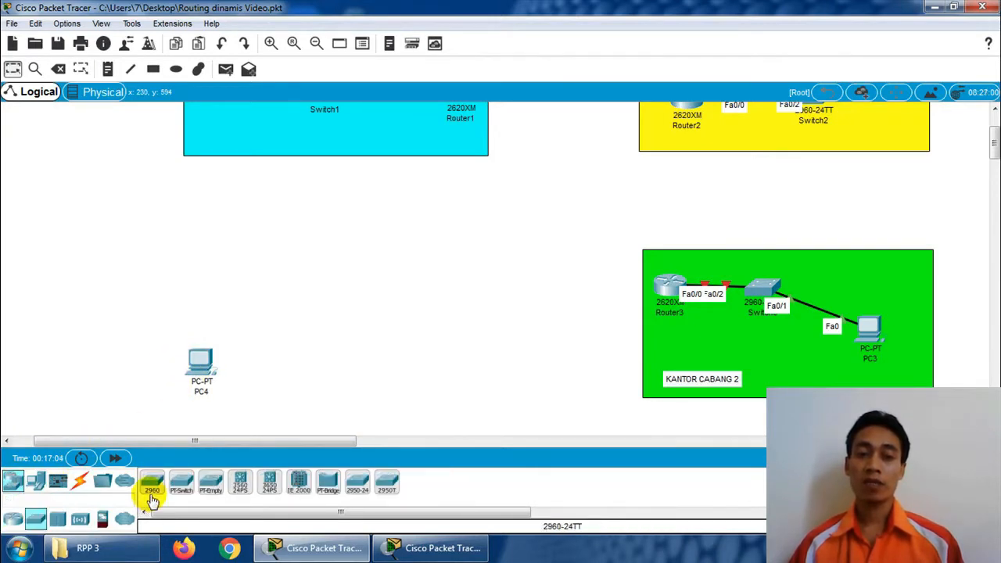
left_click(152, 481)
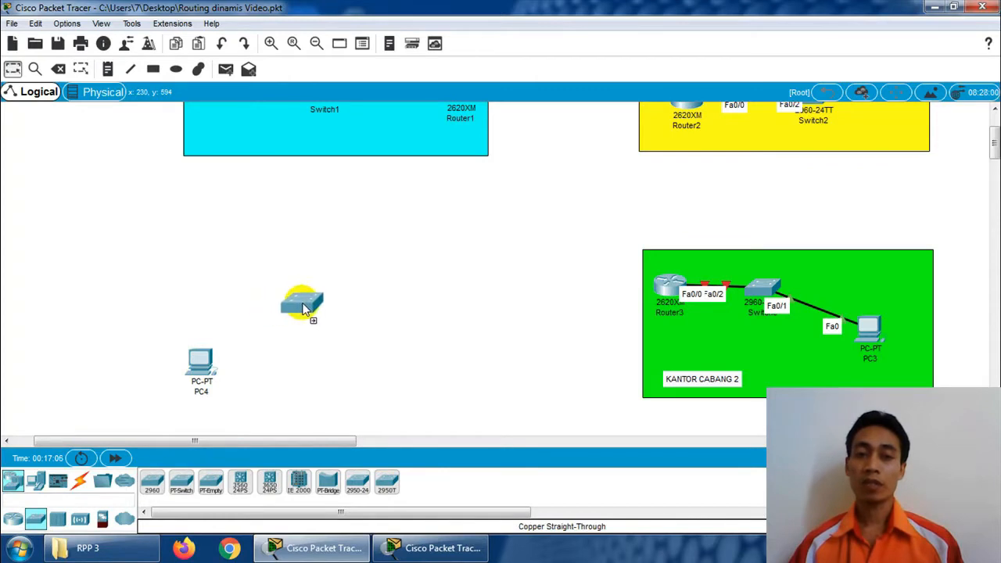
left_click(302, 307)
left_click(13, 519)
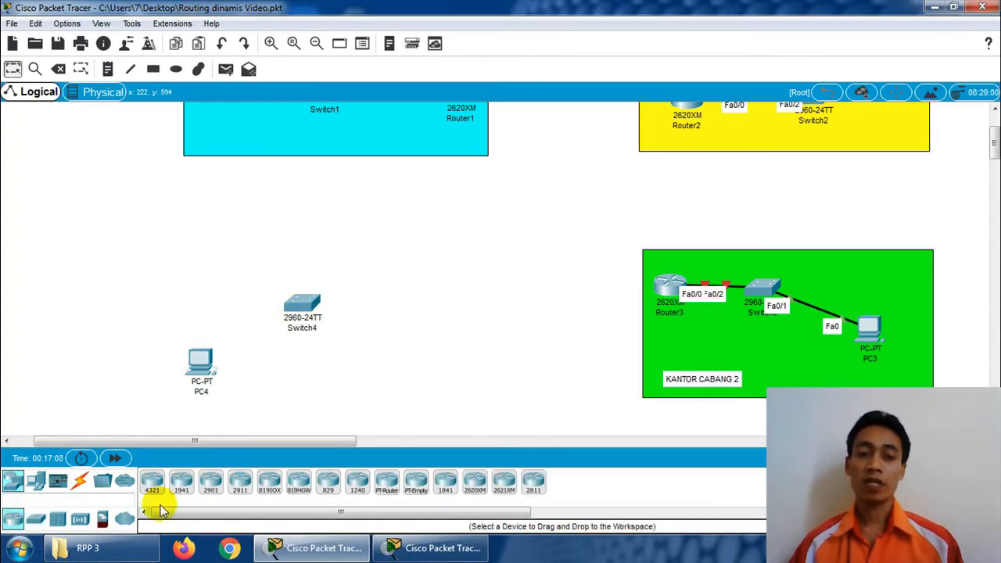
left_click(471, 484)
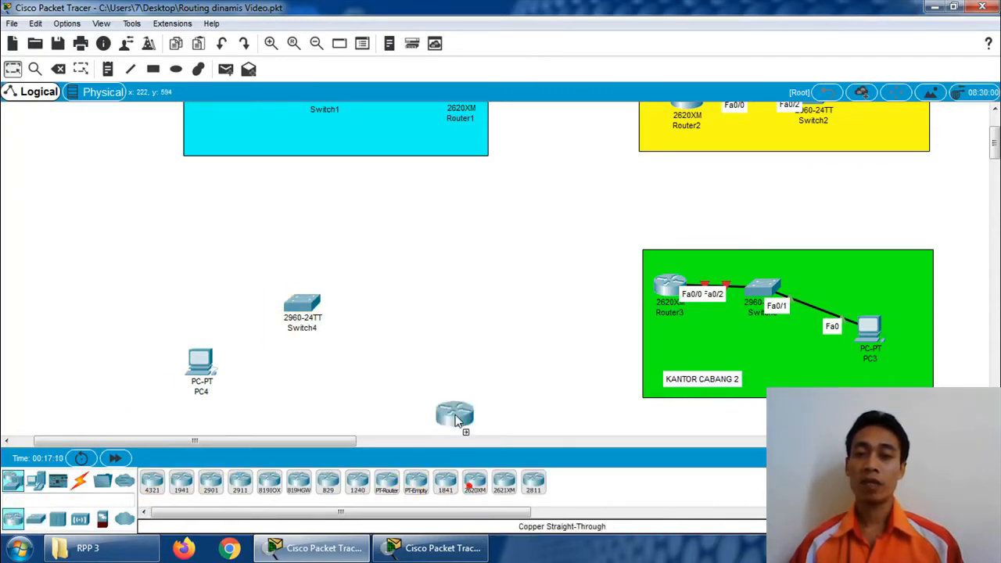
left_click(426, 295)
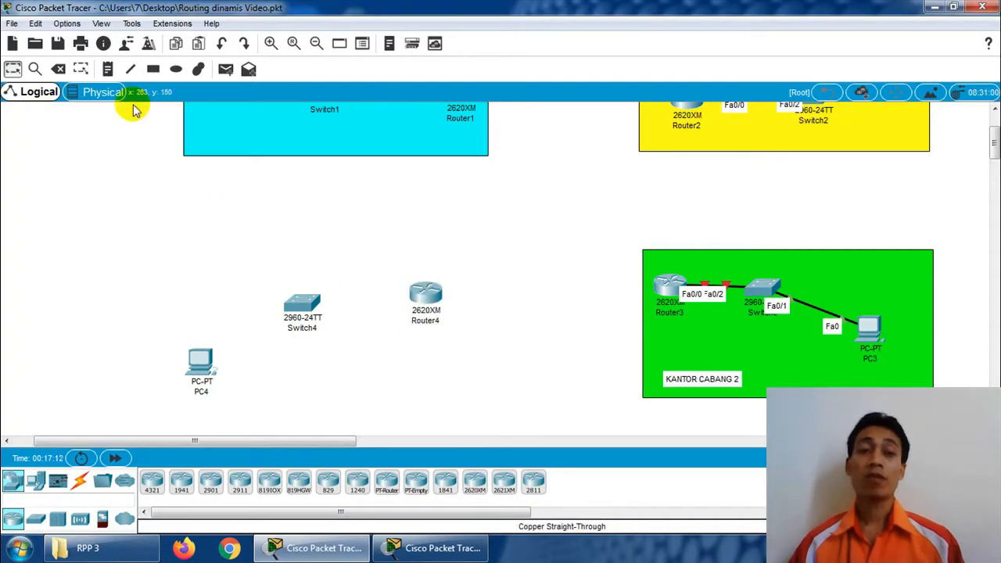
Connect PC4's FastEthernet0 to Switch4's FastEthernet0/1 with a copper straight-through cable.
left_click(79, 478)
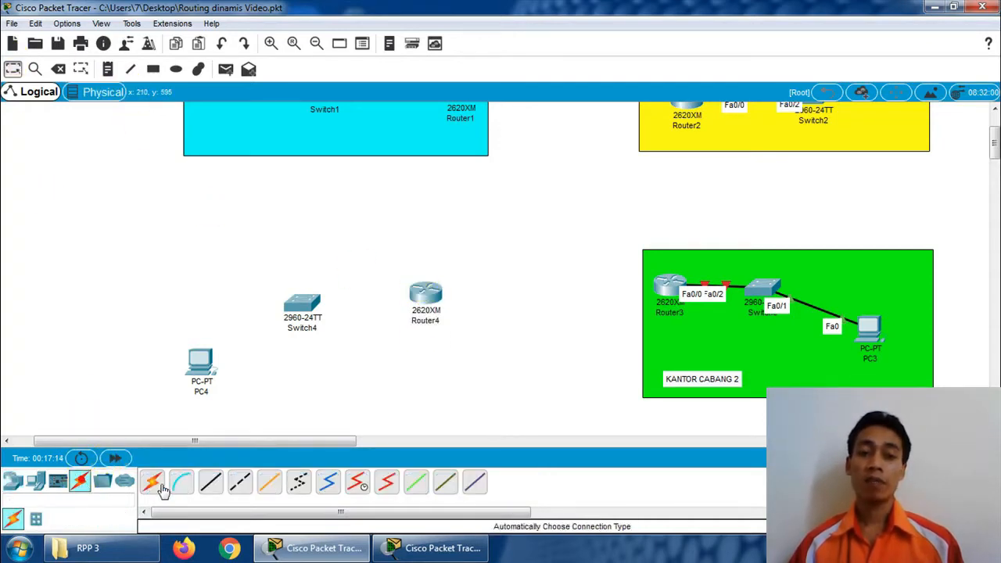
left_click(199, 360)
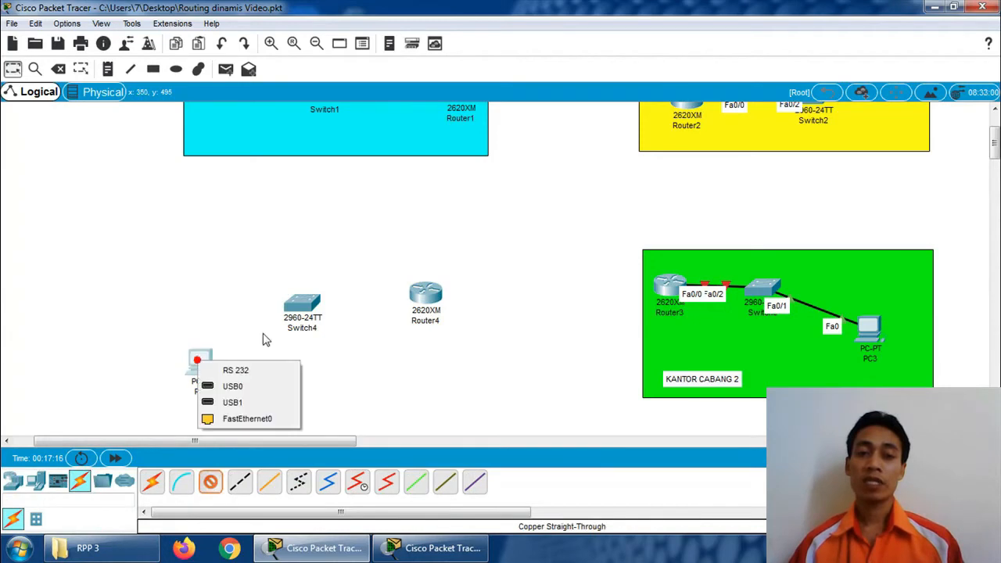
left_click(242, 419)
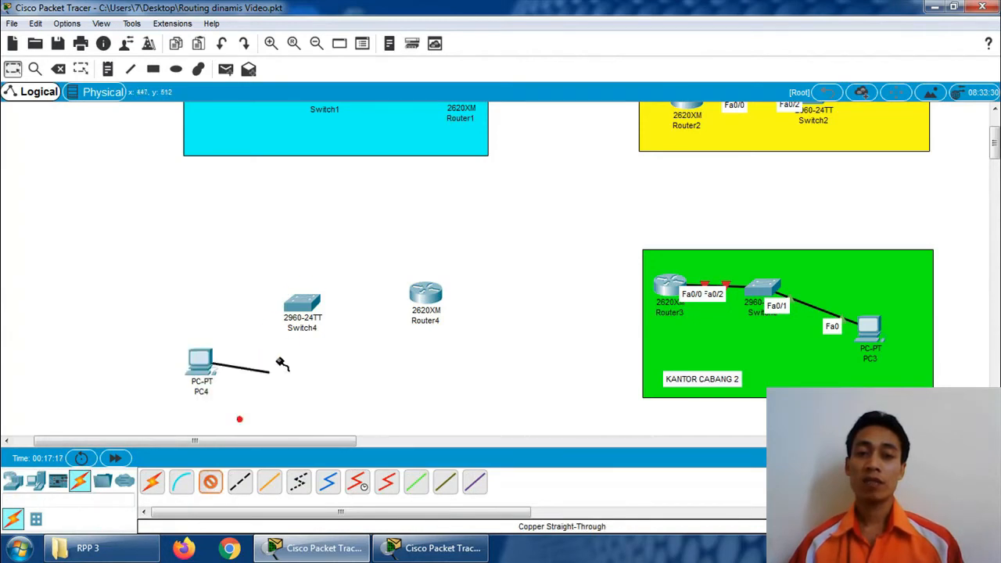
left_click(297, 305)
left_click(367, 26)
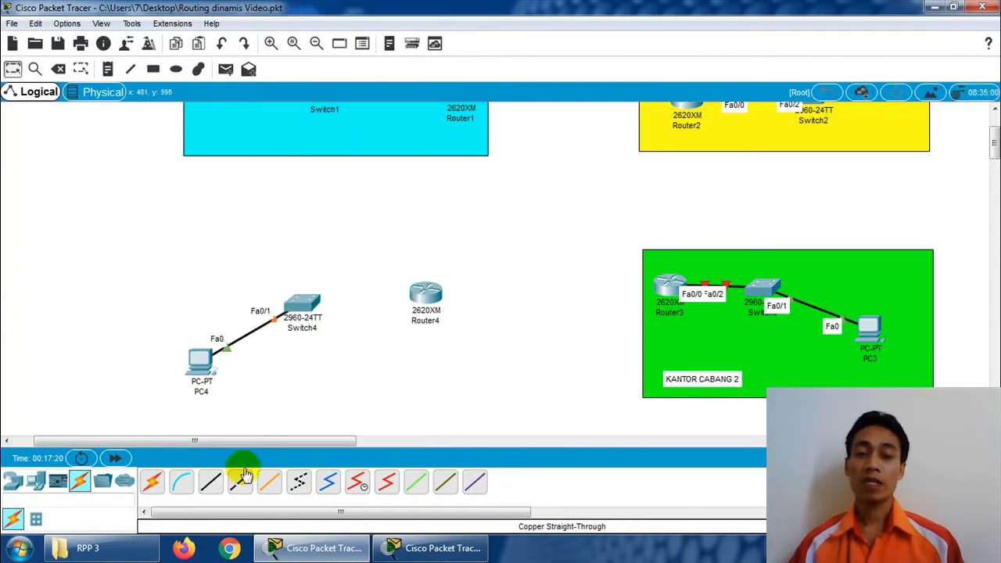
Connect Switch4's FastEthernet0/2 to Router4's FastEthernet0/0 with a copper straight-through cable.
left_click(303, 300)
left_click(381, 28)
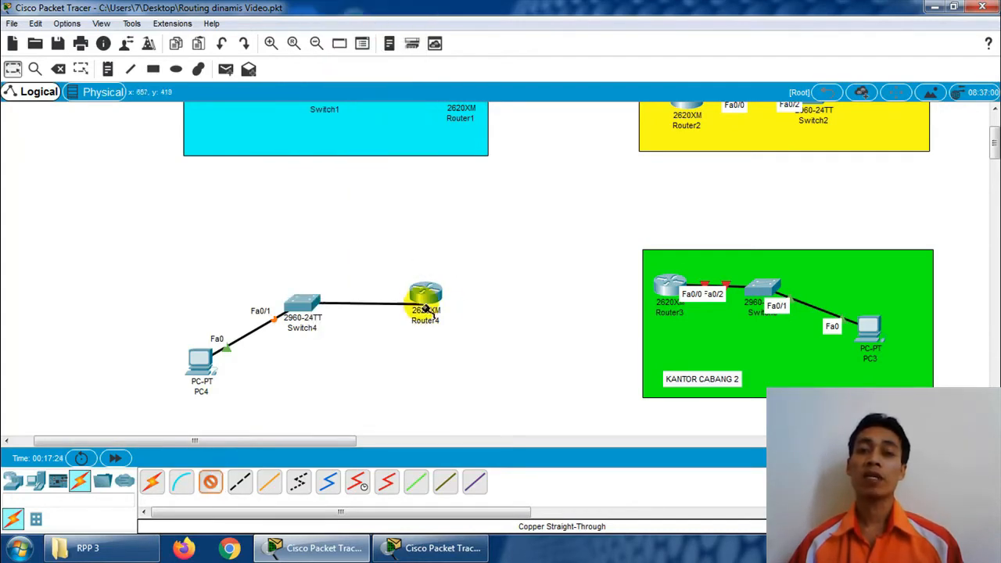
left_click(421, 295)
left_click(455, 337)
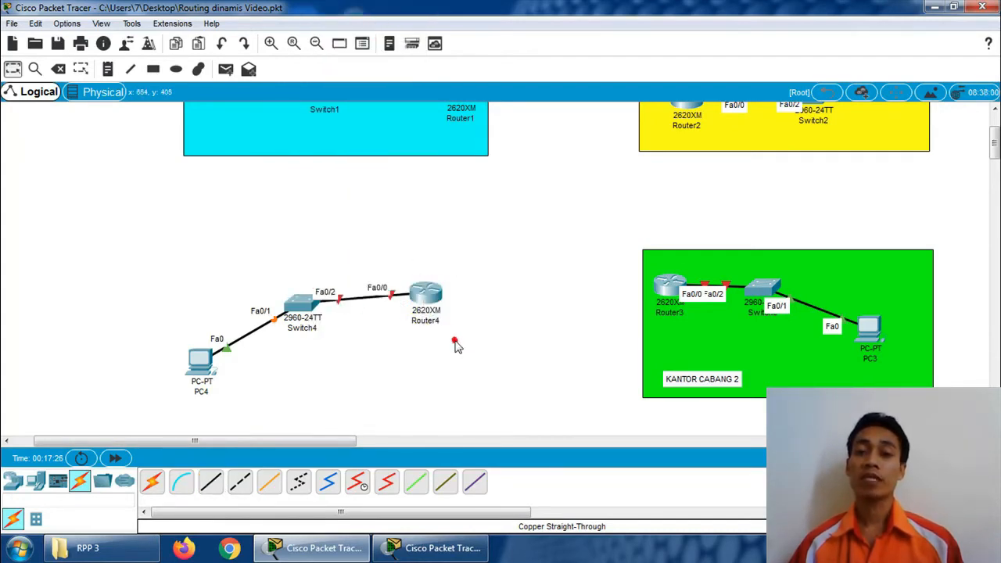
Draw a rectangle with orange fill and black outline around PC4, Switch4 and Router4.
left_click(154, 70)
left_click(564, 117)
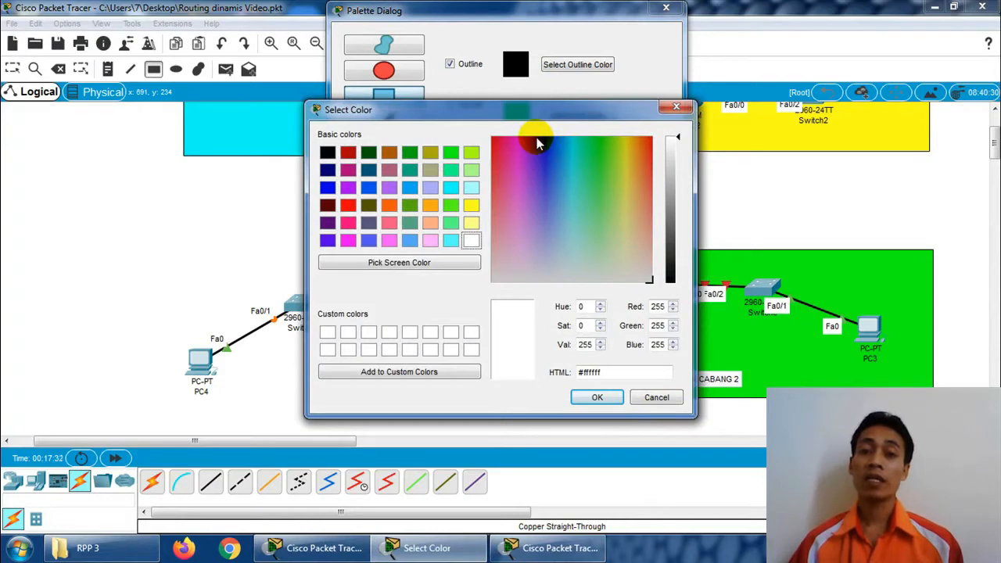
left_click(389, 205)
left_click(596, 397)
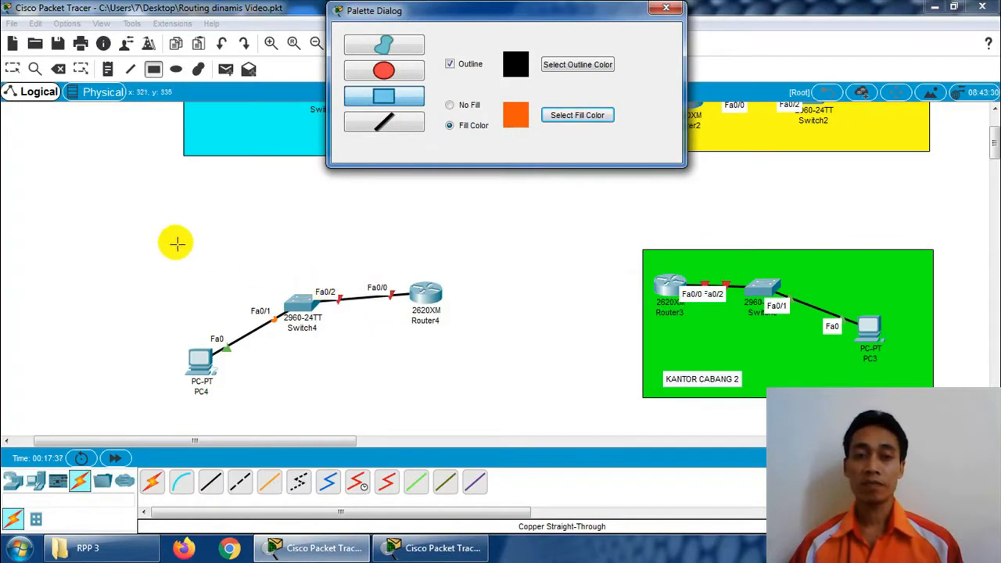
left_click_drag(176, 244, 465, 397)
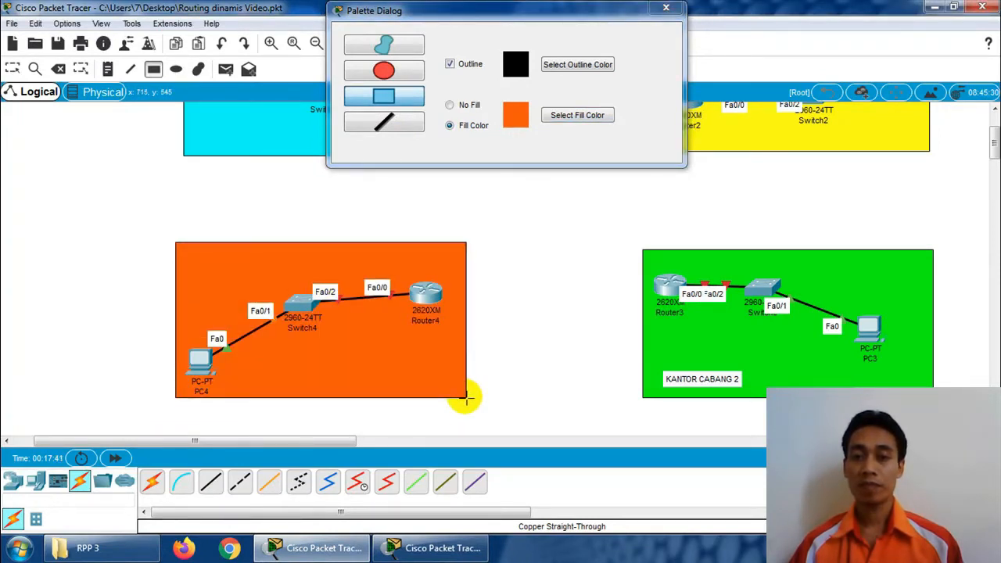
Close the drawing palette and move Switch4 and PC4 slightly to tidy their positions inside the orange rectangle.
left_click(665, 8)
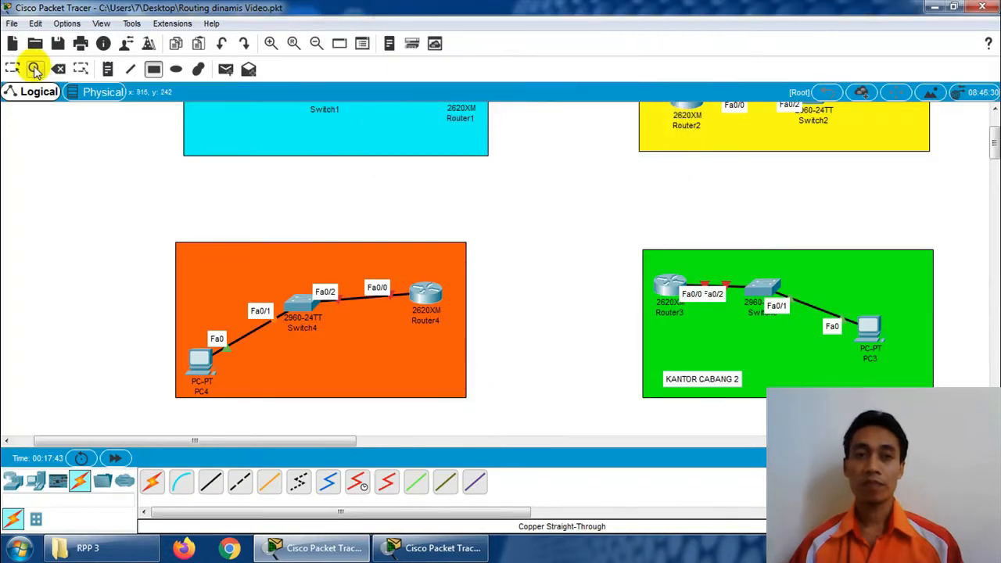
left_click(13, 69)
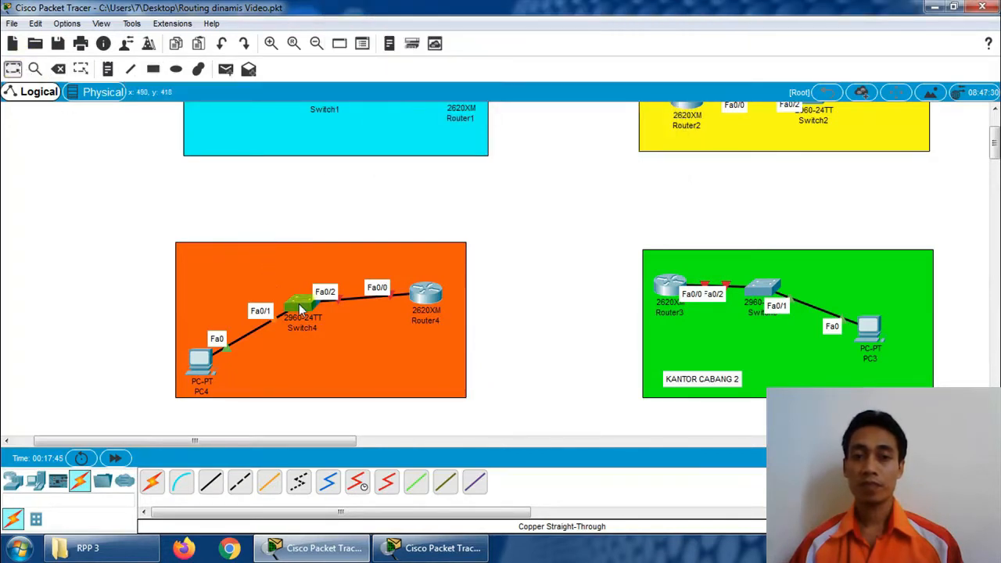
left_click_drag(300, 308, 310, 302)
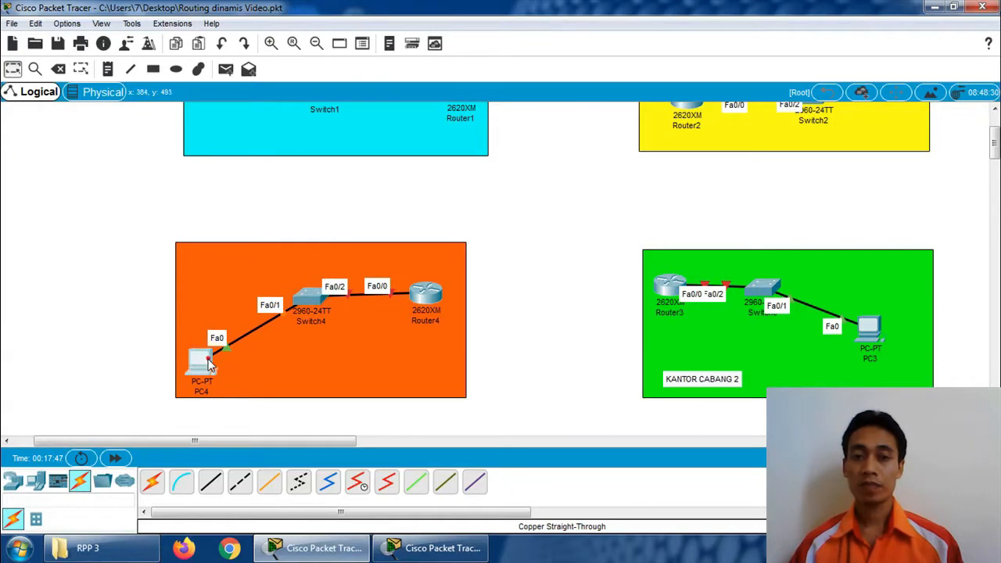
left_click_drag(211, 356, 222, 354)
Add the text label "KANTOR CABANG 3" inside the orange rectangle, below Switch4.
left_click(108, 70)
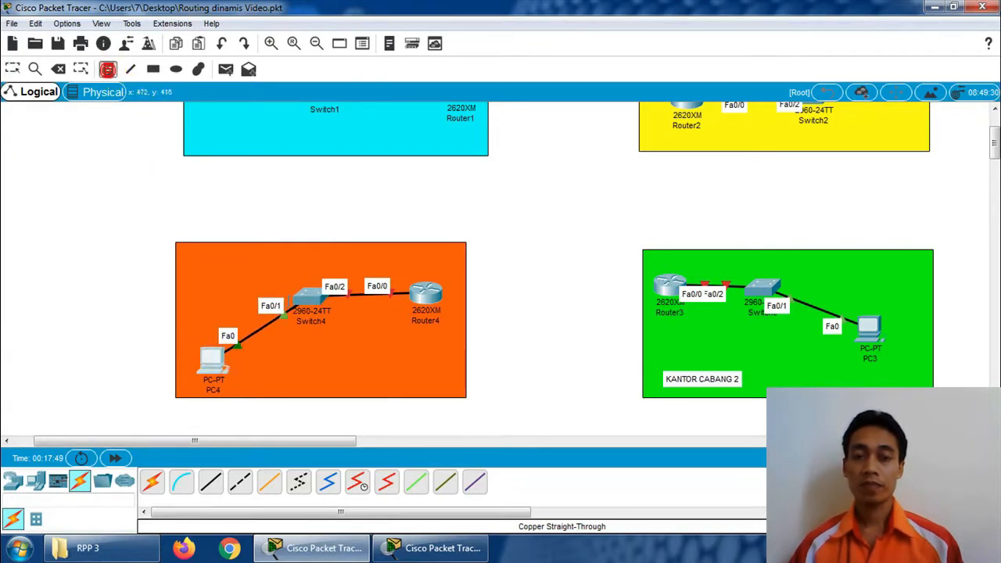
left_click(298, 371)
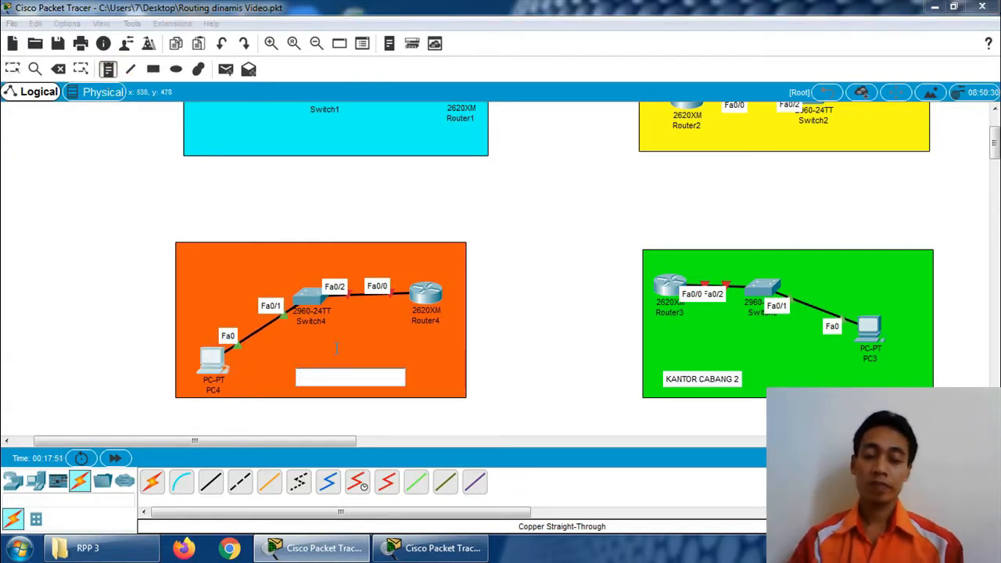
type("KANTOR CABANG 3")
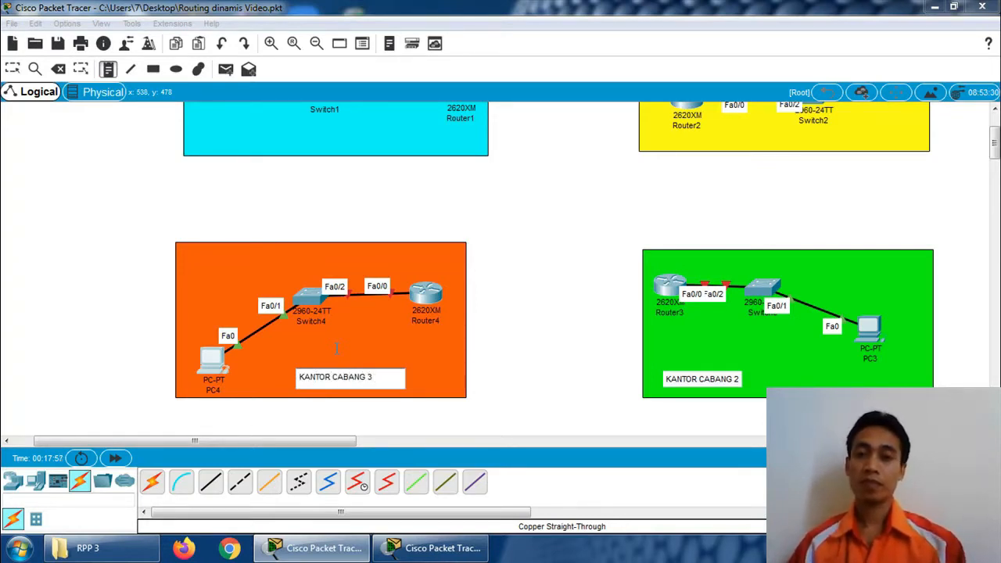
left_click(12, 69)
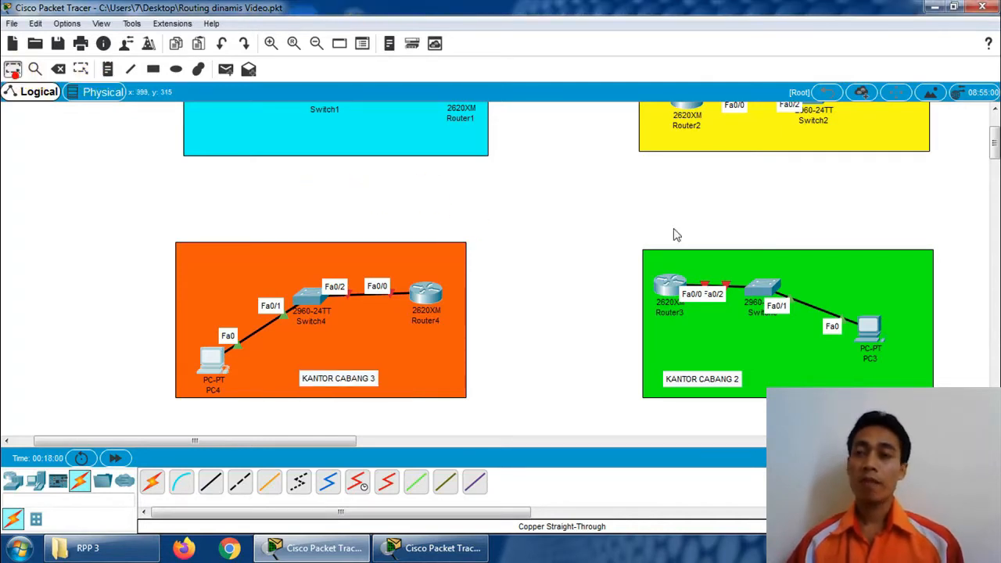
Power off Router1, install a WIC-2T module in its first empty WIC slot, and power it back on.
left_click(316, 44)
left_click(316, 44)
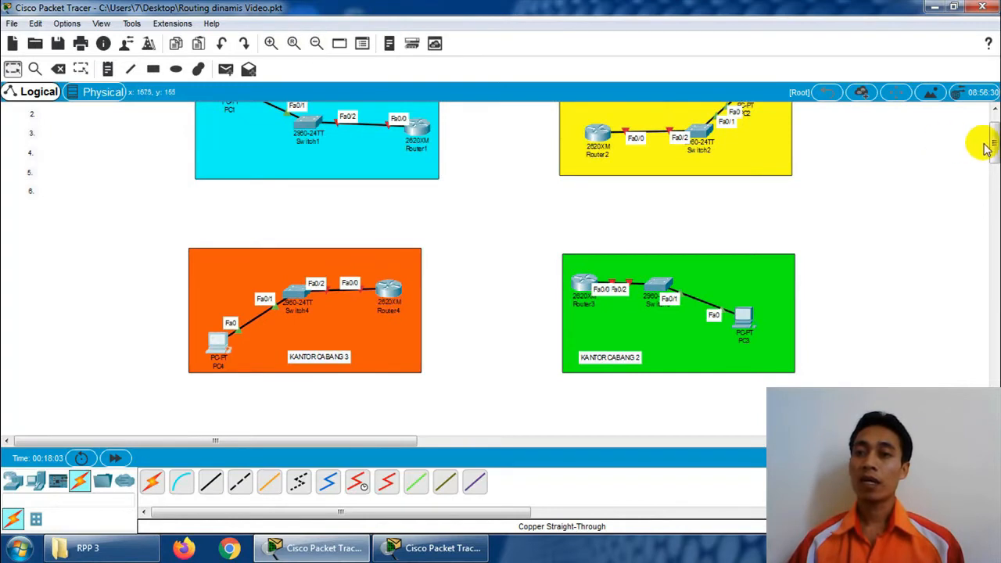
left_click_drag(993, 149, 993, 137)
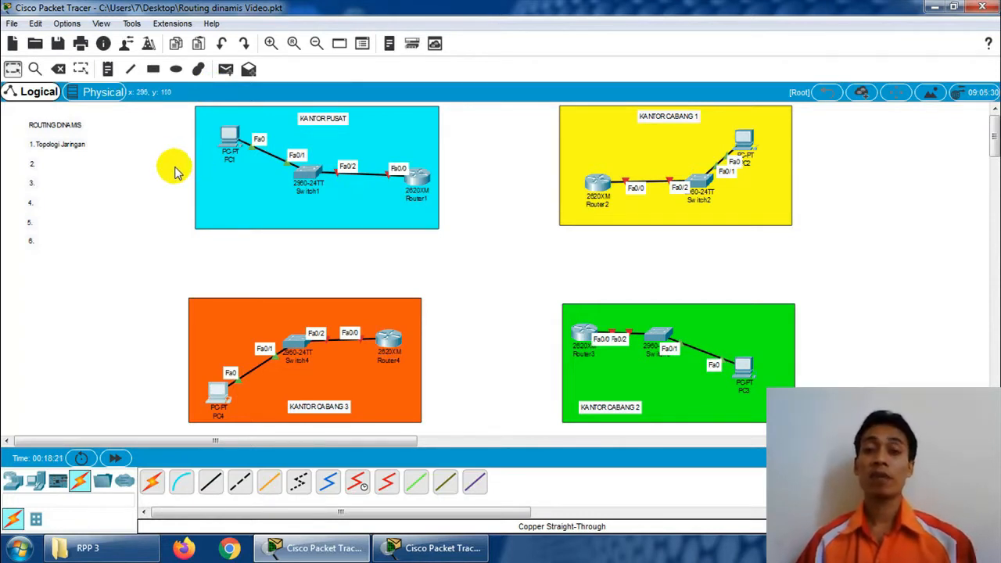
left_click(416, 197)
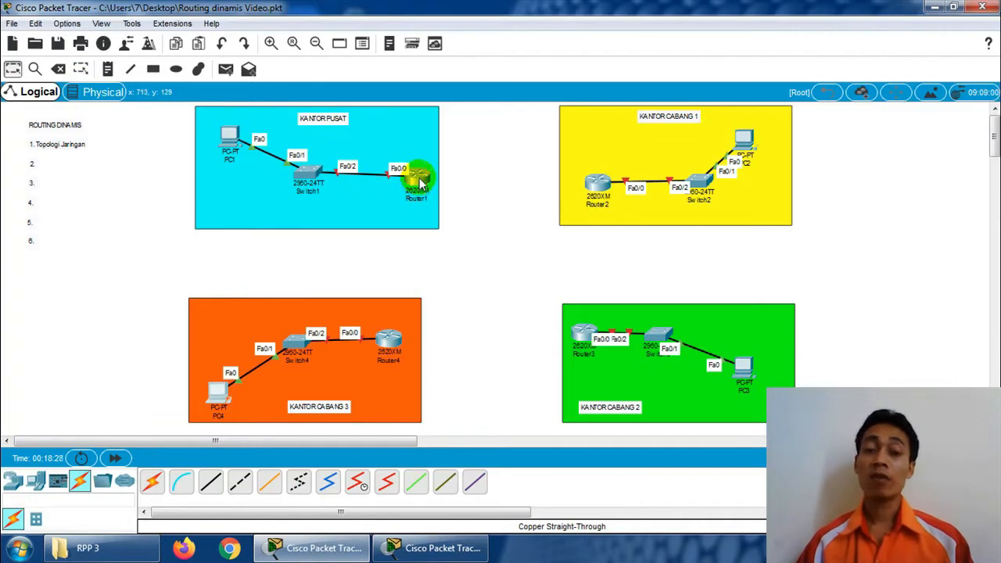
left_click(421, 182)
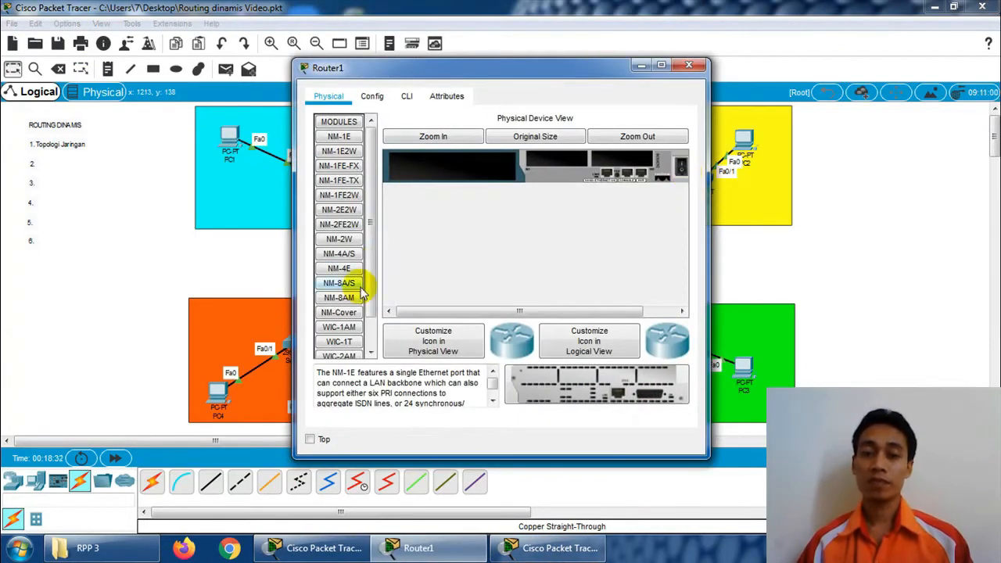
scroll(360, 285, "down", 2)
left_click(349, 339)
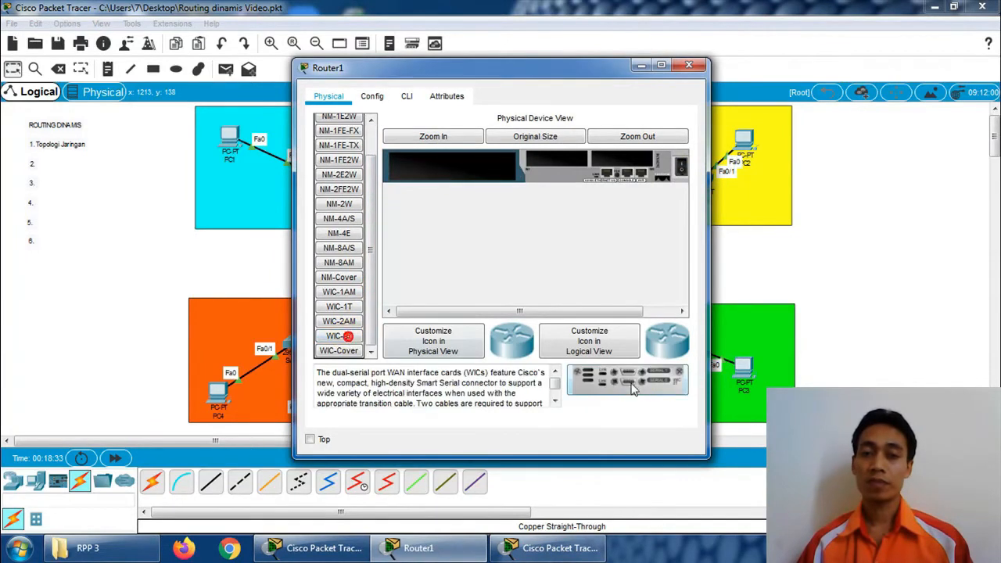
left_click_drag(633, 386, 565, 162)
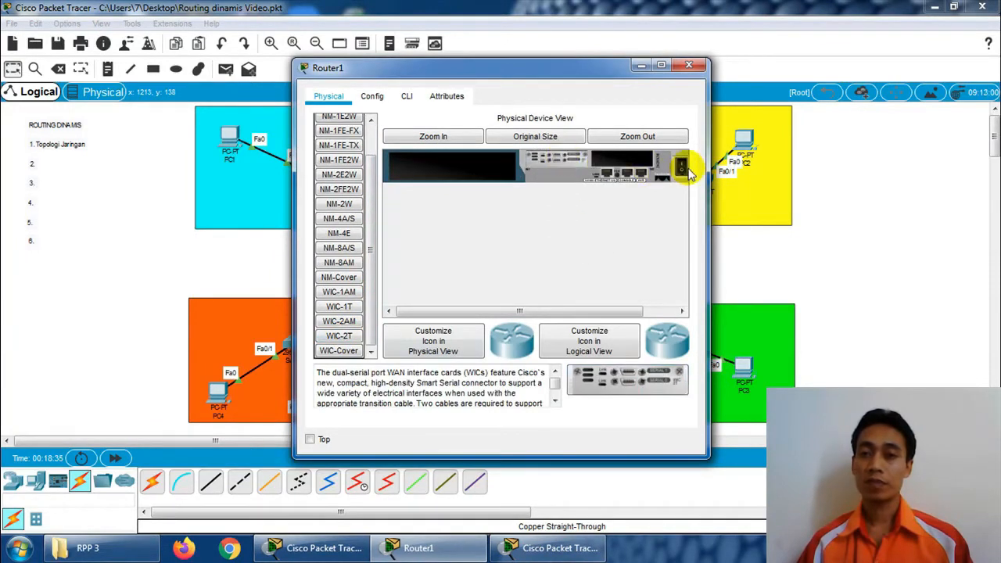
left_click(688, 64)
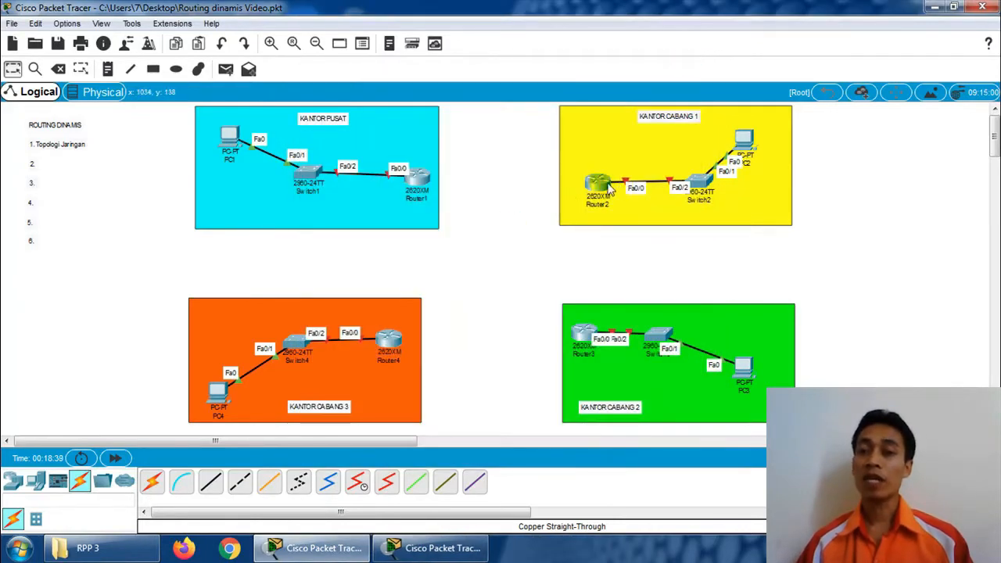
Power off Router2, install a WIC-2T module in its first empty WIC slot, and power it back on.
left_click(596, 183)
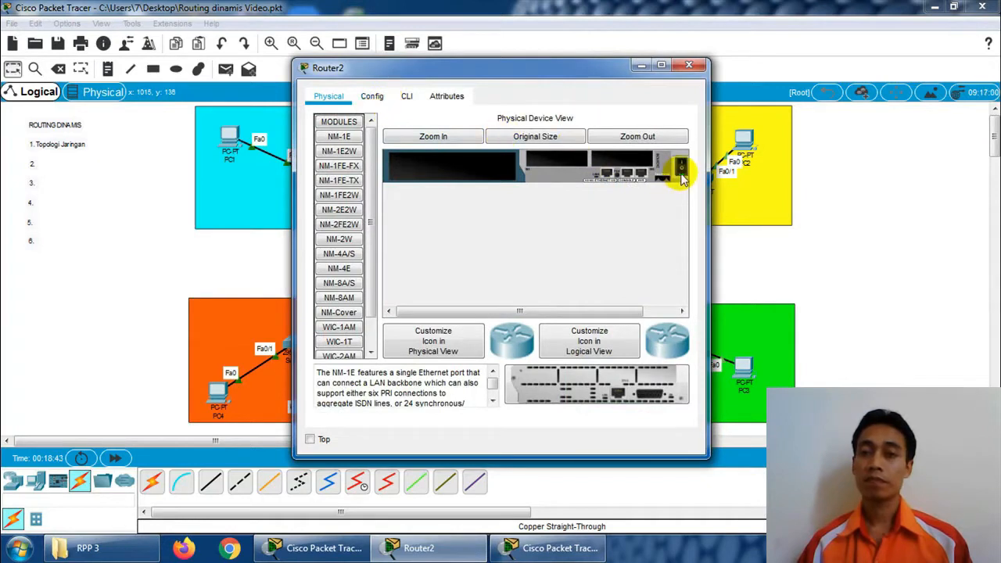
scroll(373, 266, "down", 1)
left_click(348, 335)
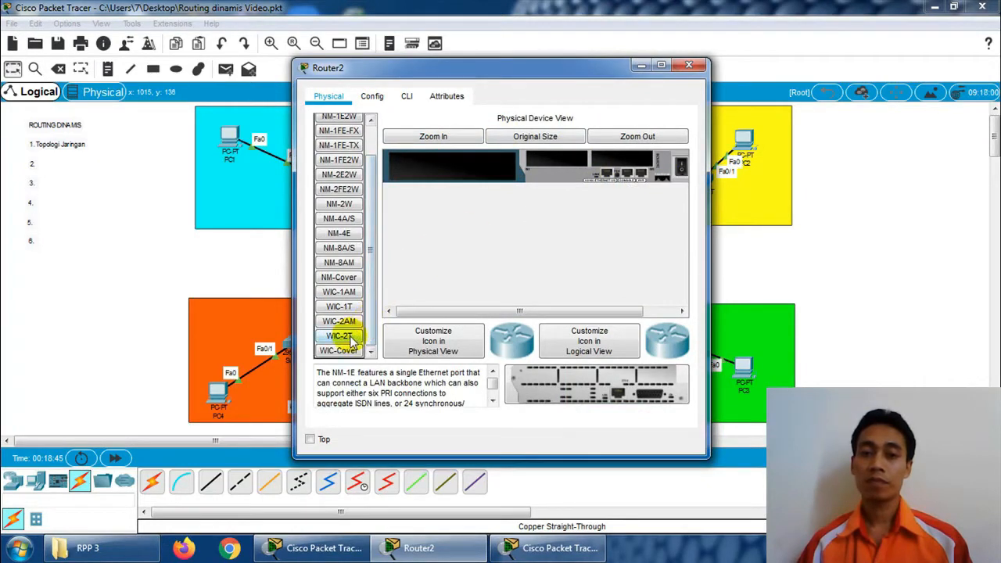
left_click_drag(568, 373, 554, 155)
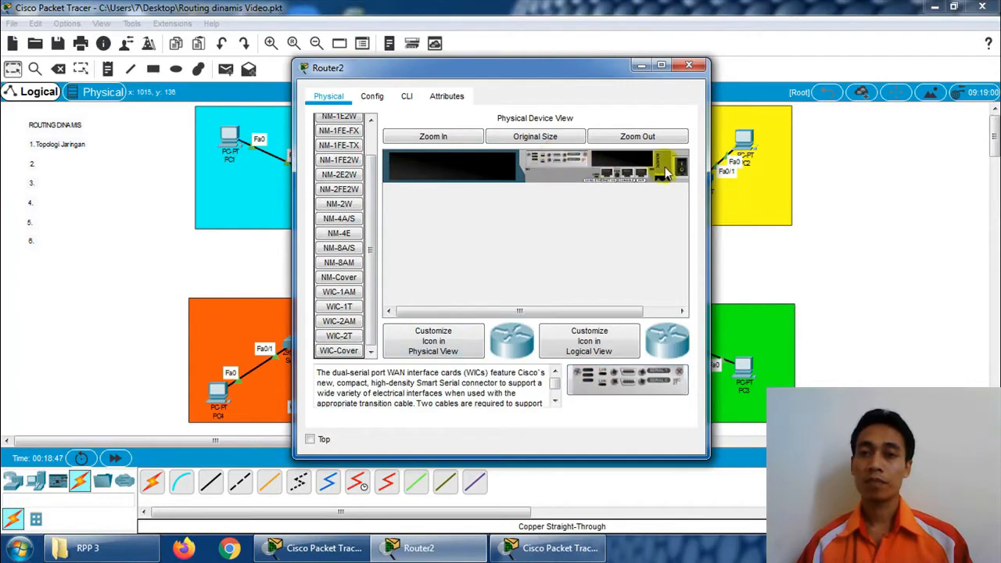
left_click(688, 66)
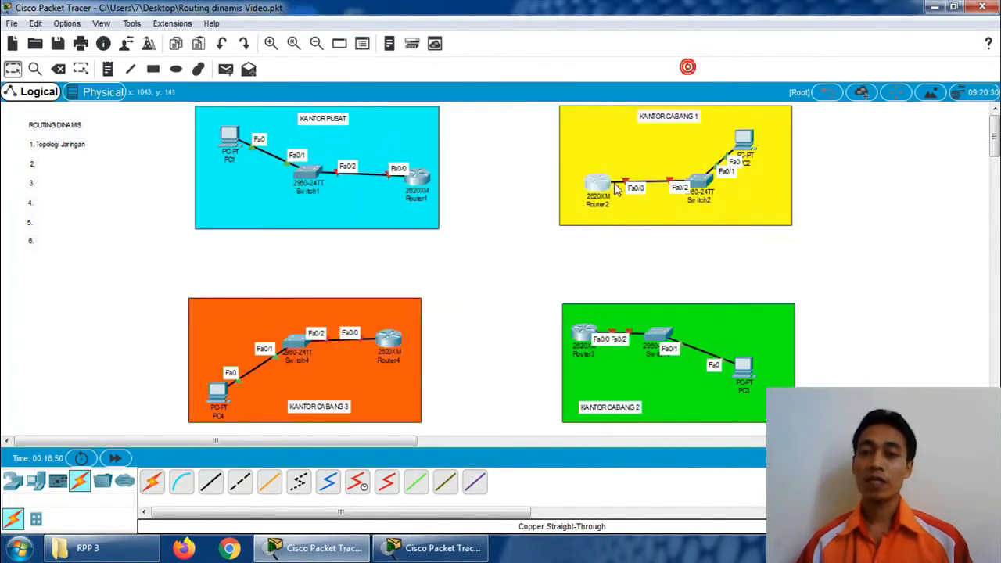
Power off Router3, install a WIC-2T module in its first empty WIC slot, and power it back on.
left_click(584, 335)
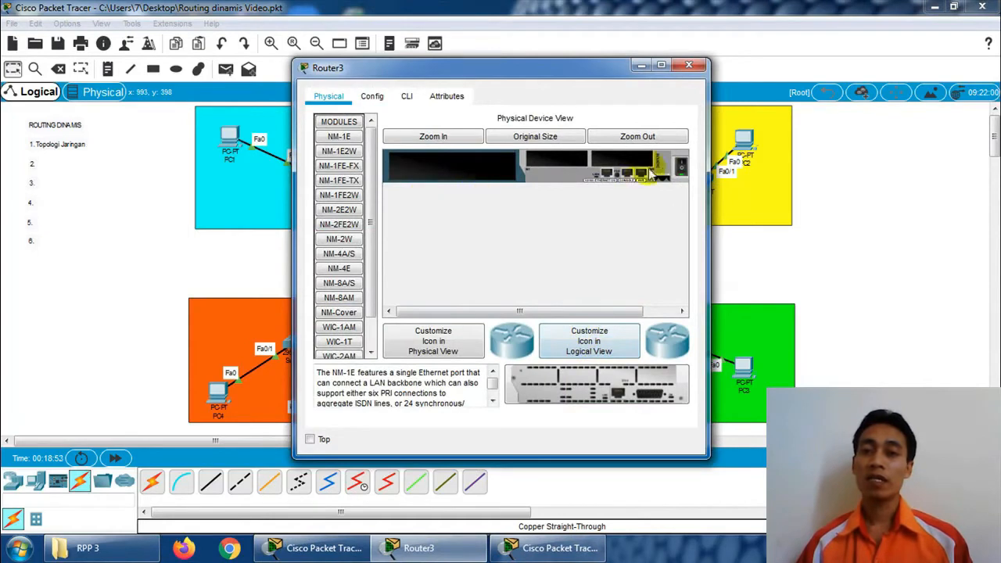
scroll(320, 332, "down", 2)
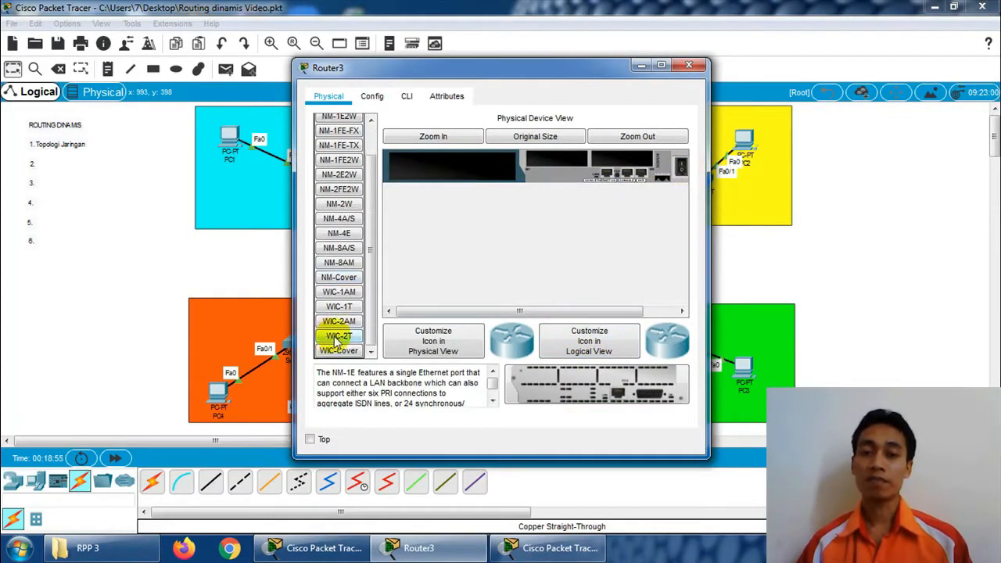
left_click(338, 336)
left_click_drag(594, 379, 557, 160)
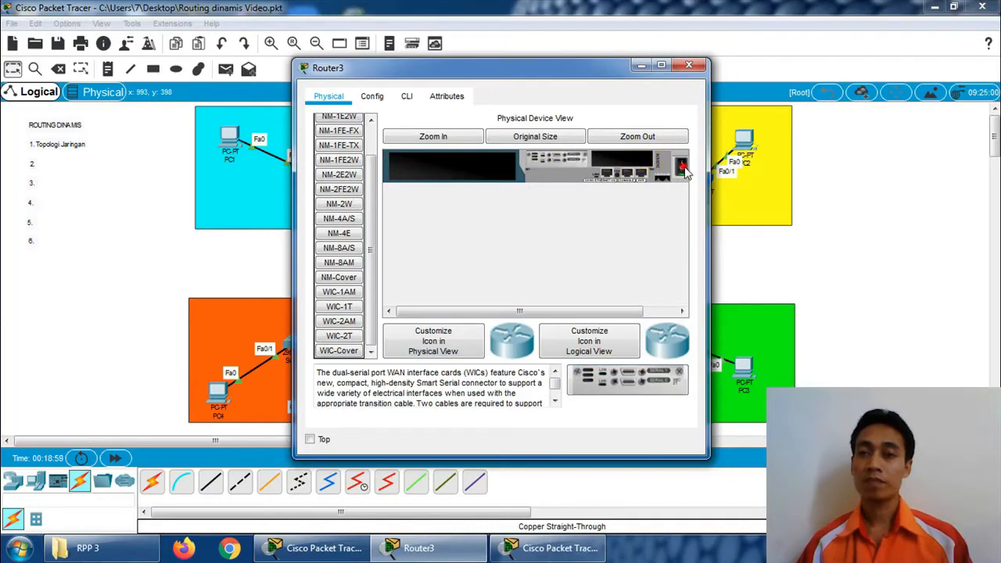
left_click(683, 169)
left_click(689, 65)
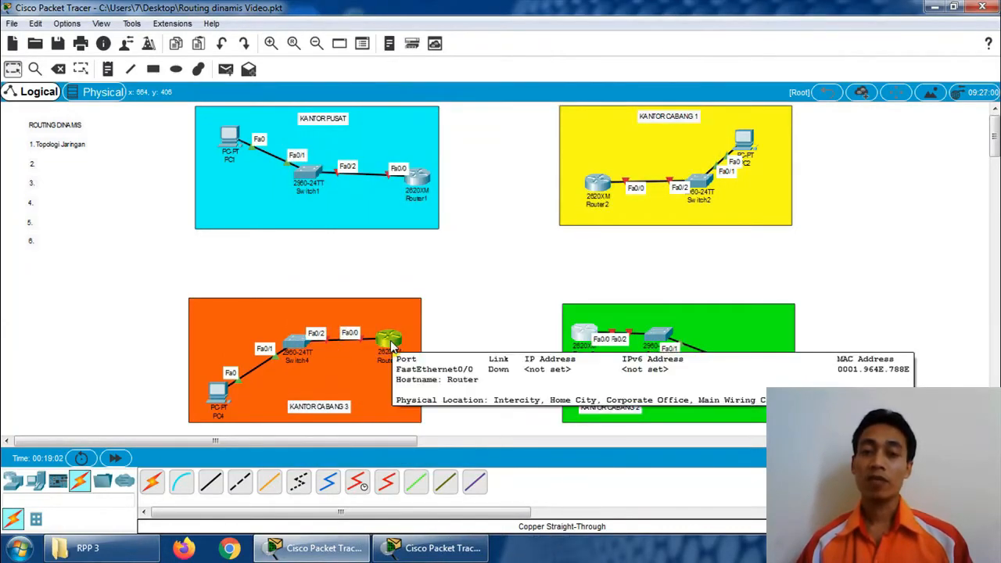
Power off Router4, install a WIC-2T module in its first empty WIC slot, and power it back on.
left_click(391, 342)
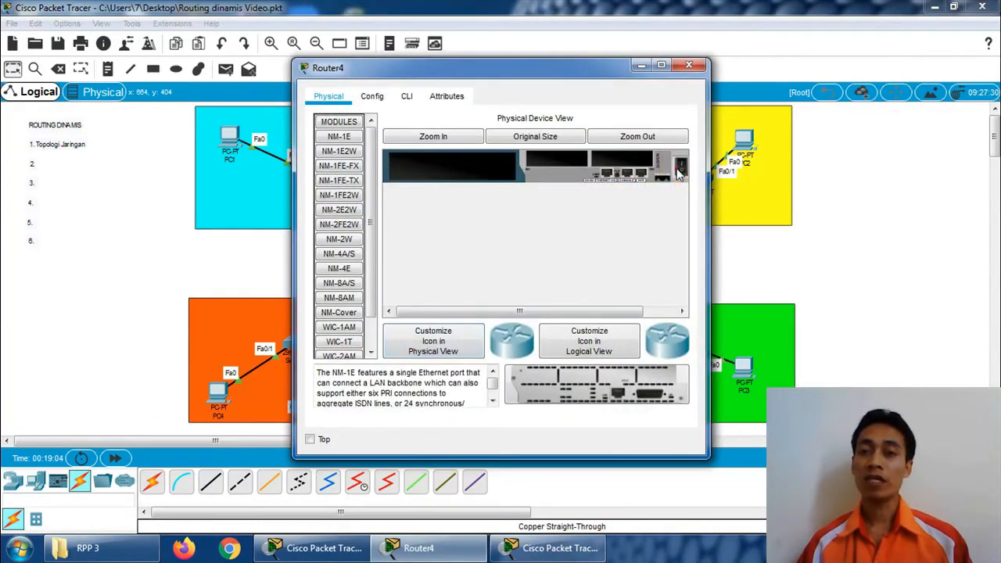
scroll(224, 313, "down", 5)
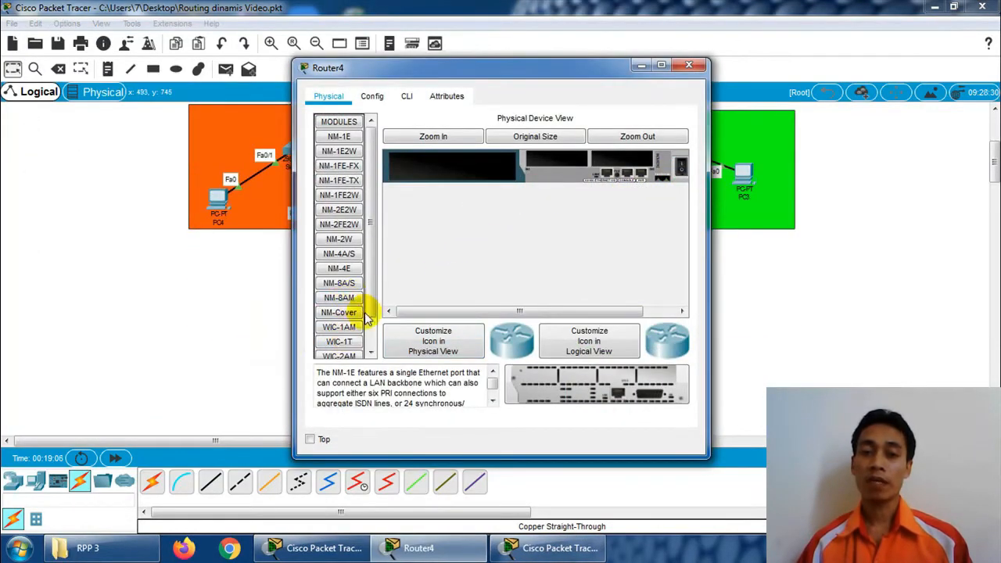
scroll(366, 328, "down", 2)
left_click(350, 341)
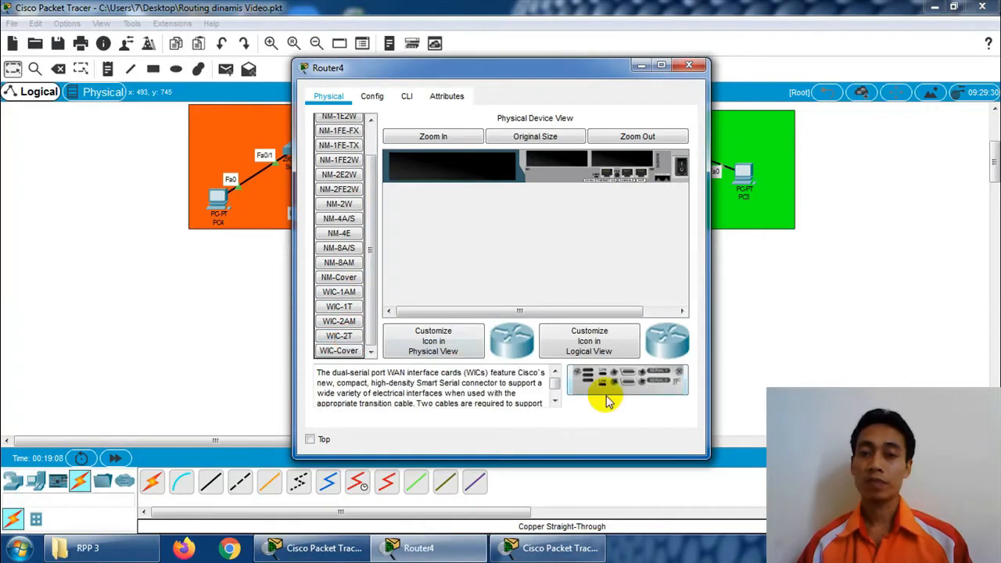
left_click_drag(603, 391, 557, 164)
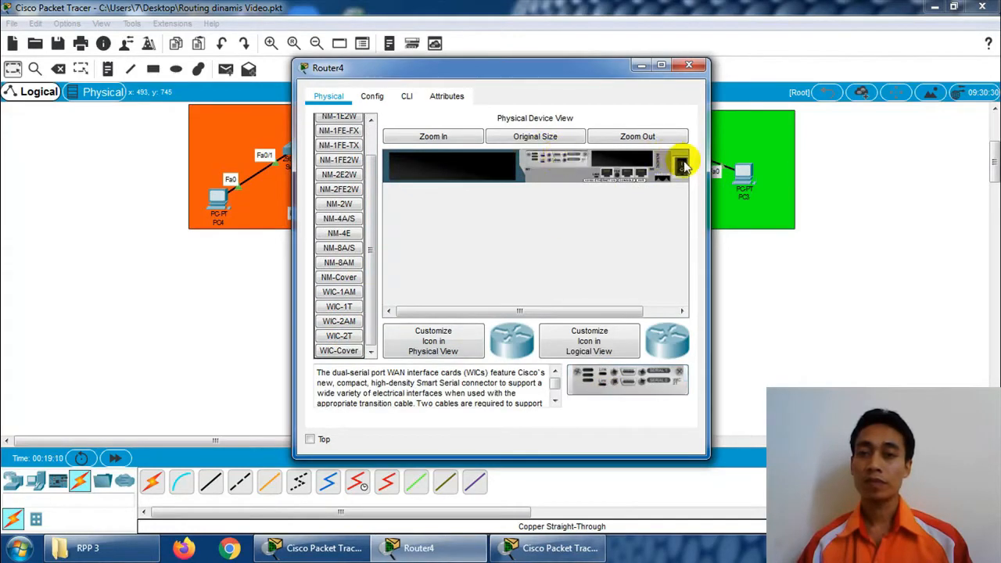
left_click(683, 165)
left_click(695, 69)
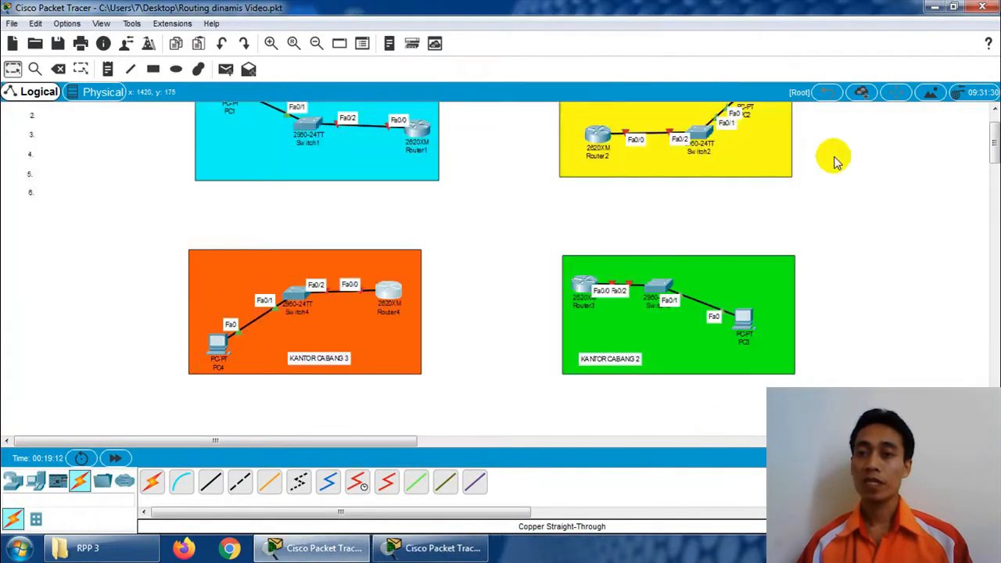
Connect Router1's Serial0/0 to Router2's Serial0/0 with a Serial DCE cable and move Router2 and Switch2 slightly upward.
scroll(995, 148, "up", 2)
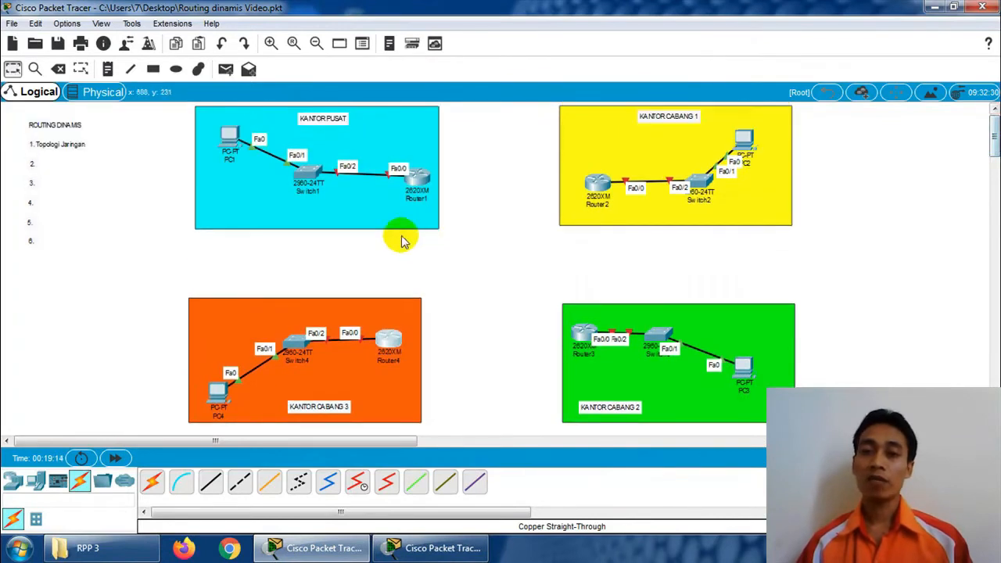
left_click(357, 481)
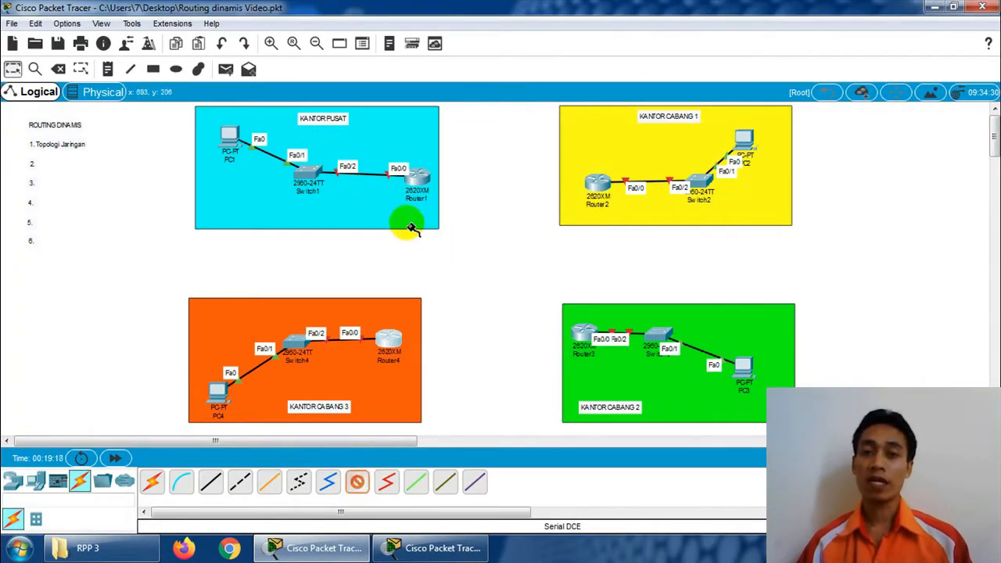
left_click(419, 176)
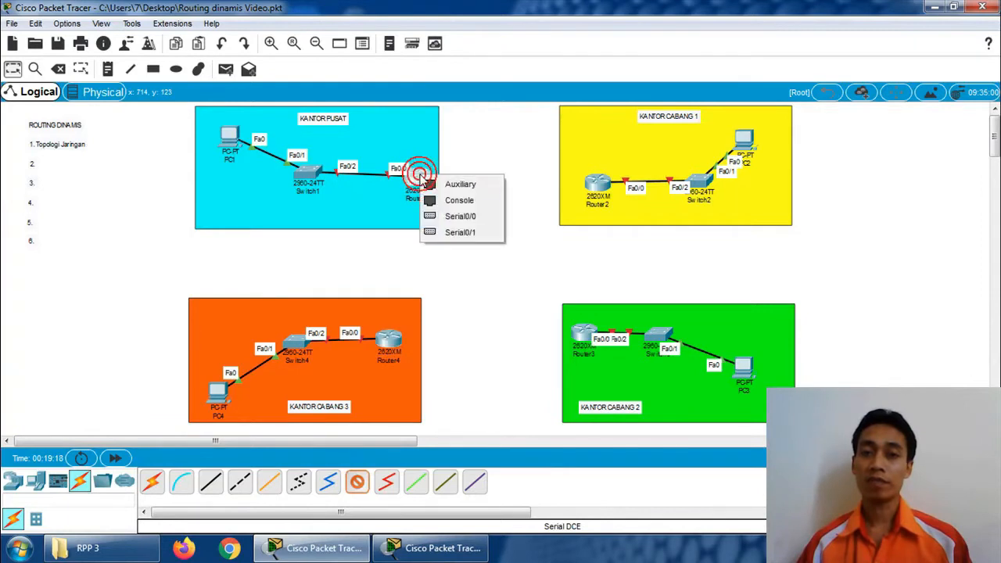
left_click(457, 216)
left_click(592, 178)
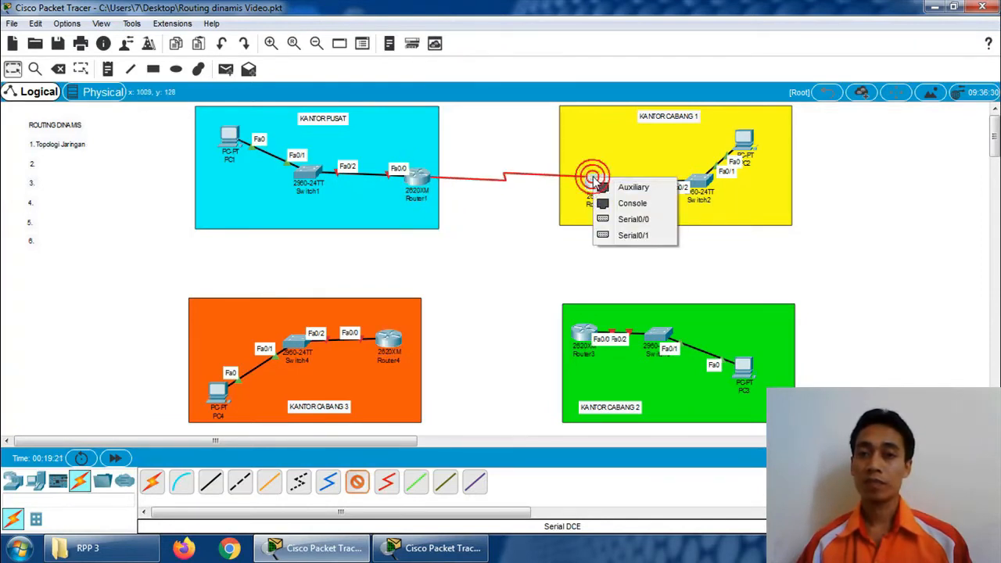
left_click(626, 219)
left_click_drag(603, 194, 602, 178)
left_click_drag(698, 184, 698, 177)
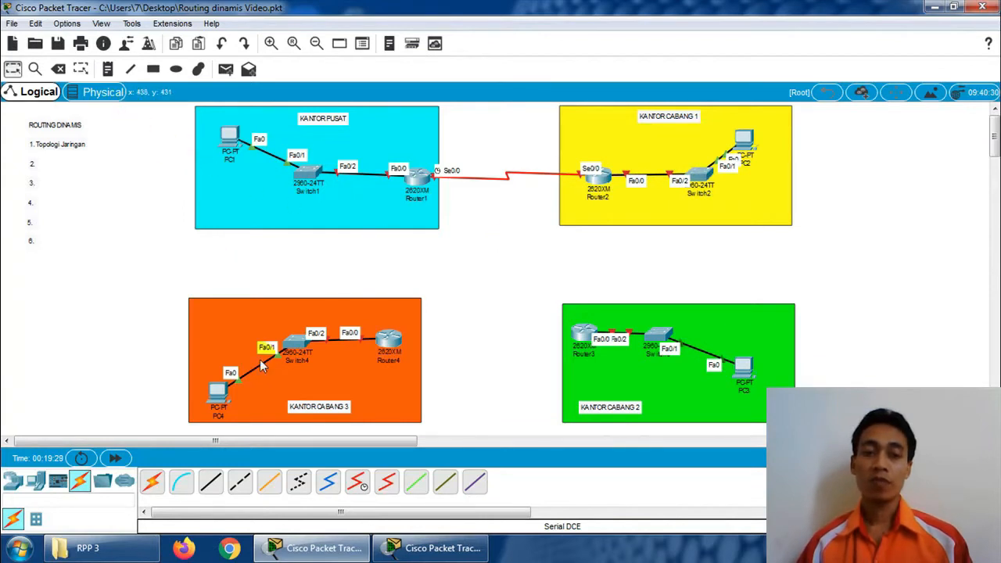
Connect Router2's Serial0/1 to Router3's Serial0/1 with a Serial DCE cable and shift Router3 and Switch3 slightly right.
left_click(357, 480)
left_click(602, 179)
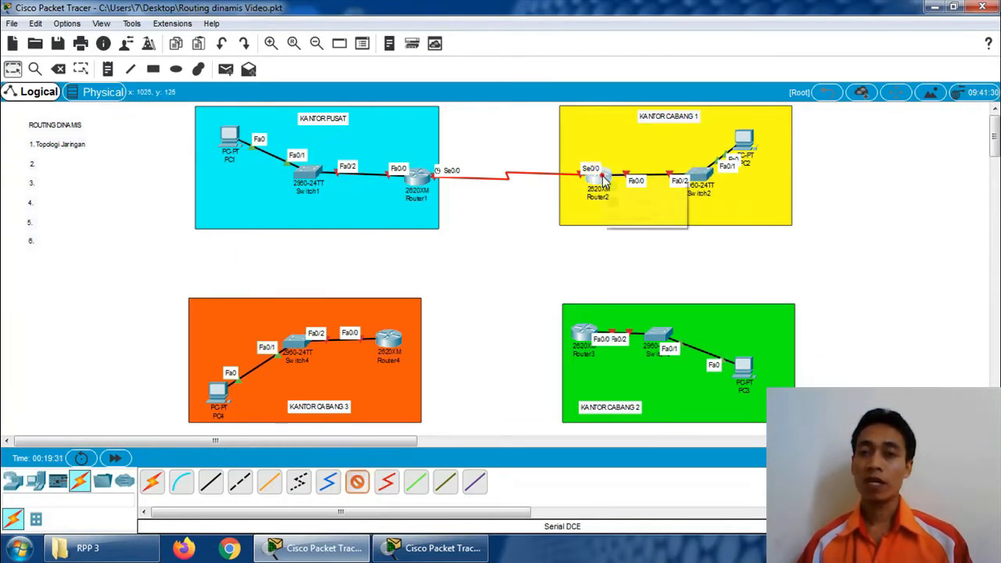
left_click(633, 218)
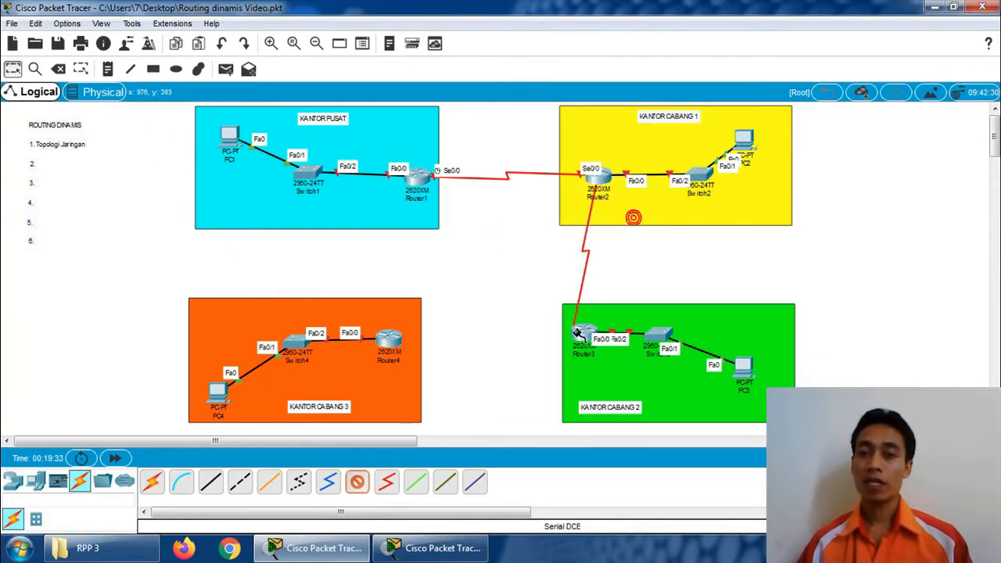
left_click(580, 332)
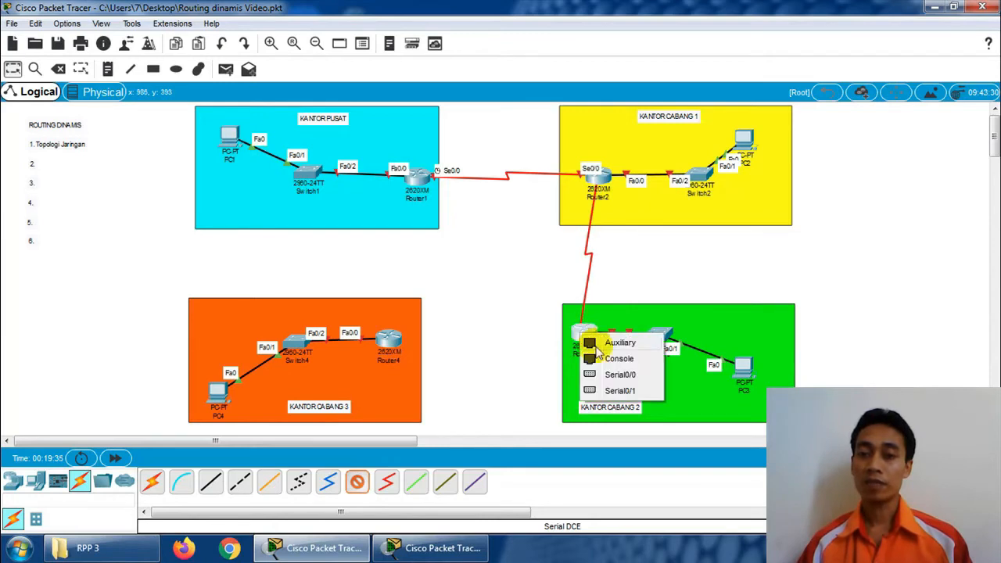
left_click(607, 390)
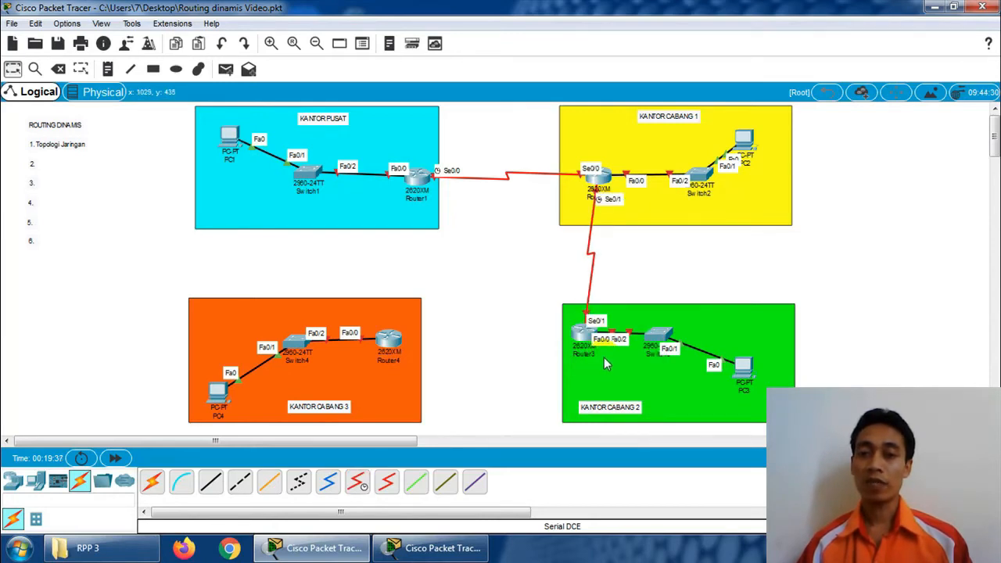
left_click_drag(585, 344, 681, 339)
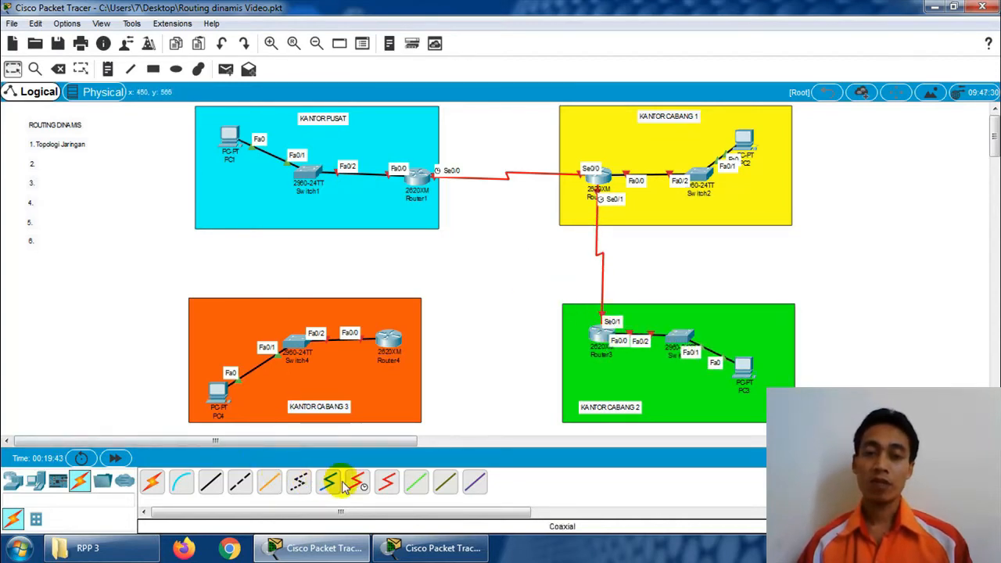
Connect Router3's Serial0/0 to Router4's Serial0/0 with a Serial DCE cable.
left_click(367, 483)
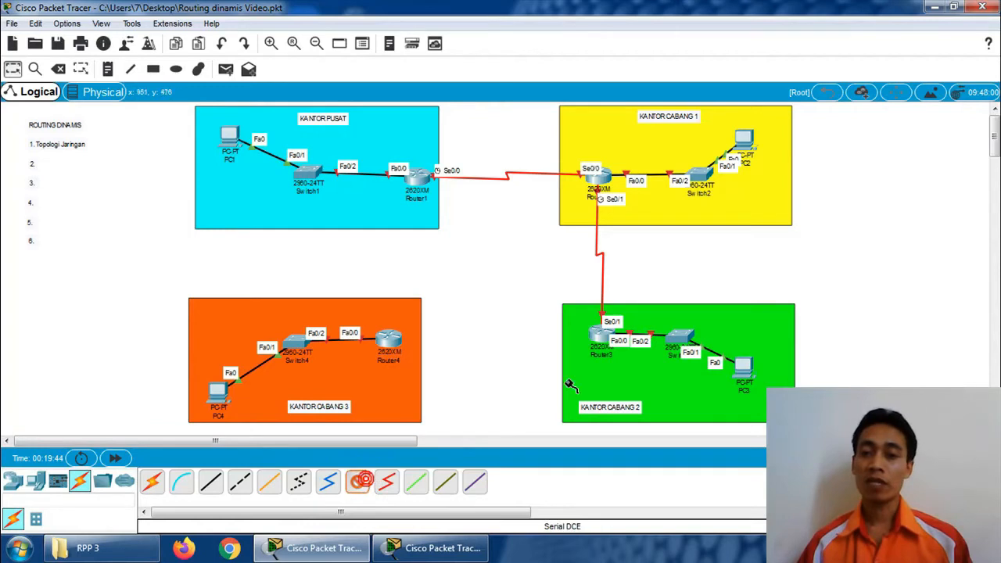
left_click(599, 335)
left_click(630, 371)
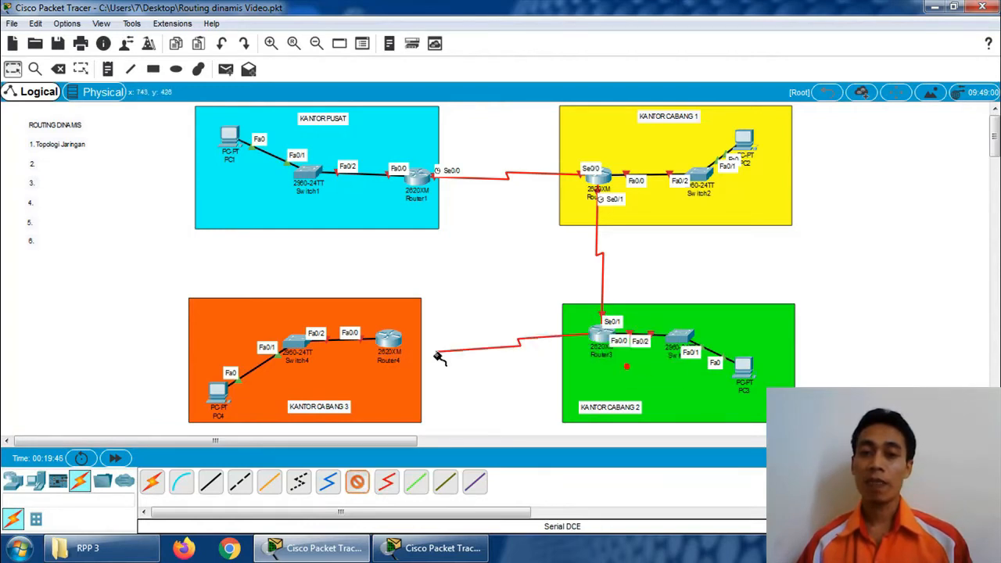
left_click(391, 340)
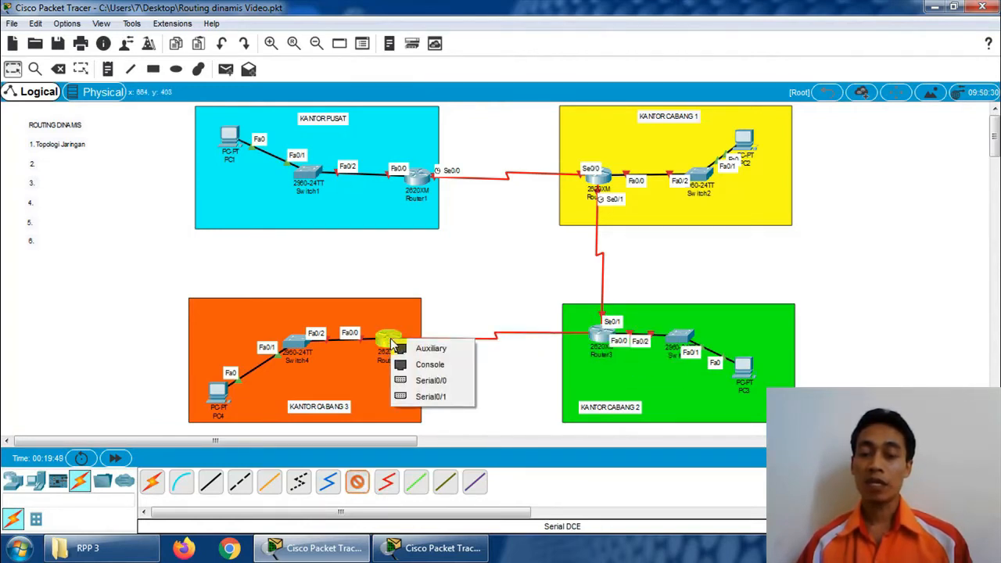
left_click(426, 380)
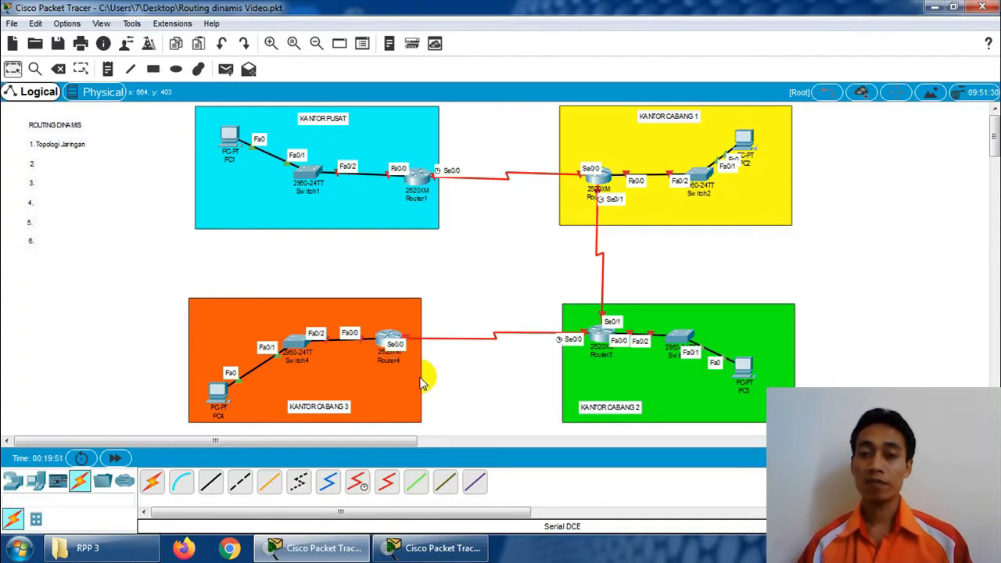
Connect Router1's Serial0/1 to Router4's Serial0/1 with a Serial DCE cable.
left_click(357, 481)
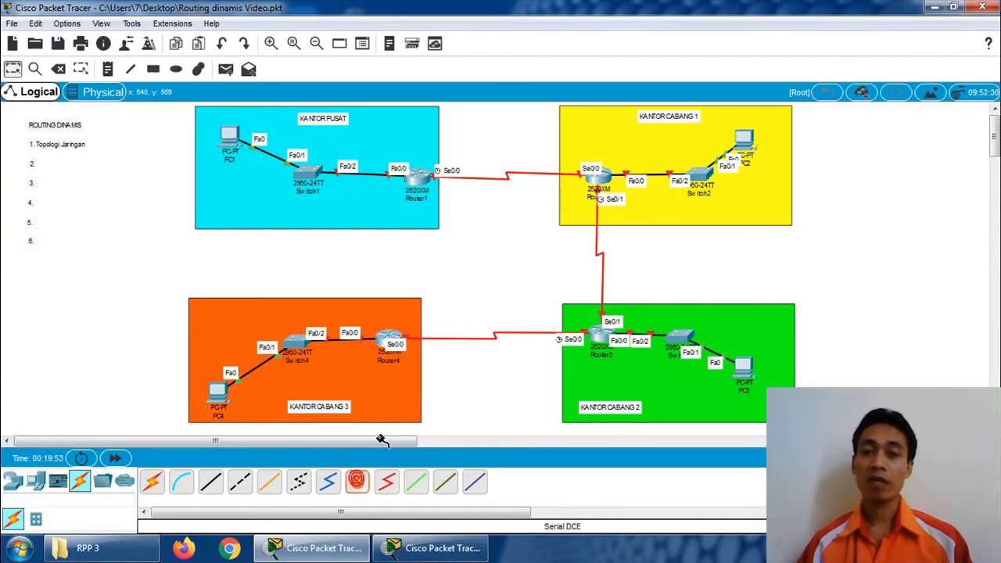
left_click(413, 181)
left_click(442, 219)
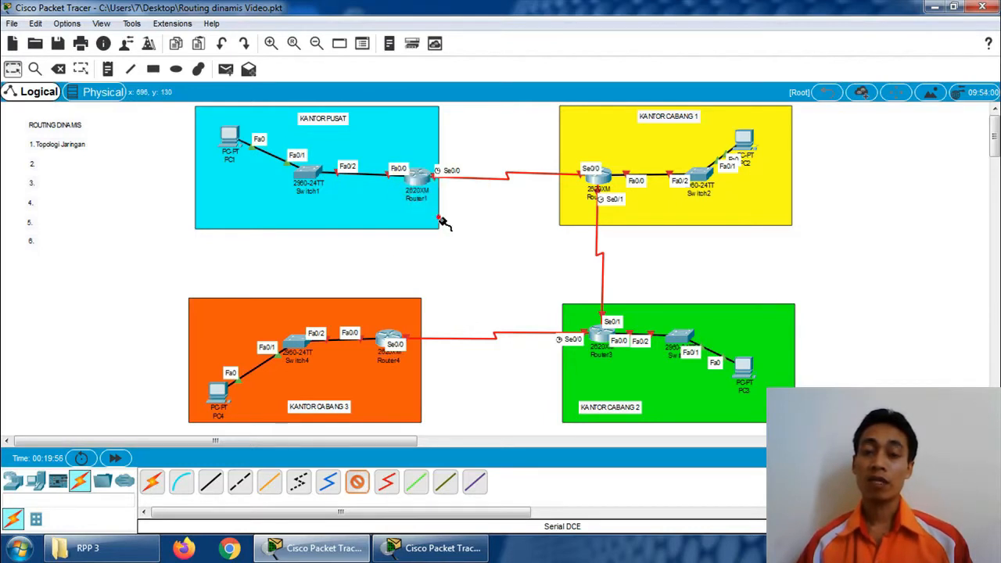
left_click(388, 342)
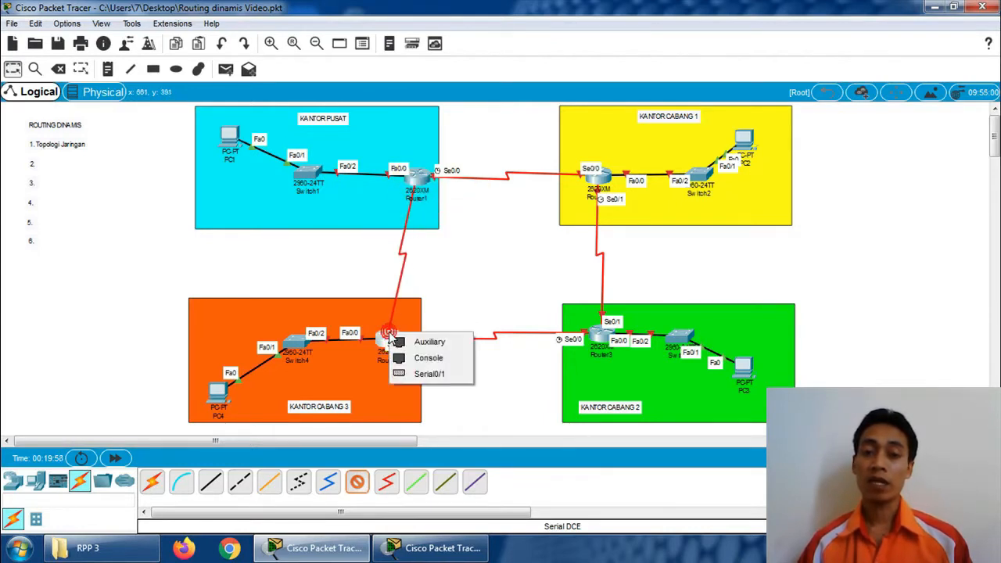
left_click(429, 374)
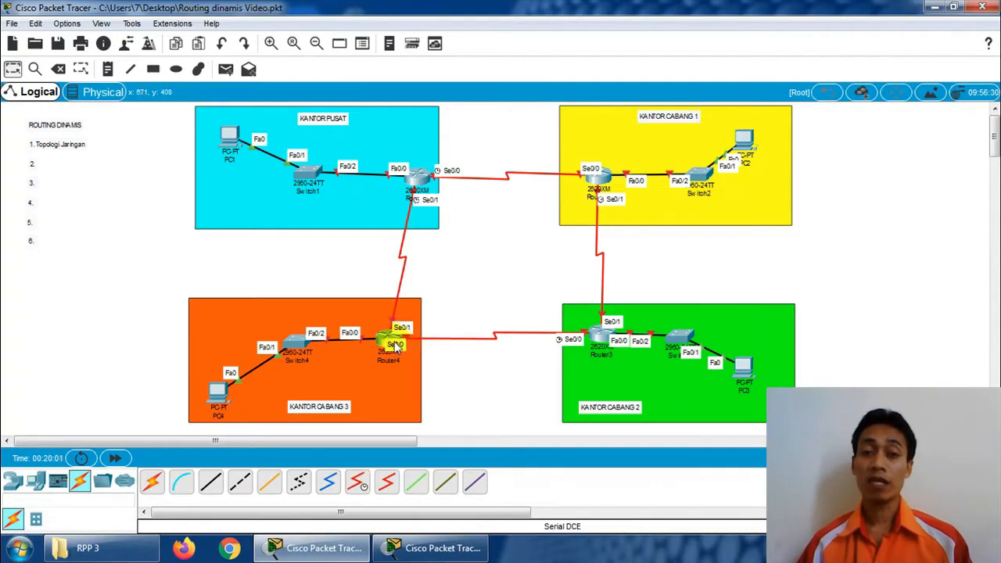
Align the layout by shifting the KANTOR CABANG 3 rectangle, Router4 and PC4 slightly right and Router1 slightly left.
left_click_drag(232, 331, 246, 328)
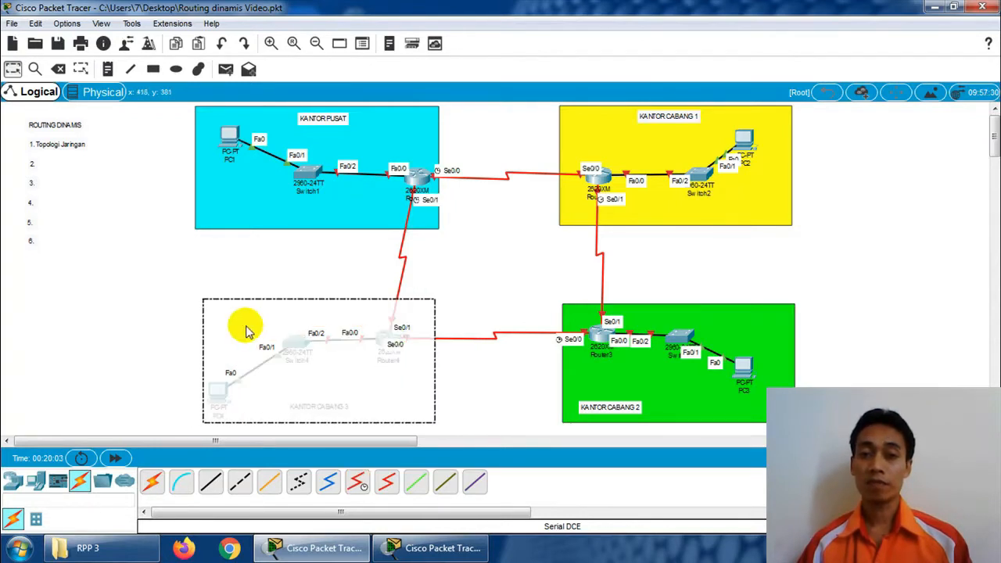
left_click(470, 279)
left_click_drag(390, 338, 414, 336)
left_click_drag(219, 390, 241, 389)
left_click(492, 254)
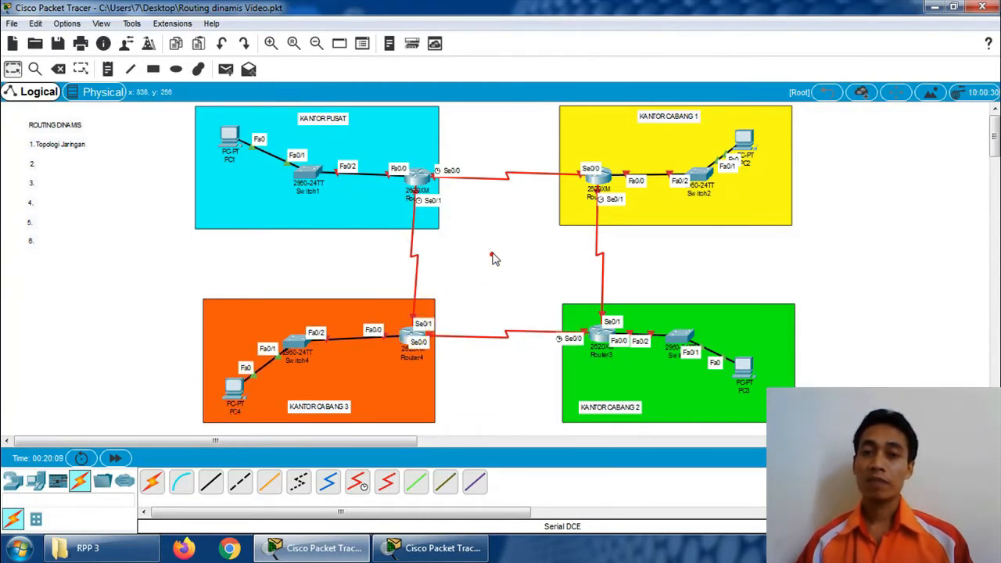
left_click_drag(415, 180, 407, 182)
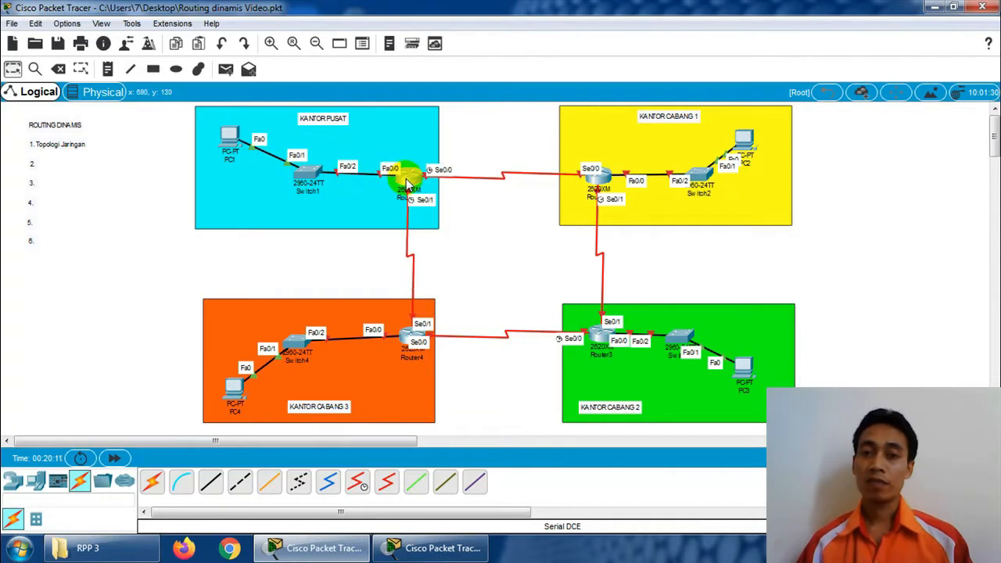
left_click(510, 245)
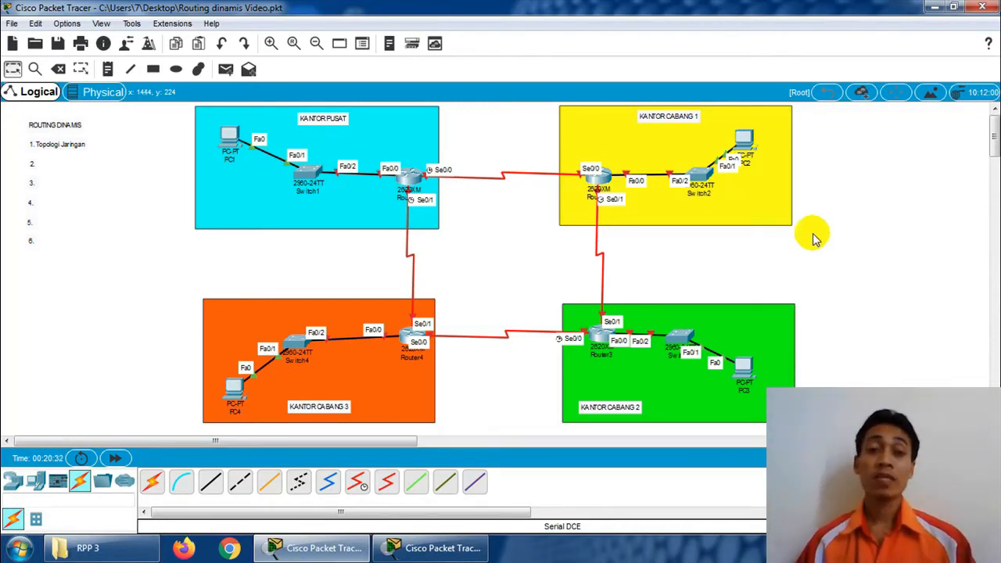
Complete item 2 of the ROUTING DINAMIS list as "Menentukan network address".
double_click(32, 164)
left_click(43, 165)
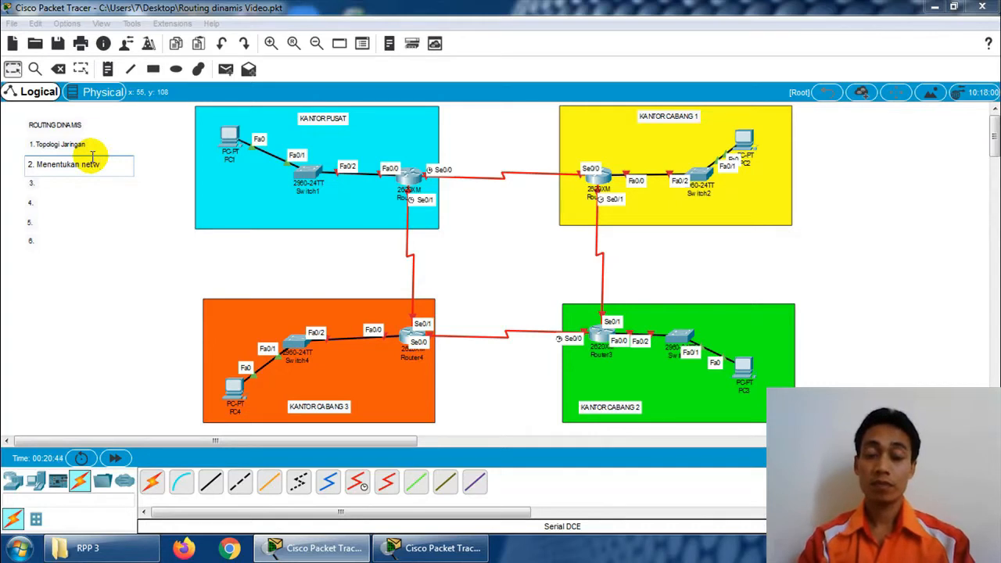
type("ress")
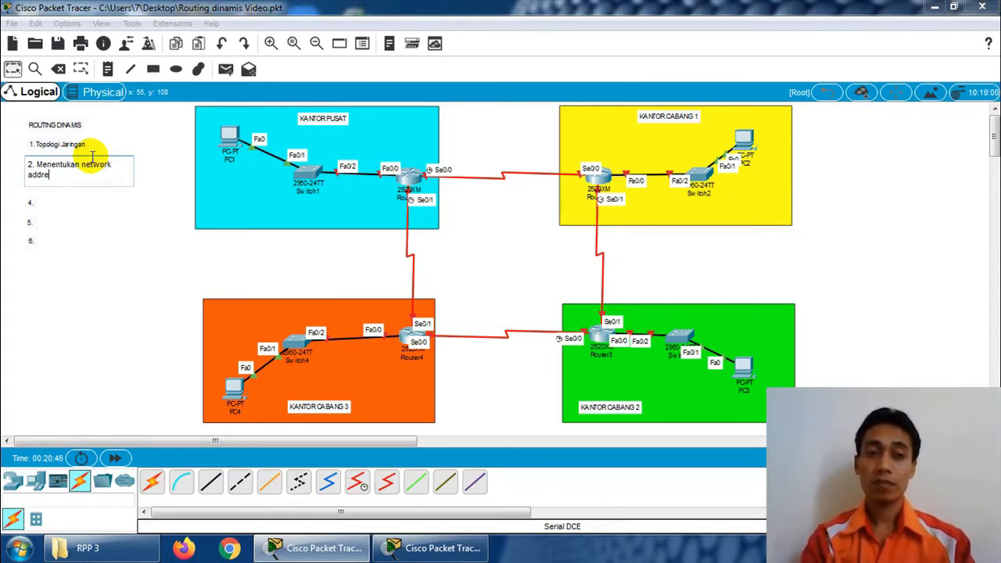
Add the note "NA1 = 192.168.1.0/24" beside the KANTOR PUSAT label.
left_click(108, 69)
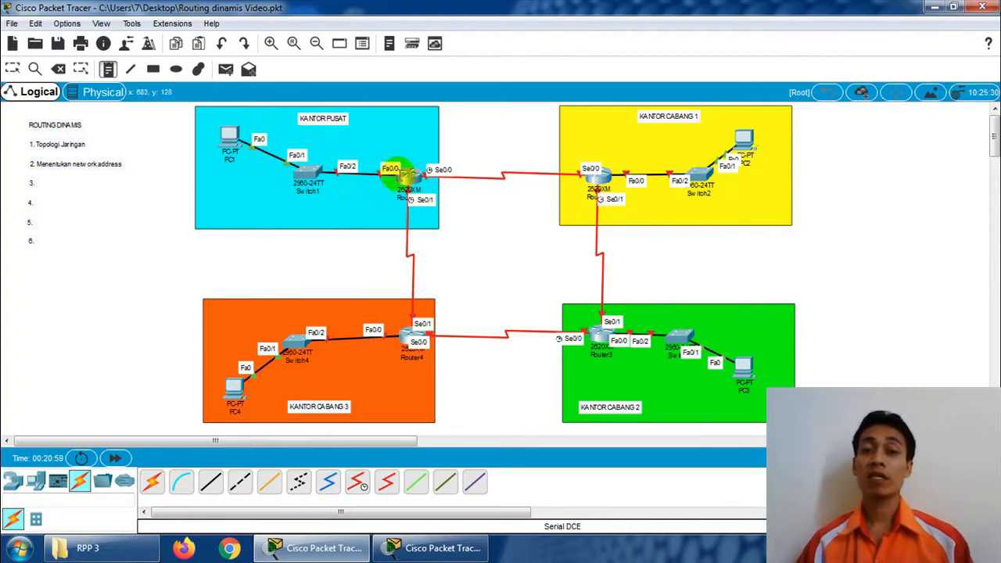
left_click(348, 117)
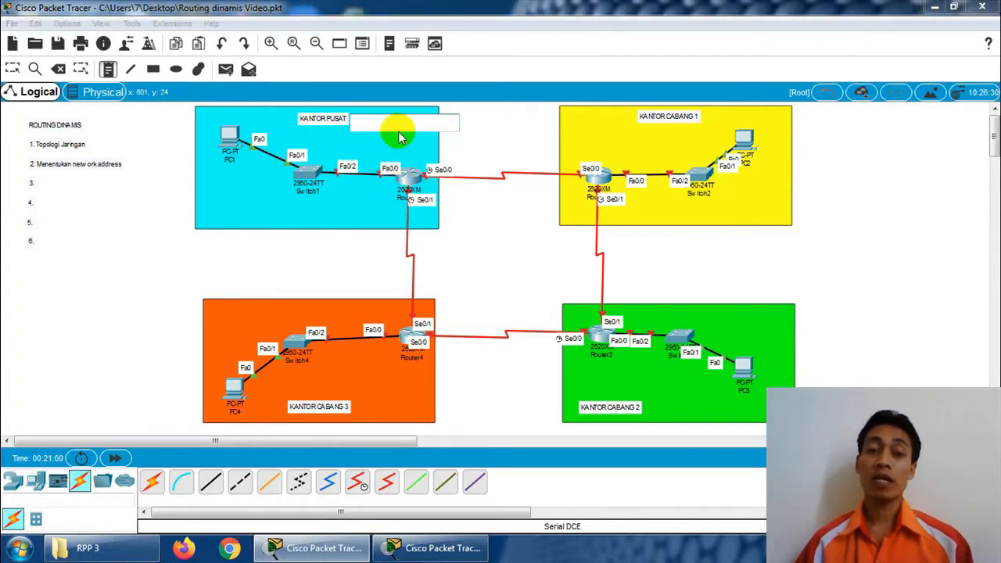
type("N")
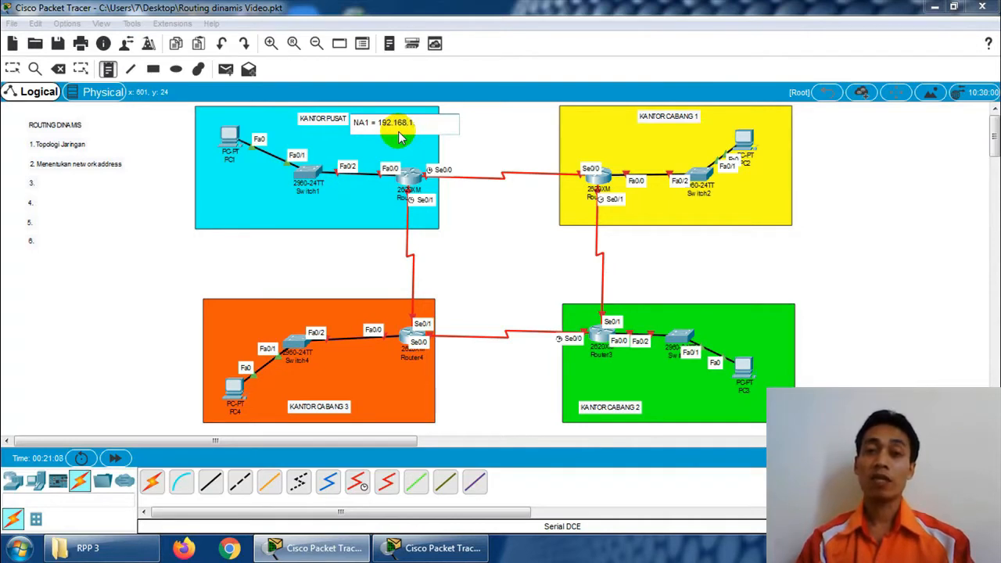
type("A1 = 192.168.1.0/24")
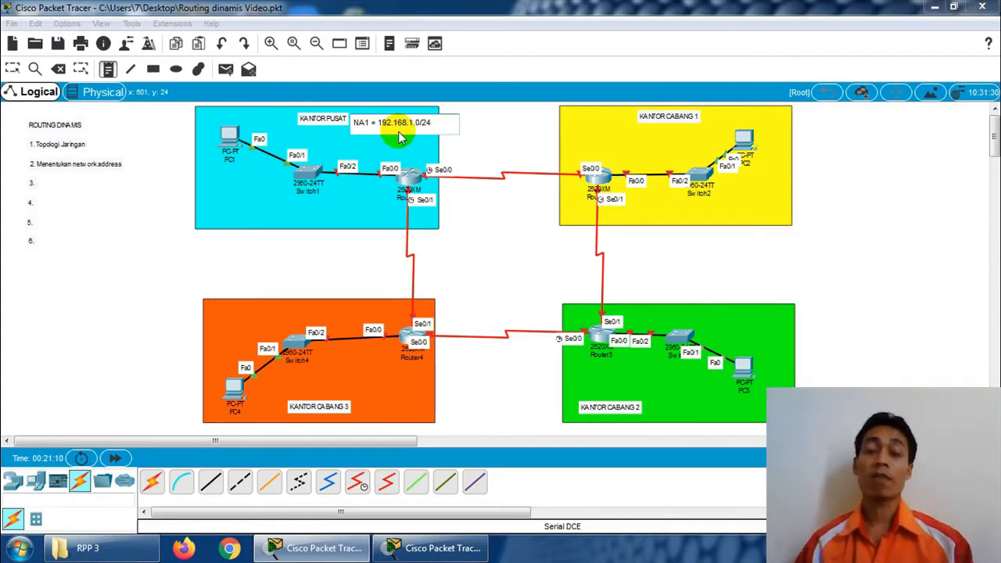
left_click(13, 69)
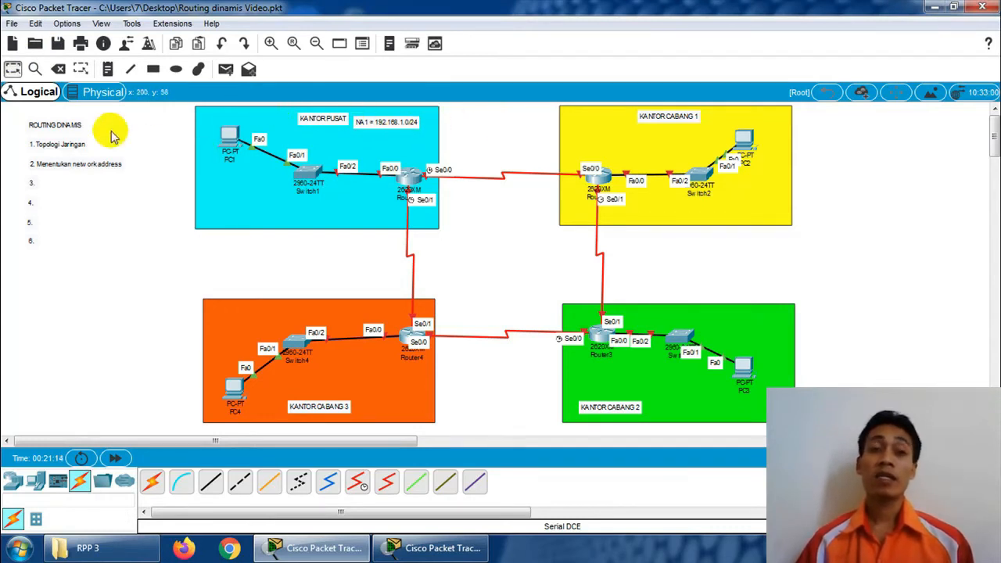
Add the note "NA2 = 192.168.2.0/24" above the serial link between Router1 and Router2.
left_click(108, 69)
left_click(469, 157)
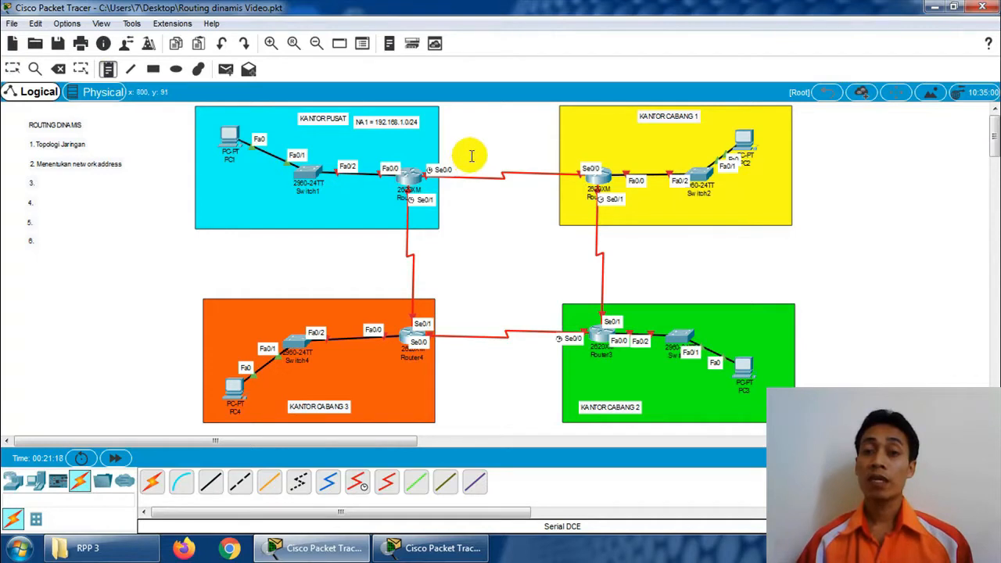
left_click(472, 154)
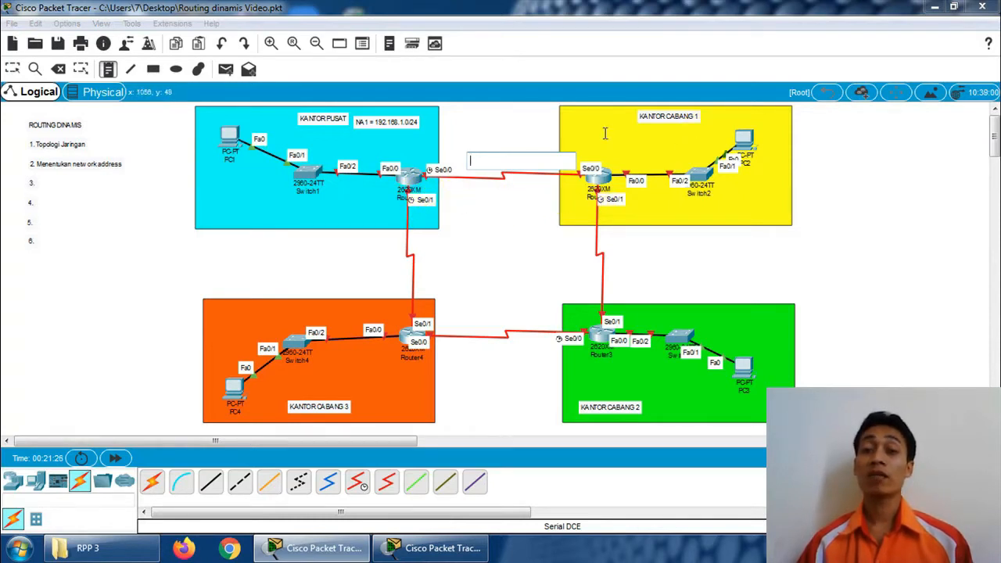
left_click(518, 154)
type("NA2 =")
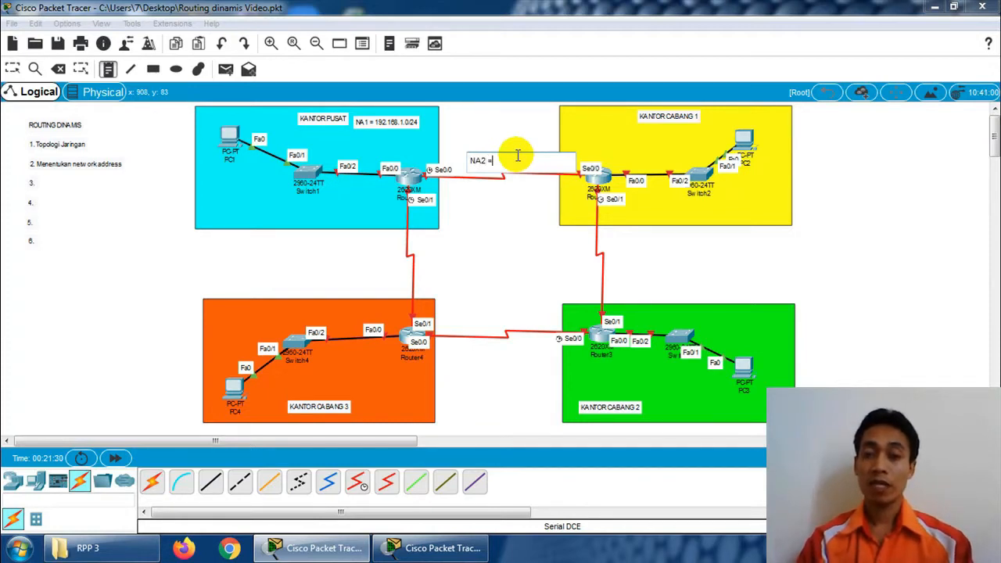
type(" 192")
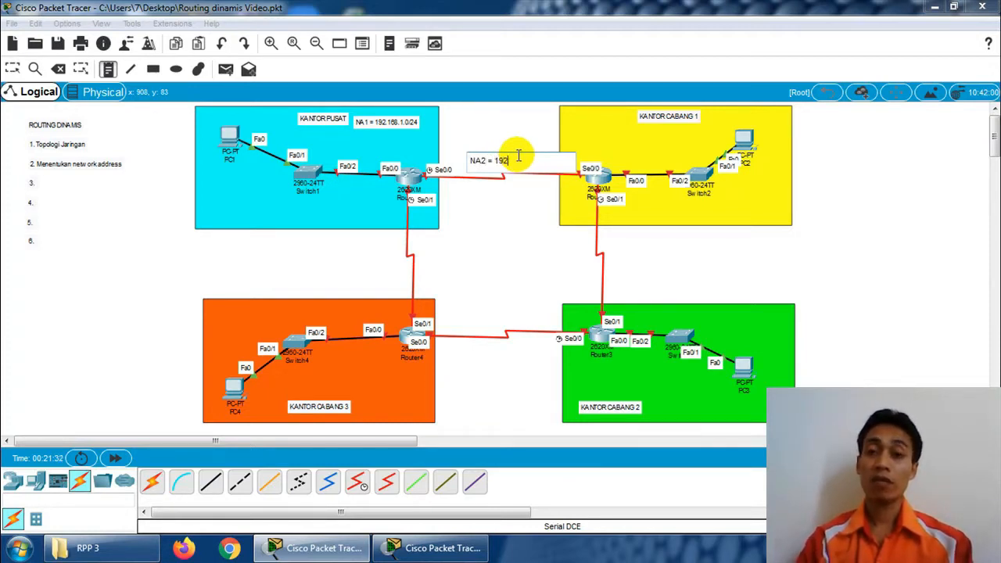
type(".168")
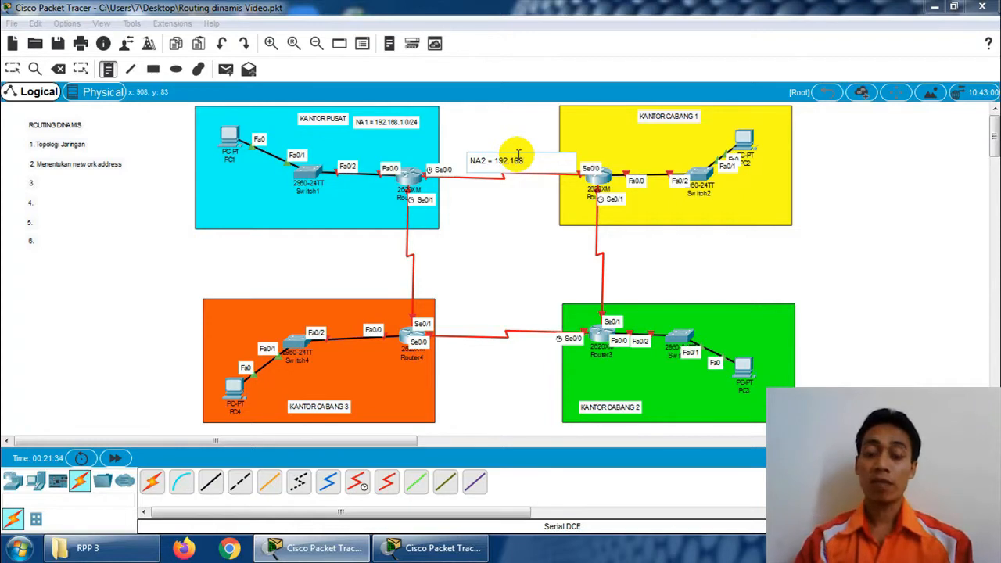
type(".2.0")
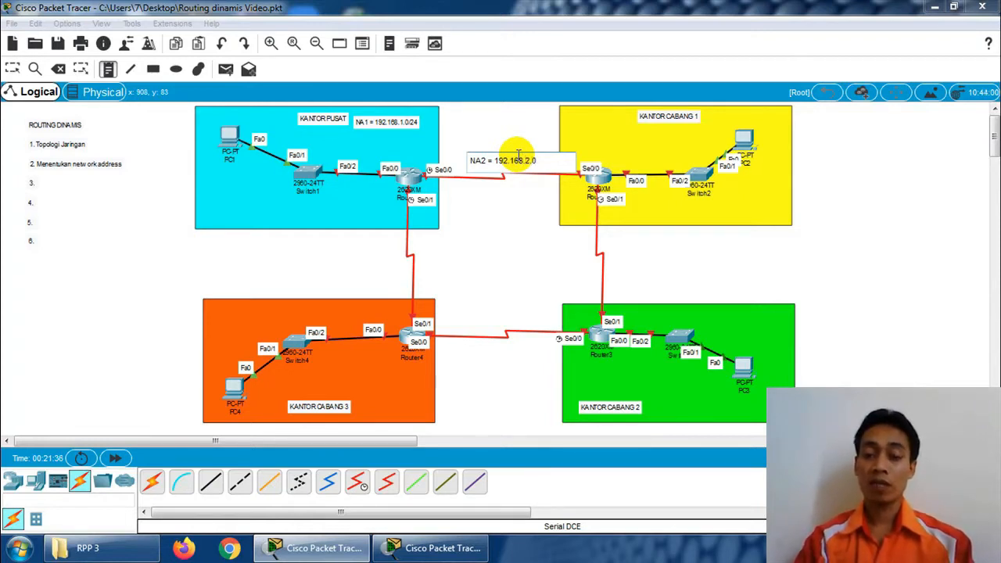
type("/24")
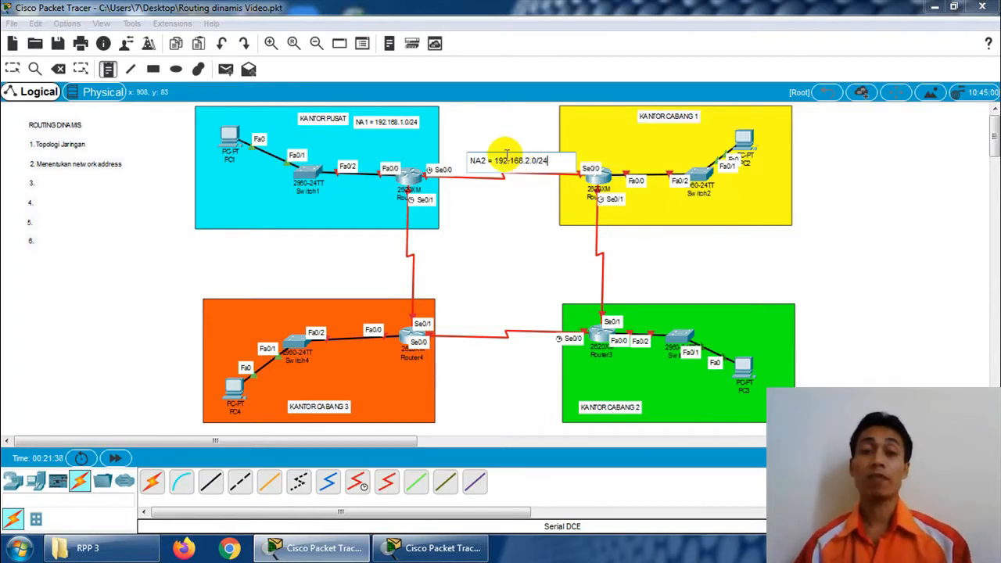
left_click(15, 70)
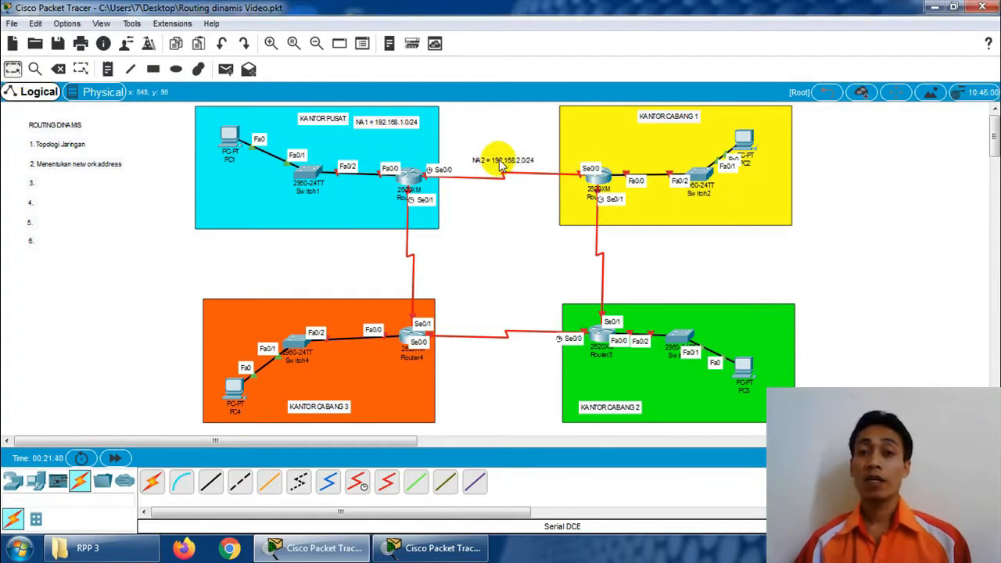
Add the note "NA3= 192.168.3.0/24" beside the KANTOR CABANG 1 label, above PC2.
left_click(108, 69)
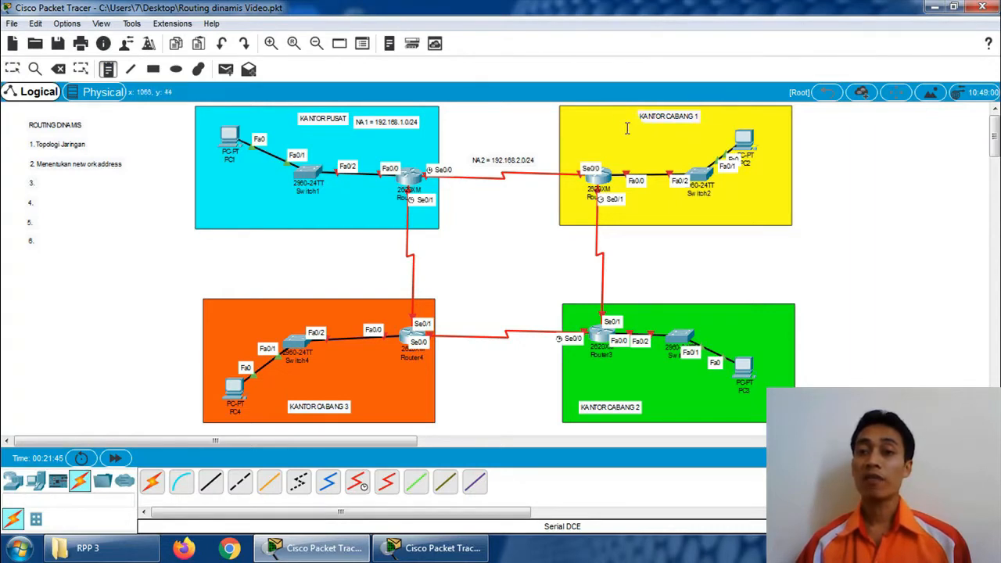
left_click(756, 114)
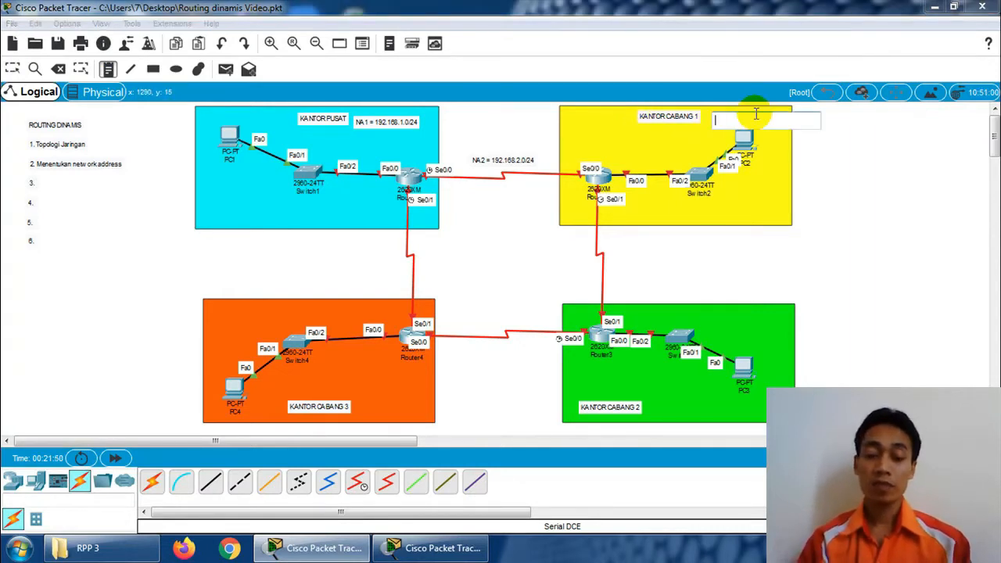
type("NA3= 192")
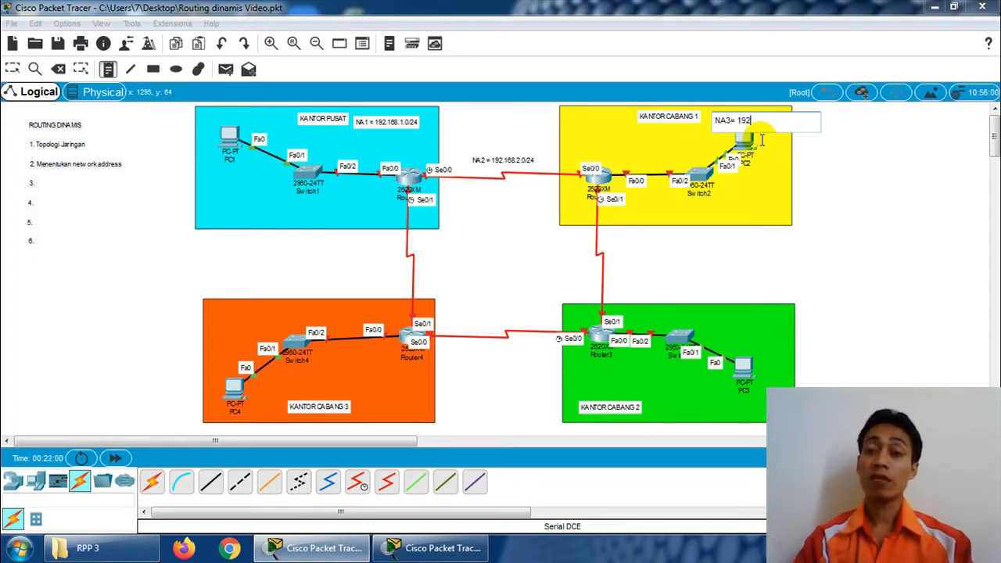
type(".168")
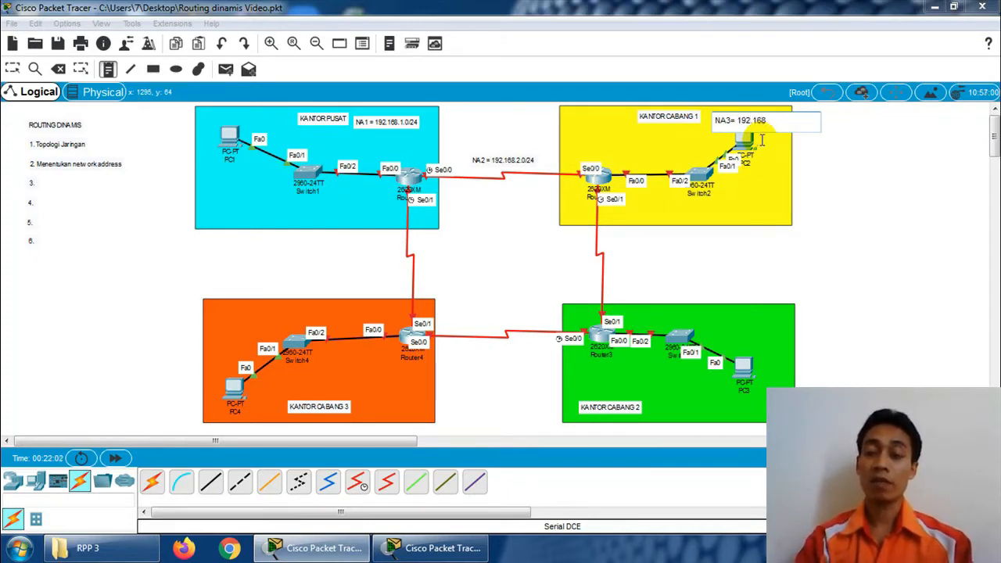
type(".3.")
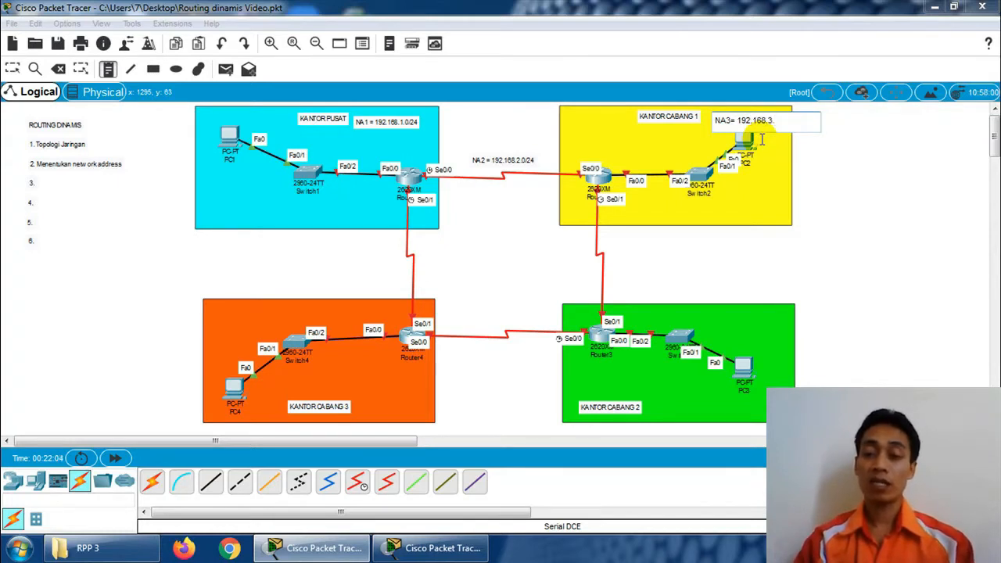
type("0/24")
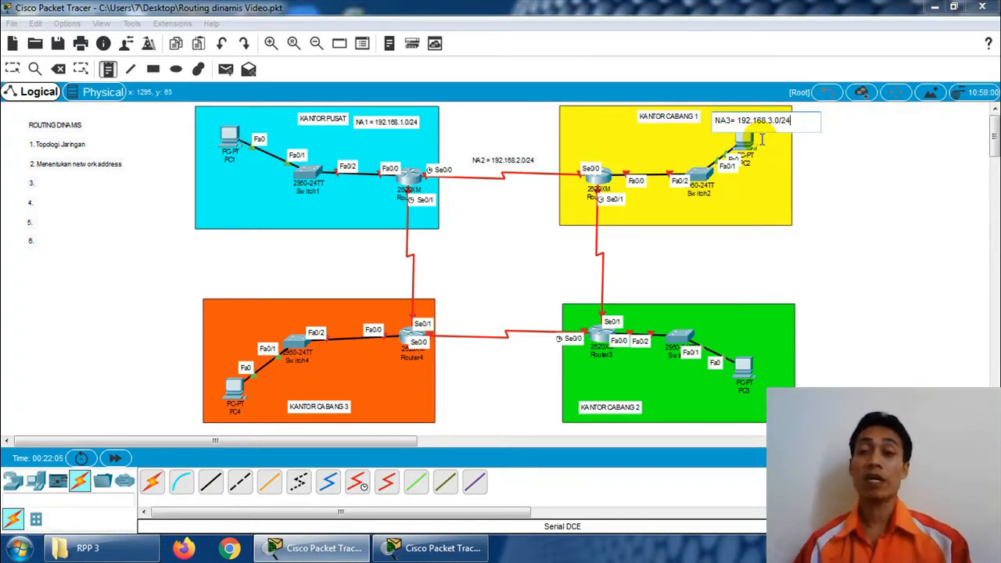
left_click(13, 69)
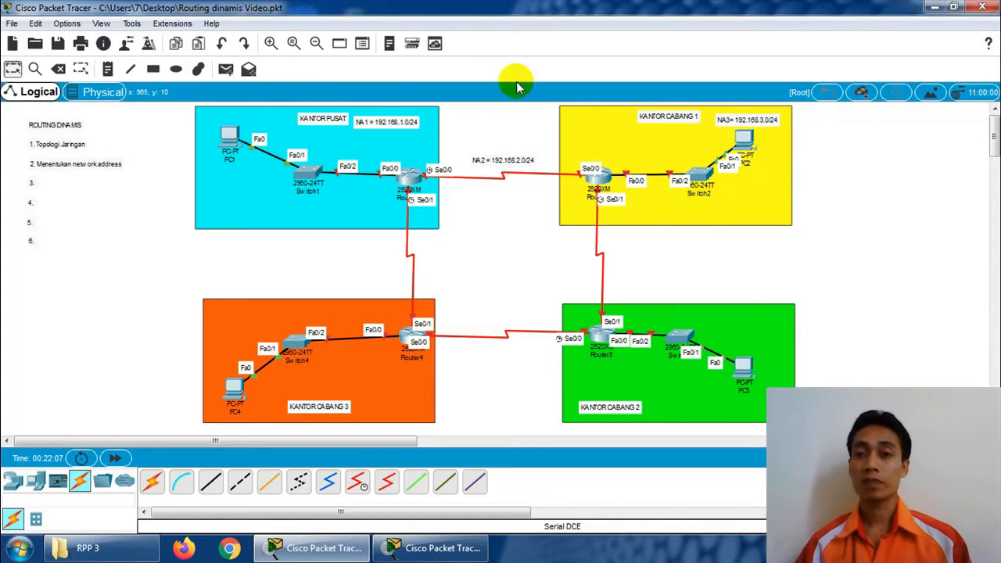
Shift the KANTOR CABANG 1 and NA3 labels left, and the KANTOR PUSAT and NA1 labels slightly left within their rectangles.
left_click_drag(664, 117, 618, 118)
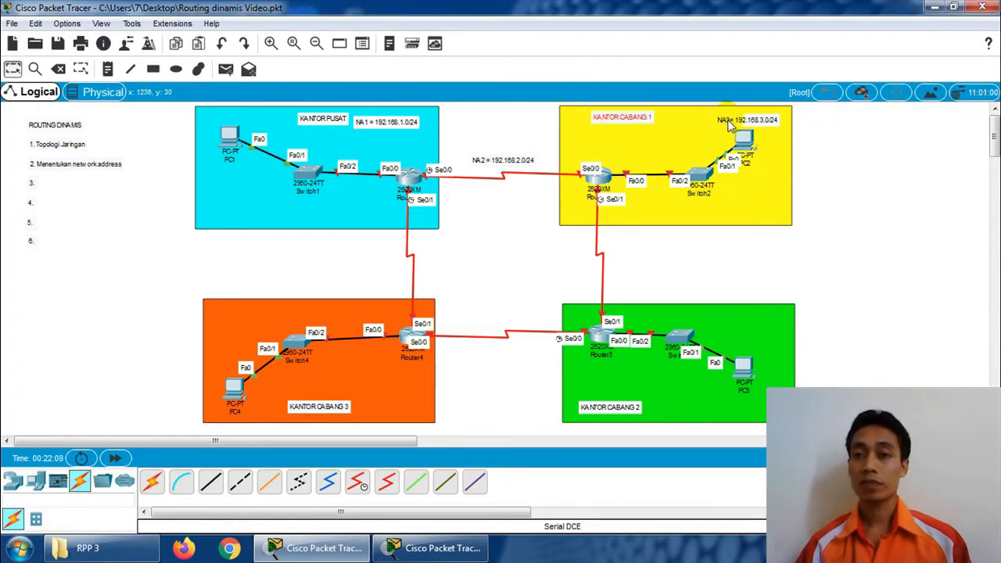
left_click_drag(727, 125, 682, 119)
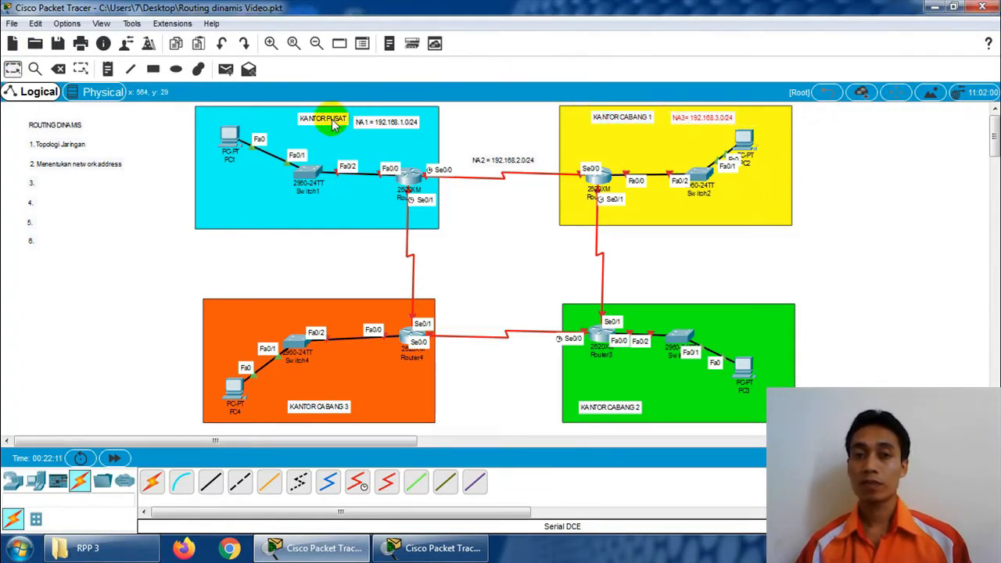
left_click_drag(335, 125, 371, 123)
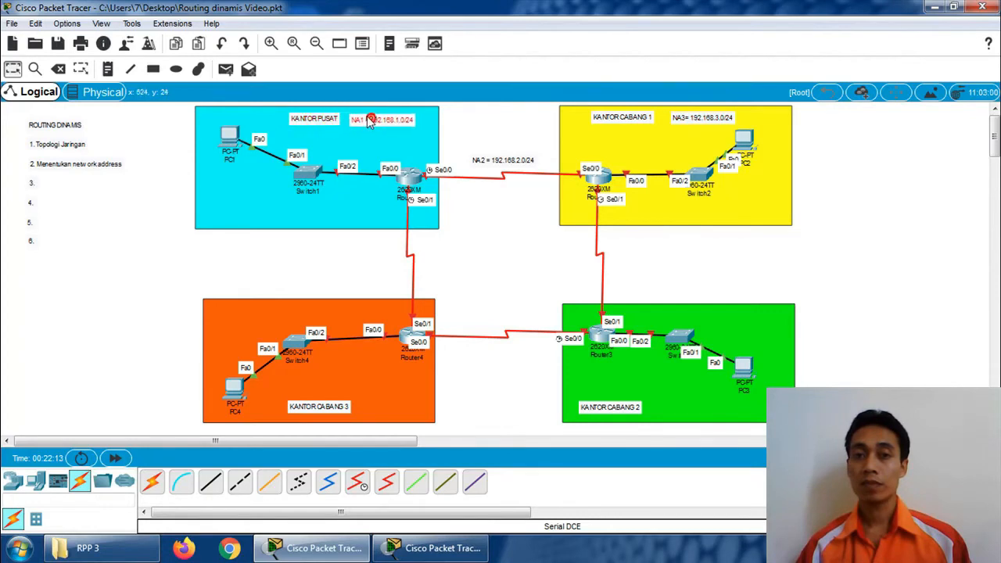
left_click(475, 112)
Add the note "NA4 = 192.168.4.0/24" beside the serial link between Router2 and Router3.
left_click(107, 69)
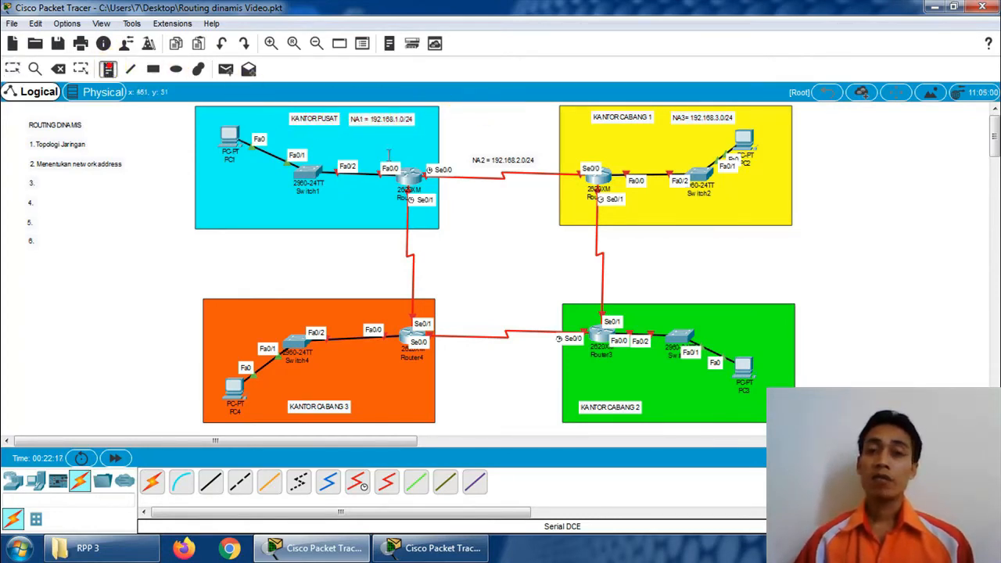
left_click(617, 256)
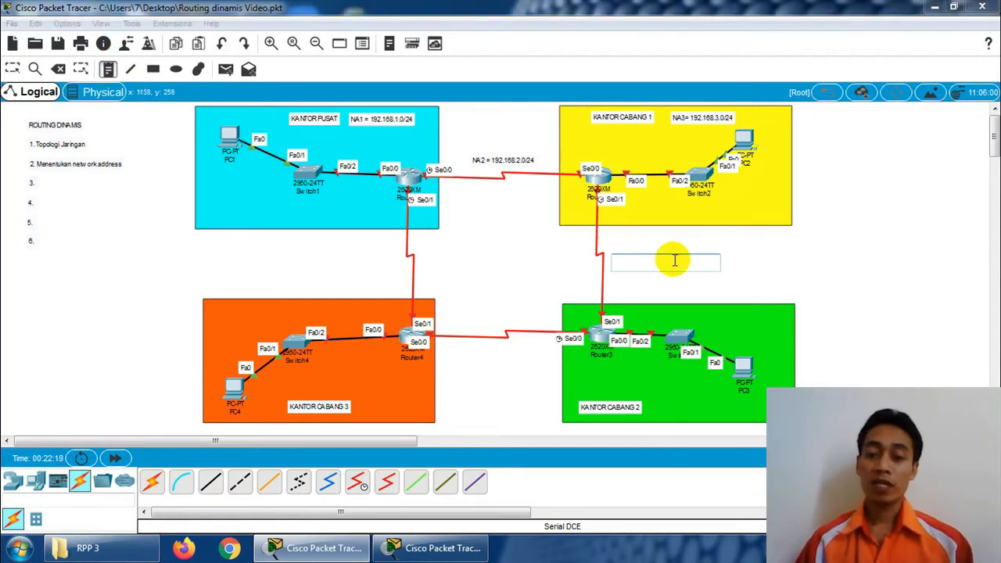
type("NA")
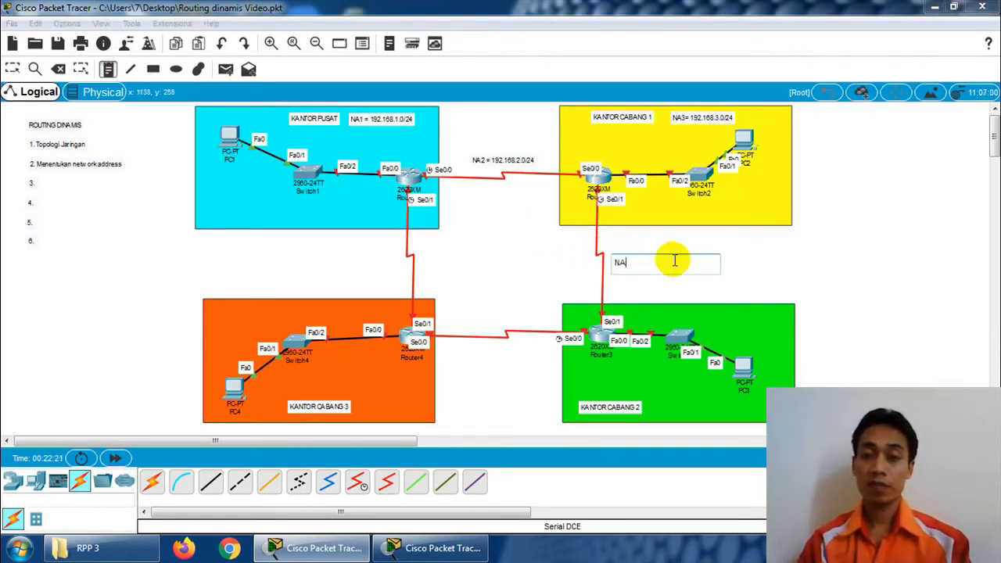
type("4 =")
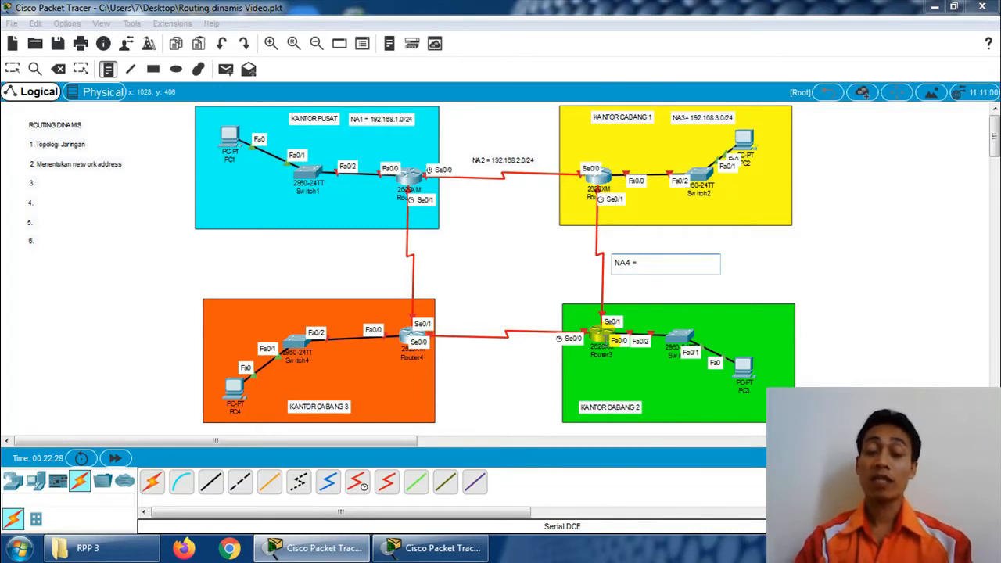
type(".168")
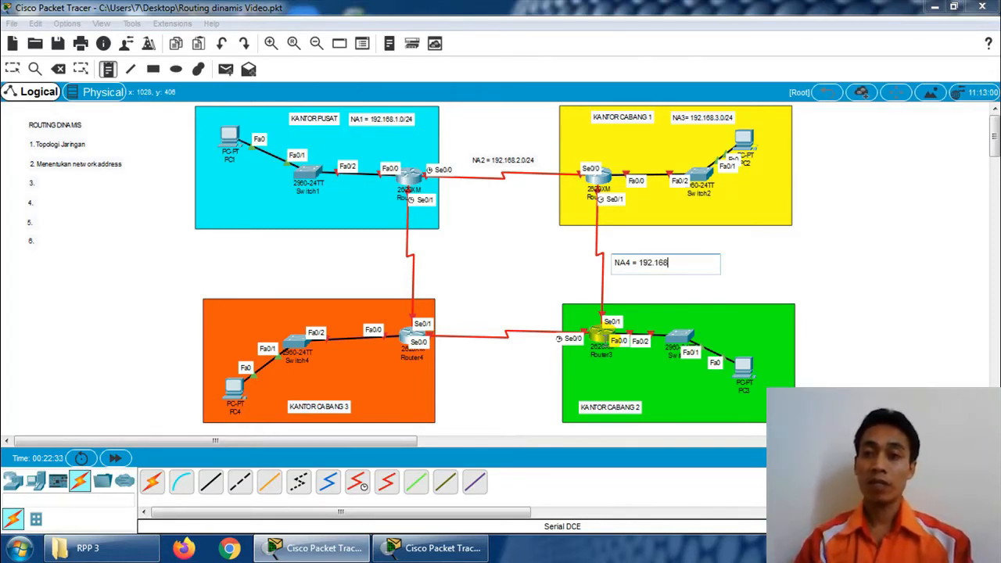
type(".4.0")
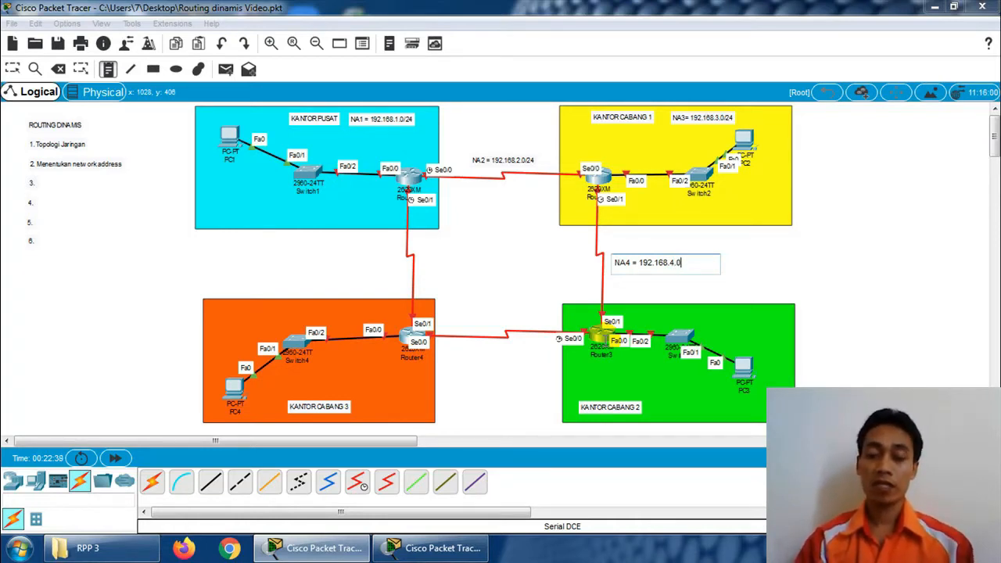
type("/24")
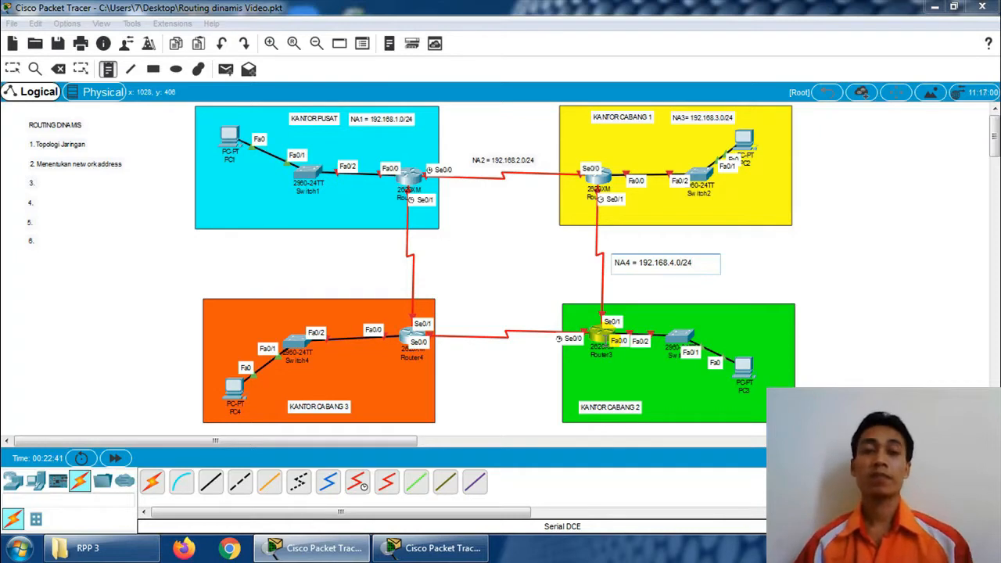
Add the note "NA5 =192.168.5.0/24" beside the KANTOR CABANG 2 label and nudge it slightly left.
left_click(110, 71)
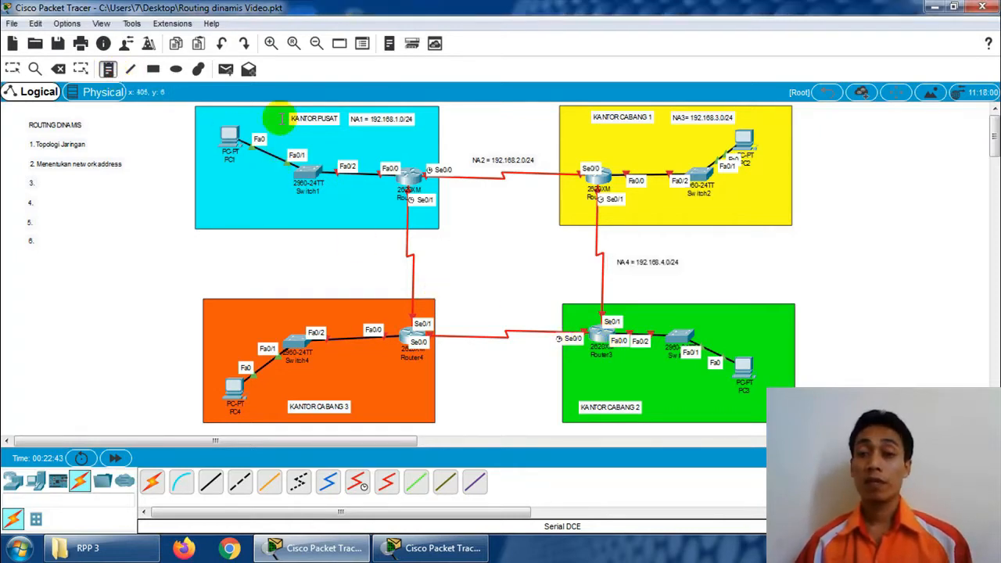
left_click(659, 404)
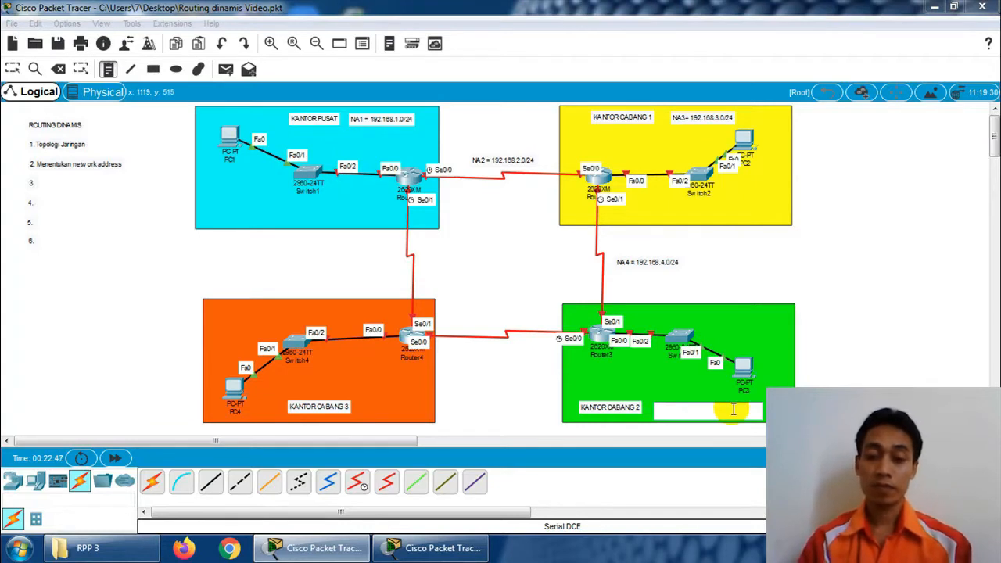
type("NA5")
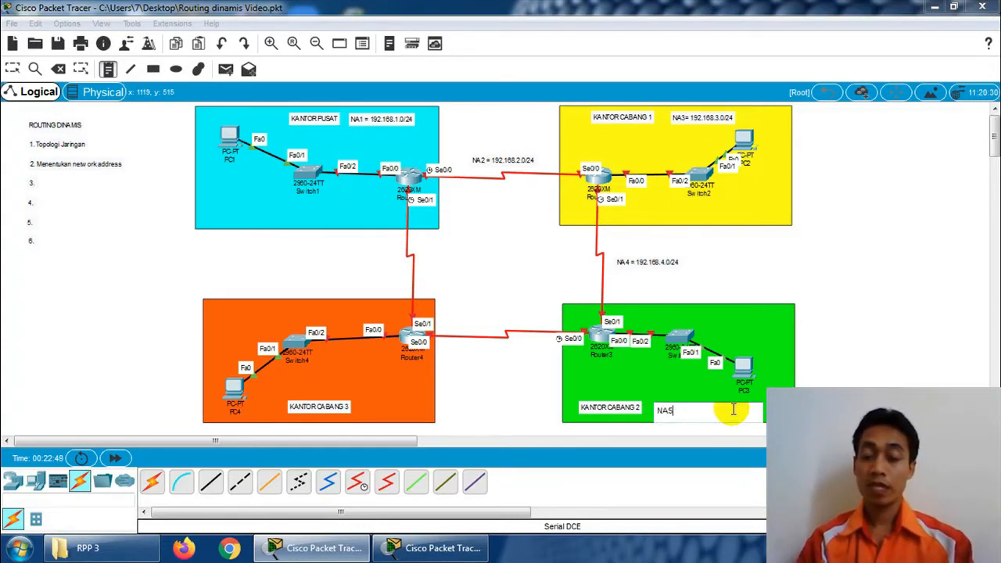
type(" =")
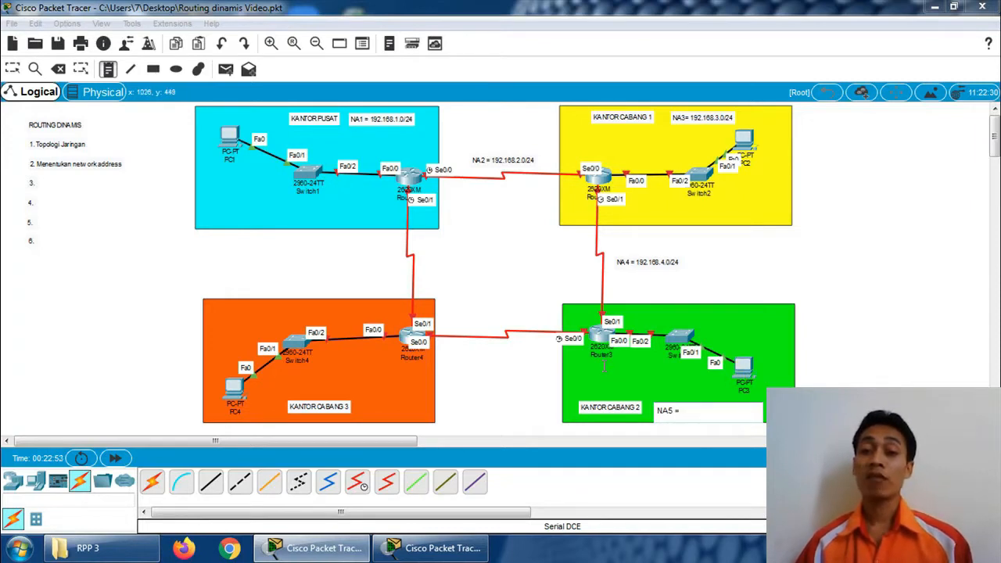
left_click(683, 406)
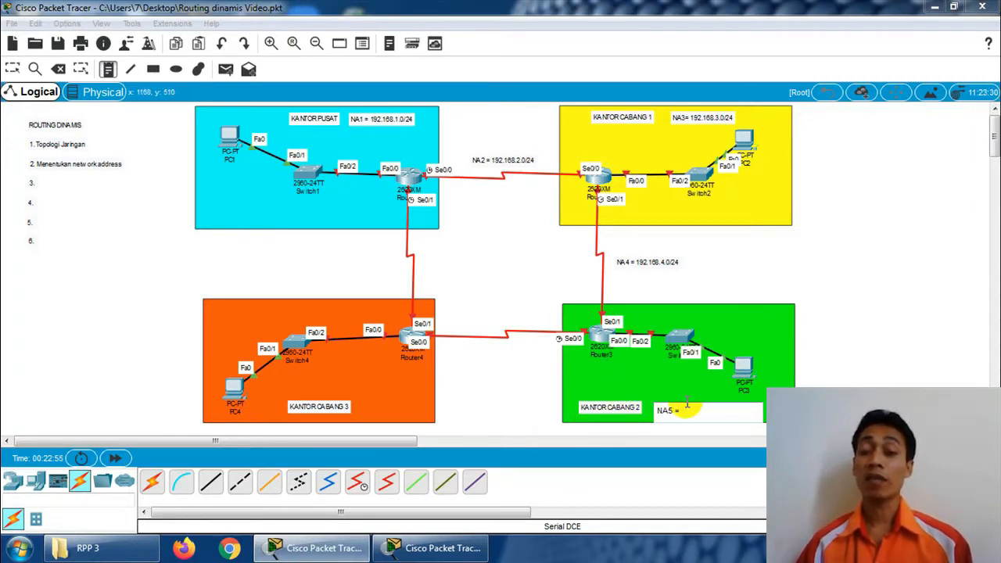
type("1")
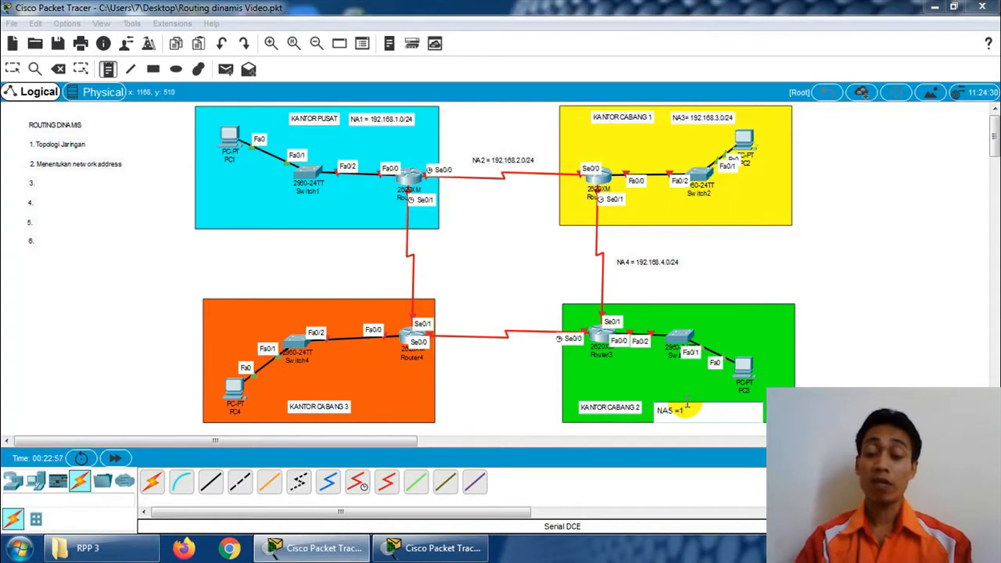
type("92.168")
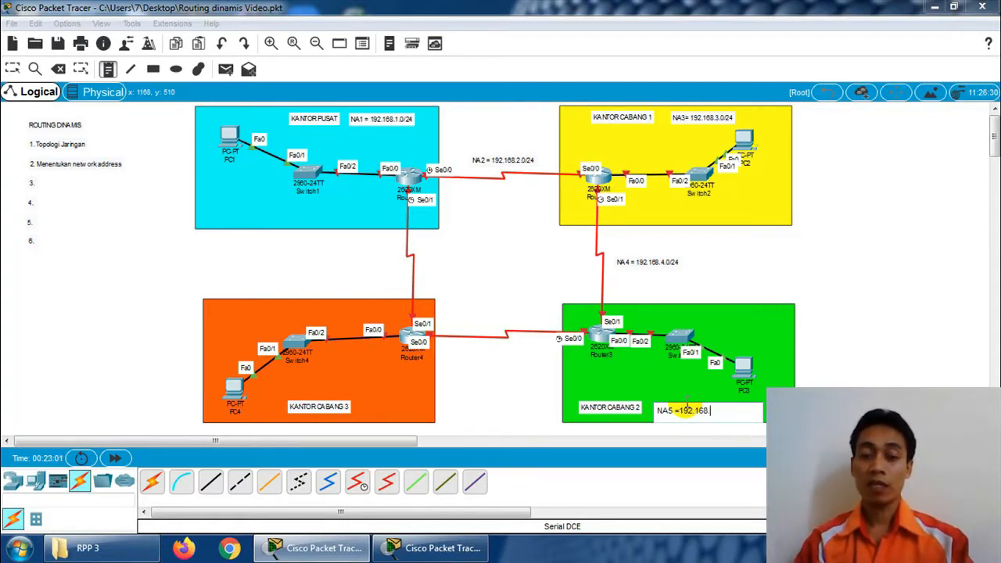
type(".5.0/24")
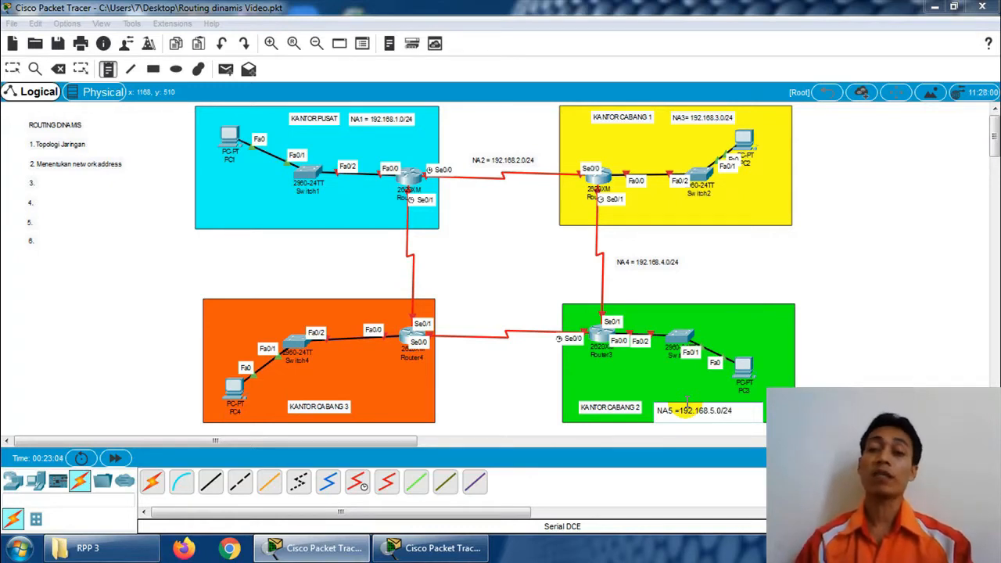
left_click(12, 69)
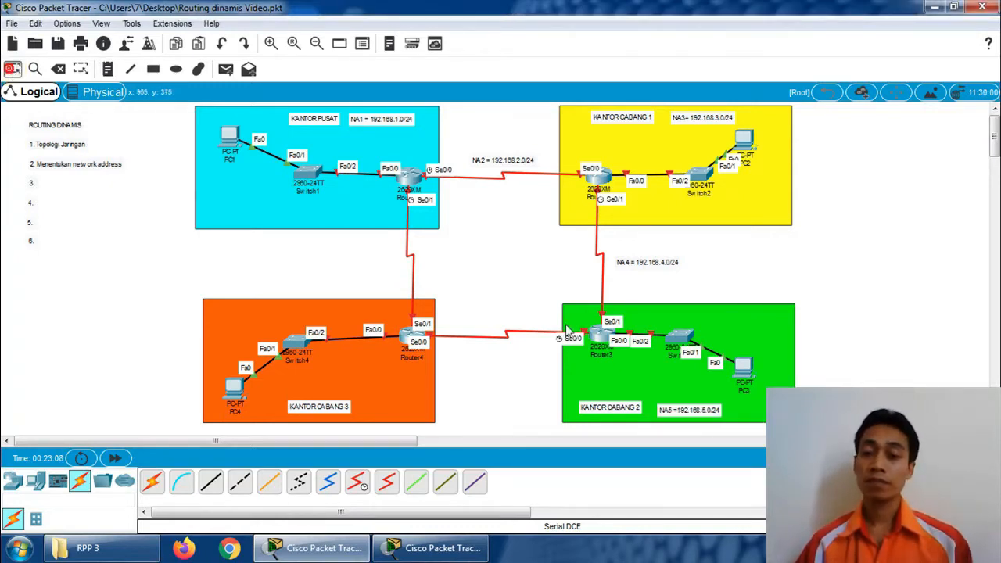
left_click(678, 411)
left_click_drag(678, 412, 673, 411)
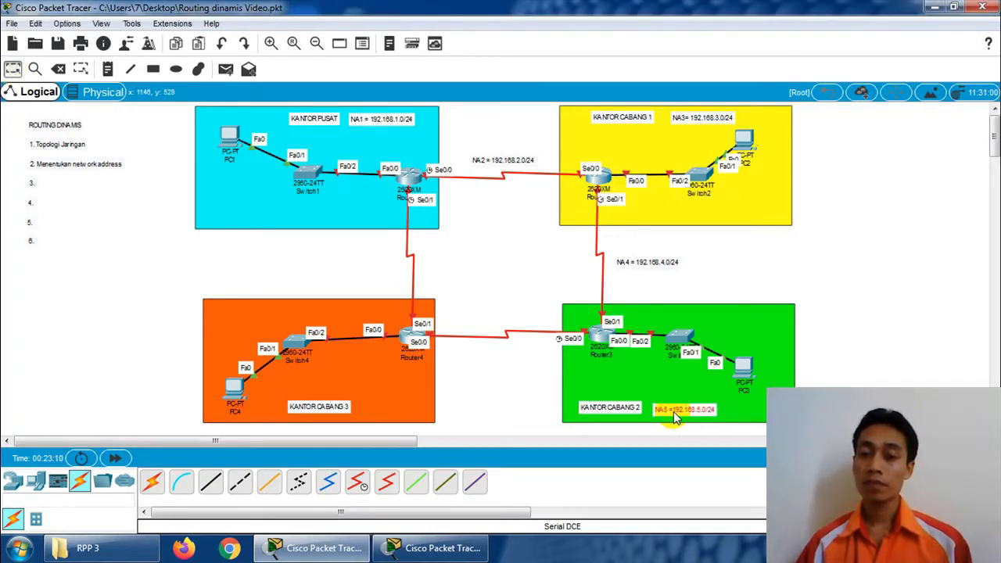
left_click(728, 273)
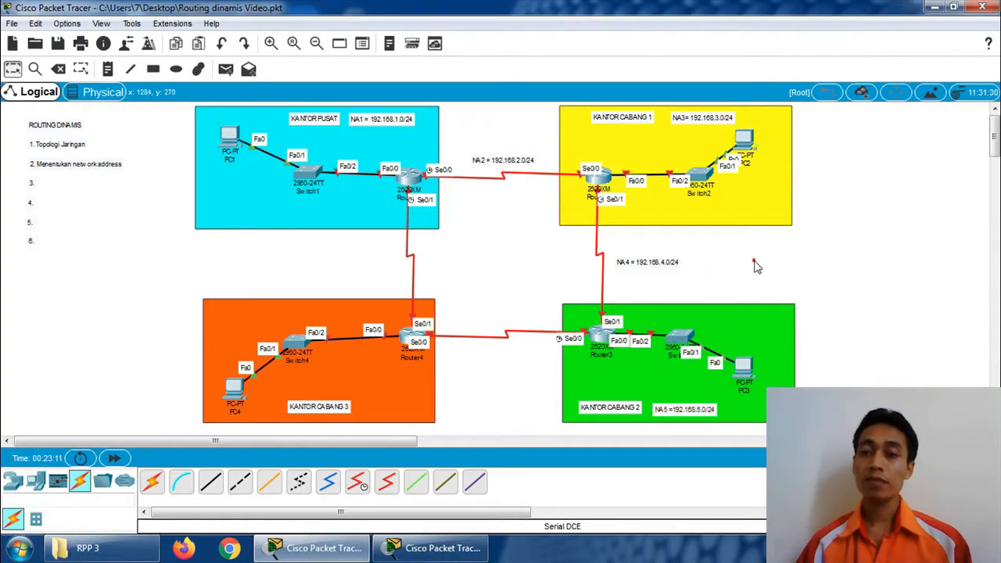
Add the note "NA6 = 192.168.6.0/24" below the serial link between Router4 and Router3.
left_click(107, 69)
left_click(463, 356)
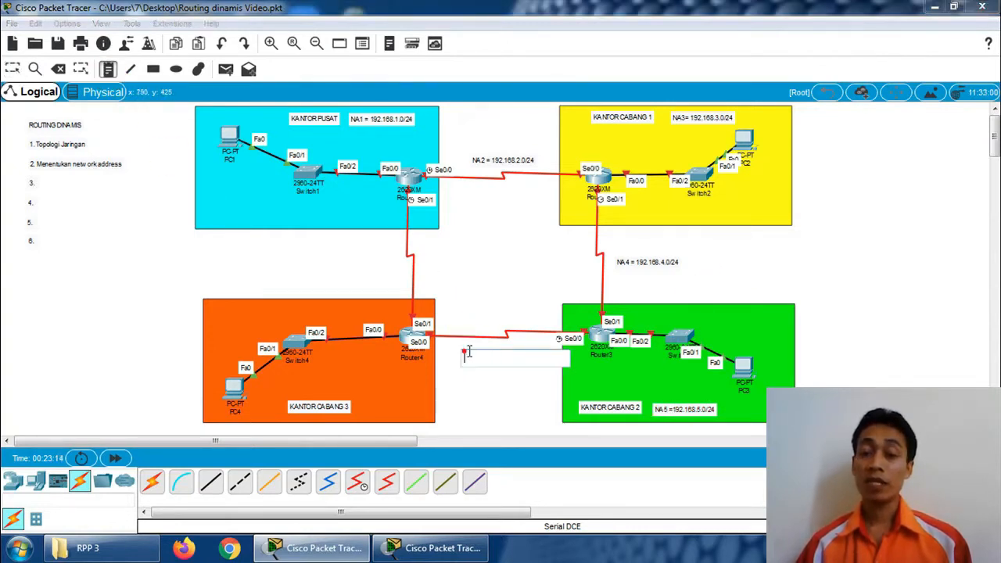
type("NA6 =")
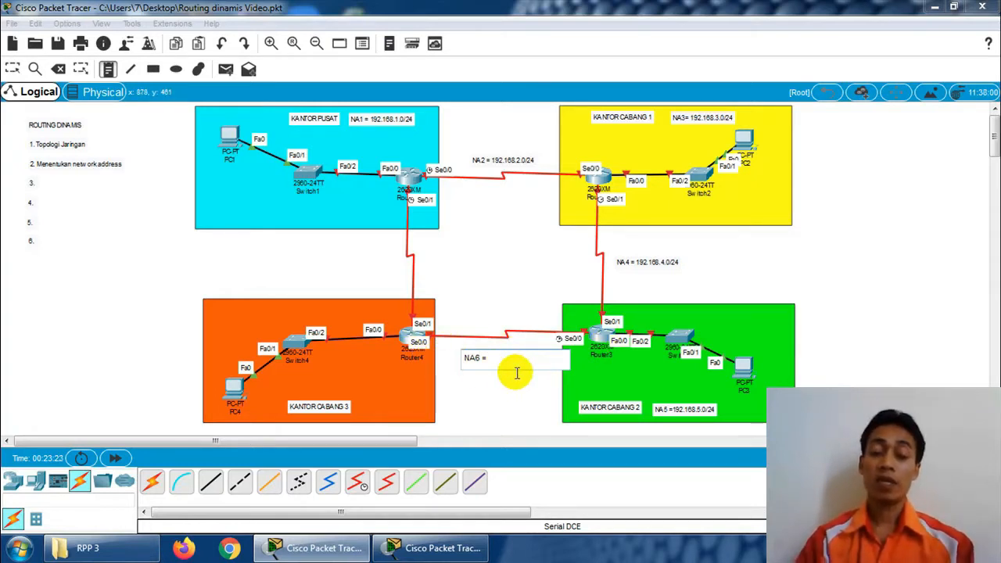
type("192.")
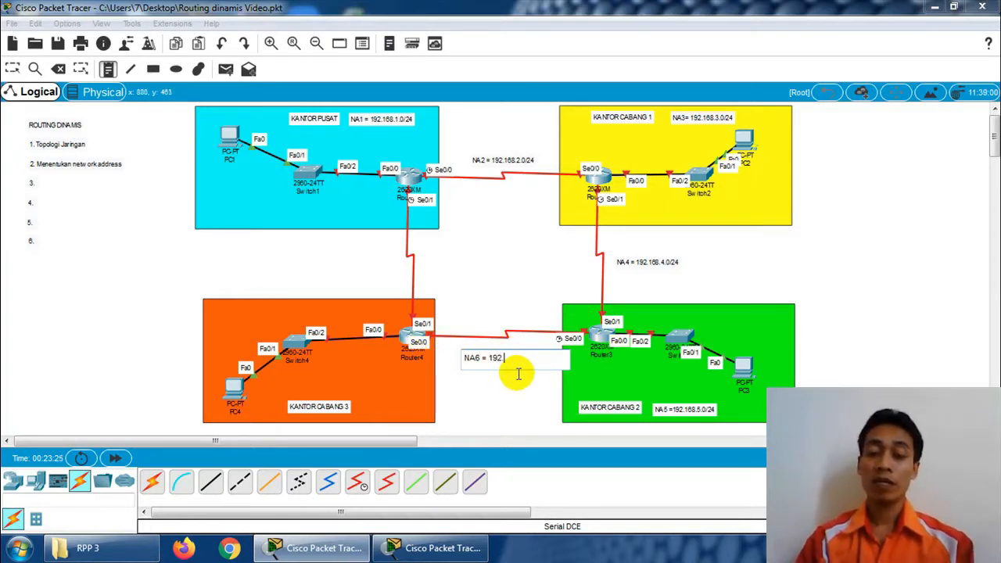
type("168.6.0/24")
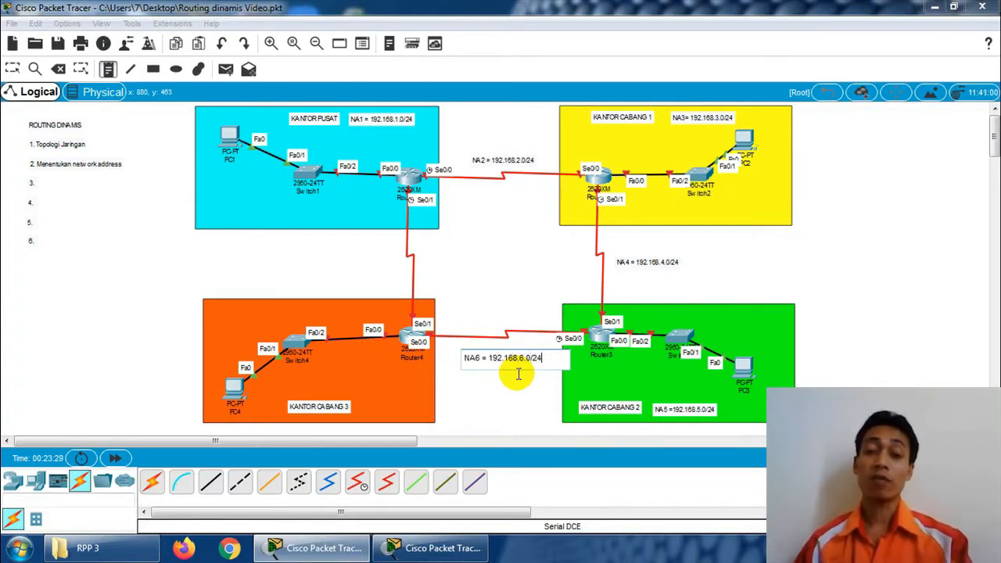
Shift the KANTOR CABANG 3 label slightly left inside its orange rectangle.
left_click(110, 68)
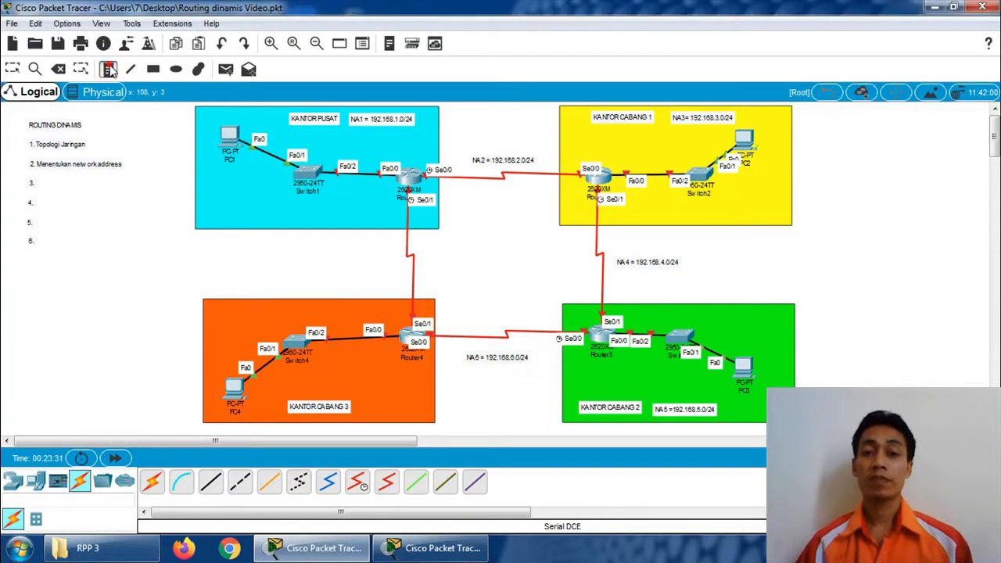
left_click(15, 69)
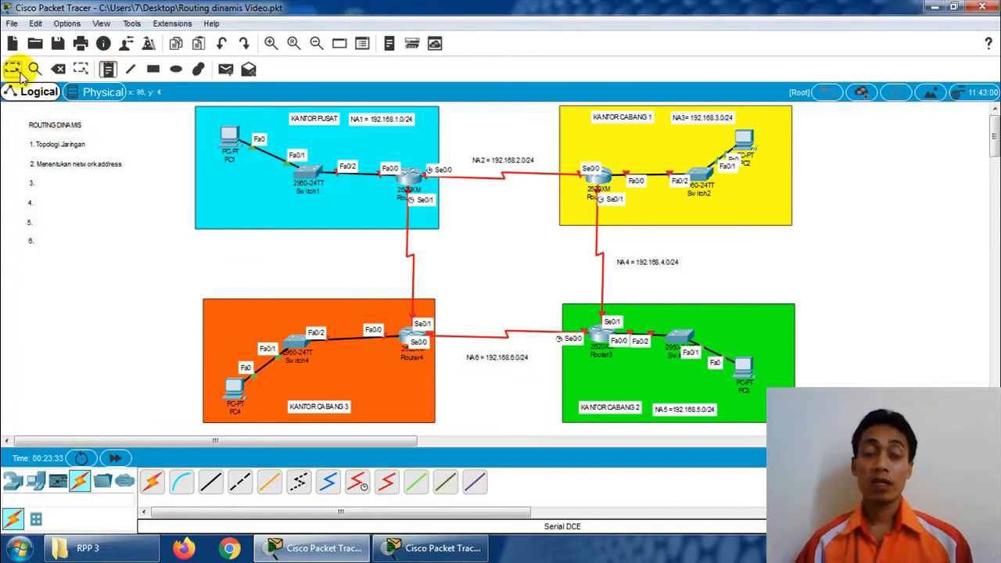
left_click_drag(302, 406, 288, 406)
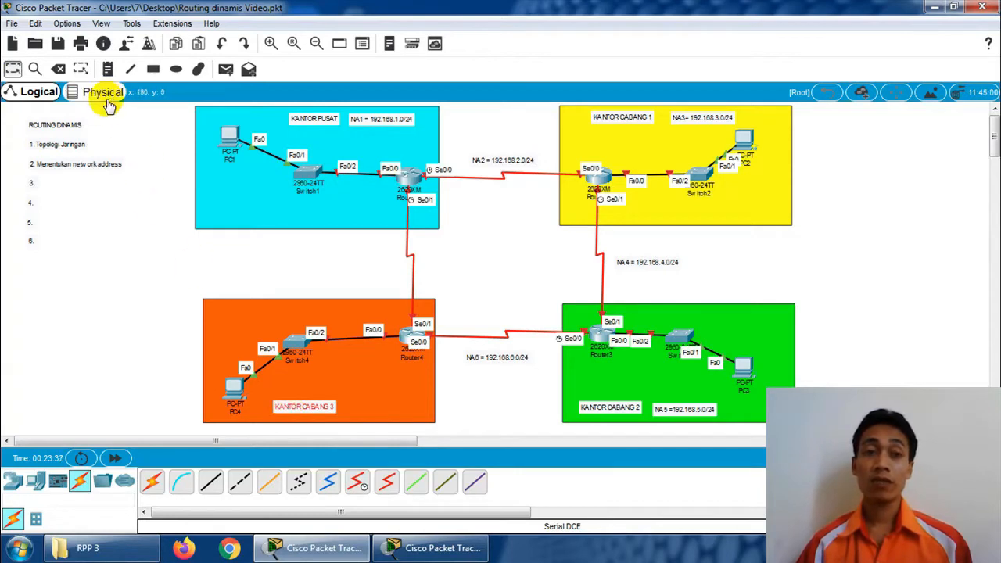
Add the note "NA7 = 192.168.7.0/24" beside the KANTOR CABANG 3 label and nudge it slightly up to align with that label.
left_click(108, 69)
left_click(327, 406)
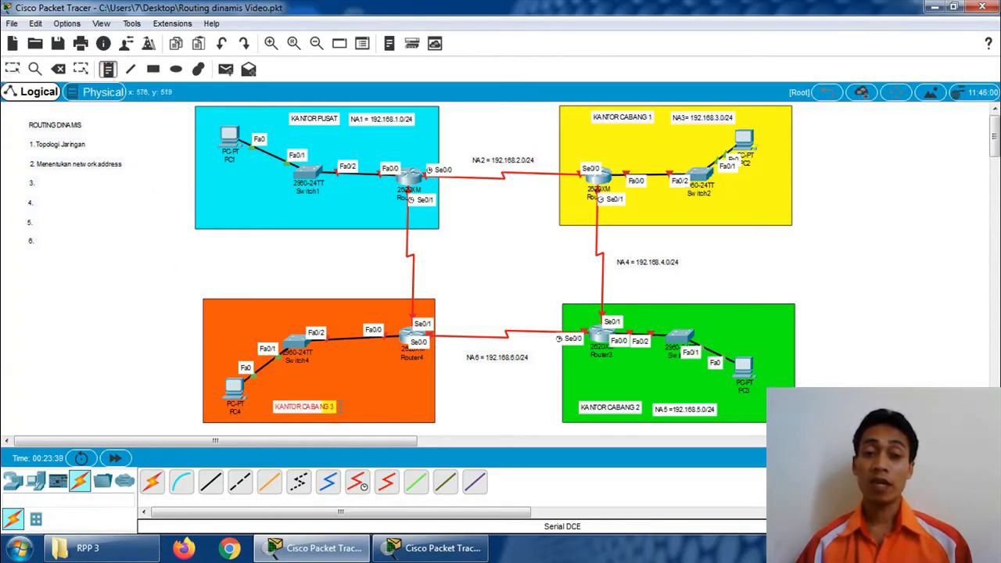
left_click(401, 415)
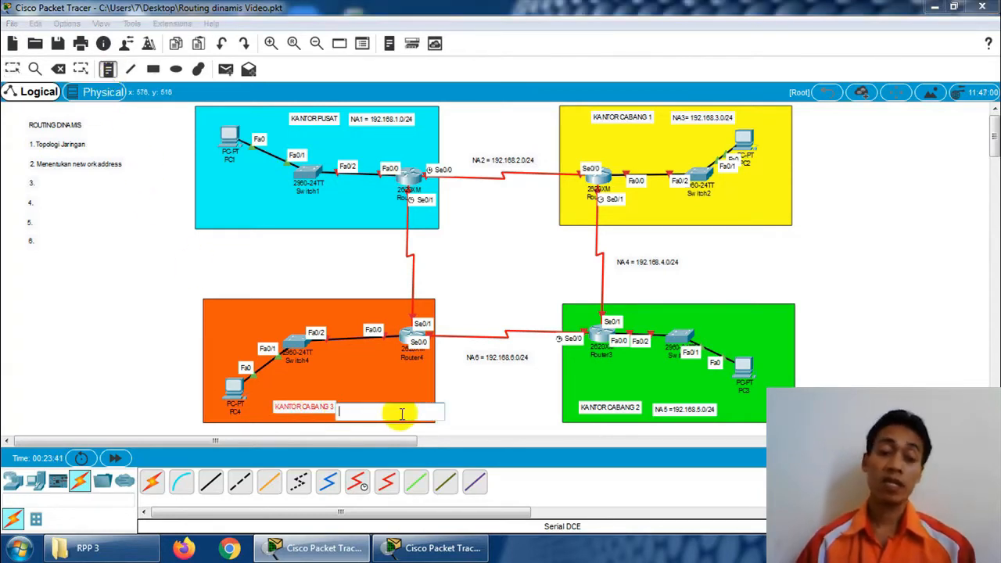
type("NA")
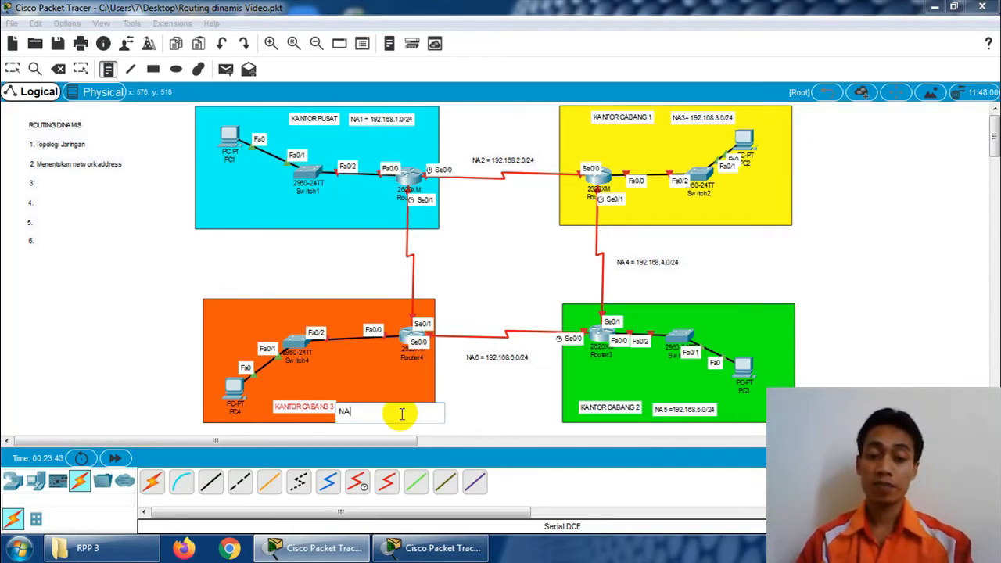
type("7 =")
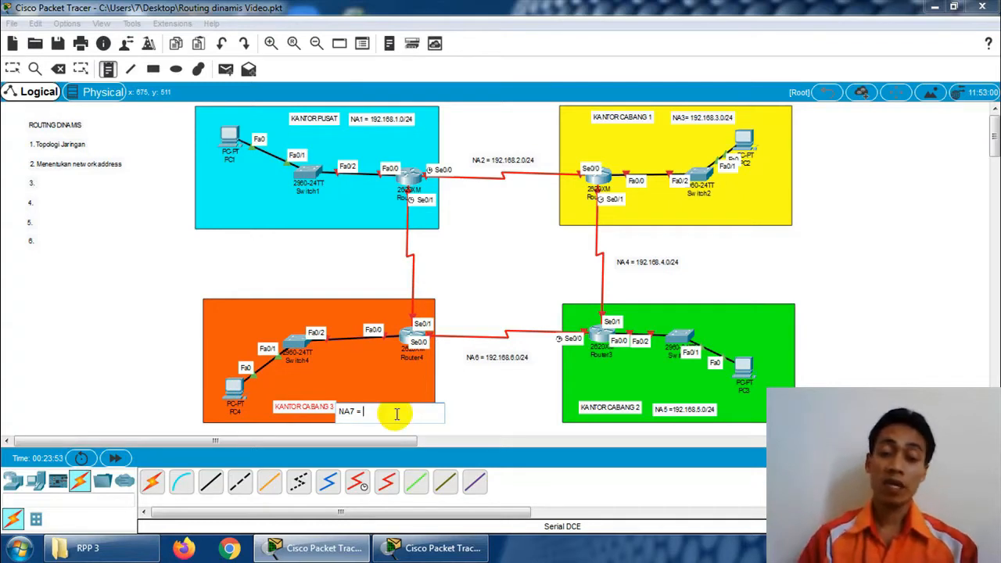
type("192.")
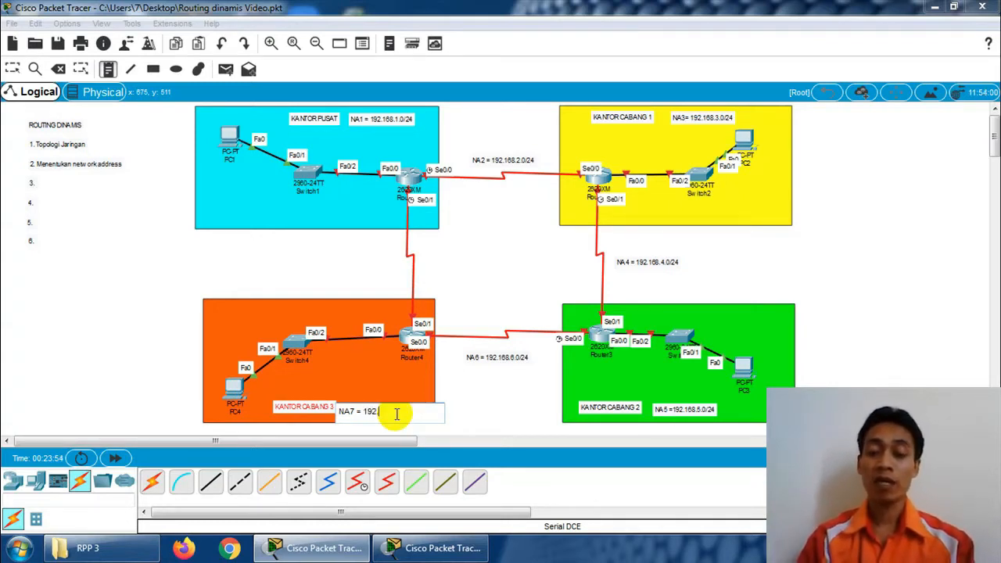
type("168.")
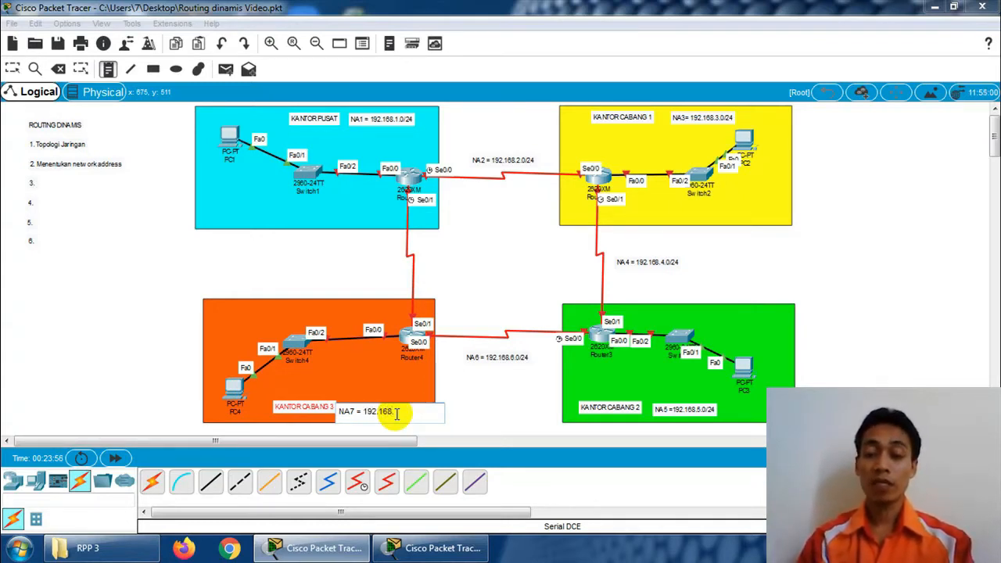
type("1")
type(".0/")
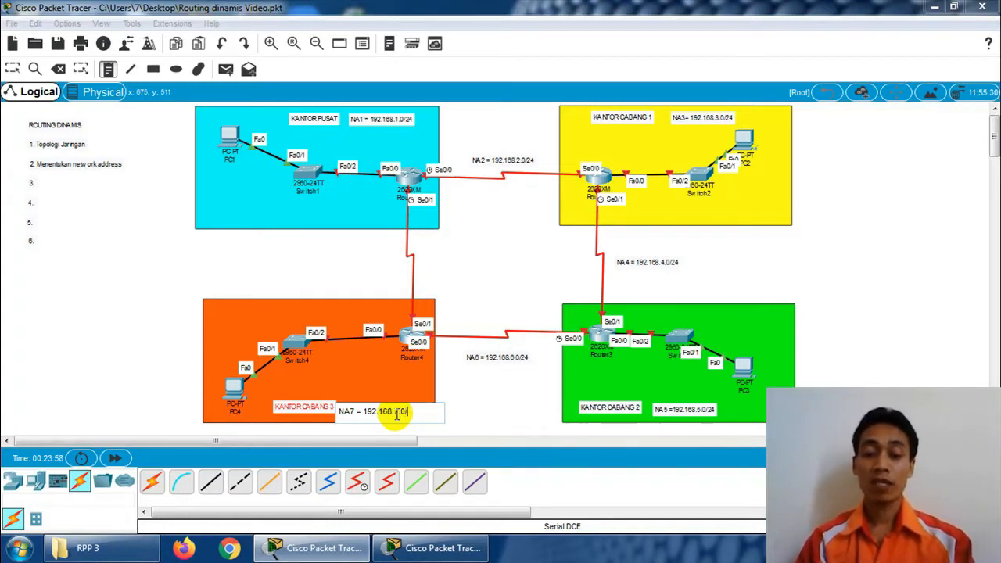
type("24")
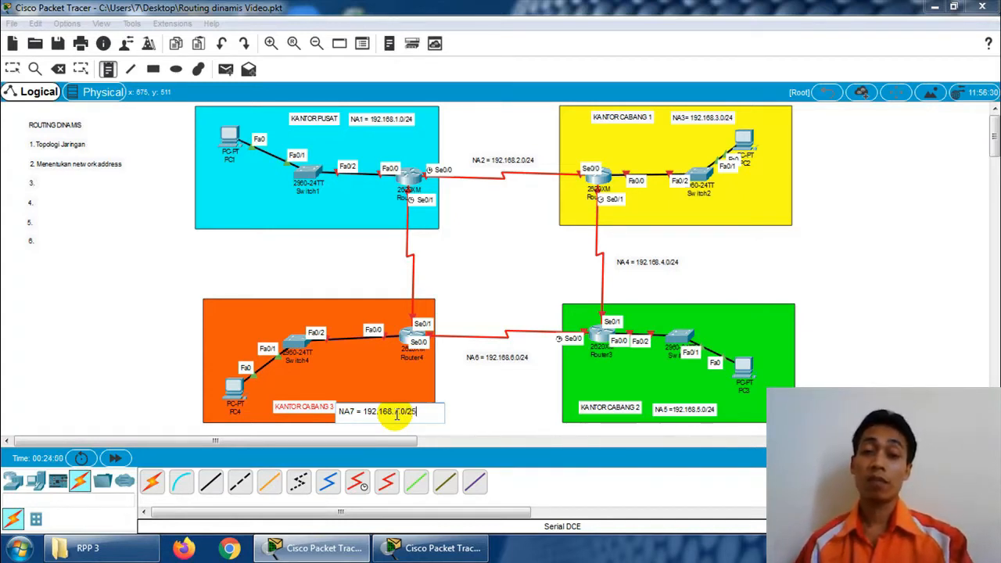
type("4")
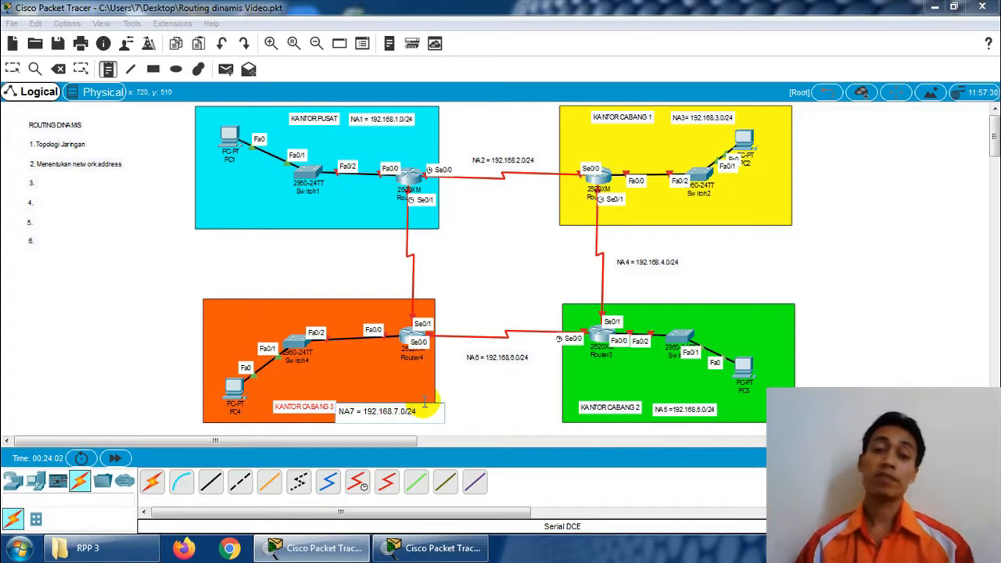
left_click(17, 69)
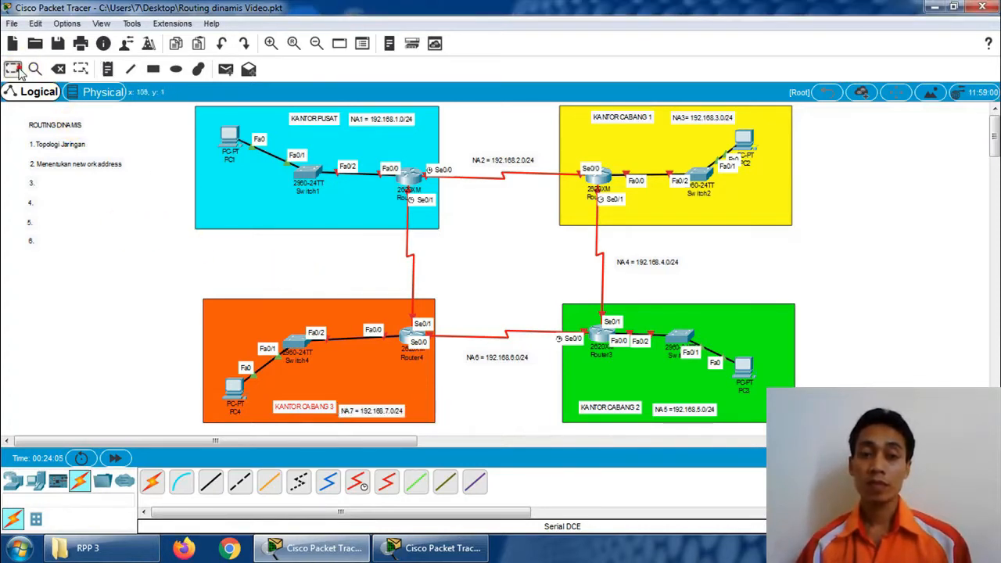
left_click(364, 410)
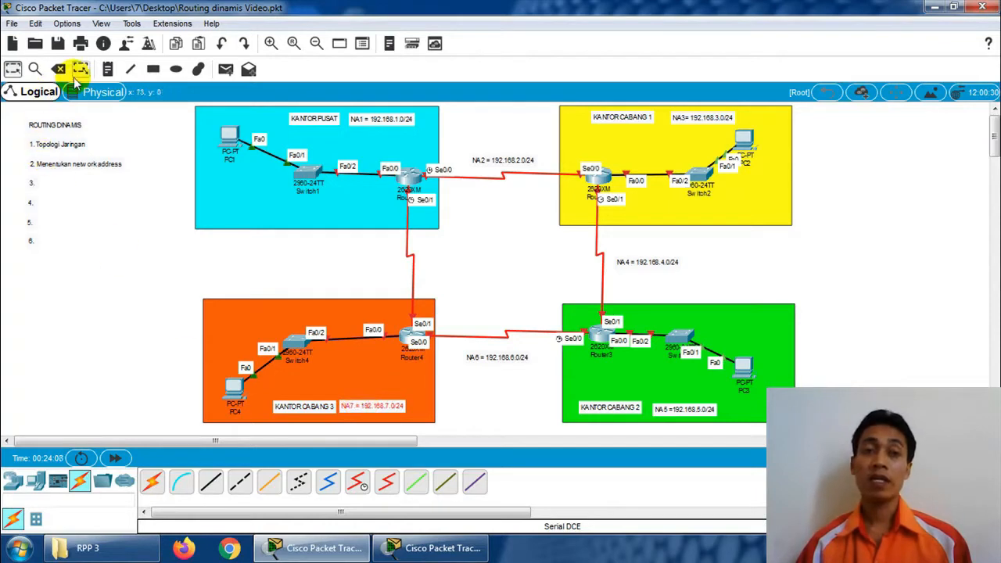
Add the note "NA8 = 192.168.8.0/24" beside the serial link between the KANTOR PUSAT router and Router4.
left_click(108, 69)
left_click(303, 255)
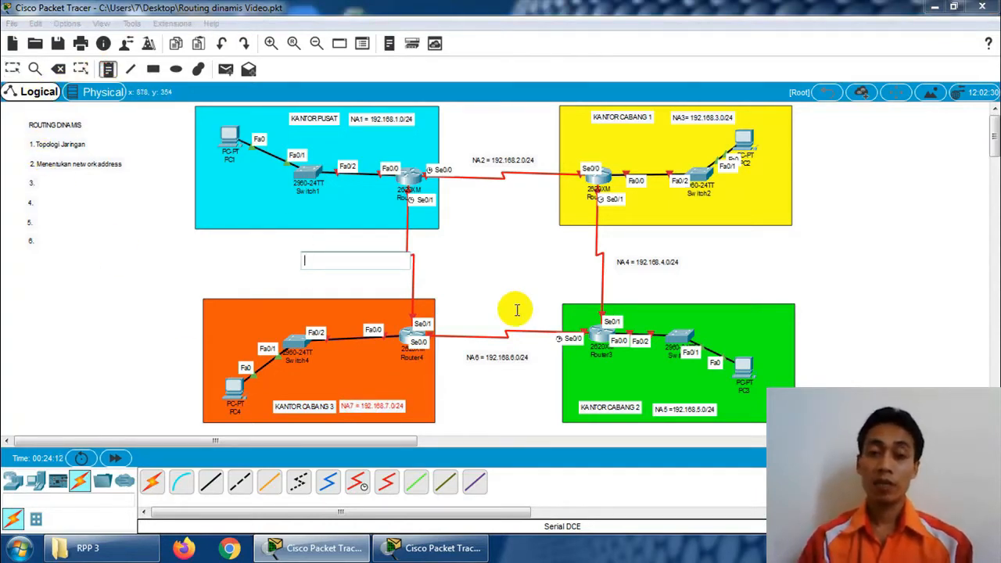
type("NA8 =")
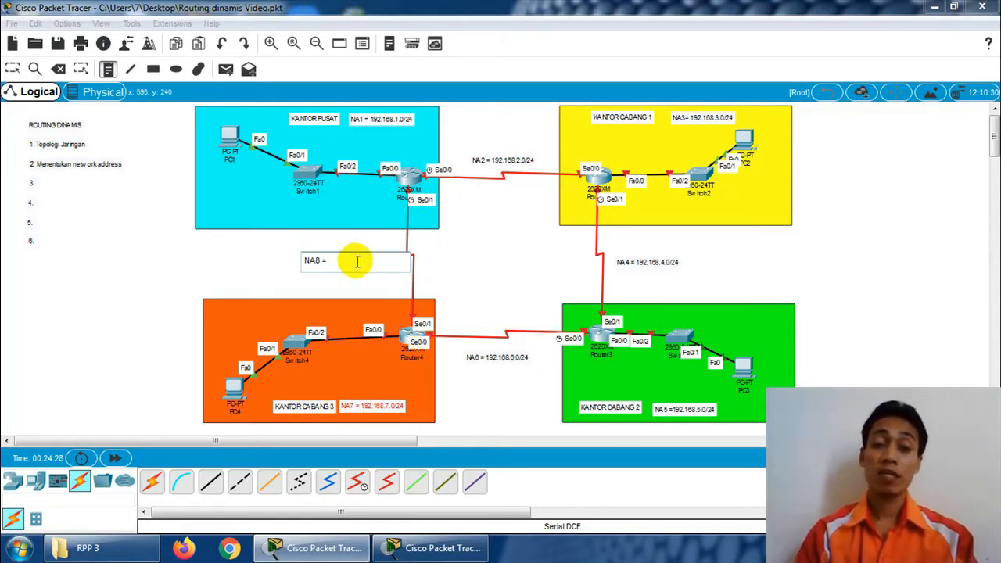
type("192.1")
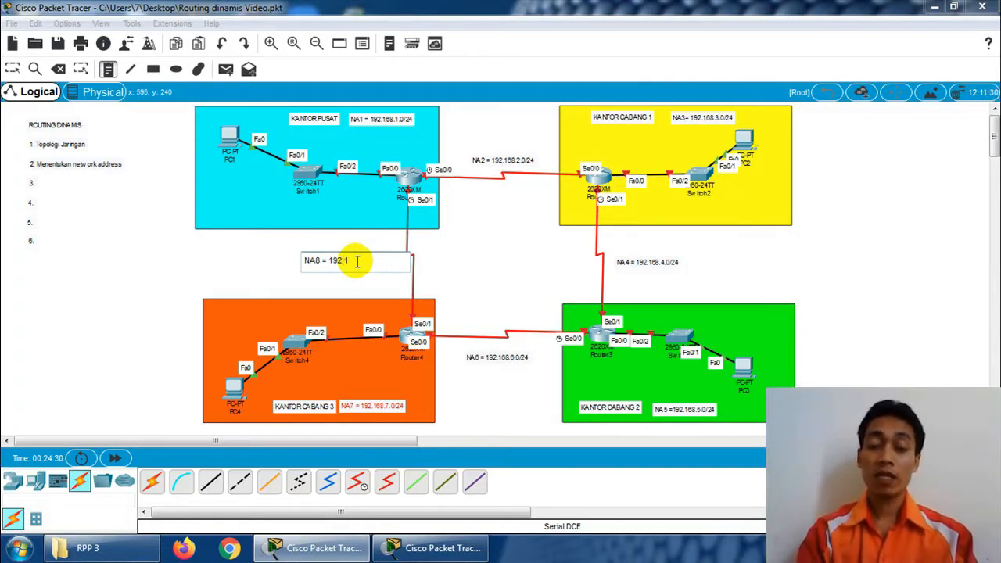
type("68")
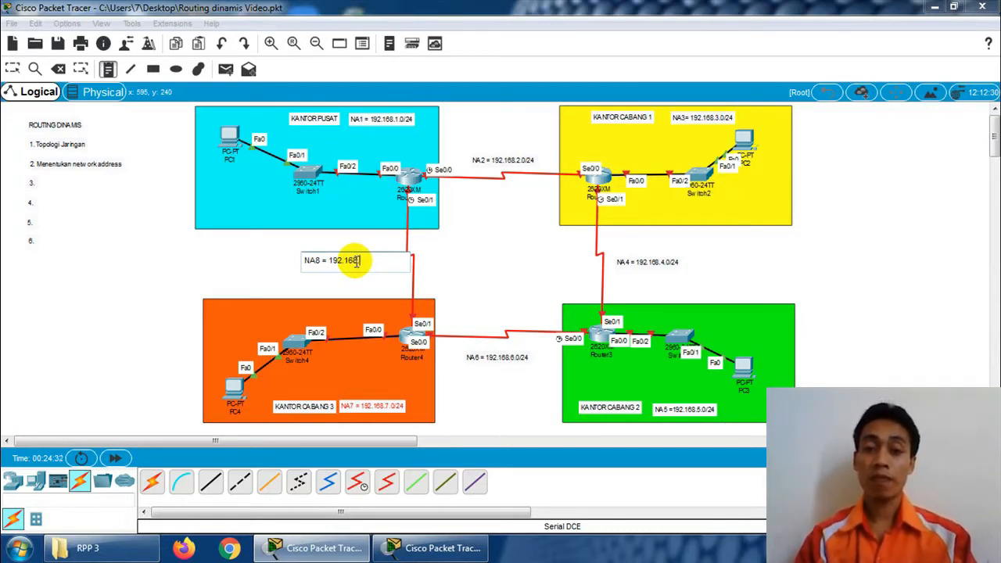
type(".8.")
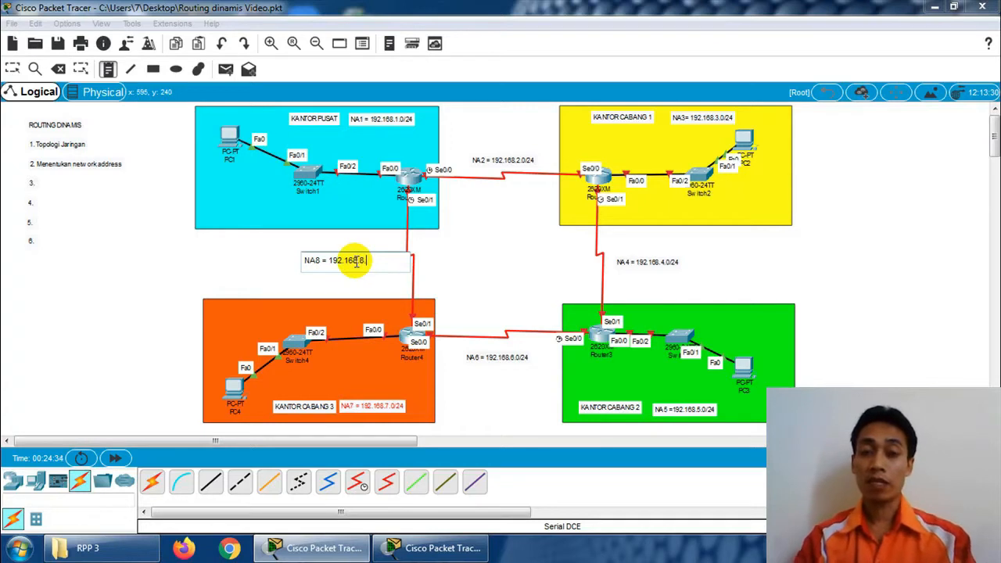
type("0/24")
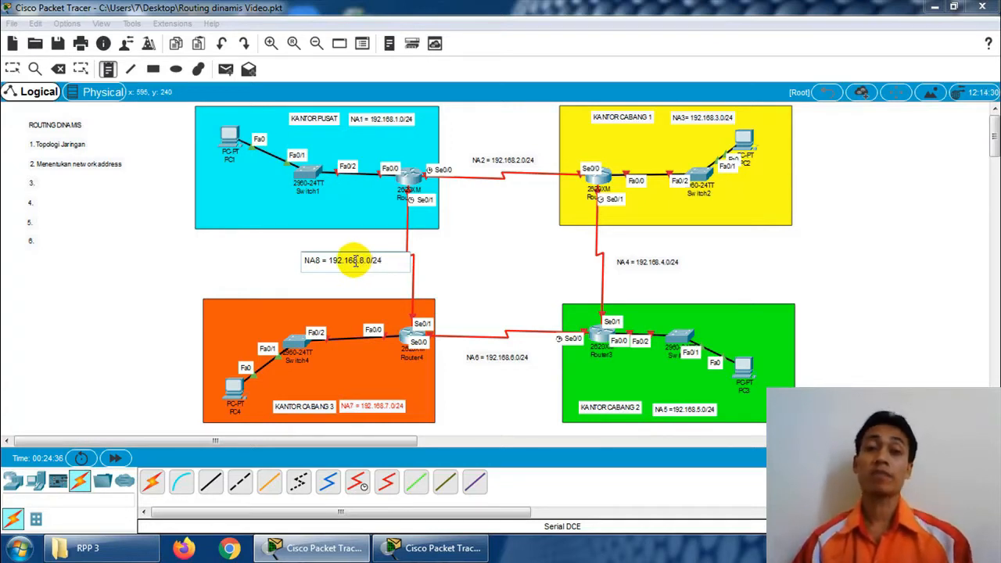
left_click(13, 68)
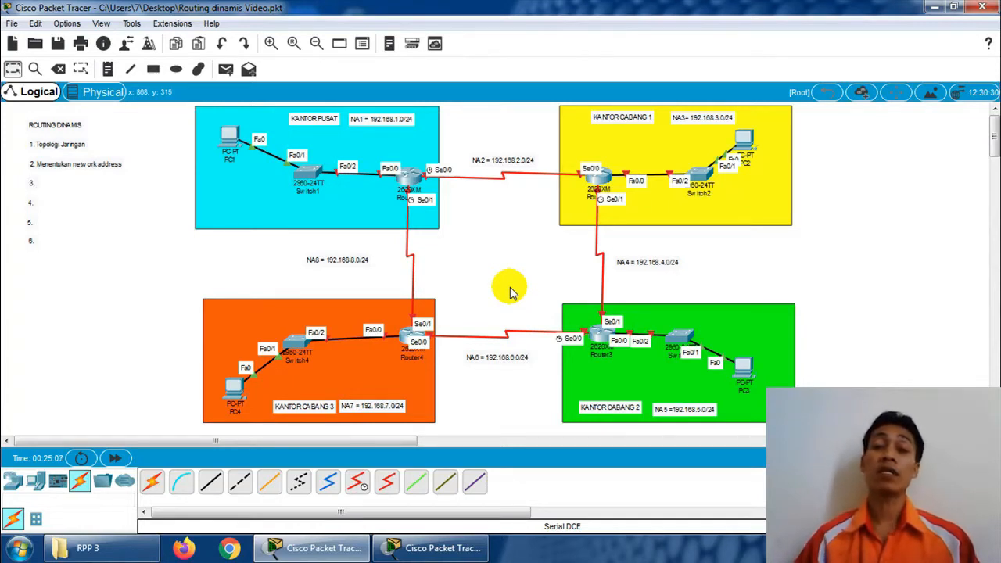
Complete item 3 of the ROUTING DINAMIS list as "3. Menetukan IP Address".
double_click(31, 184)
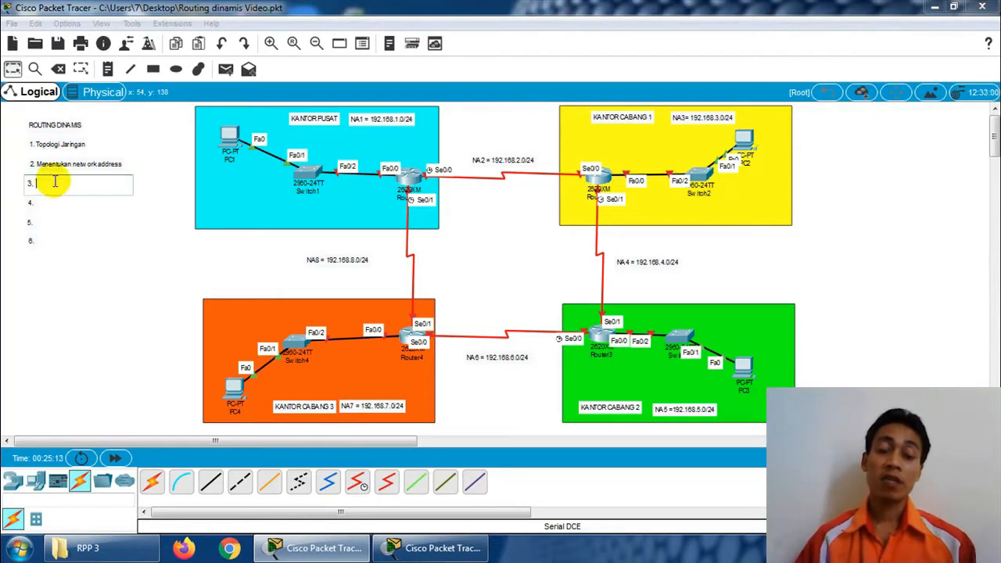
type("M")
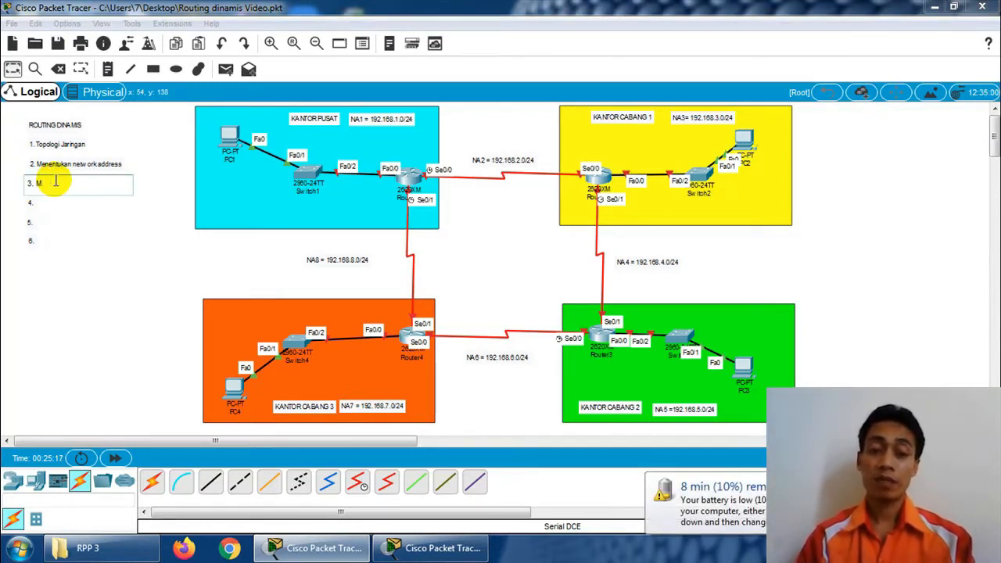
type("neenen")
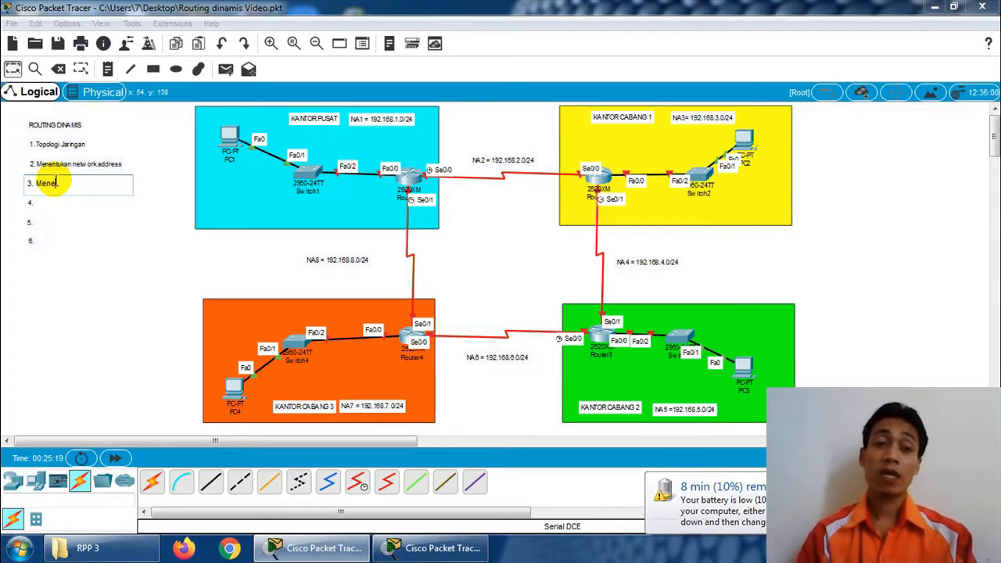
type("tukan")
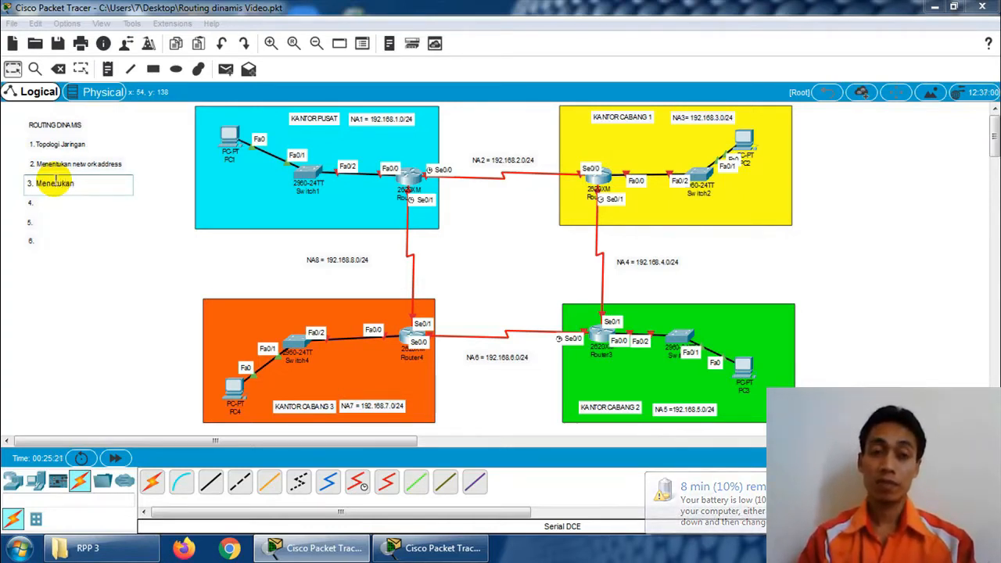
type(" IP")
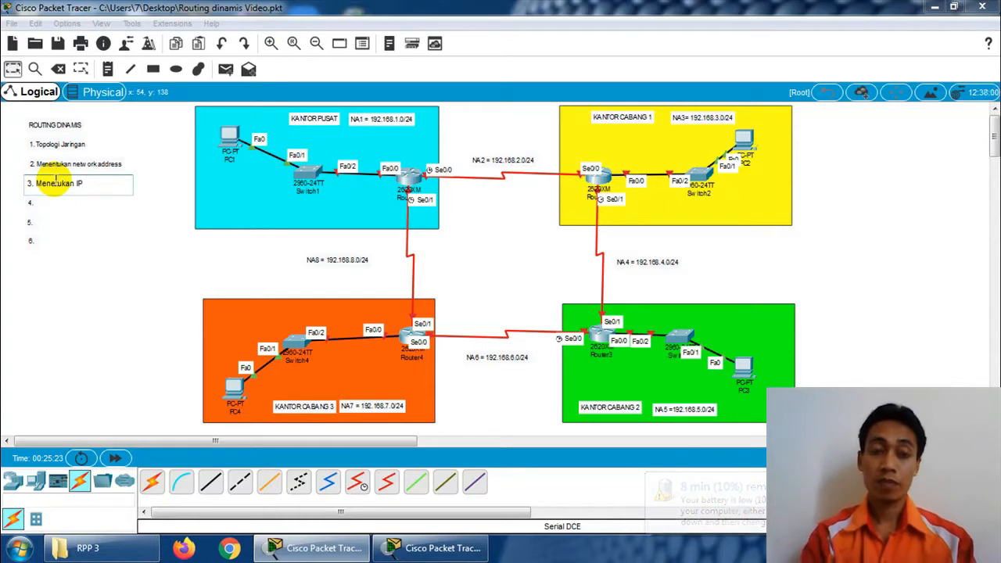
type(" Address")
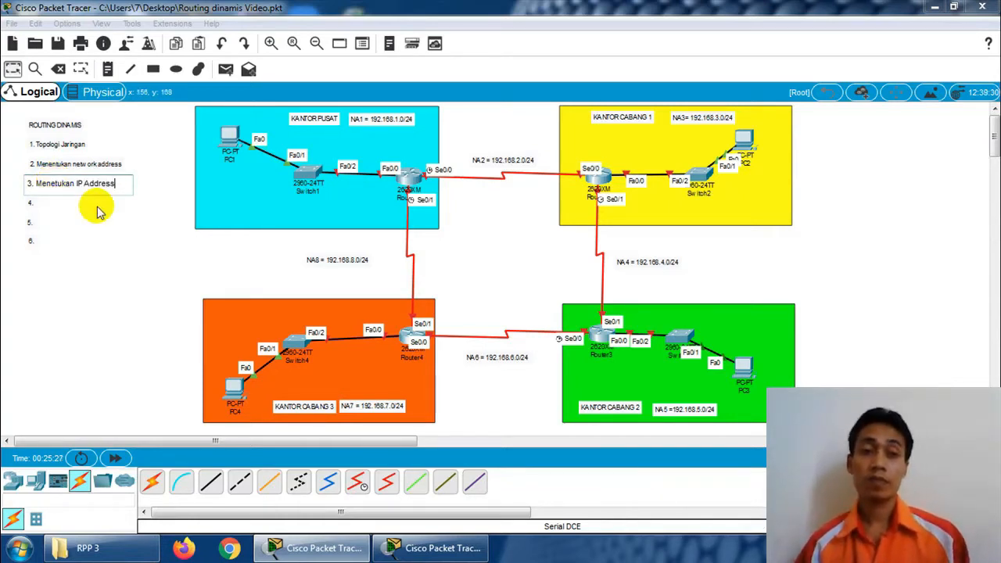
left_click(127, 253)
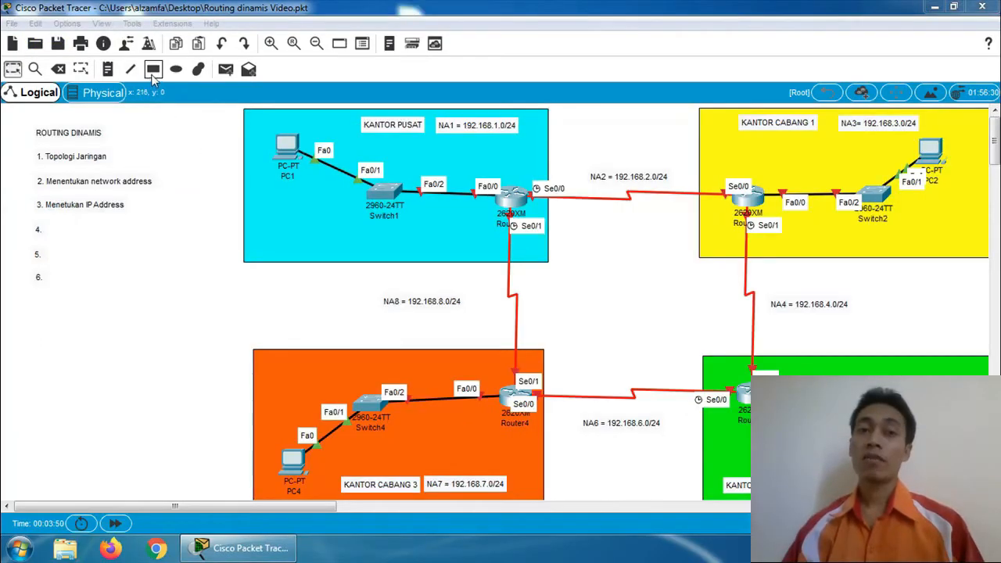
Add the note "192.168.1.1/24" below PC1 in the KANTOR PUSAT rectangle.
left_click(109, 69)
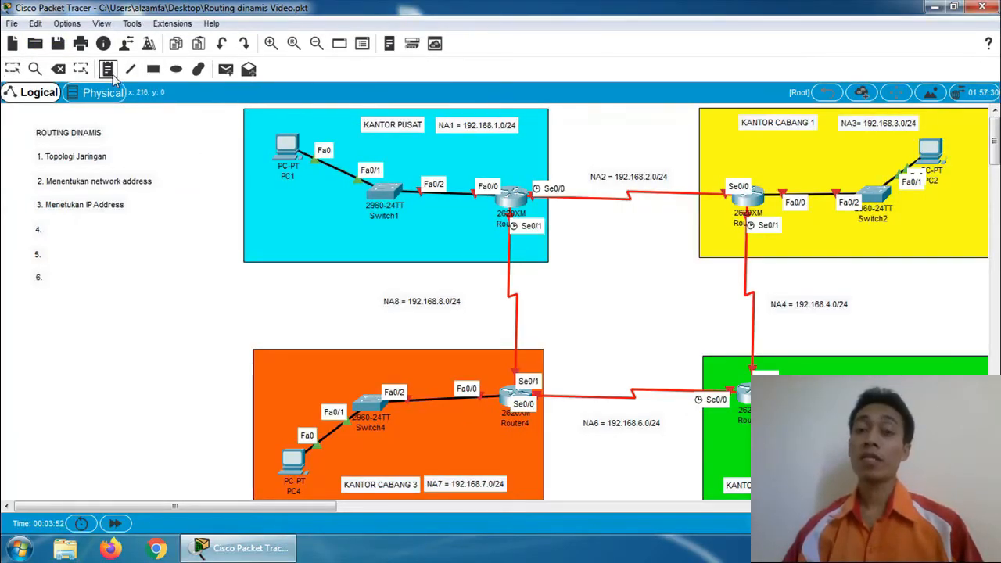
left_click(275, 186)
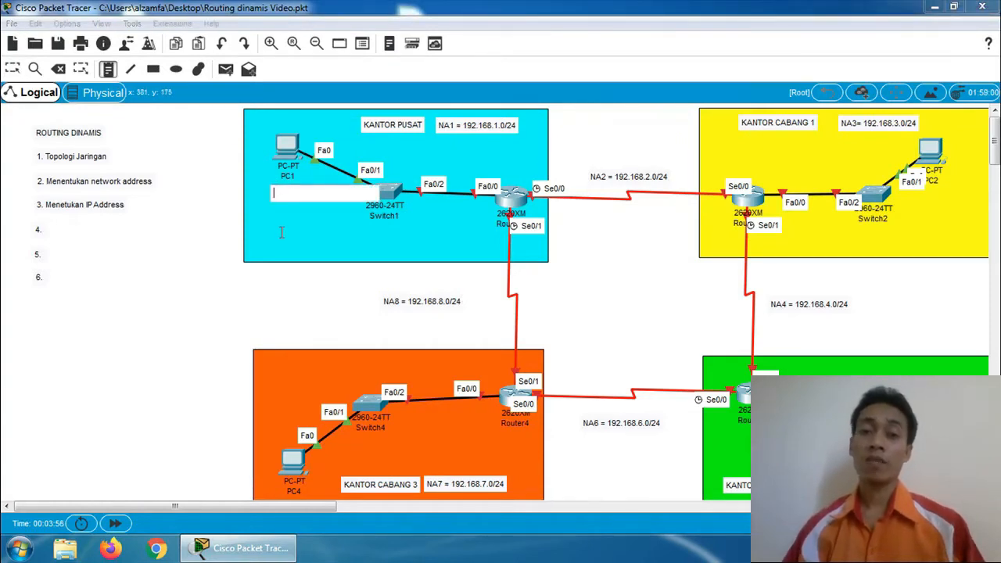
type("192")
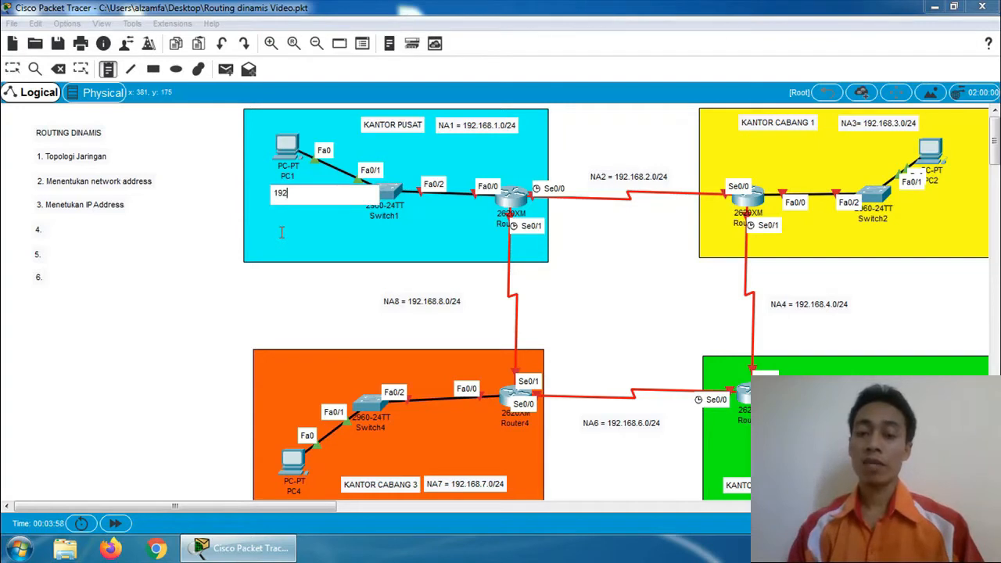
type(".168")
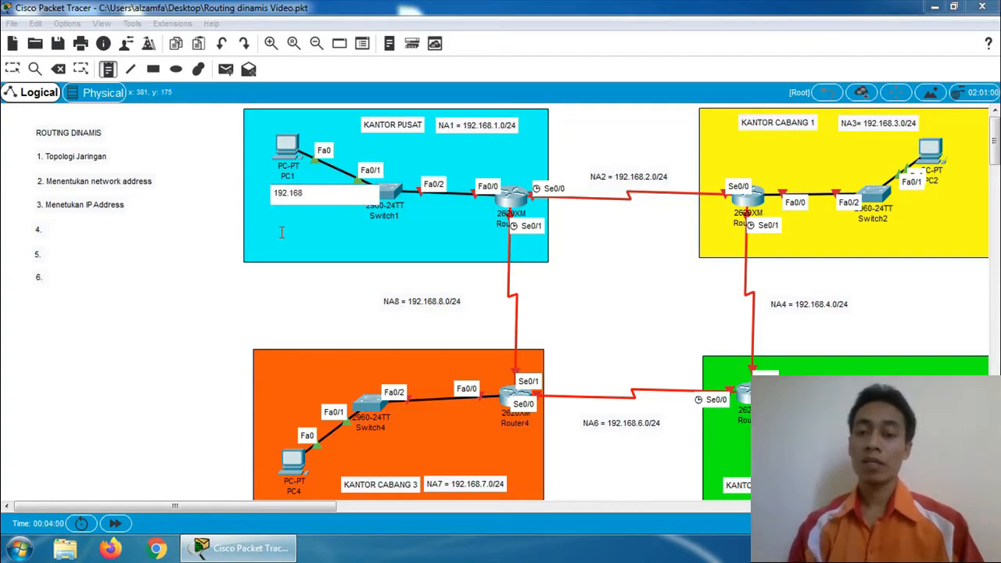
type(".1.1")
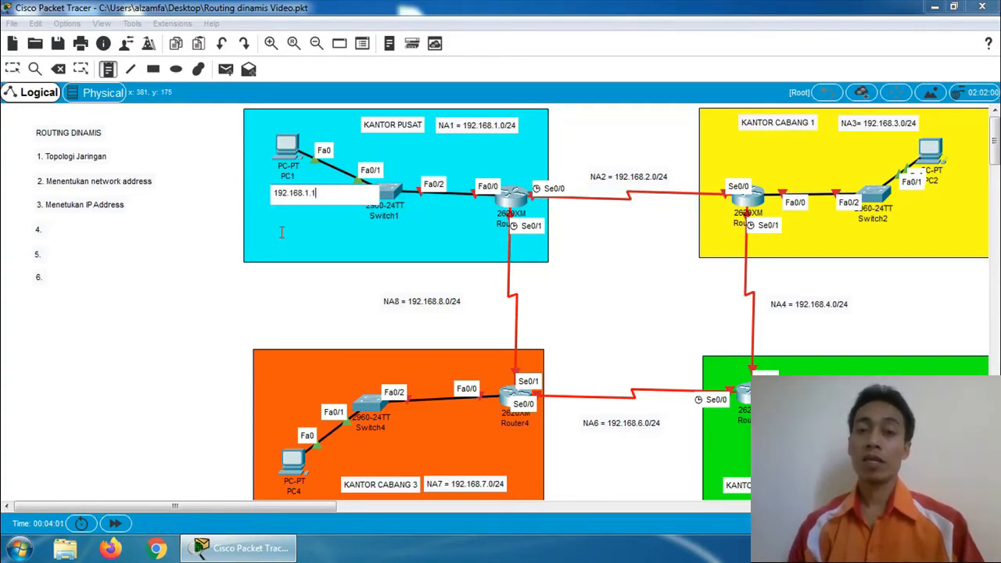
type("/24")
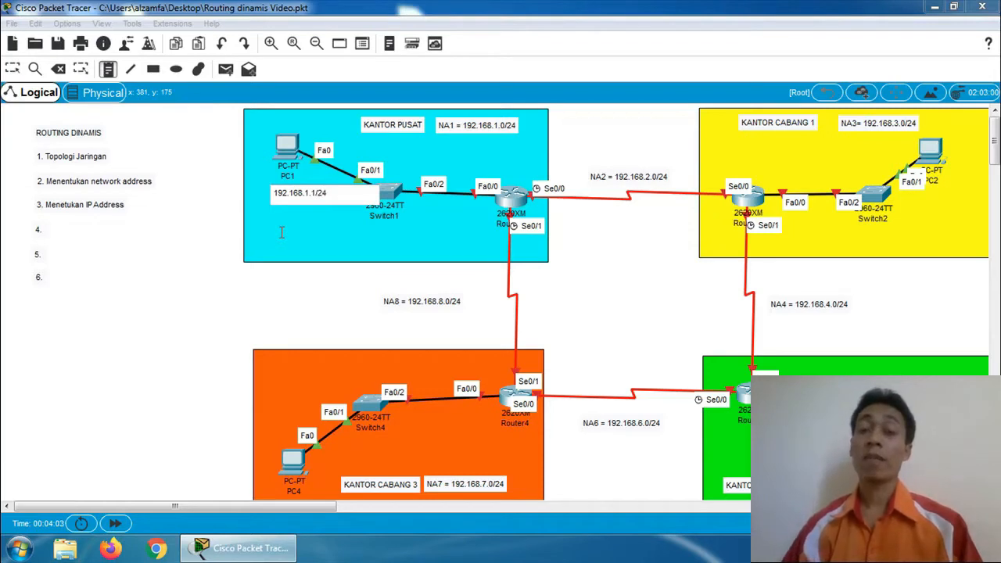
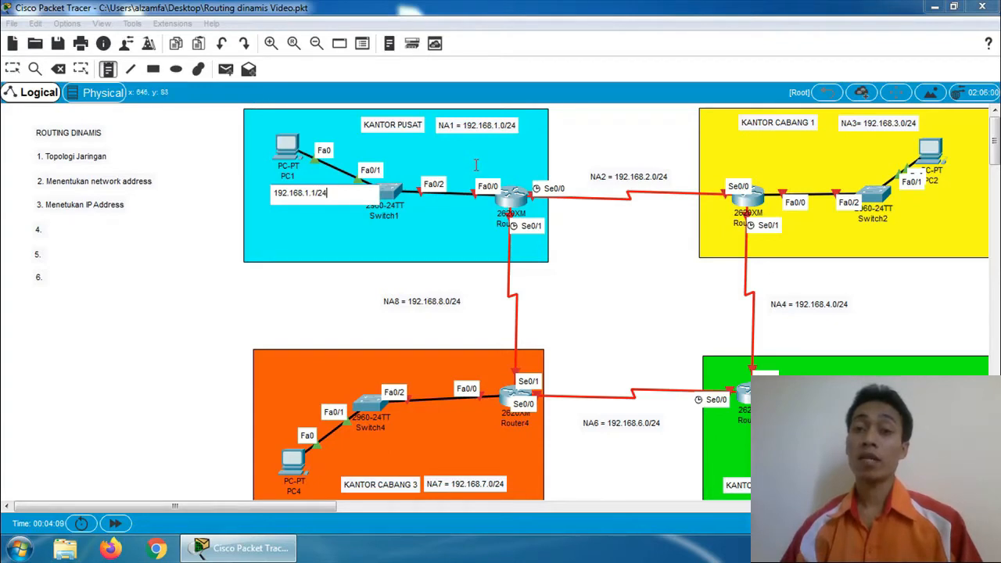
Add the note "192.168.1.254/24" above the Fa0/0 label of the KANTOR PUSAT router and shift it slightly left and up.
left_click(475, 164)
type("192")
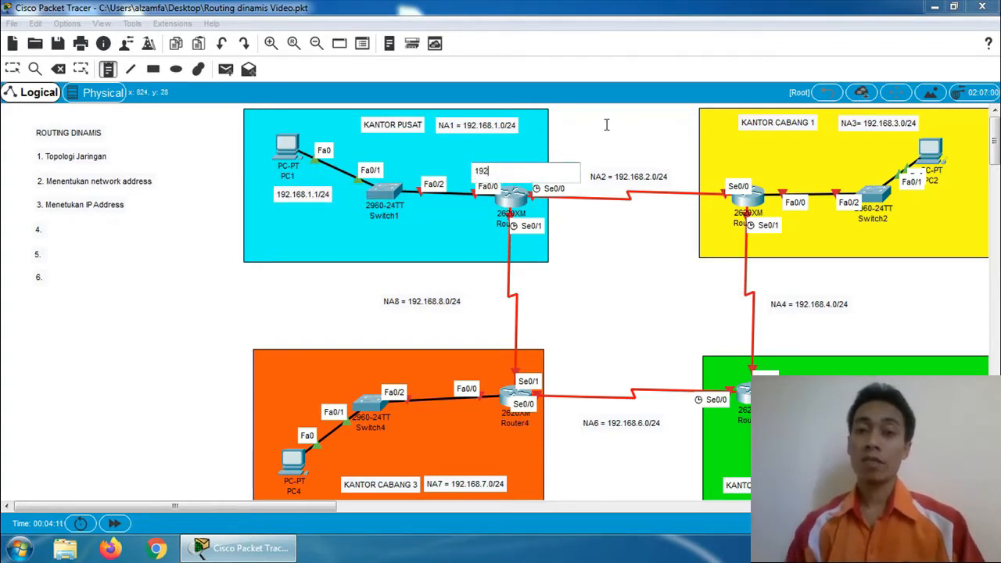
type("8")
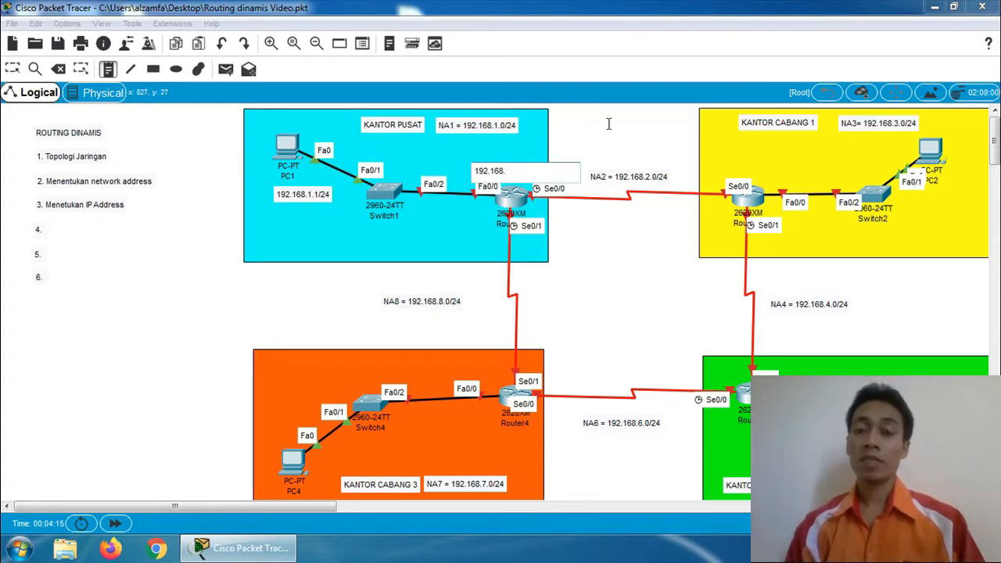
type(".1.25")
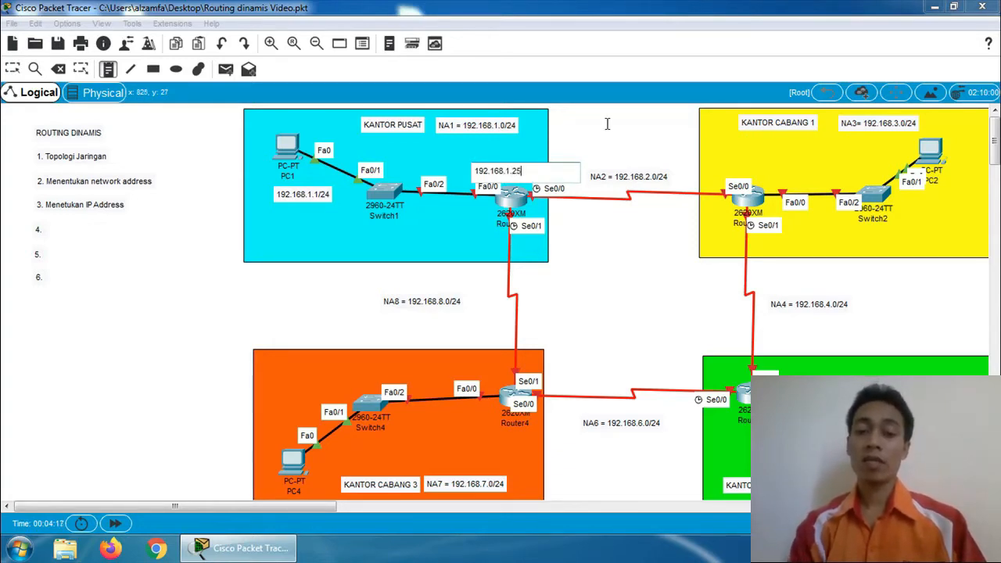
type("4/24")
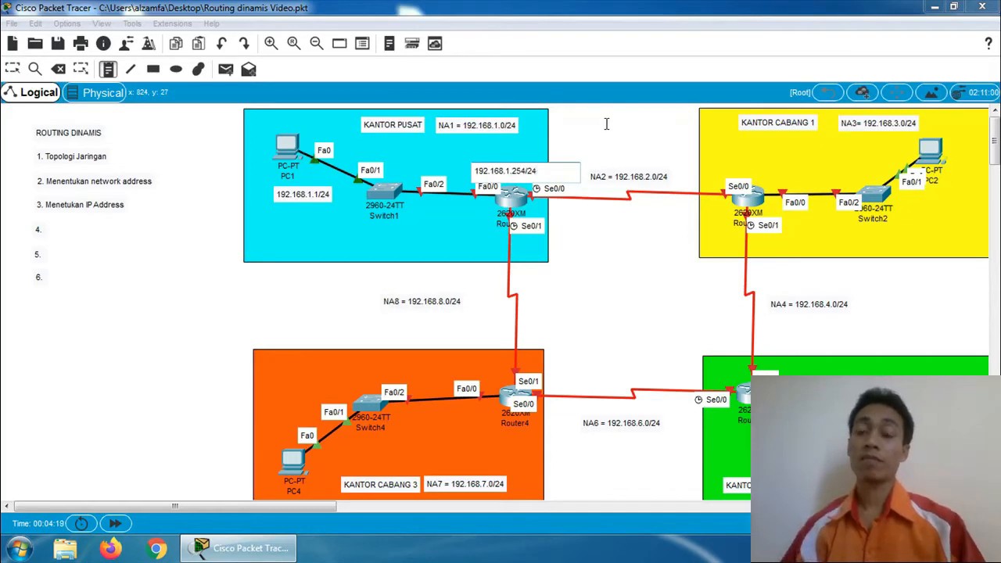
left_click(11, 69)
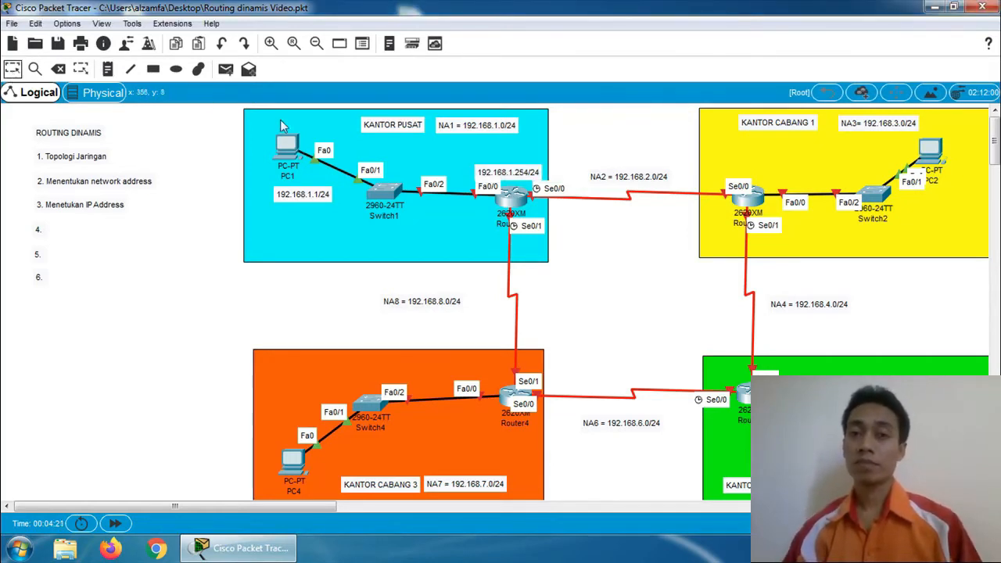
left_click_drag(484, 177, 467, 172)
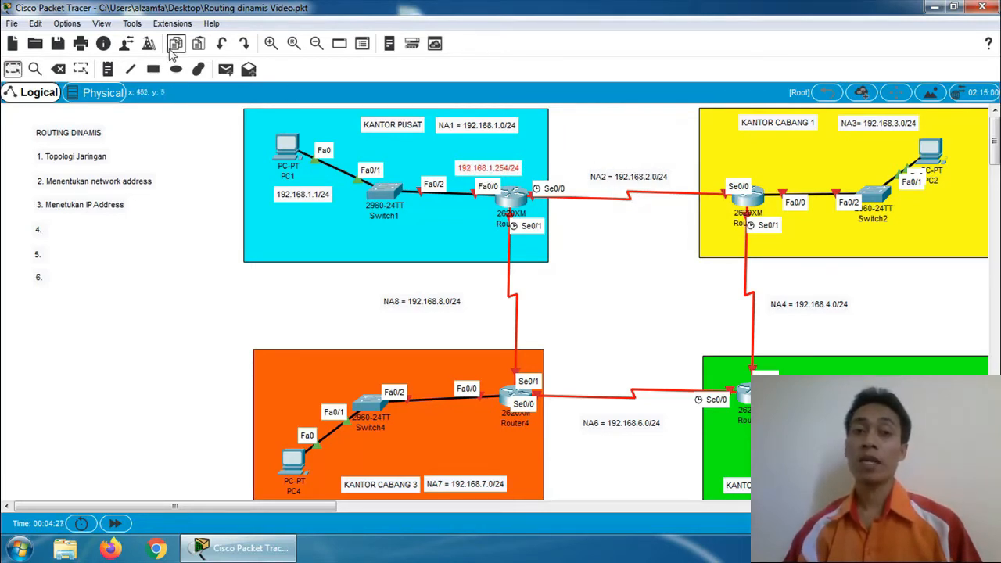
Add the note "192.168.2.1/24" above the Se0/0 label of the KANTOR PUSAT router.
left_click(107, 71)
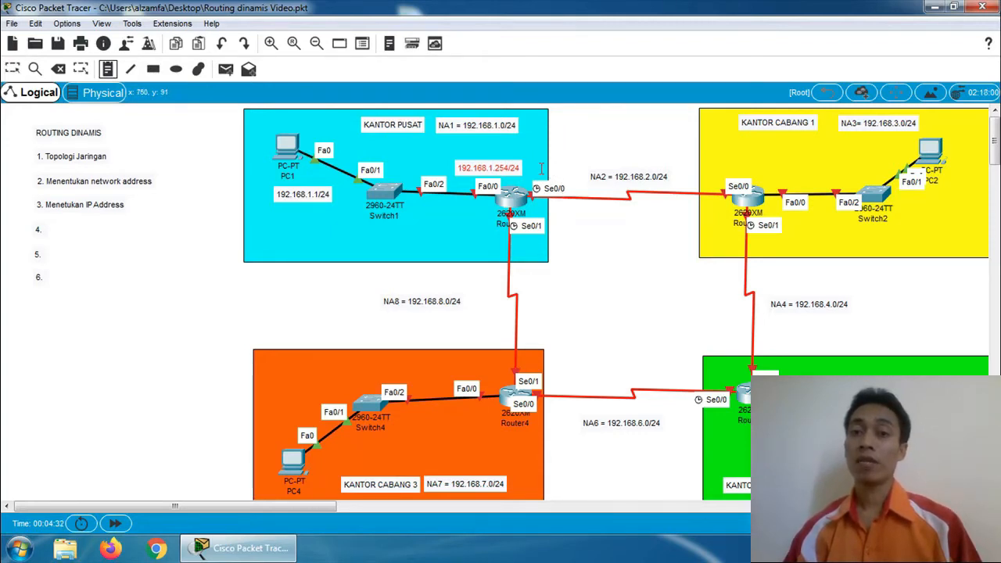
left_click(537, 168)
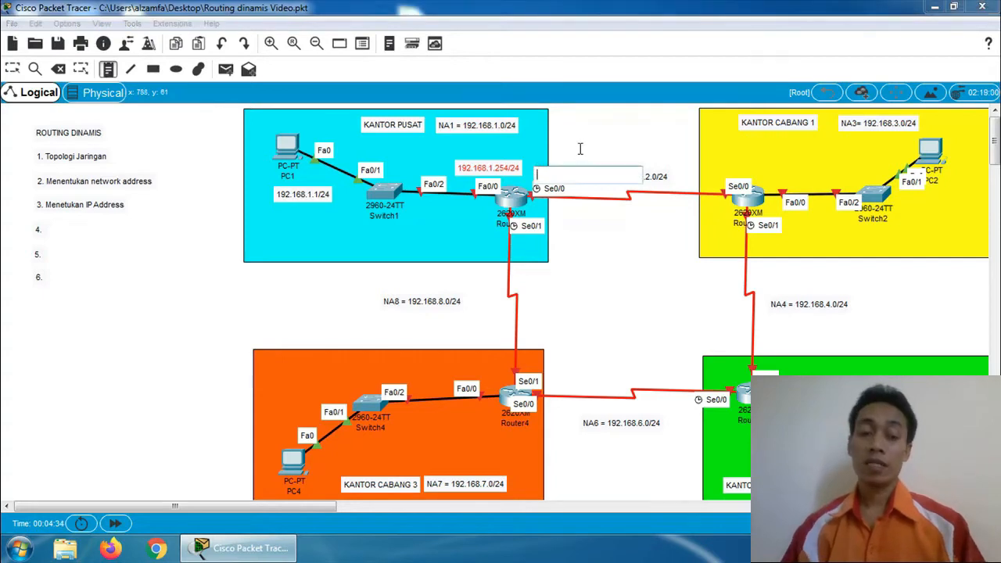
type("192.16")
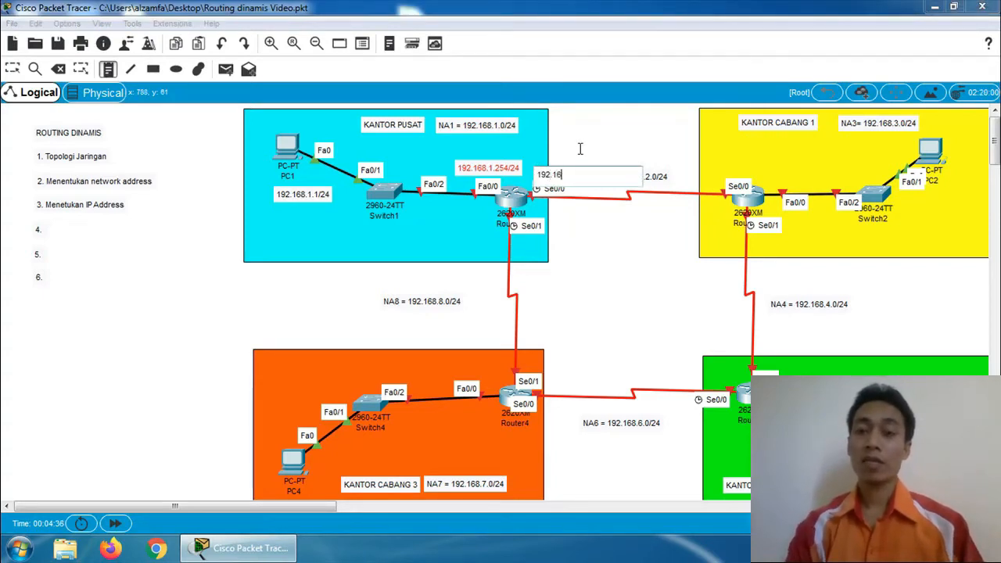
type("8.2")
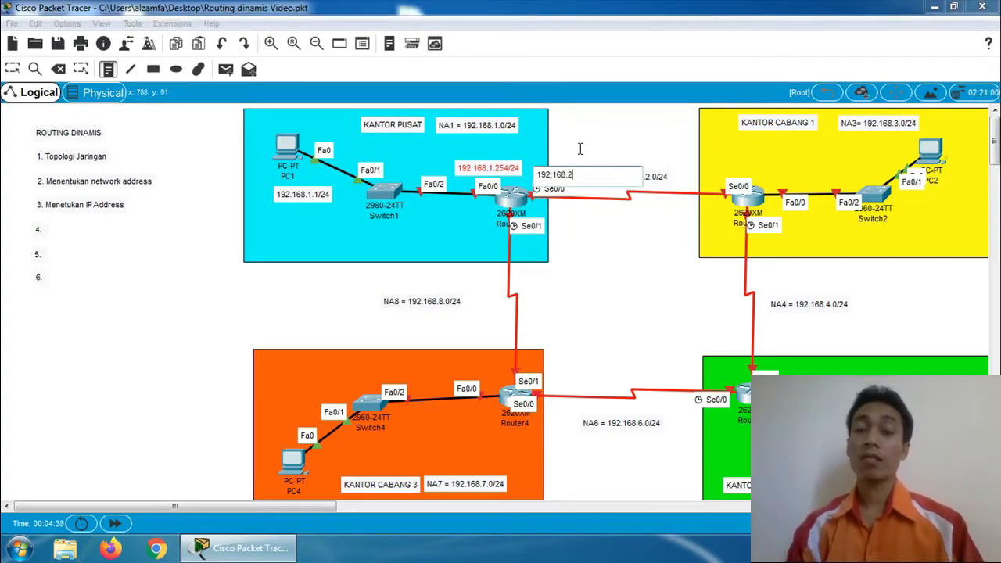
type(".1/")
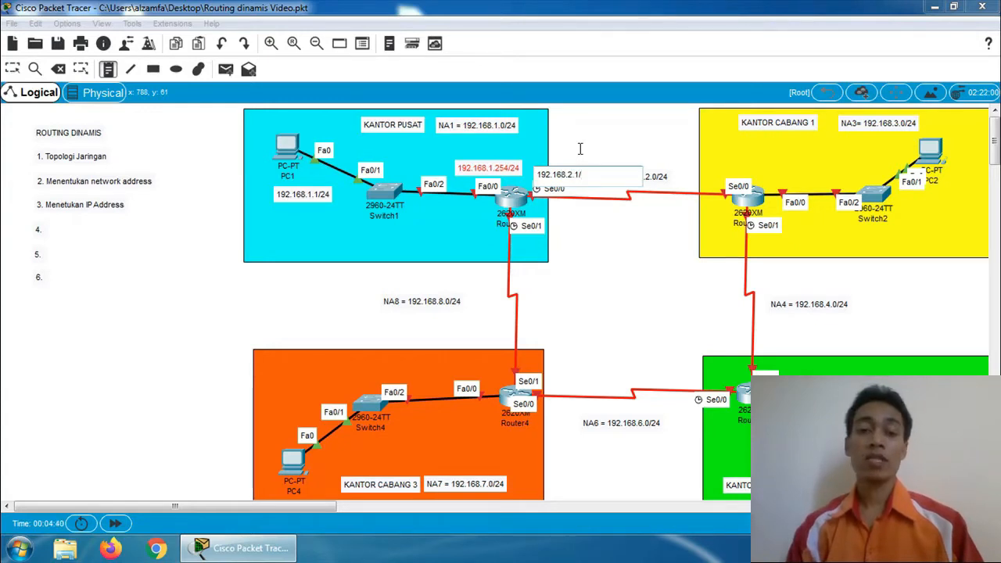
type("24")
left_click(601, 125)
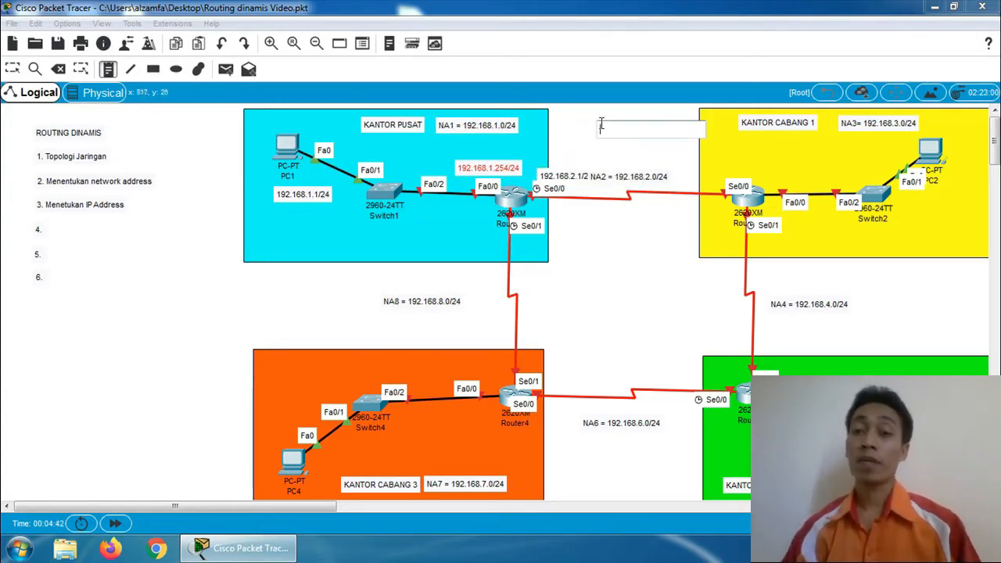
Add the note "192.168.2.2/24" beside the Se0/0 label of the KANTOR CABANG 1 router.
left_click(690, 186)
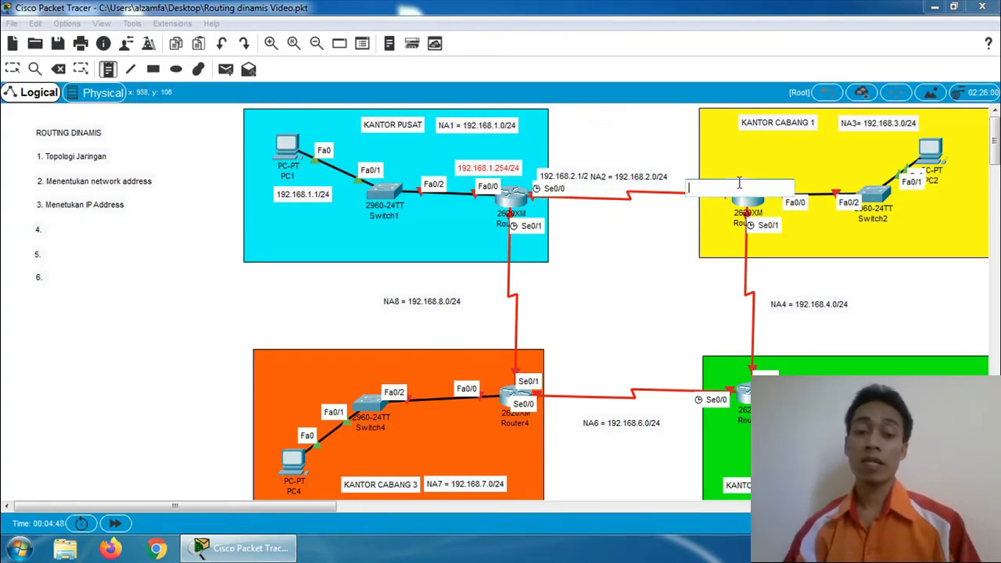
type("192.168.")
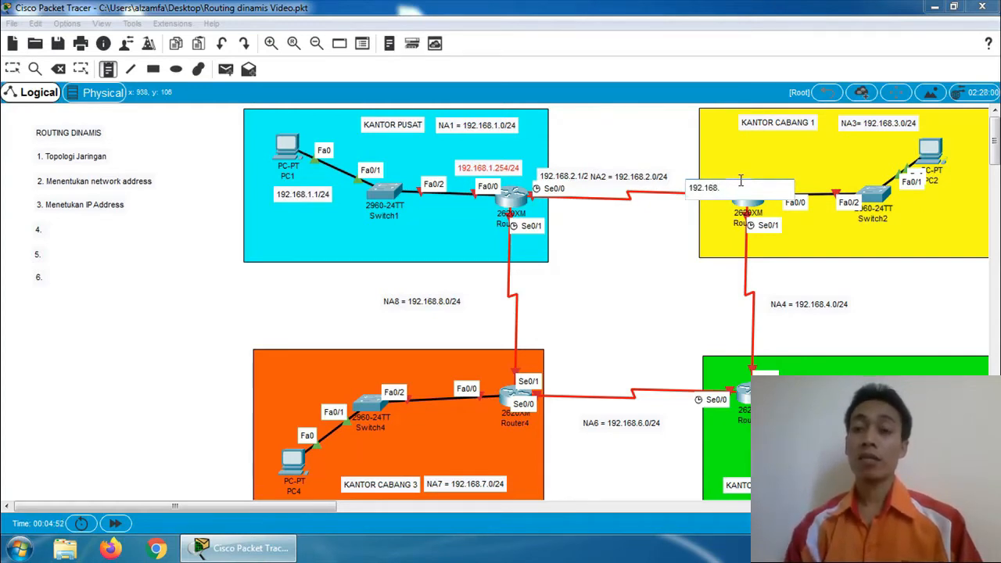
type("2.2/2")
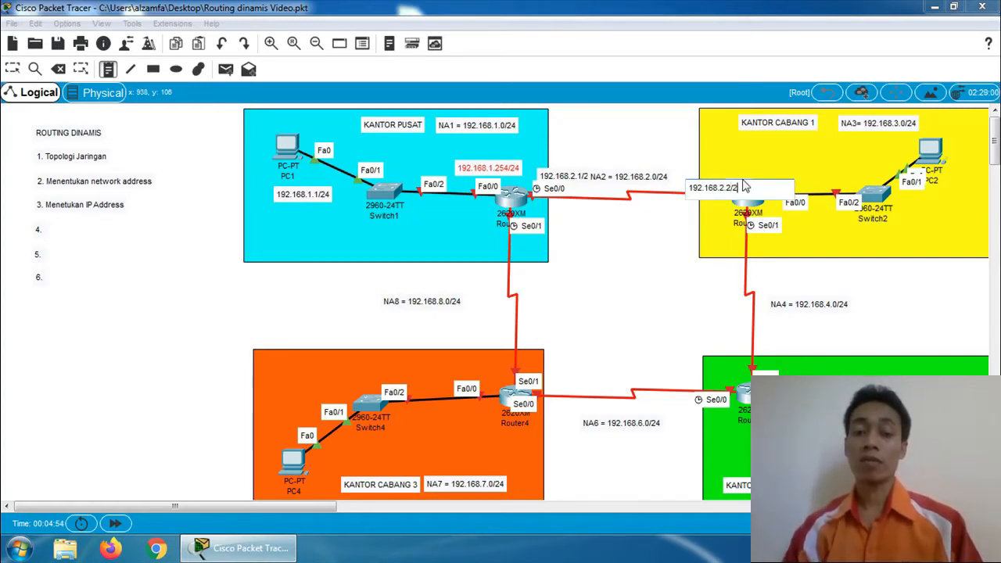
type("4")
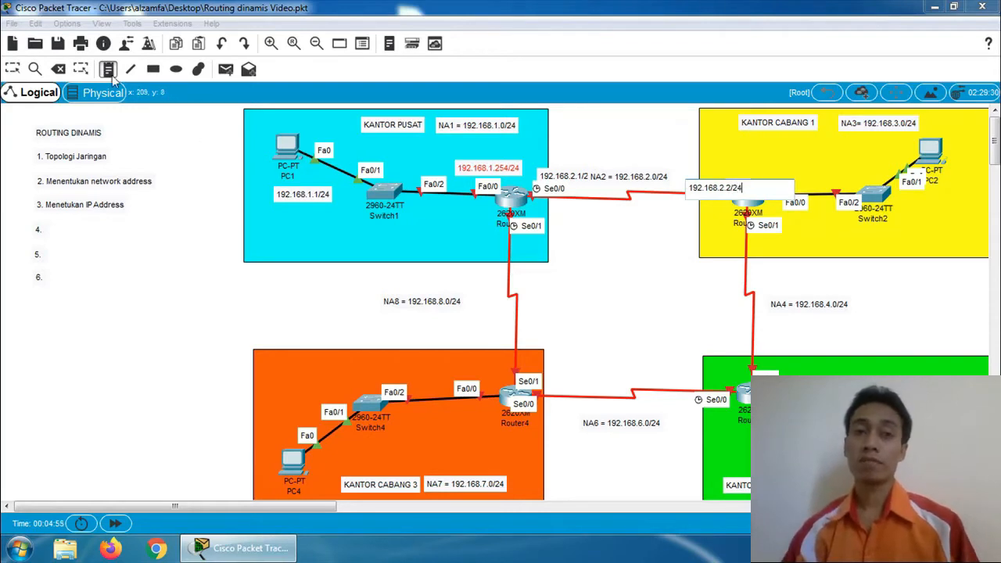
Move the 192.168.2.1/24 and 192.168.2.2/24 notes clear above their Se0/0 labels and the NA2 note below the serial link.
left_click(12, 69)
left_click_drag(561, 180, 556, 174)
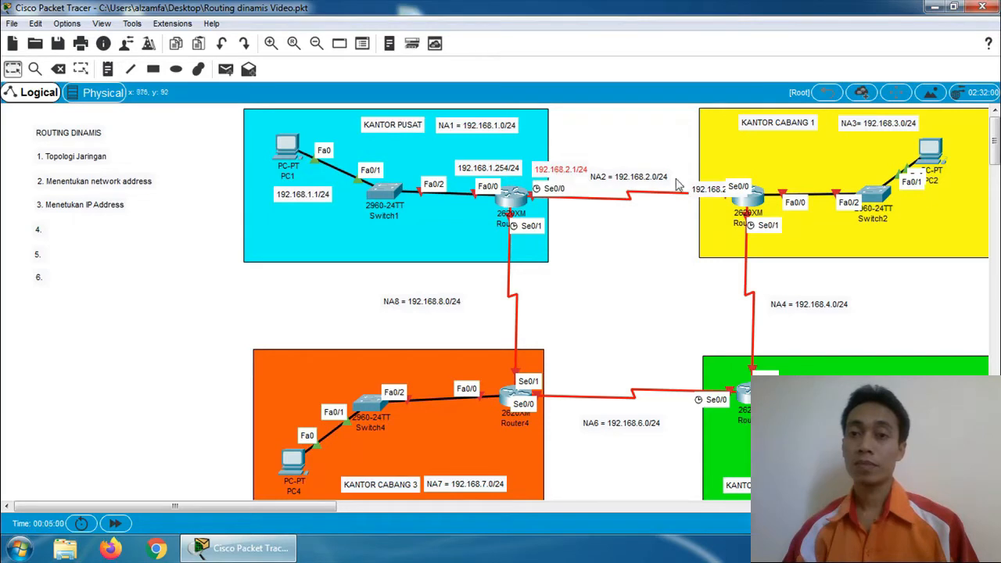
left_click_drag(698, 186, 617, 158)
mouse_move(620, 211)
left_mouse_down()
mouse_move(621, 226)
mouse_move(620, 216)
left_mouse_up()
left_click(629, 261)
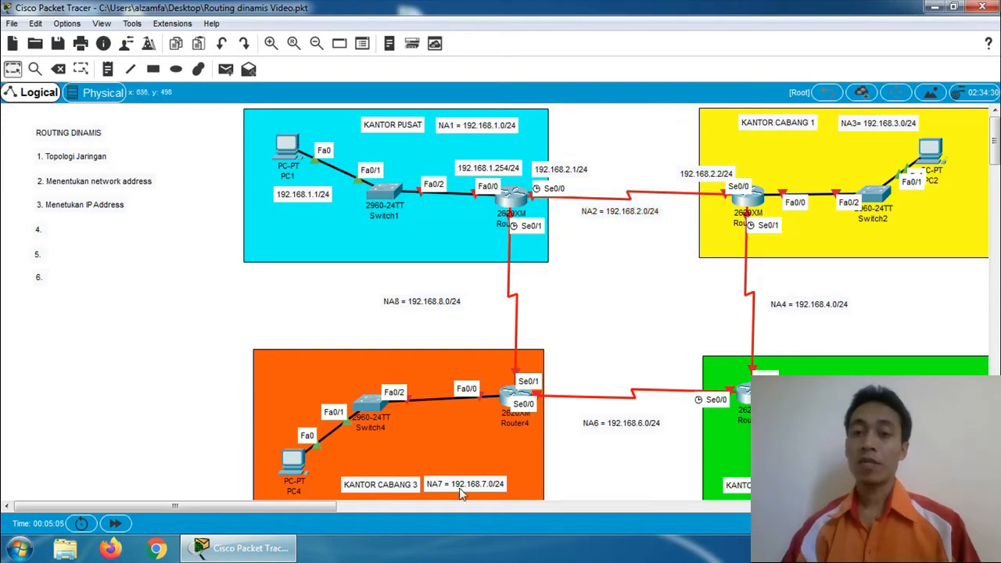
Add the note "192.168.3.1/24" below PC2 in the KANTOR CABANG 1 rectangle.
left_click_drag(314, 508, 344, 510)
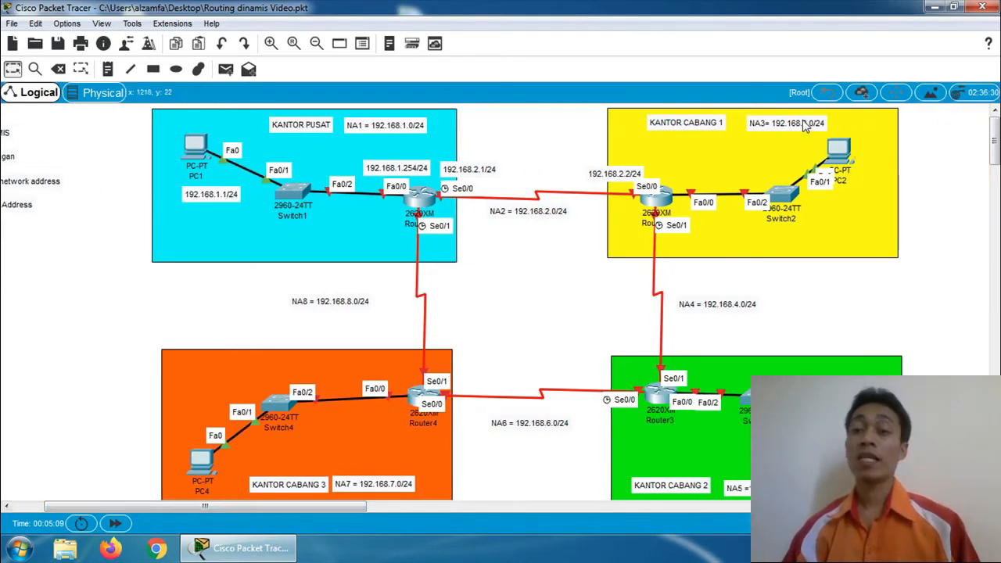
left_click(108, 68)
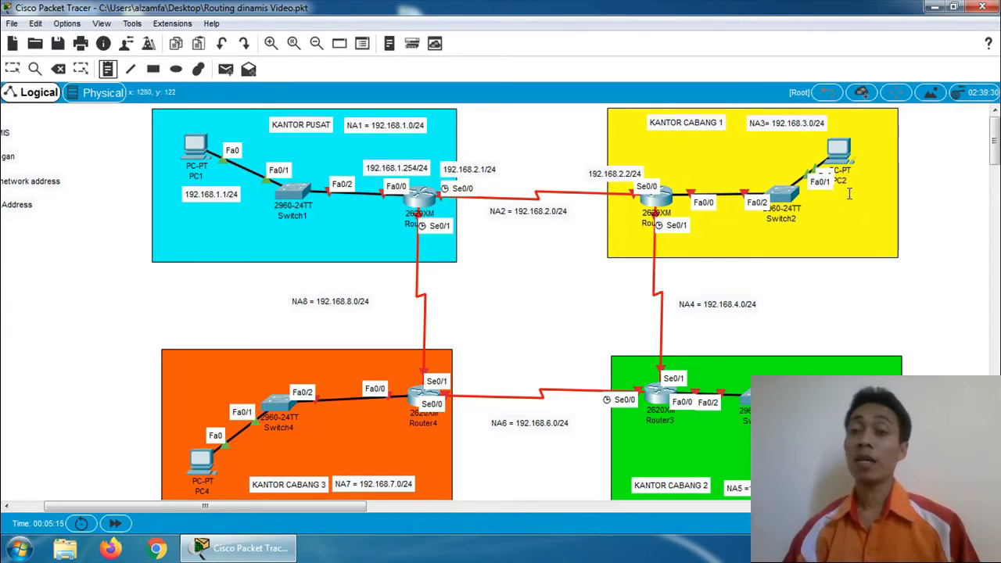
left_click(848, 194)
type("1")
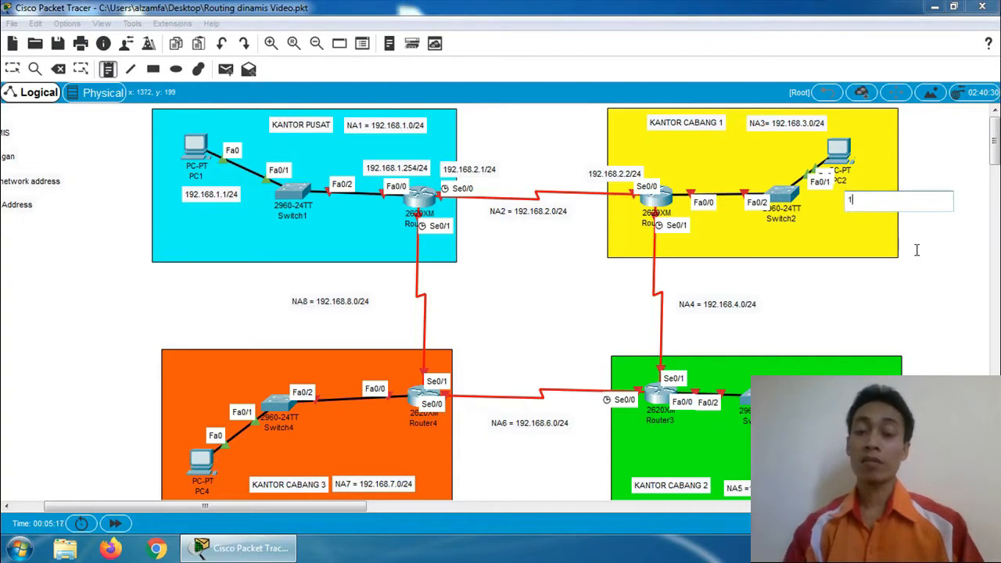
type("92.168")
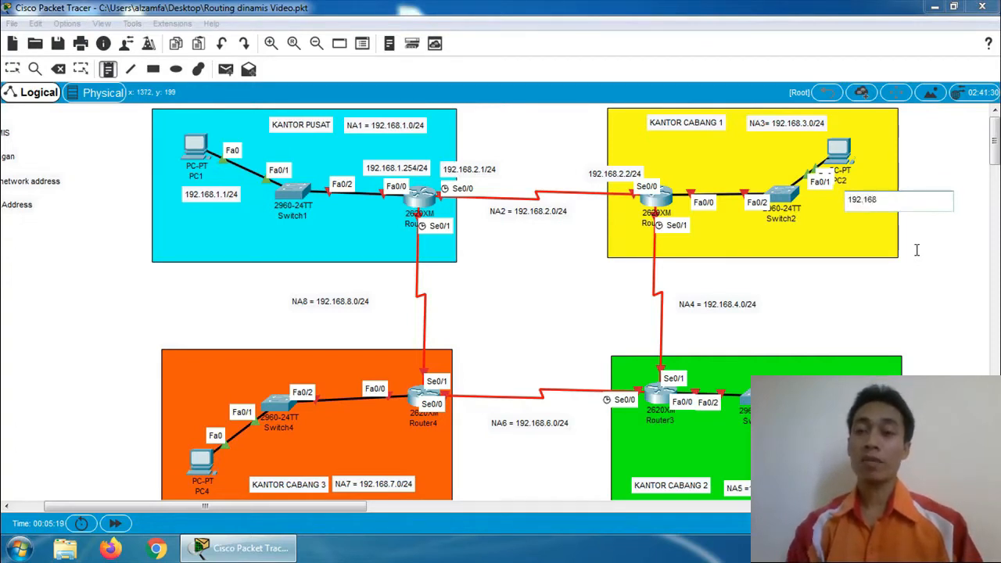
type(".")
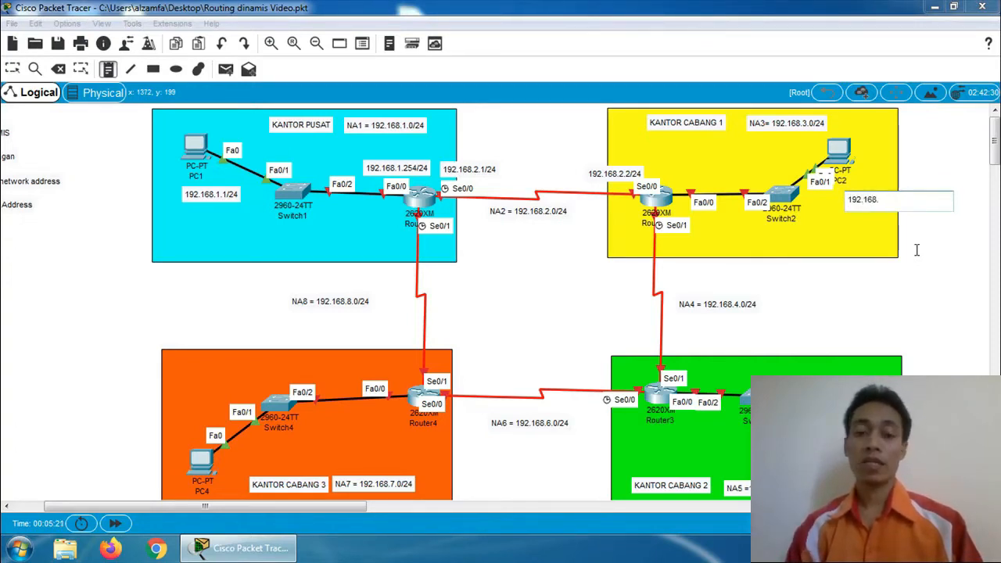
type("3.1/2")
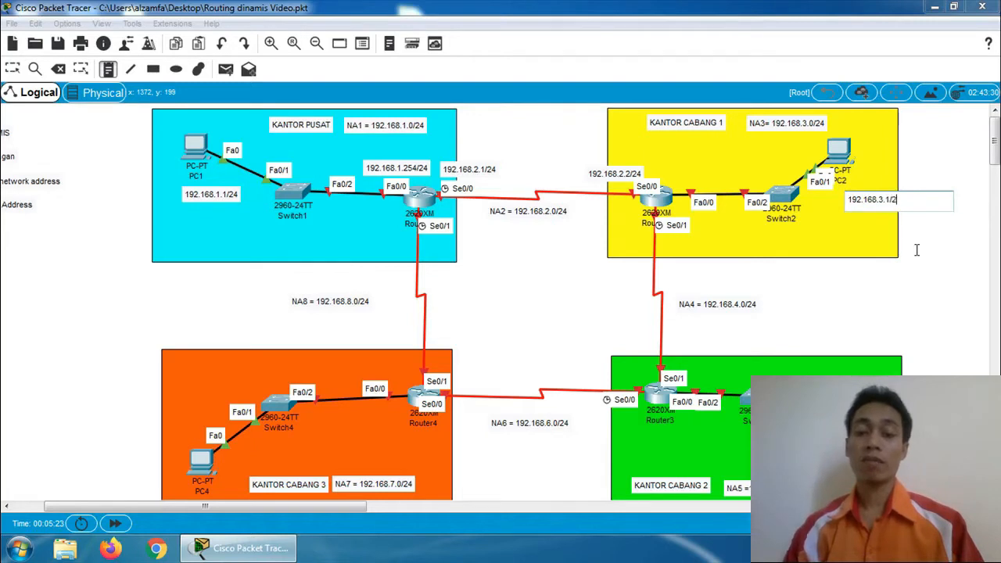
type("4")
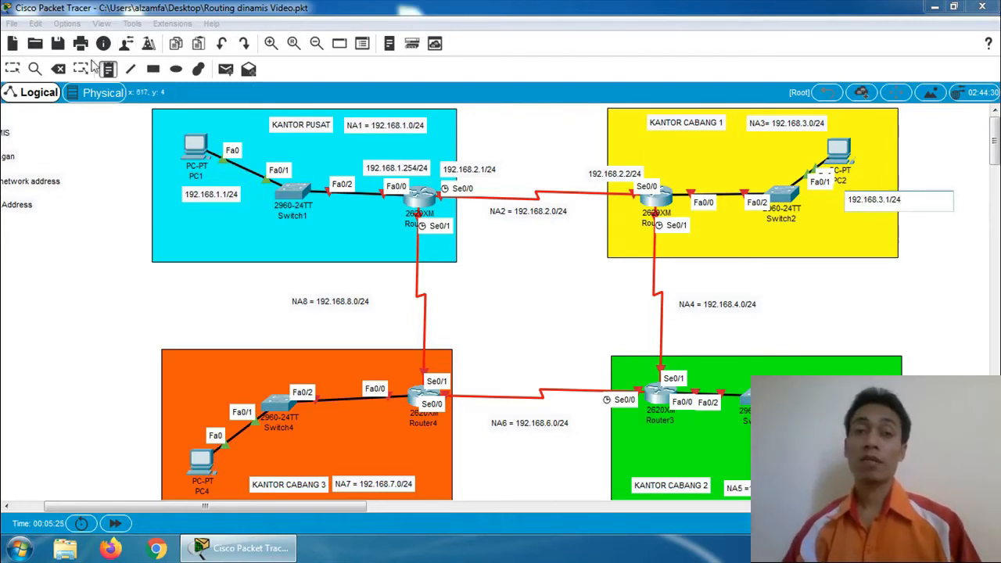
Add the note "192.168.3.254/24" above the Fa0/0 label of the KANTOR CABANG 1 router.
left_click(108, 69)
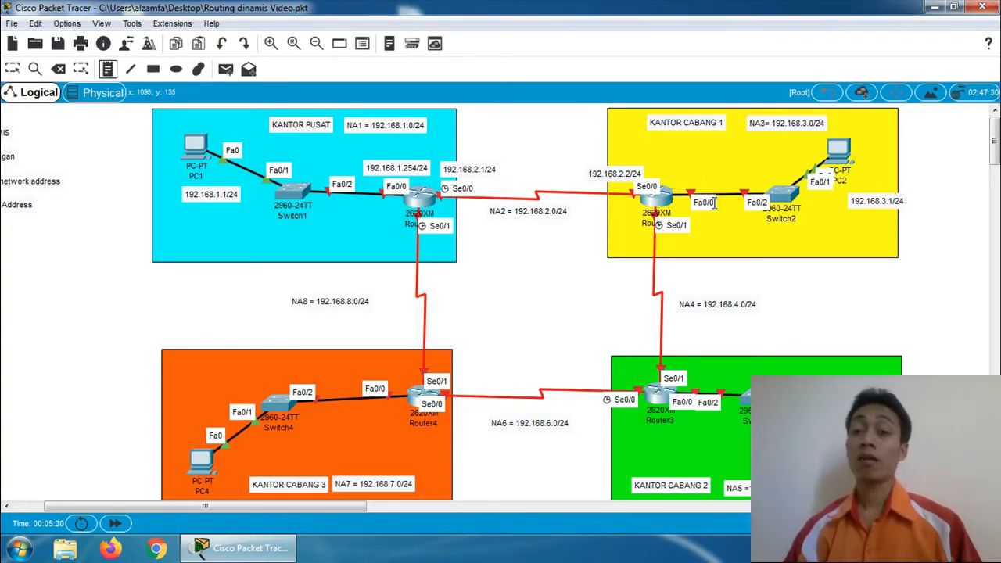
left_click(688, 178)
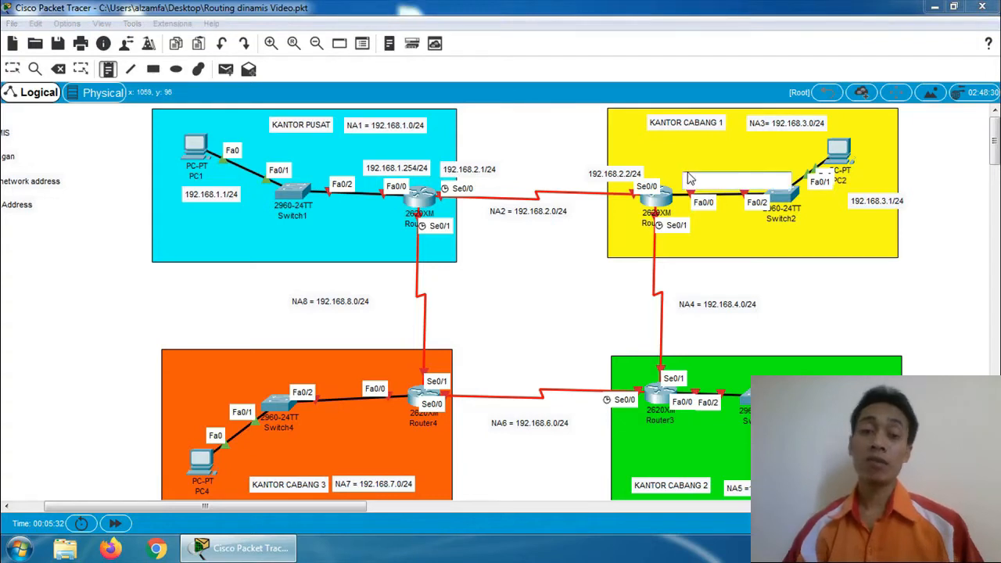
type("NA")
type(".168")
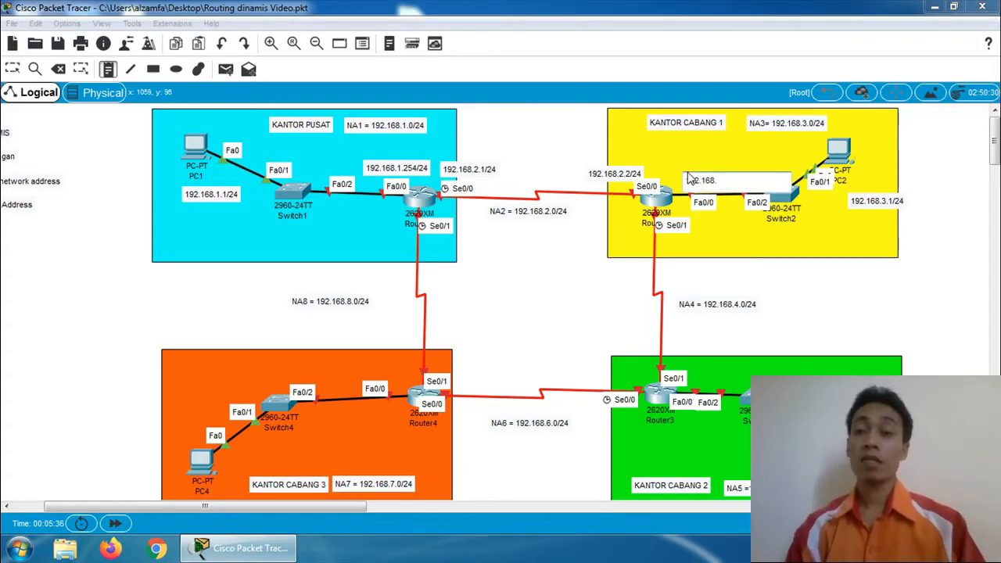
type(".3.25")
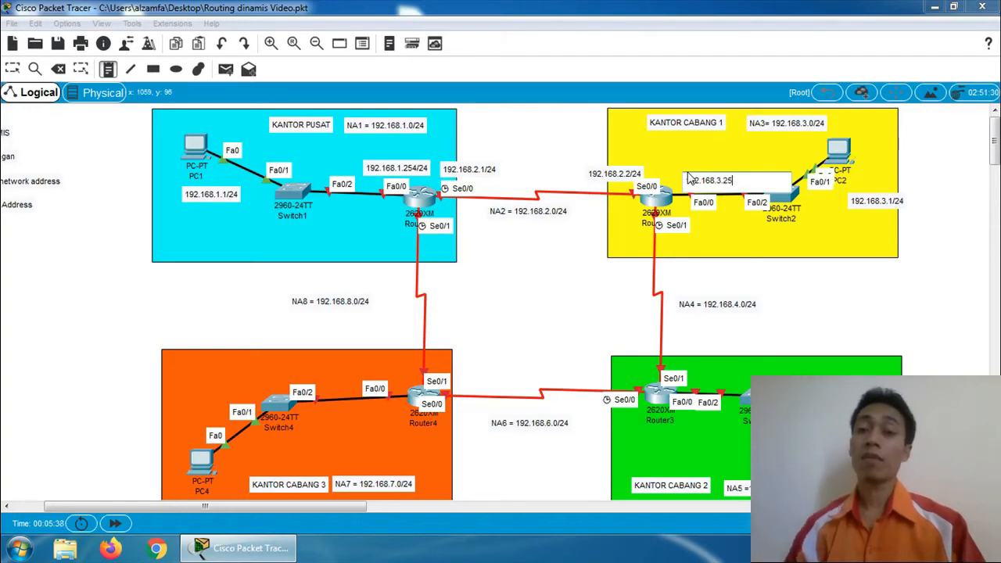
type("4/24")
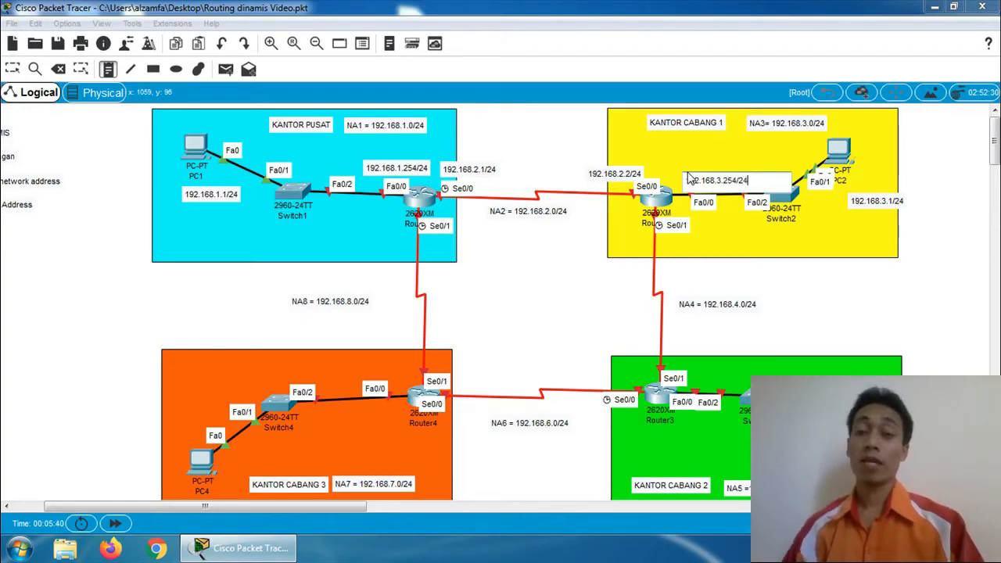
Shift the 192.168.3.254/24 note slightly left and move the 192.168.3.1/24 note fully inside the KANTOR CABANG 1 rectangle.
left_click(13, 69)
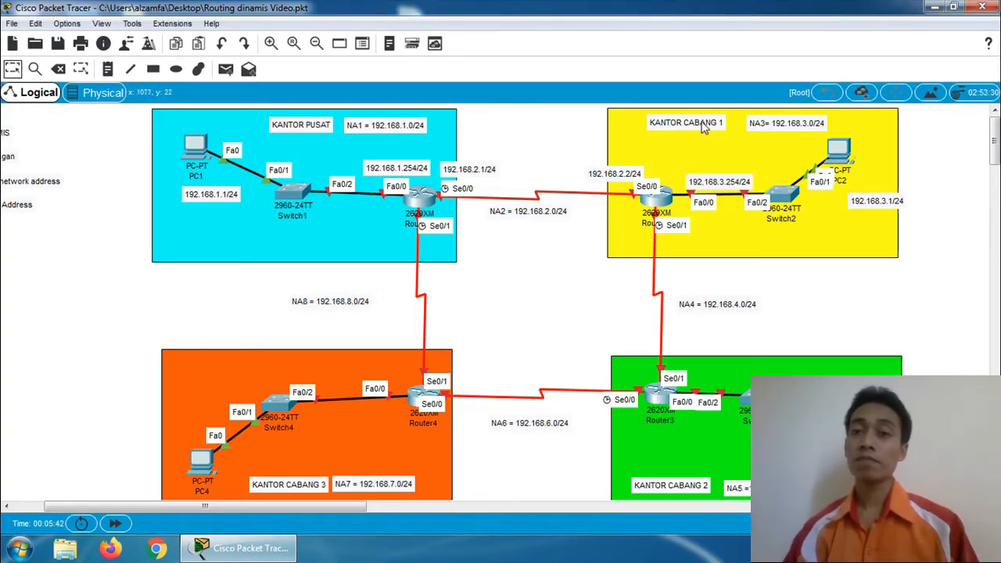
left_click_drag(702, 180, 689, 180)
left_click_drag(870, 205, 851, 203)
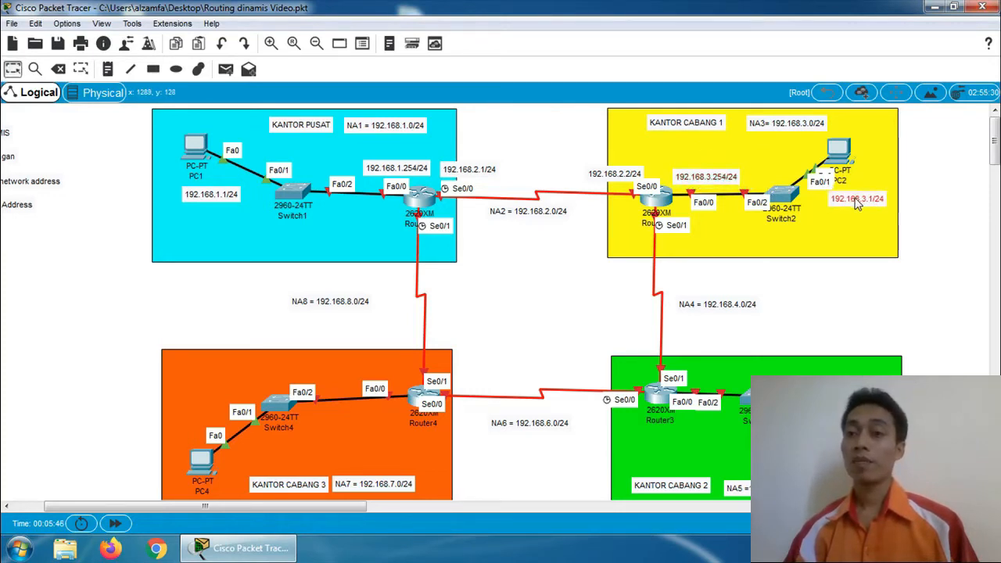
left_click(952, 246)
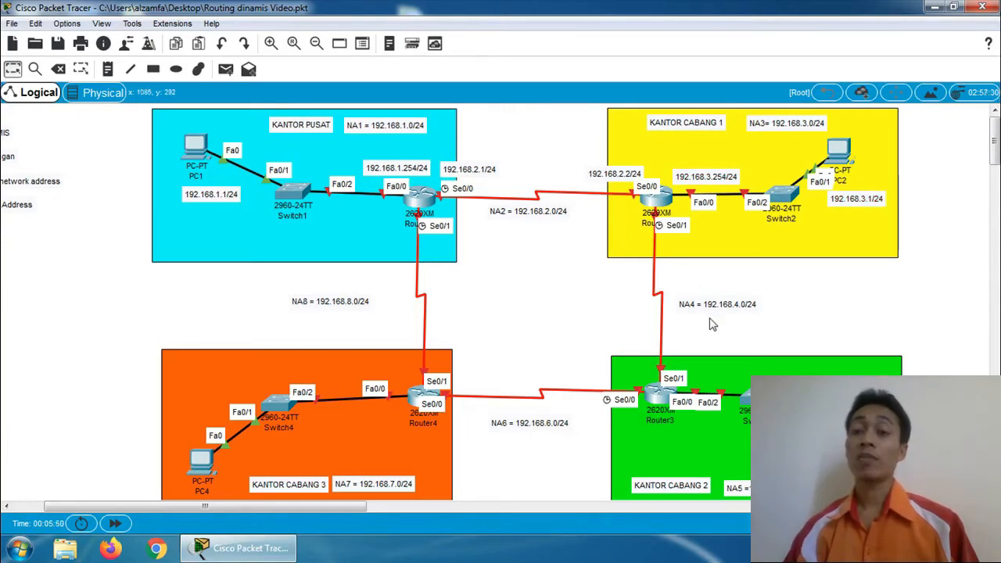
Add the note "192.168.4.1/24" below the Se0/1 label of the KANTOR CABANG 1 router.
left_click(108, 70)
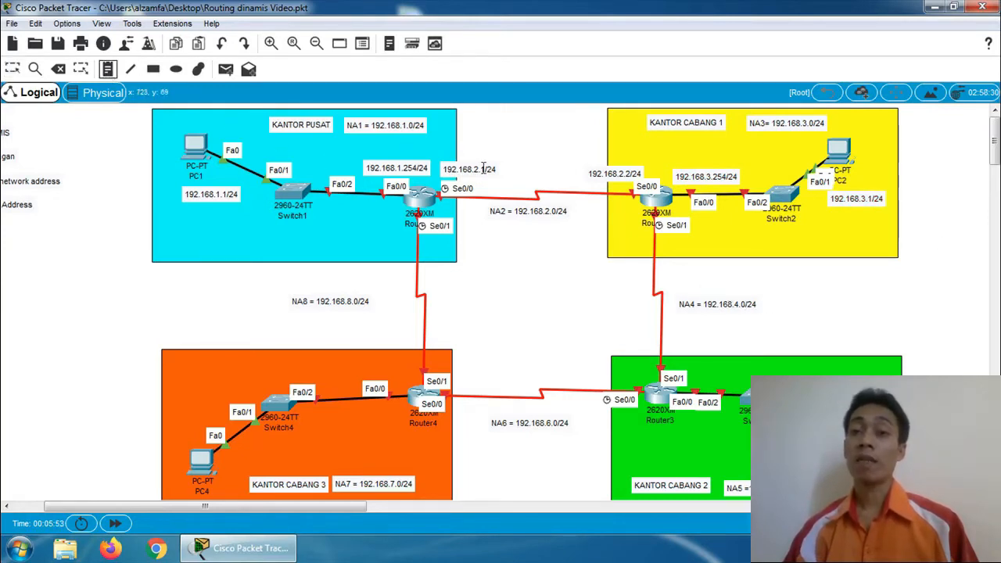
left_click(664, 240)
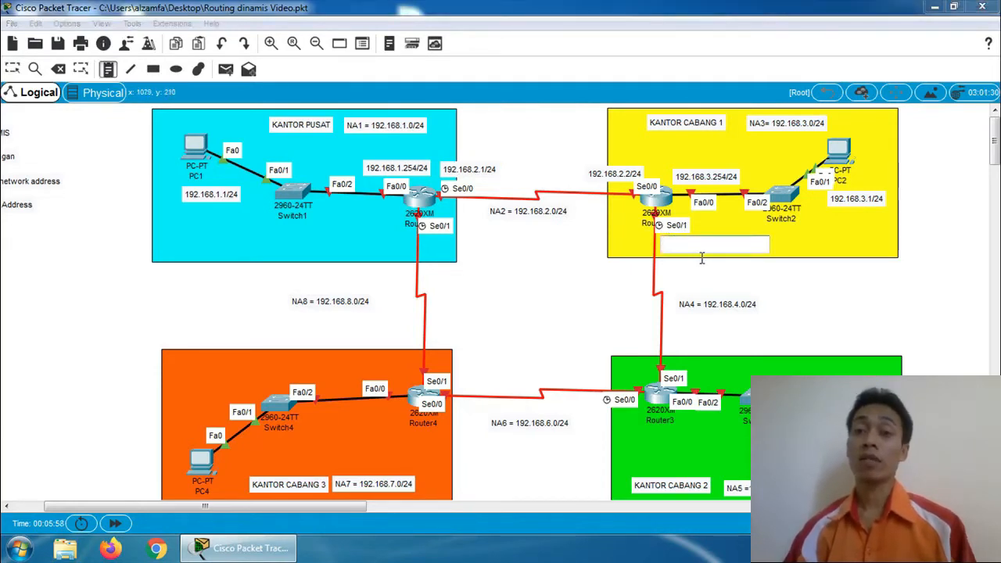
type("192")
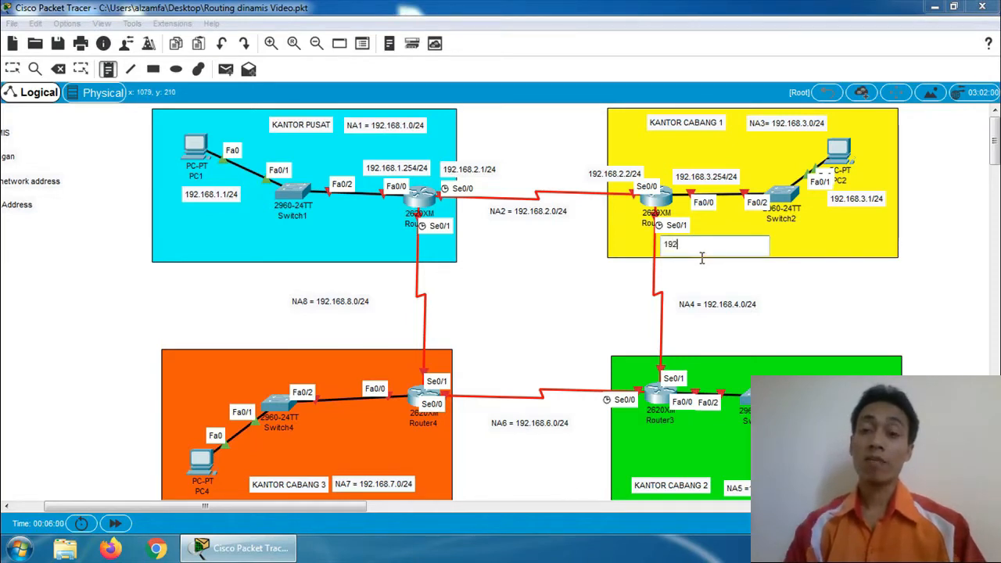
type(".168.4.")
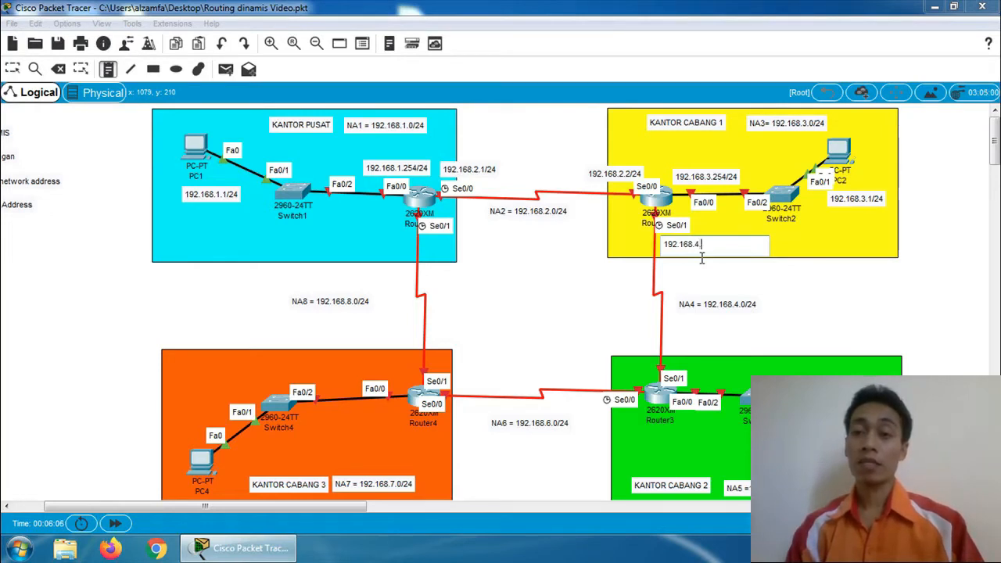
type("1/24")
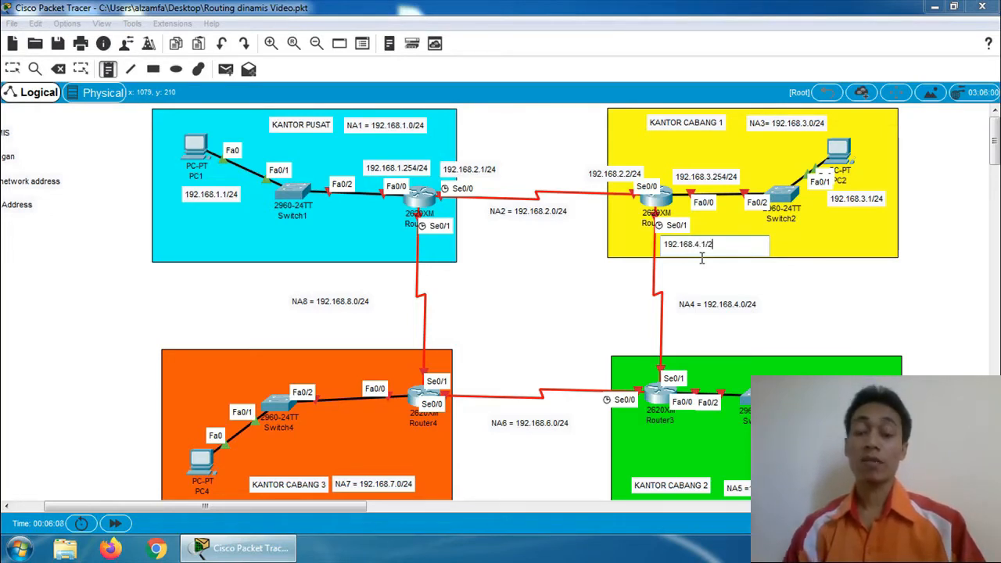
Add the note "192.168.4.2/24" above the Se0/1 label of Router3 and nudge it clear of the serial link.
left_click(668, 346)
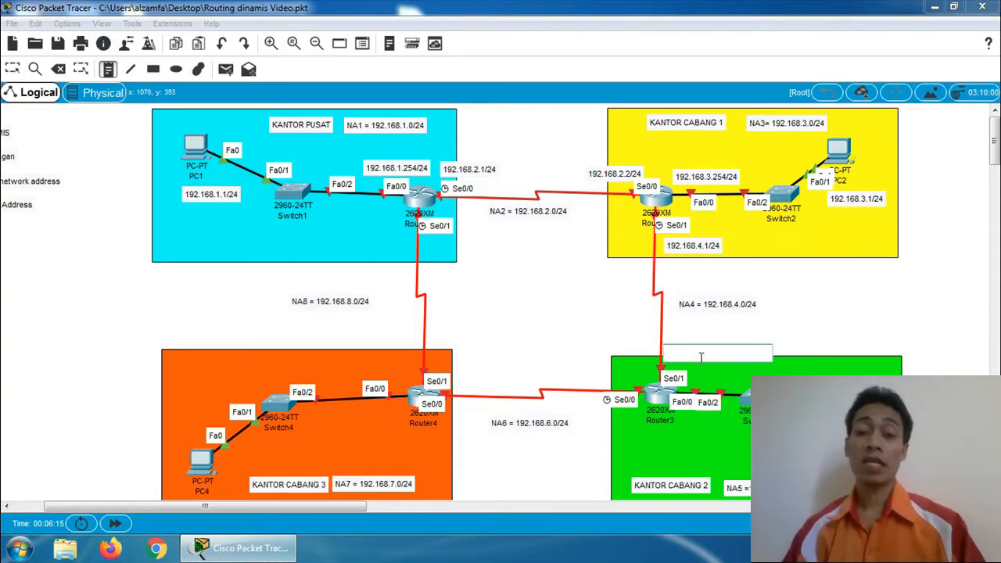
type("192")
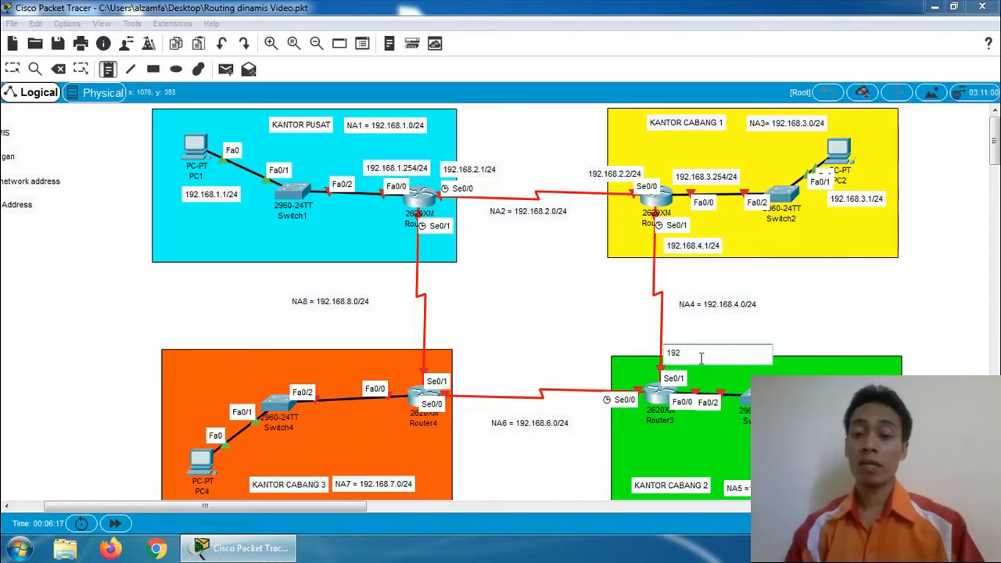
type(".168.4")
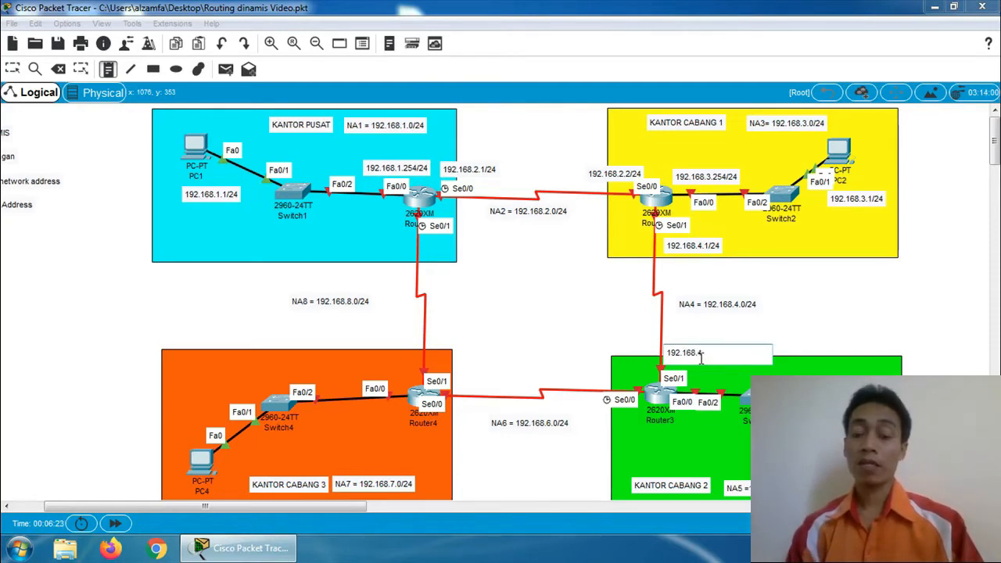
type(".2/24")
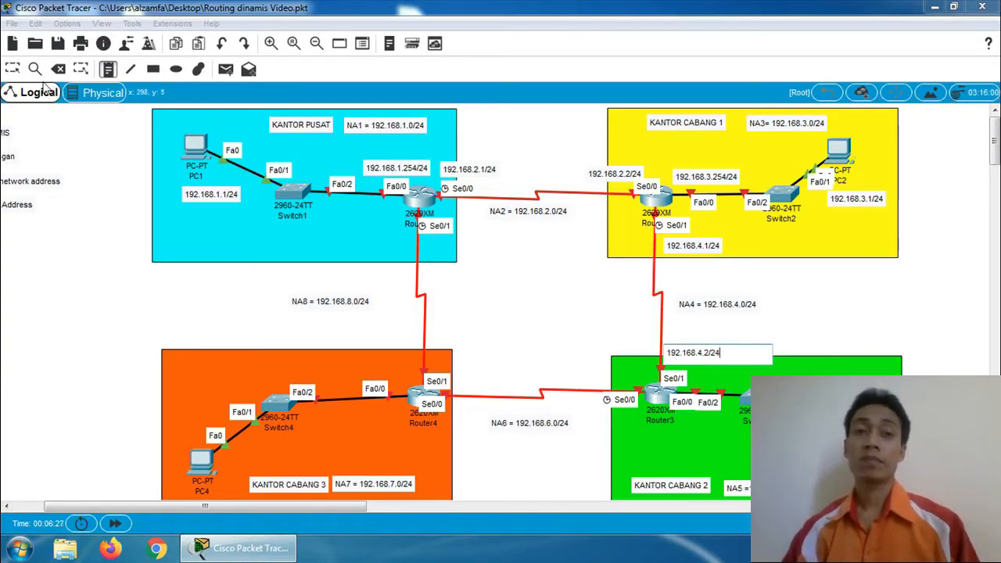
left_click(17, 77)
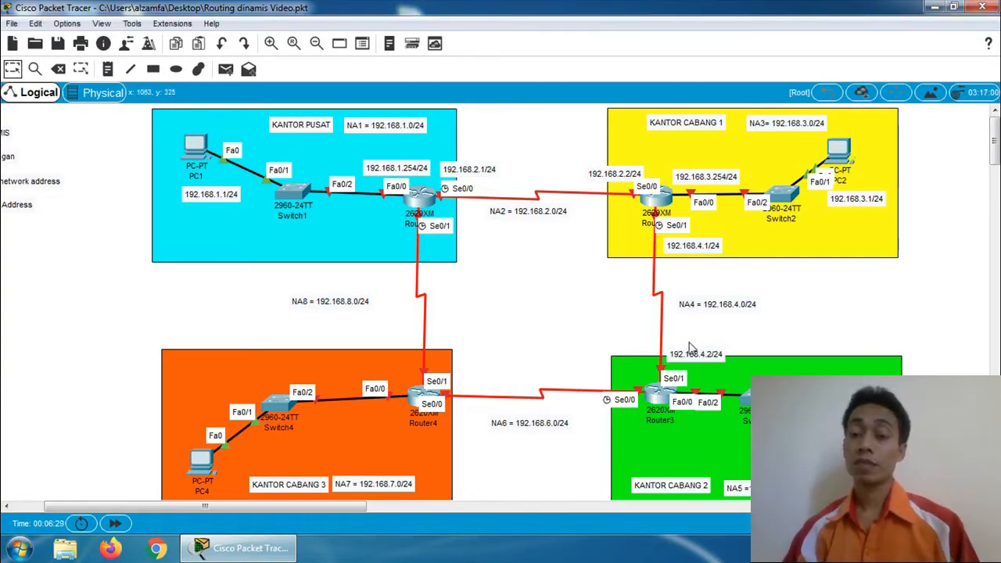
left_click_drag(685, 354, 690, 358)
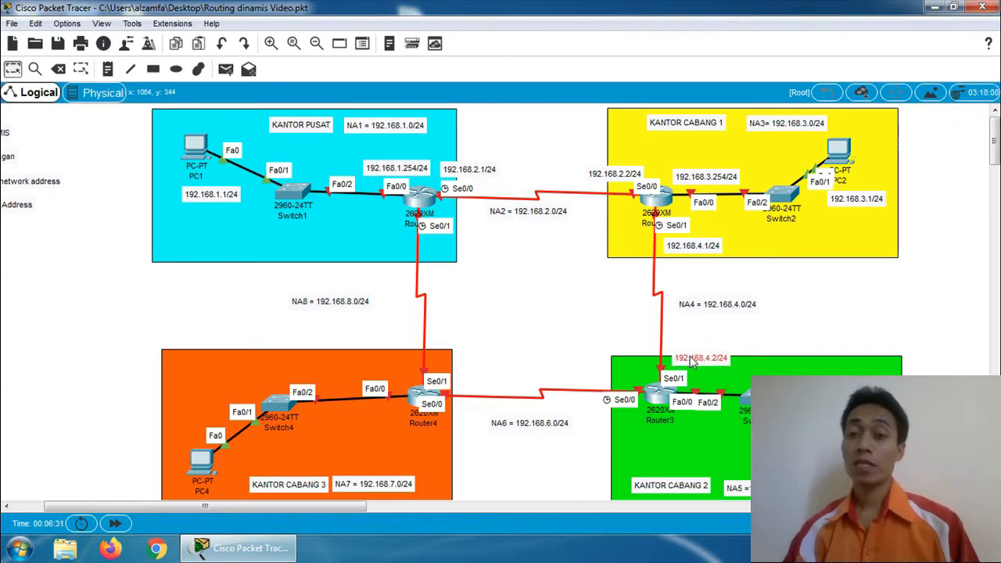
Add the note "192.168.5.1/24" below PC3 in the KANTOR CABANG 2 rectangle.
scroll(942, 222, "down", 3)
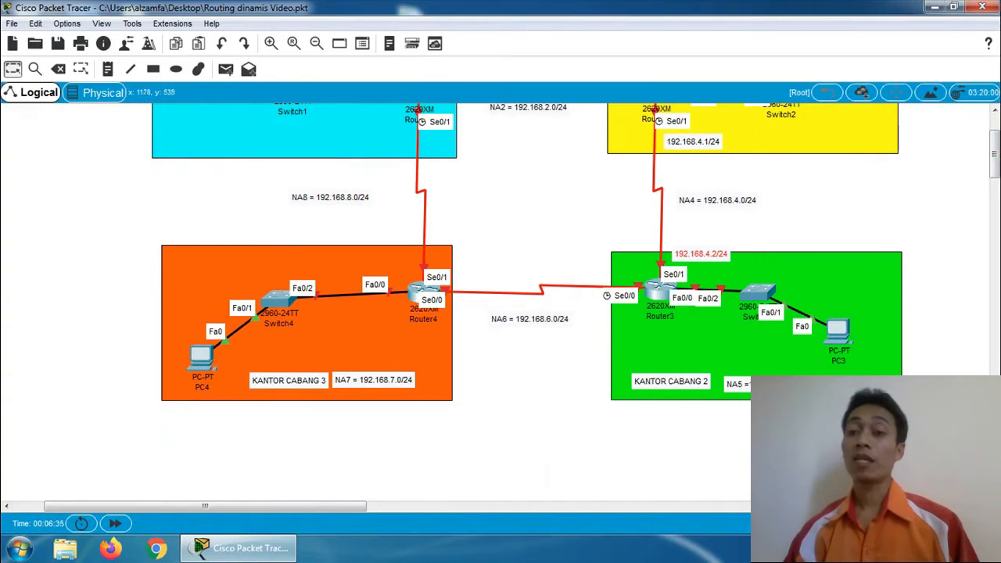
left_click(107, 69)
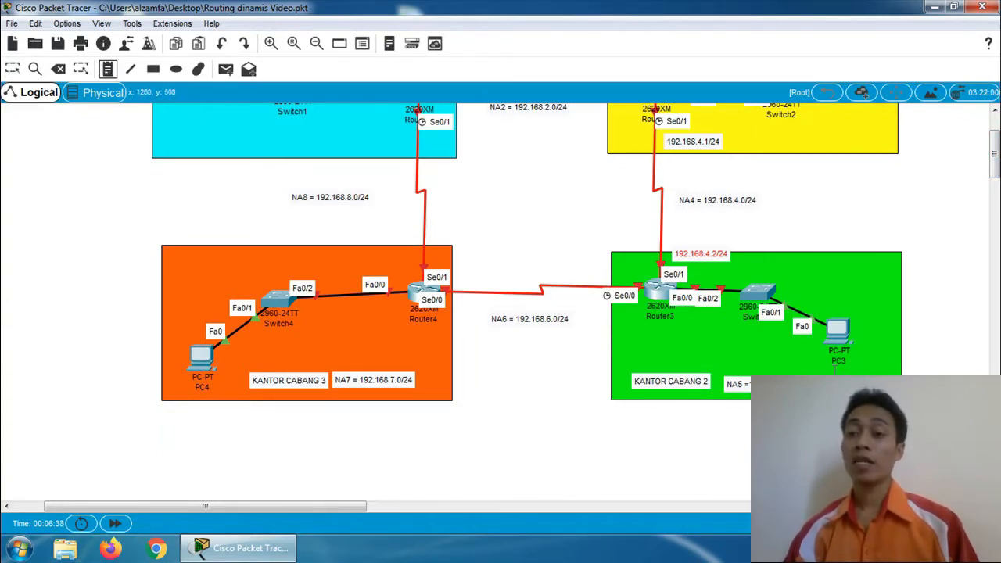
left_click(834, 371)
type("19")
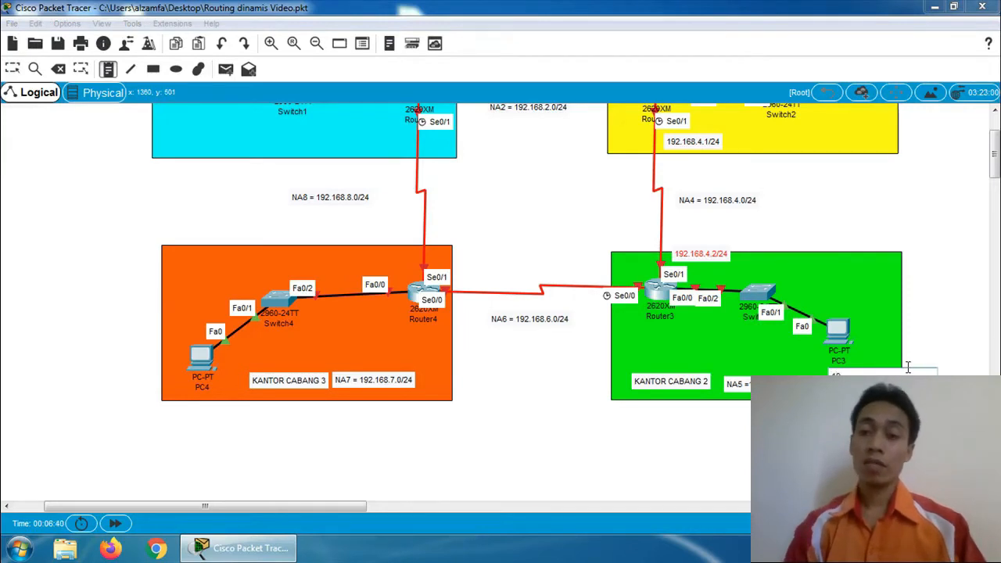
type("2.168")
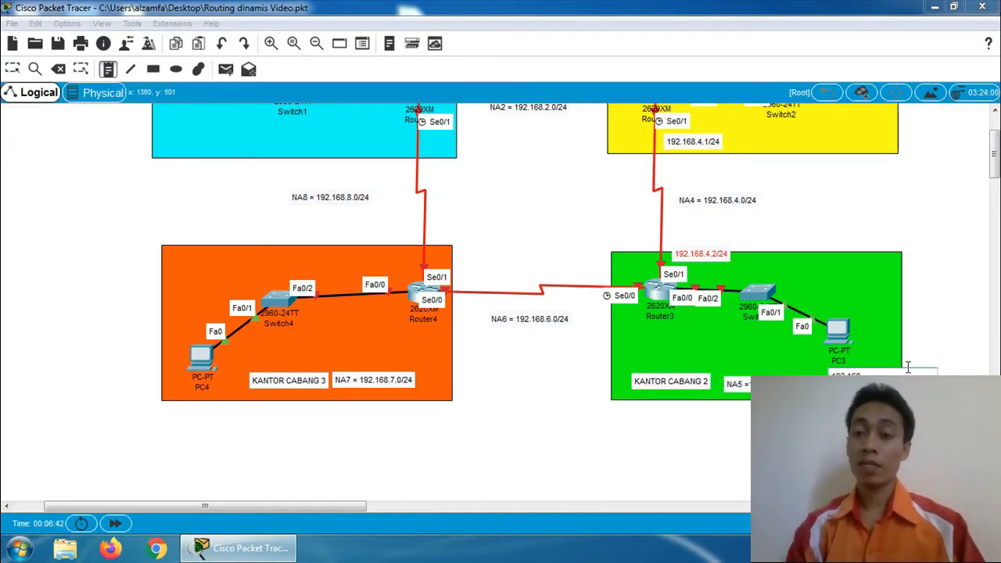
type(".5")
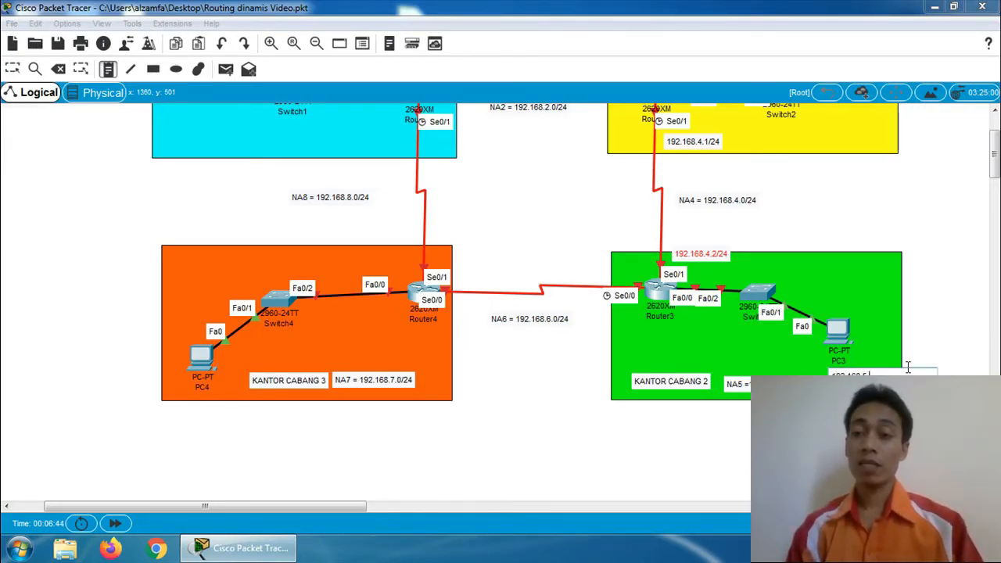
type(".1/24")
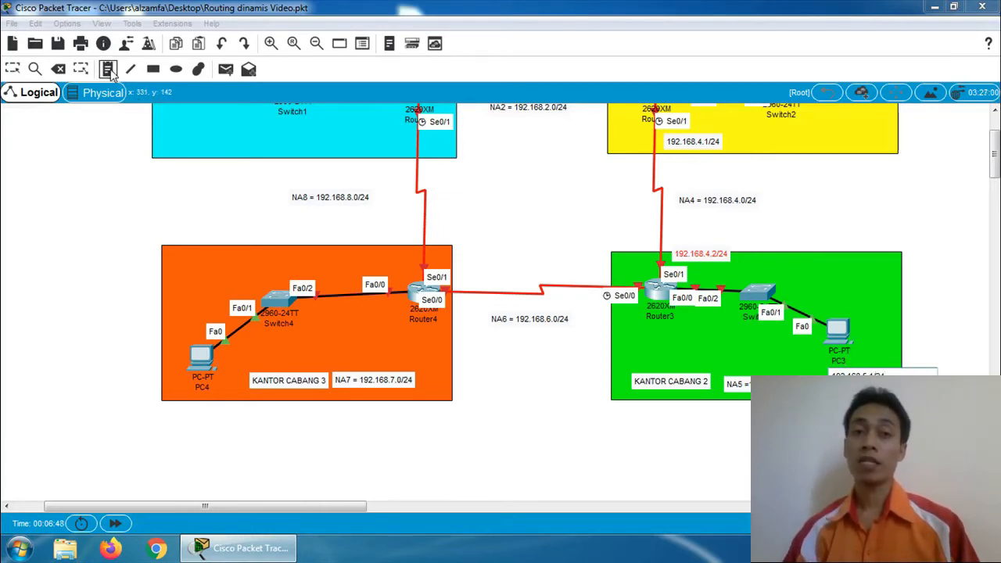
left_click(510, 214)
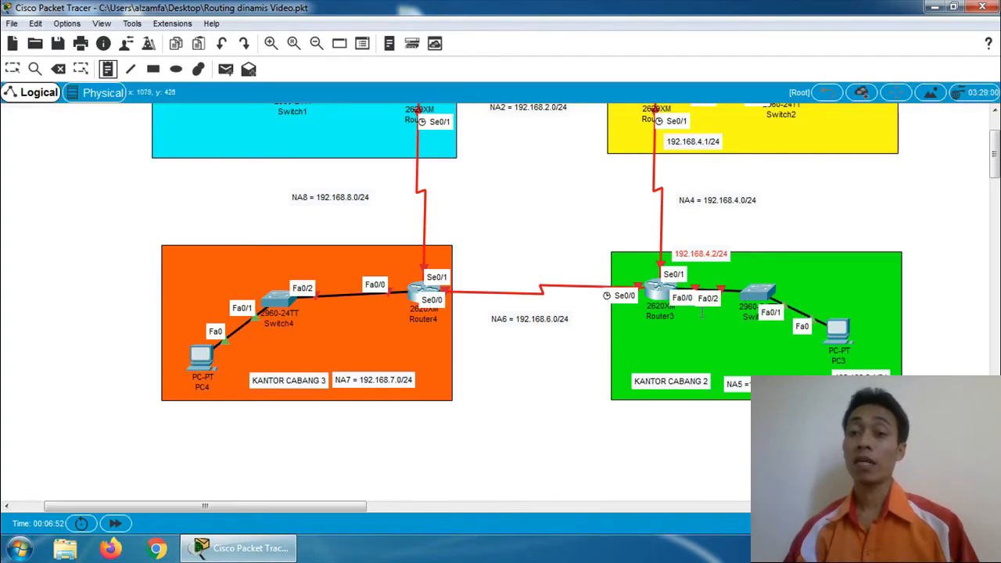
Add the note "192.168.5.254/24" below the Fa0/0 label of Router3 and shift it slightly left, clear of the Fa0/1 label.
left_click(702, 312)
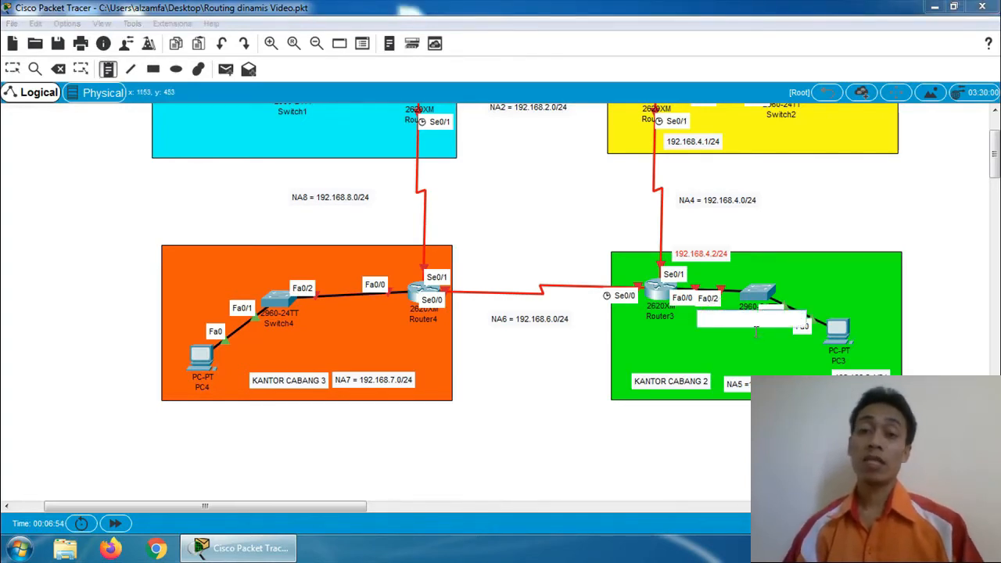
type("192")
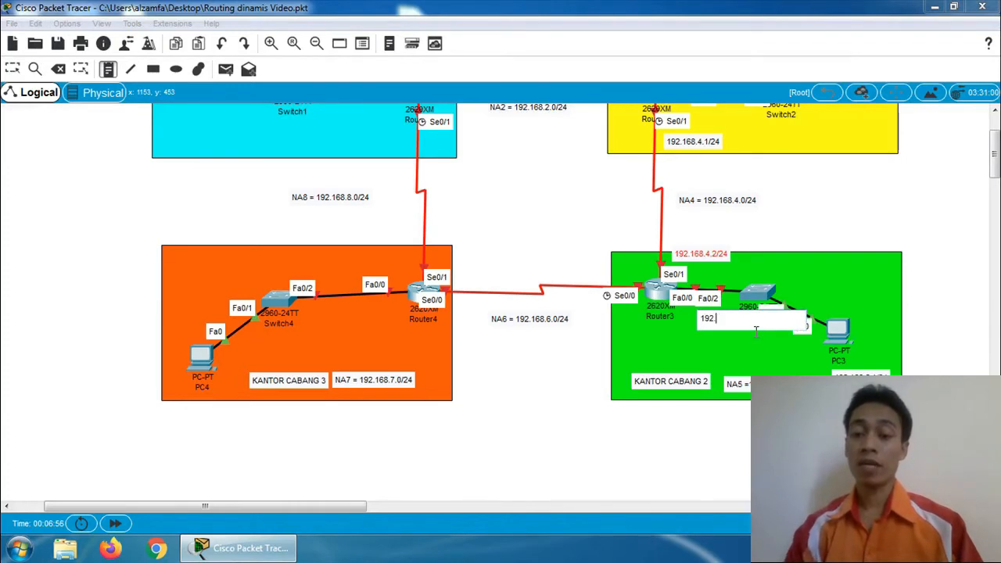
type(".168")
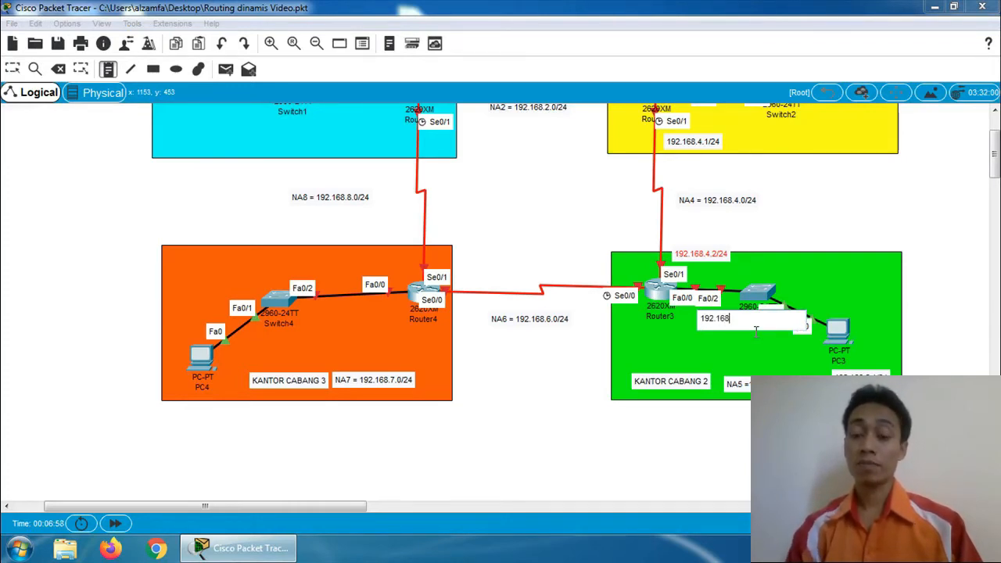
type(".5")
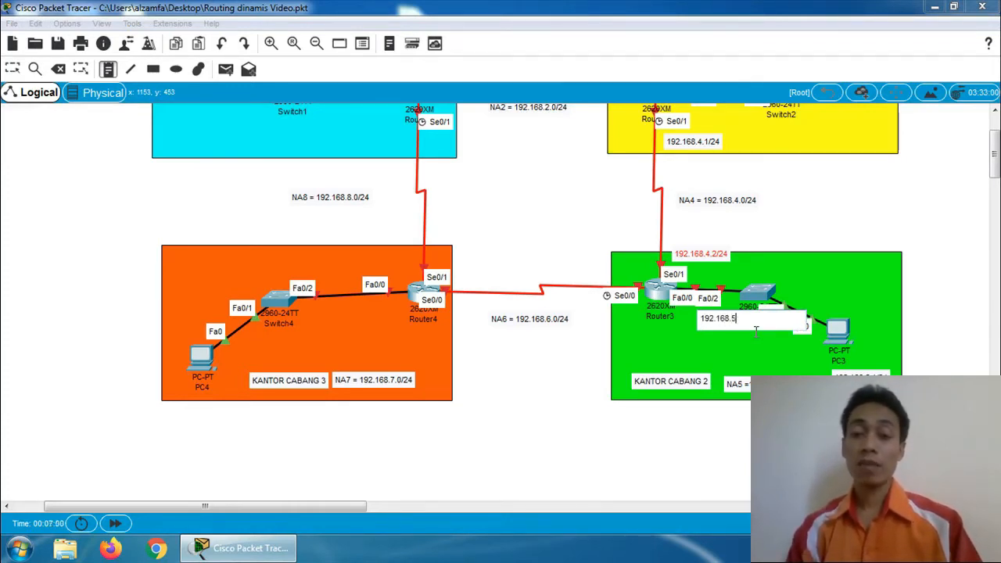
type(".25")
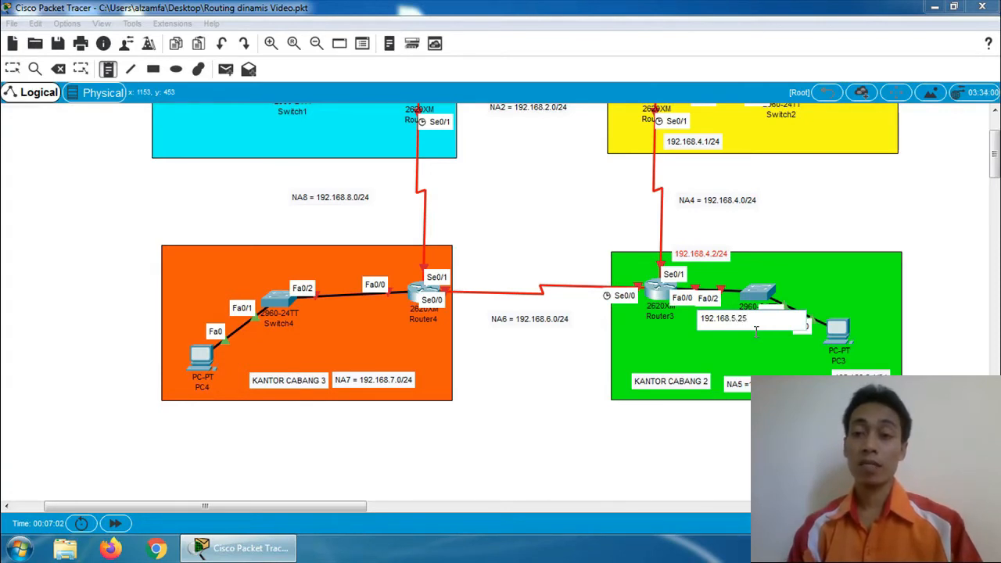
type("4/24")
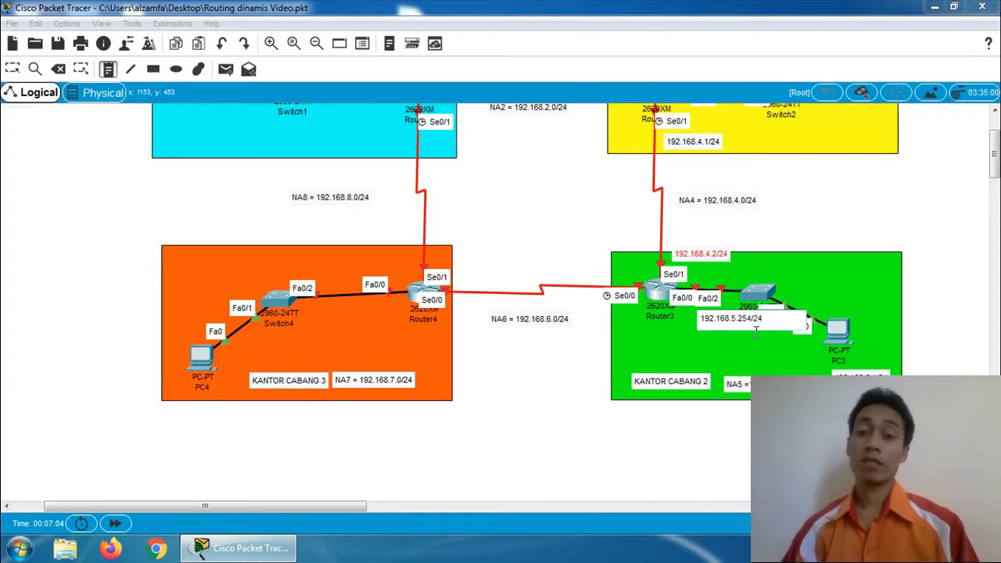
left_click(13, 67)
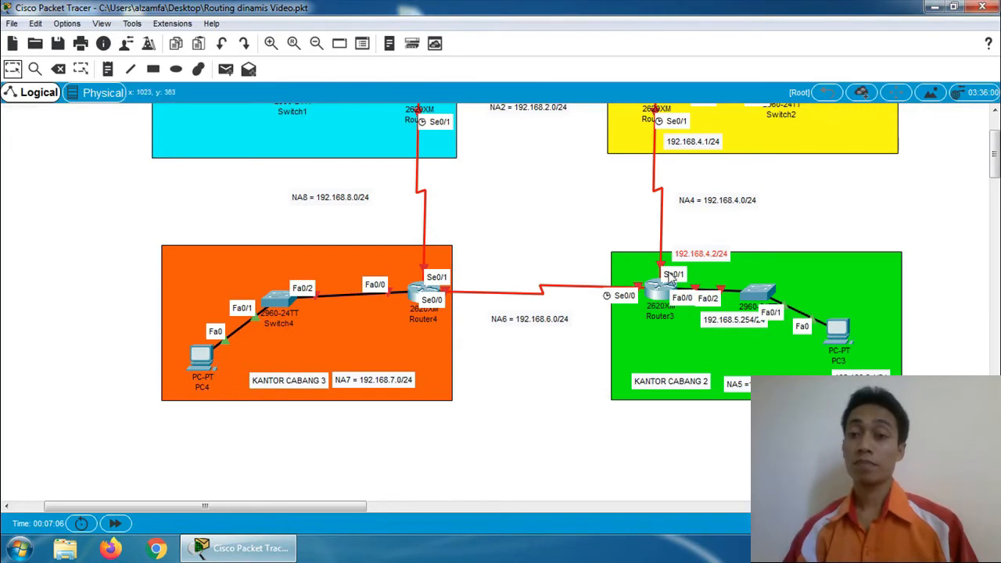
left_click_drag(721, 325, 709, 324)
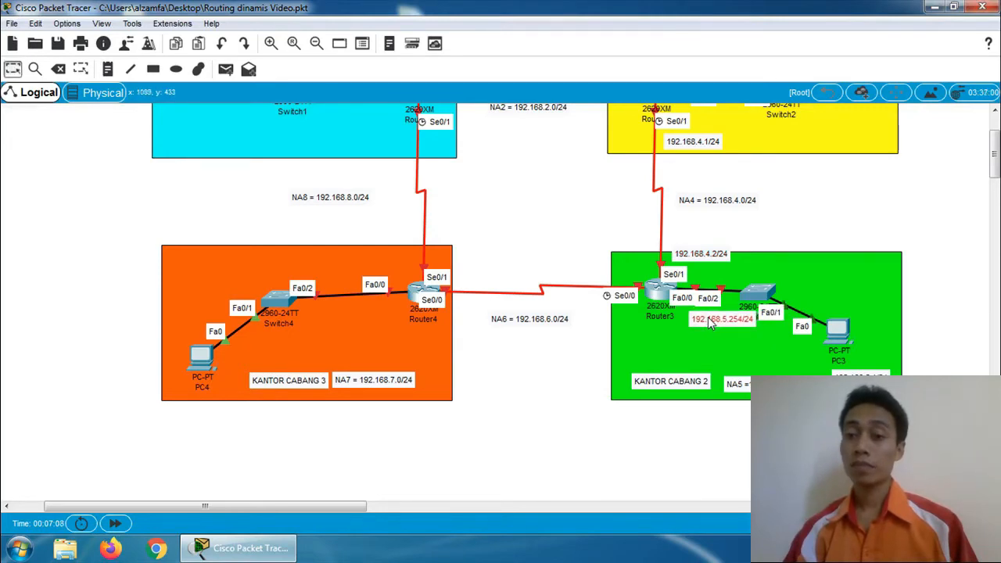
left_click(886, 216)
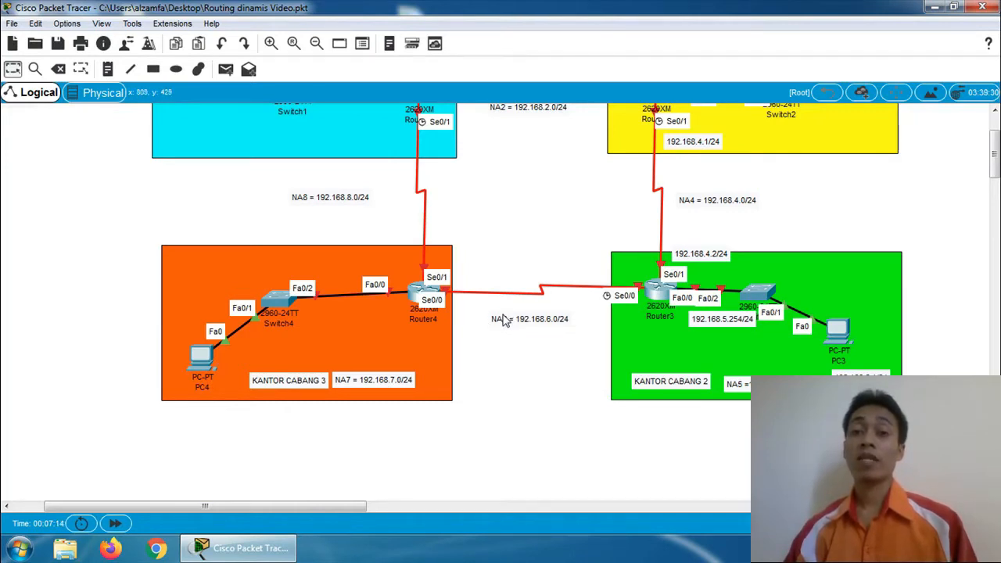
Add the note "192.168.6.1/24" above the Se0/0 label of Router3 and shift it slightly up and left.
left_click(107, 69)
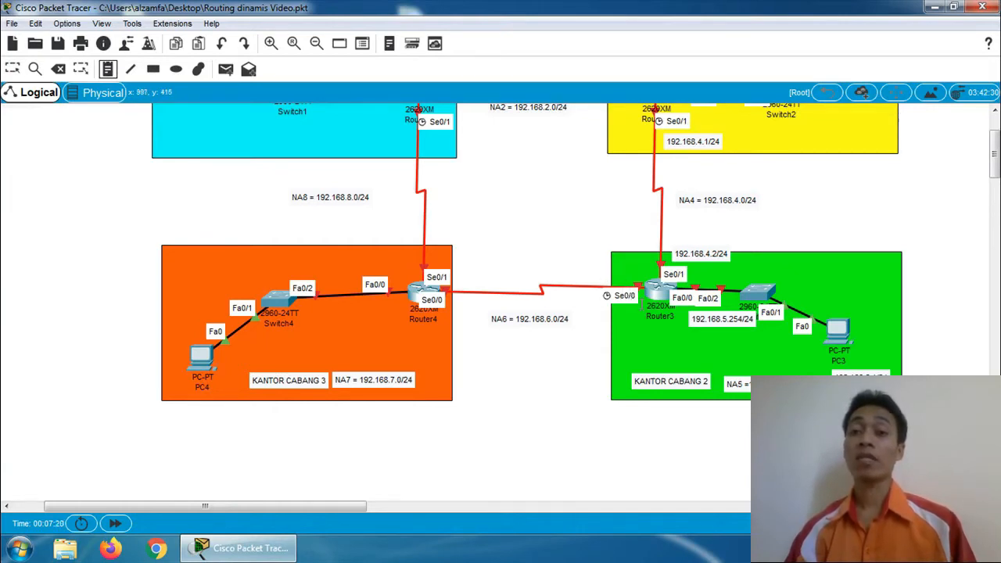
left_click(594, 268)
type("19")
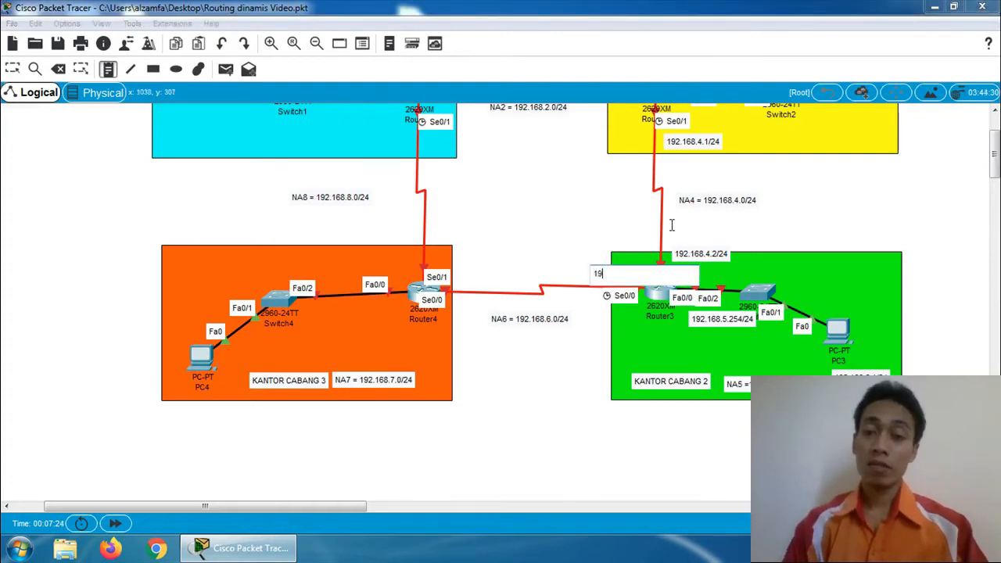
type("2.168")
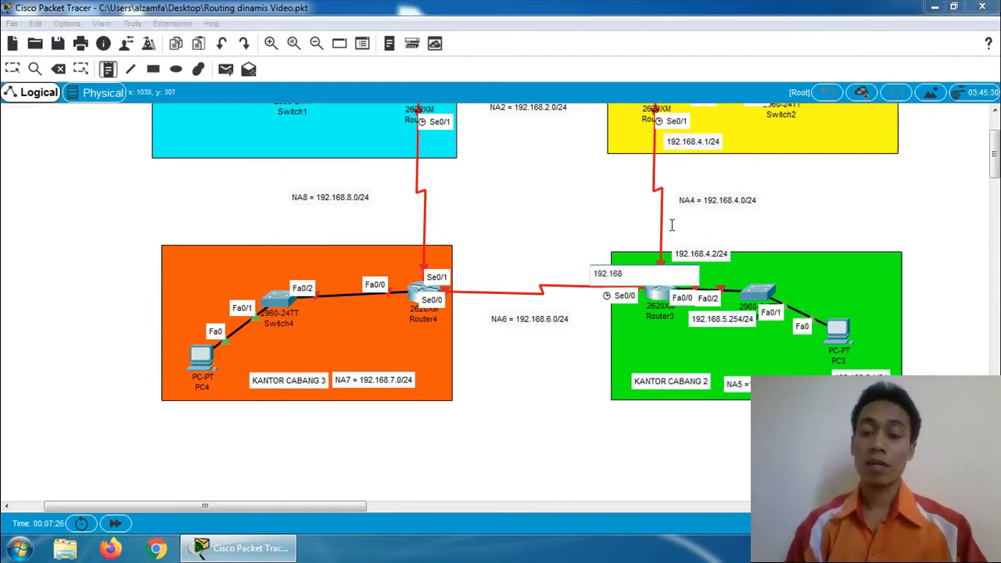
type(".6.1")
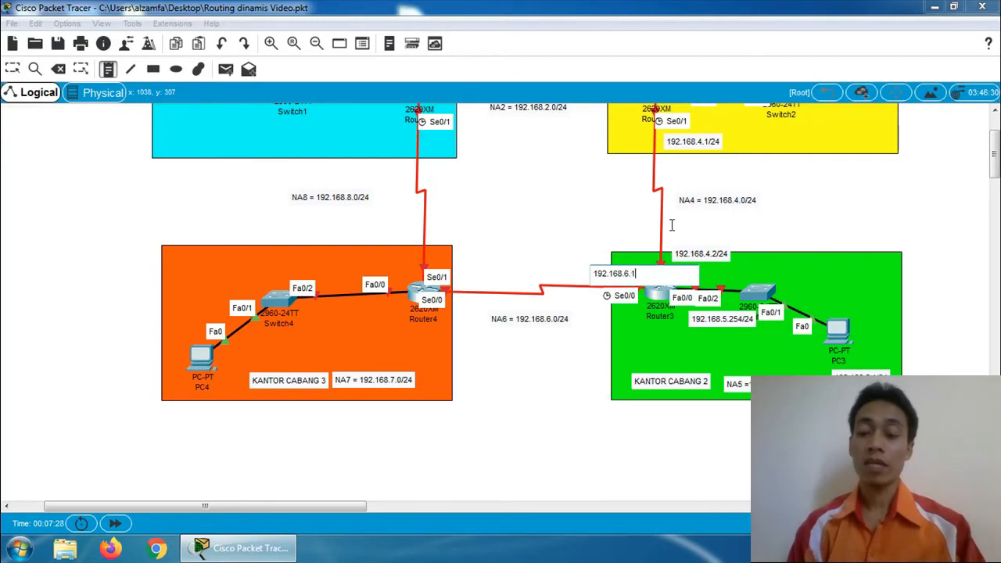
type("/24")
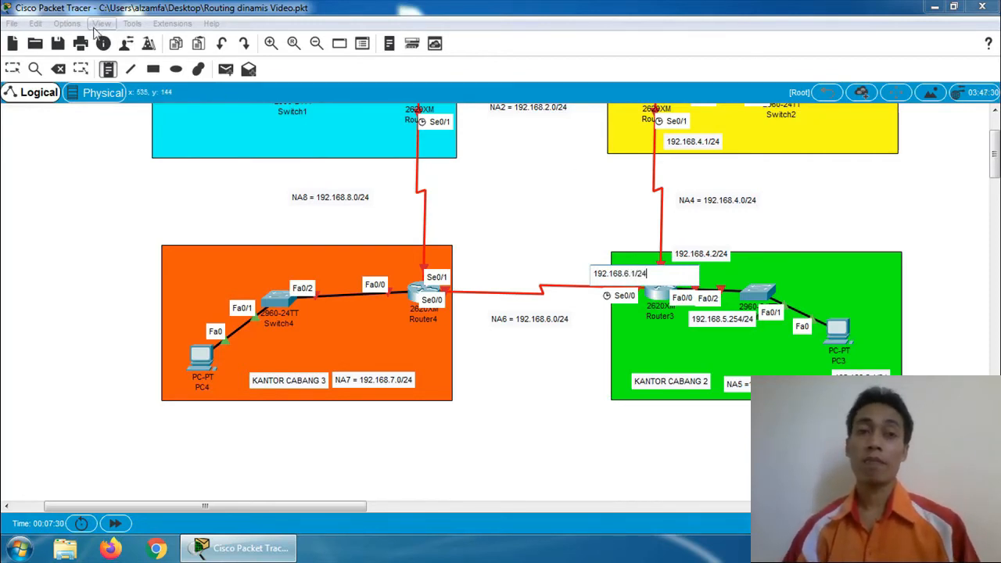
left_click(675, 220)
left_click_drag(625, 286, 614, 282)
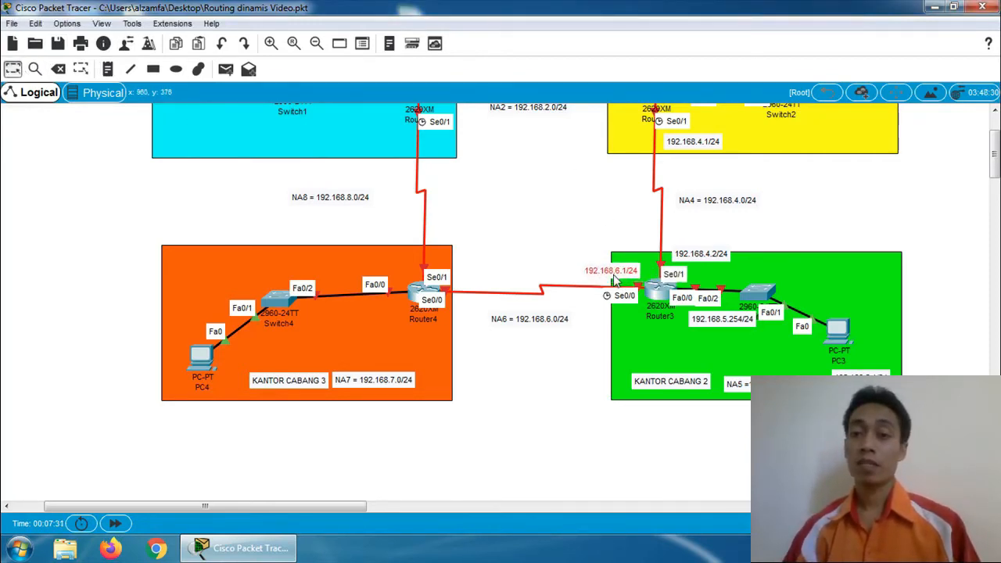
Add the note "192.168.6.2/24" beside the Se0/0 label of Router4, then shift it slightly up and left and the NA6 label slightly down and right.
left_click(107, 74)
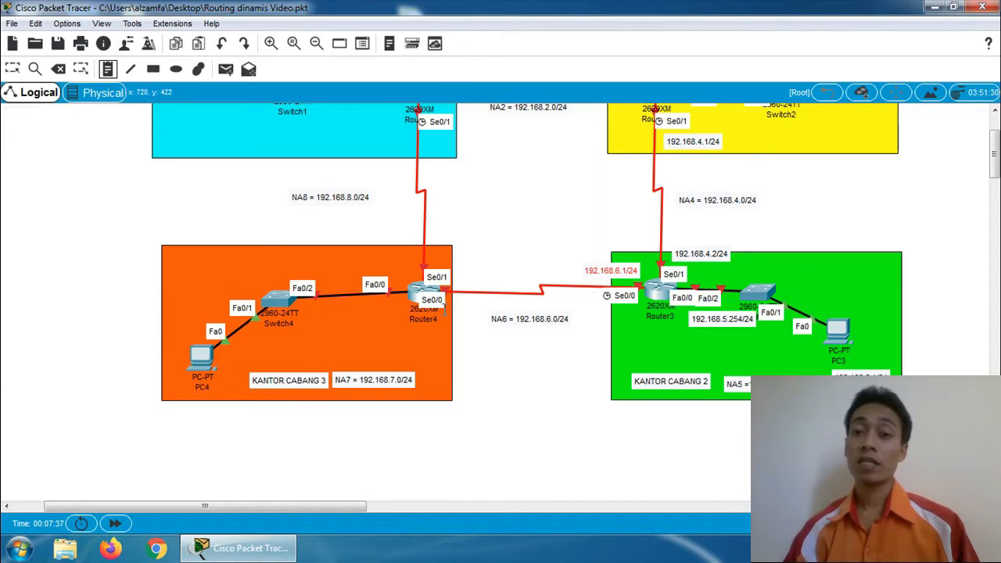
left_click(459, 302)
type("1")
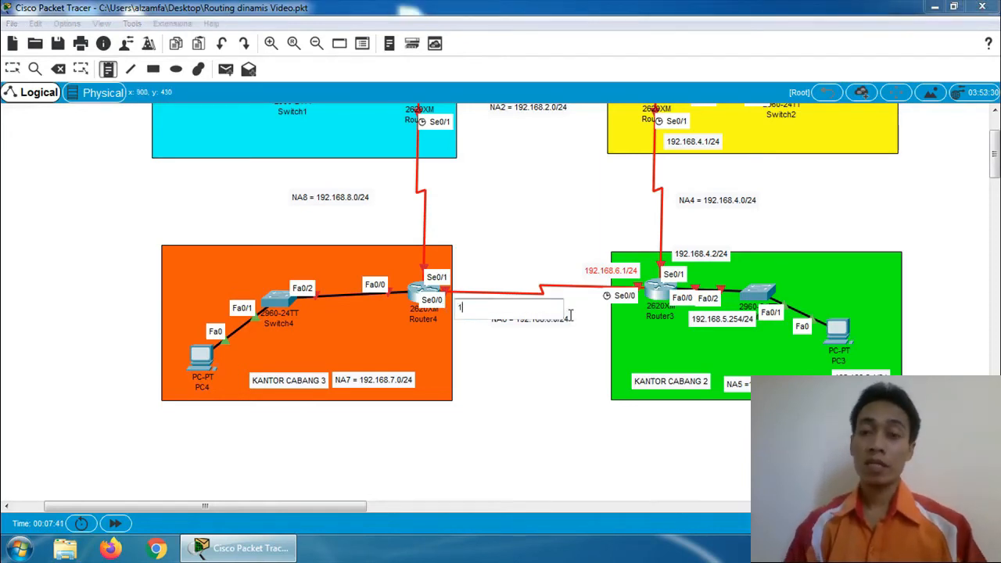
type("92.168")
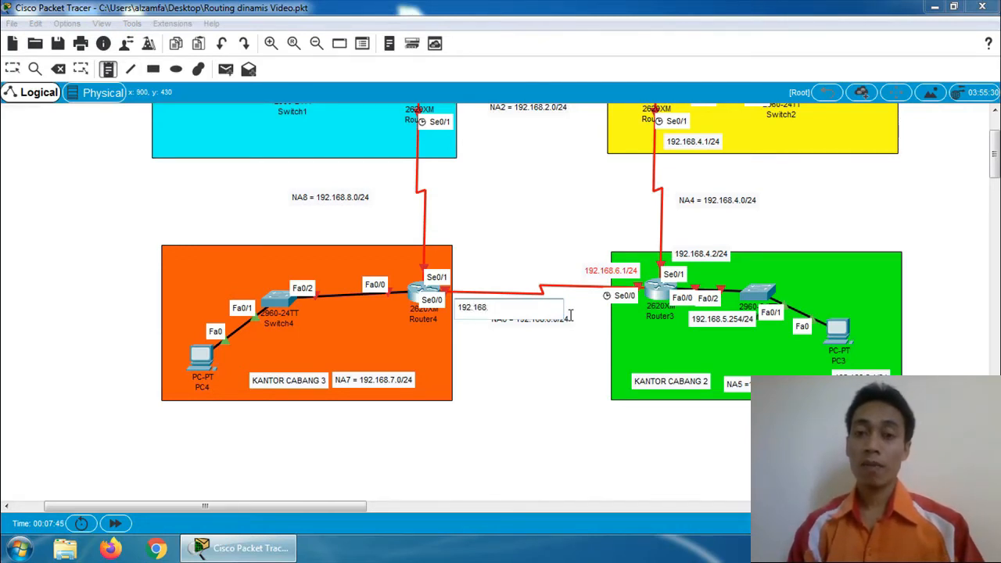
type(".6.")
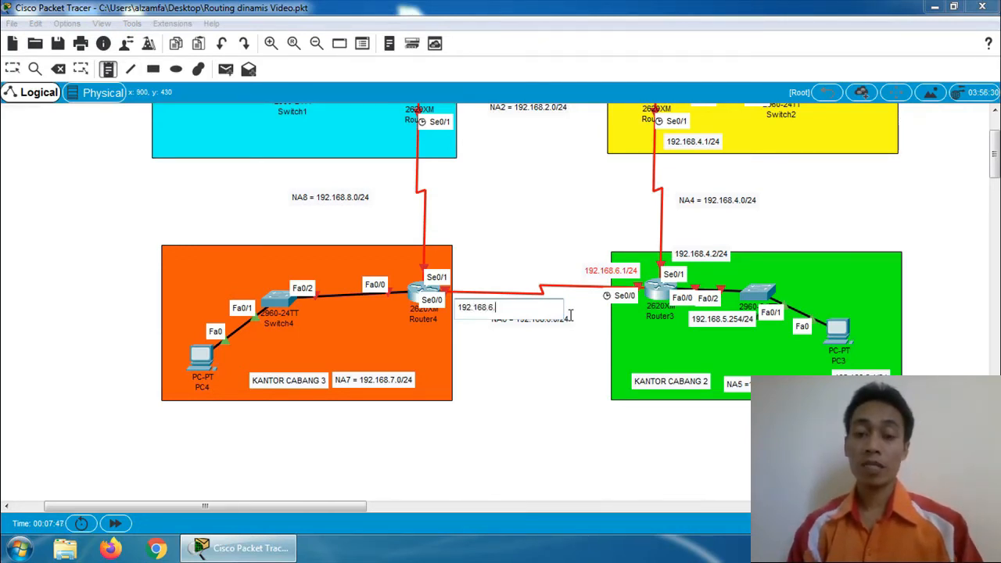
type("2/24")
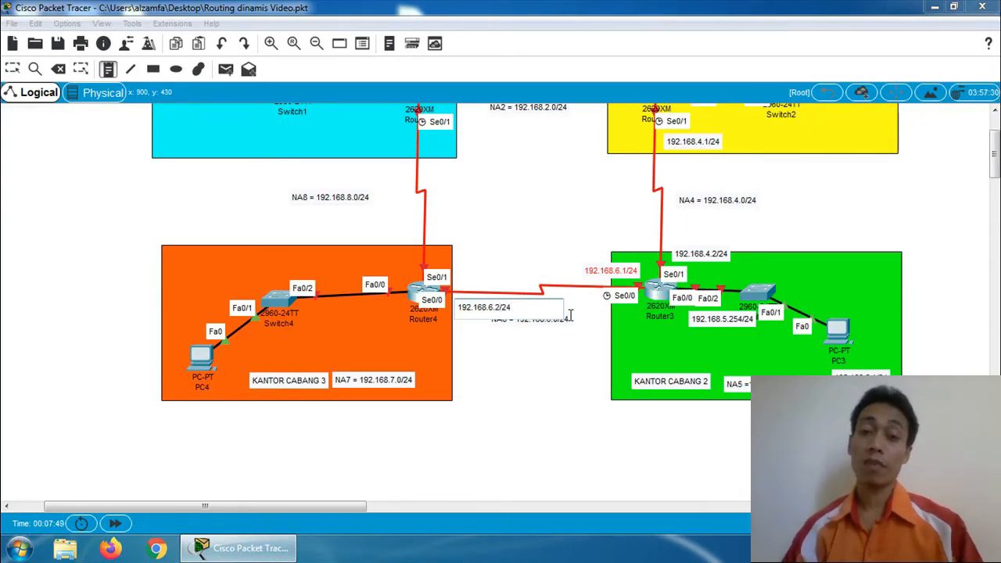
left_click(12, 69)
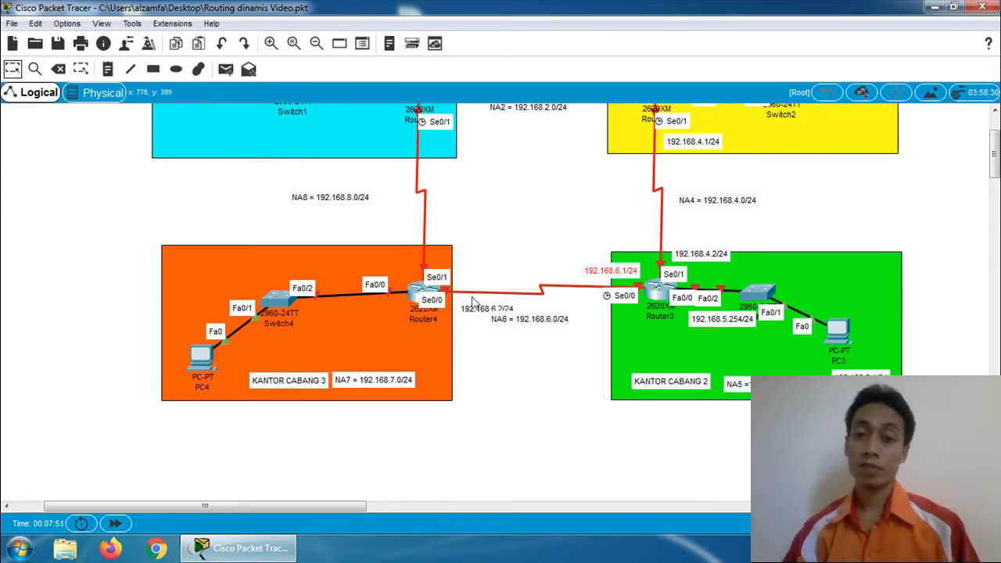
left_click_drag(481, 313, 473, 309)
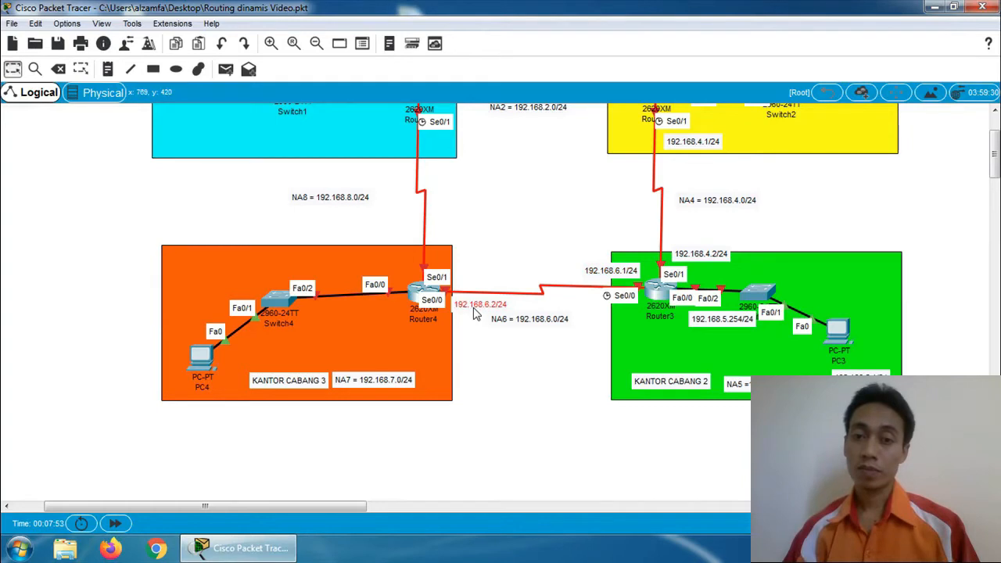
left_click_drag(519, 331, 525, 334)
left_click(479, 378)
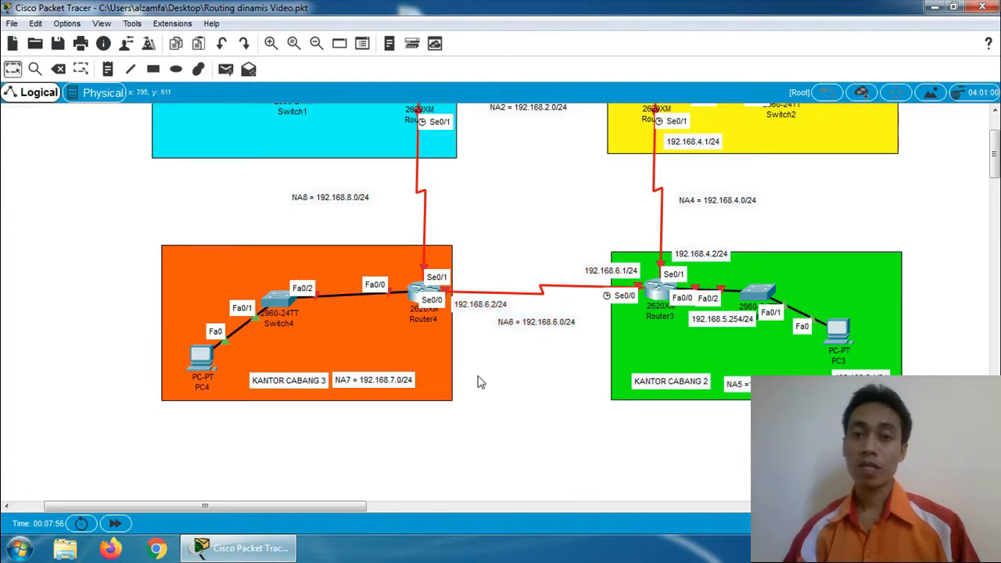
Add the note "192.168.7.1/24" below PC4, just under the orange KANTOR CABANG 3 rectangle.
left_click(107, 69)
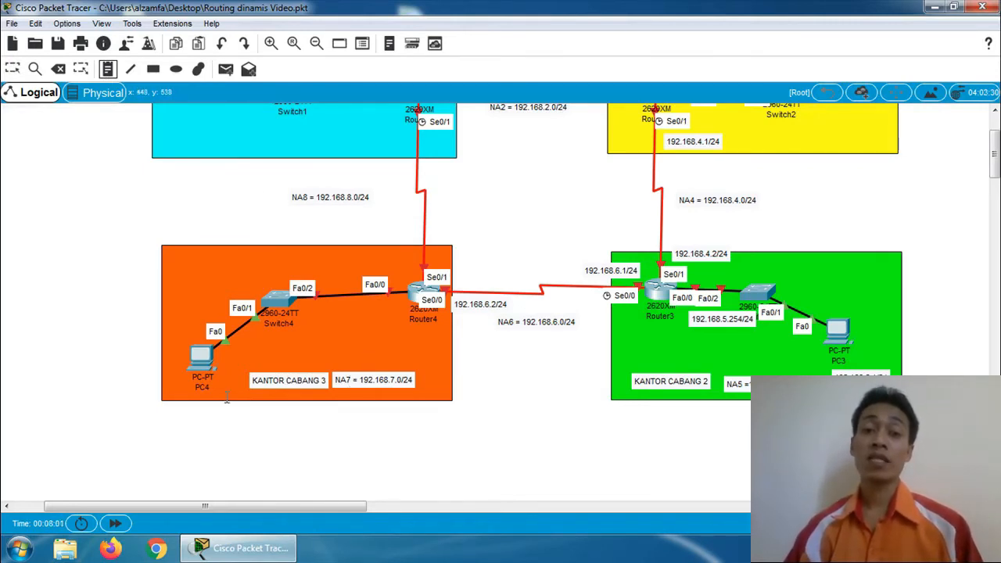
left_click(178, 411)
type("192")
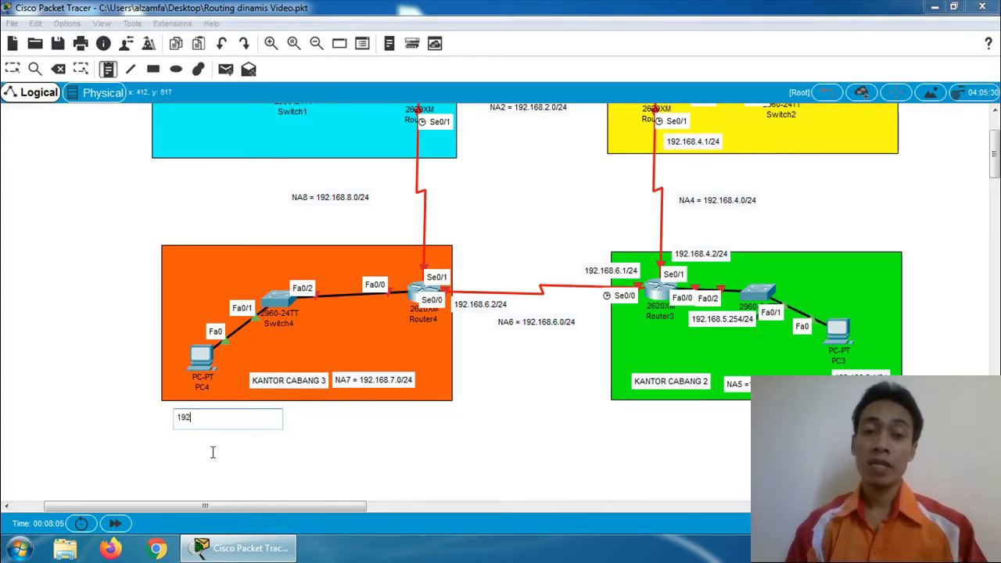
type(".168")
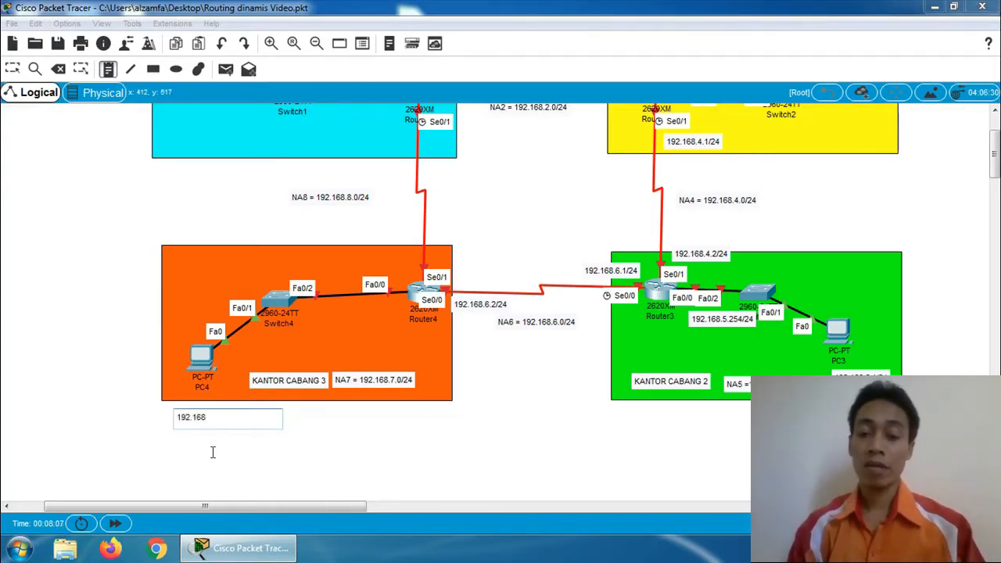
type(".7.1/24")
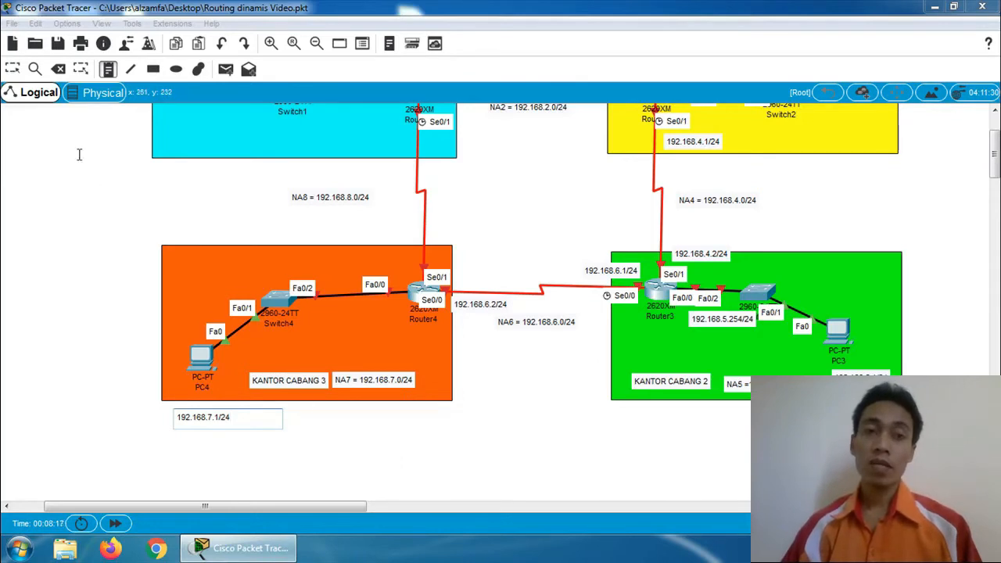
Add the note "192.168.7.2/24" above the Fa0/0 label of Router4 and shift it slightly up and left.
left_click(107, 69)
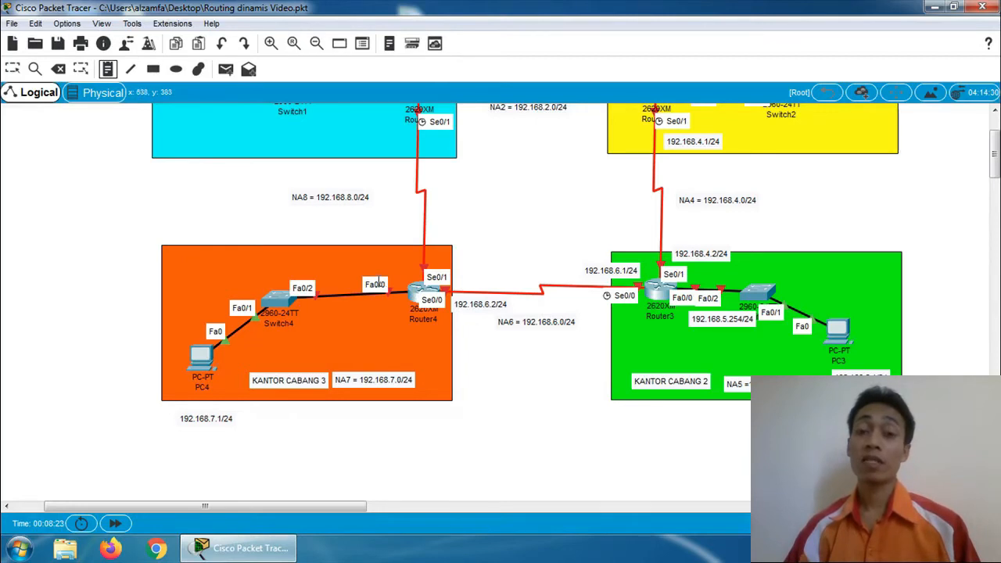
left_click(357, 266)
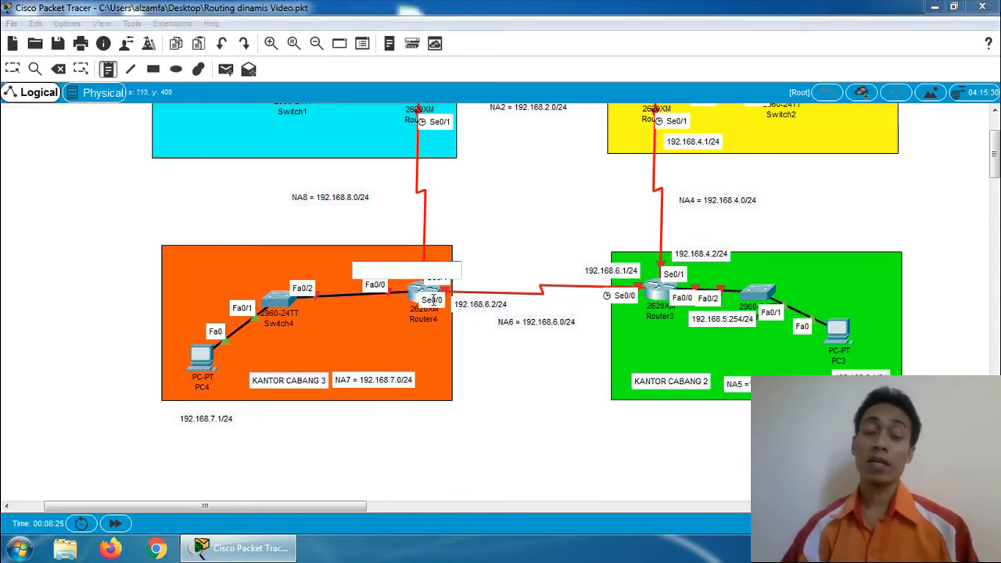
type("192")
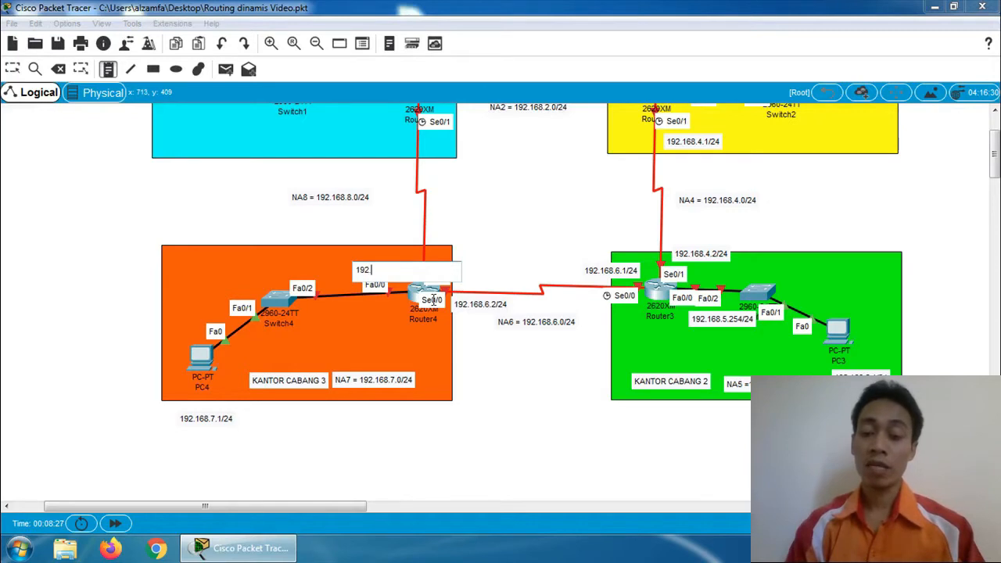
type(".168.7.")
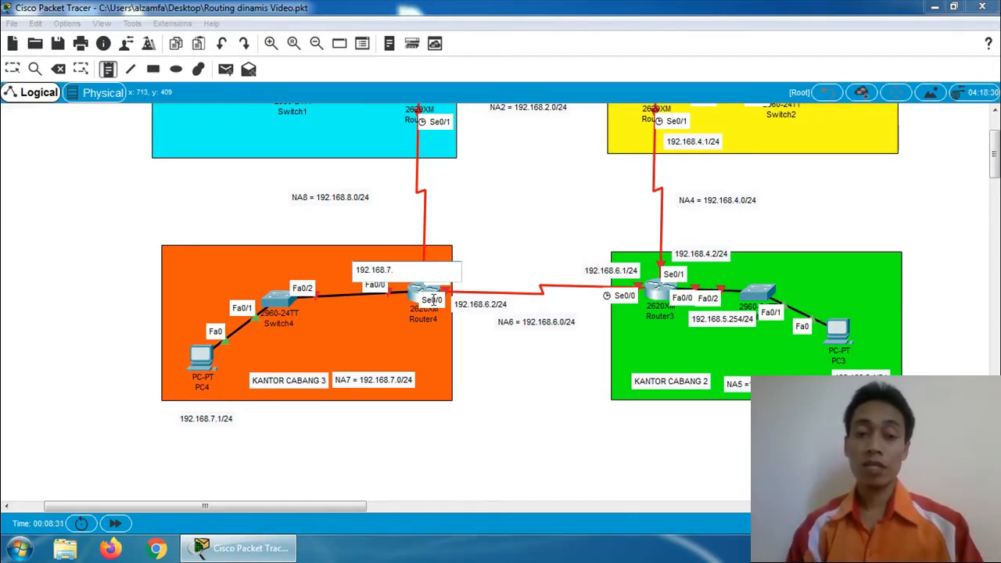
type("2/24")
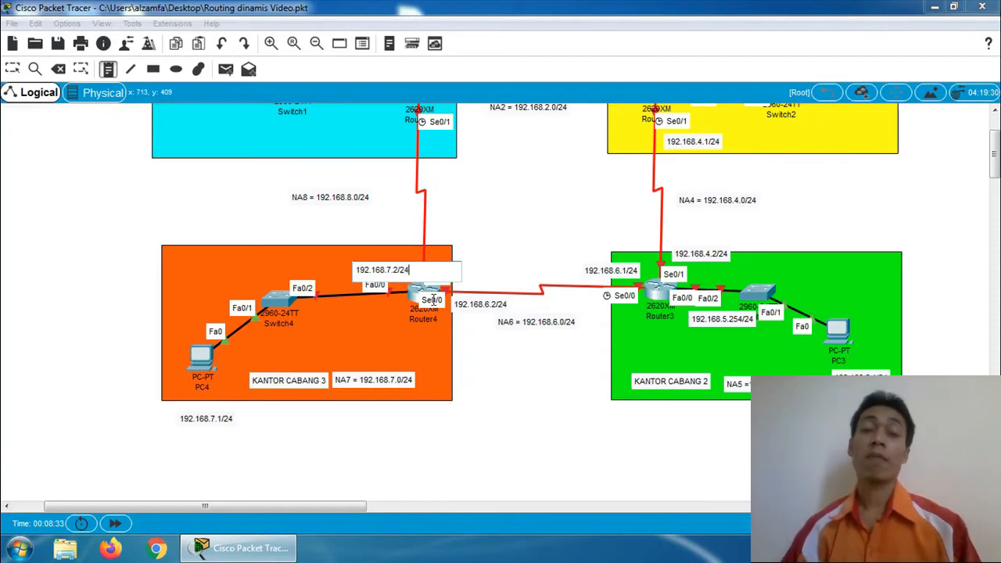
left_click(110, 70)
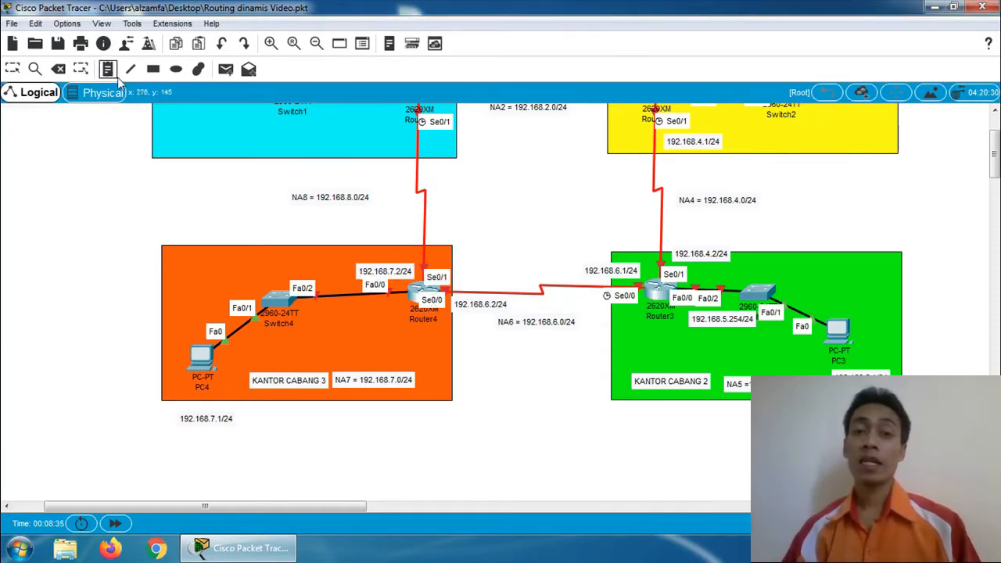
left_click(12, 68)
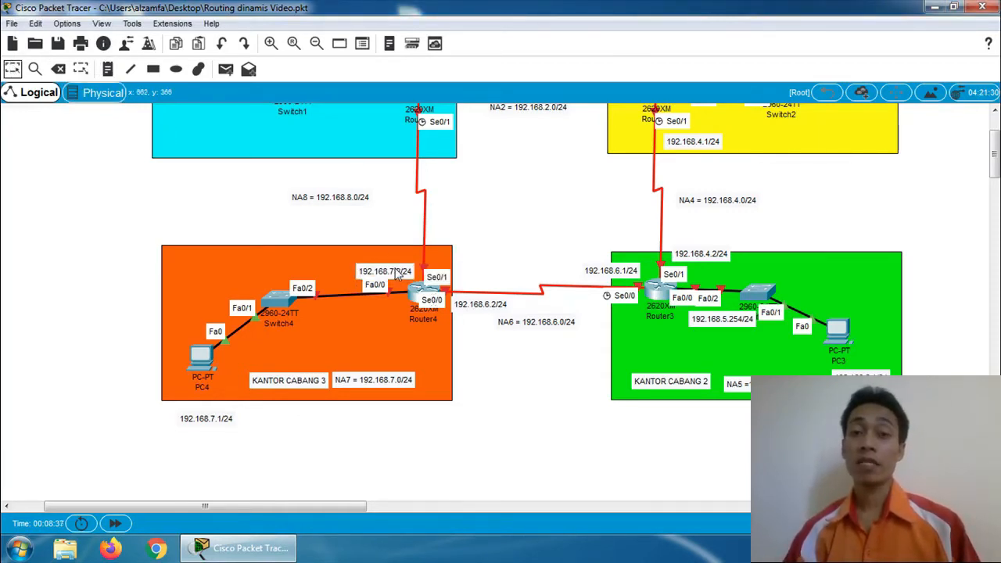
left_click_drag(399, 275, 383, 268)
Add the note "192.168.8.1/24" above the Se0/1 label of Router4.
scroll(355, 254, "up", 3)
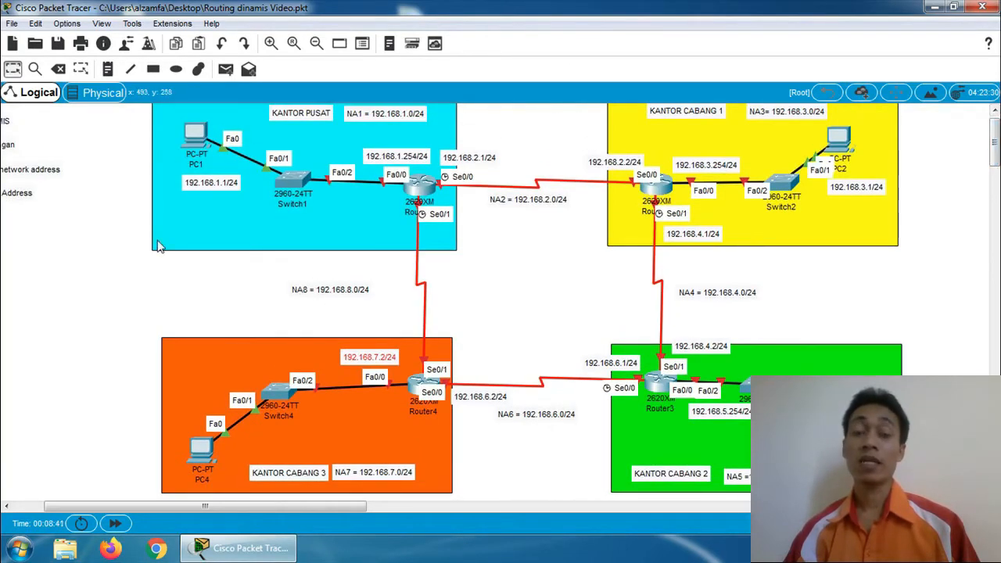
left_click(106, 69)
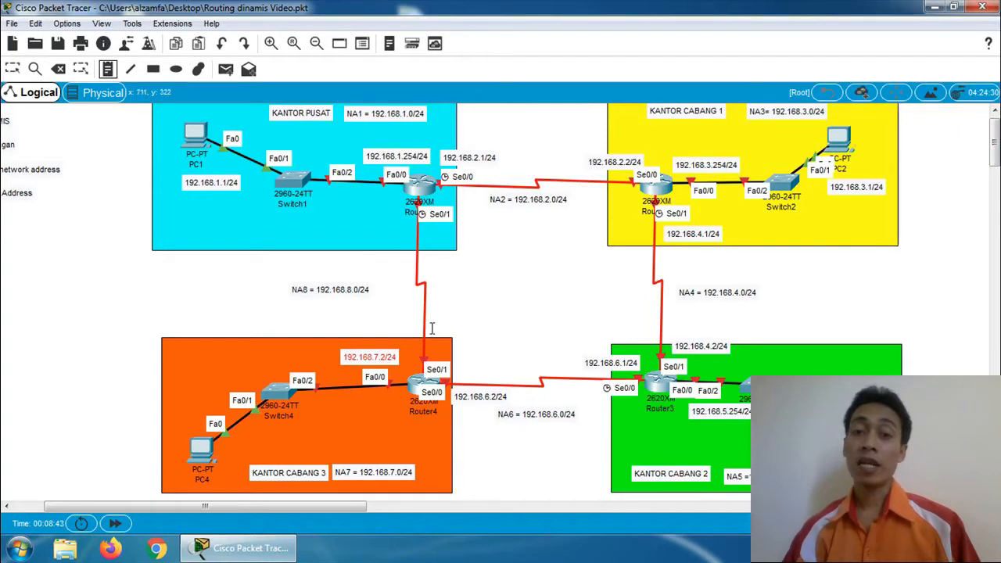
left_click(431, 345)
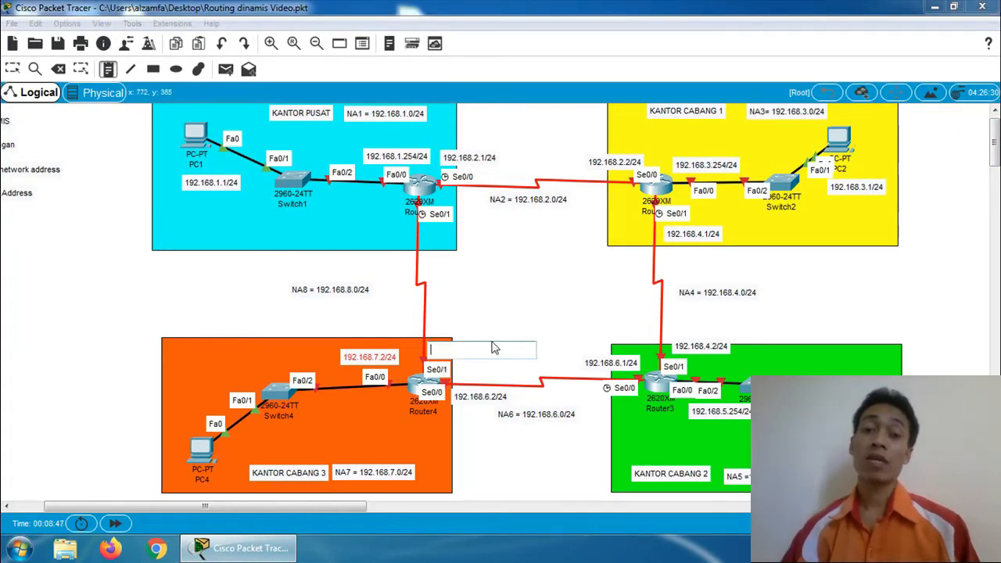
type("192.168.8.1/24")
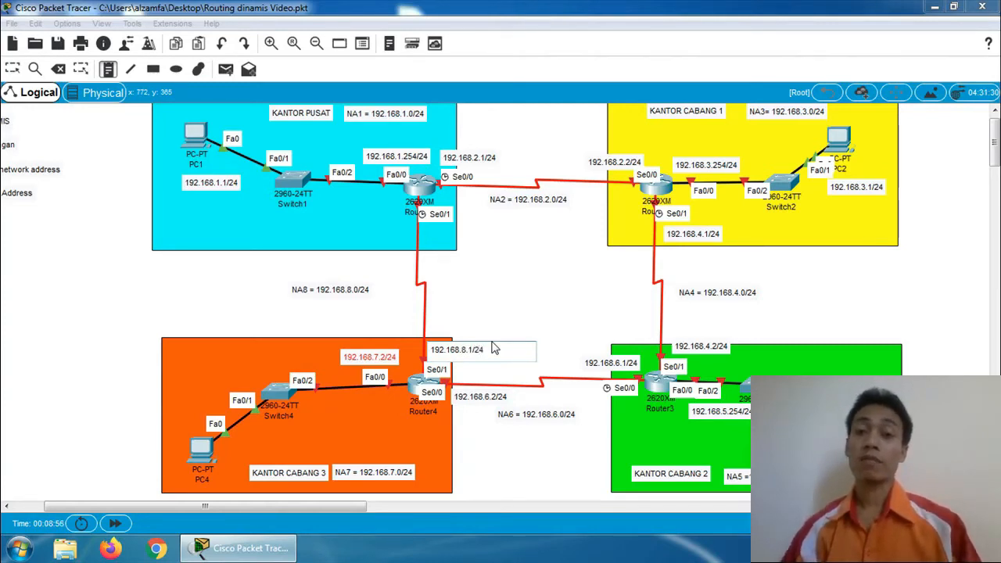
Add the note "192.168.8.2/24" below the Se0/1 label of the KANTOR PUSAT router.
left_click(425, 233)
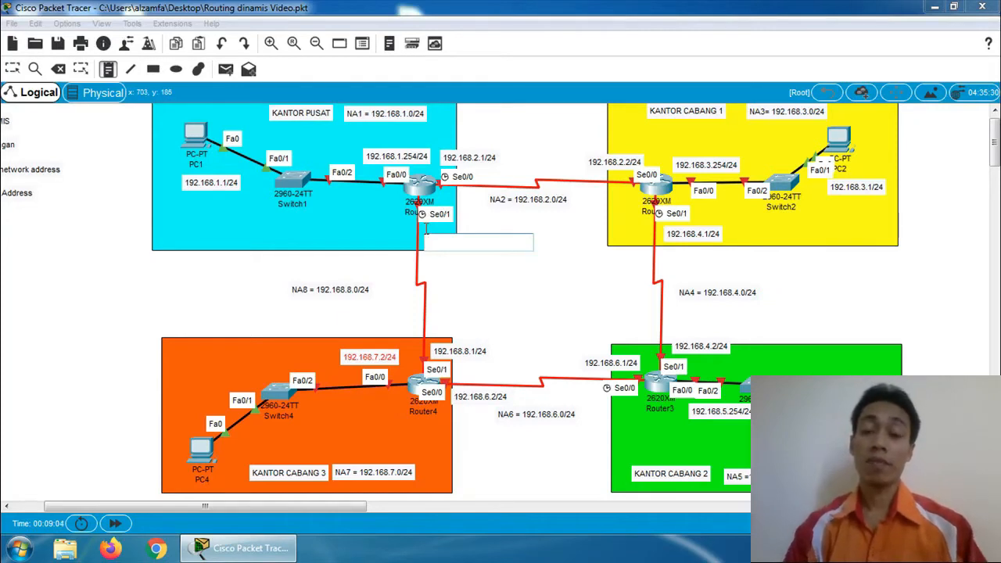
type("192.16")
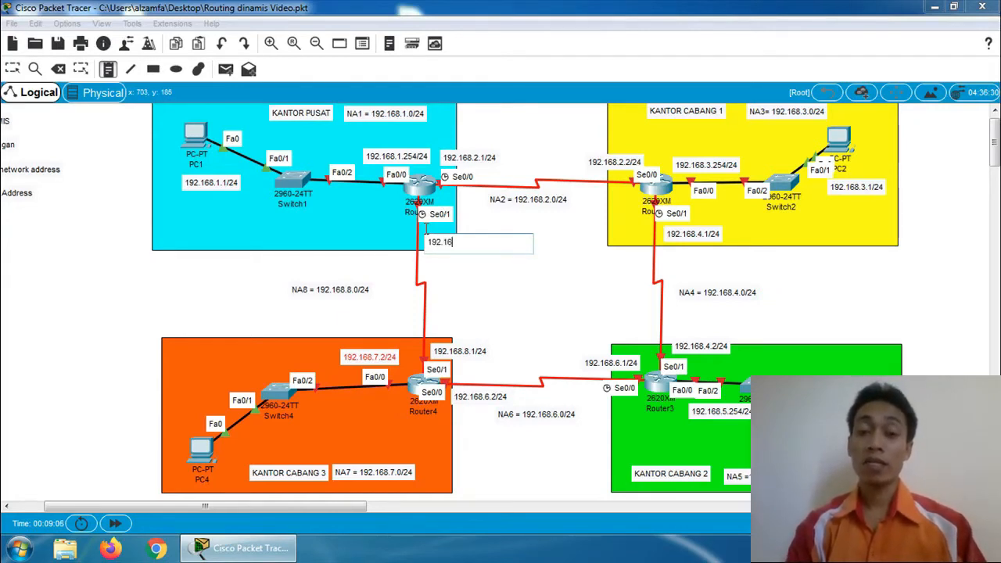
type("8.")
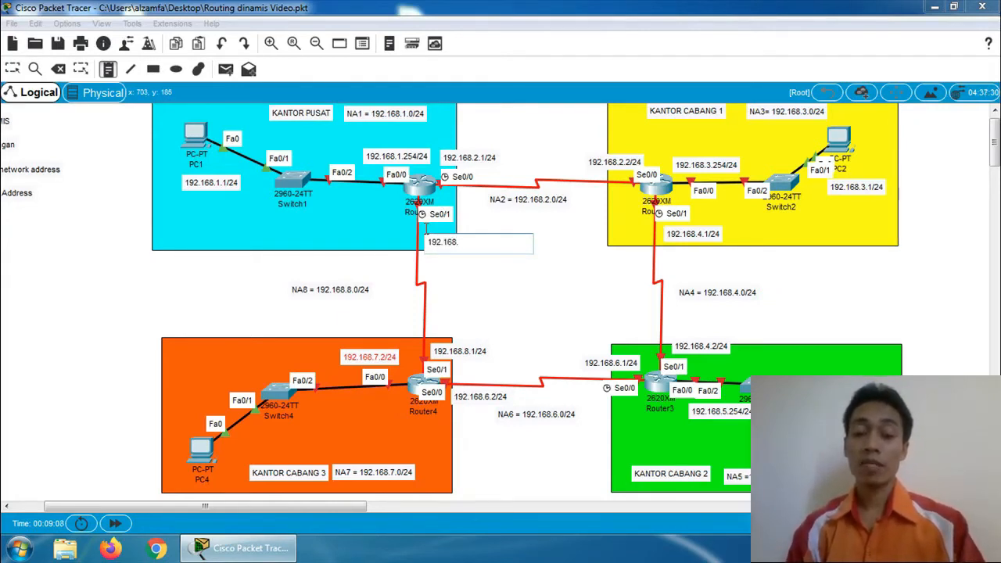
type("8")
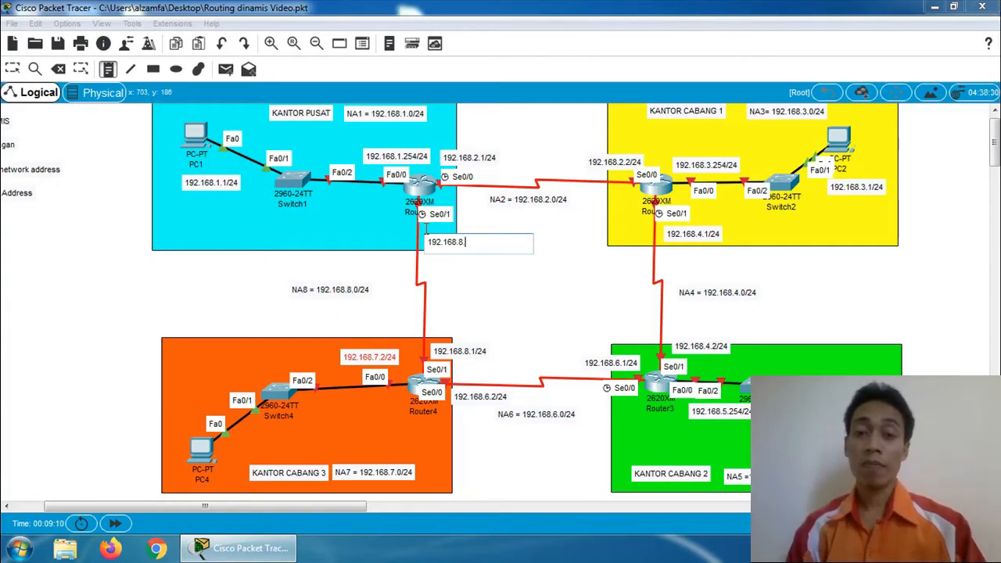
type("8.2")
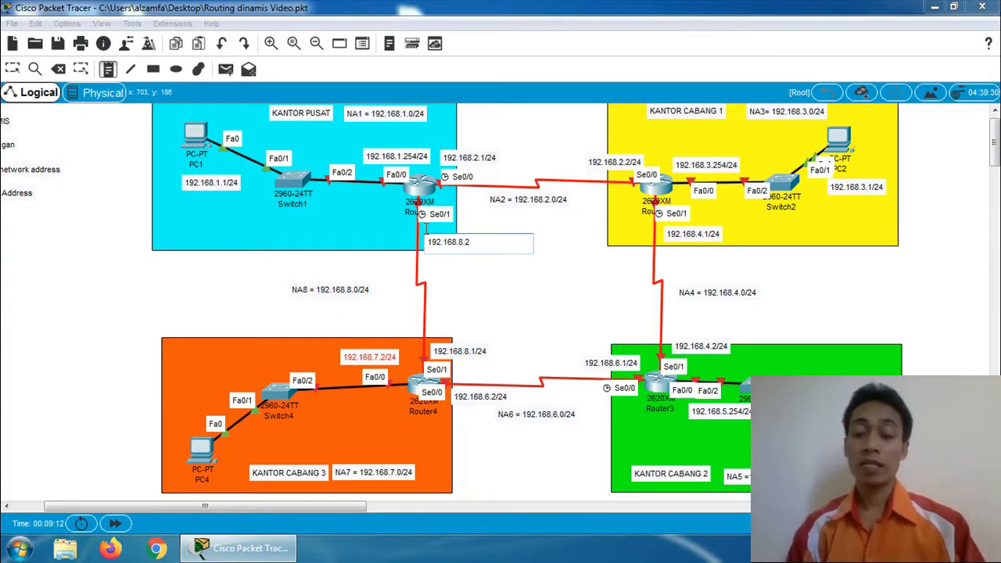
type("/24")
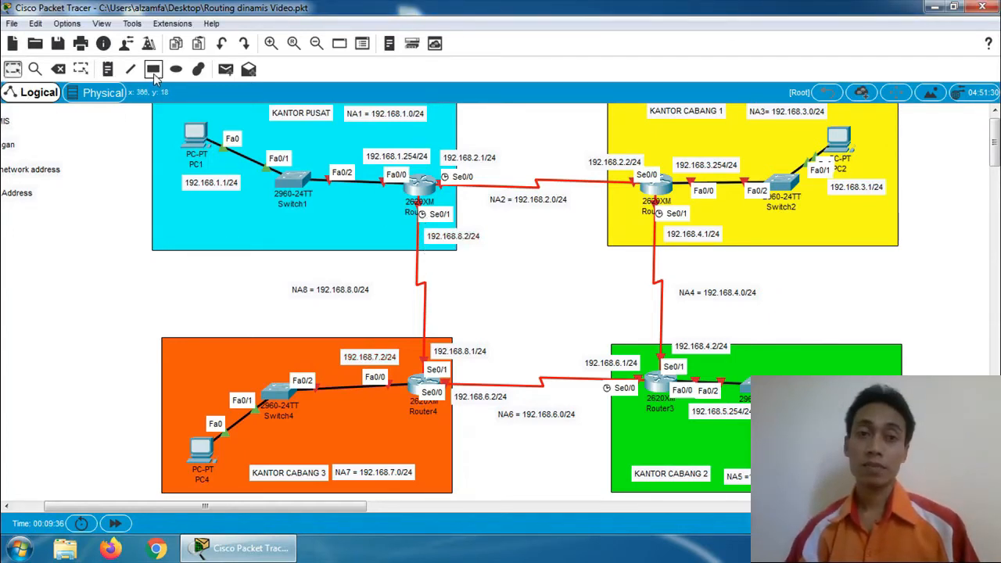
Start the rectangle drawing tool with a black outline and the purple fill colour #aa00ff.
left_click(153, 69)
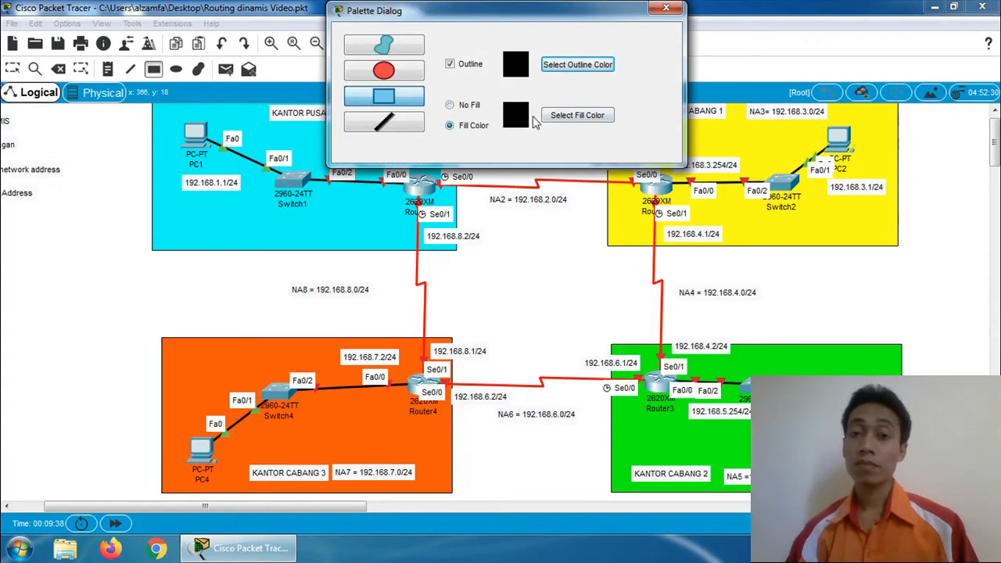
left_click(578, 117)
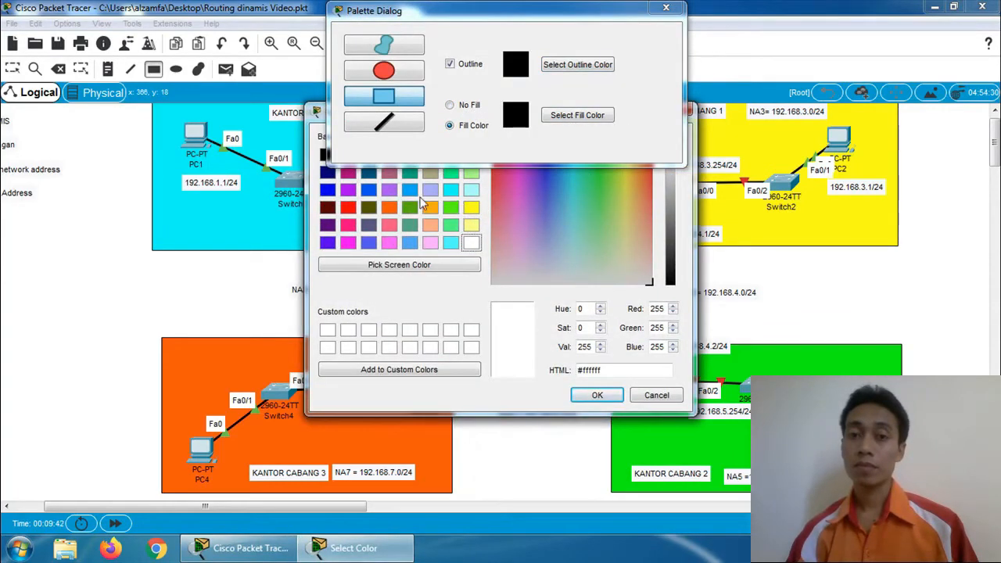
left_click(347, 190)
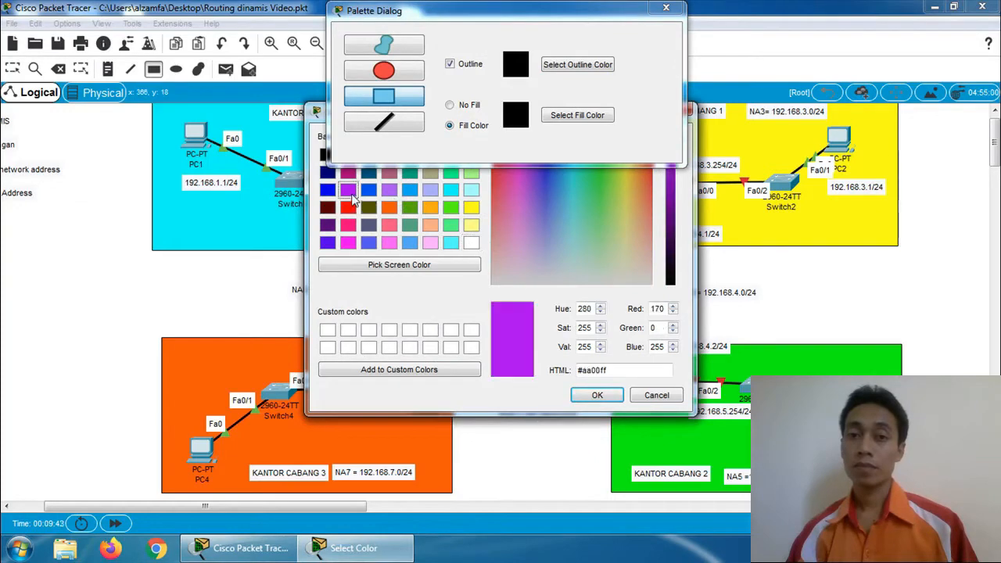
left_click(592, 395)
left_click(665, 8)
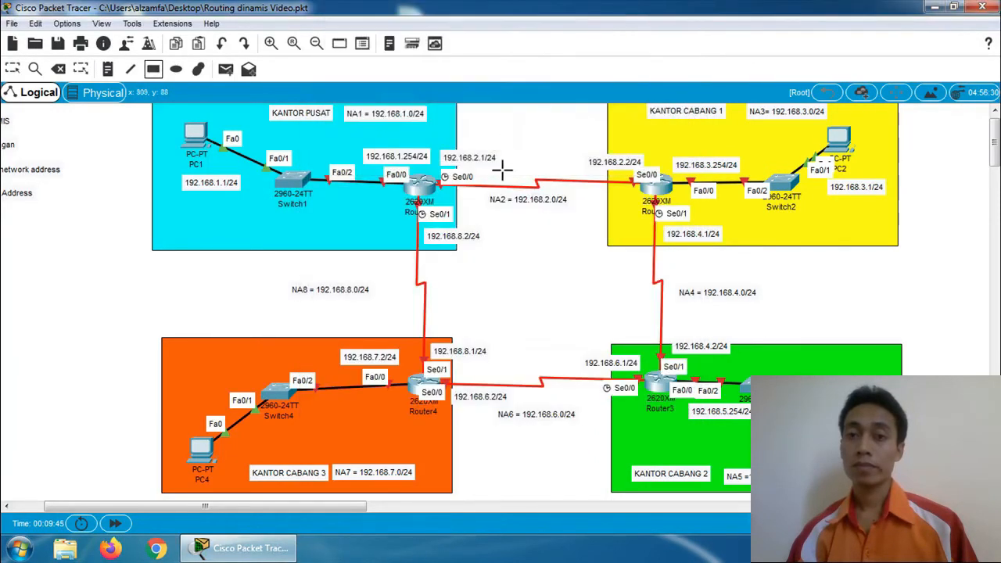
Draw purple rectangles behind the NA2, NA4, NA8 and NA6 network address labels.
left_click_drag(486, 193, 582, 211)
left_click_drag(675, 272, 774, 311)
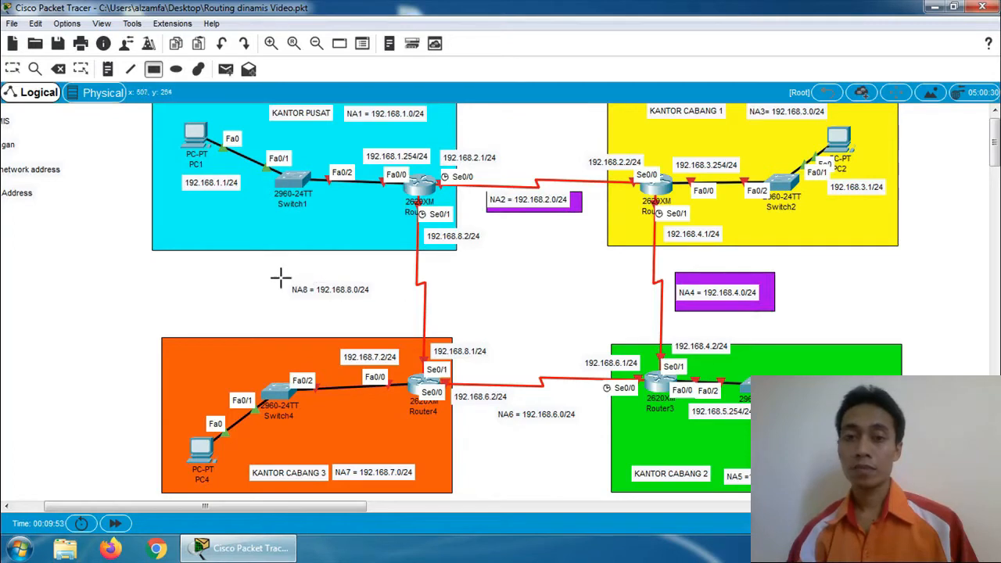
left_click_drag(280, 276, 380, 305)
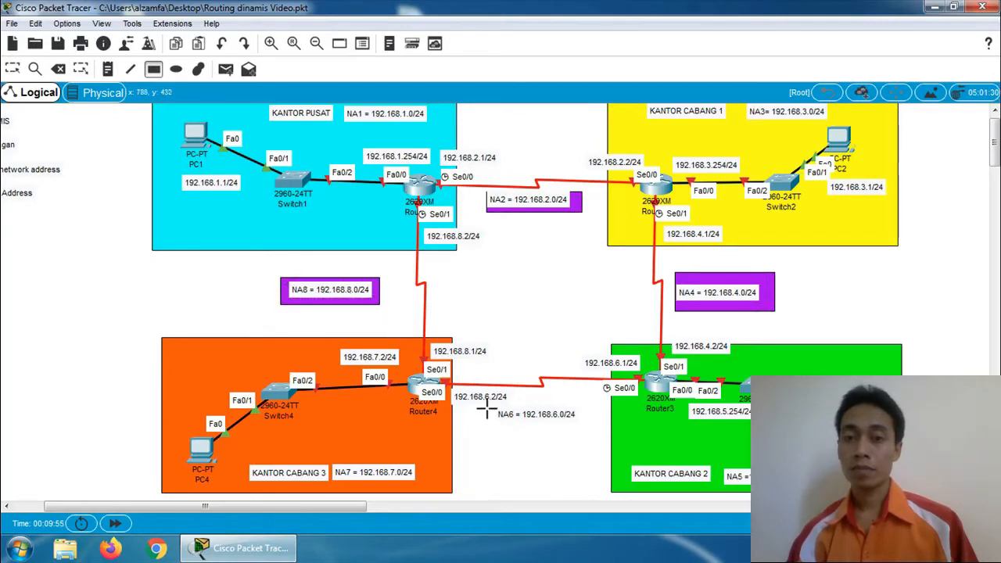
left_click_drag(486, 408, 592, 431)
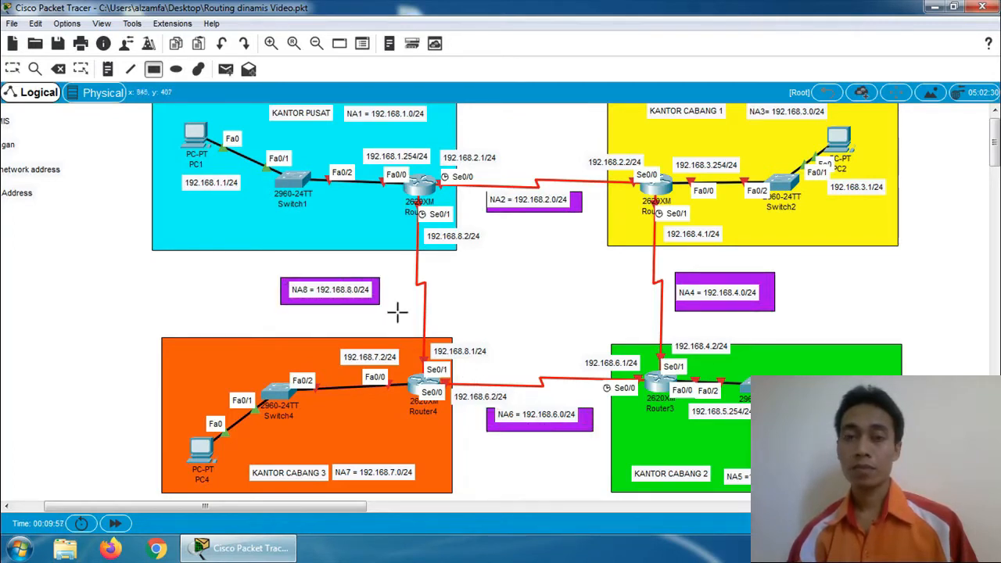
left_click(12, 69)
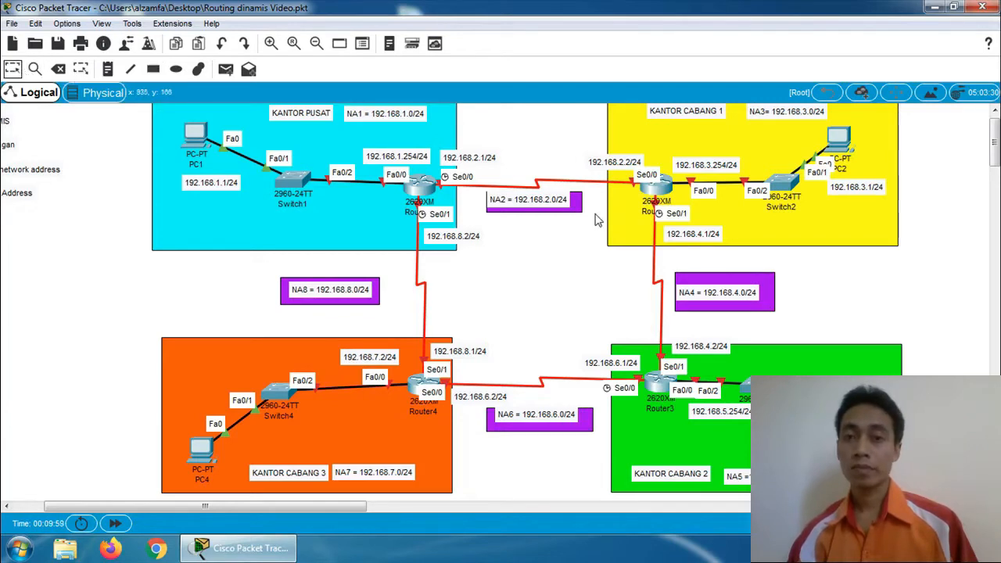
Reposition the purple rectangles and labels so NA2 and NA6 each sit centred inside their rectangle.
left_click_drag(579, 202, 559, 212)
left_click(571, 238)
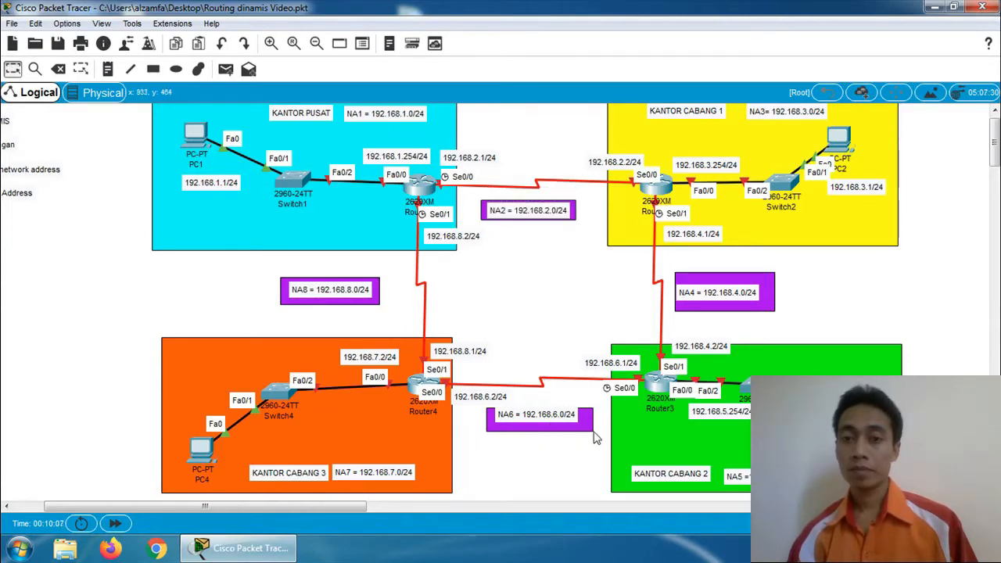
left_click_drag(594, 436, 597, 428)
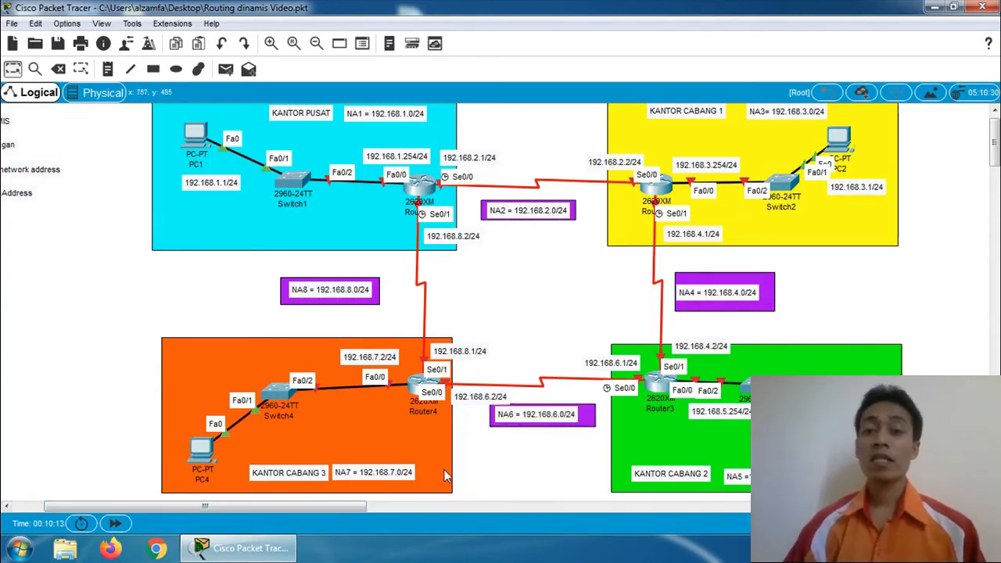
Complete item 4 of the ROUTING DINAMIS list with the text "Konfigurasi IP Address".
left_click_drag(352, 506, 321, 513)
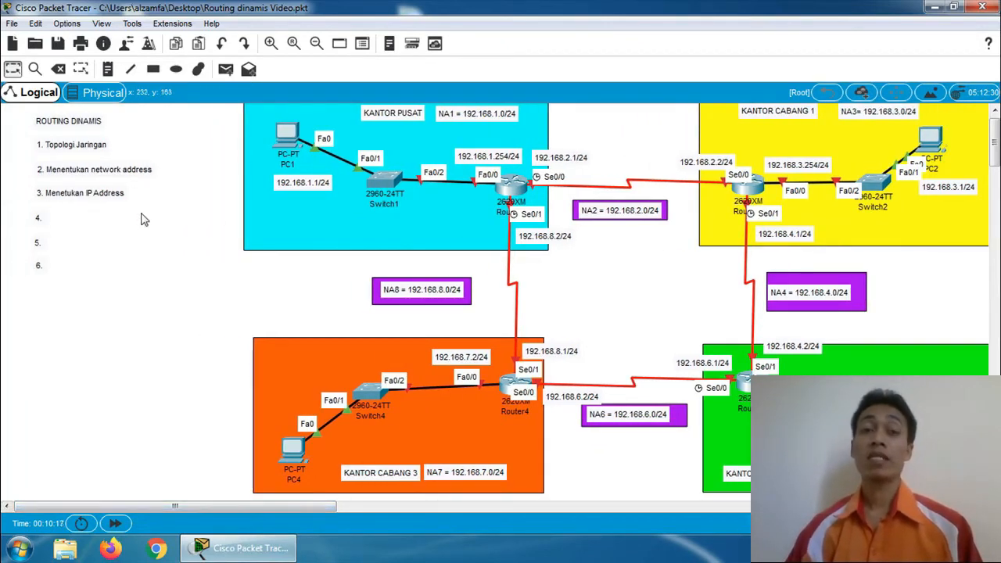
left_click(107, 69)
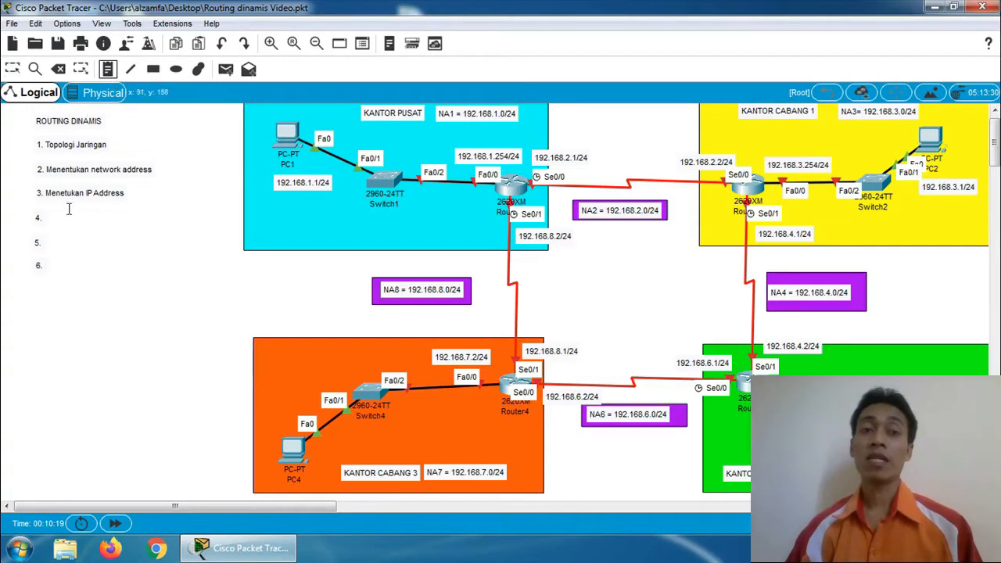
left_click(13, 69)
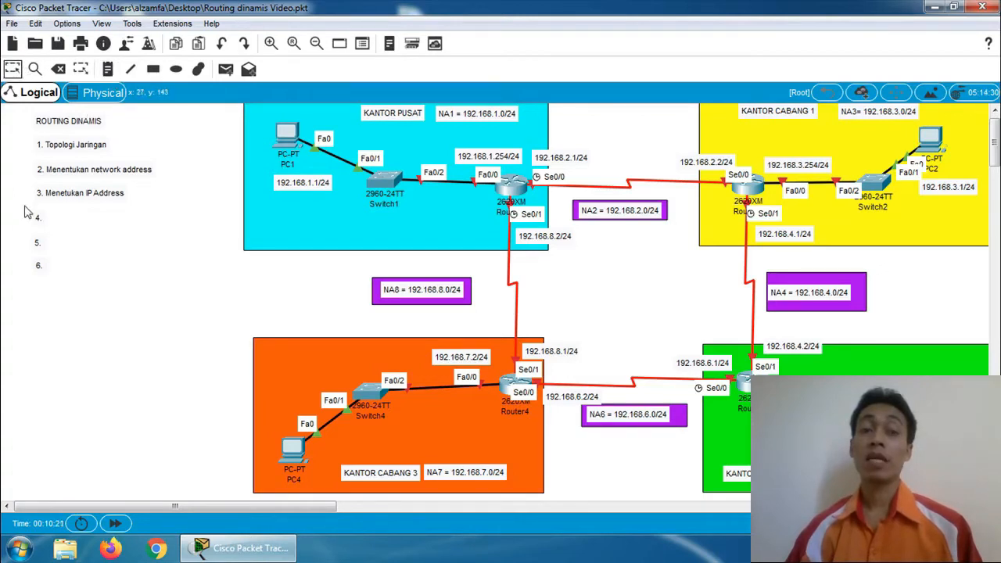
double_click(41, 221)
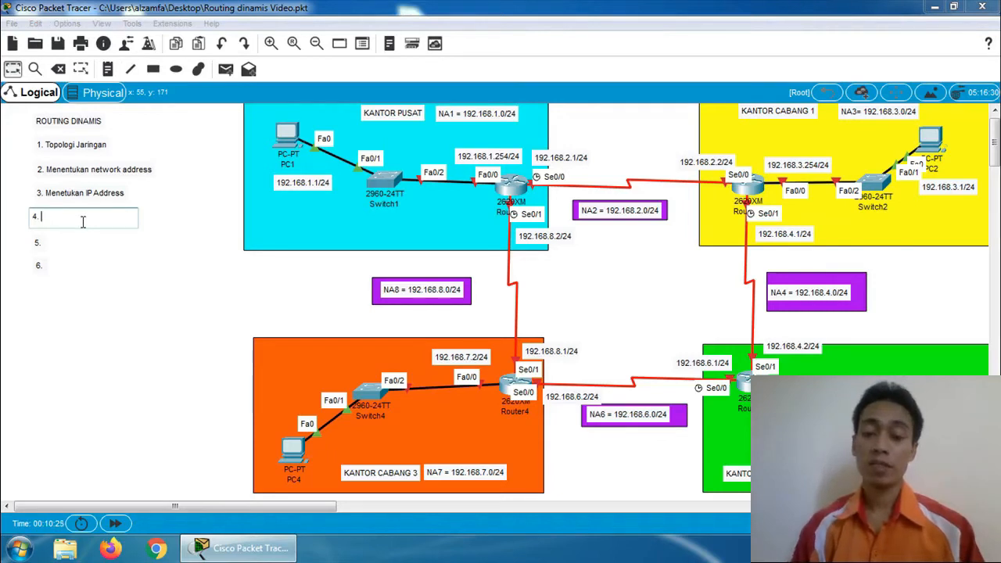
type("Konfigur")
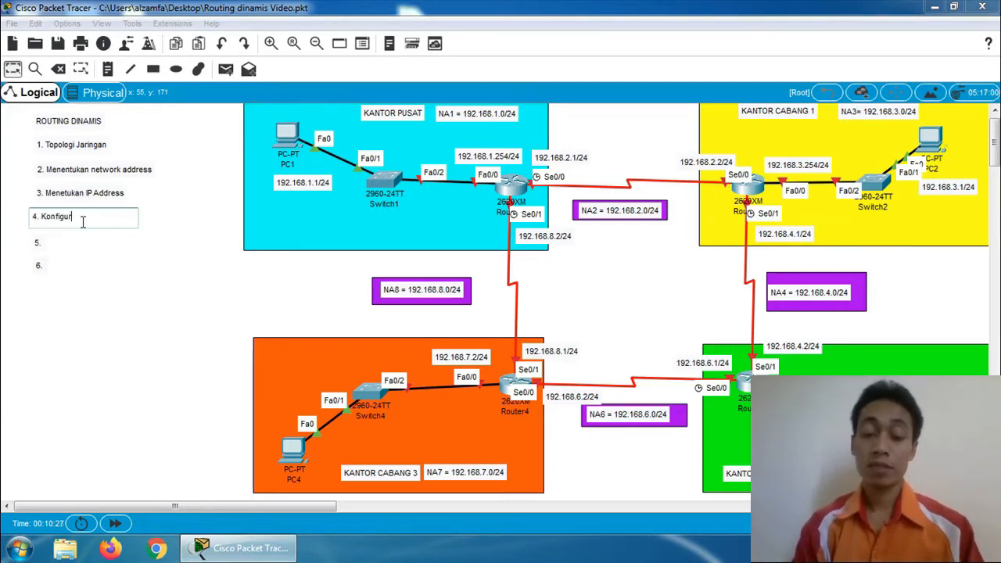
type("asi IP")
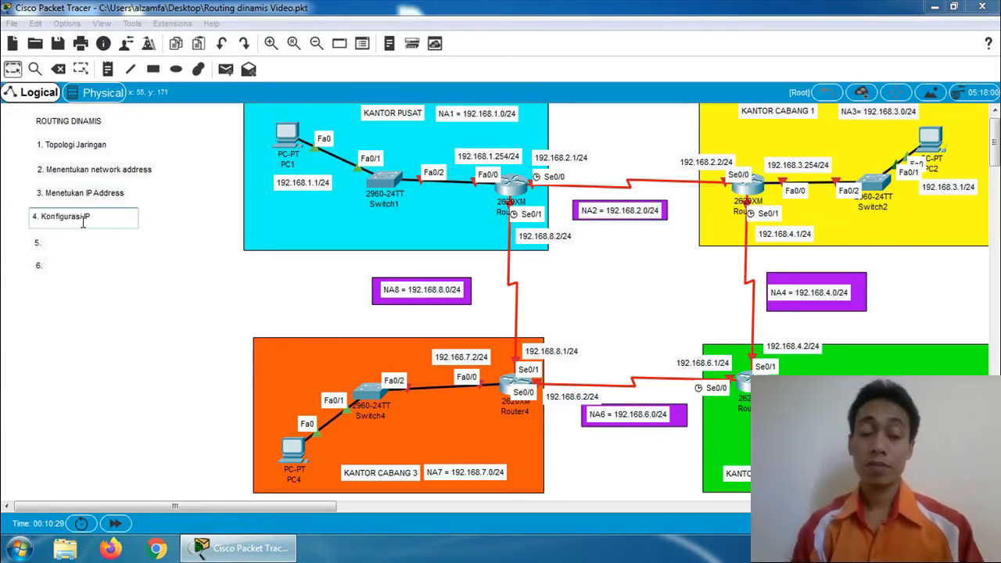
type(" Address")
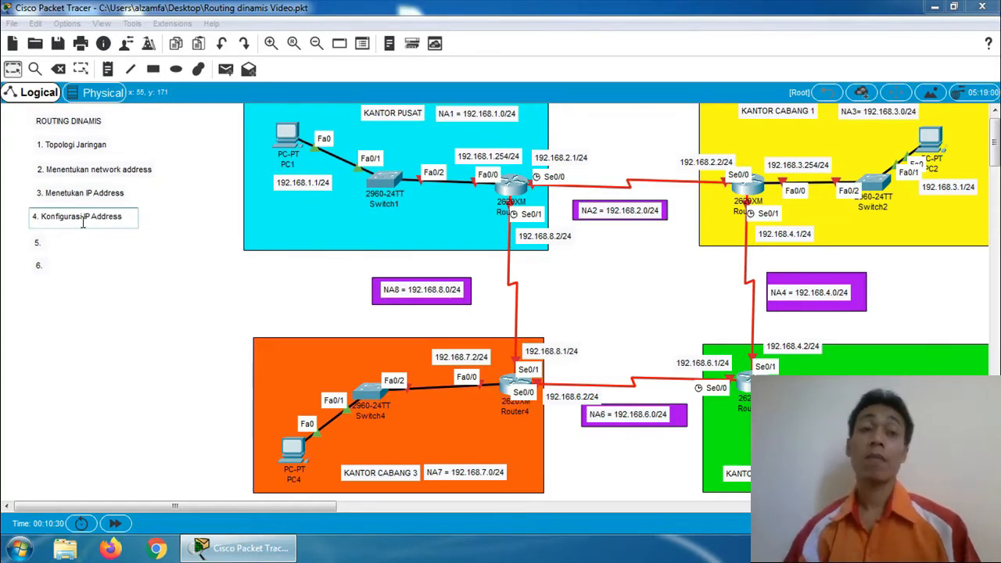
left_click(13, 70)
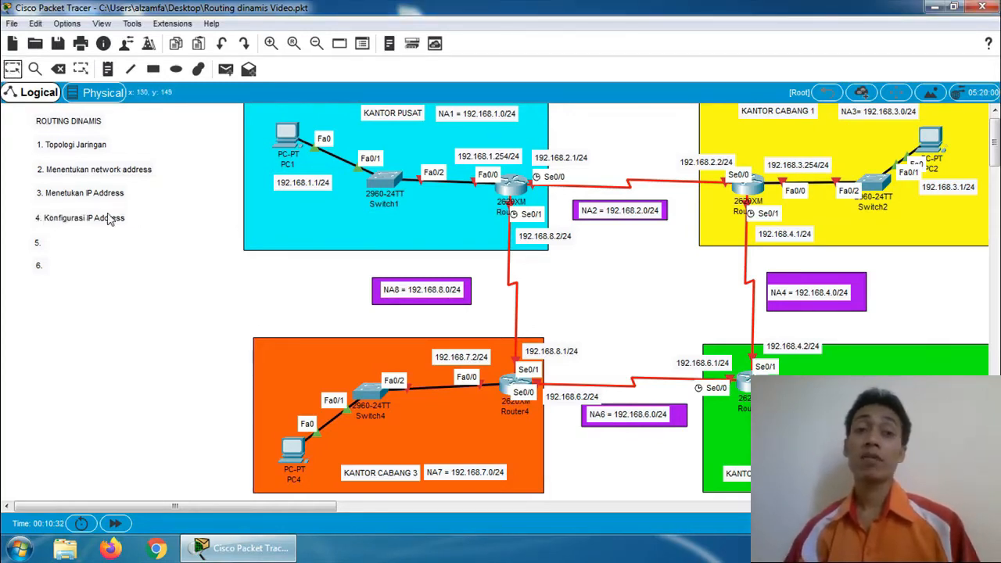
Set PC1's static IP address to 192.168.1.1 with subnet mask 255.255.255.0.
left_click_drag(993, 138, 992, 134)
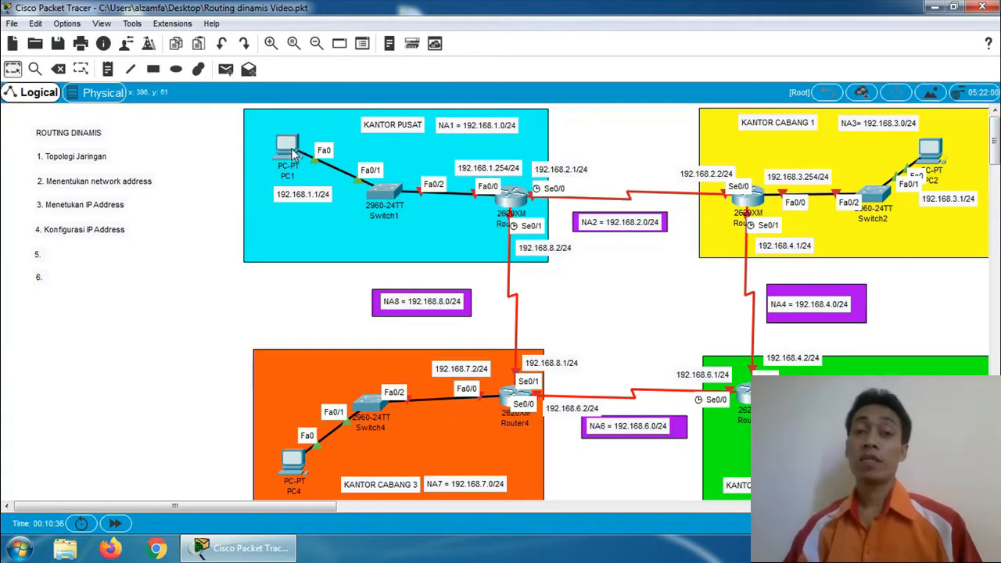
mouse_move(293, 154)
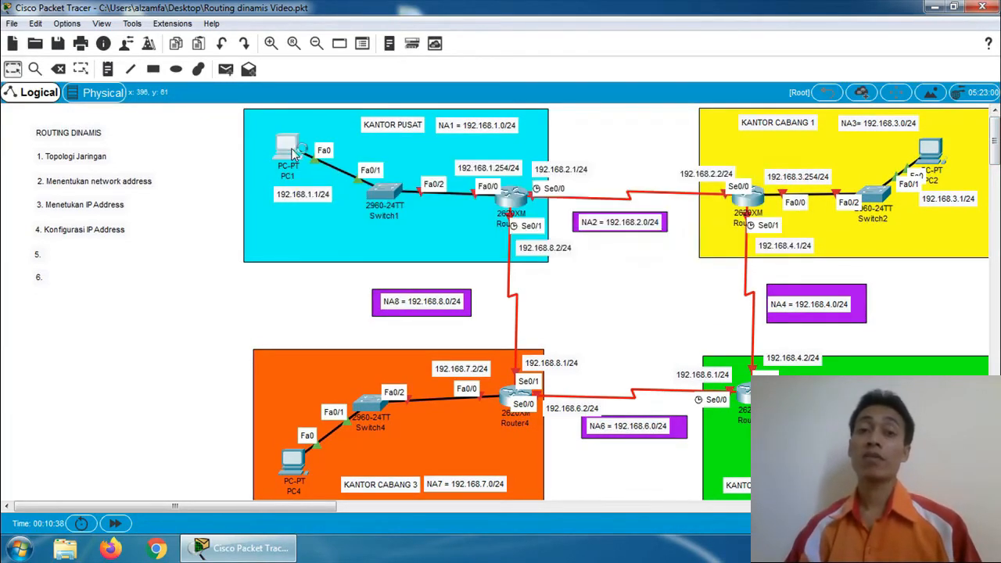
left_click(293, 154)
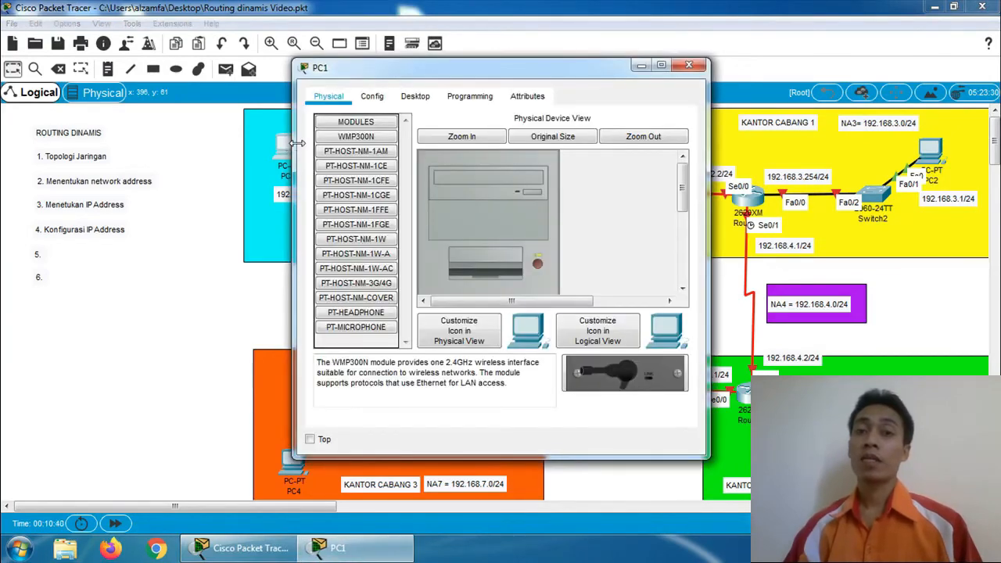
left_click(418, 99)
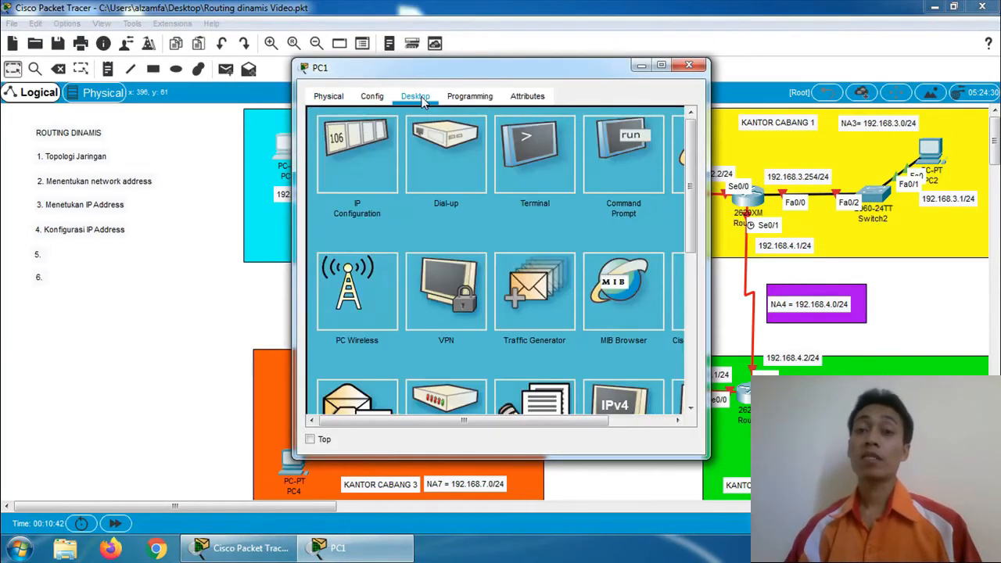
left_click(350, 138)
left_click_drag(374, 78, 655, 69)
left_click(724, 195)
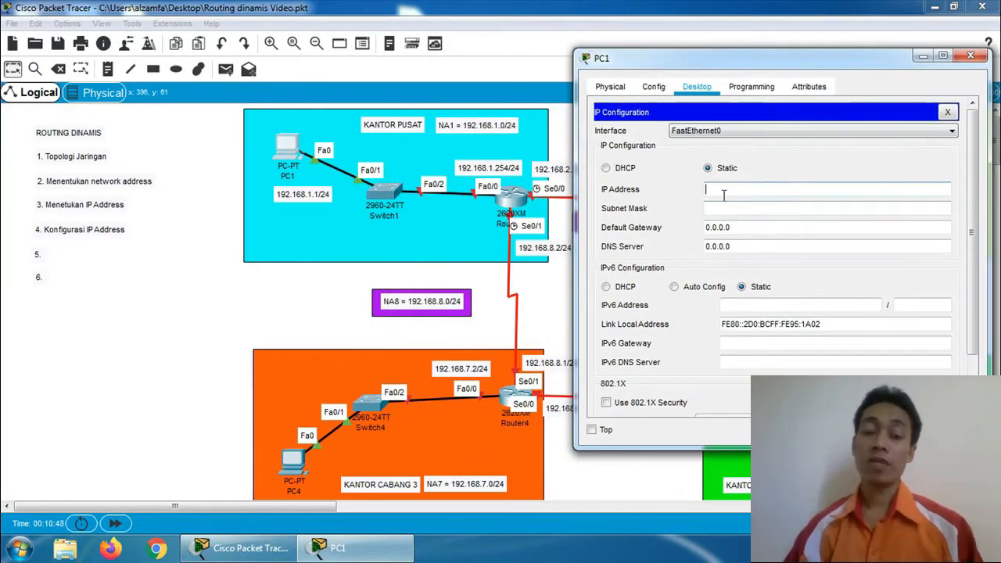
type("192.1")
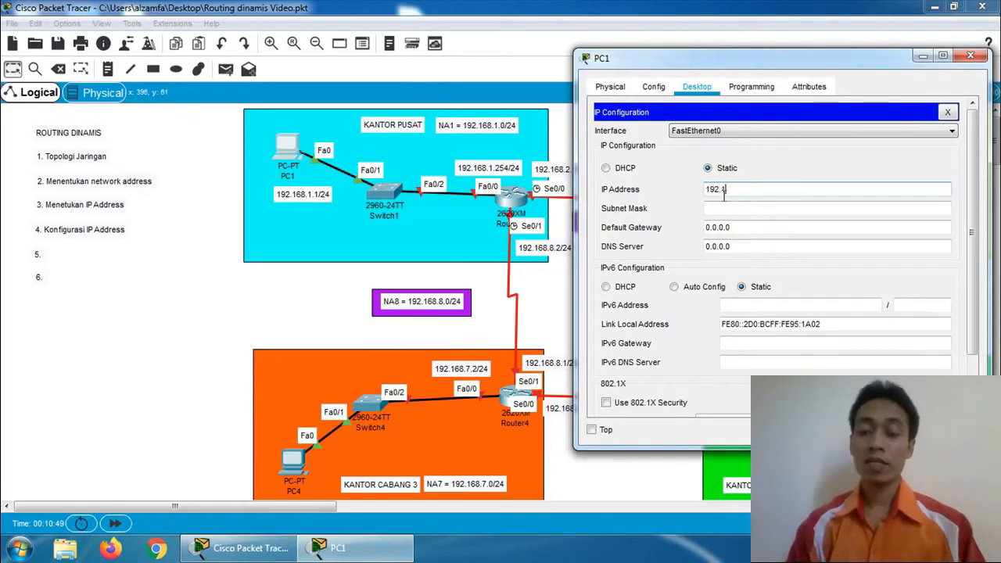
type("68")
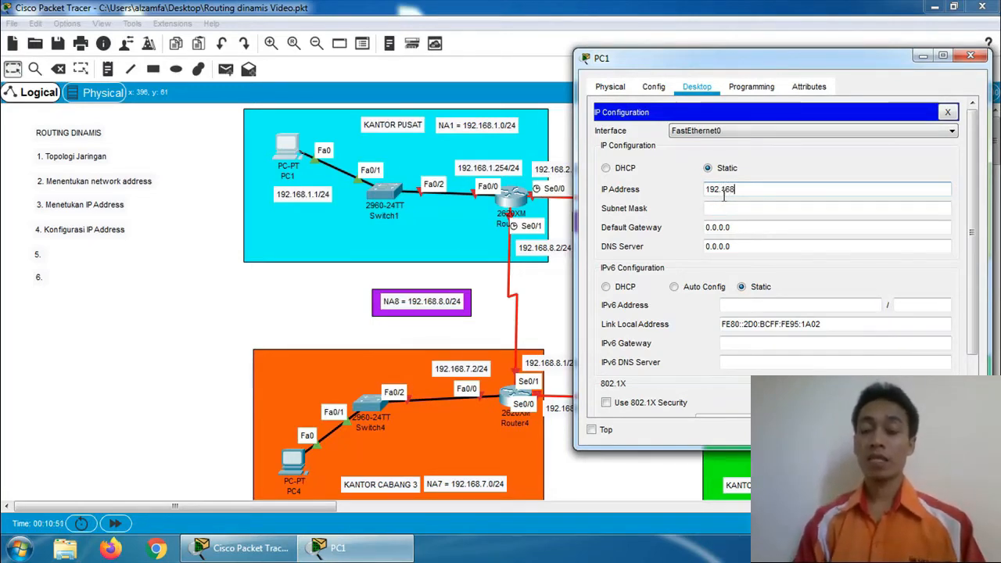
type(".1.1")
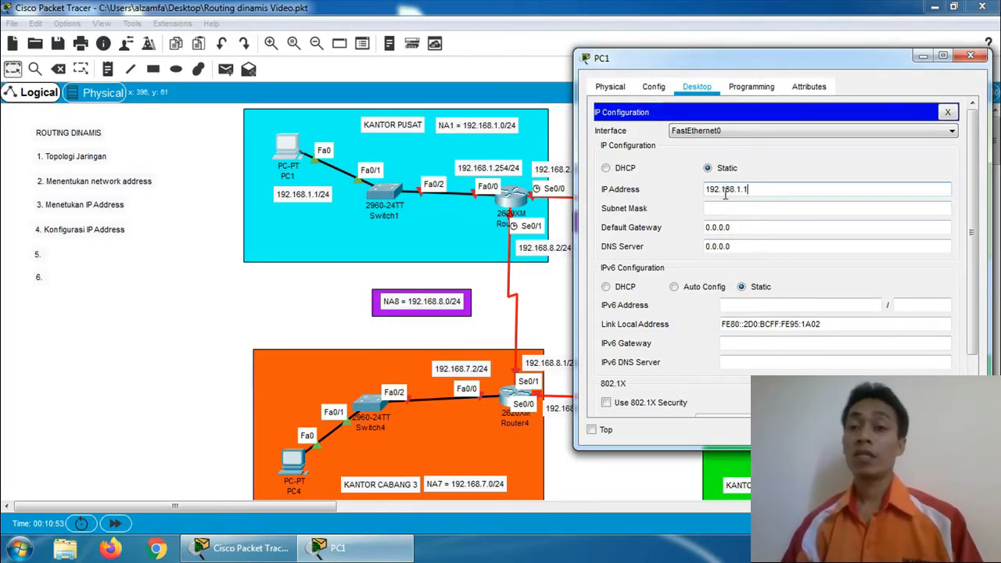
left_click(725, 208)
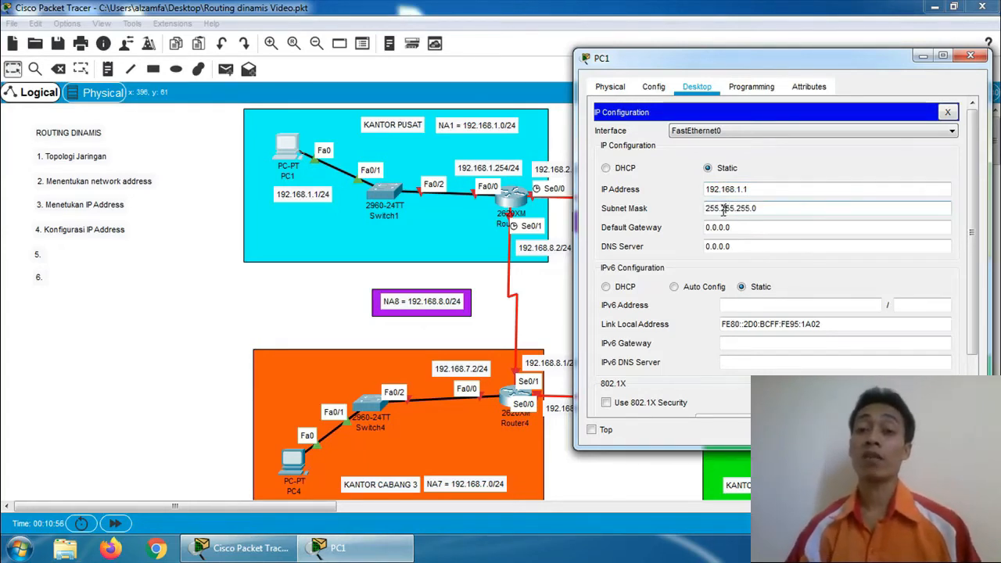
Set PC1's default gateway to 192.168.1.254 and close its configuration window.
key("Tab")
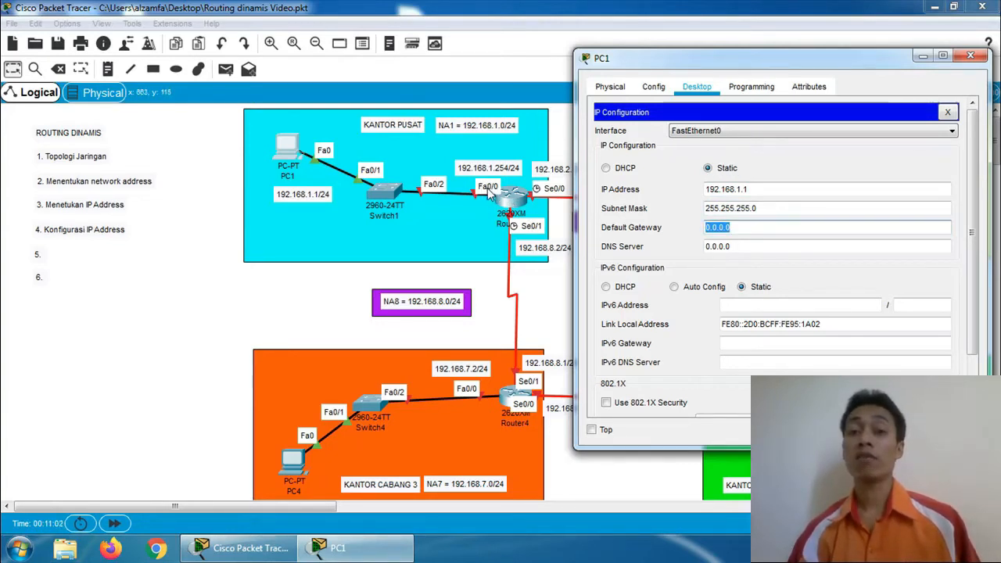
type("192.168")
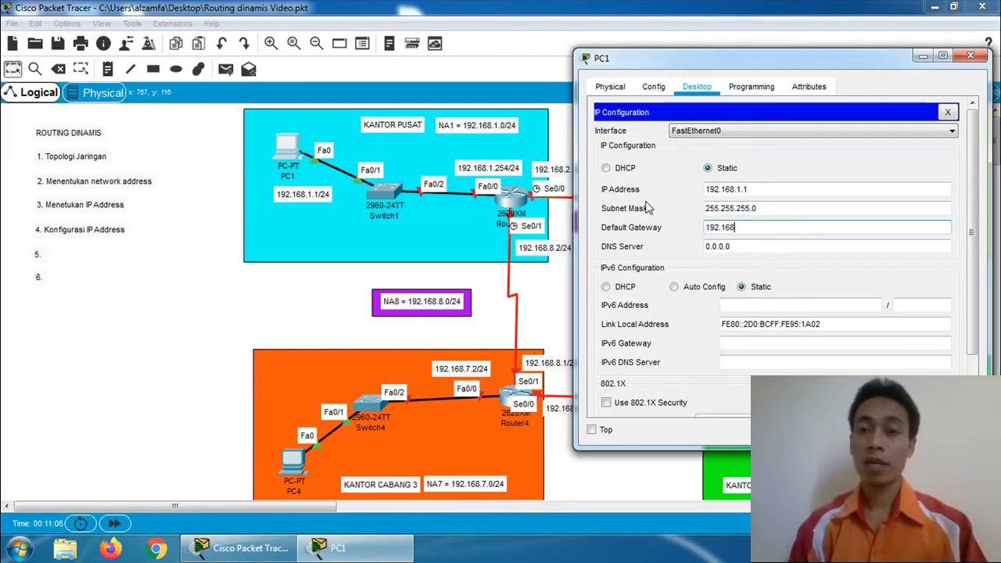
type(".1.254")
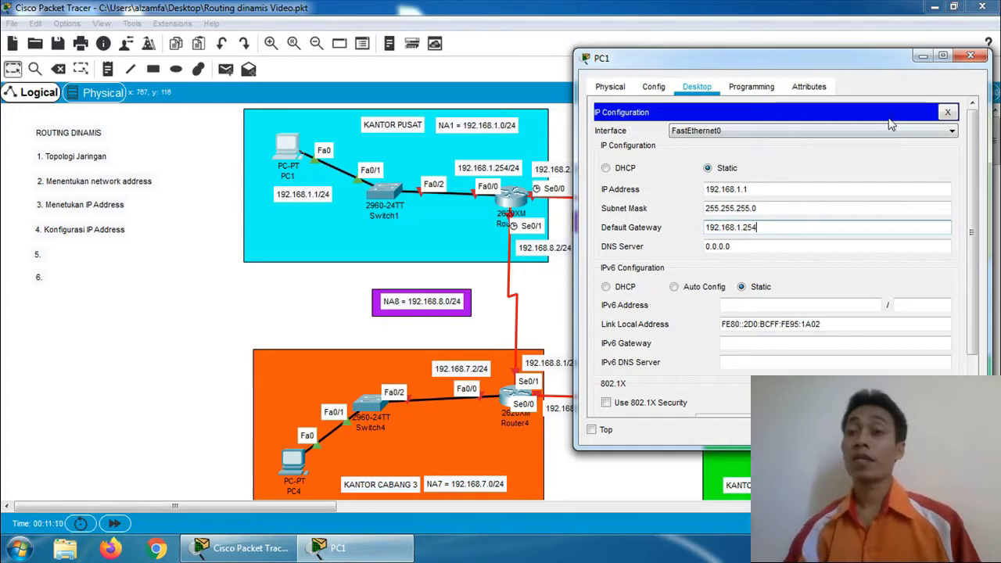
left_click(946, 113)
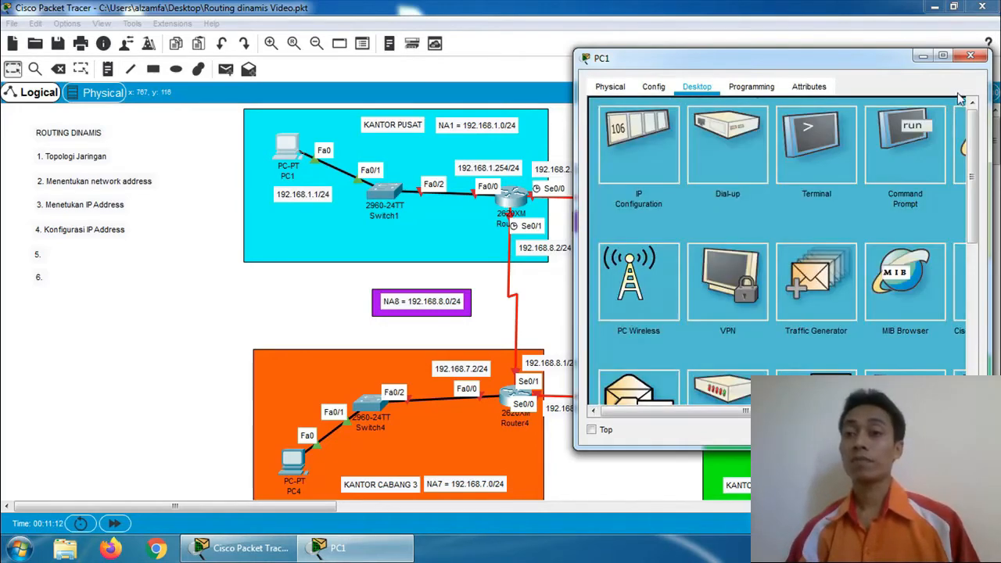
left_click(970, 56)
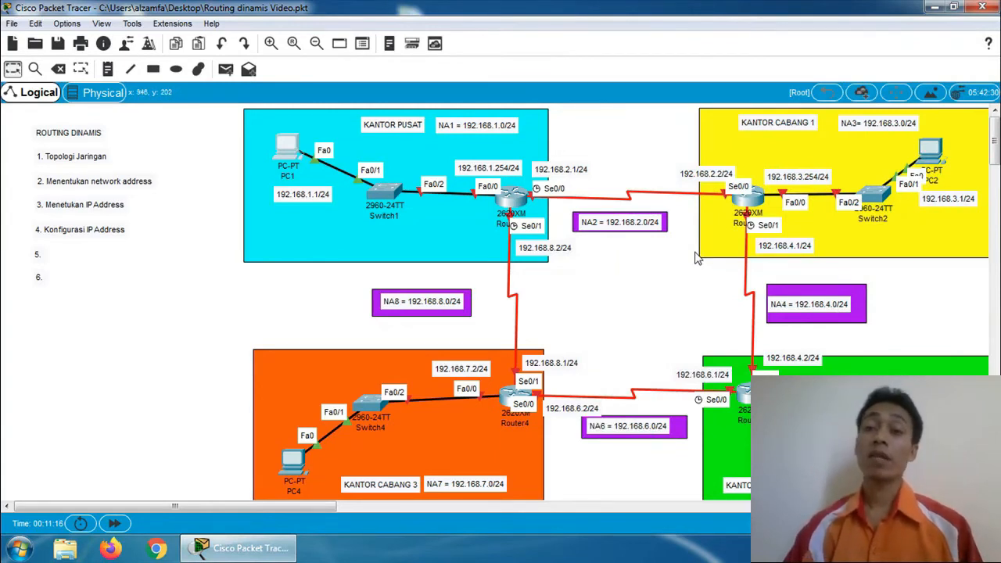
Set PC2's static IP address to 192.168.3.1 with subnet mask 255.255.255.0.
left_click(932, 151)
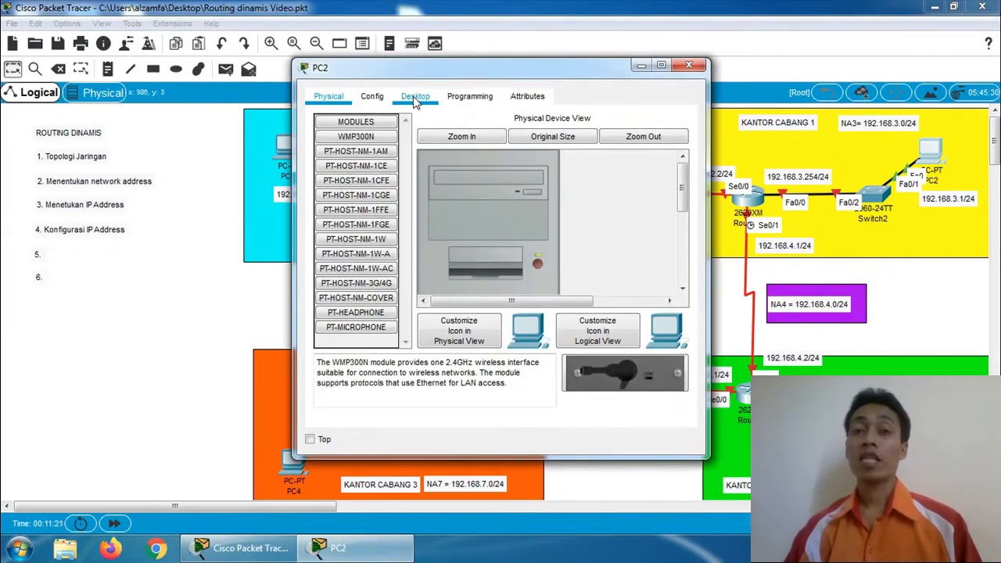
left_click(415, 97)
left_click_drag(500, 70, 328, 71)
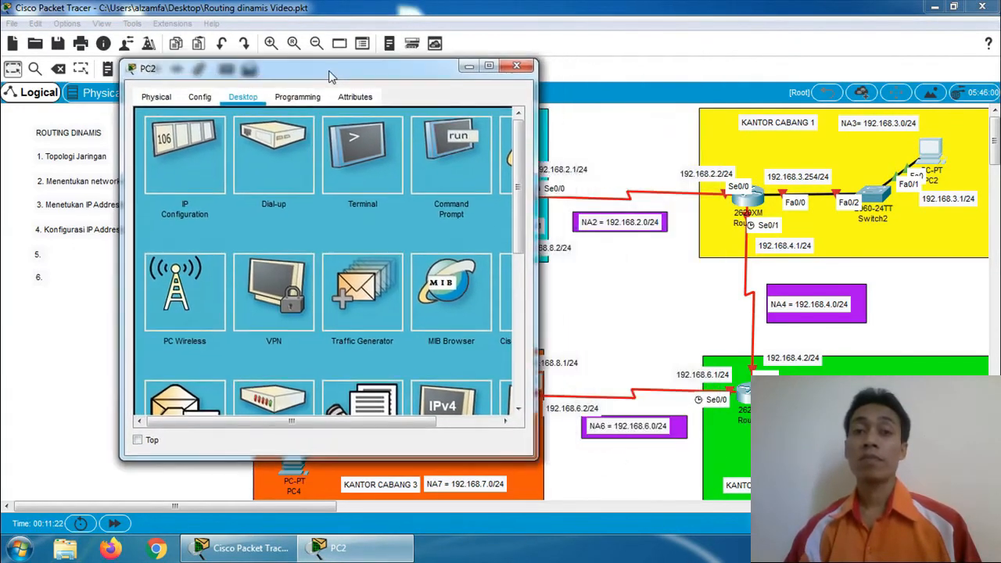
left_click(195, 160)
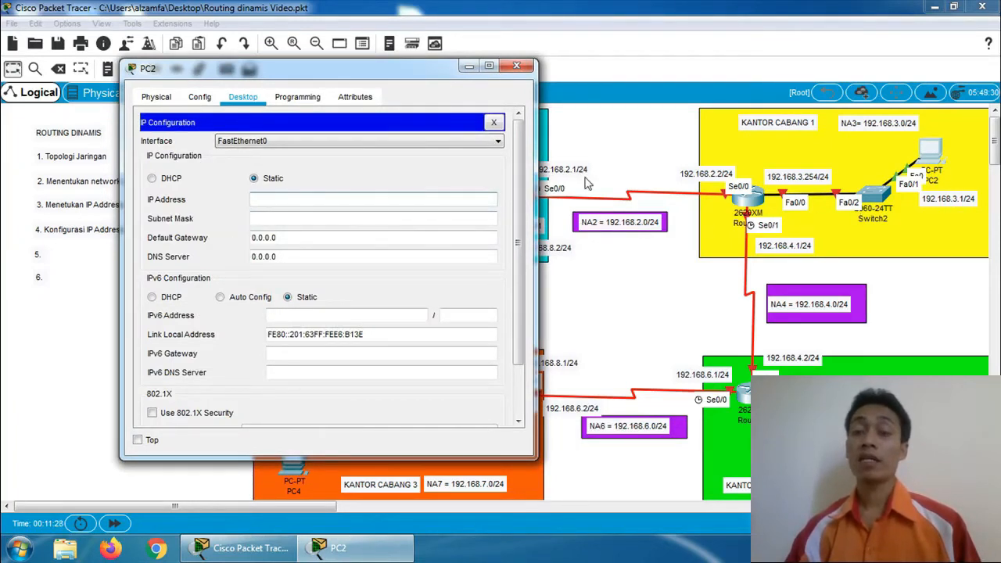
type("192.")
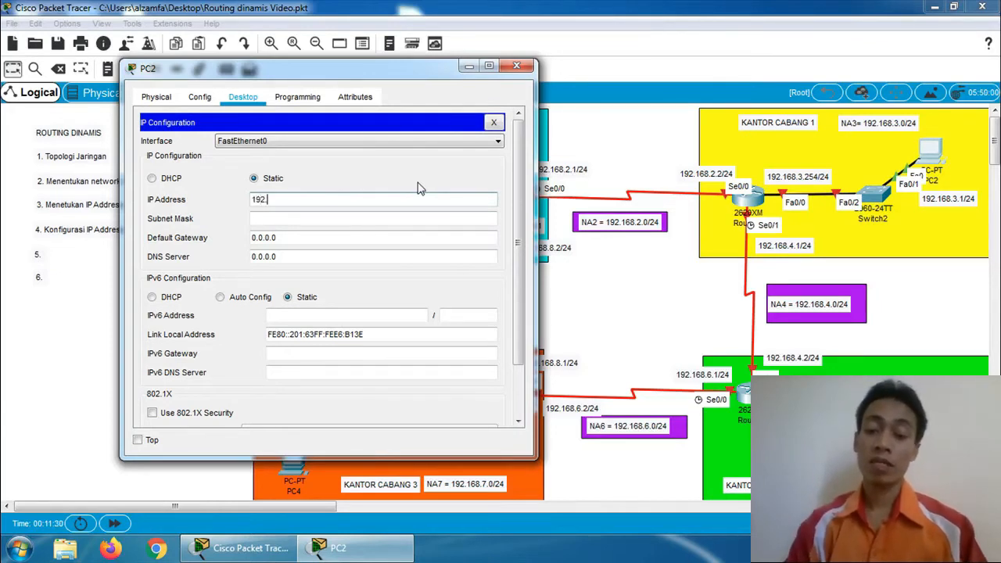
type("168.3")
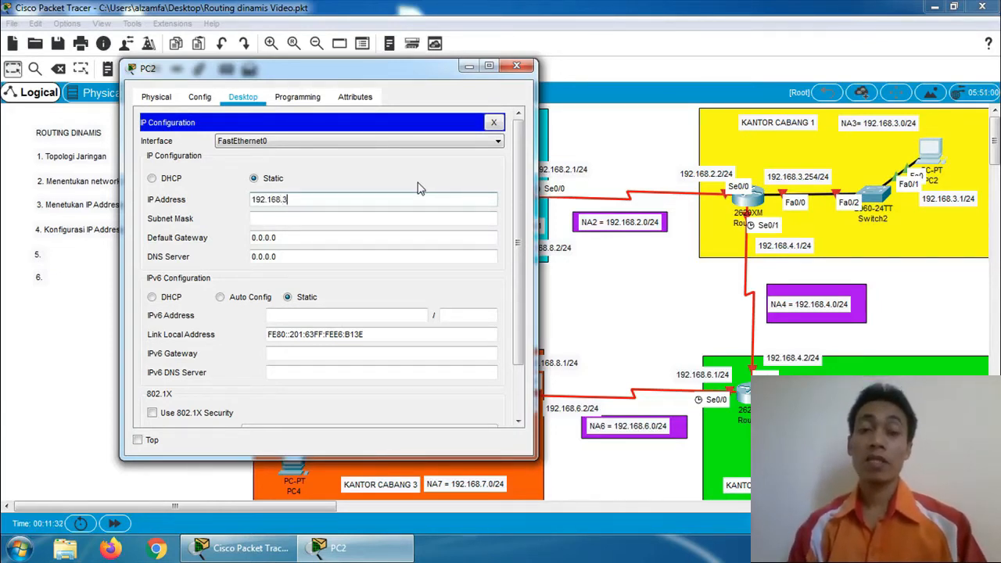
type(".1")
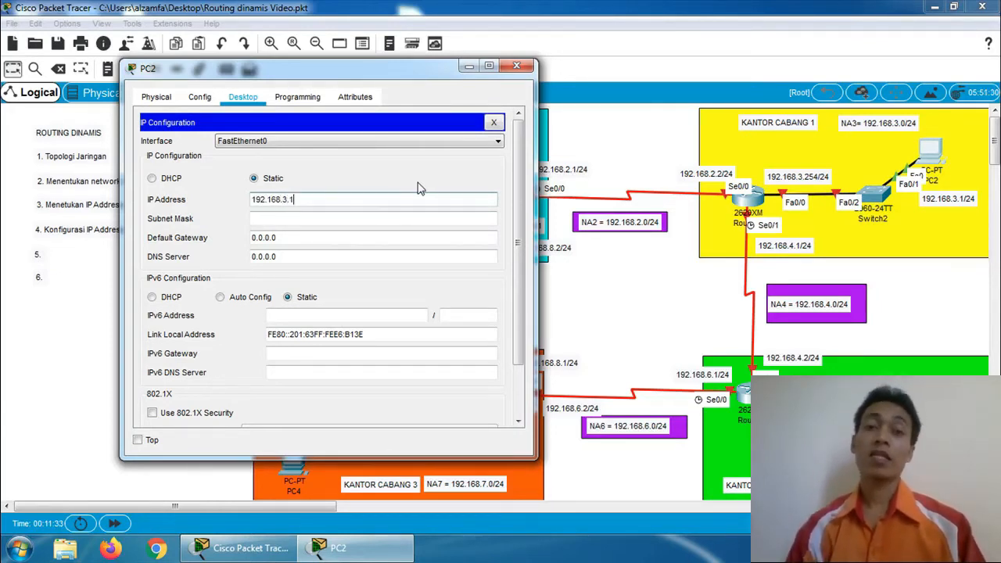
left_click(368, 217)
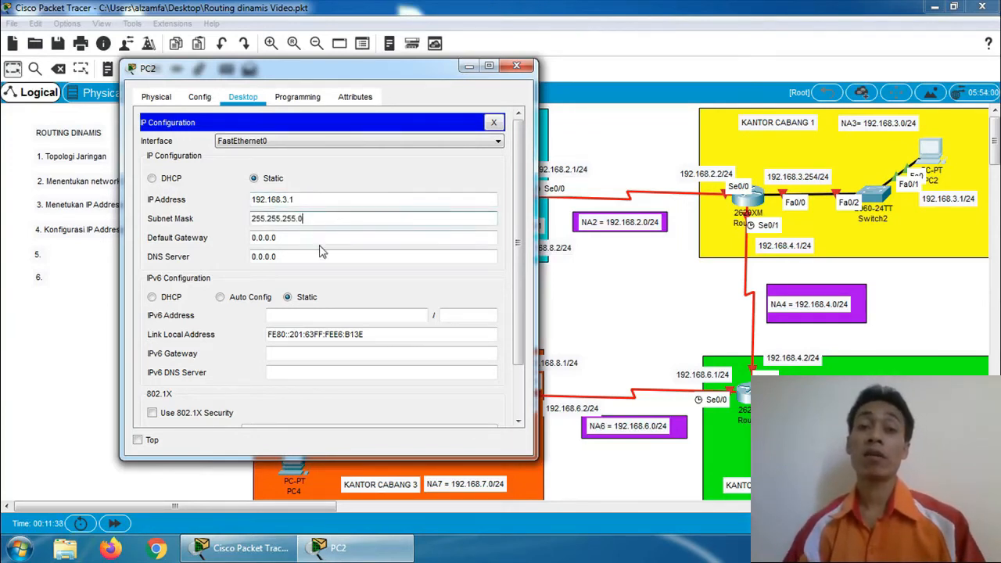
Set PC2's default gateway to 192.168.3.254 and close its configuration window.
key("Tab")
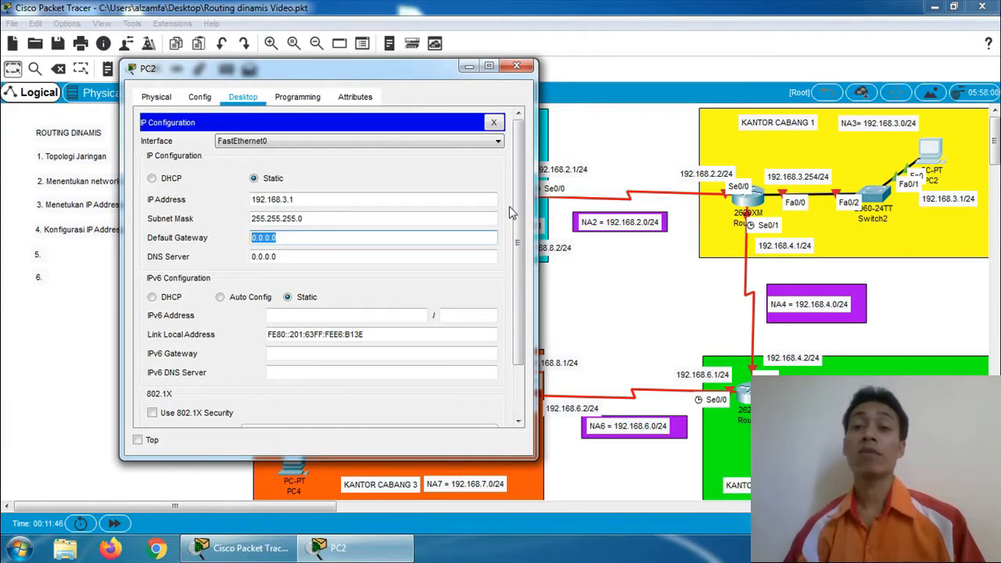
type("192")
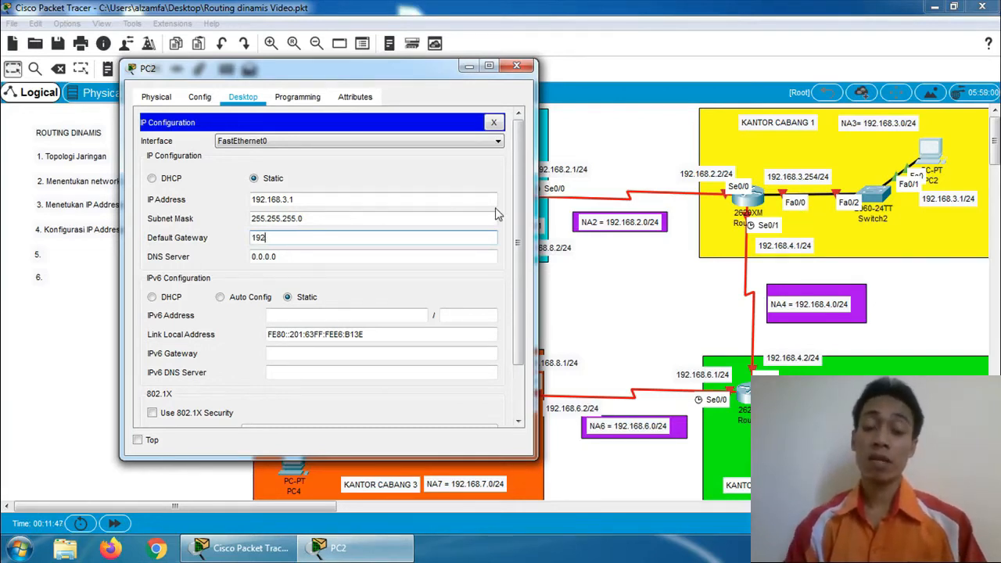
type(".168.")
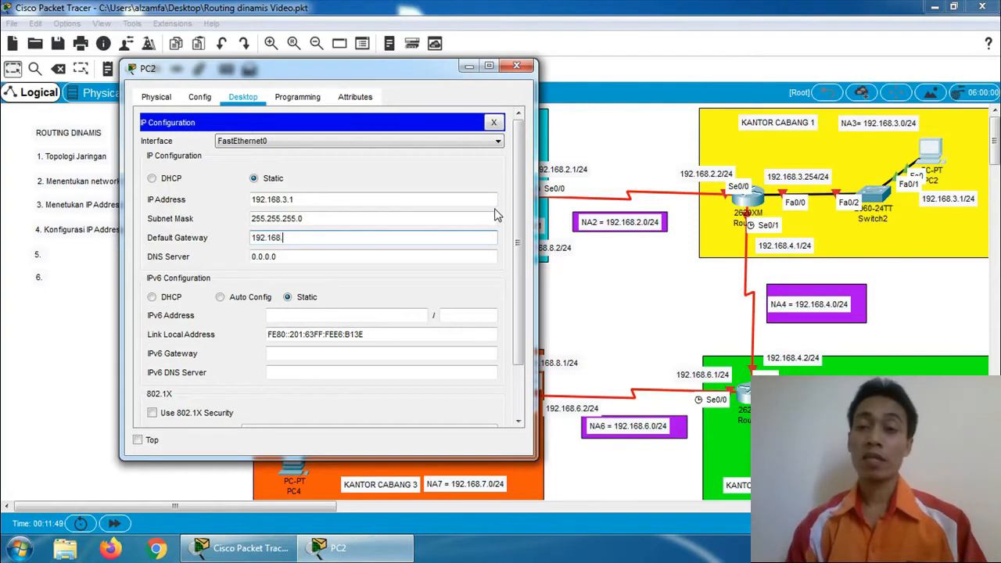
type("3.254")
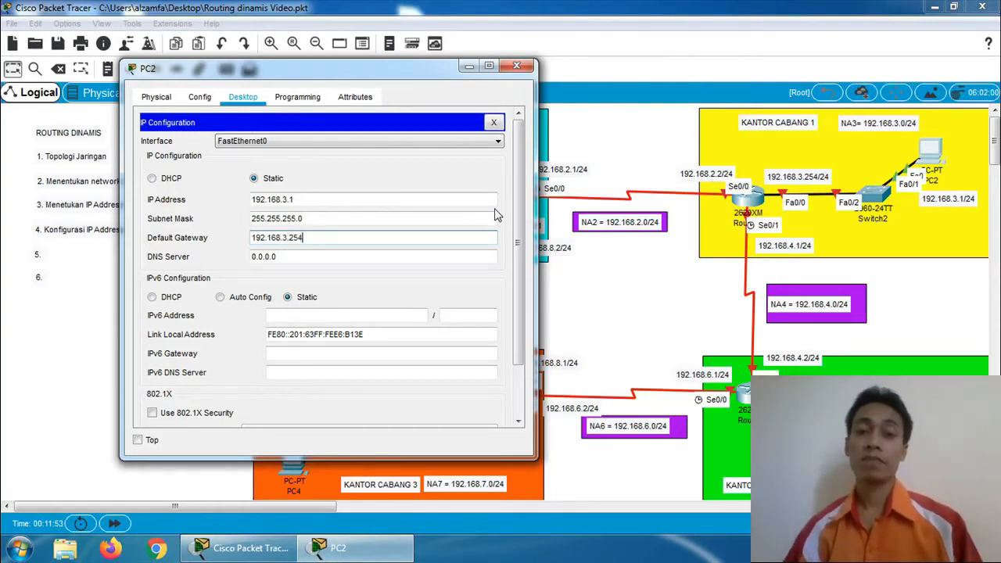
left_click(494, 123)
left_click(514, 68)
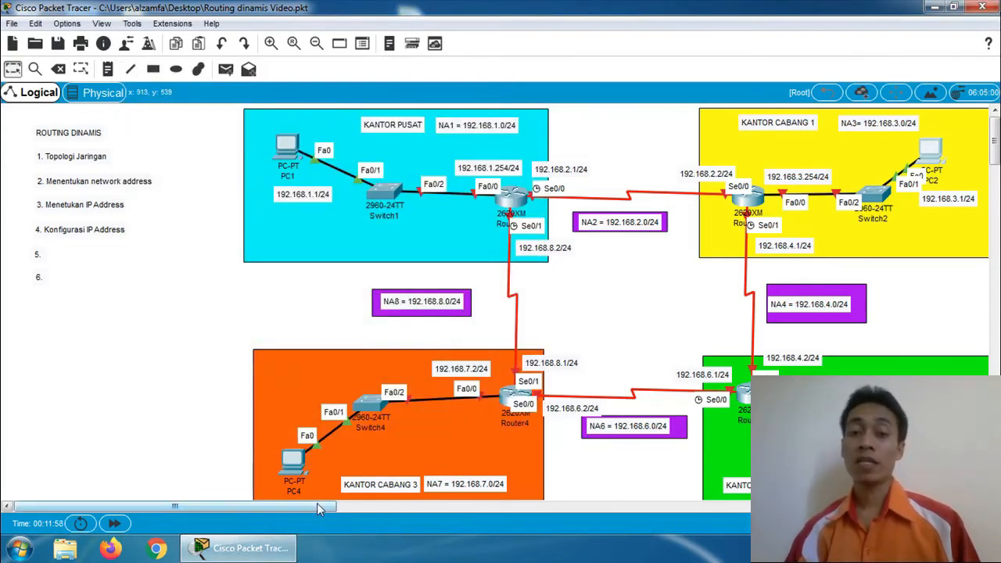
Set PC3's static IP address to 192.168.5.1 with subnet mask 255.255.255.0.
left_click_drag(317, 507, 361, 507)
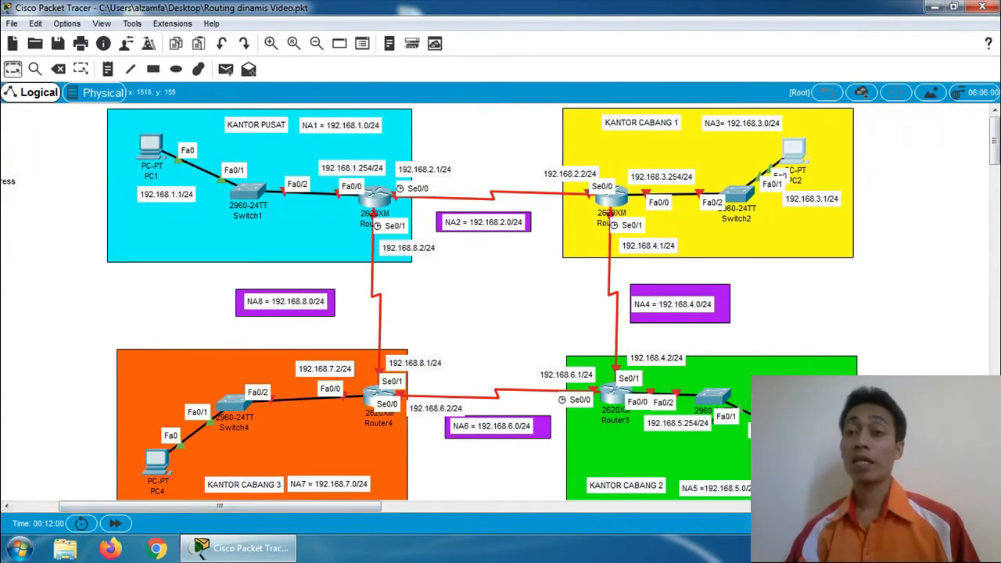
left_click_drag(994, 156, 991, 172)
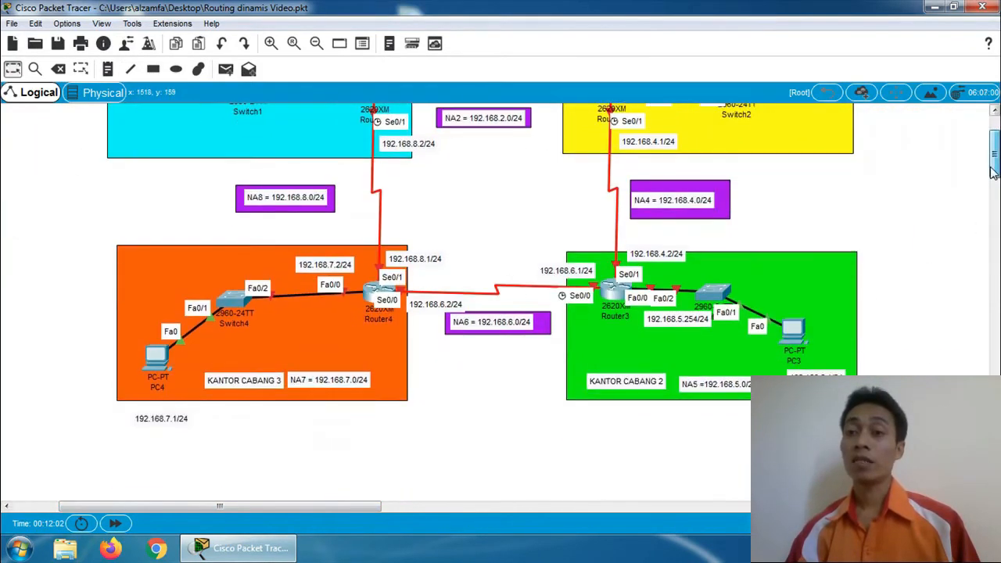
left_click(793, 335)
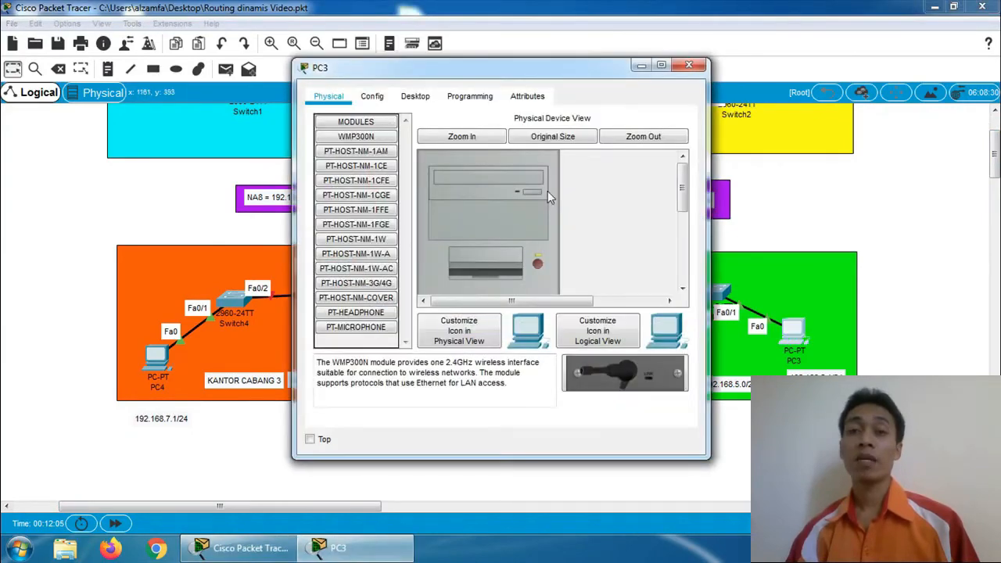
left_click(428, 99)
left_click(382, 144)
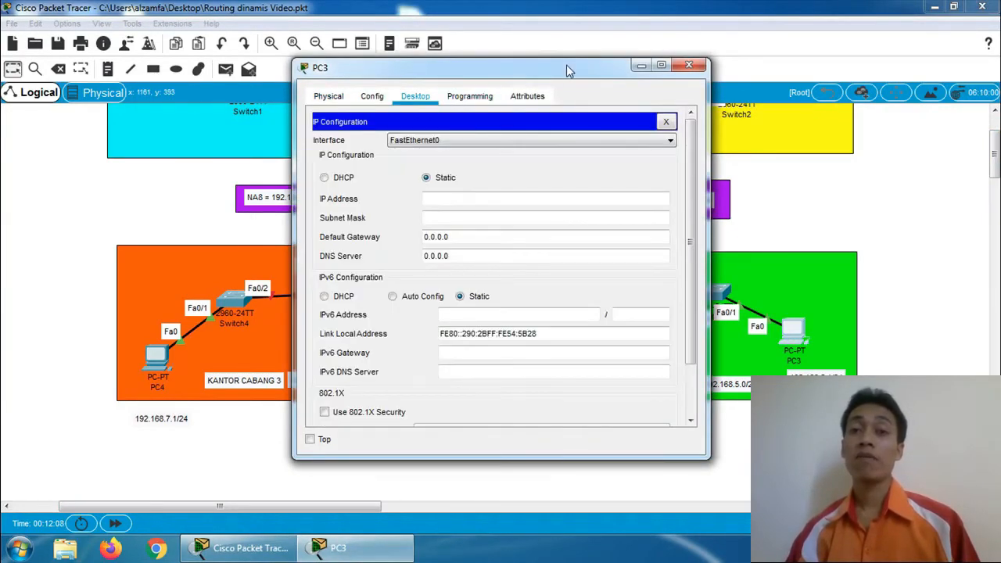
left_click_drag(566, 64, 362, 70)
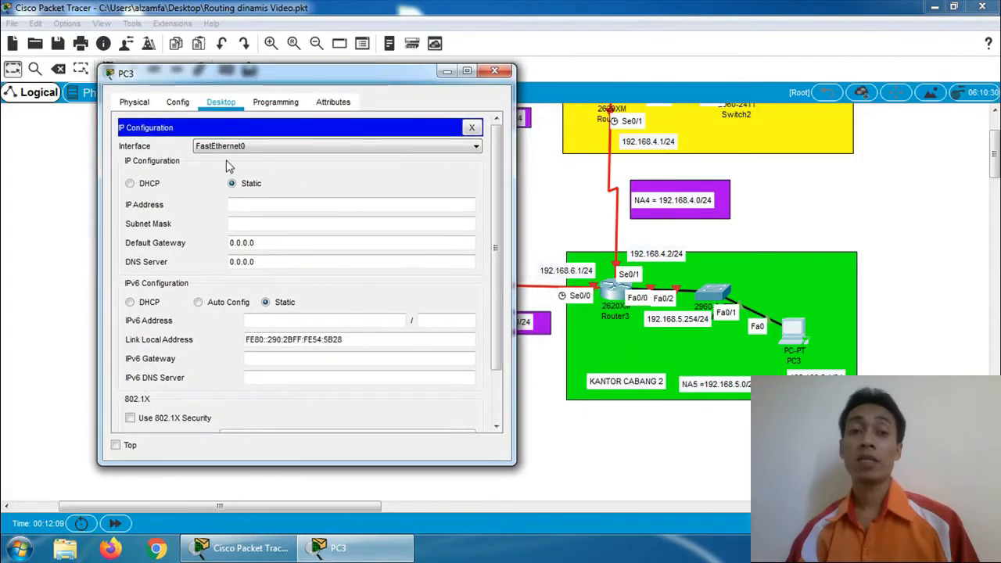
left_click(241, 204)
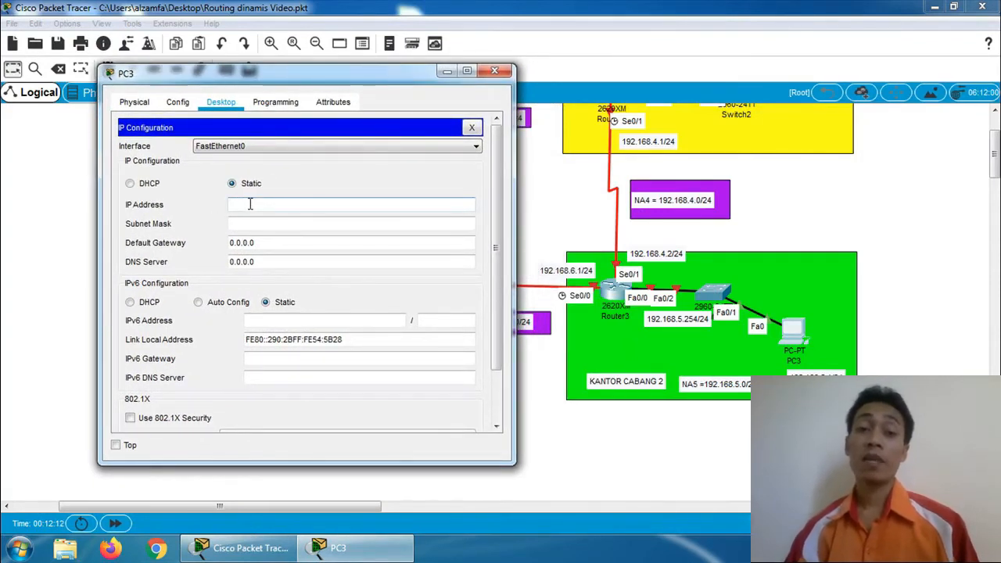
type("192")
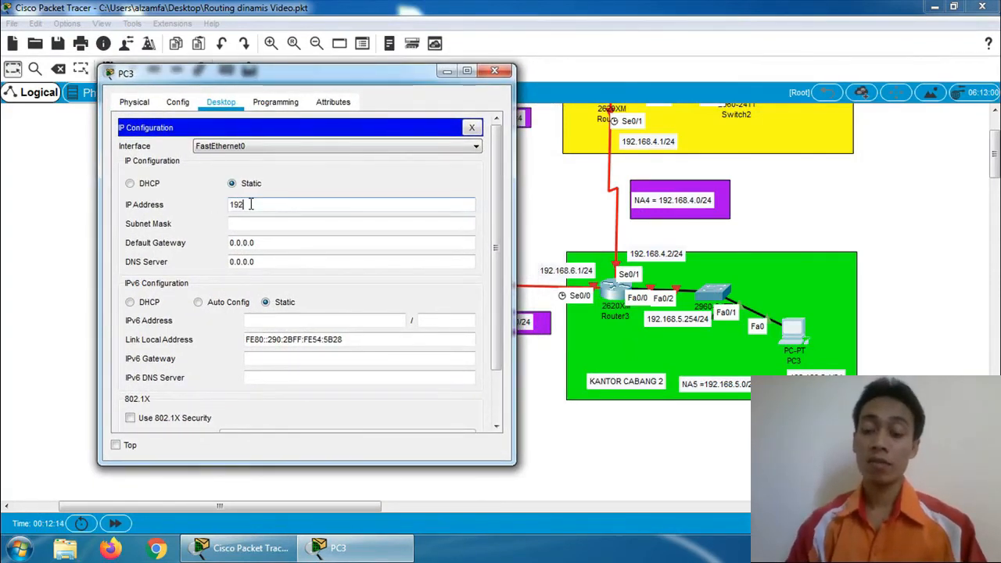
type(".168.5.1")
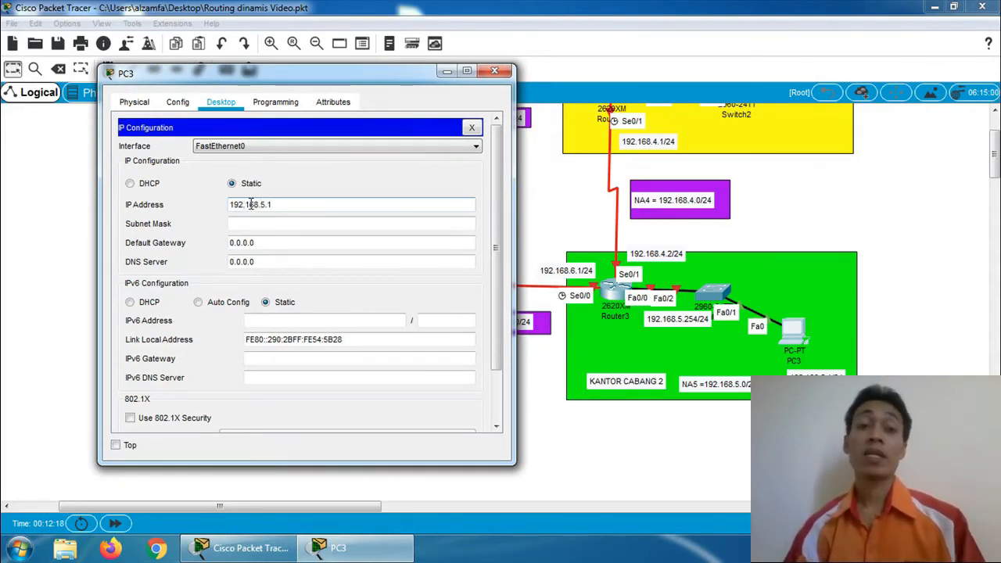
left_click(258, 223)
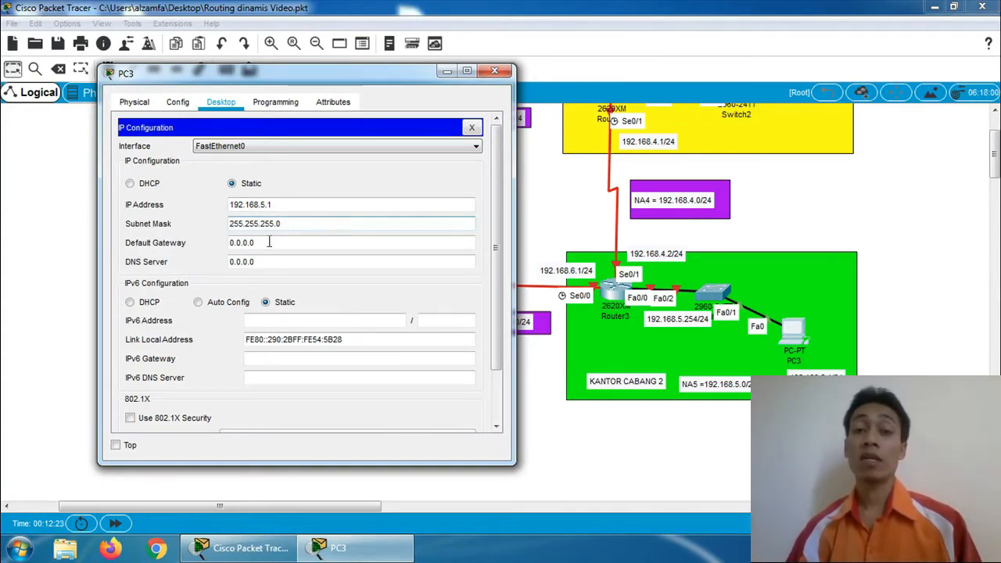
Set PC3's default gateway to 192.168.5.254 and close its configuration window.
left_click(268, 242)
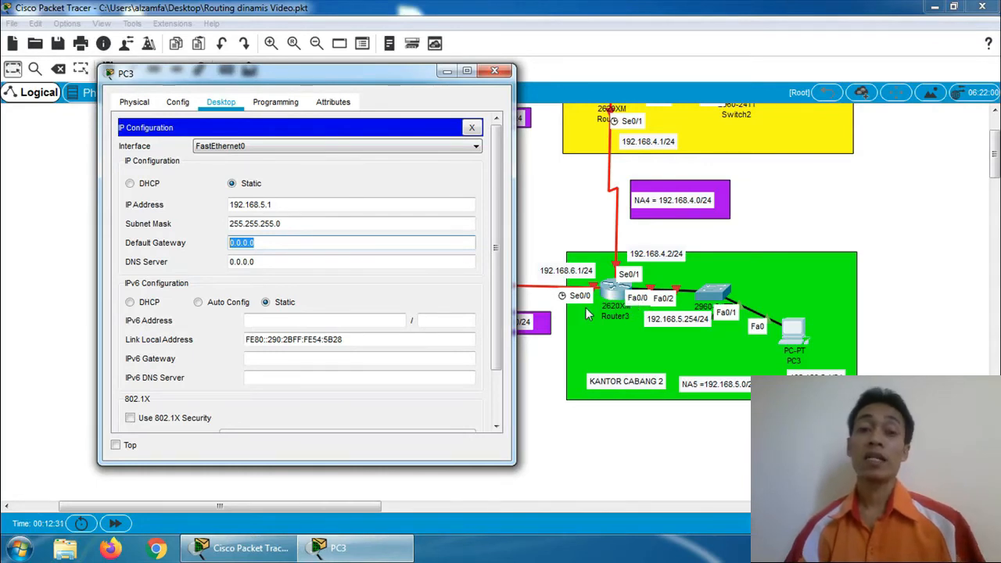
type("192.")
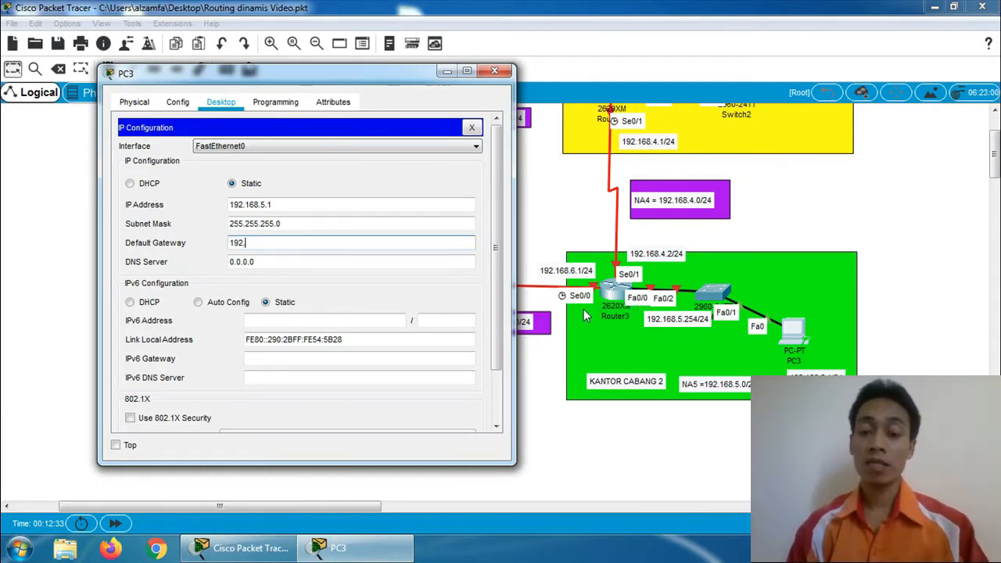
type("168.")
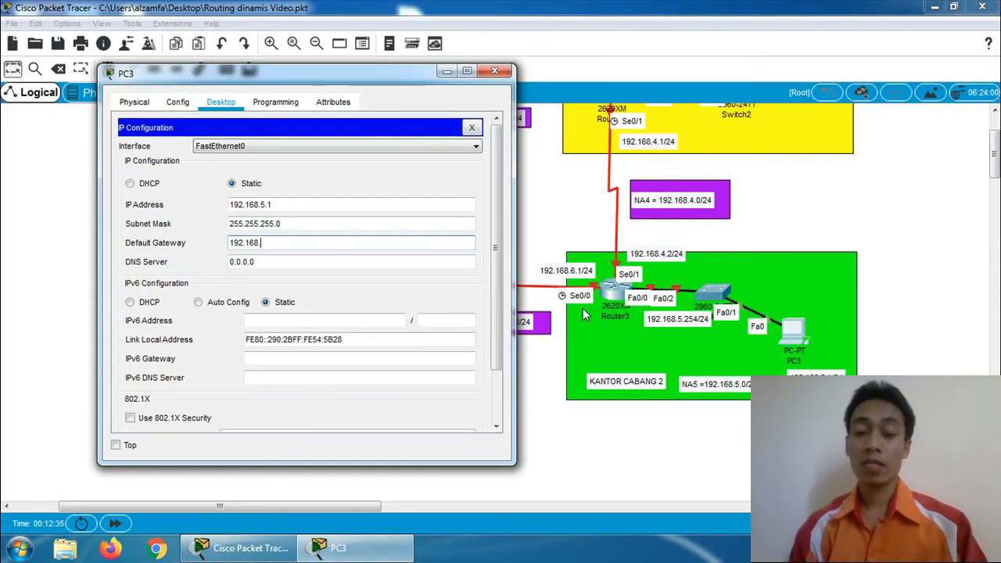
type("5.254")
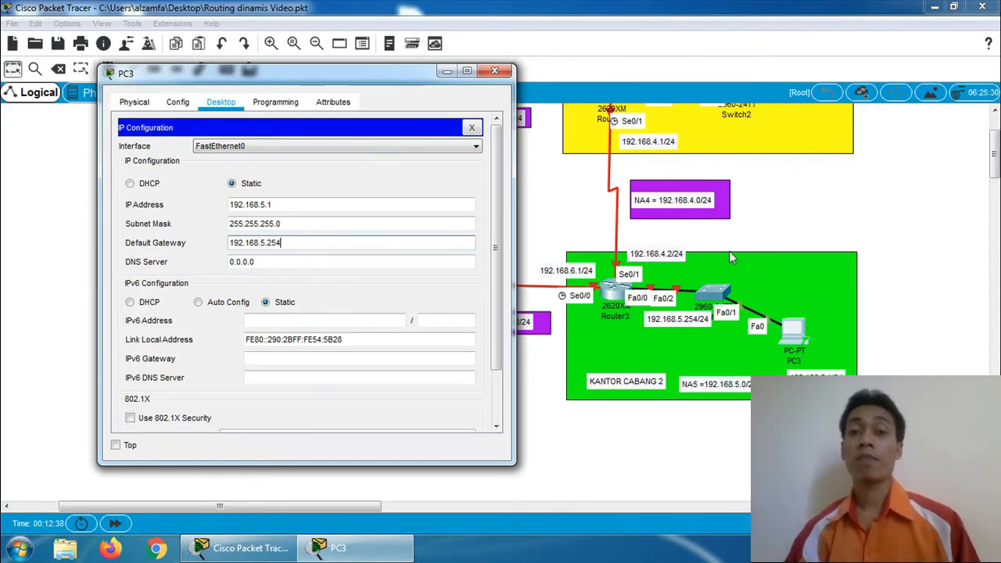
left_click(472, 128)
left_click(494, 71)
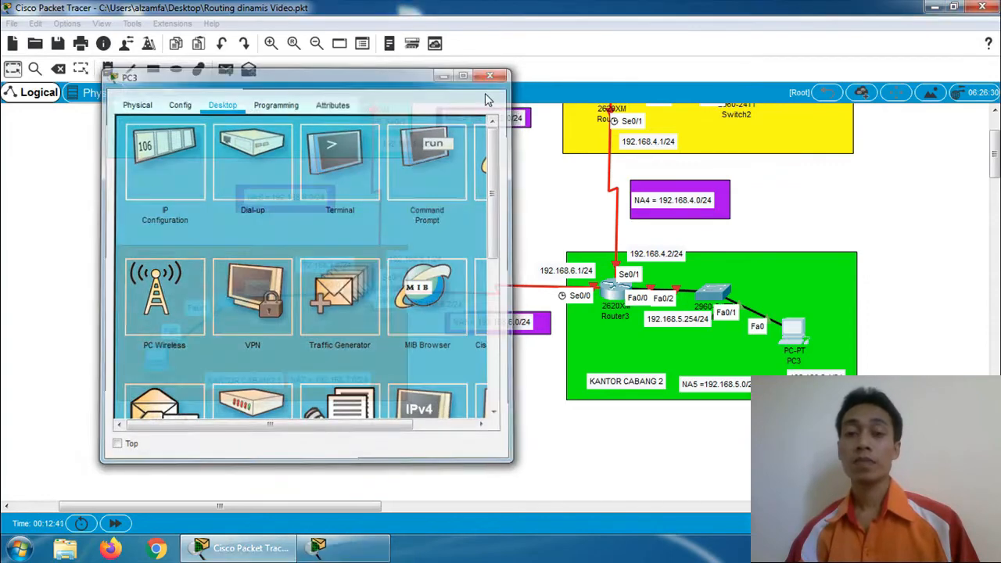
Open PC4's desktop applications in its device window, keeping PC4 and its address label in view.
scroll(314, 504, "left", 3)
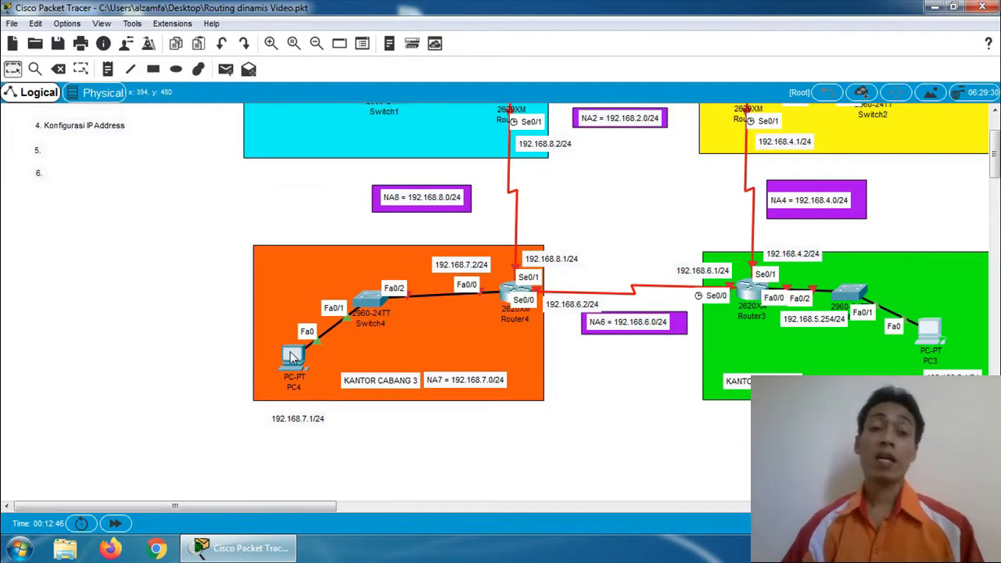
left_click(289, 357)
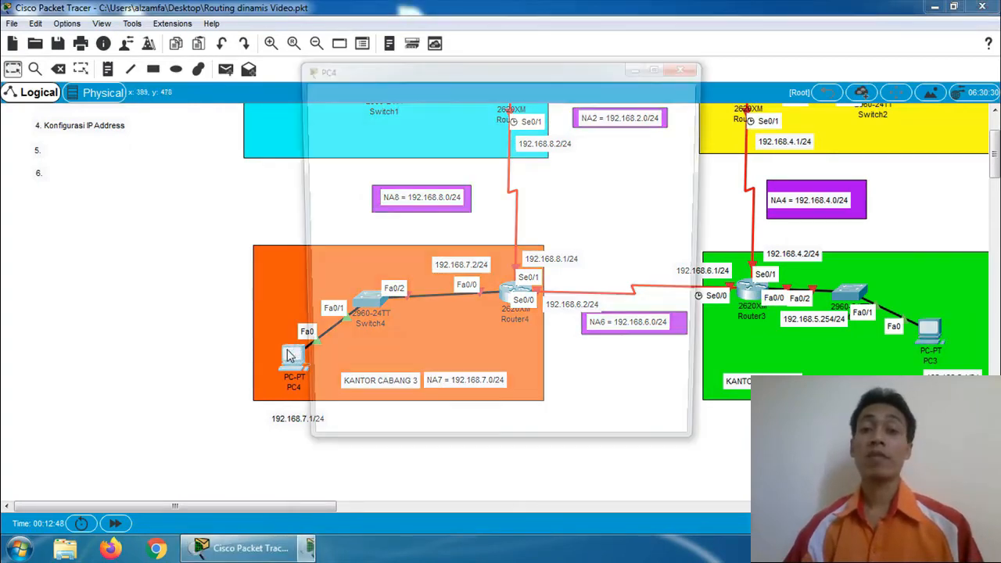
left_click_drag(427, 68, 644, 85)
left_click(626, 113)
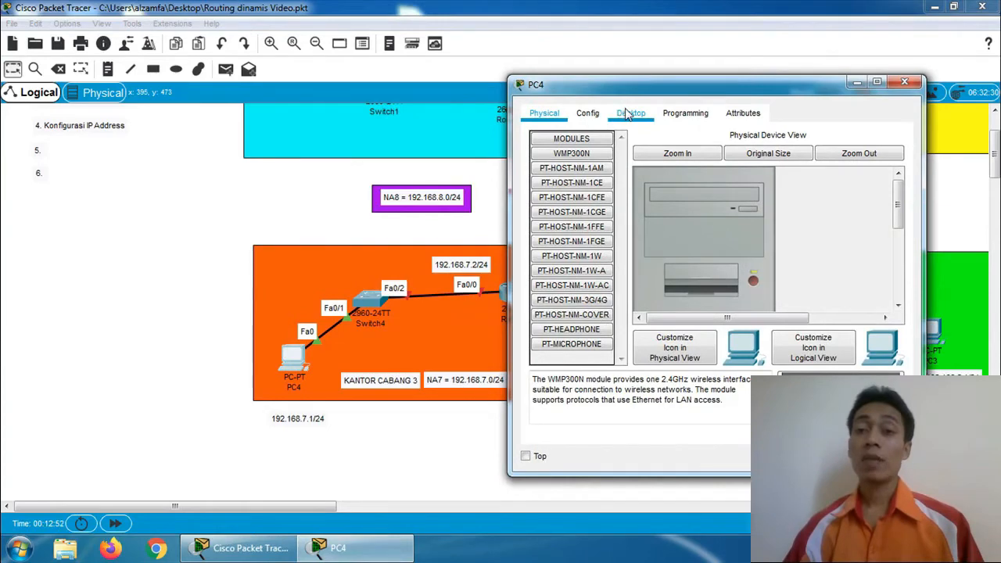
Set PC4's static IP address to 192.168.7.1 with subnet mask 255.255.255.0.
left_click(571, 175)
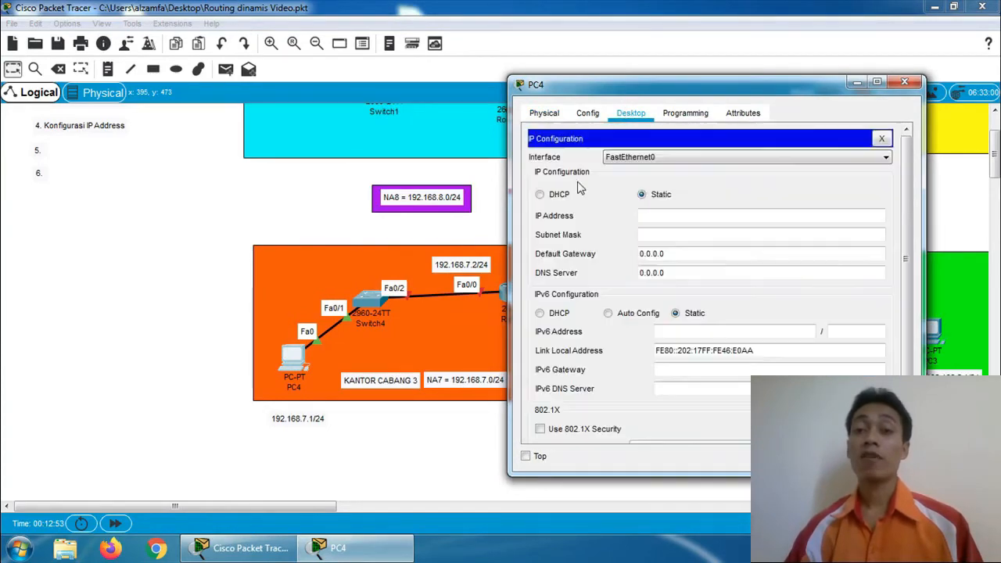
left_click(661, 218)
type("192")
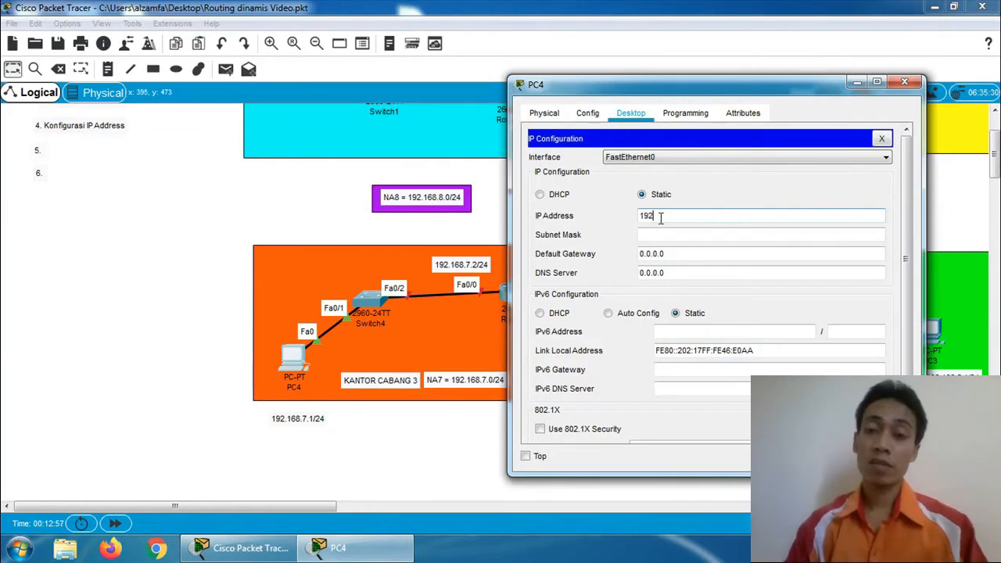
type(".168.7.1")
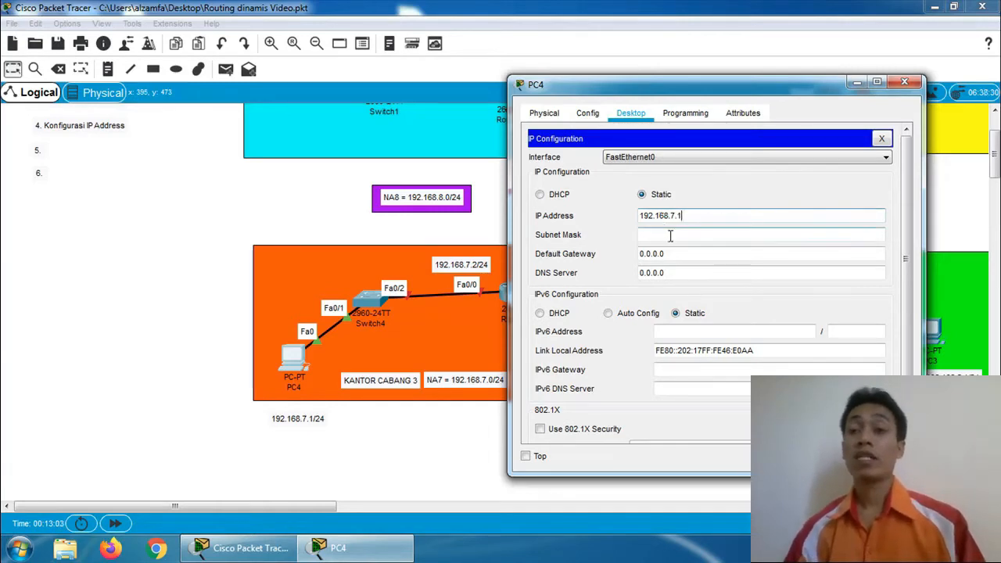
left_click(671, 236)
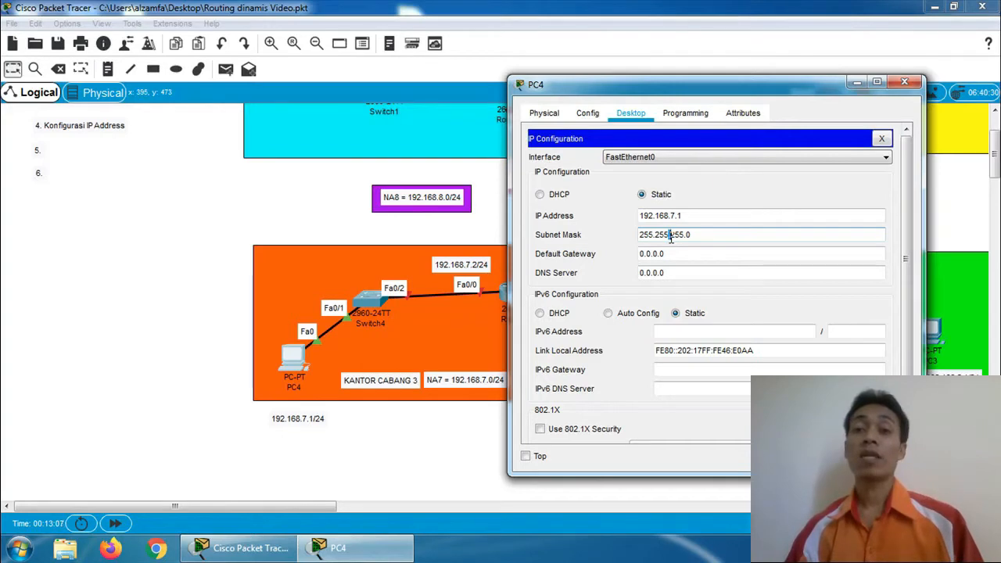
Set PC4's default gateway to 192.168.7.2 and close its configuration window.
left_click_drag(680, 256, 596, 248)
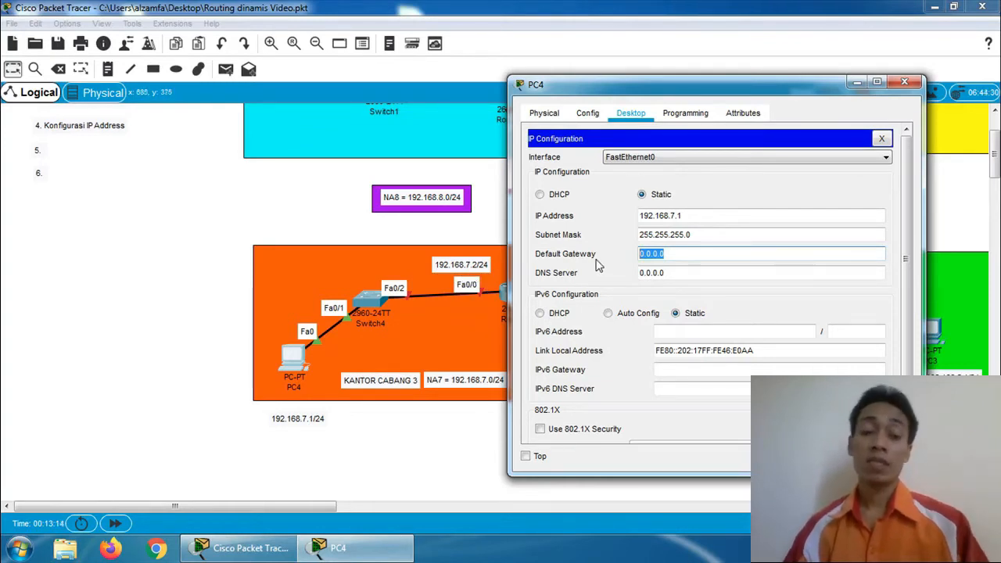
type("192.1")
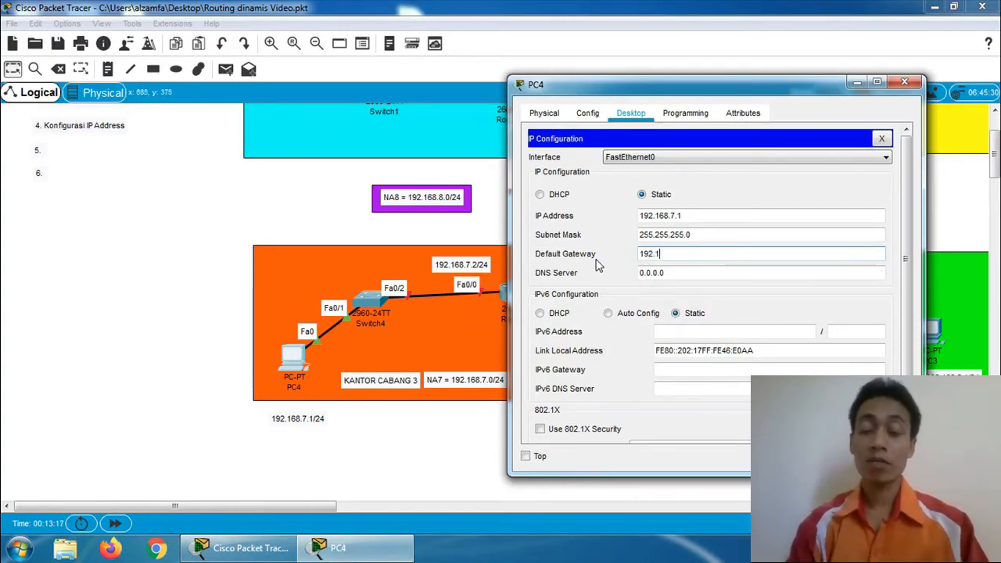
type("68.7")
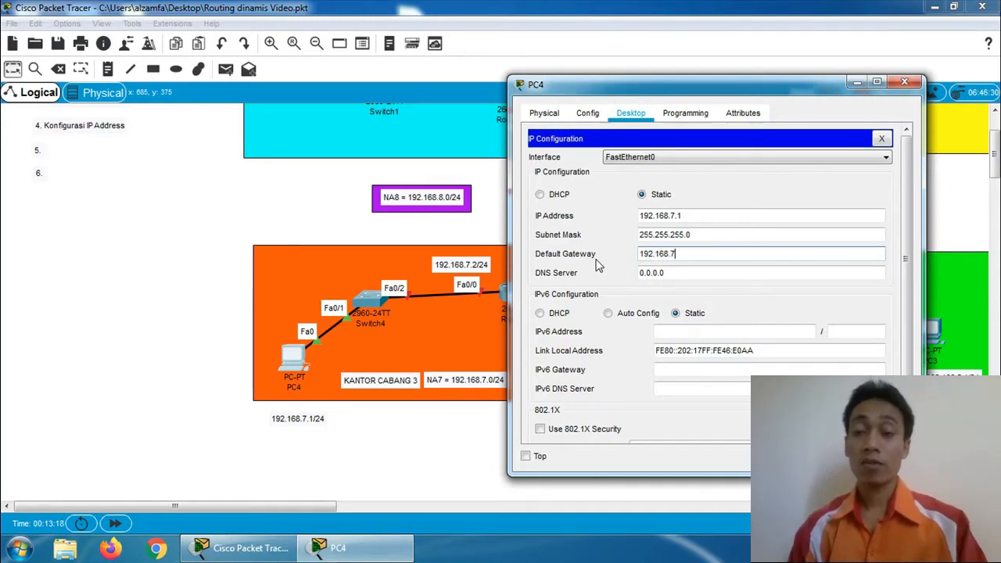
type(".2")
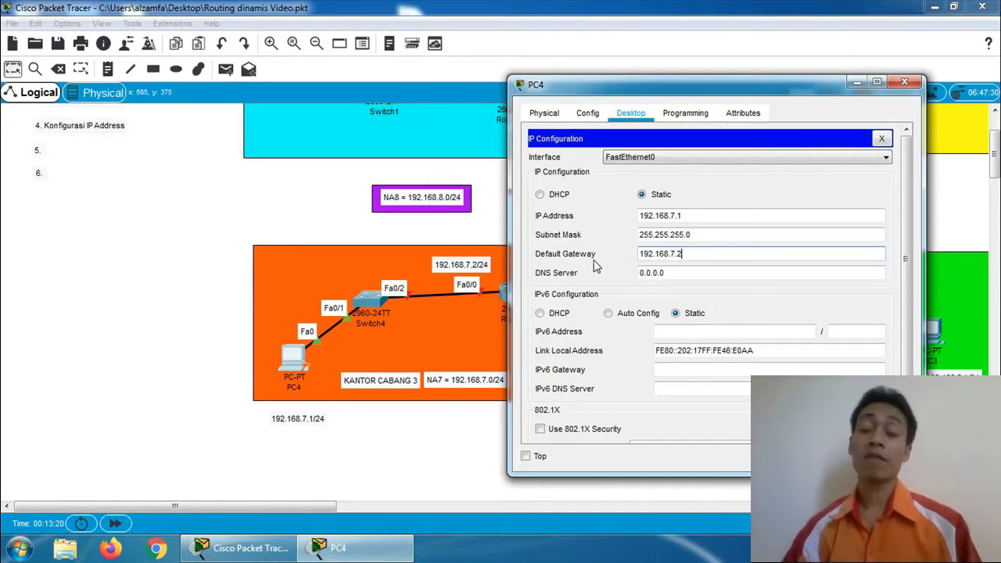
left_click(881, 138)
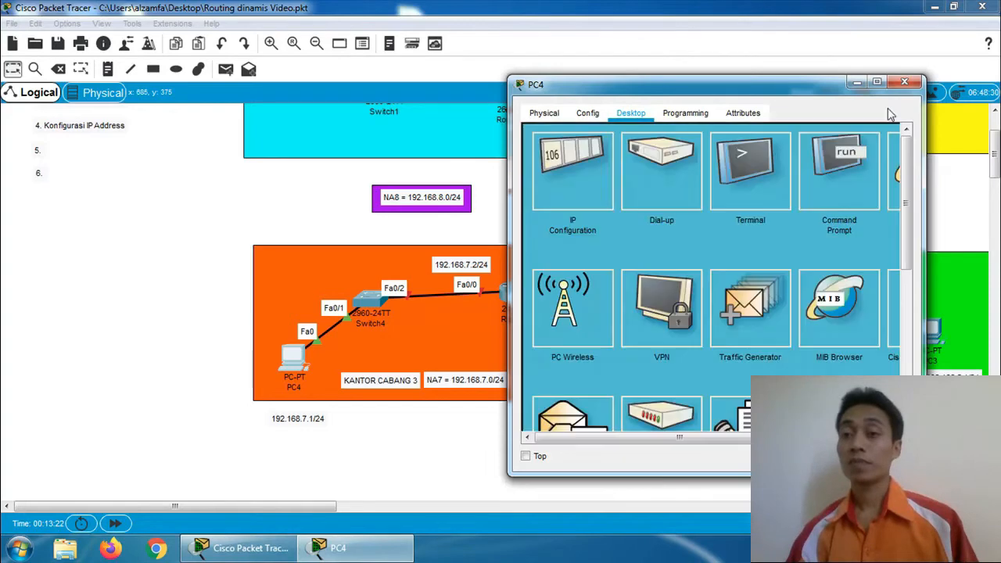
left_click(904, 81)
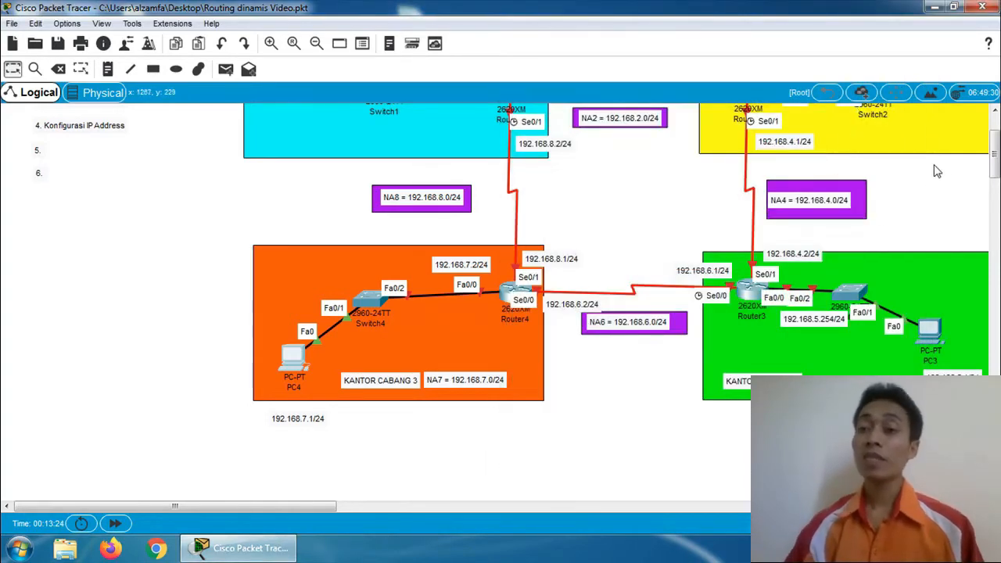
Open the command line of Router1 in KANTOR PUSAT and enter global configuration mode with en and conf t.
left_click_drag(996, 143, 997, 125)
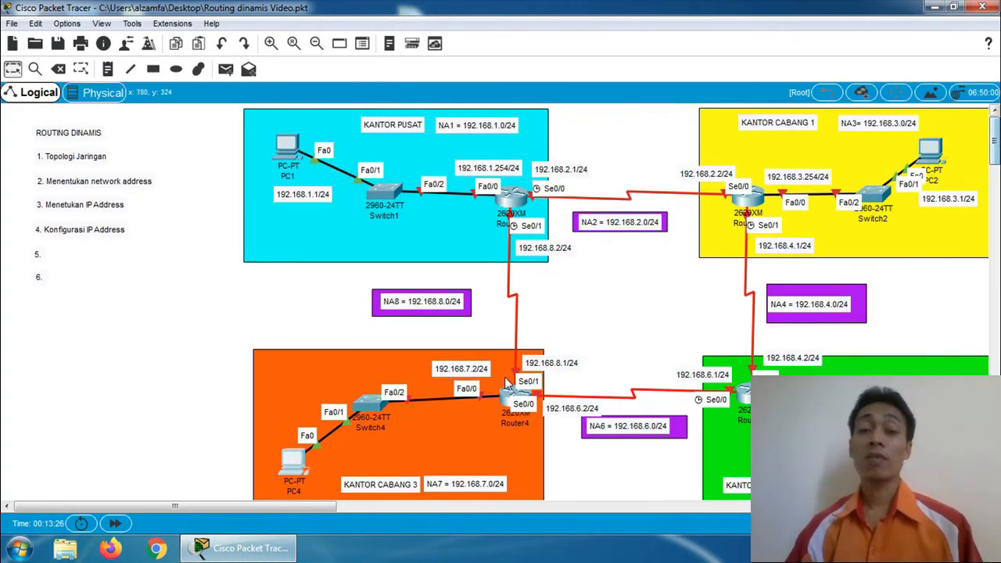
left_click_drag(316, 505, 348, 506)
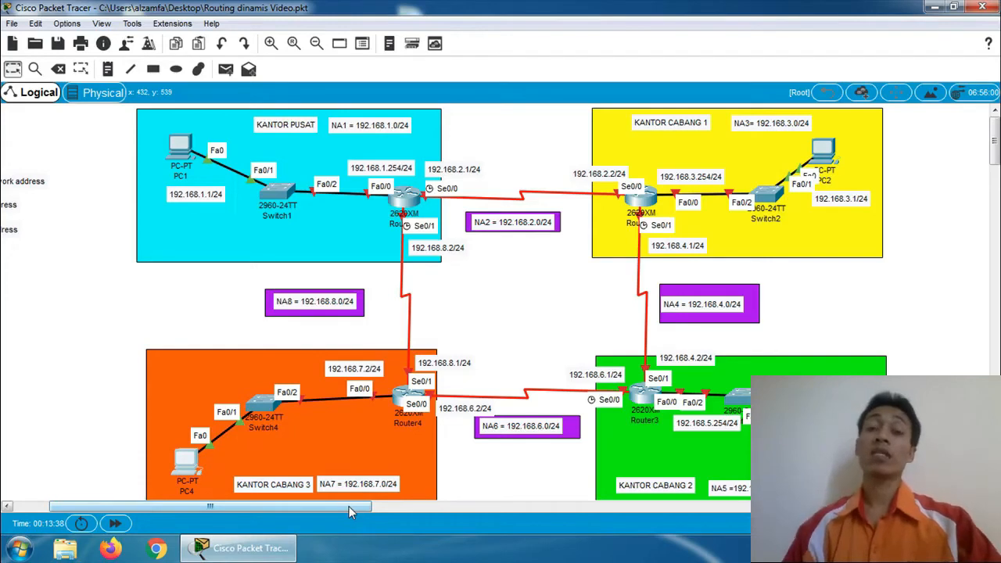
left_click(408, 206)
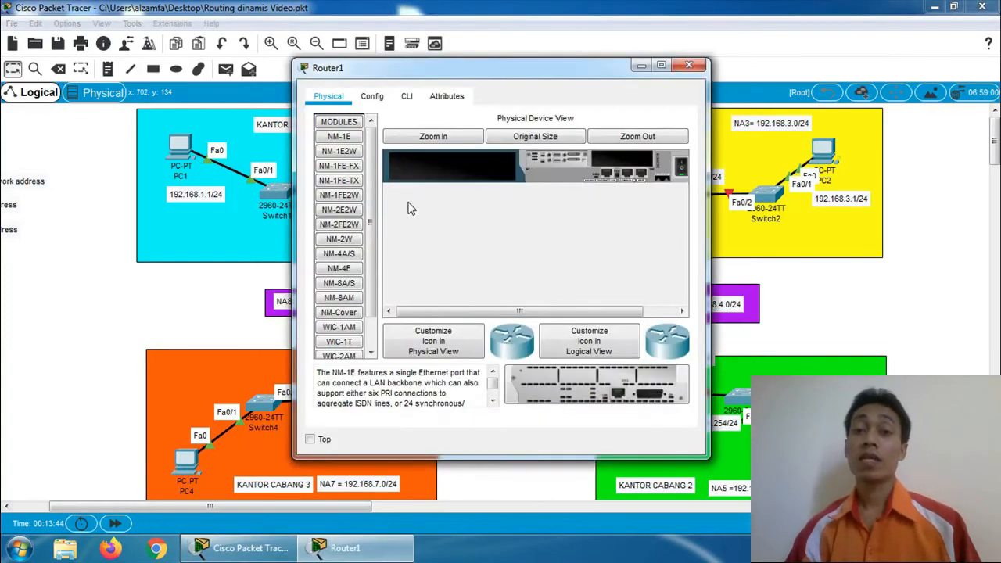
left_click(417, 96)
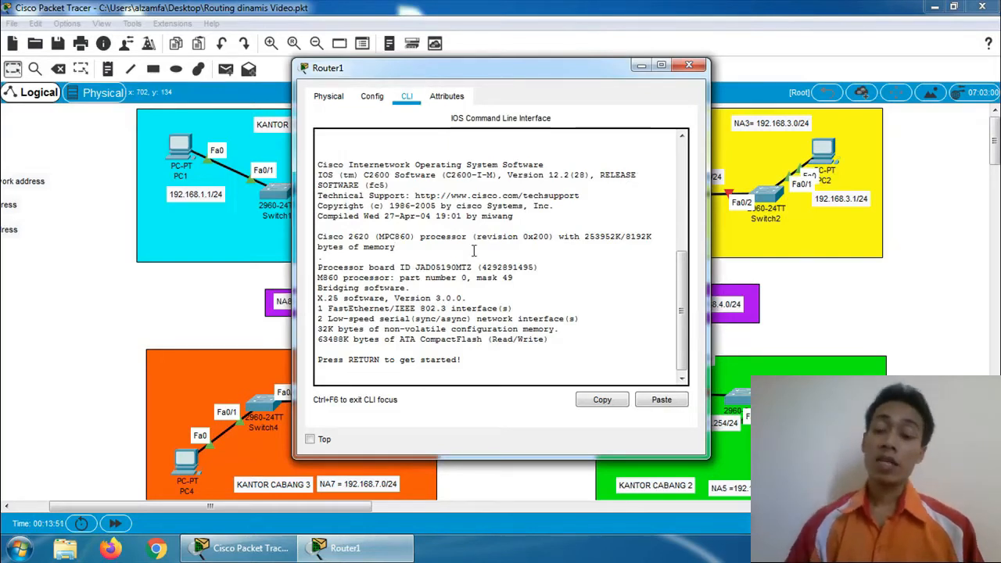
key("Return")
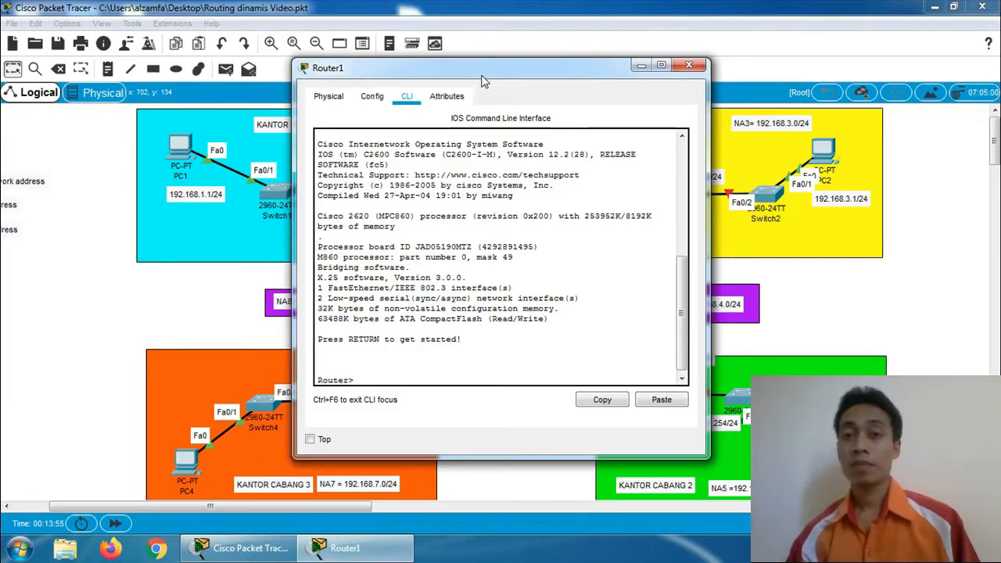
left_click_drag(493, 75, 672, 87)
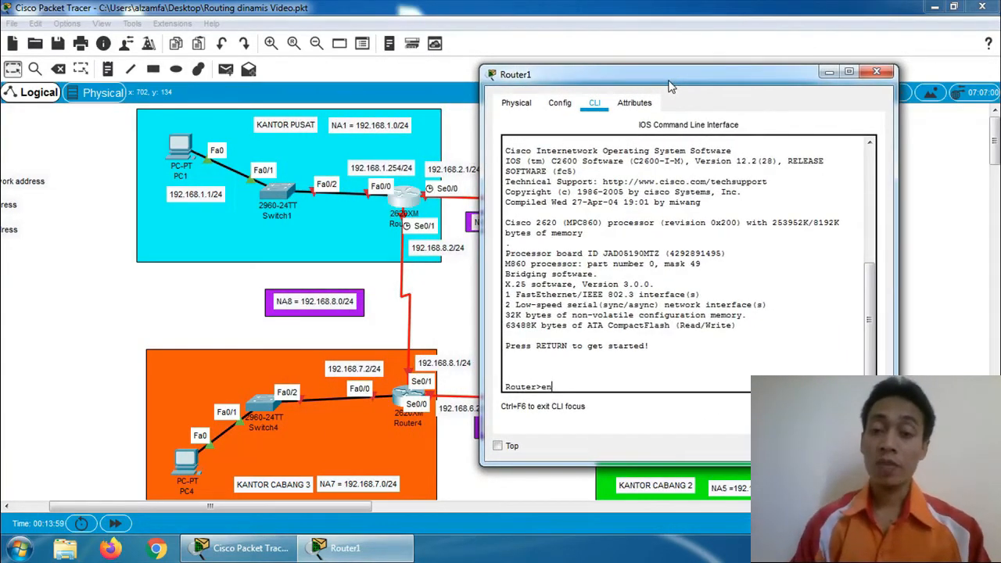
type("en")
key("Return")
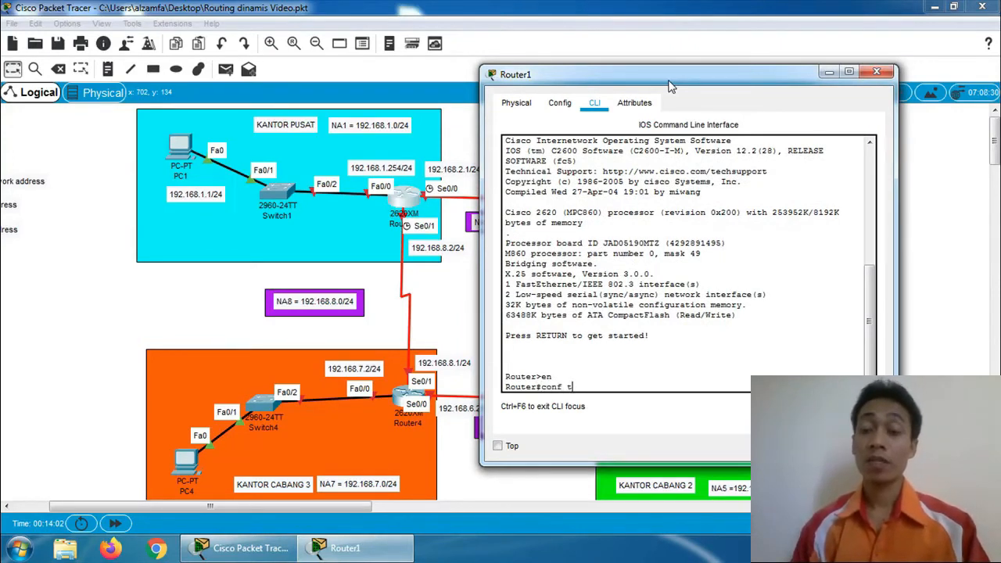
type("conf t")
key("Return")
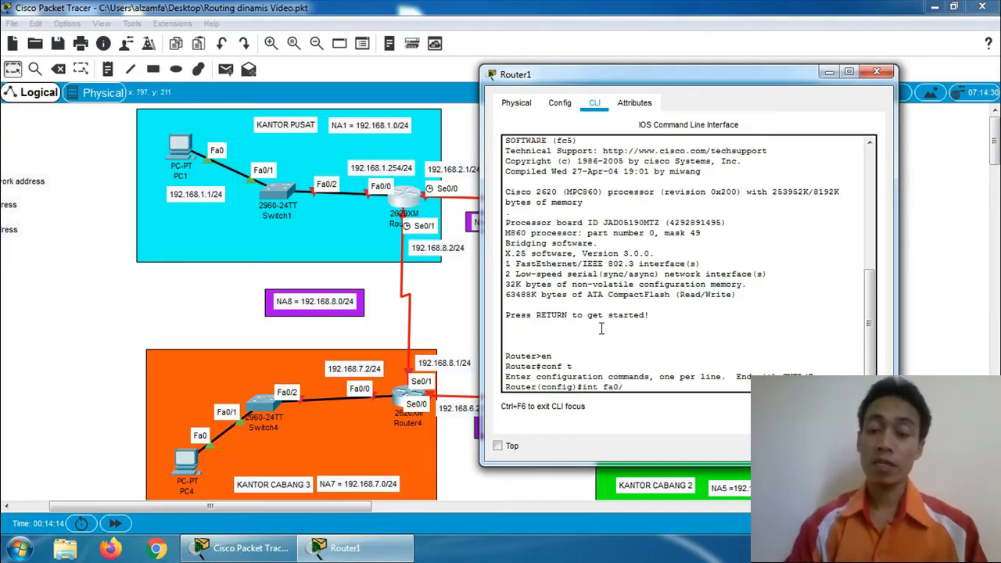
Assign IP address 192.168.1.254 with mask 255.255.255.0 to Router1's interface fa0/0.
key("Return")
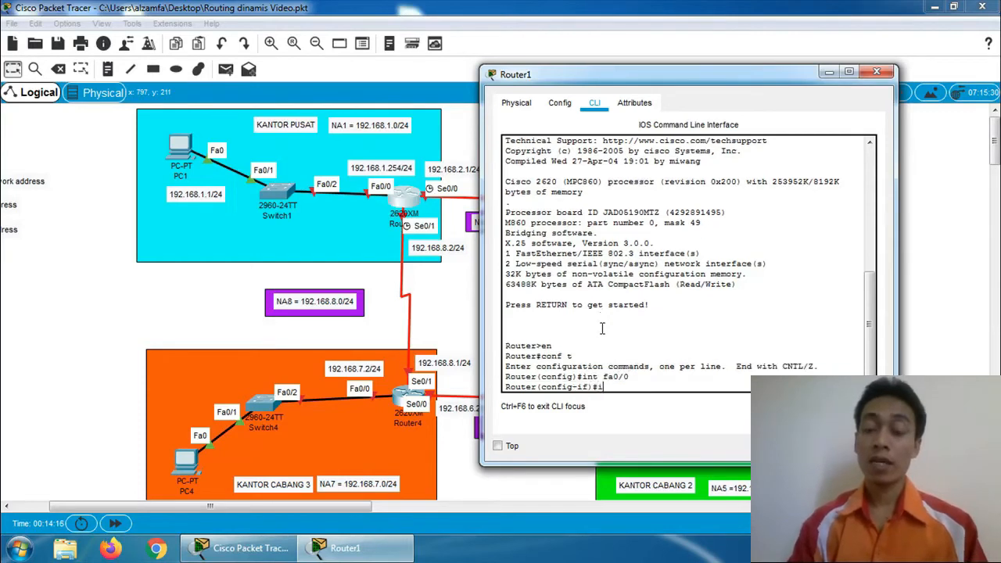
type("res")
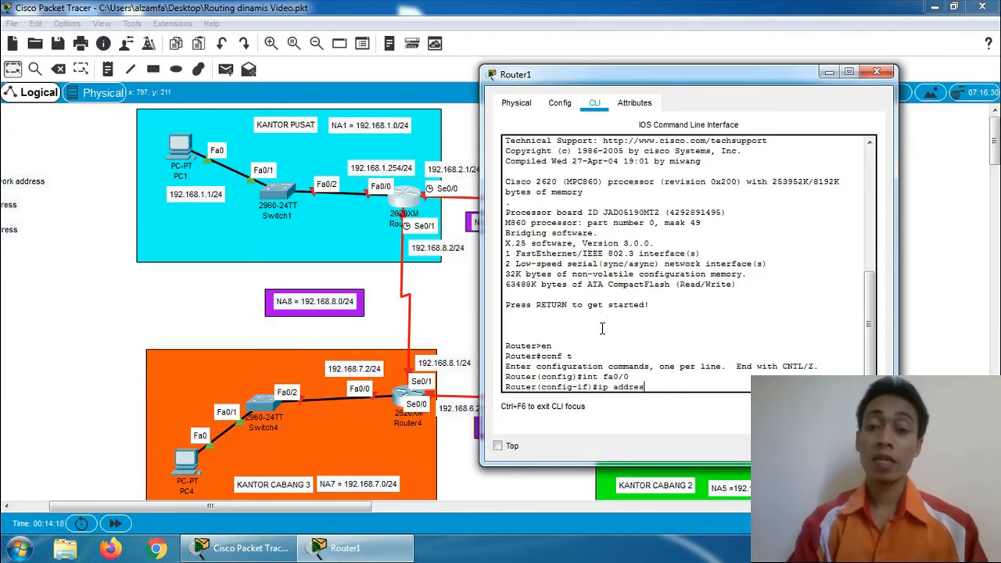
type("s 192")
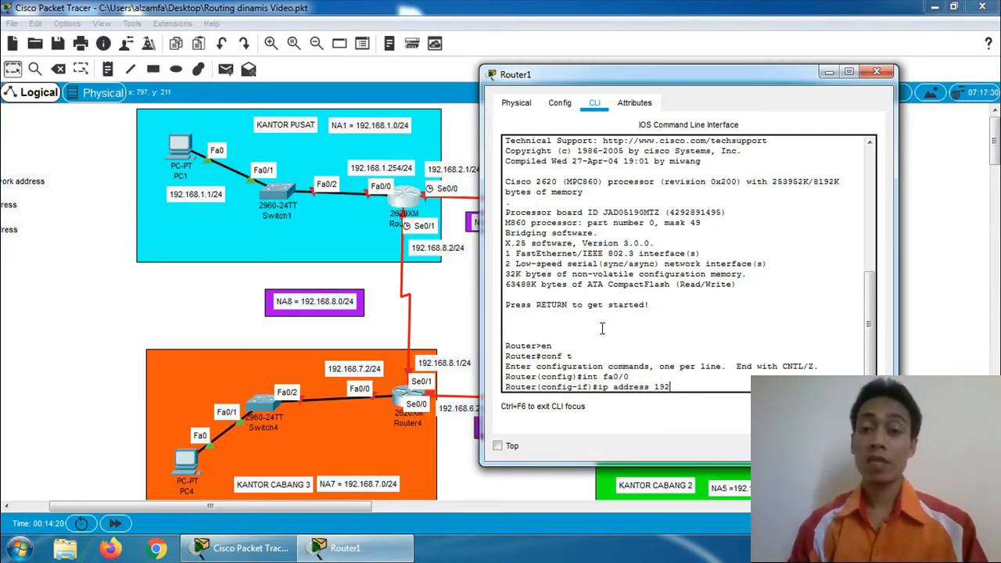
type(".168.")
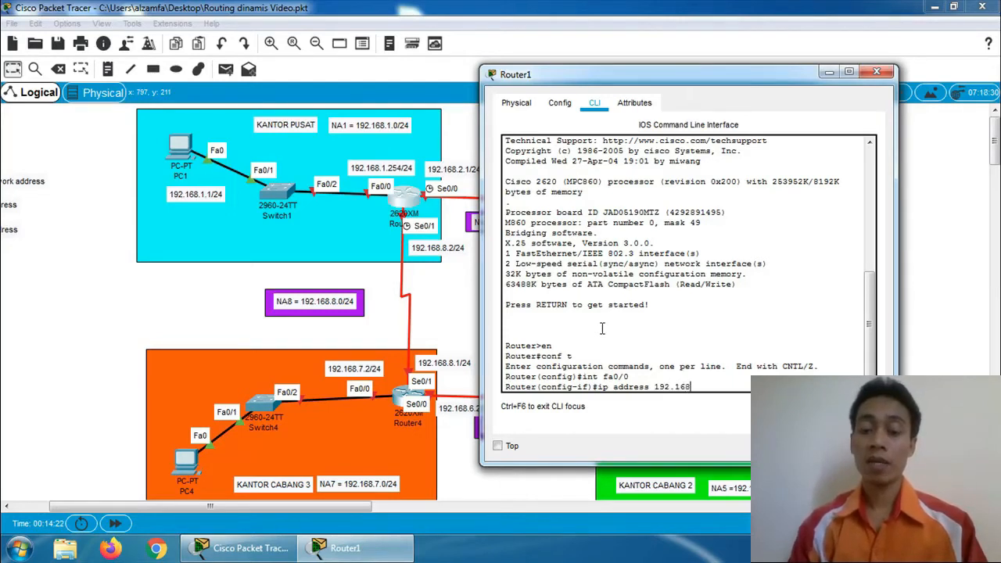
type("1.25")
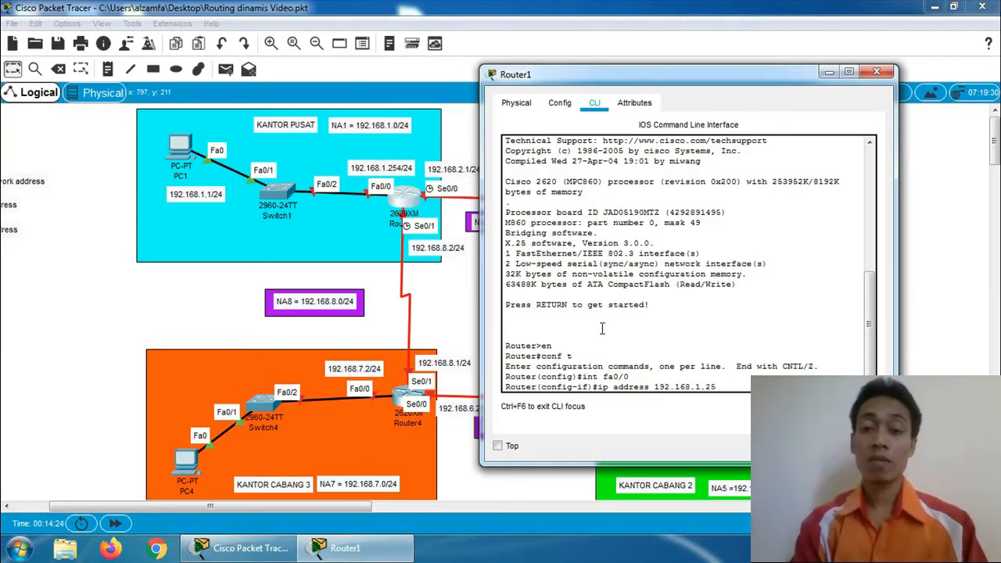
type("4 255.2")
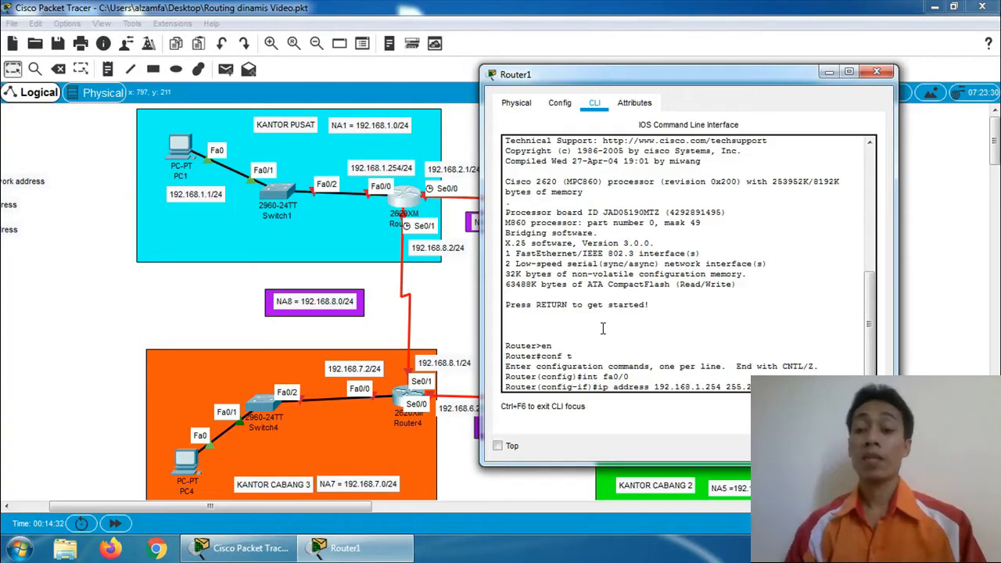
key("Return")
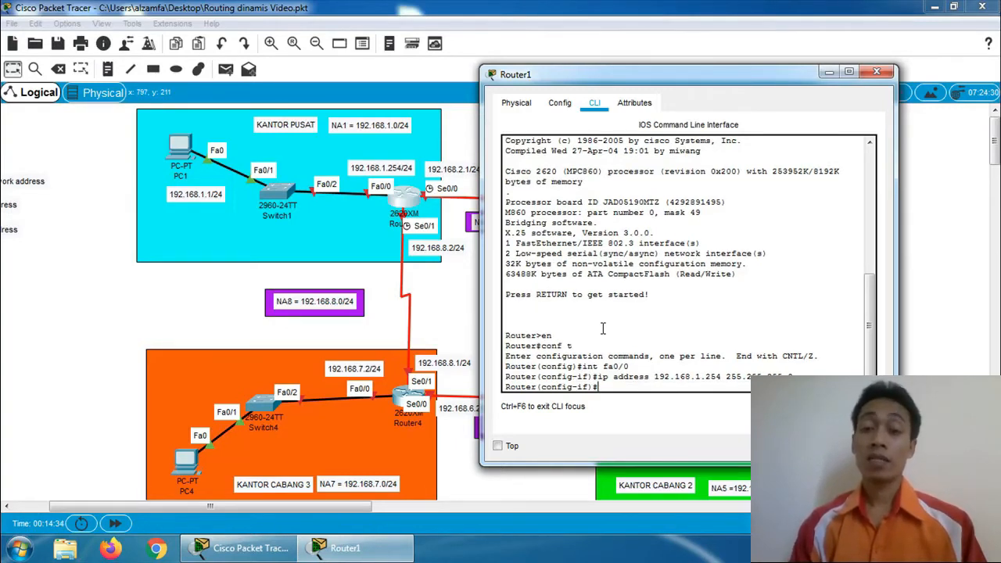
Enable Router1's fa0/0 interface with no shut and exit to global configuration mode.
type("no shut")
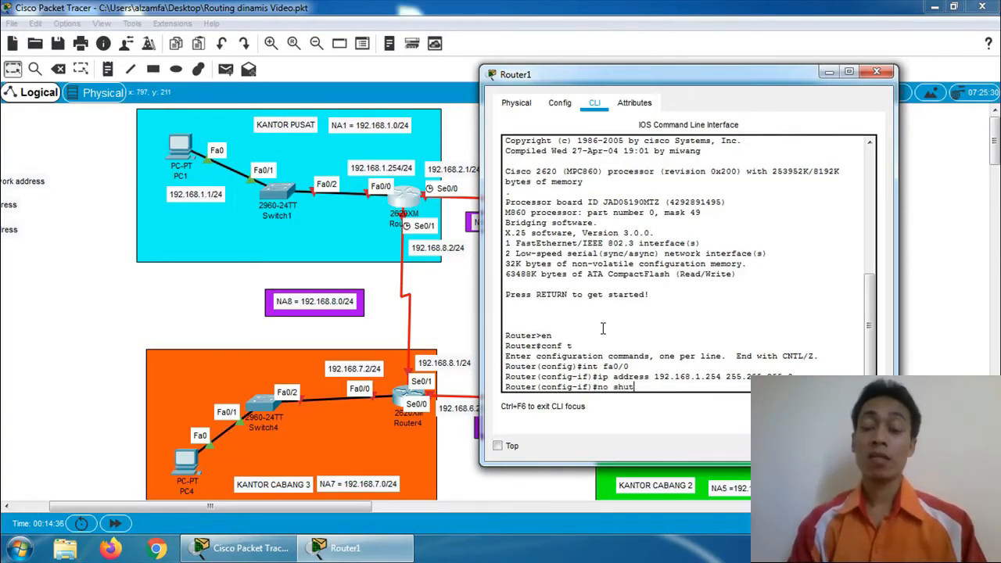
key("Return")
key("Return")
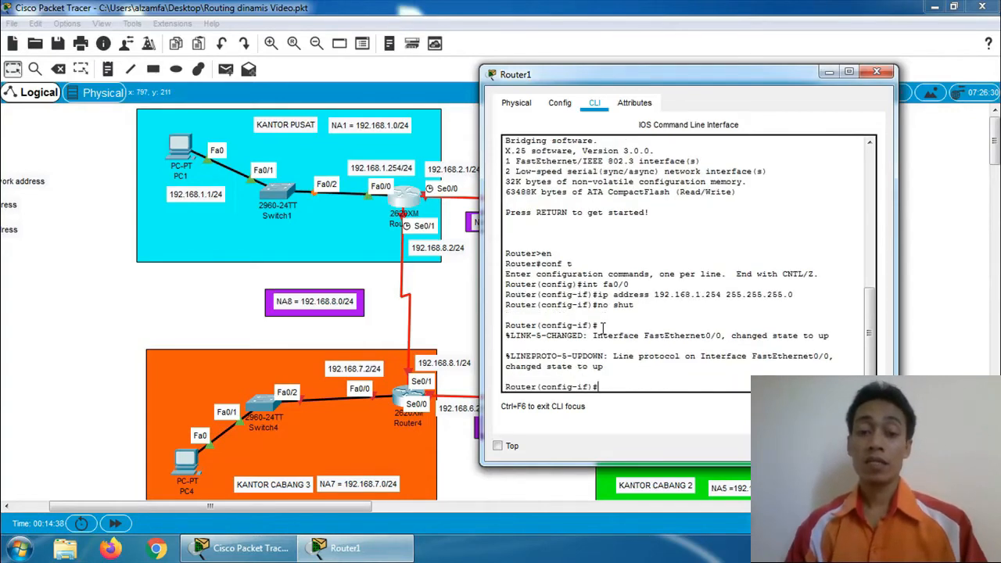
type("exit")
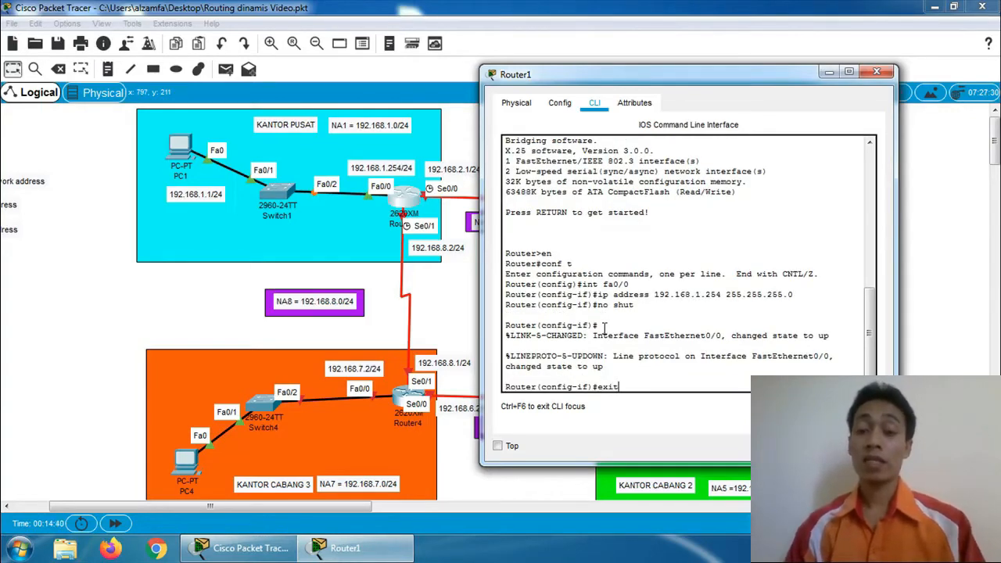
key("Return")
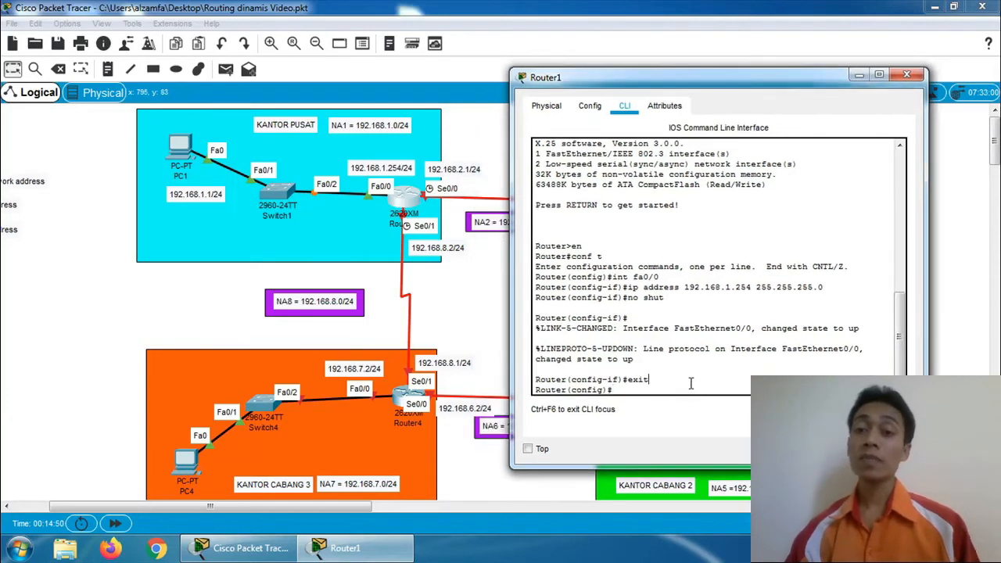
Assign IP address 192.168.2.1 with mask 255.255.255.0 to Router1's serial interface se0/0.
type("int ")
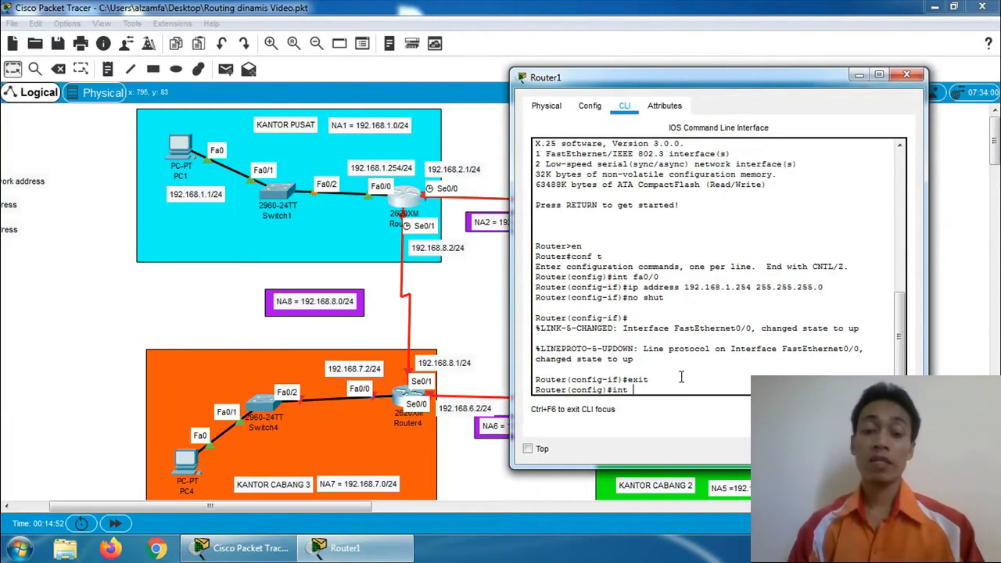
type("se0/0")
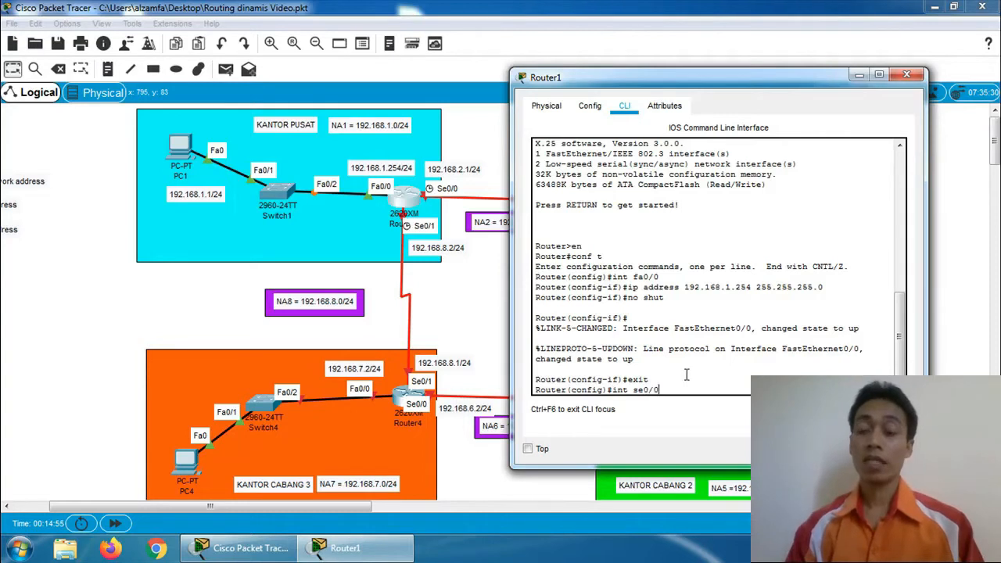
key("Return")
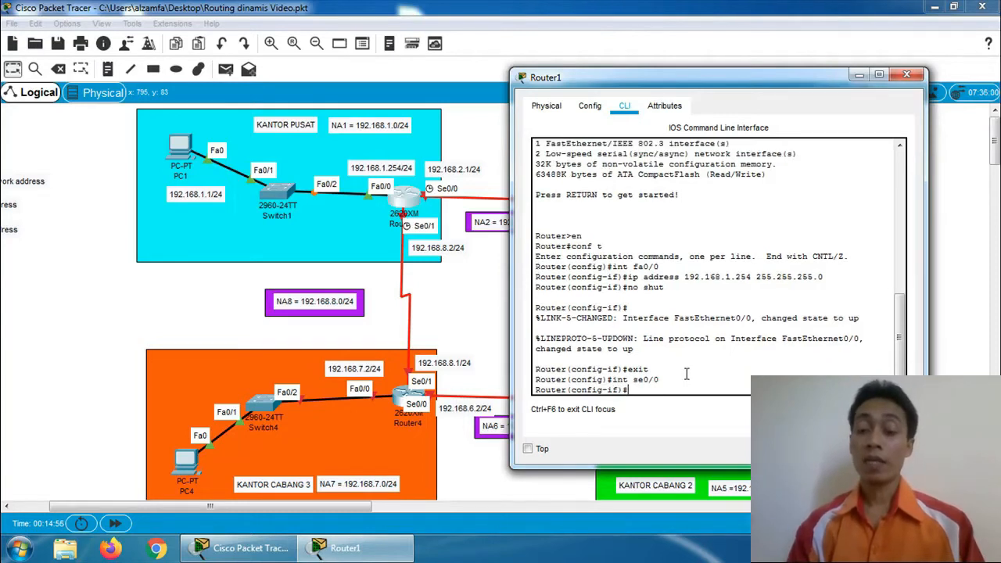
type("ip ad")
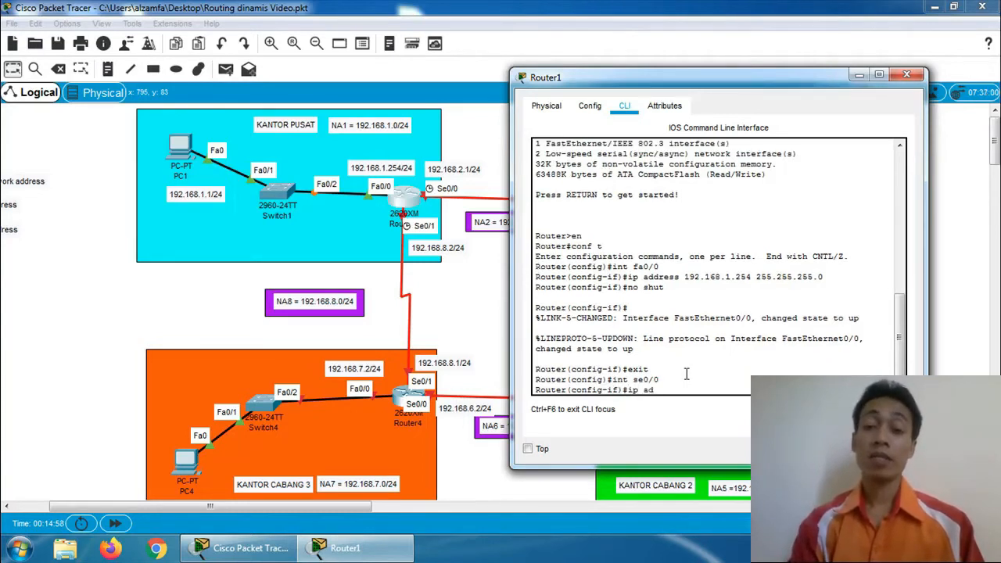
type("dress")
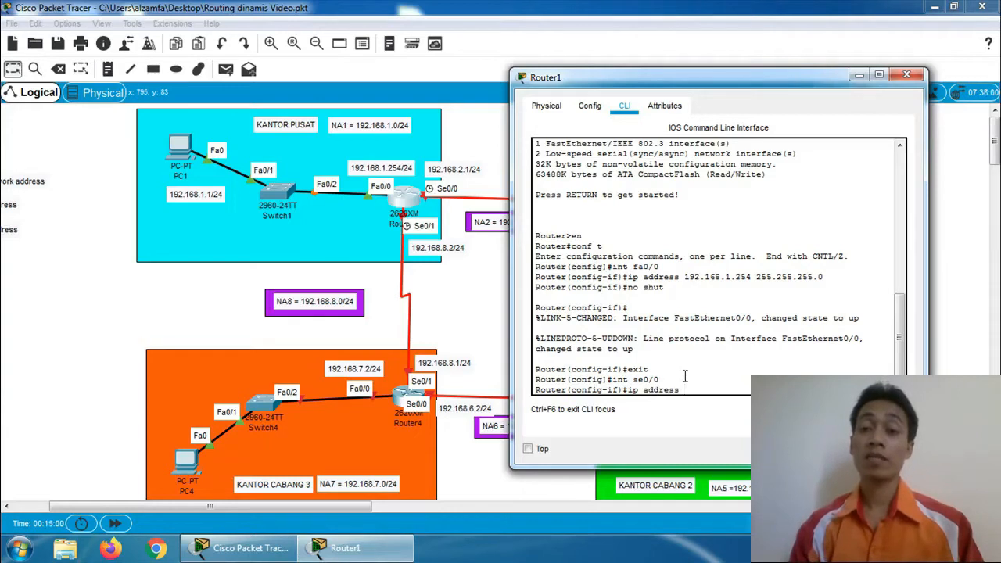
type(" 19")
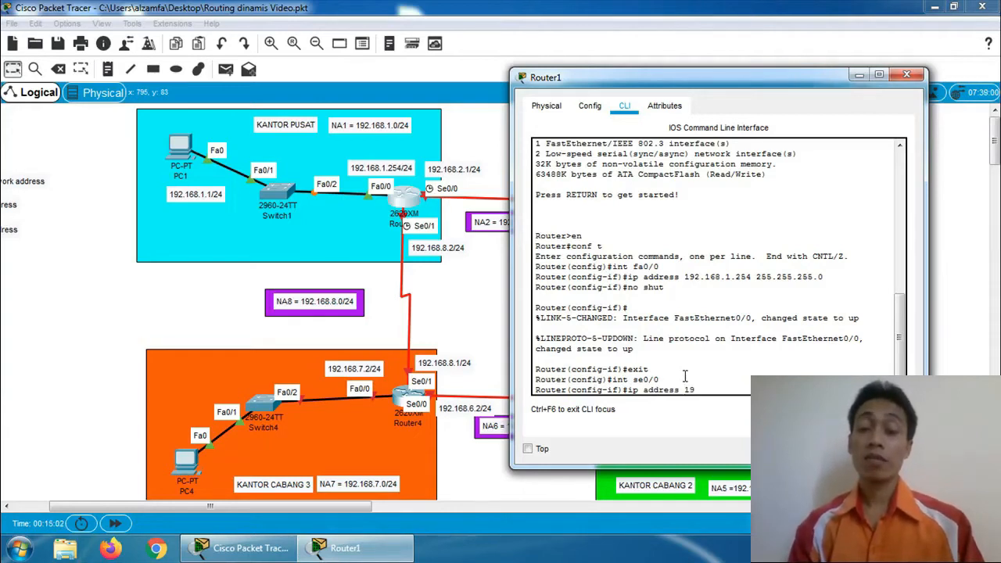
type("2.168")
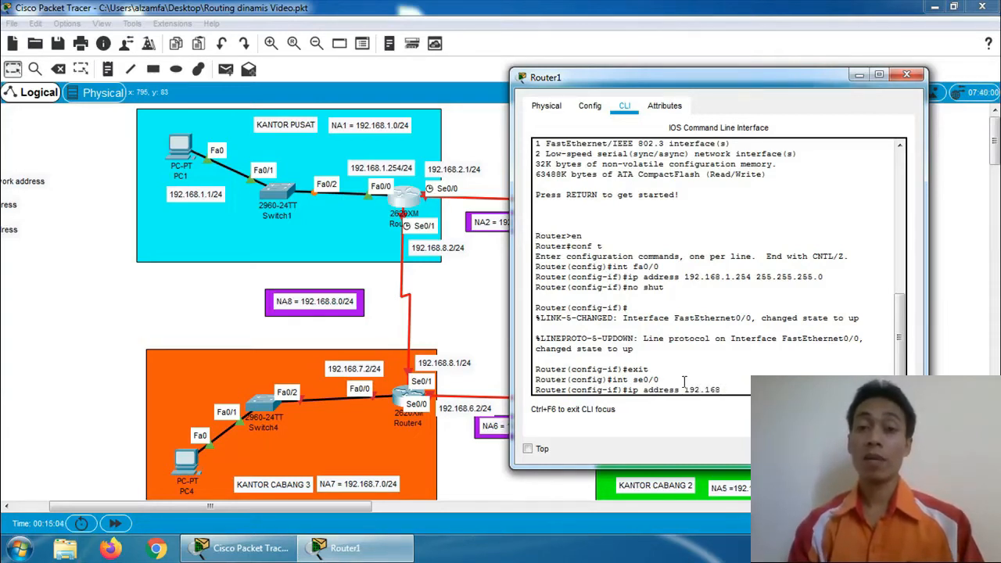
type(".2.1 2")
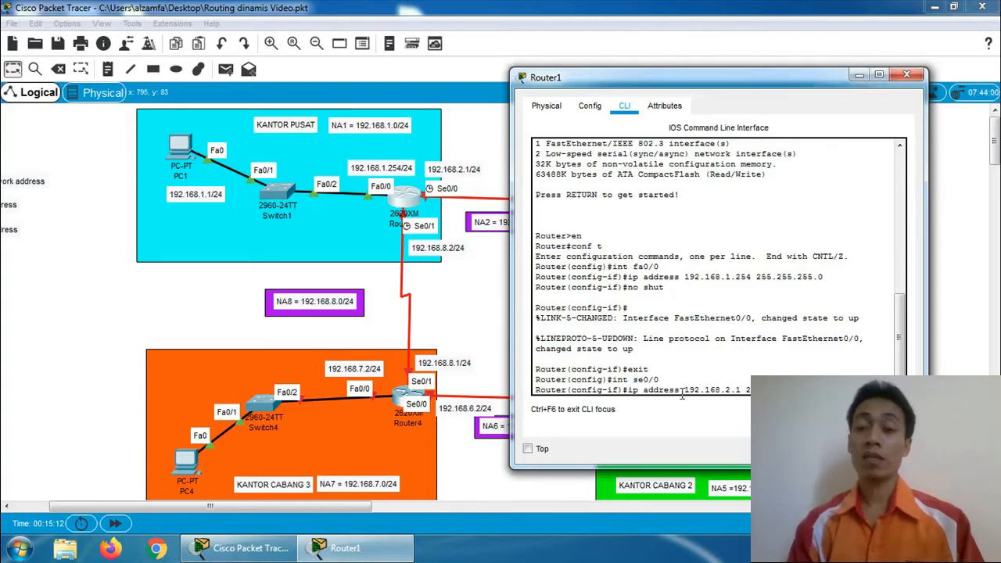
key("Return")
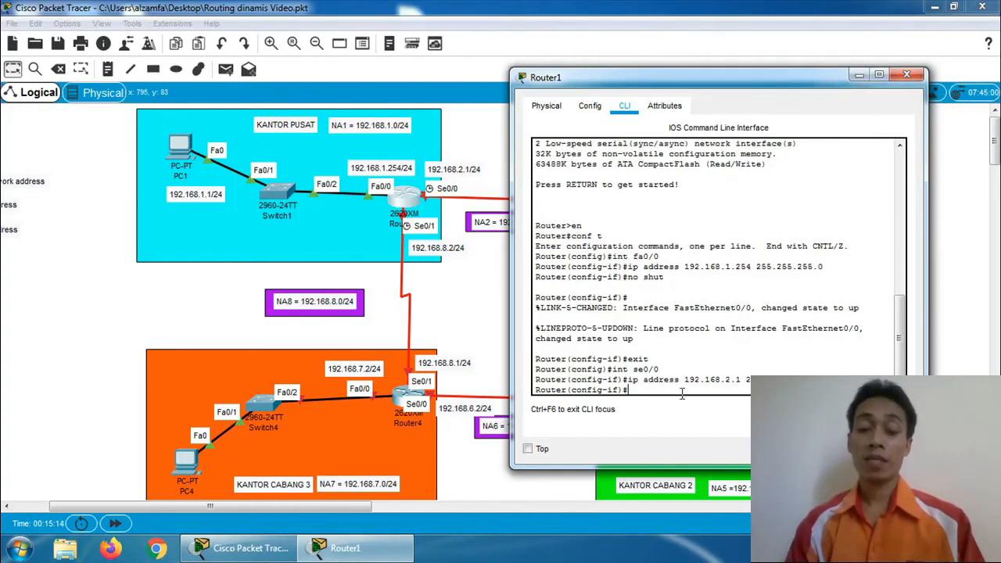
Enable Router1's se0/0 interface with no shut and exit to global configuration mode.
type("n")
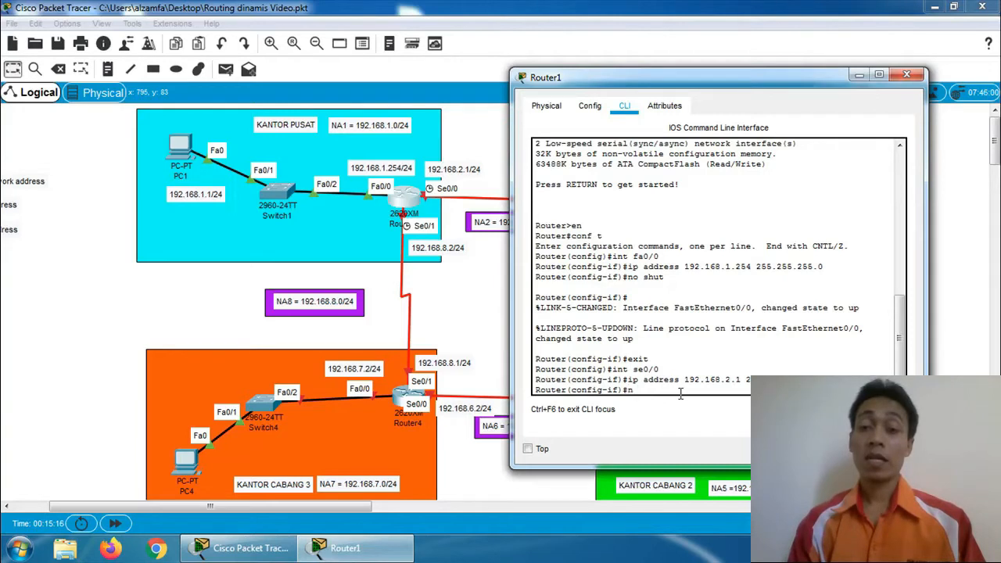
type("o shut")
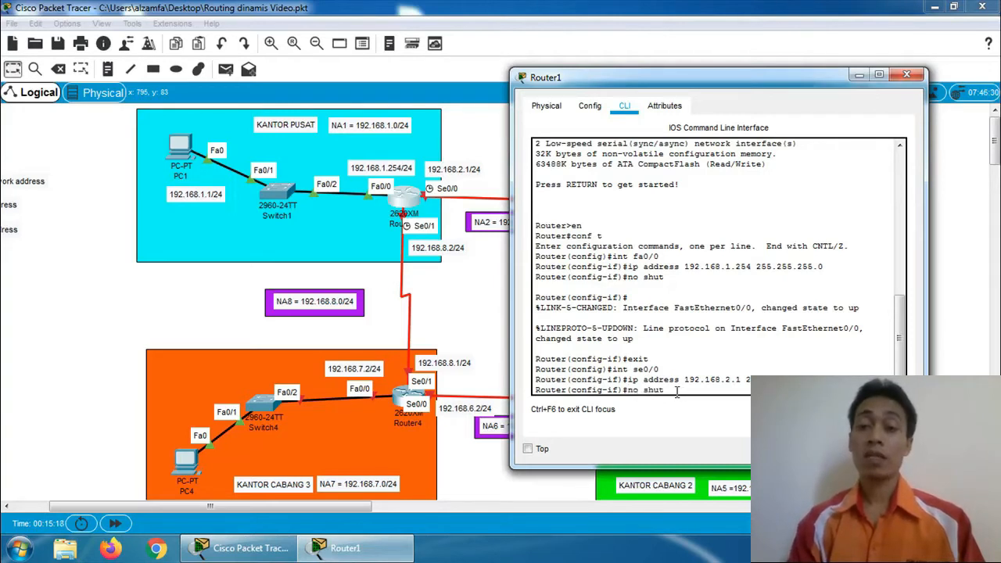
key("Return")
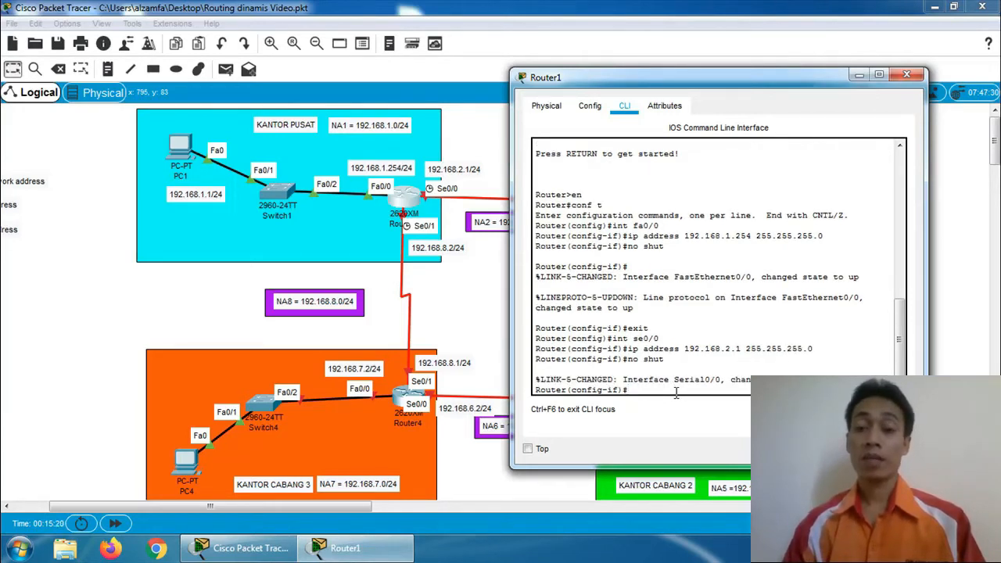
type("exit")
key("Return")
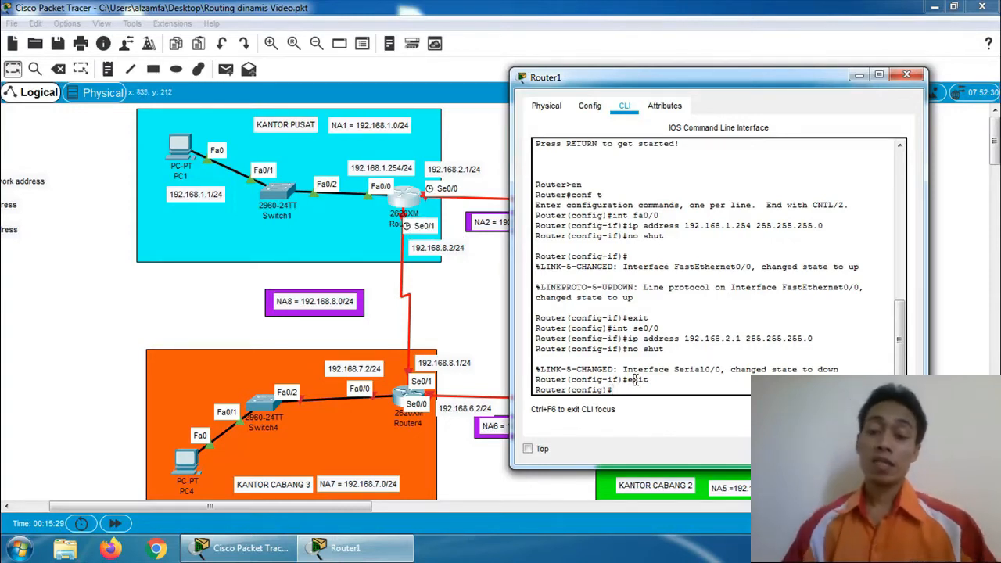
Assign IP address 192.168.8.2 with mask 255.255.255.0 to Router1's serial interface se0/1.
type("int se")
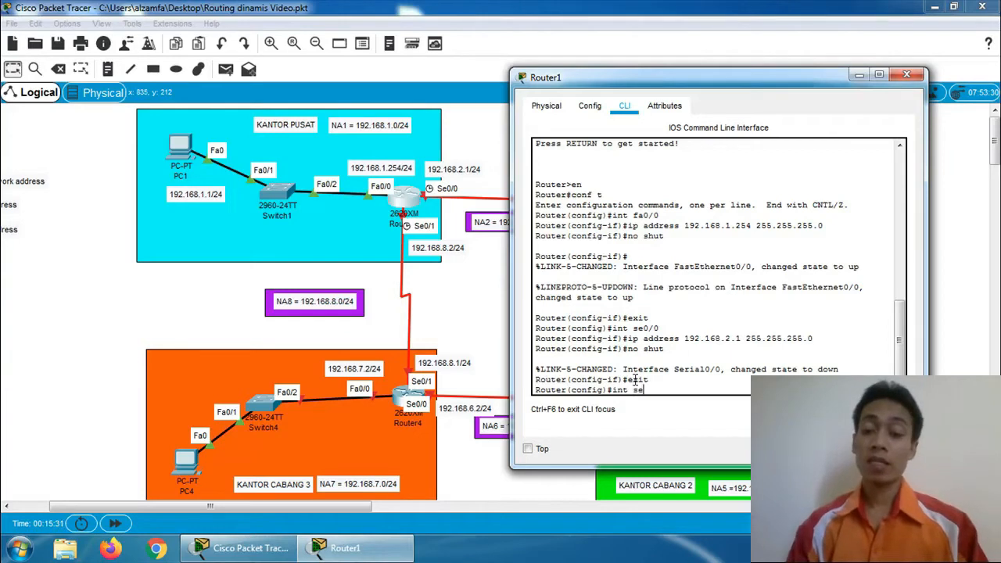
type("0/1")
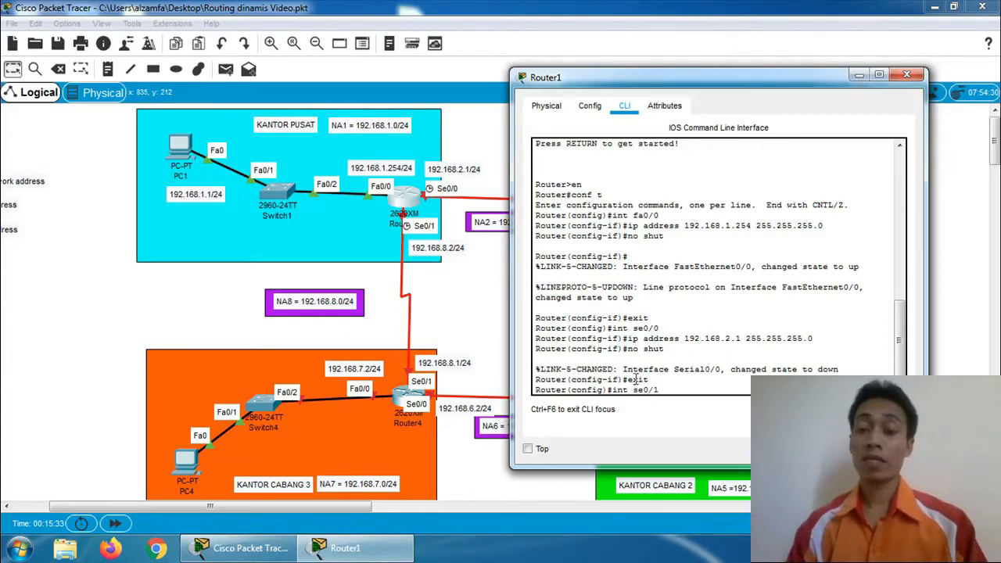
key("Return")
type("ip")
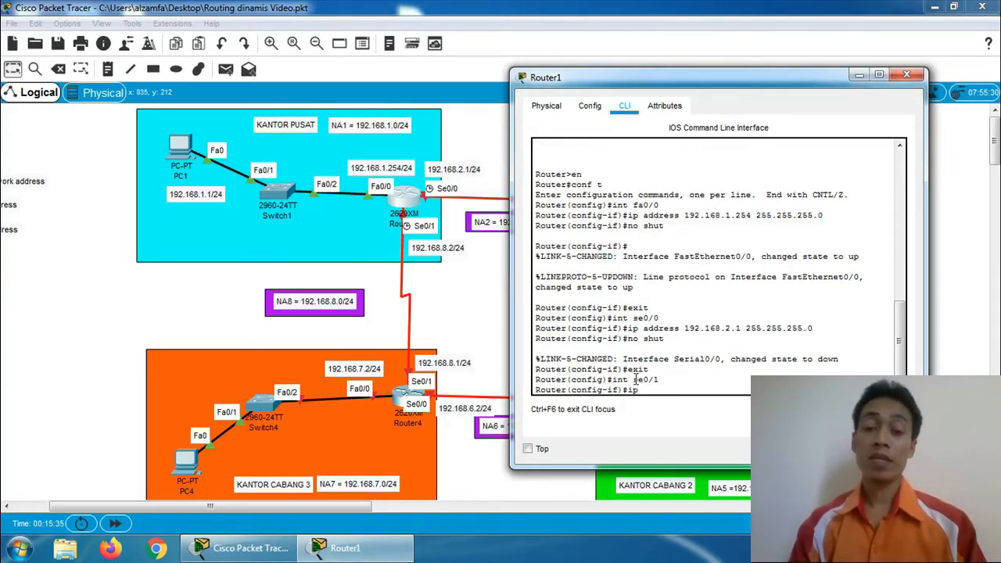
type(" address")
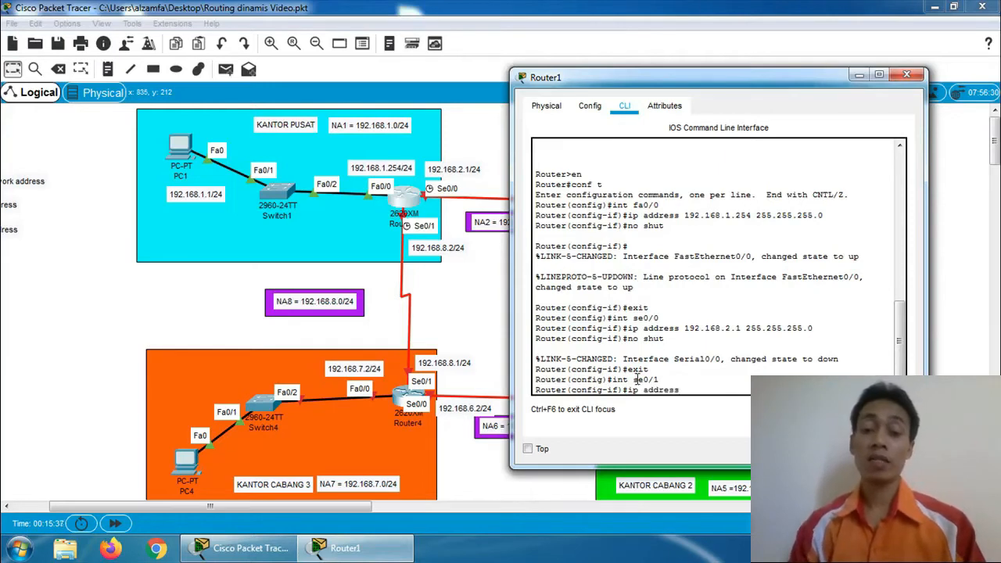
type(" 192.1")
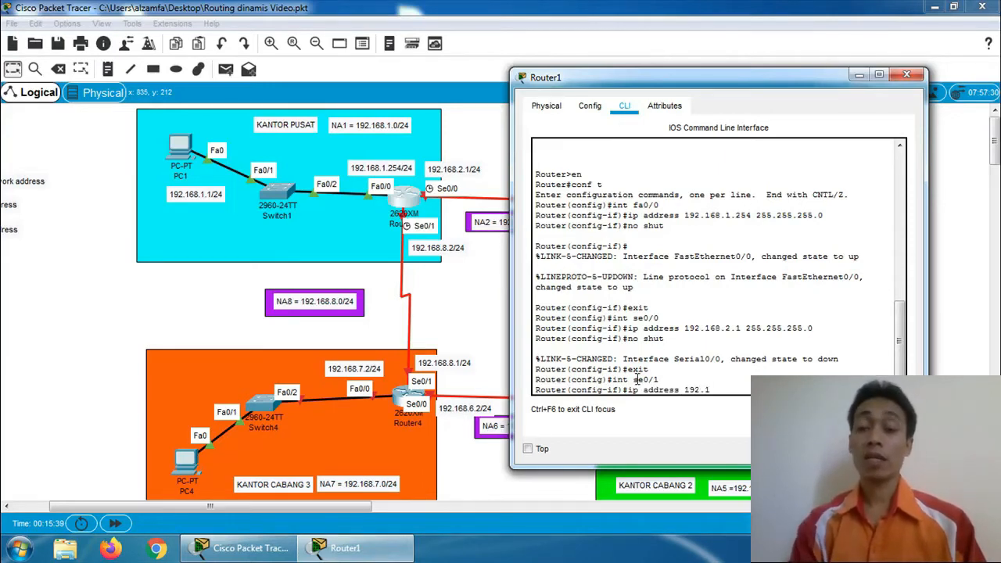
type("68.8.2")
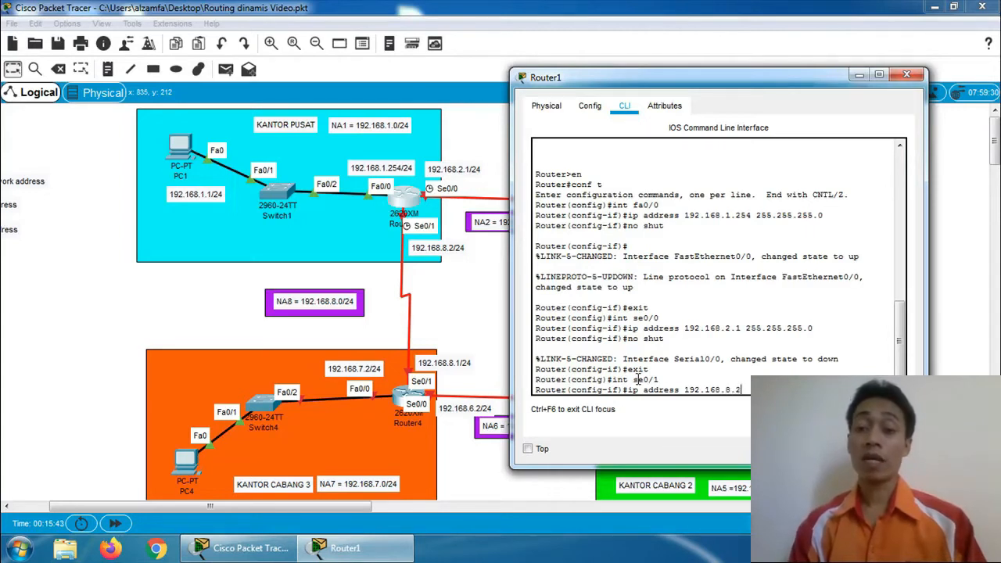
type(" 2")
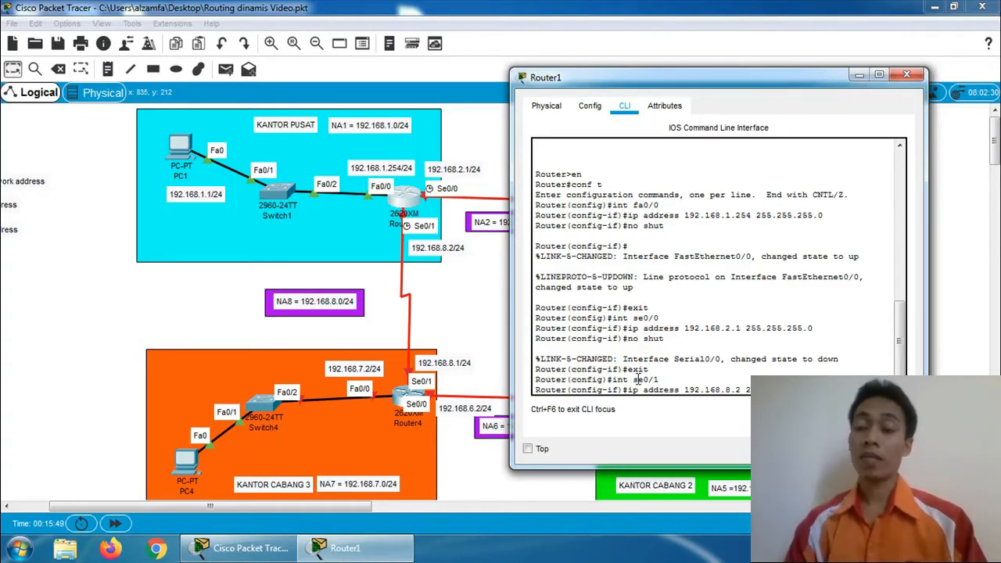
key("Return")
Enable Router1's se0/1 interface with no shut, exit interface mode and close the router's window.
type("no shut")
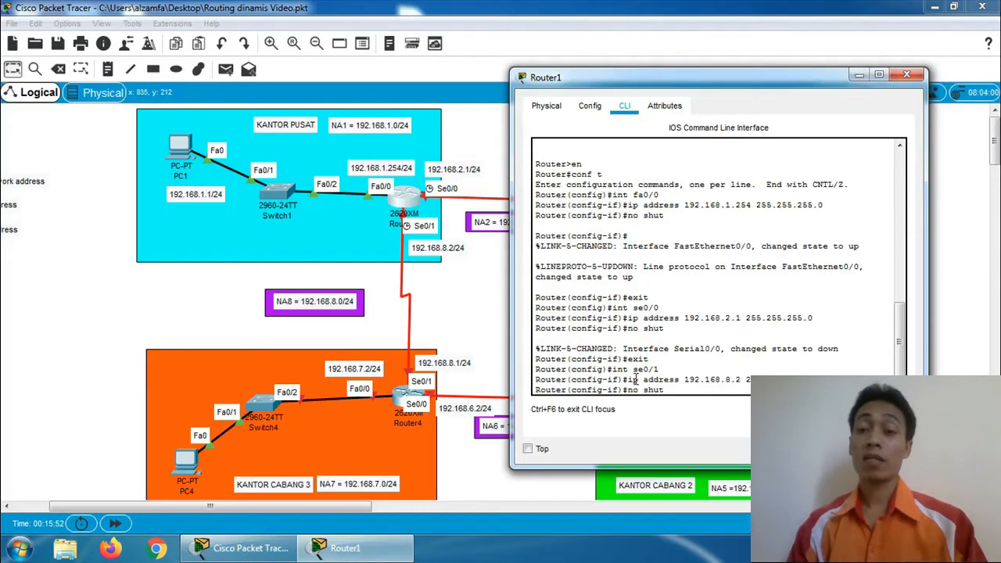
key("Return")
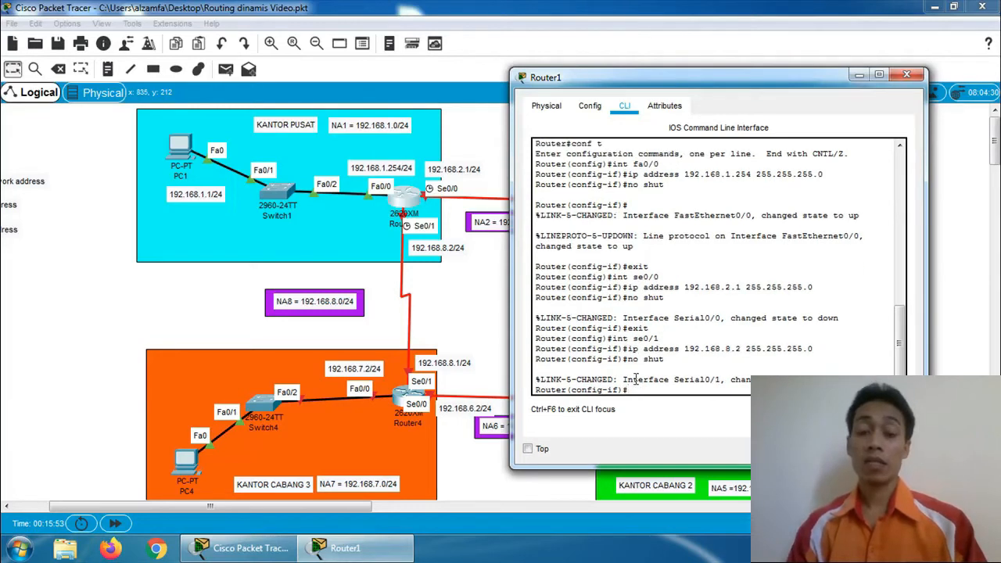
type("exit")
key("Return")
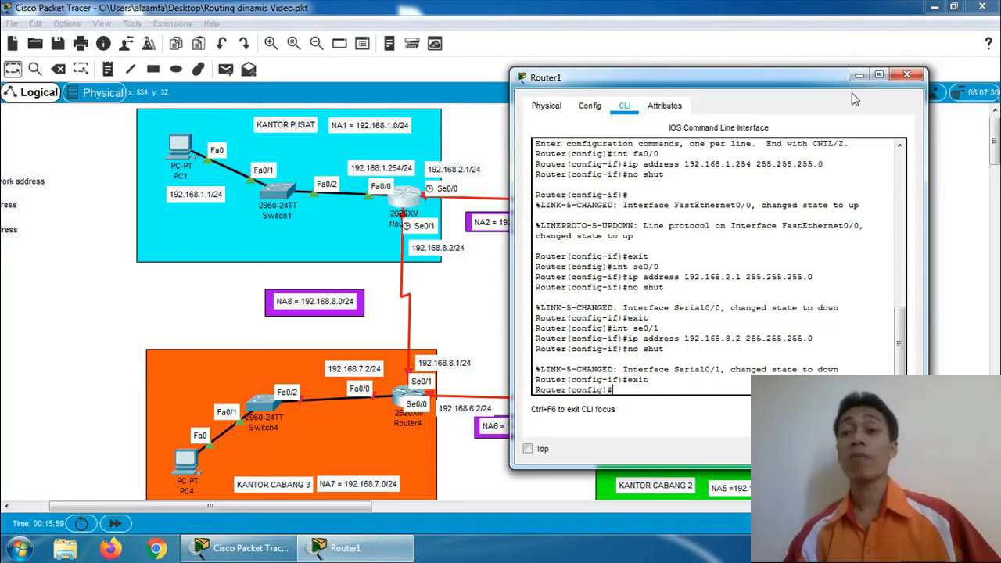
left_click(905, 76)
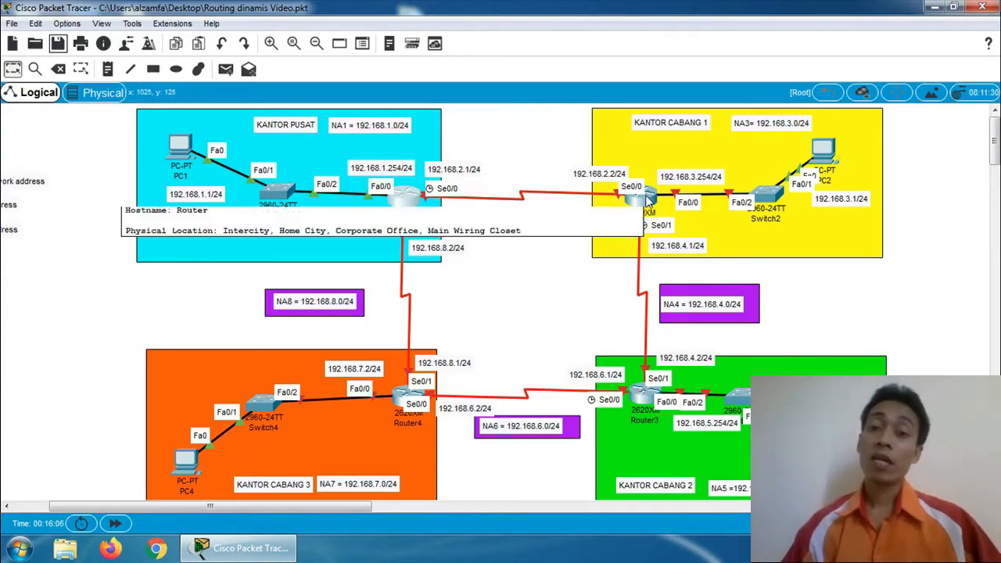
Open the command line of Router2 in KANTOR CABANG 1 and enter global configuration mode with en and conf t.
left_click(647, 200)
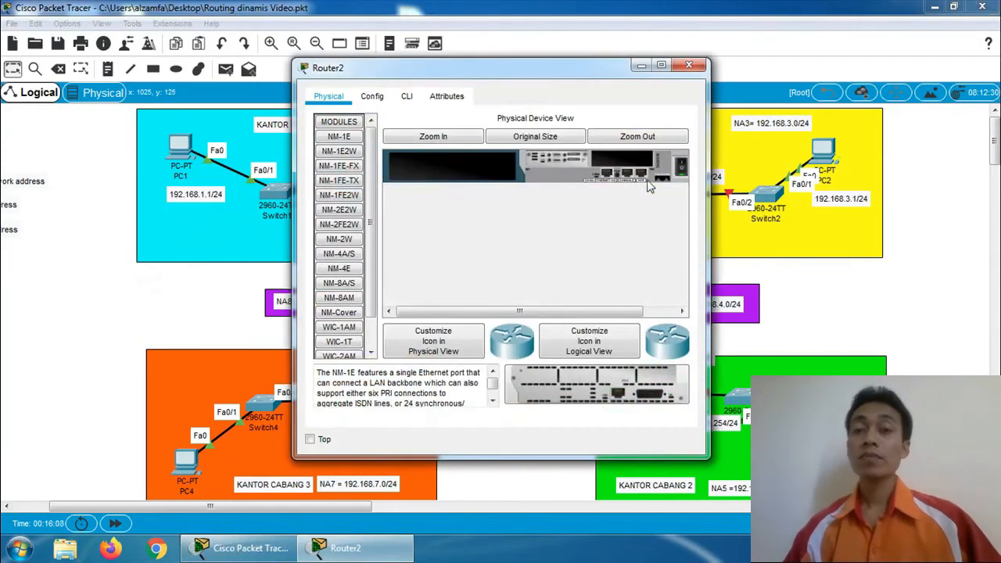
left_click_drag(587, 82, 386, 104)
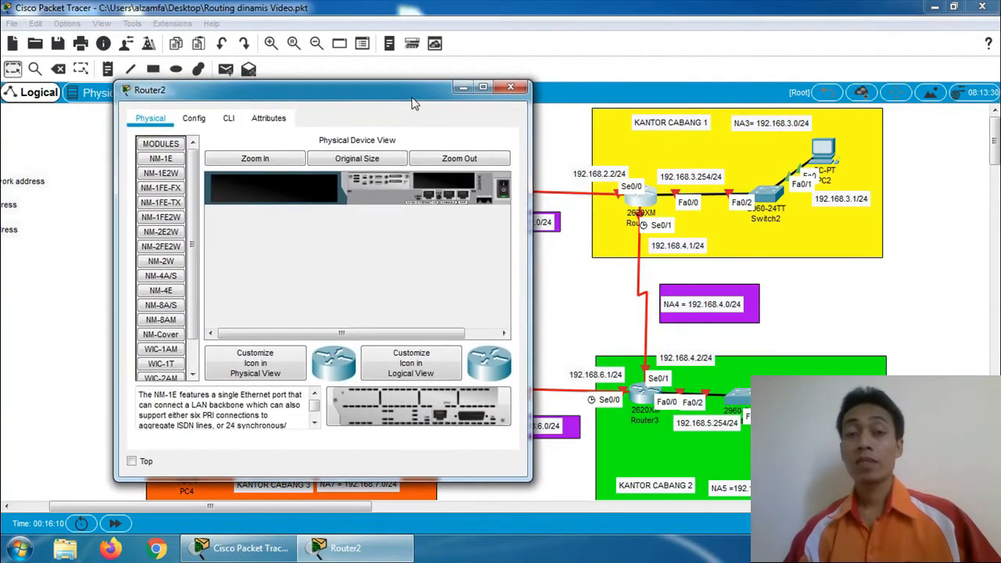
left_click(227, 119)
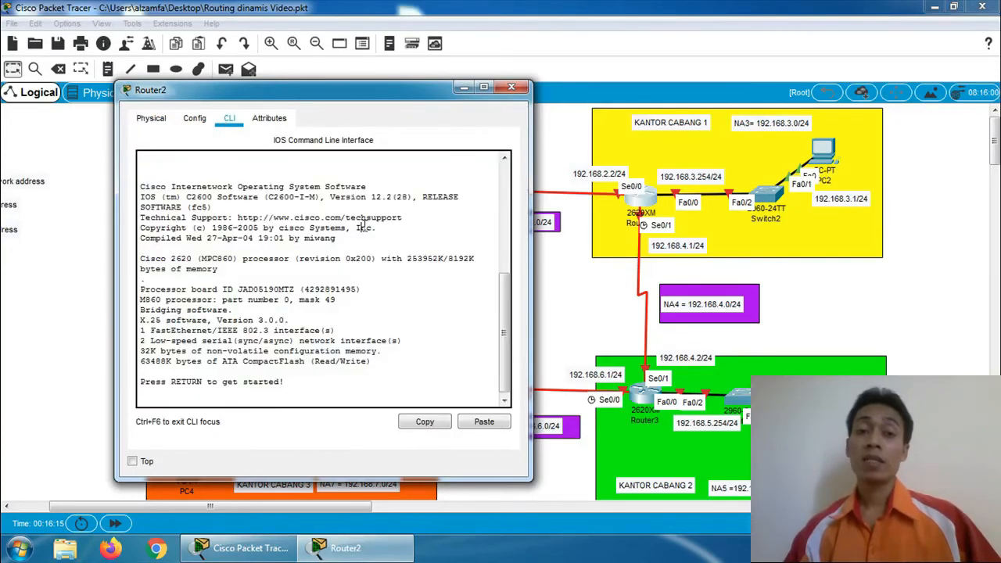
key("Return")
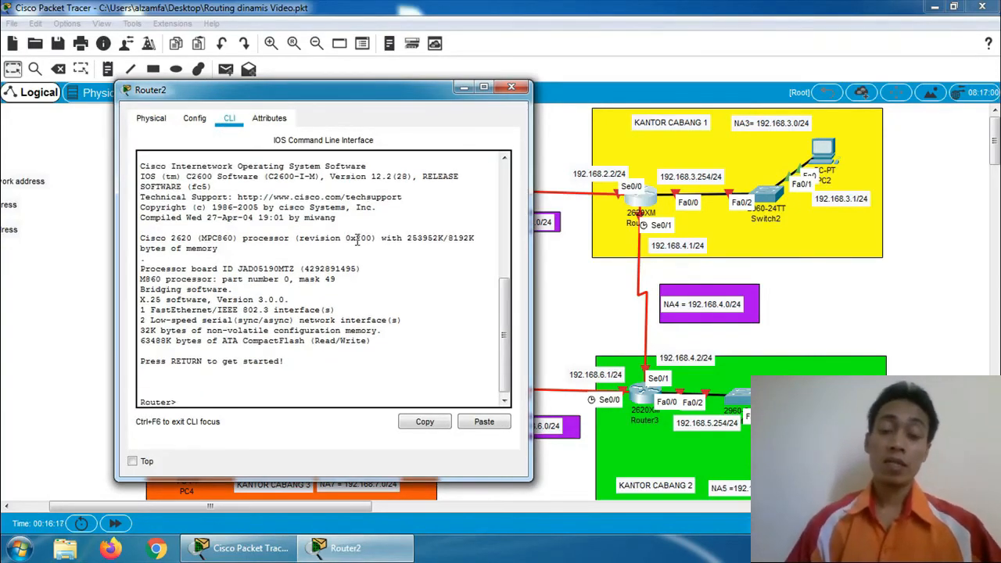
type("en")
key("Return")
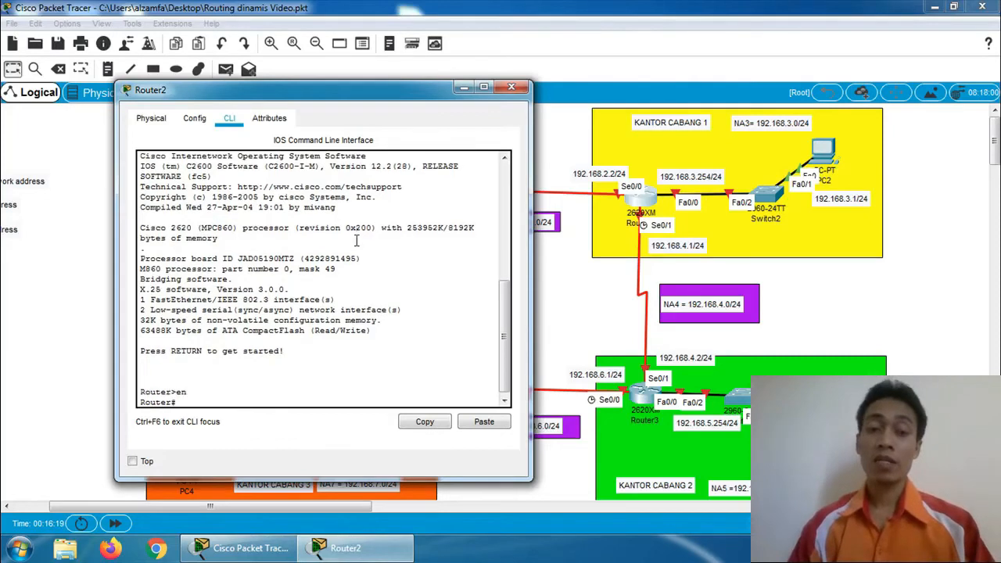
type("conf t")
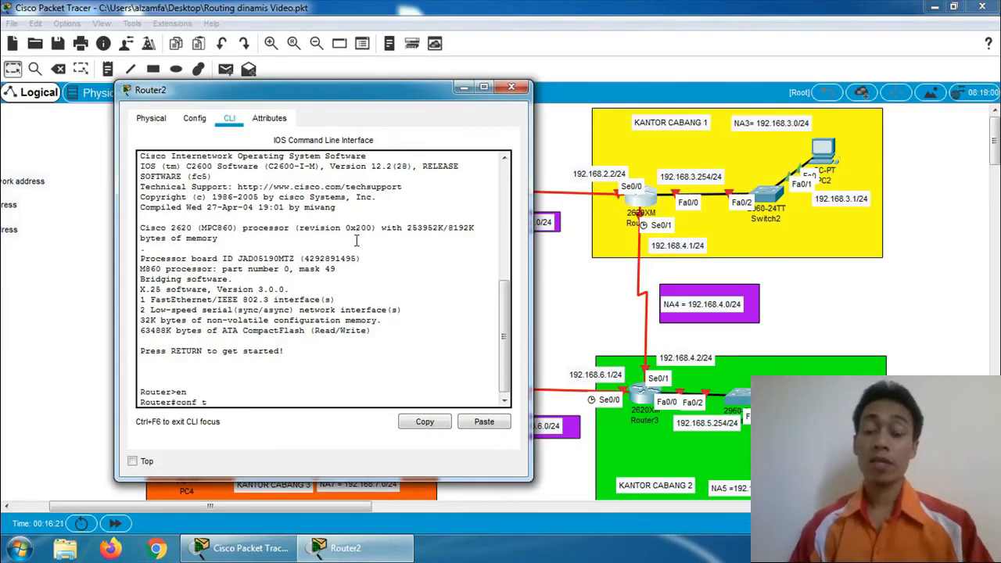
key("Return")
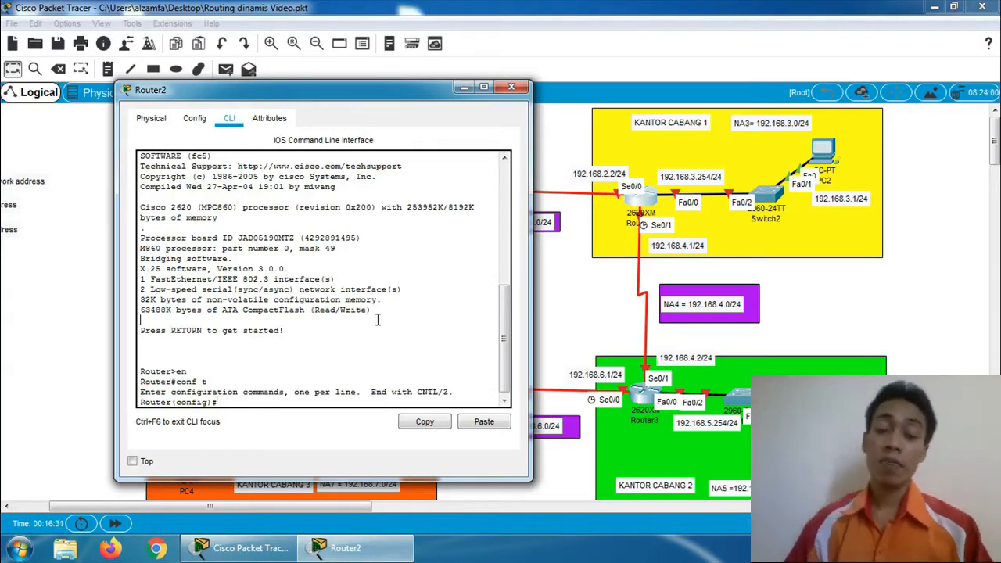
Assign IP address 192.168.2.2 with mask 255.255.255.0 to Router2's serial interface se0/0.
type("int s")
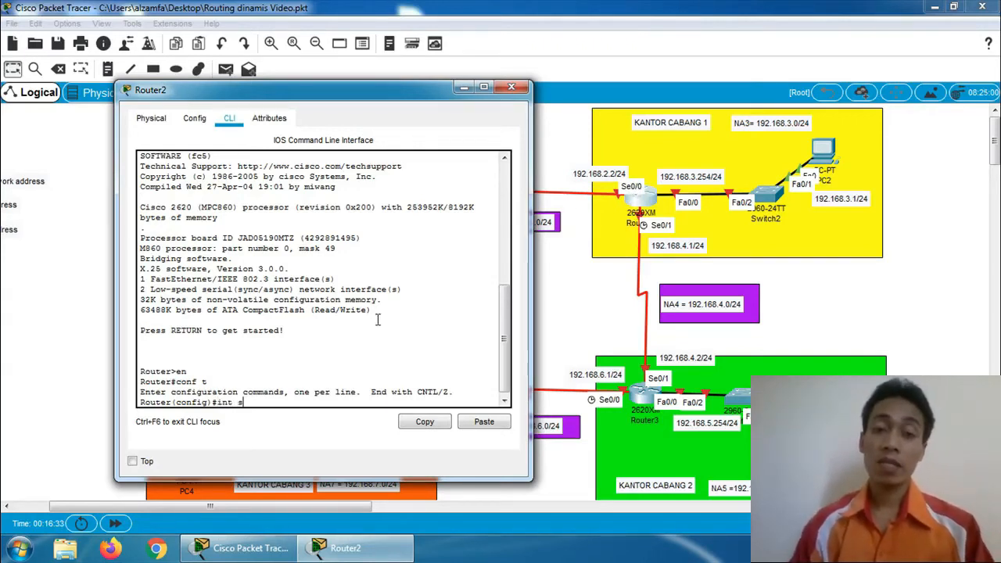
type("e0/0")
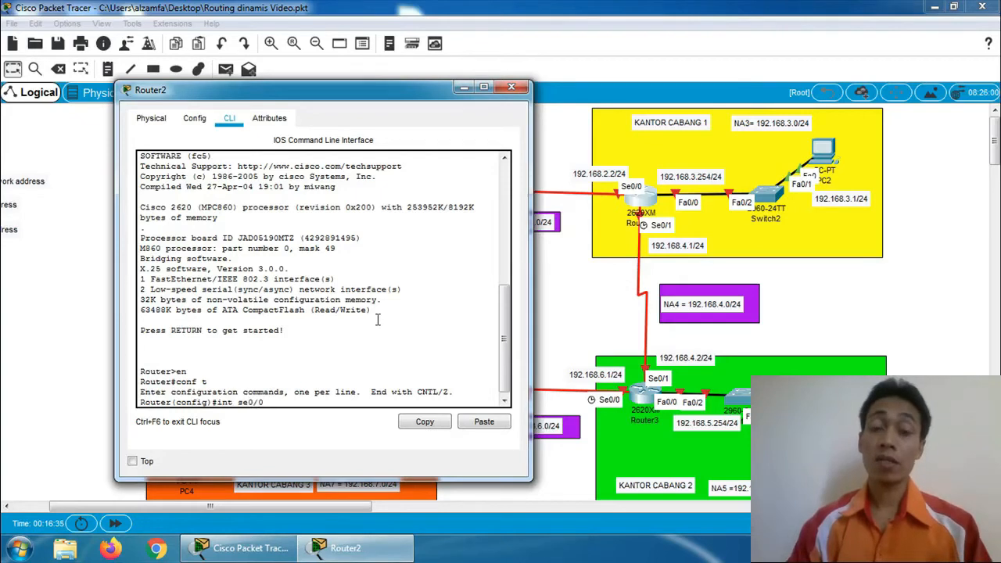
key("Return")
type("ip")
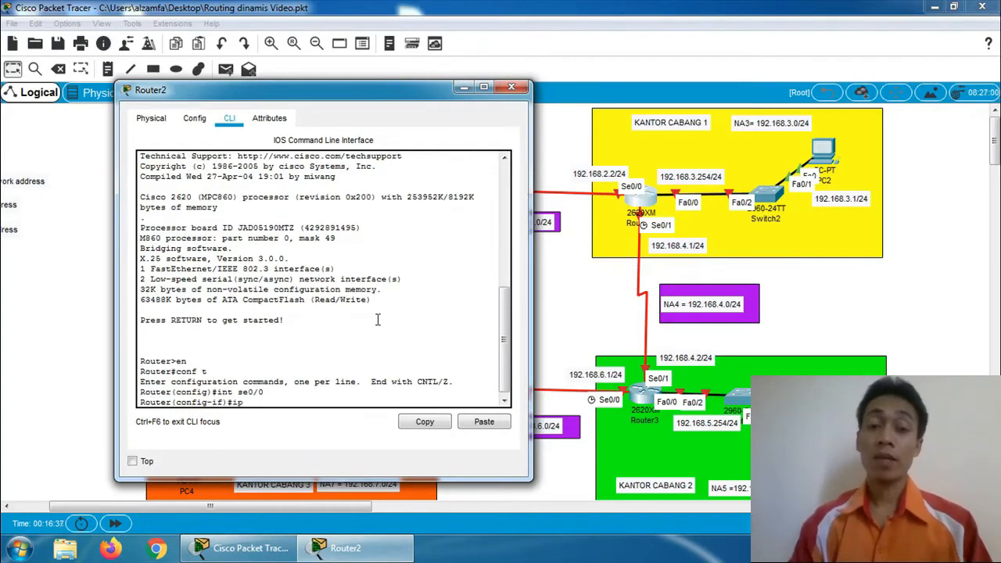
type(" address")
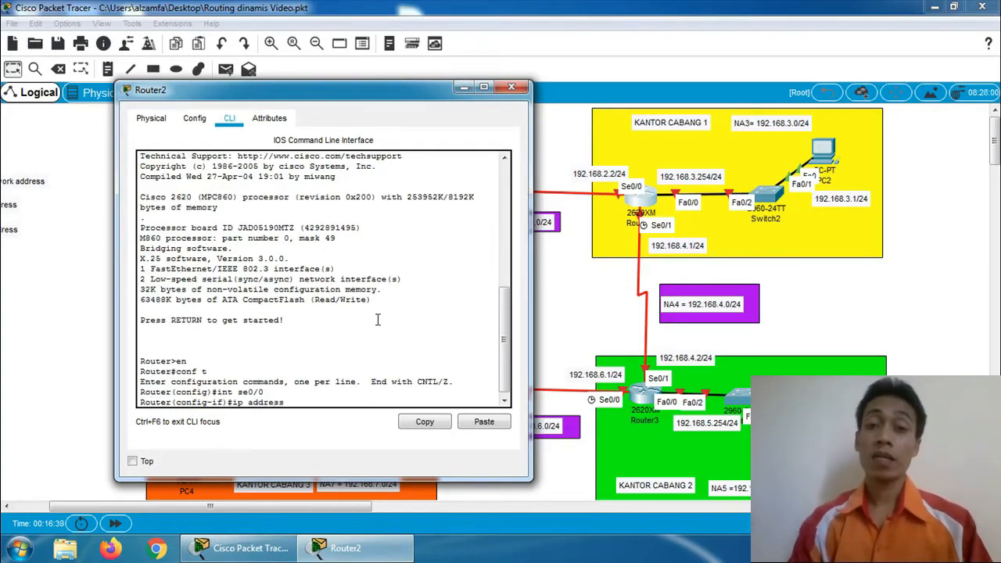
type(" 192.168")
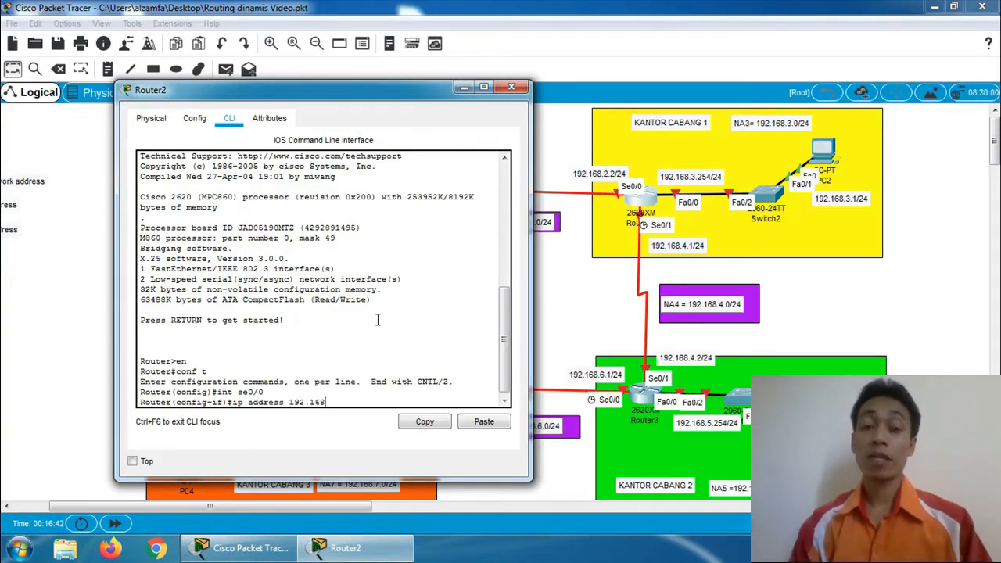
type(".2.2")
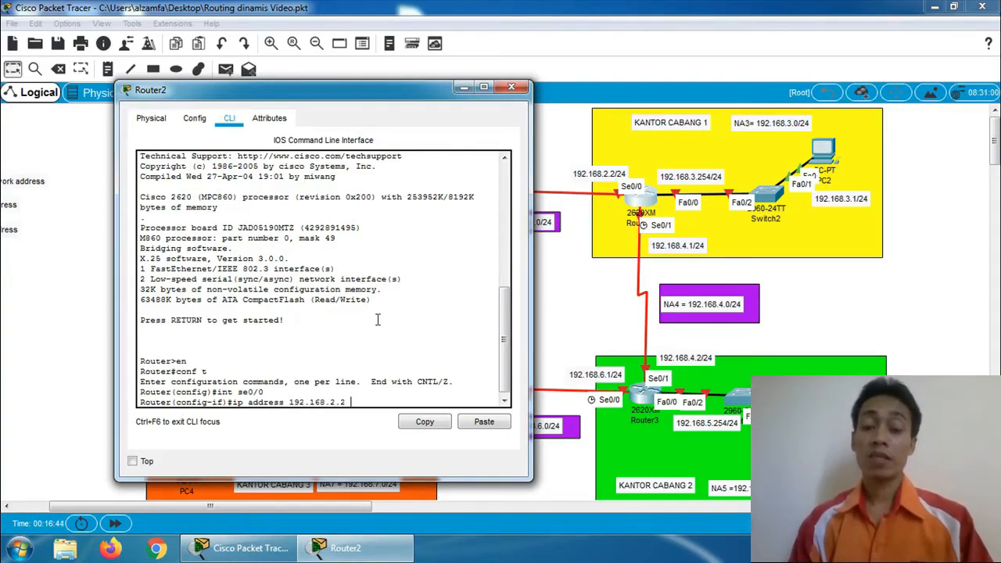
type(" 255.")
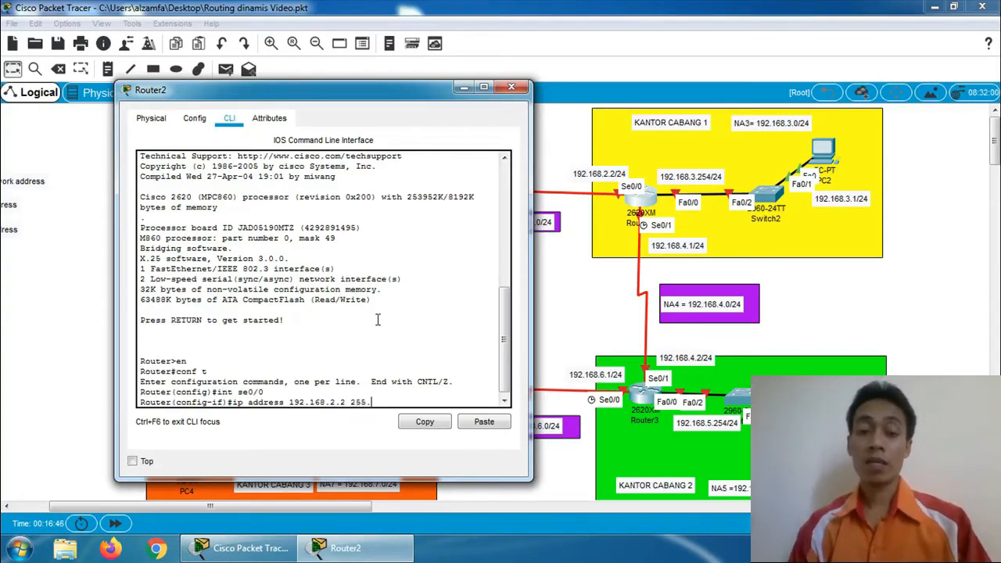
type("255.2")
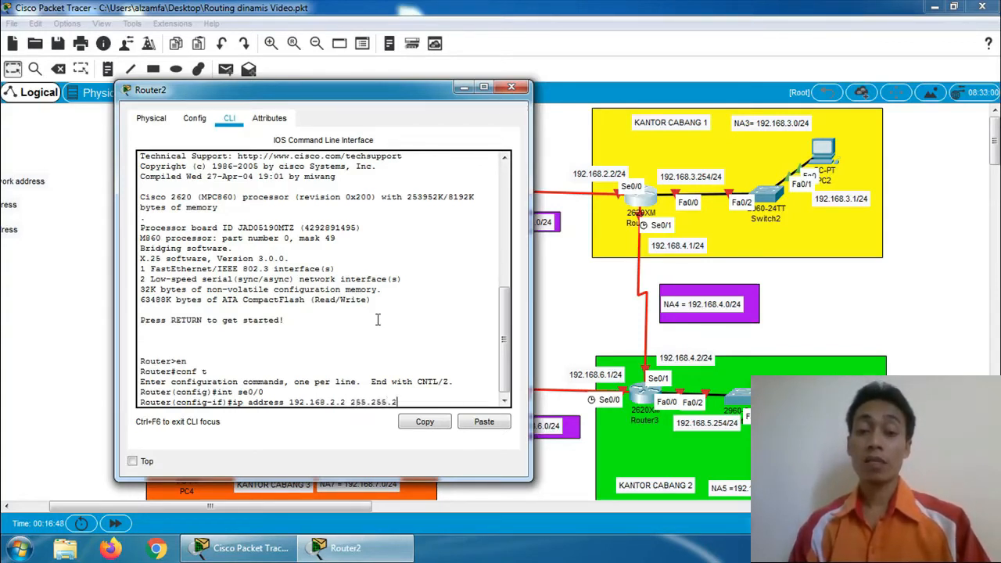
type("55.0")
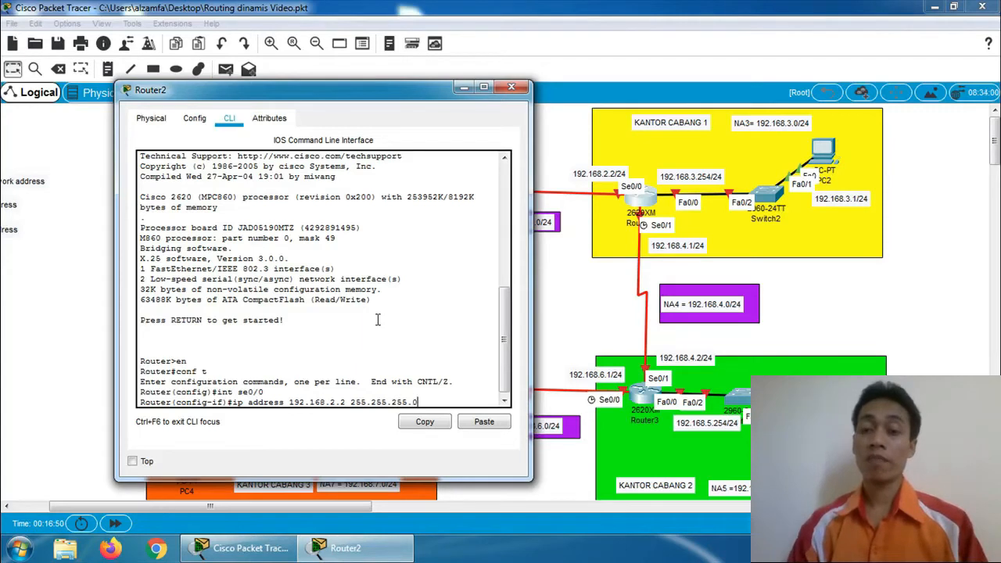
key("Return")
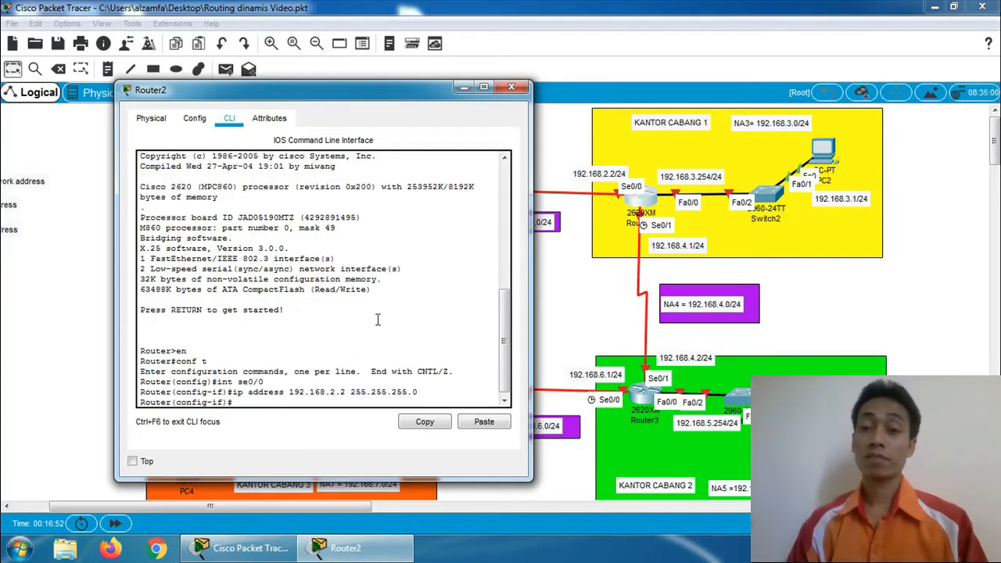
Enable Router2's se0/0 interface with no shut and exit to global configuration mode.
type("no shut")
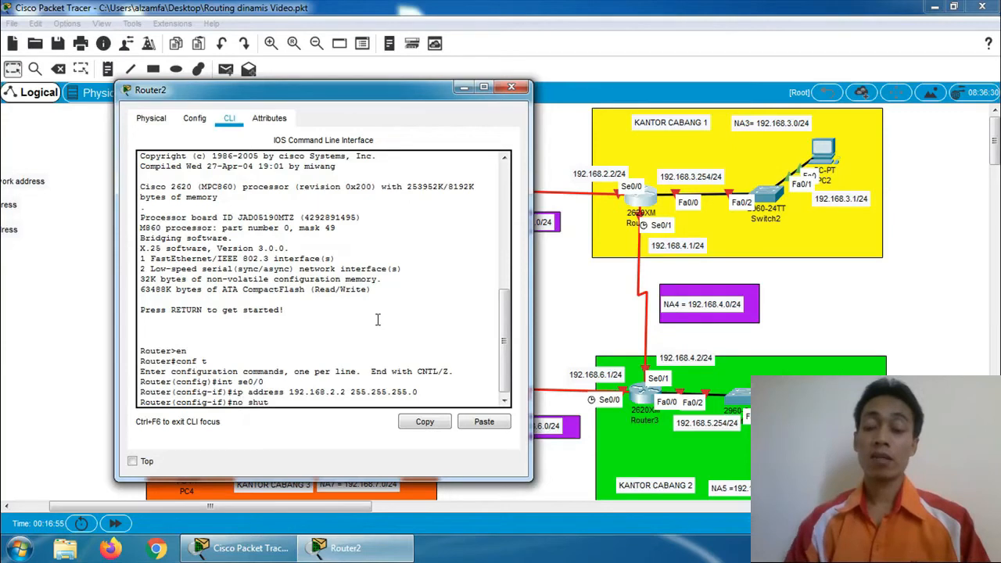
key("Return")
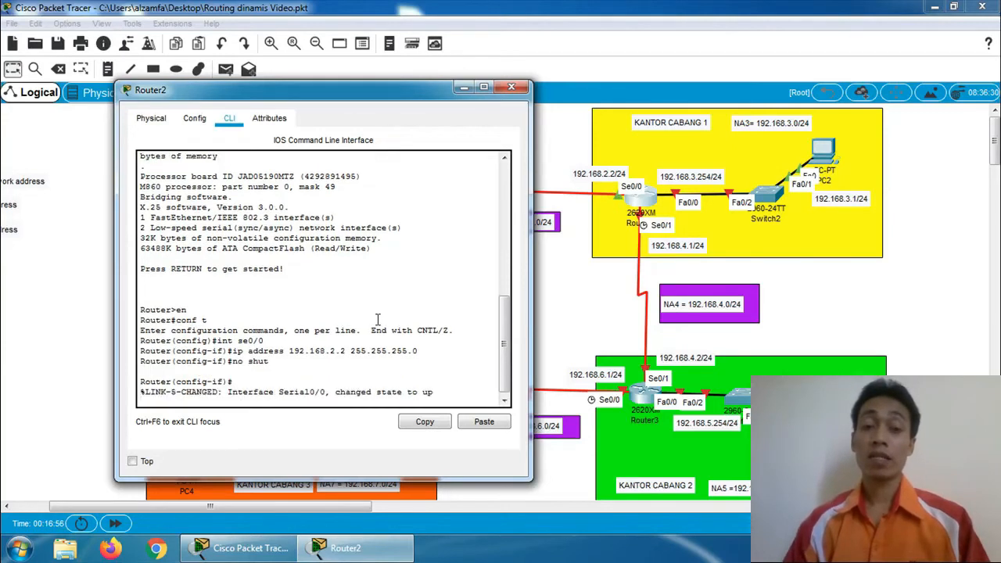
key("Return")
type("exit")
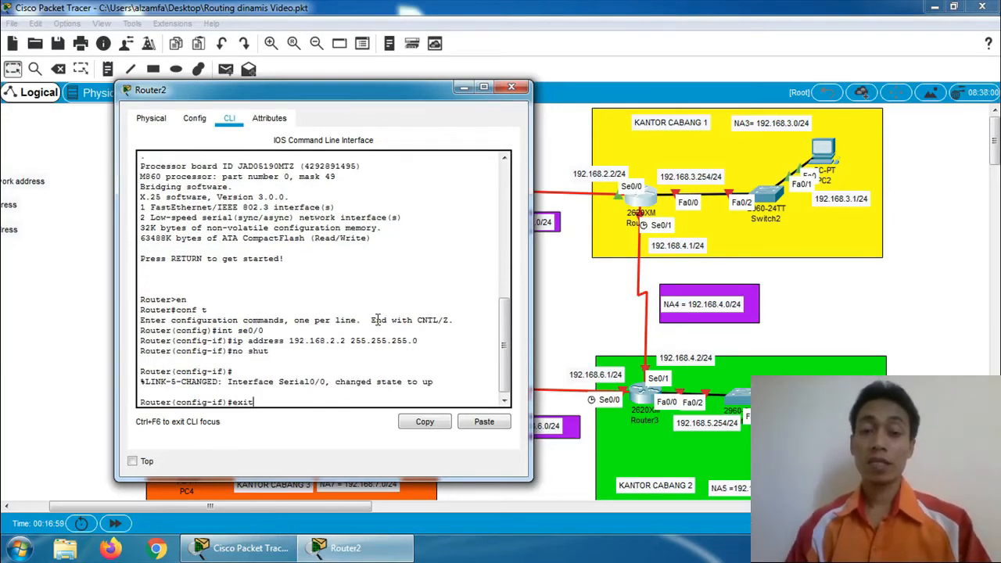
key("Return")
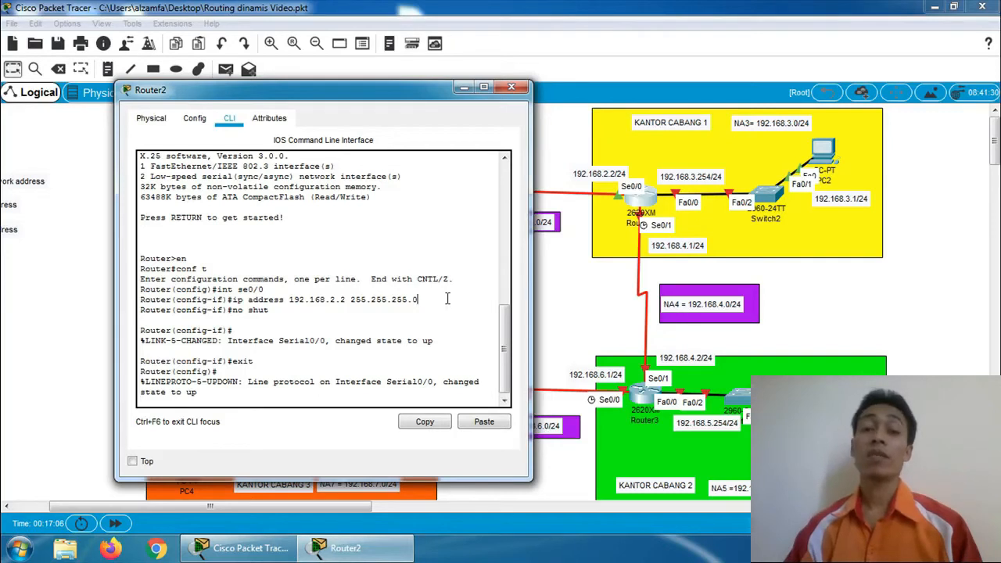
type("in")
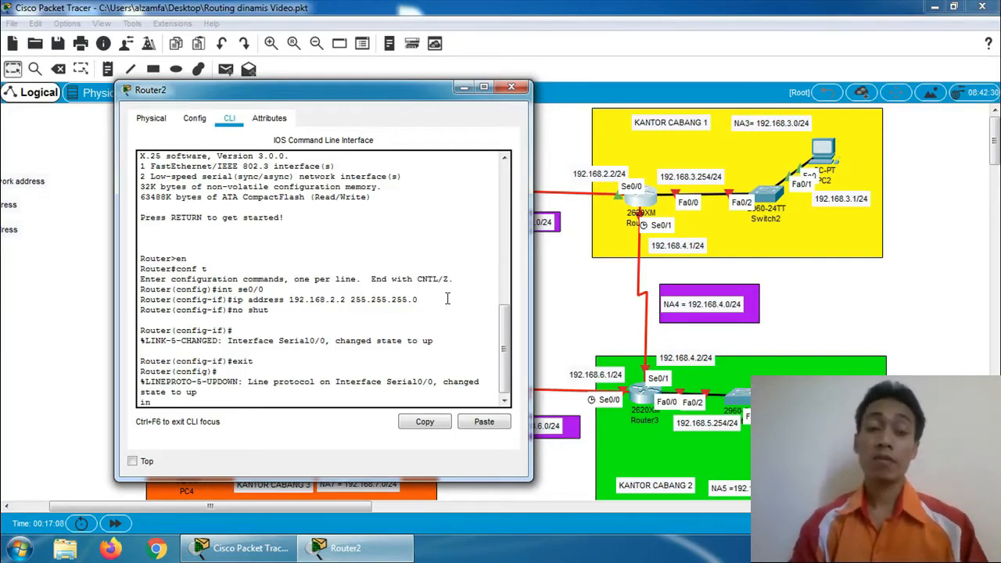
type("t")
key("Return")
Assign IP address 192.168.3.254 with mask 255.255.255.0 to Router2's FastEthernet interface fa0/0.
type("int")
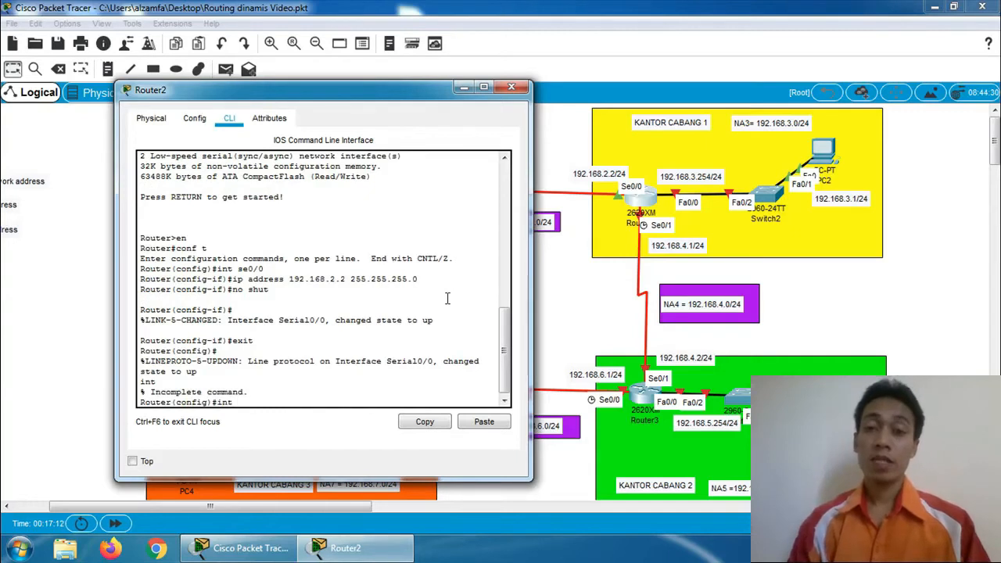
type(" fa0/0")
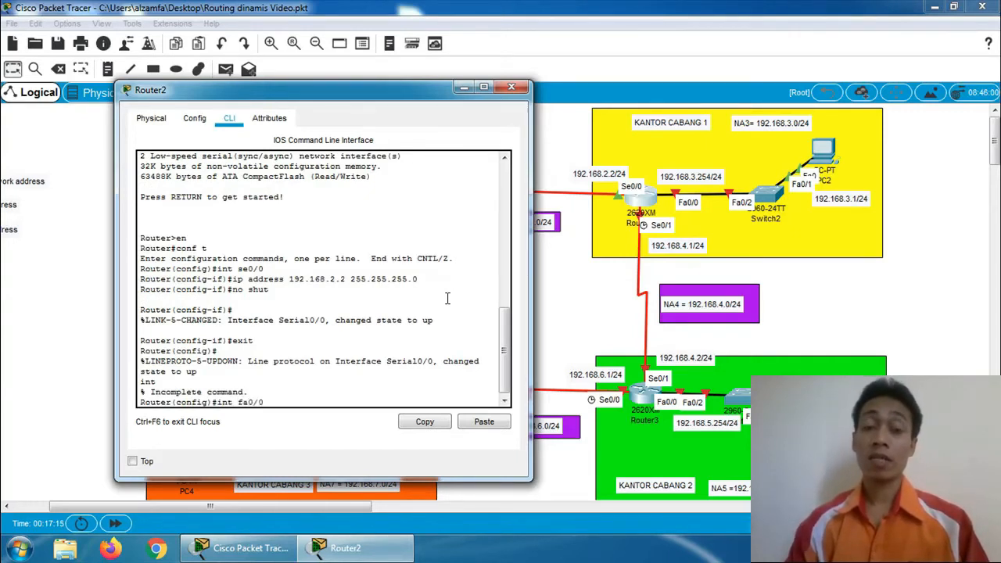
key("Return")
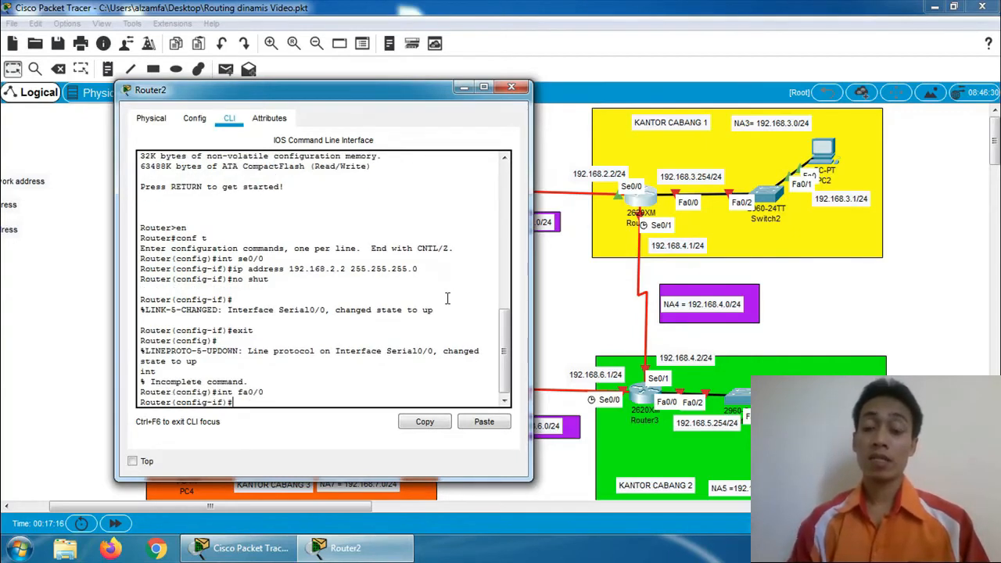
type("ip addre")
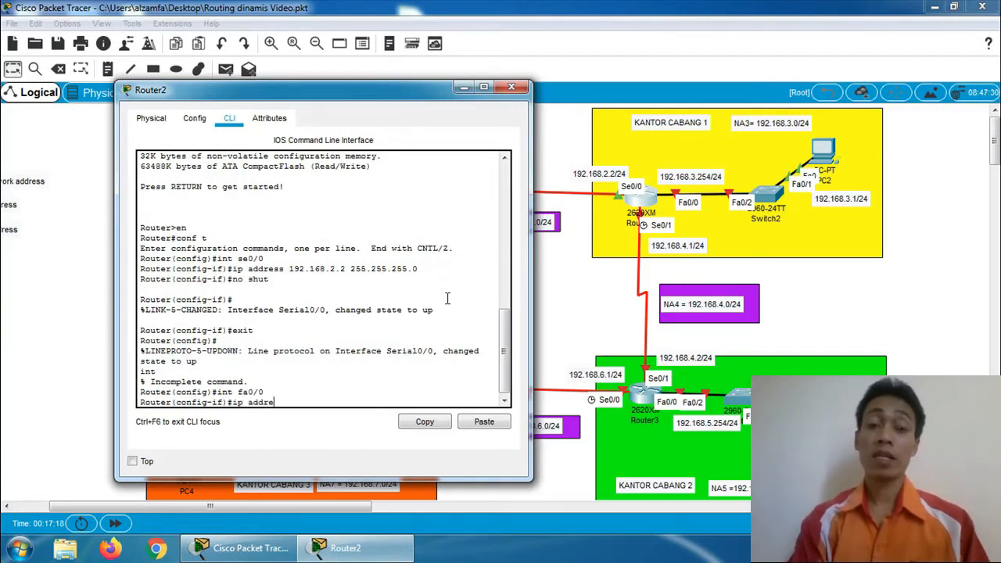
type("ss 19")
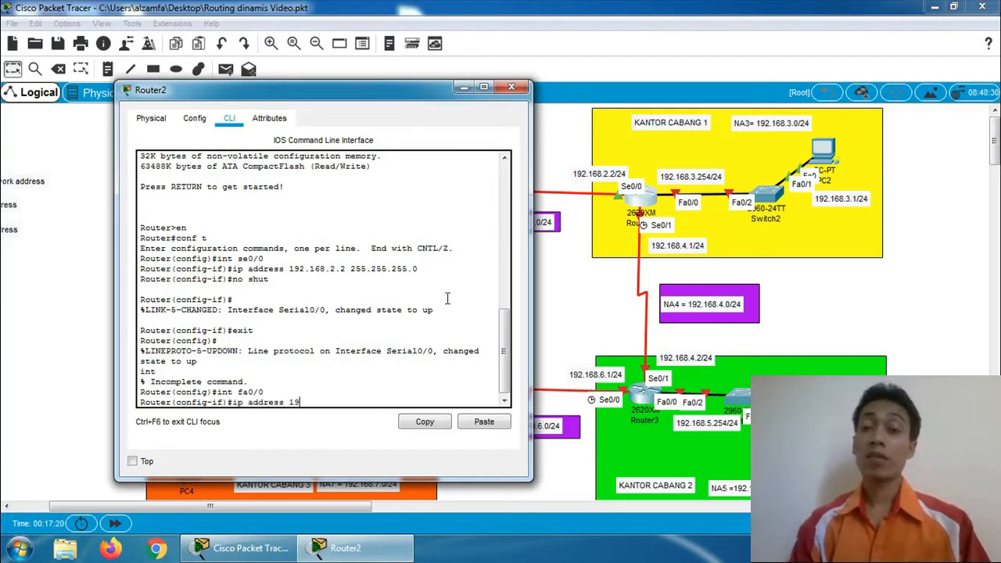
type("2.168")
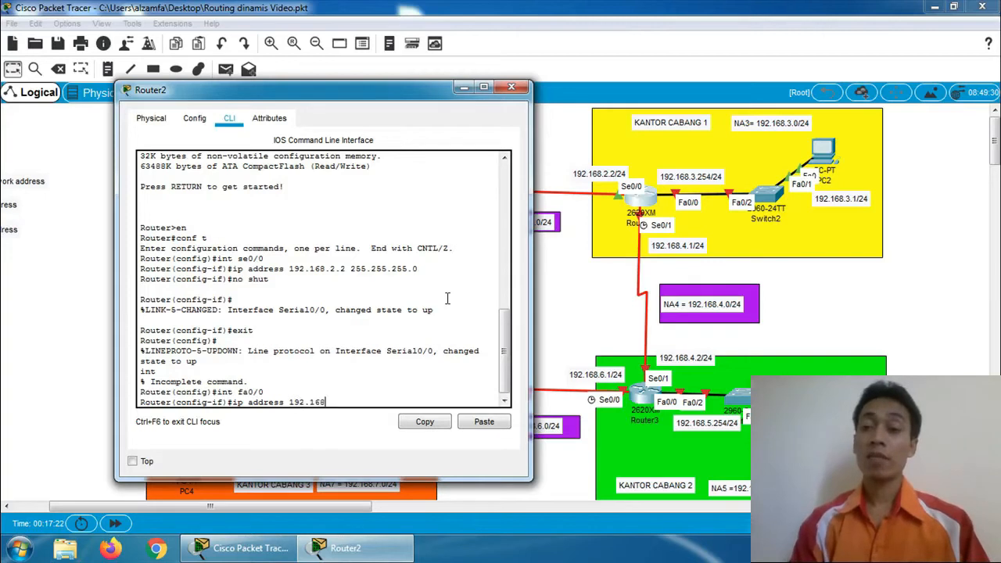
type(".3.")
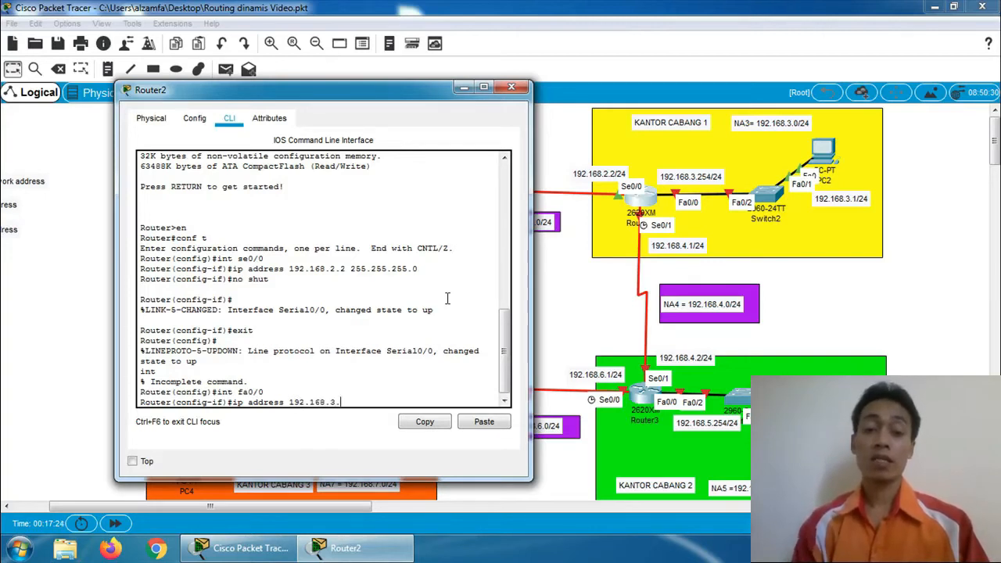
type("254")
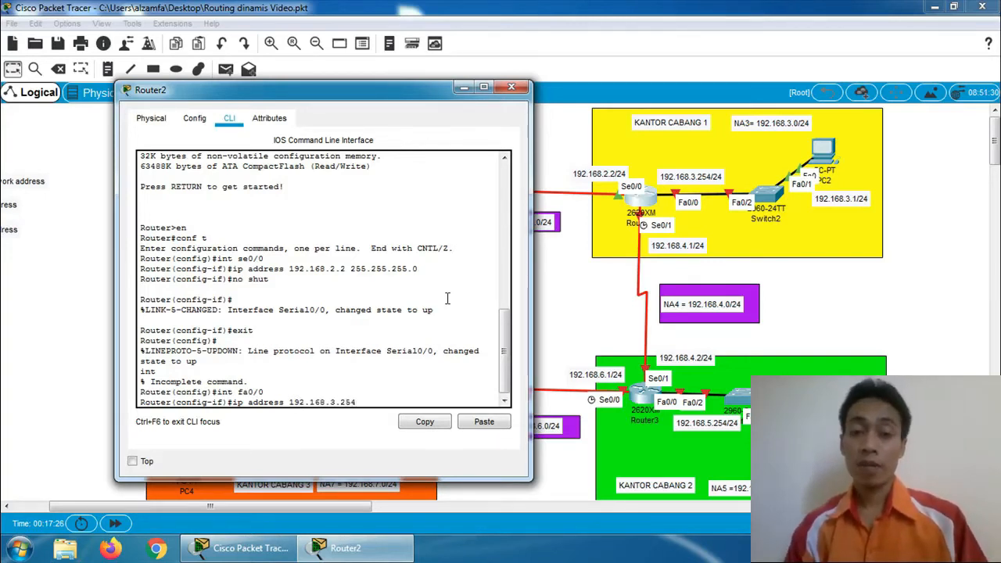
type(" 255.2")
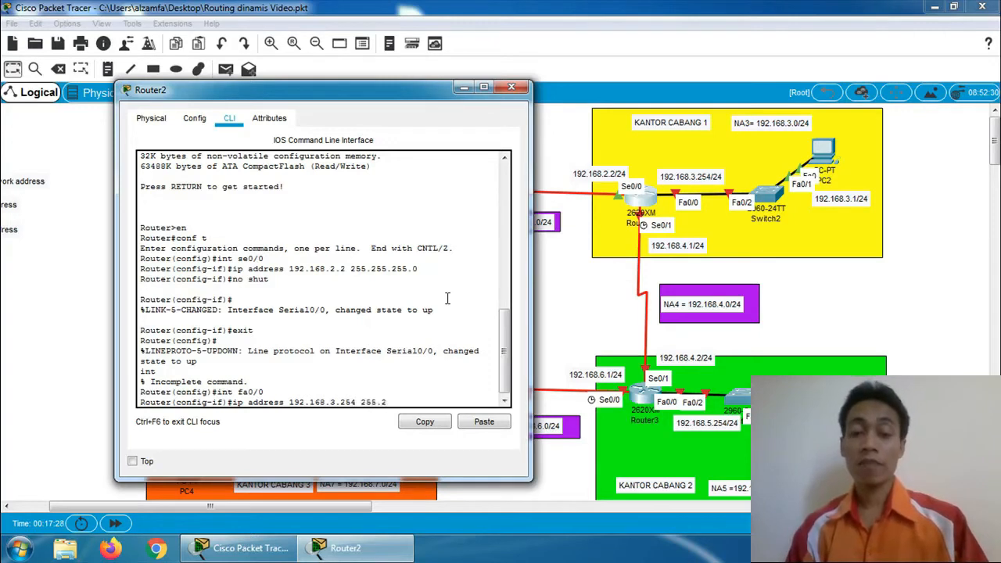
type("55.255.0")
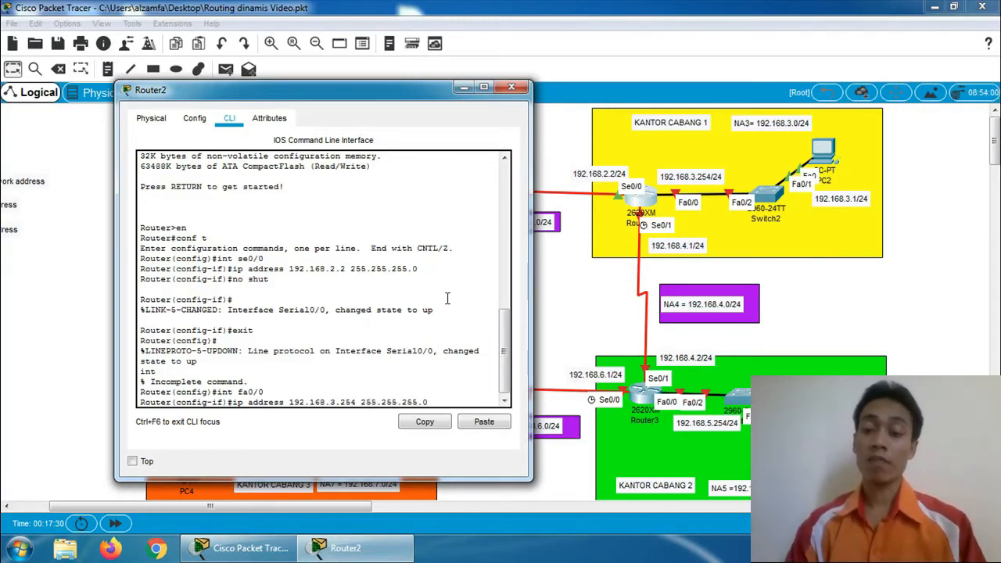
key("Return")
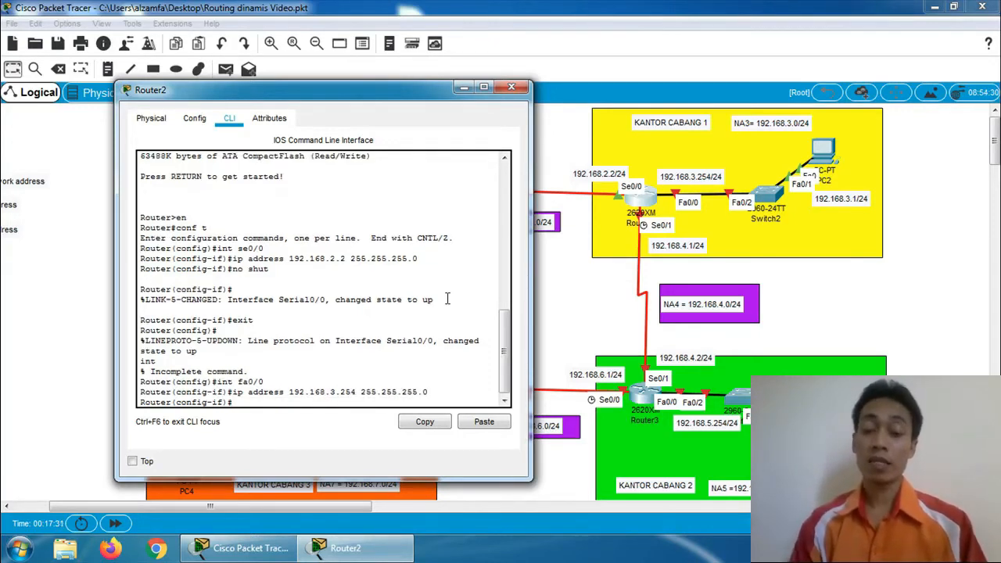
Enable Router2's fa0/0 interface with no shut and exit to global configuration mode.
type("no shut")
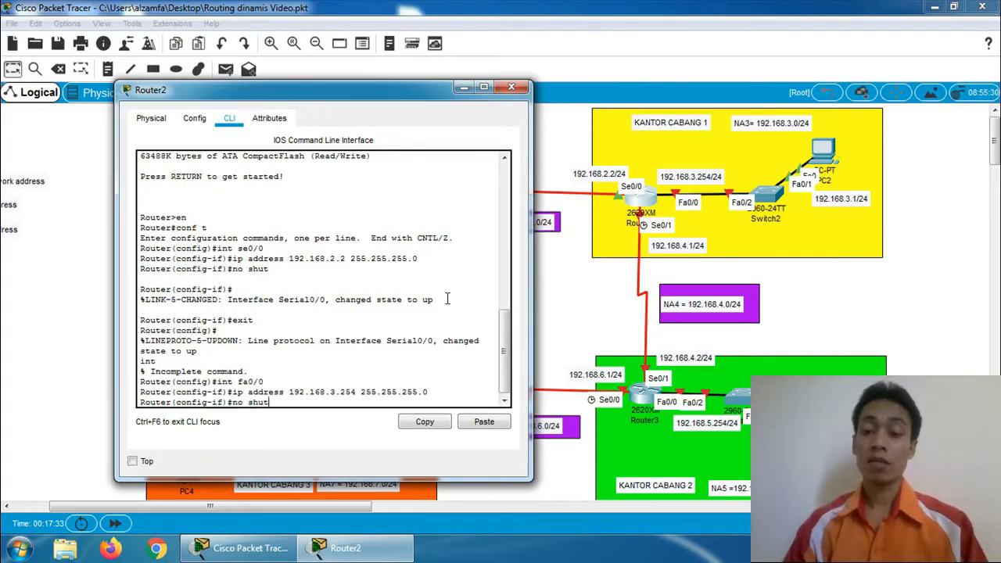
key("Return")
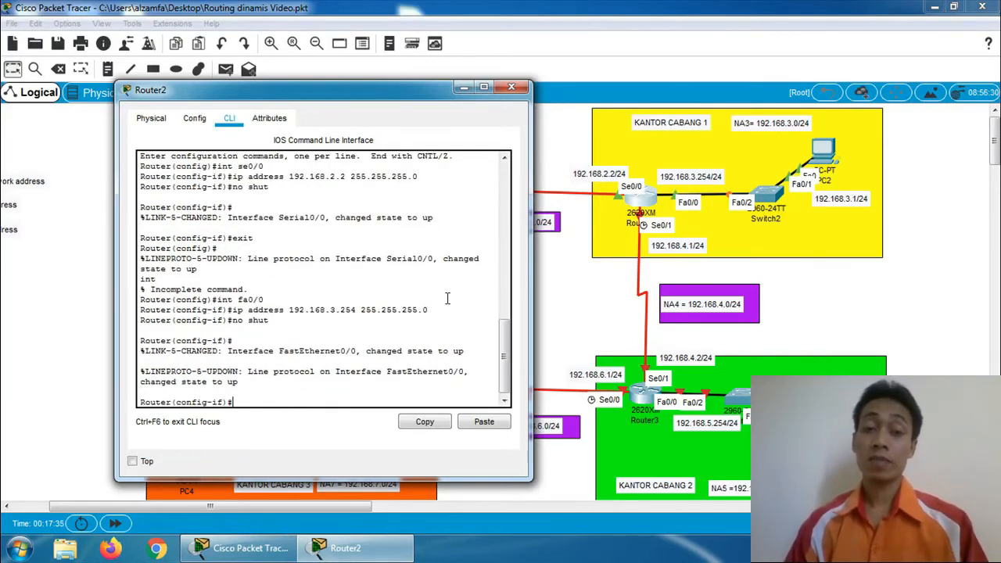
type("exit")
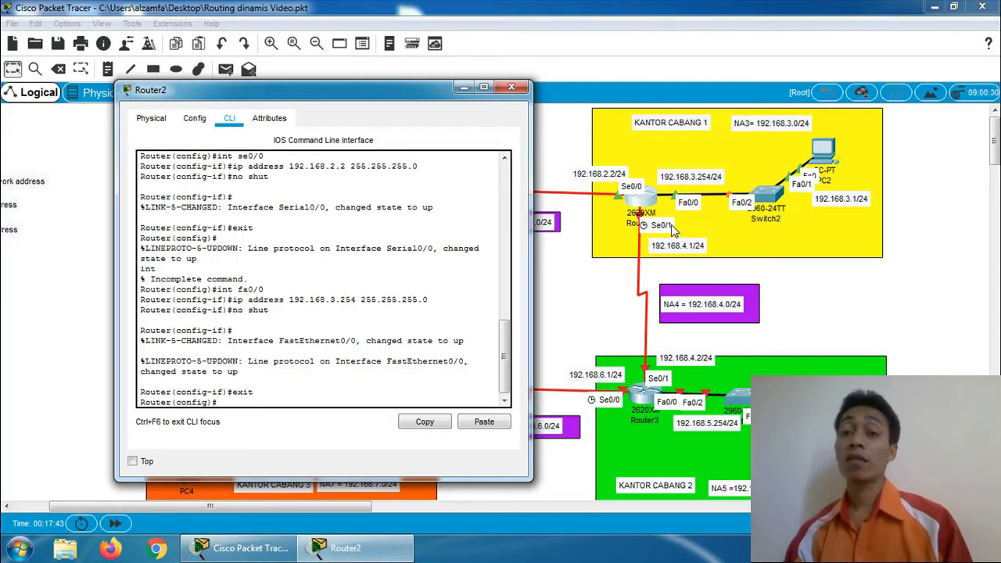
Assign IP address 192.168.4.1 with mask 255.255.255.0 to Router2's serial interface se0/1.
type("i")
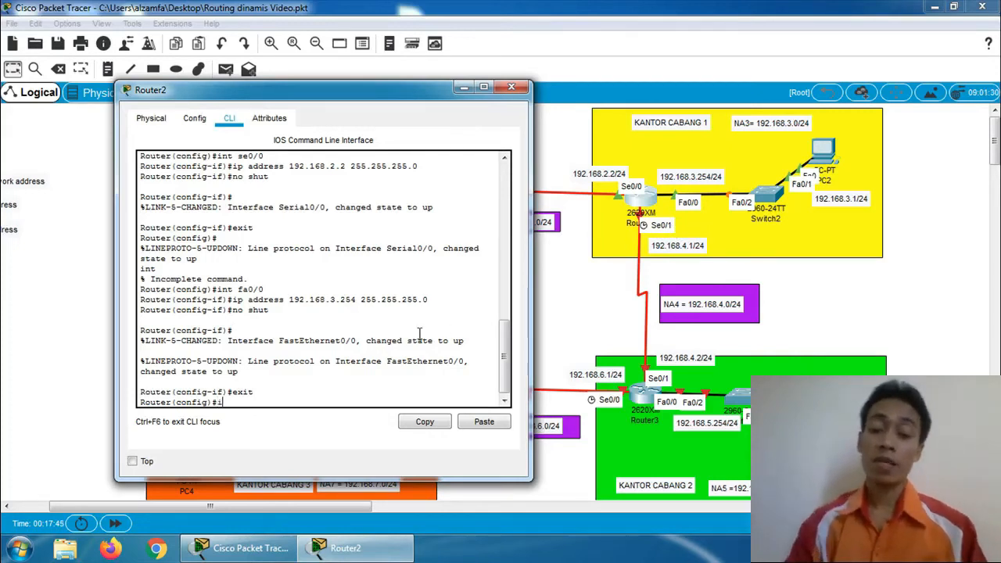
type("nt se")
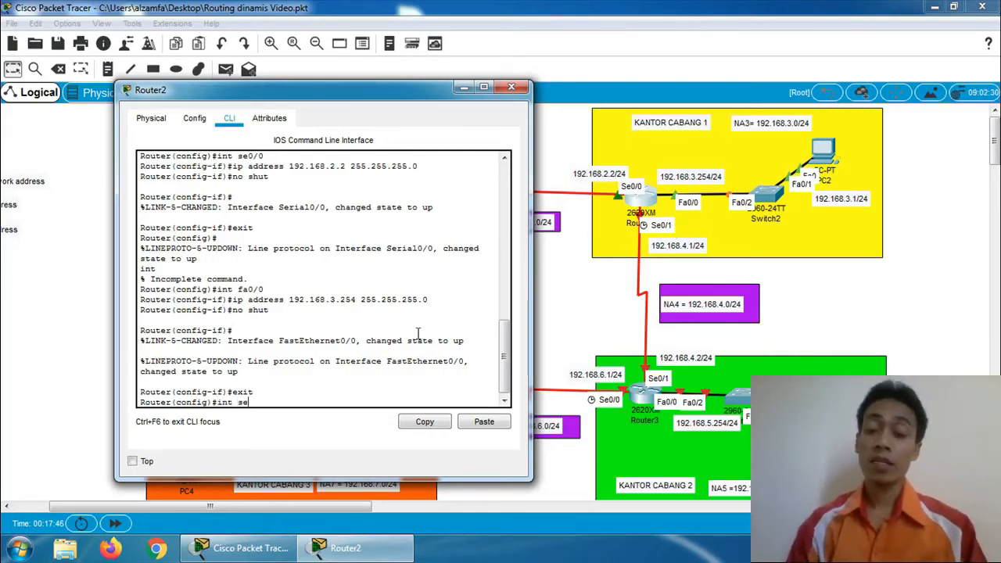
type("0")
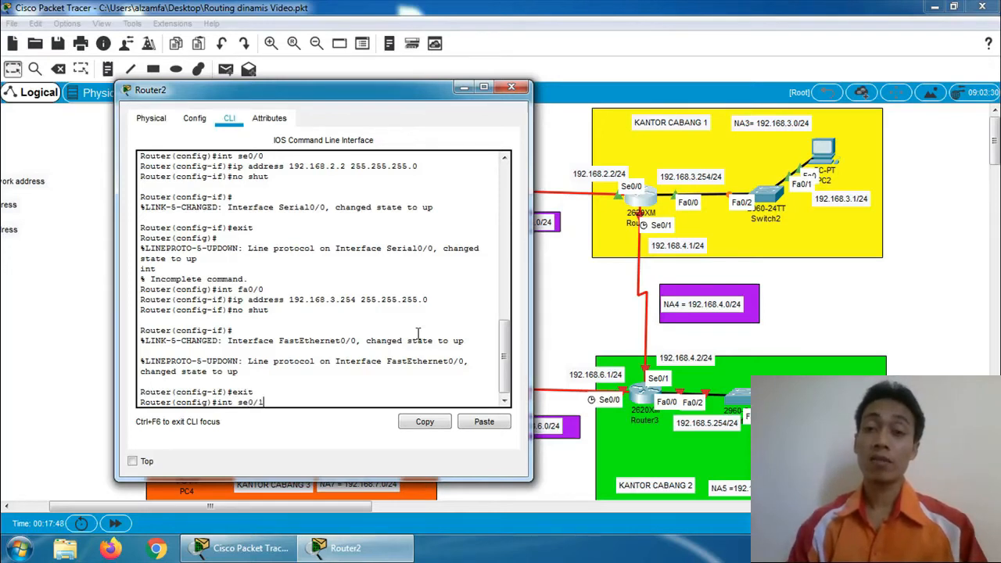
type("/1")
key("Return")
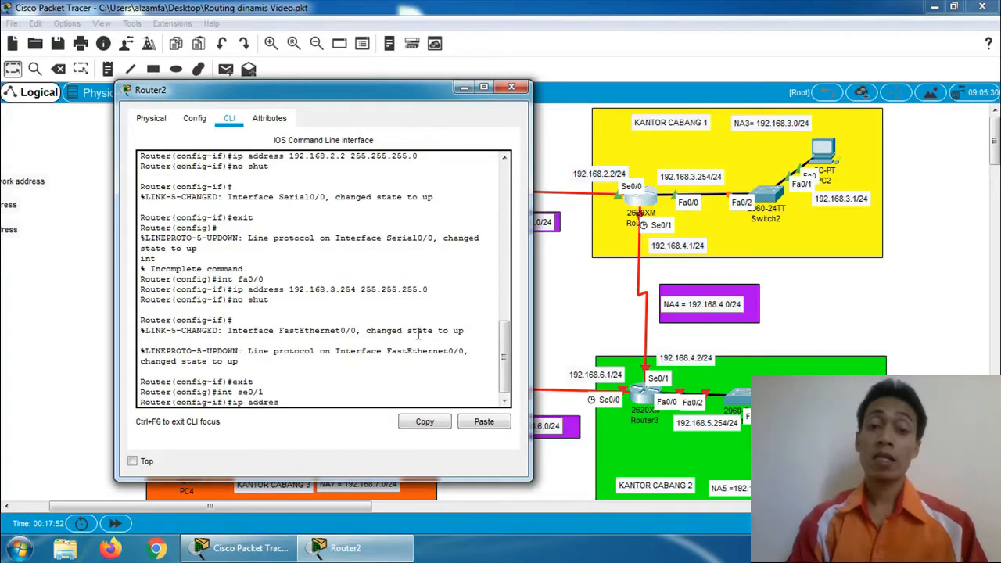
type("ip address 192")
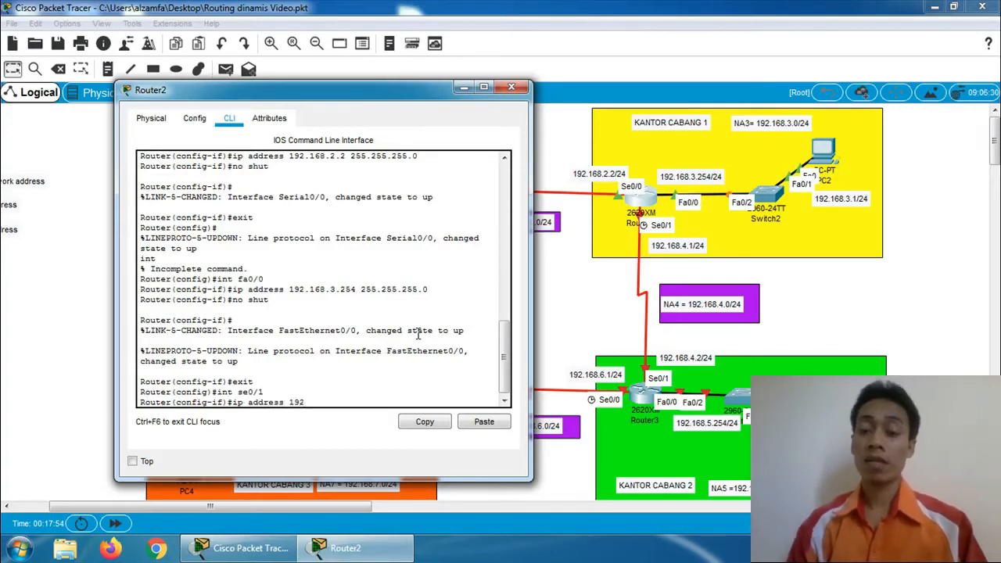
type(".168.4.1 255.255.25")
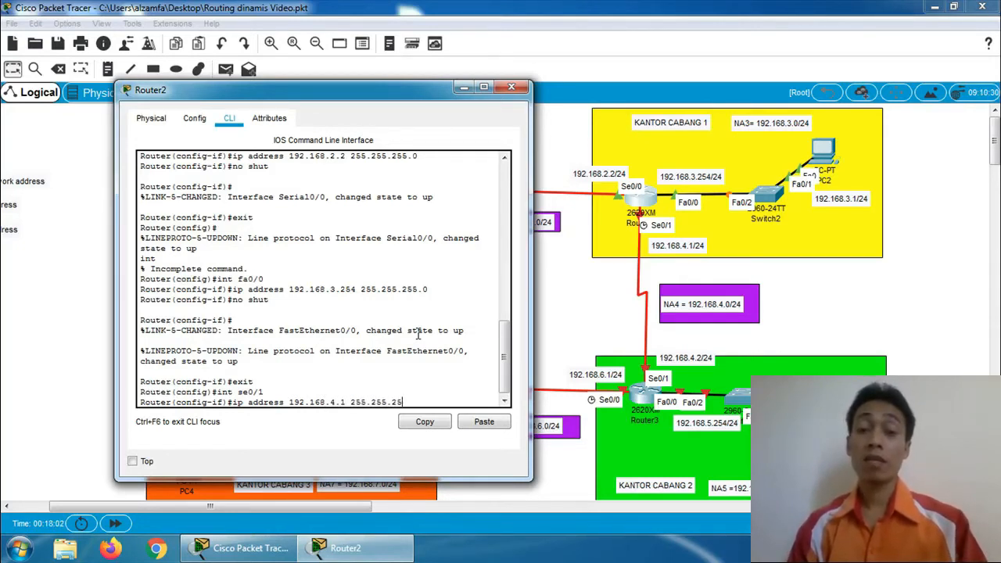
type(".0")
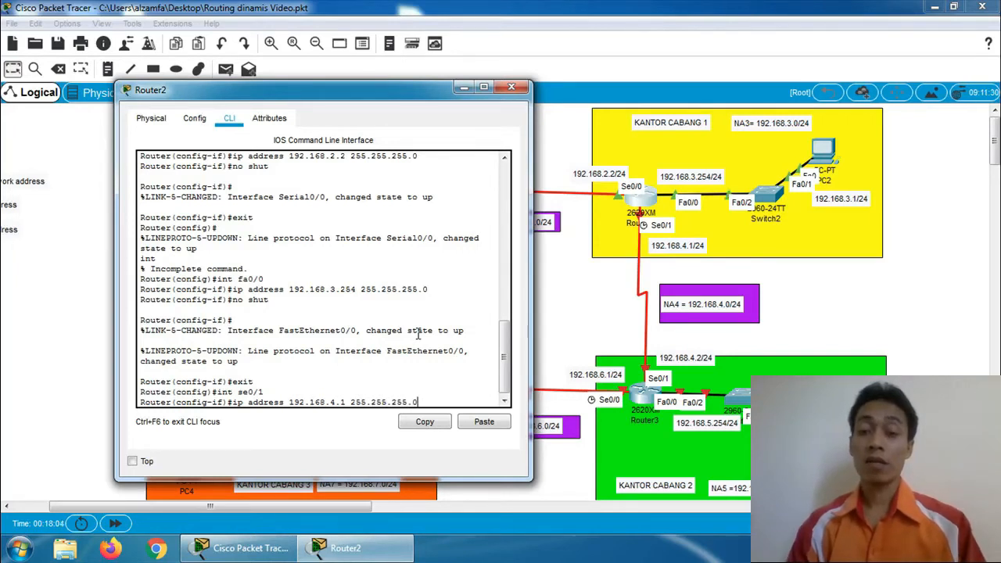
key("Return")
Enable Router2's se0/1 interface with no shut and exit to global configuration mode.
type("no sh")
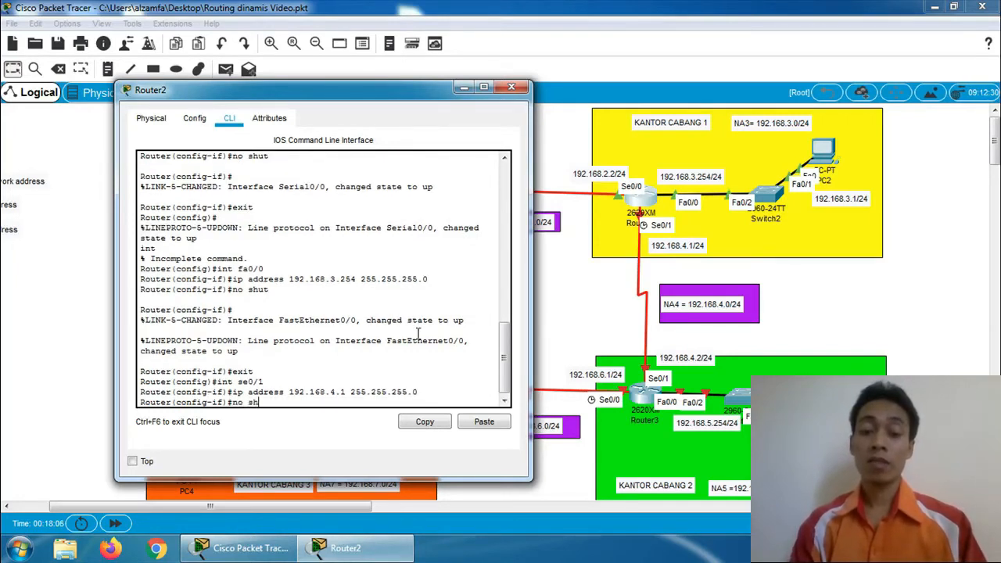
type("ut")
key("Return")
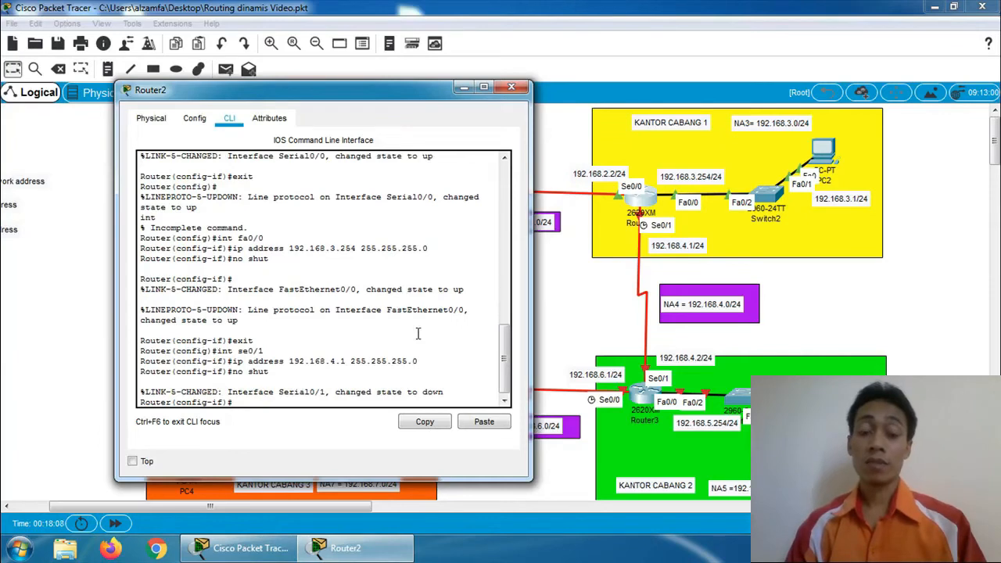
type("exit")
key("Return")
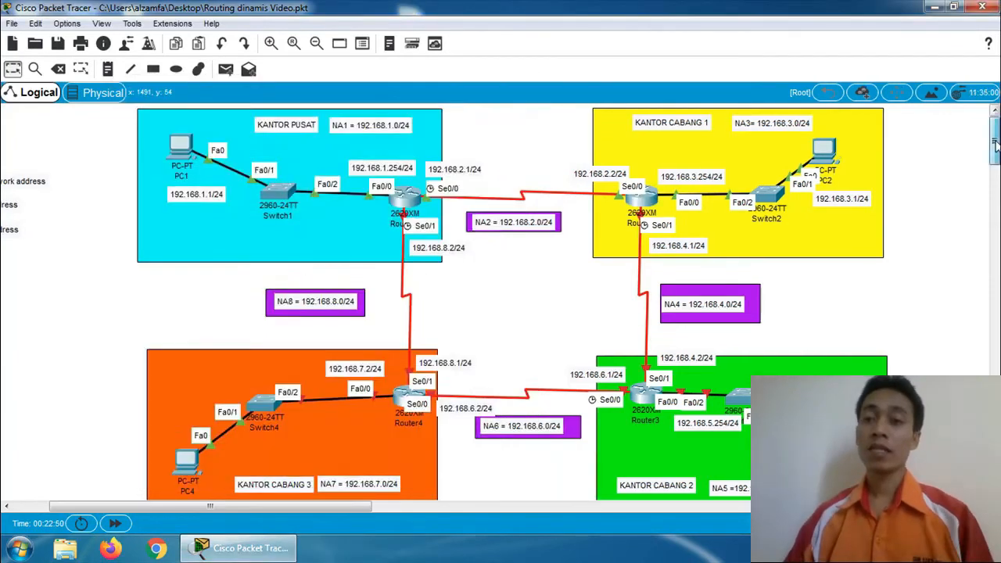
Open the command-line interface of Router3 in KANTOR CABANG 2 and start its console session.
scroll(994, 158, "down", 5)
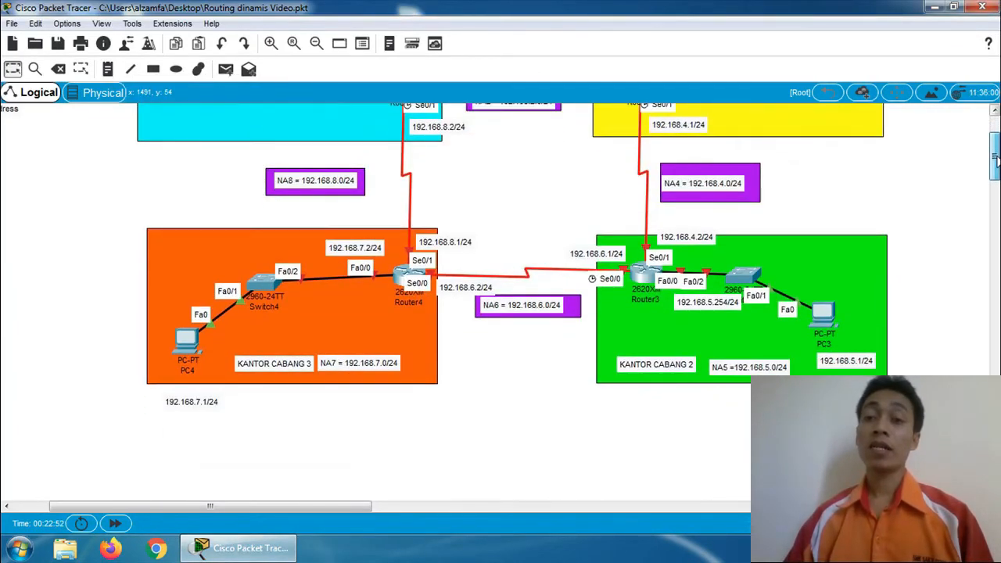
scroll(996, 159, "up", 1)
scroll(995, 158, "up", 3)
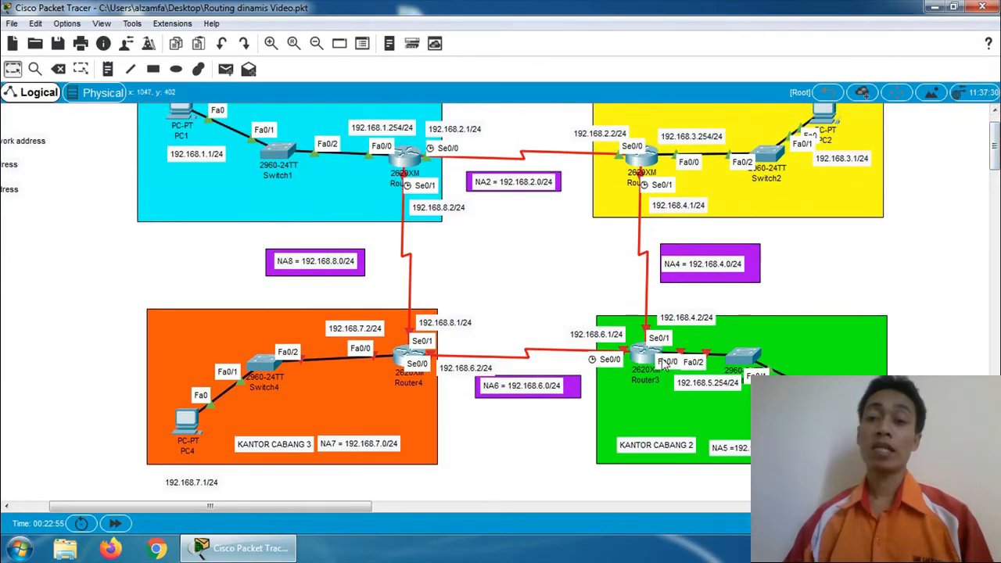
left_click(641, 359)
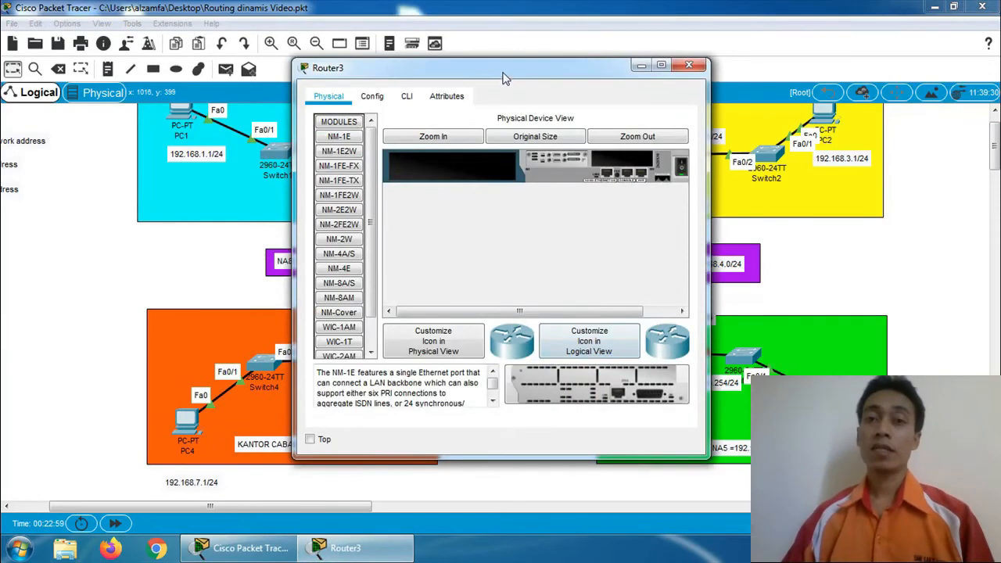
left_click_drag(506, 73, 337, 93)
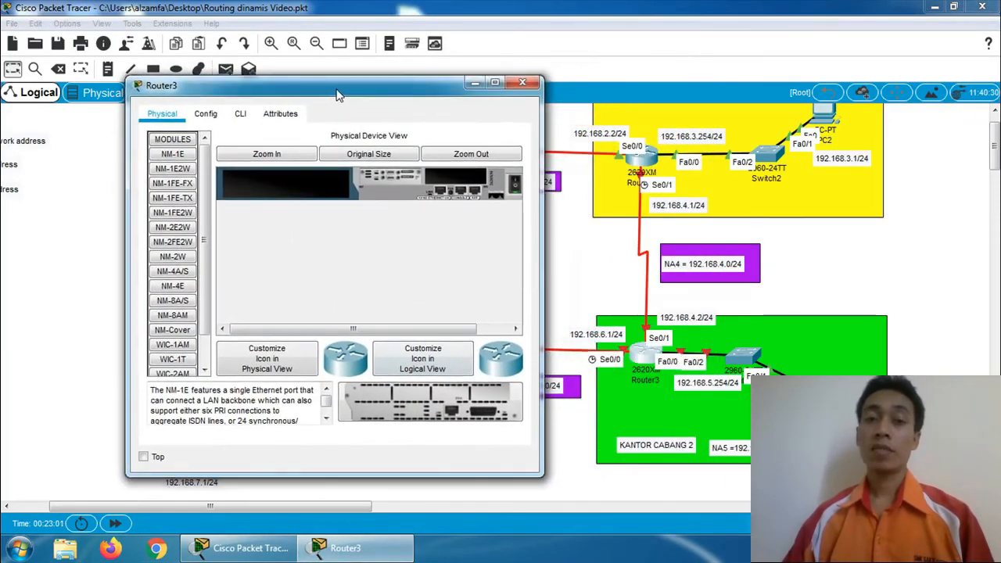
left_click(240, 113)
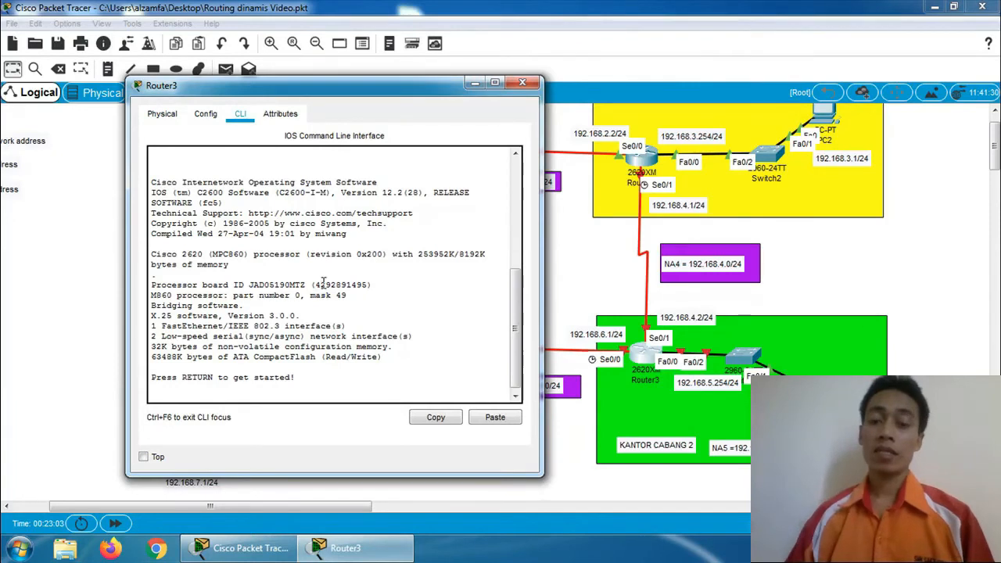
key("Return")
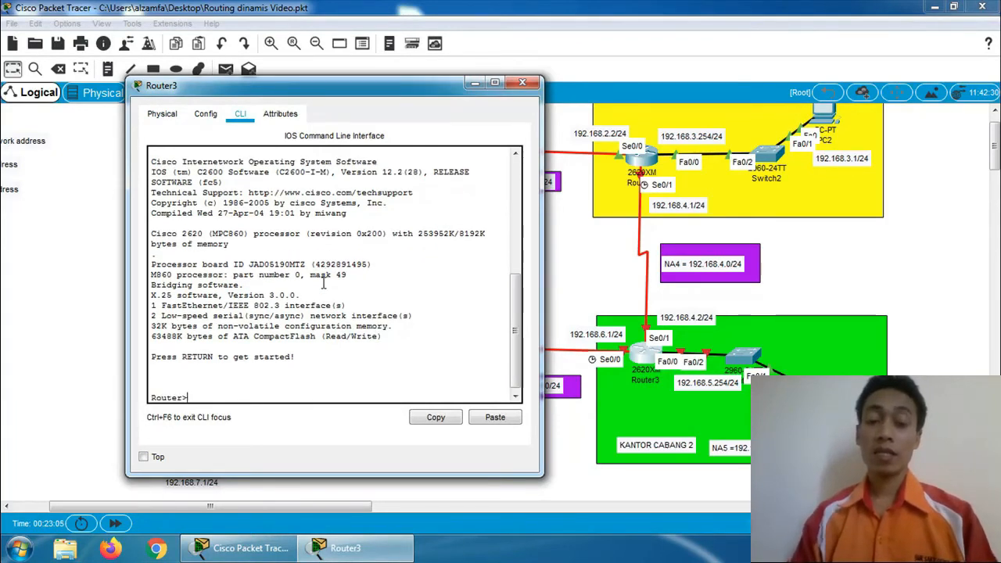
Enter privileged mode on Router3 with en, and global configuration mode with conf t.
type("en")
key("Return")
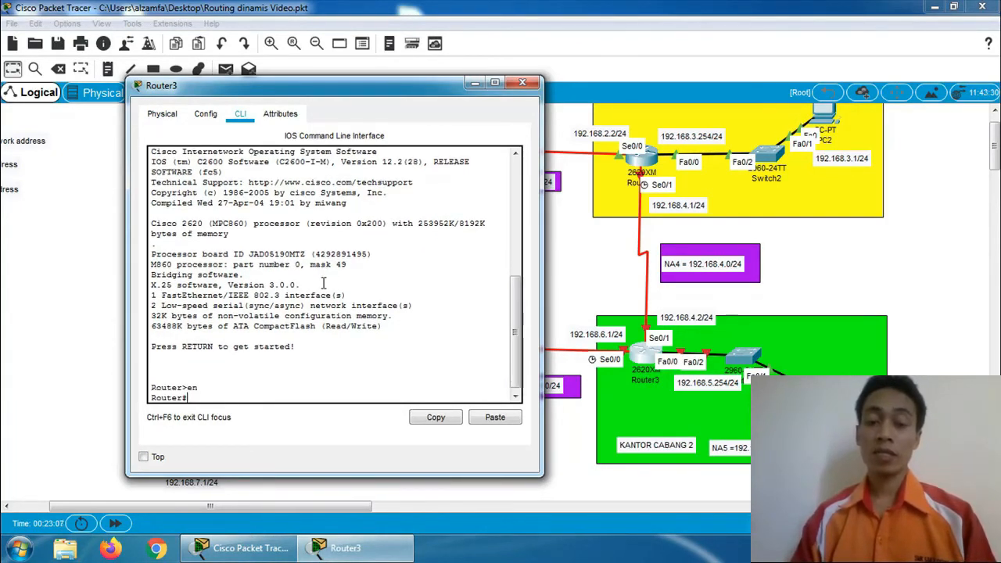
type("conf")
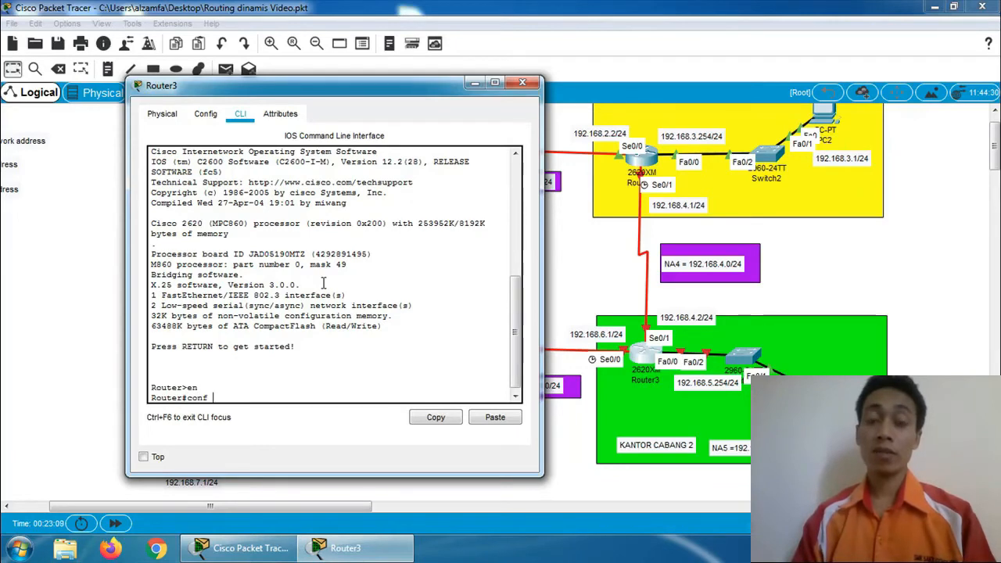
type(" t")
key("Return")
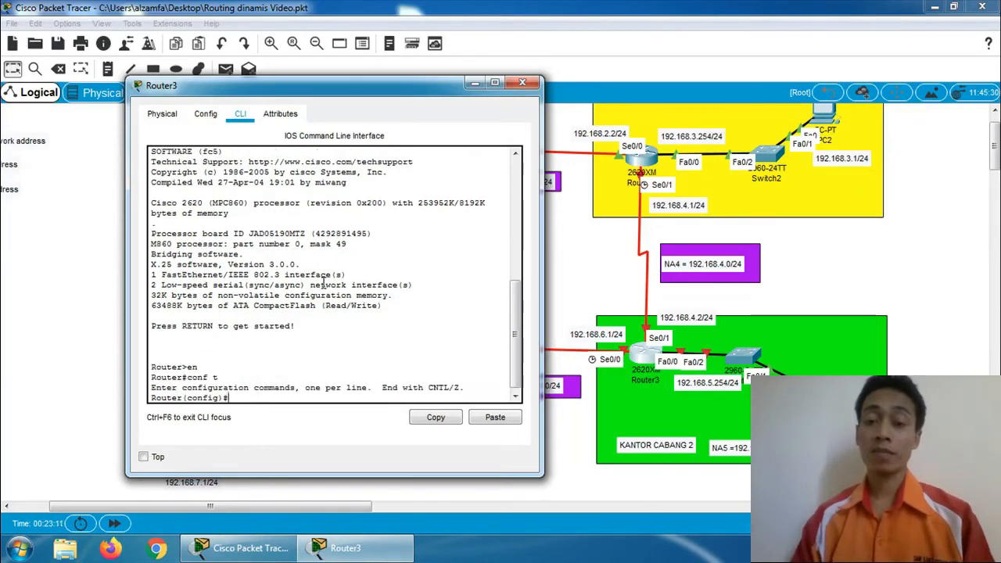
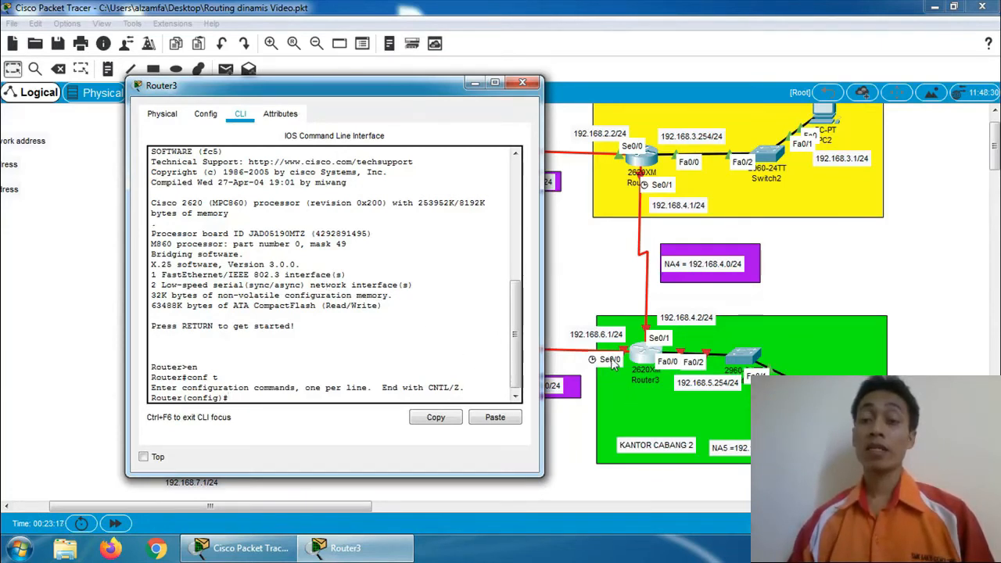
Assign IP address 192.168.6.1 with mask 255.255.255.0 to Router3's serial interface se0/0.
left_click(344, 359)
type("int ")
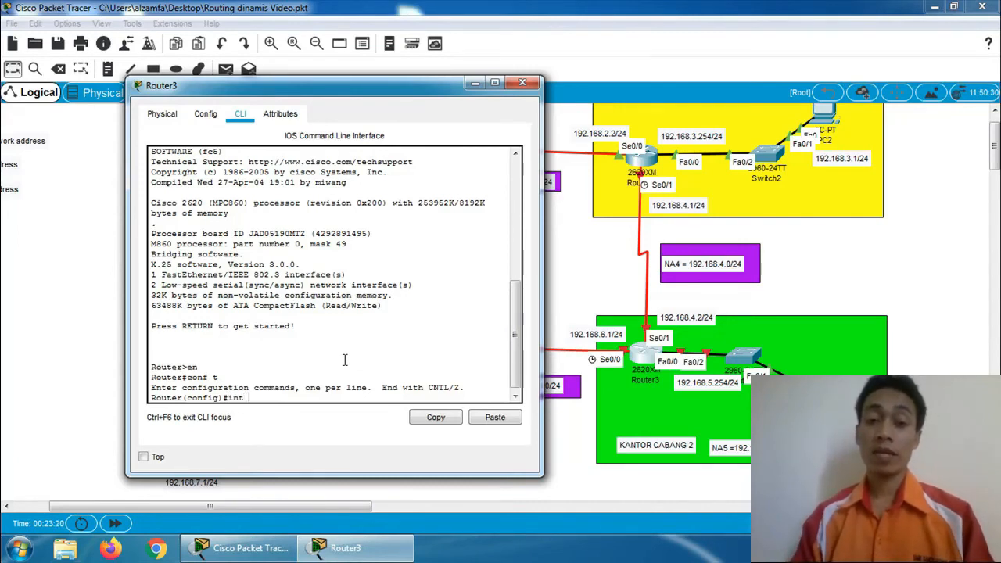
type("se0/0")
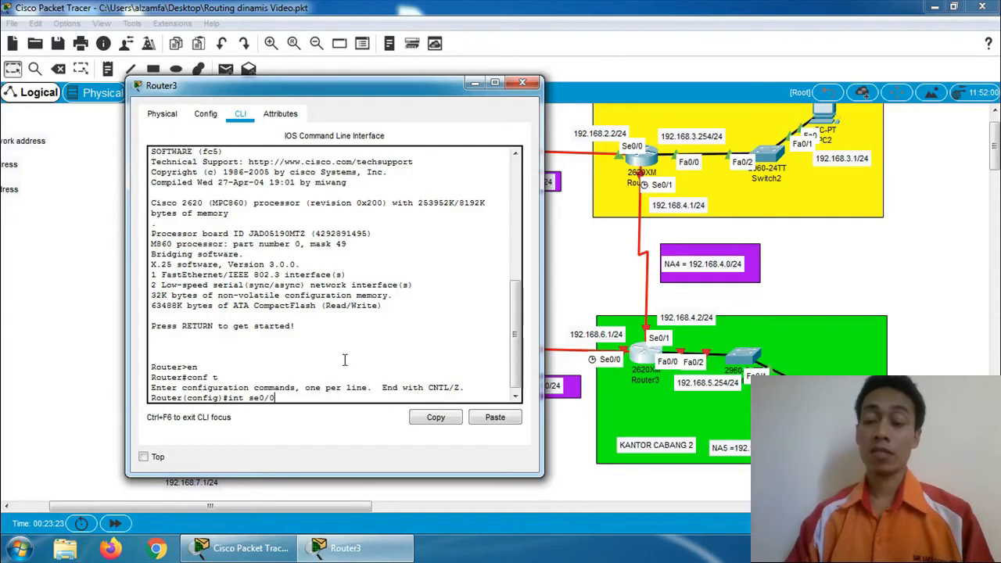
key("Return")
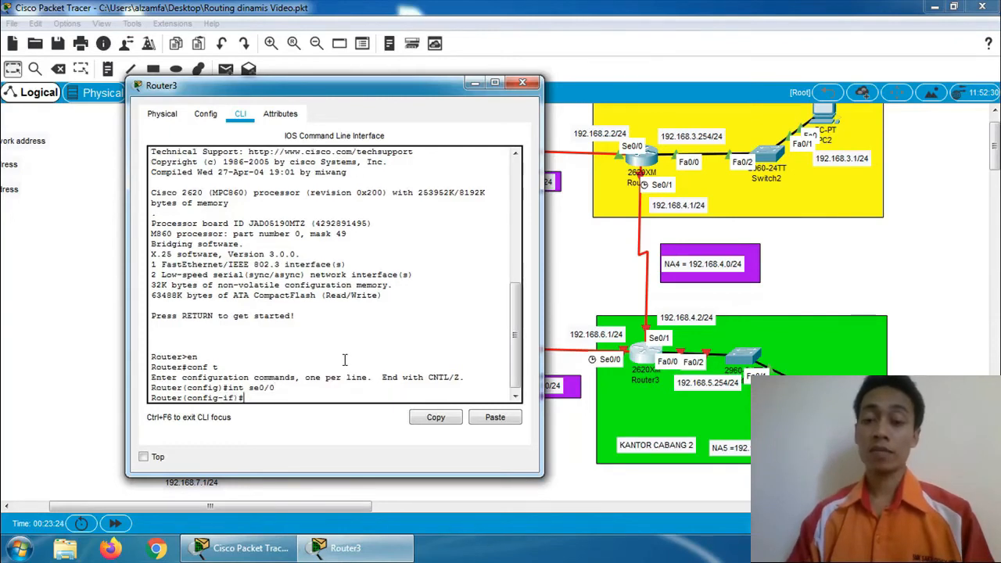
type("ip add")
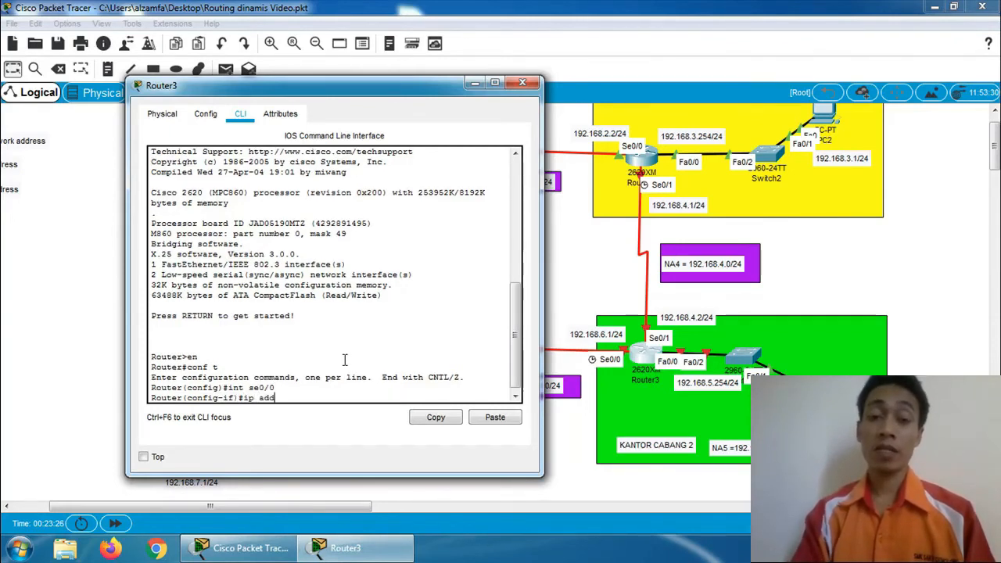
type("ress ")
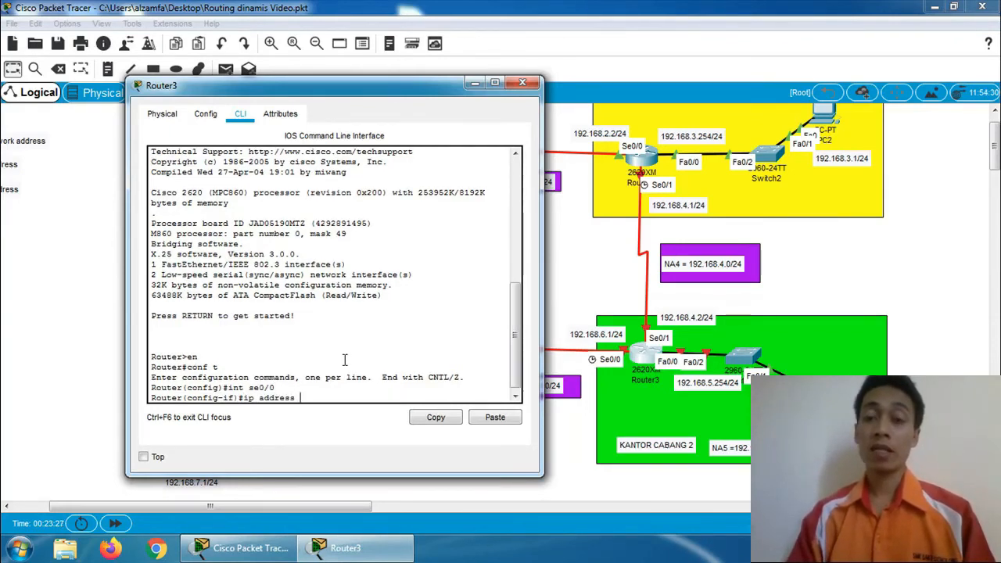
type("192.16")
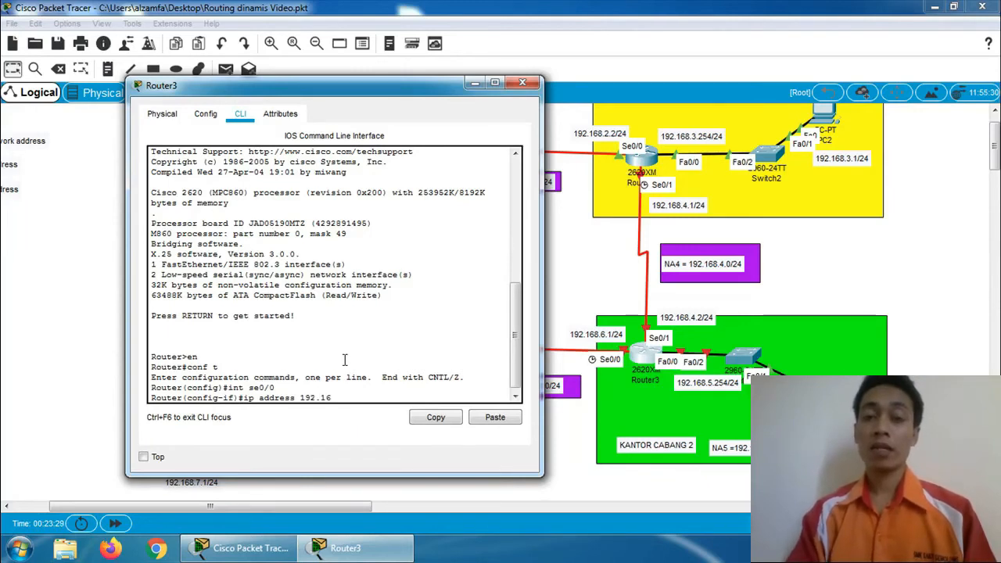
type("8.")
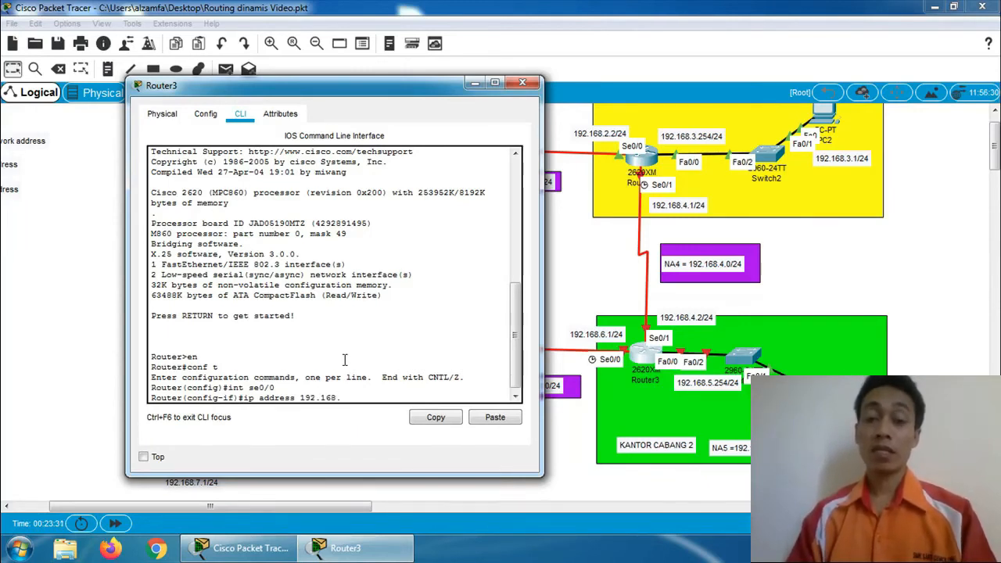
type("6.1")
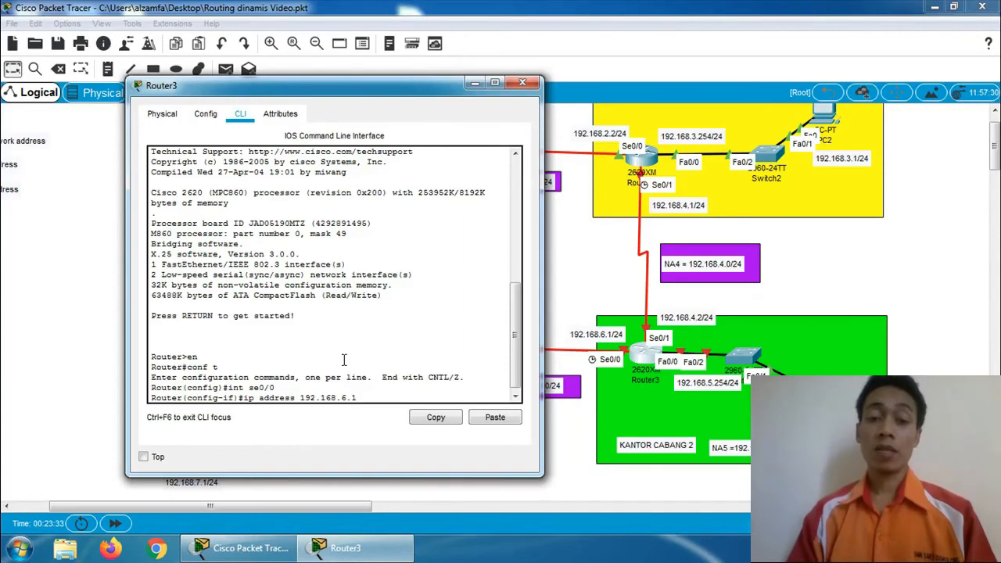
type(" 255")
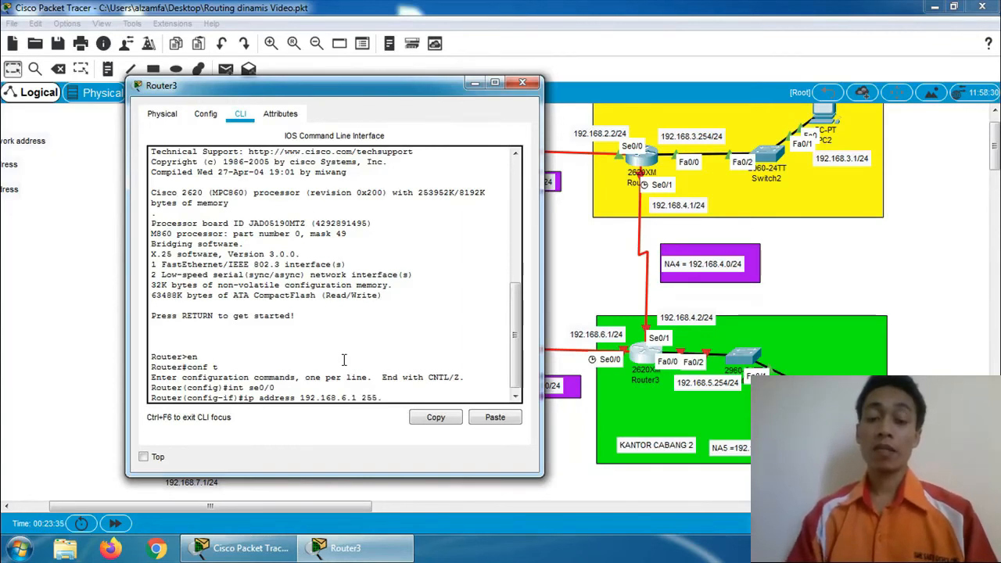
type(".255.255.0")
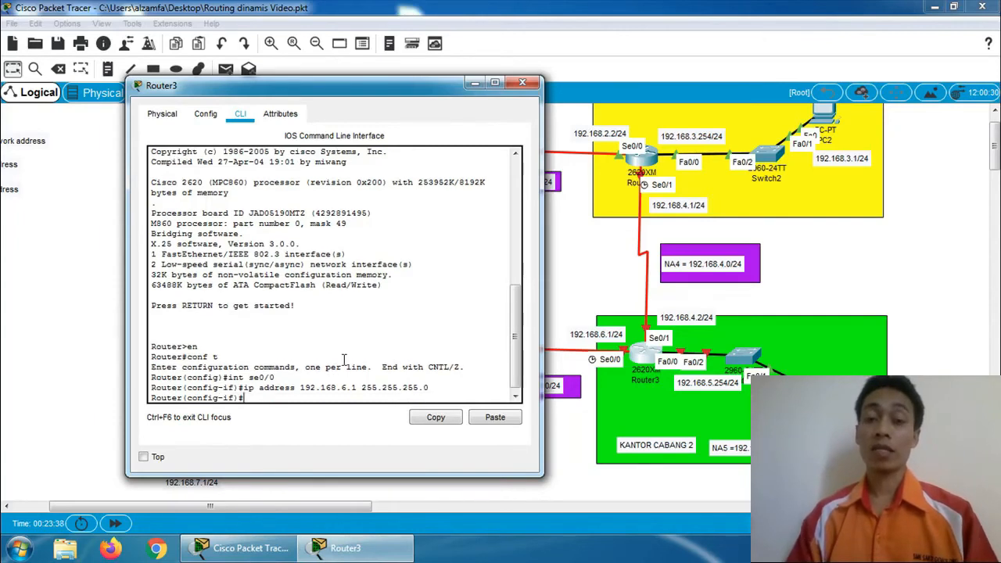
key("Return")
Enable Router3's se0/0 interface with no shut and exit to global configuration mode.
type("no")
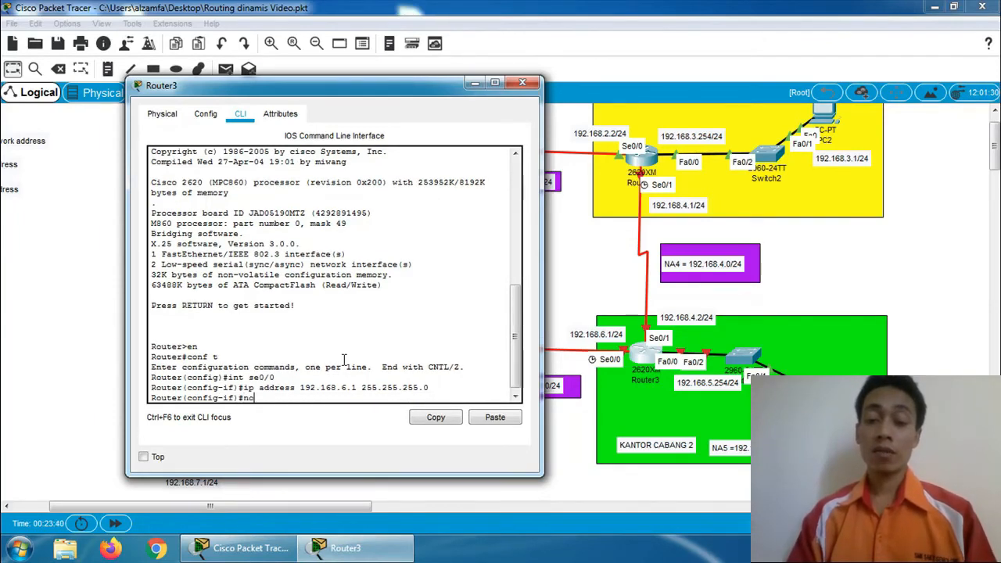
type(" shut")
key("Return")
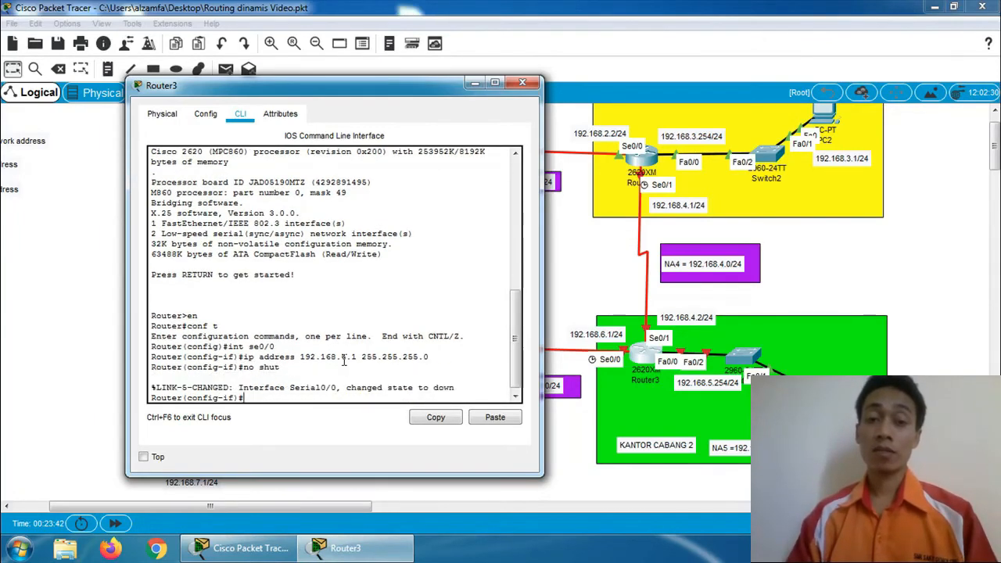
type("exi")
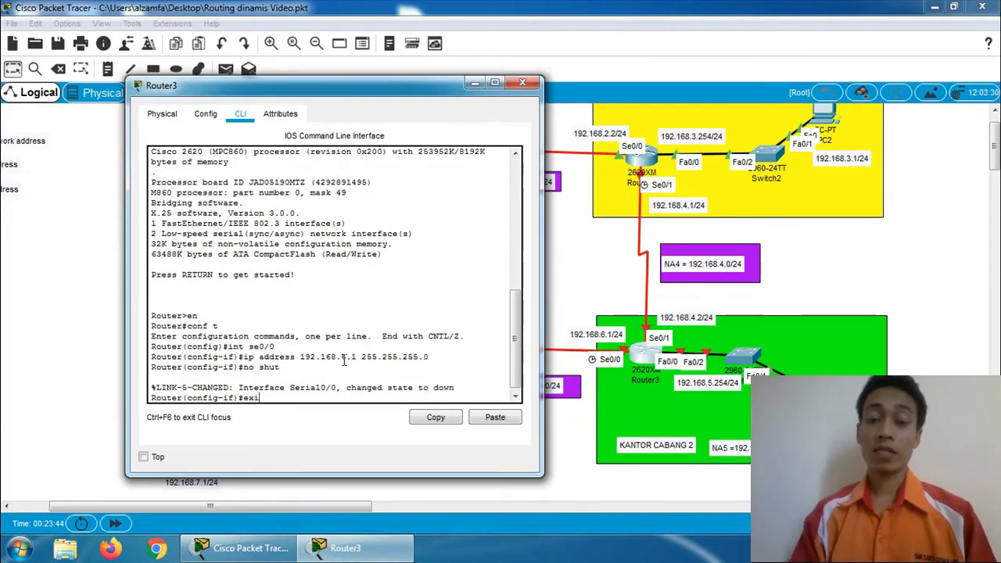
type("t")
key("Return")
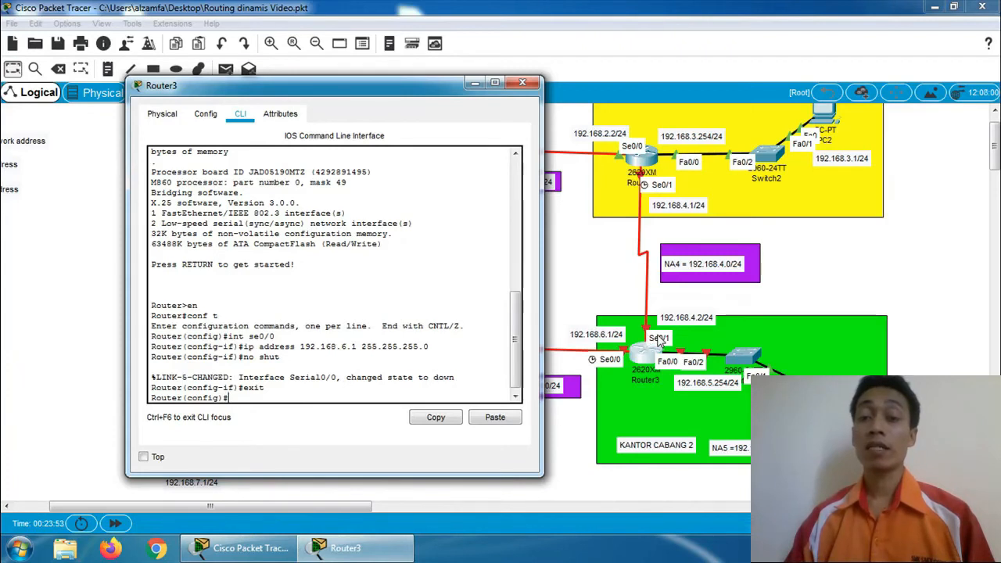
Assign IP address 192.168.4.2 with mask 255.255.255.0 to Router3's serial interface se0/1.
left_click(371, 367)
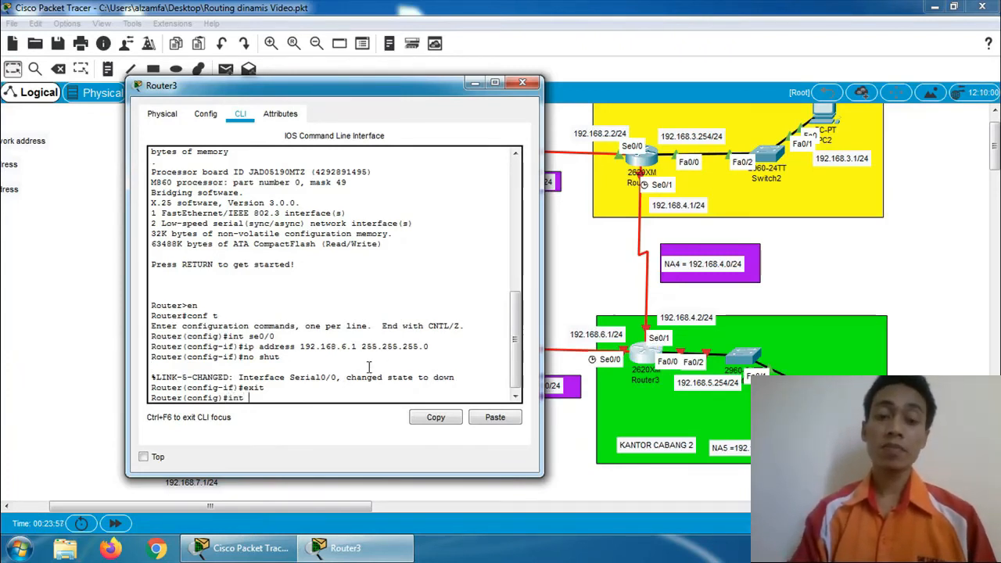
type("se0/1")
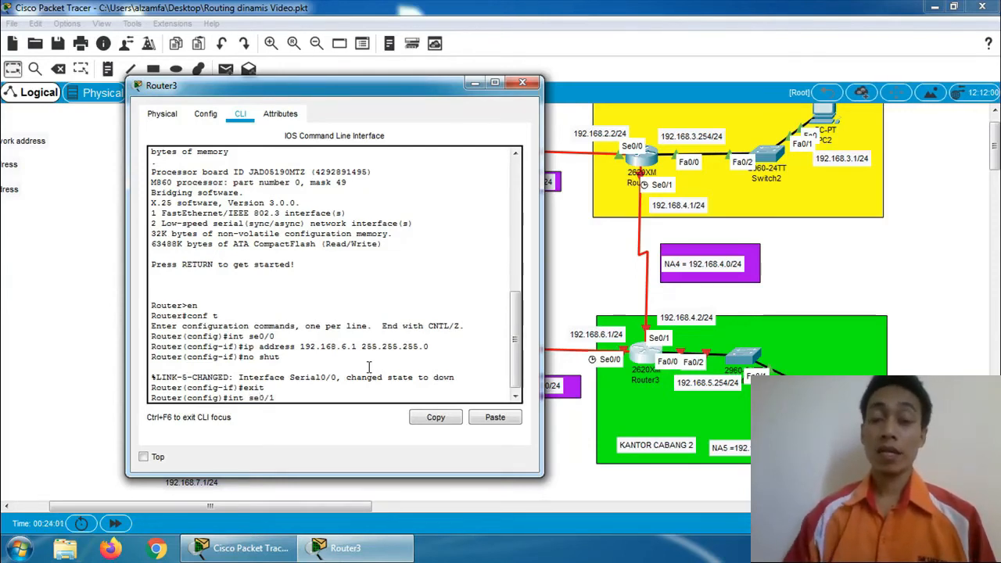
key("Return")
type("ip a")
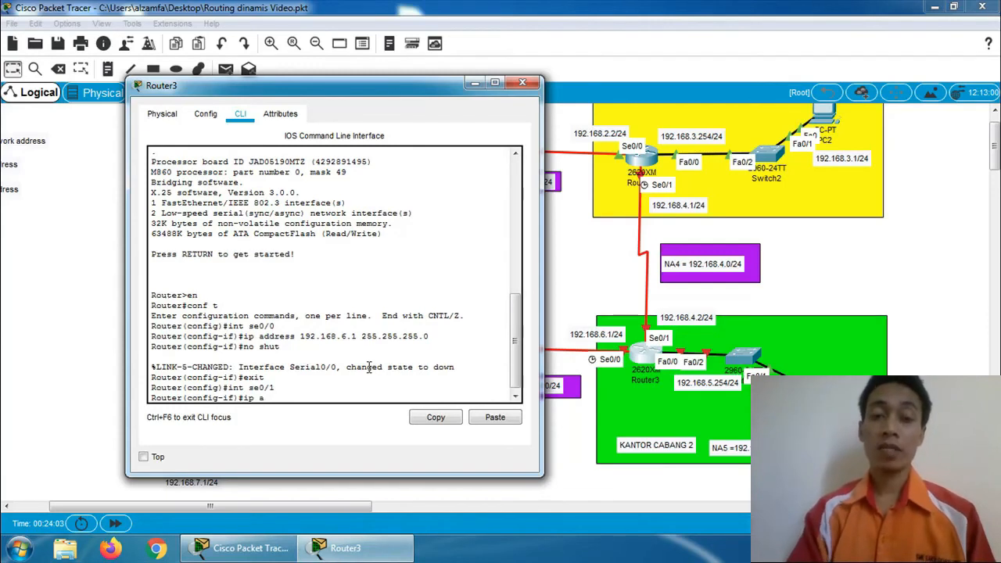
type("ddress 1")
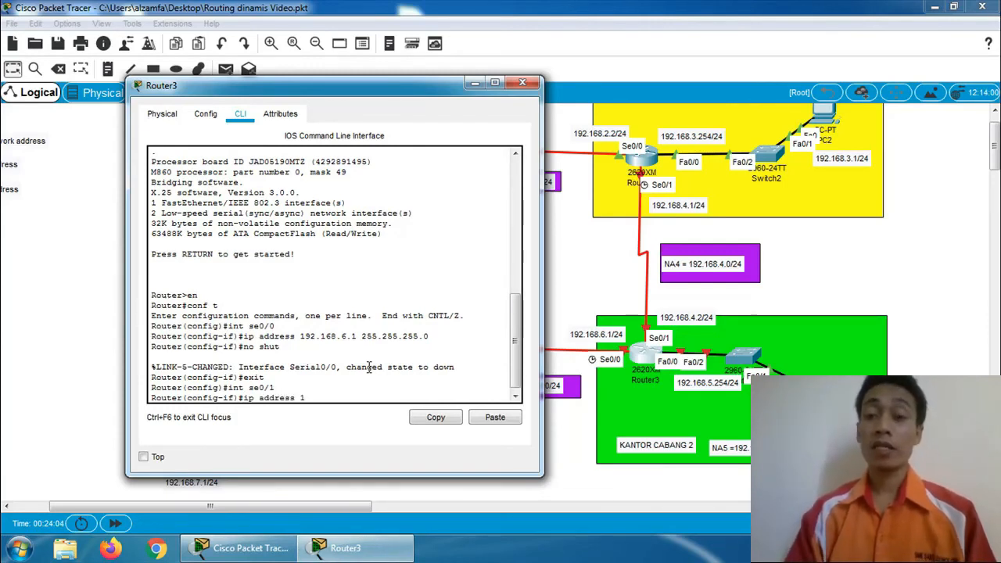
type("92.168")
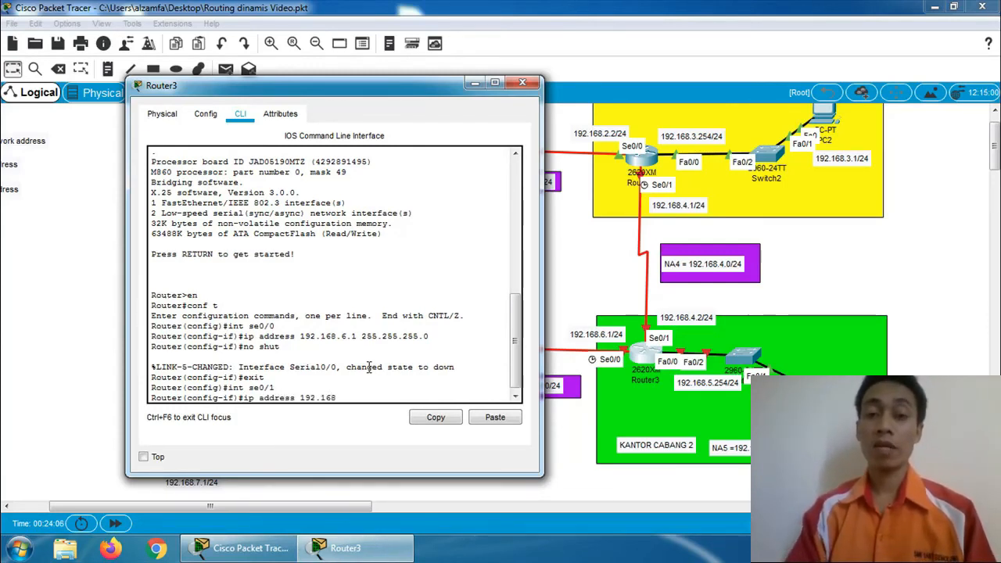
type(".4")
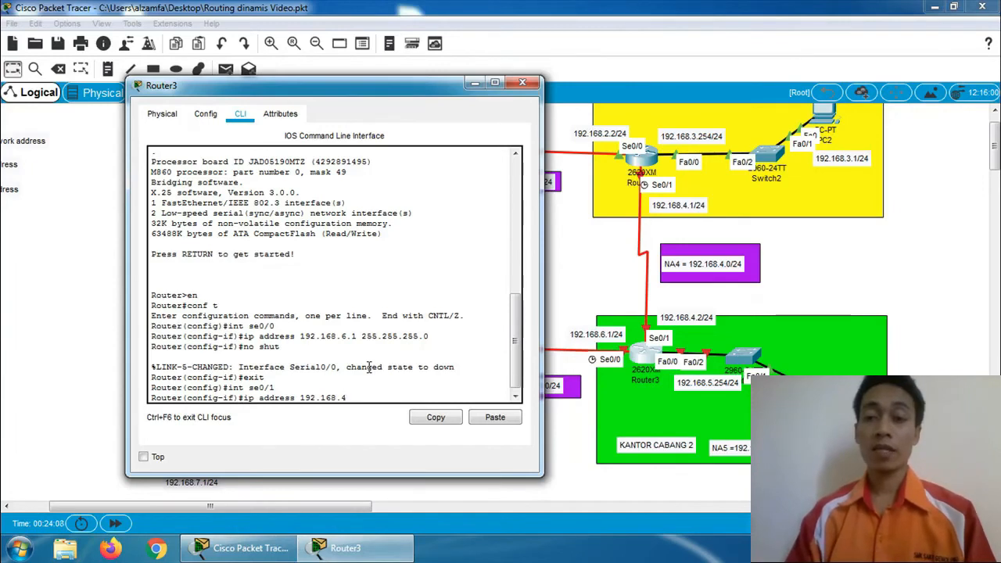
type(".2 2")
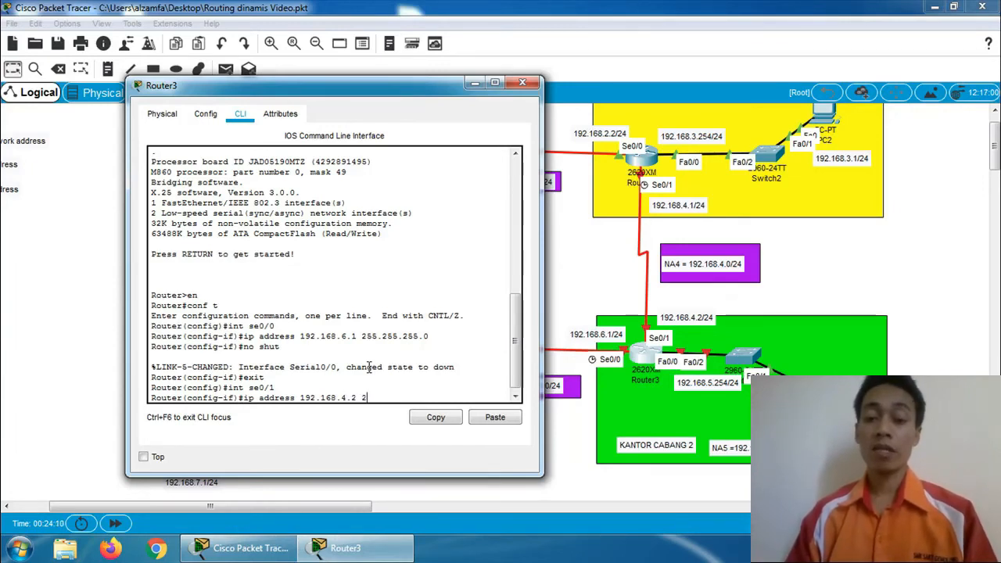
type("55.255")
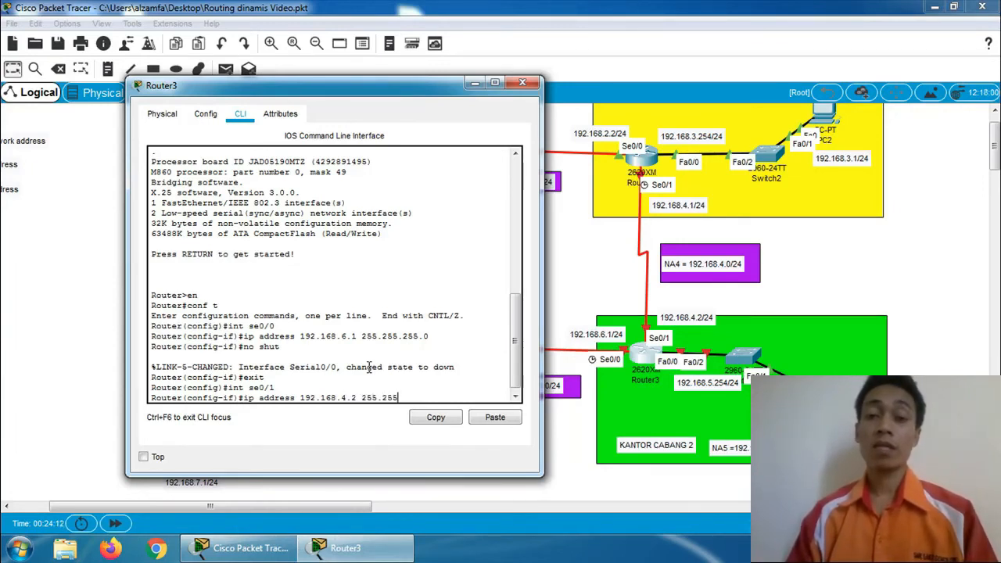
type(".255.")
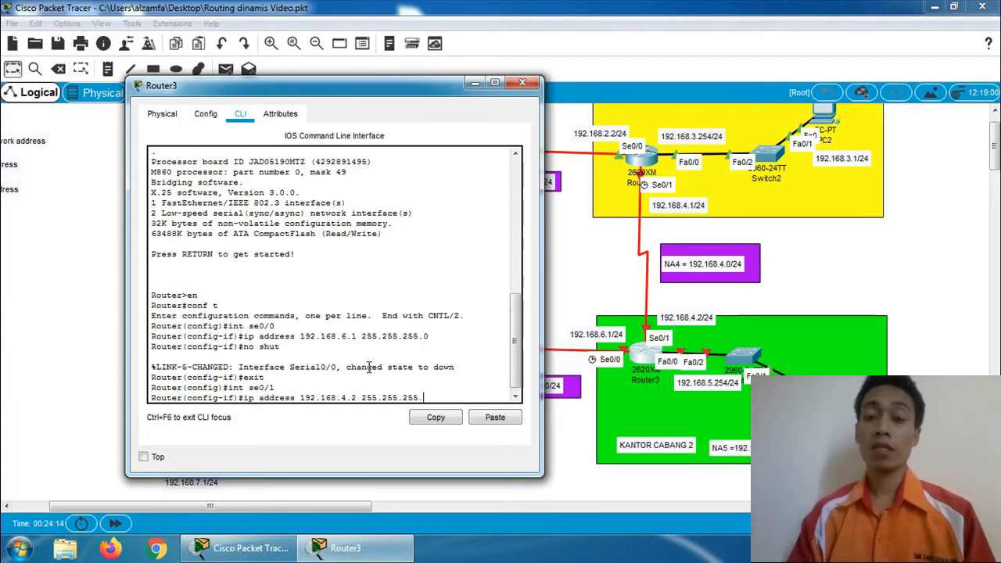
type("0")
key("Return")
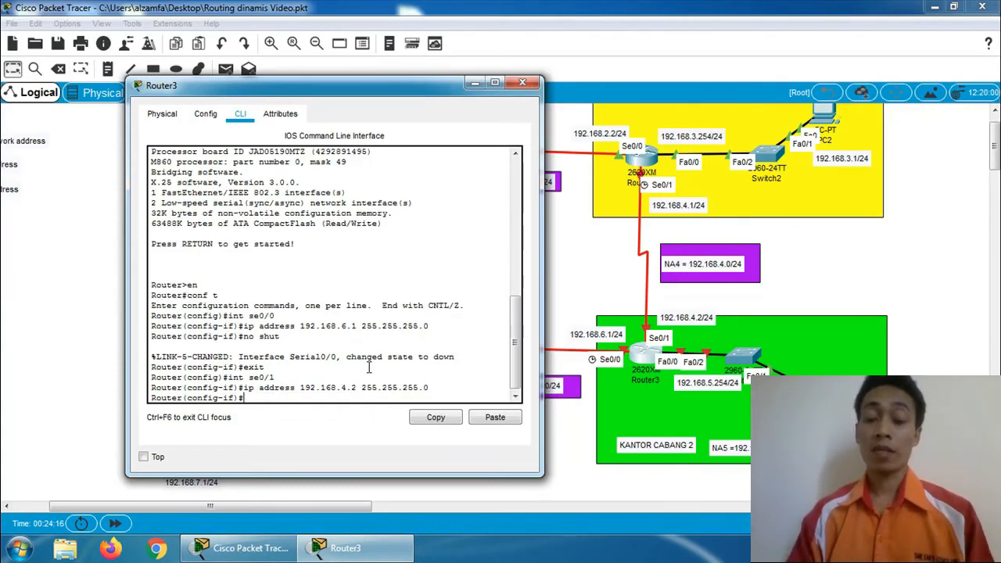
Enable Router3's se0/1 interface with no shut and exit to global configuration mode.
type("no shut")
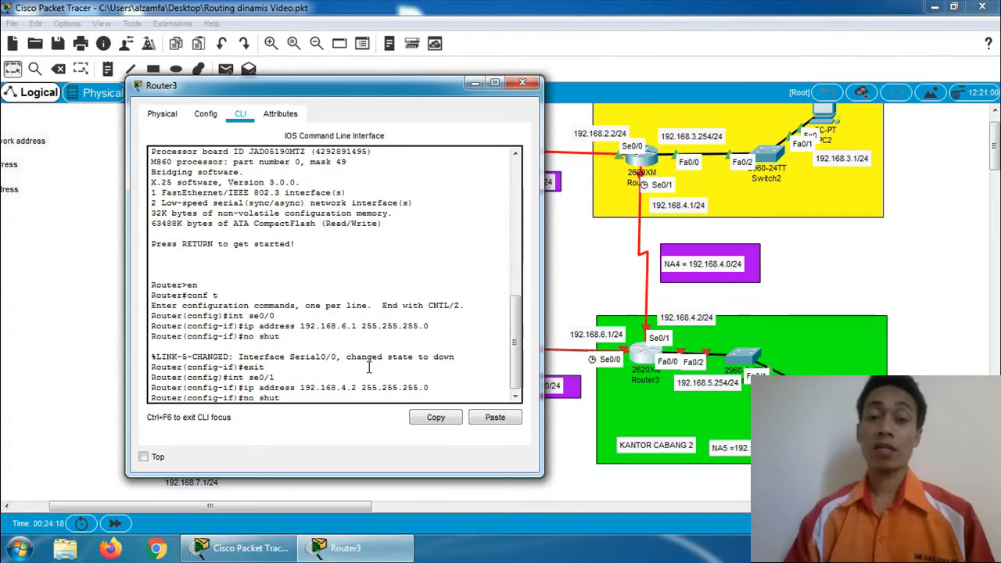
key("Return")
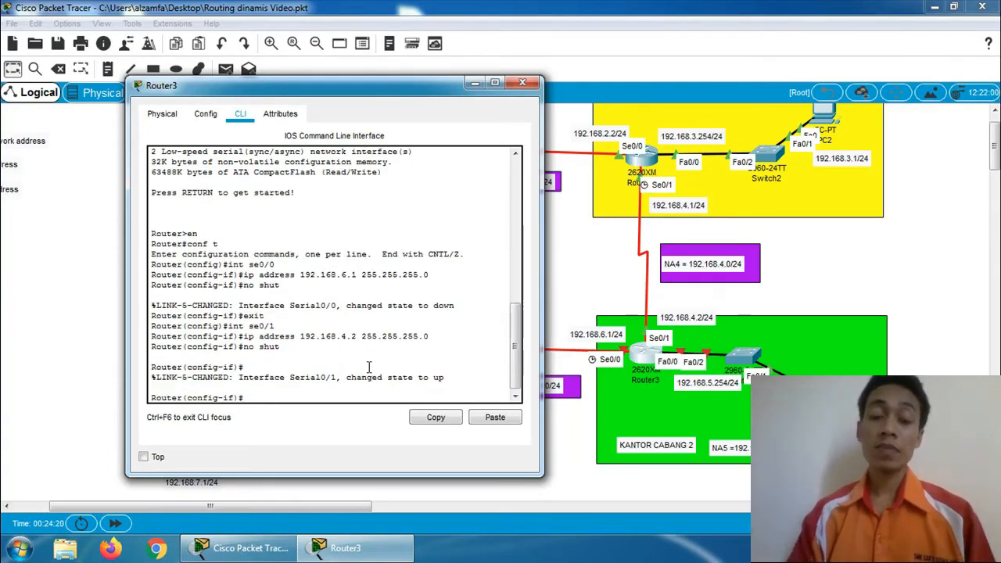
type("exit")
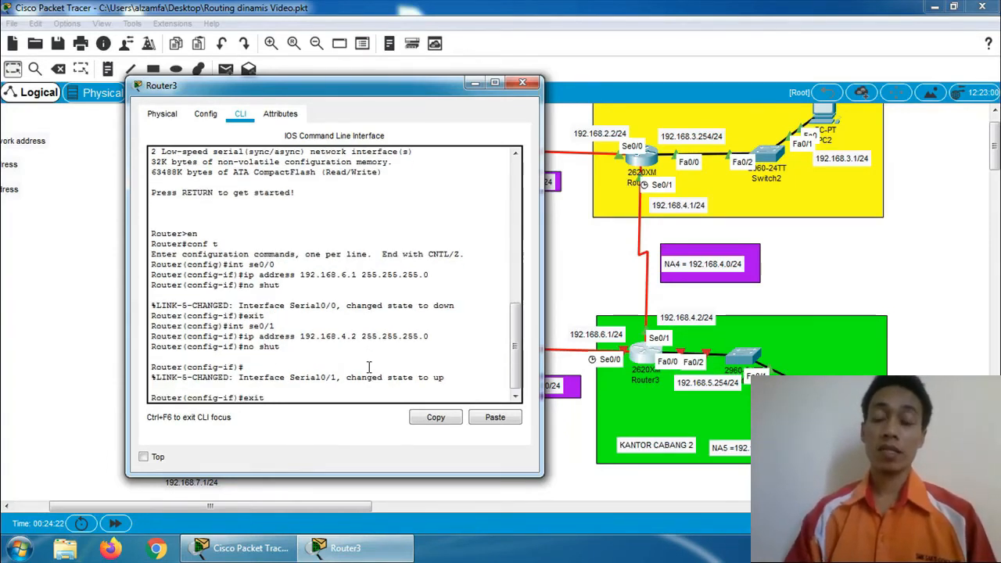
key("Return")
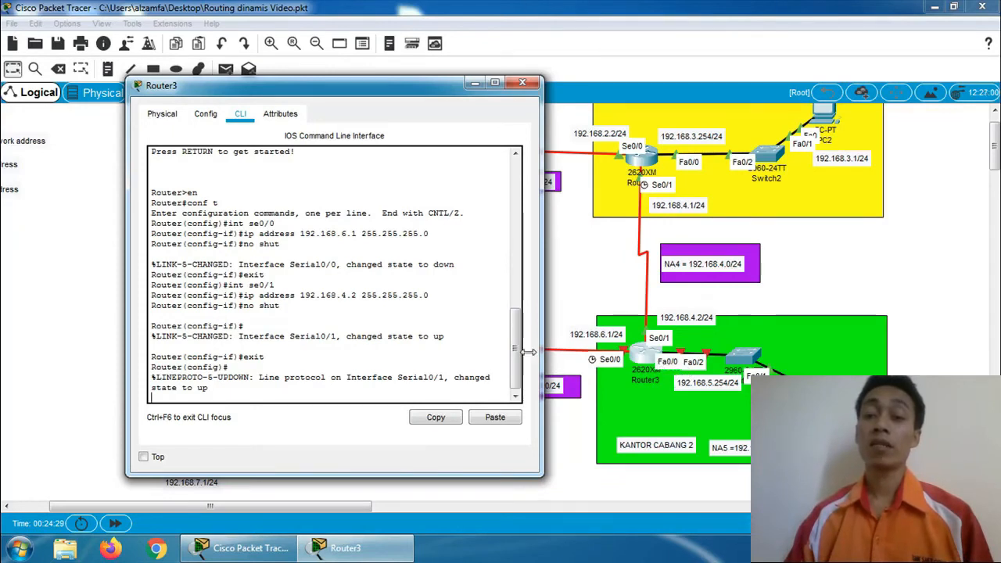
key("Return")
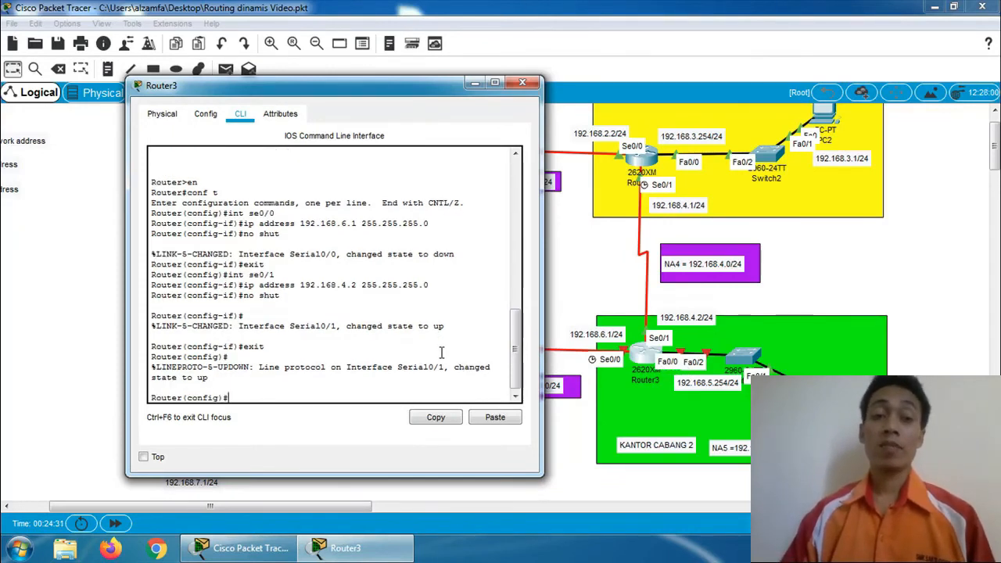
Assign IP address 192.168.5.254 with mask 255.255.255.0 to Router3's FastEthernet interface fa0/0.
type("int")
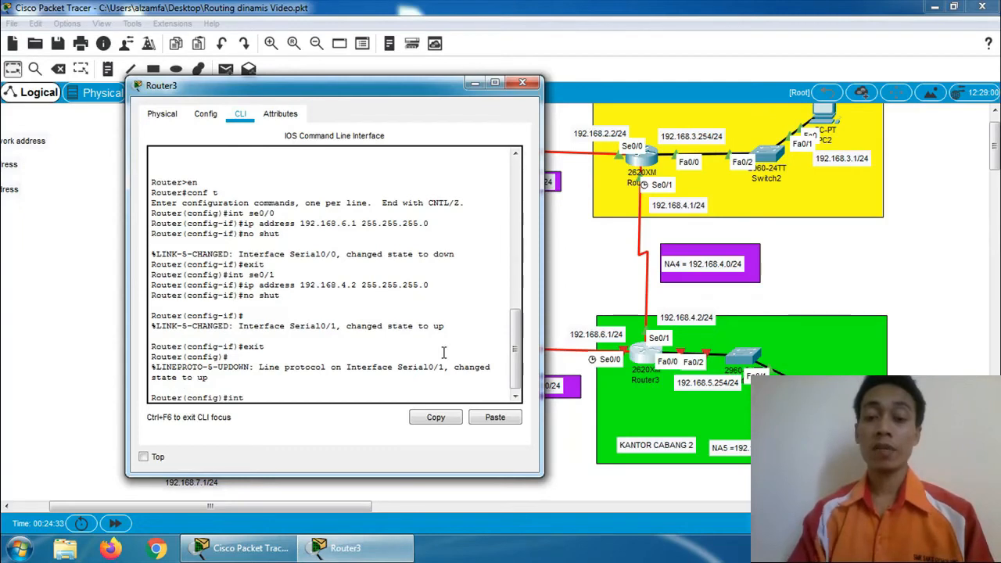
type(" fa0/0")
key("Return")
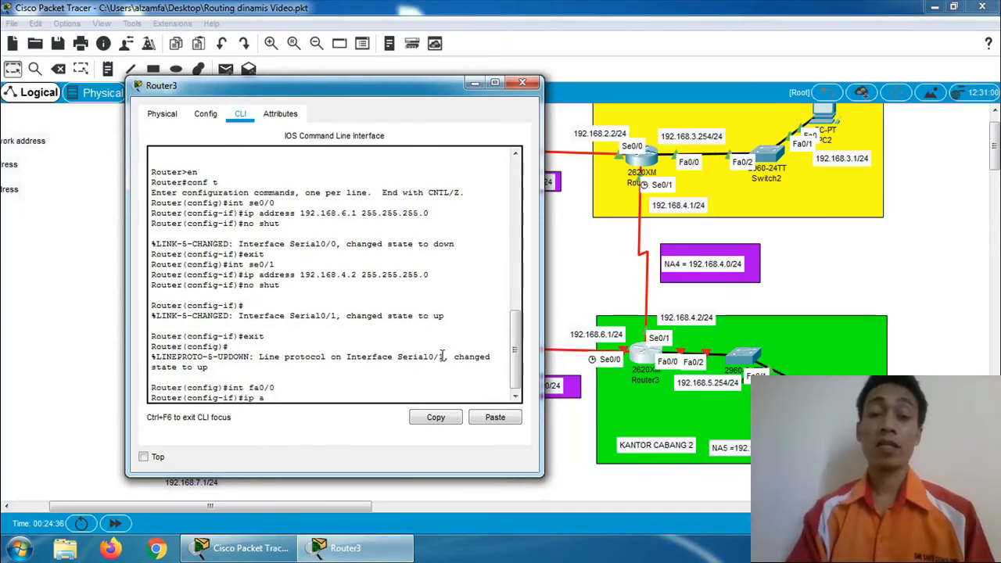
type("ddress 1")
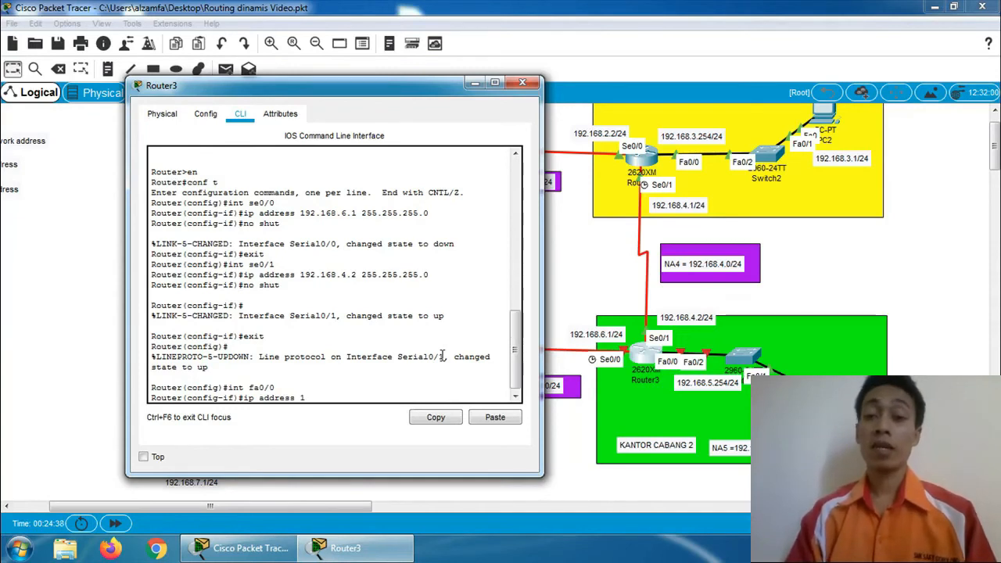
type("92")
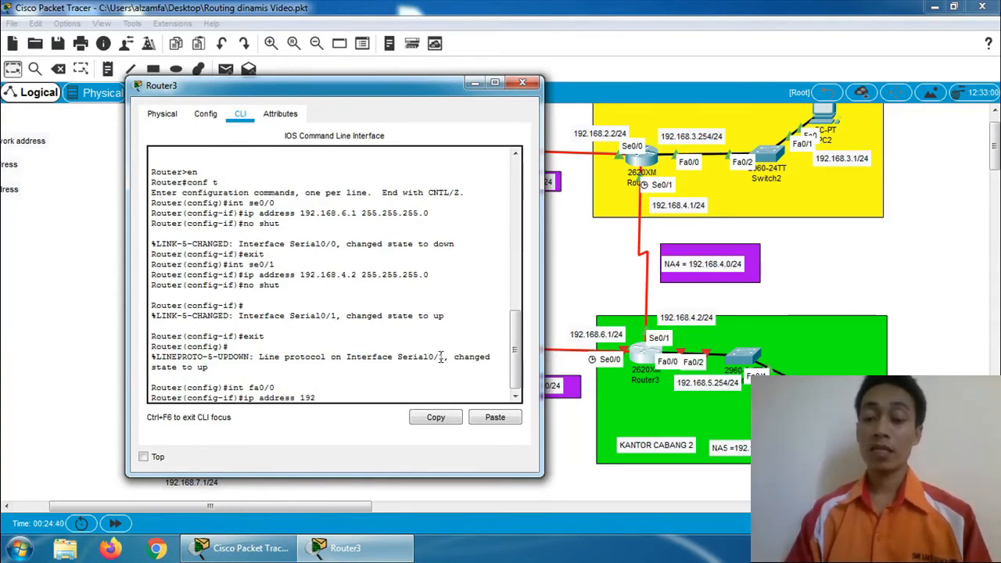
type(".168.")
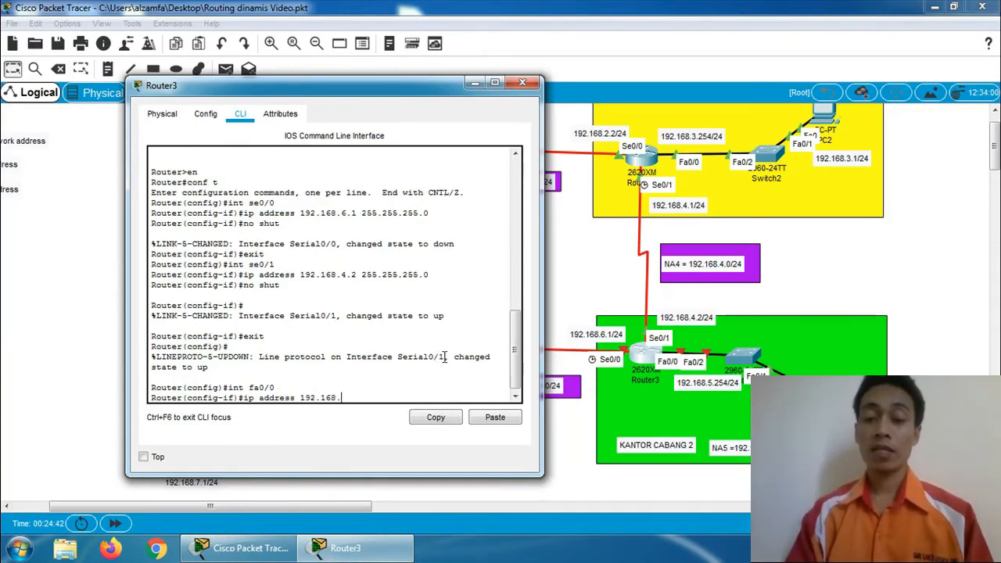
type("5")
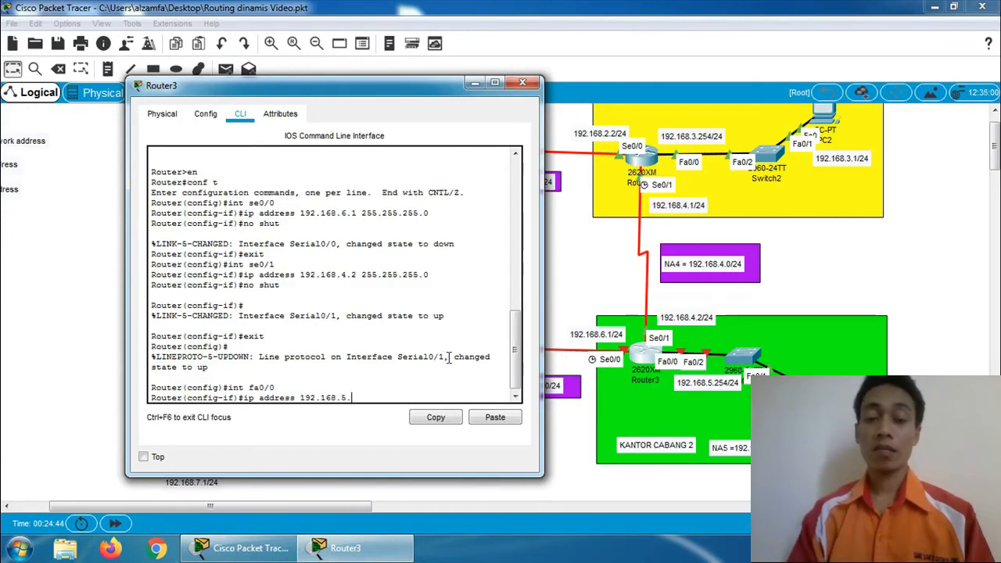
type(".254")
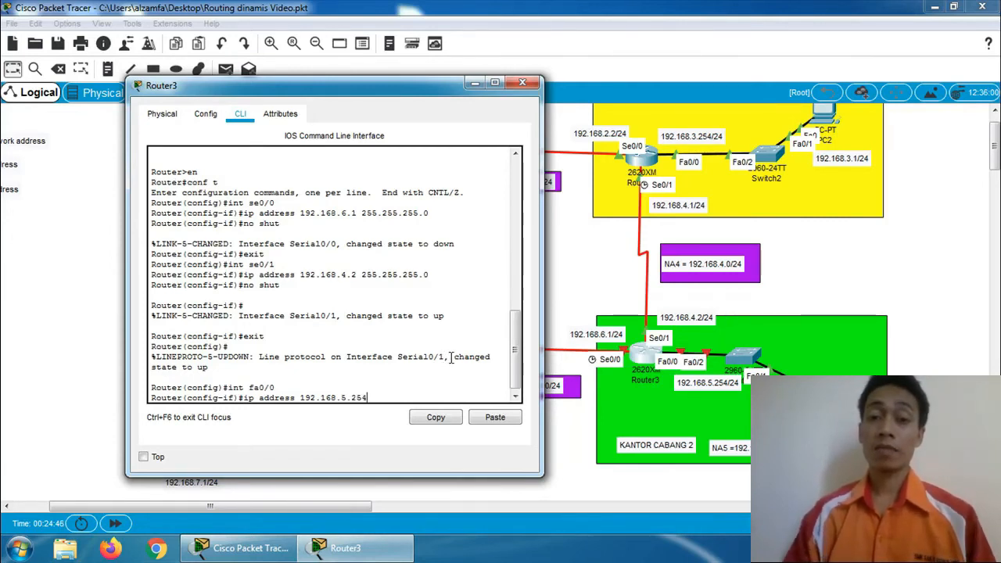
type(" 255")
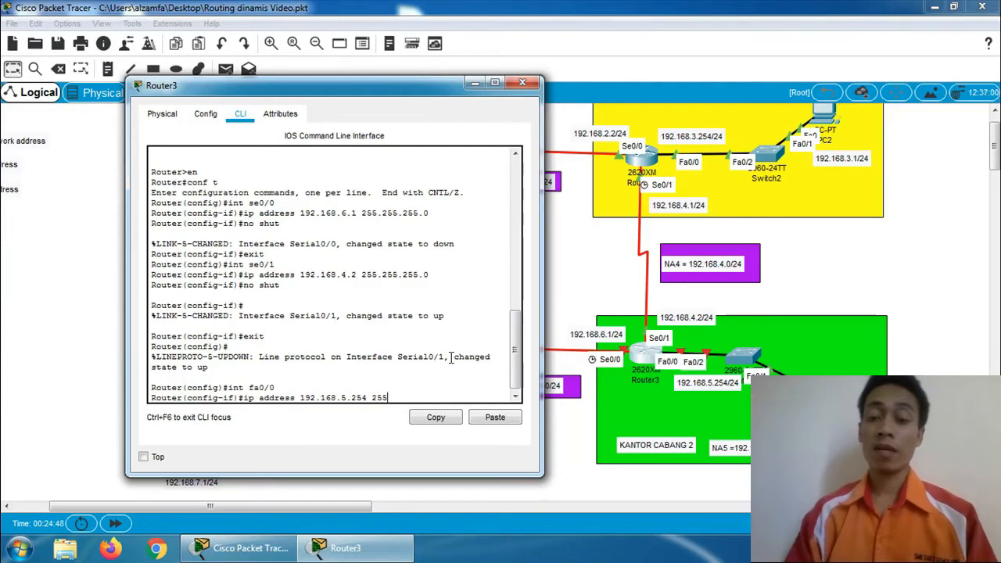
type(".2")
type("55.255.2")
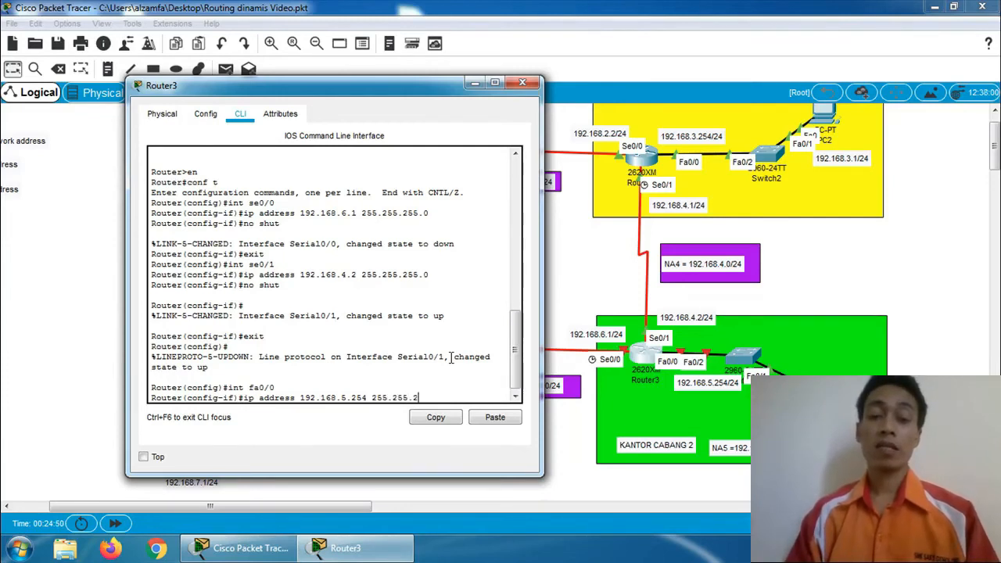
type(".0")
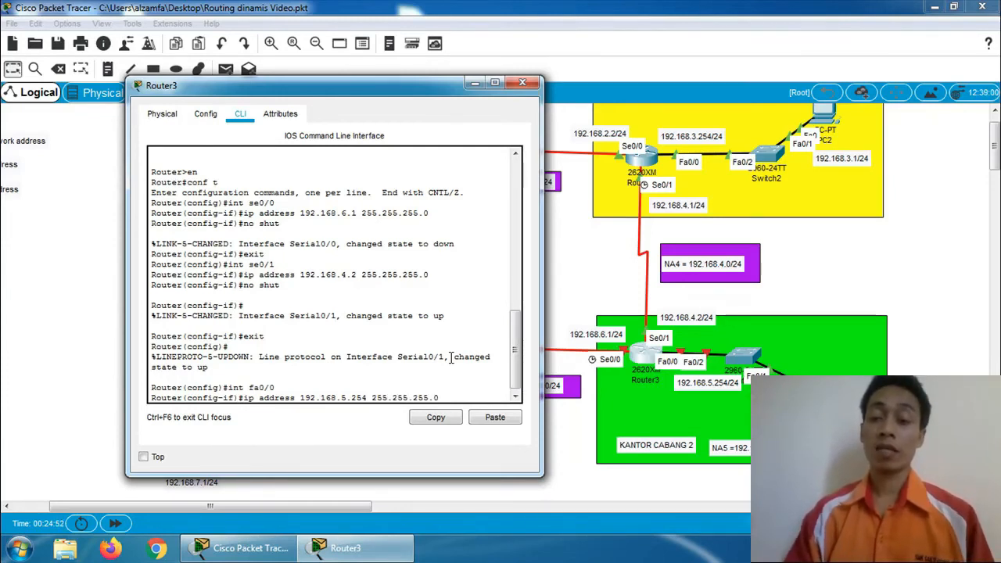
key("Return")
Enable Router3's fa0/0 interface with no shut, exit interface configuration with exit and close the router's window.
type("no shu")
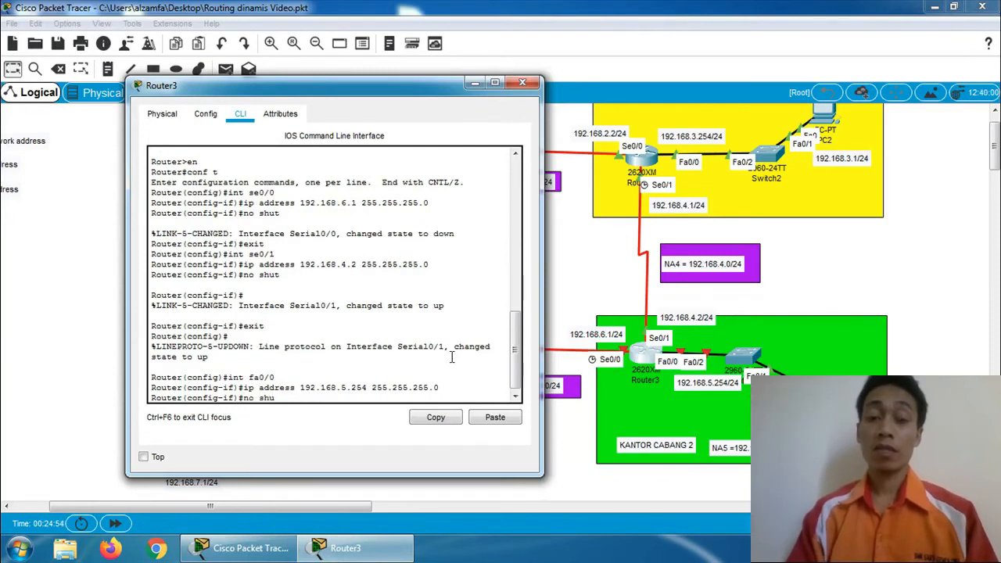
type("t")
key("Return")
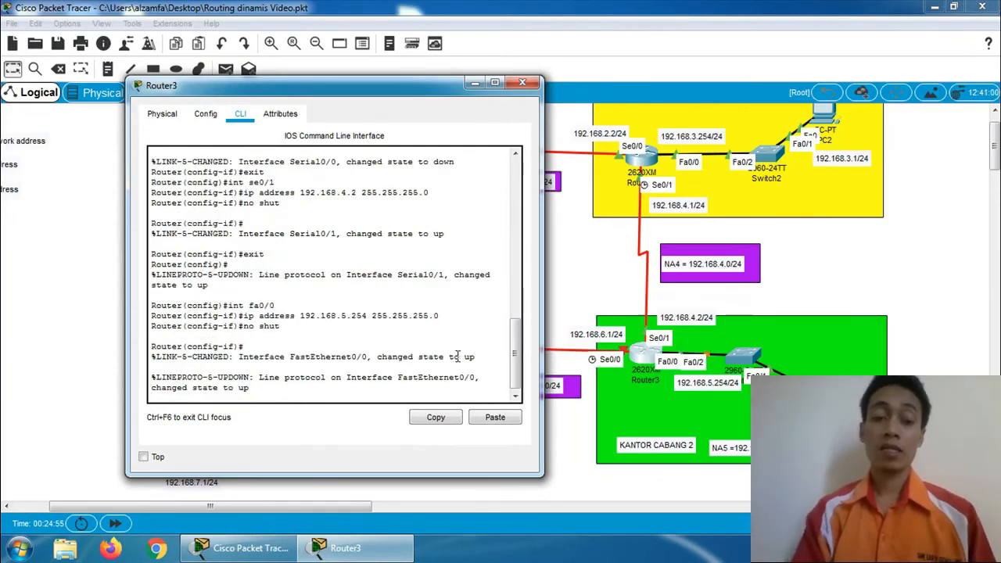
type("exit")
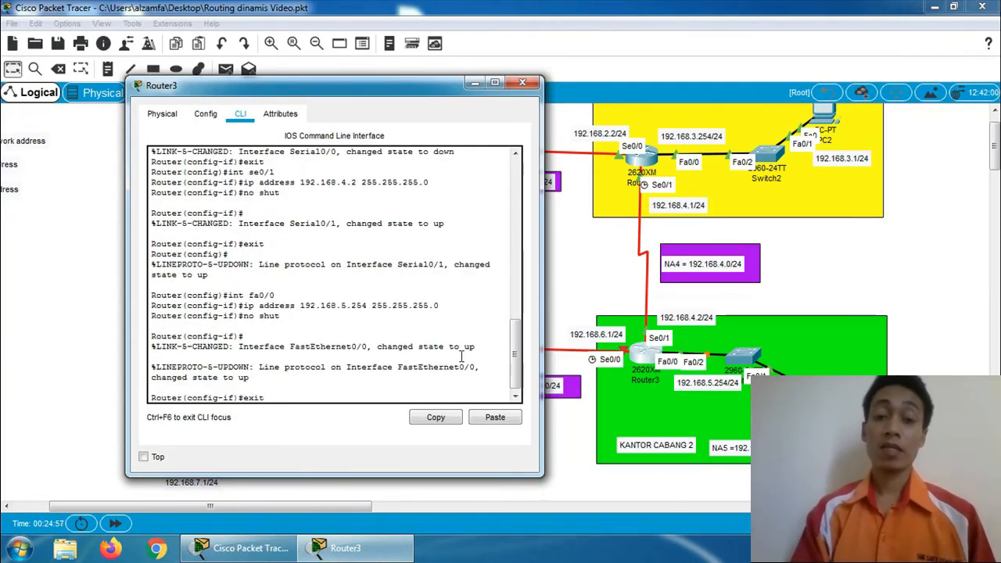
key("Return")
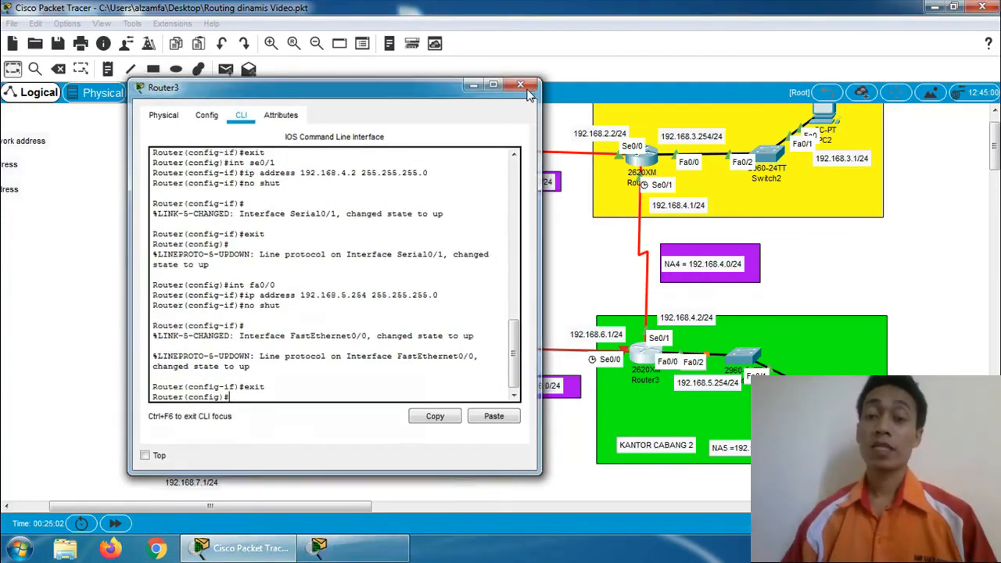
left_click(522, 82)
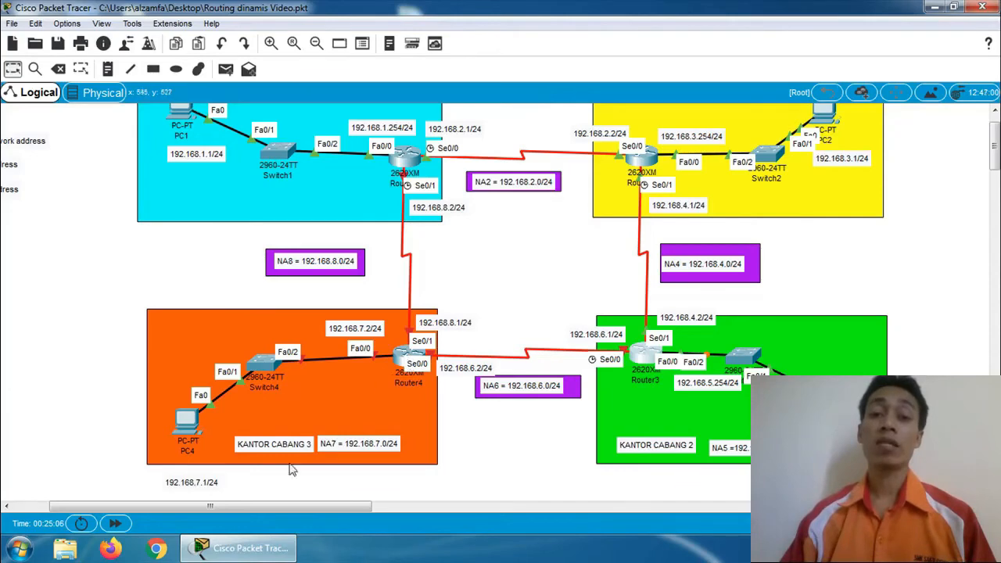
Open the command-line interface of Router4 in KANTOR CABANG 3 and start its console session.
left_click_drag(294, 505, 330, 505)
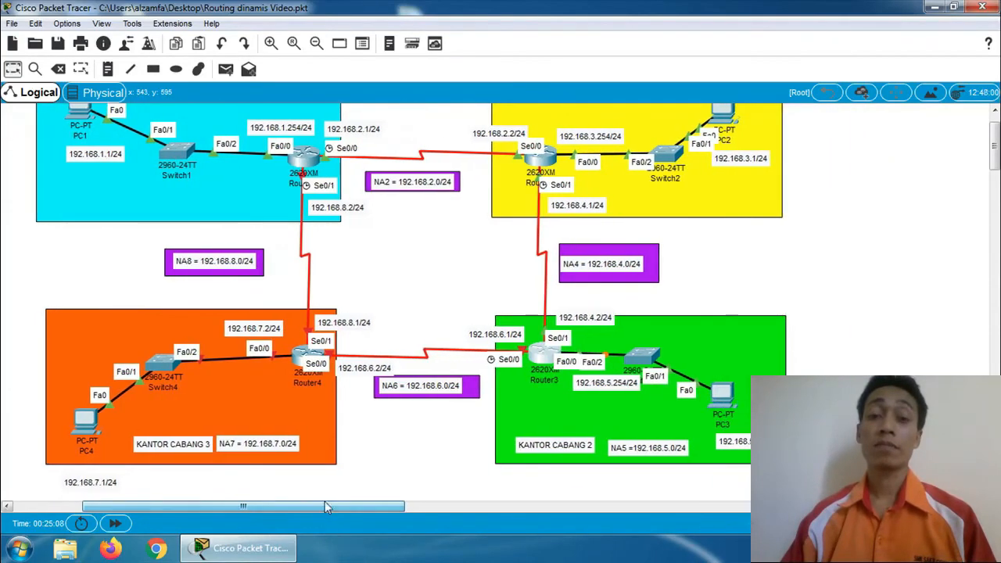
left_click(303, 356)
left_click_drag(405, 69, 557, 78)
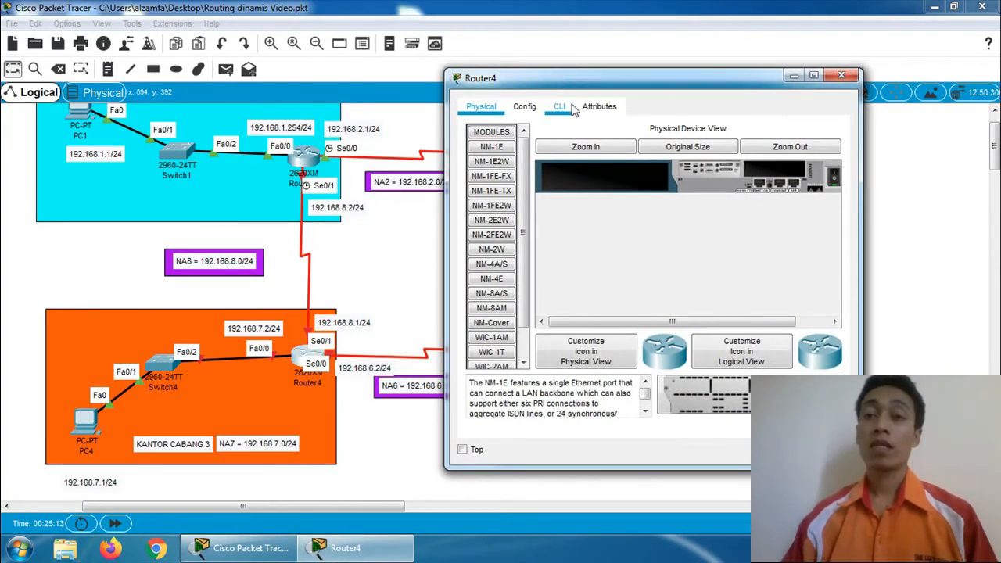
left_click(571, 106)
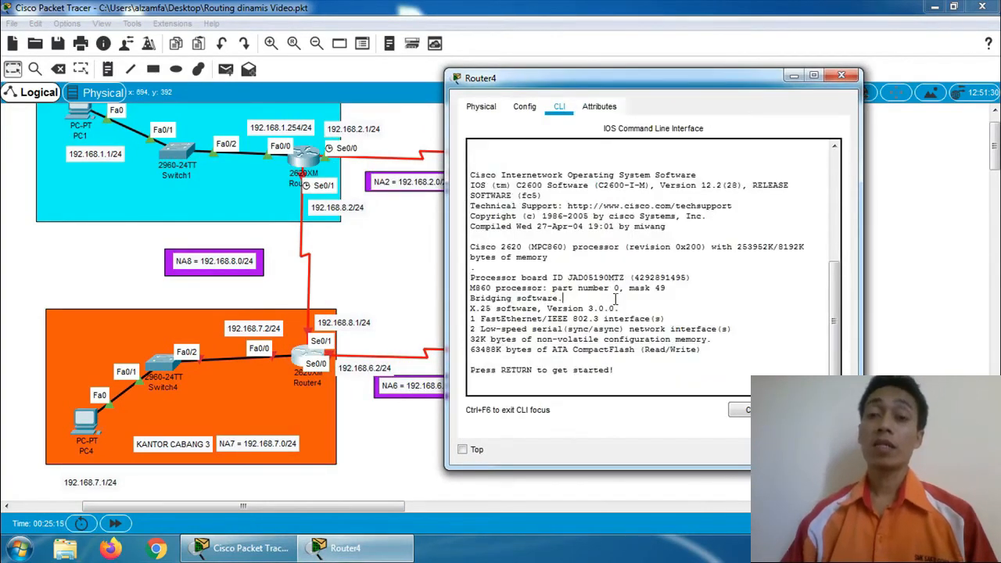
key("Return")
Enter privileged mode with en and global configuration mode with conf t on Router4.
type("en")
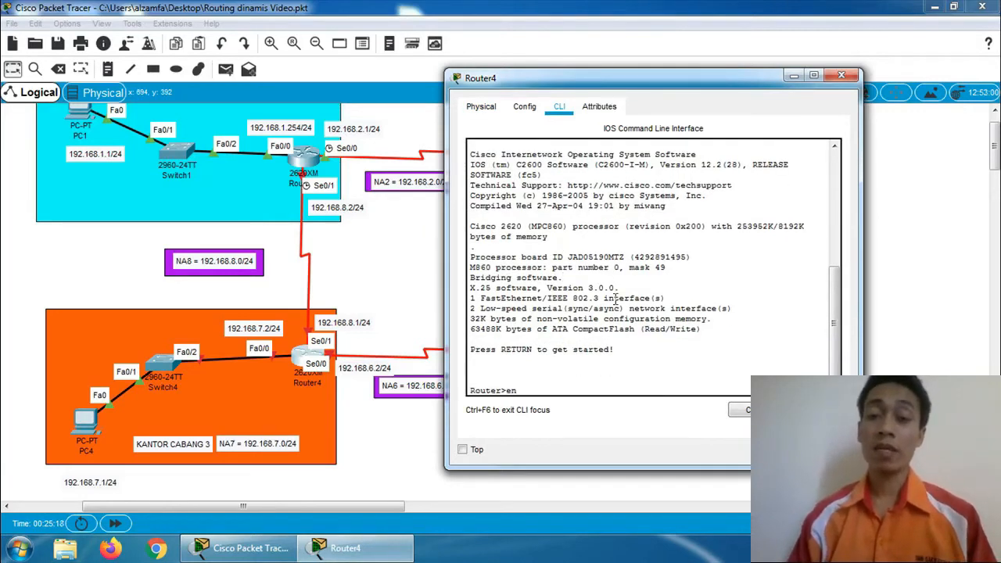
key("Return")
type("conf")
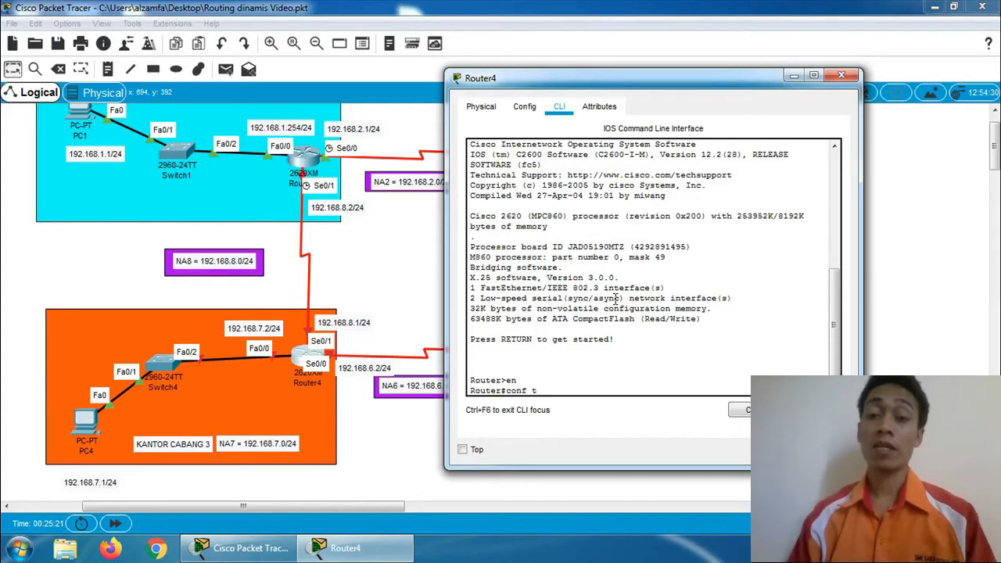
type(" t")
key("Return")
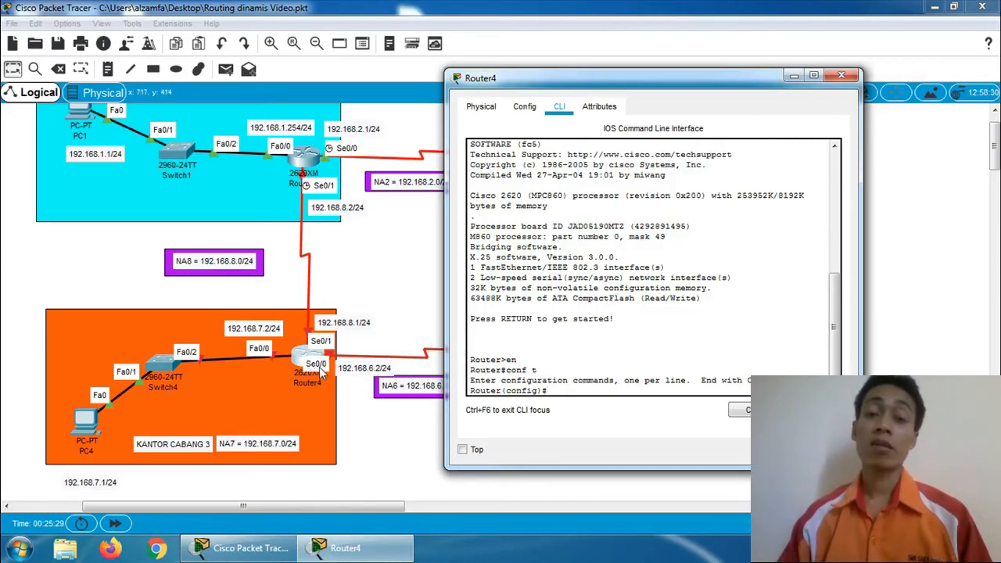
Assign IP address 192.168.6.2 with mask 255.255.255.0 to Router4's serial interface se0/0.
type("int se0/")
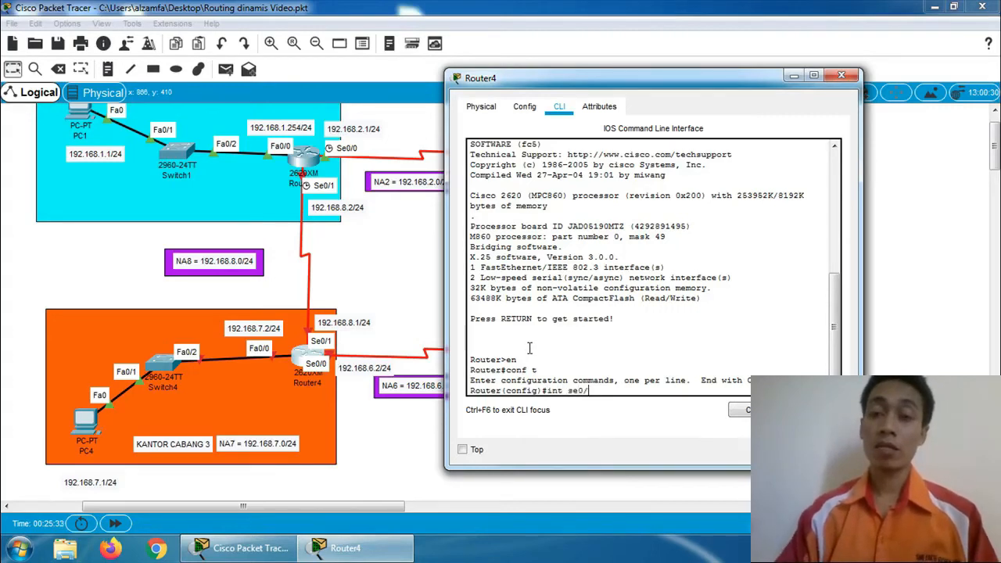
type("0")
key("Return")
type("ip")
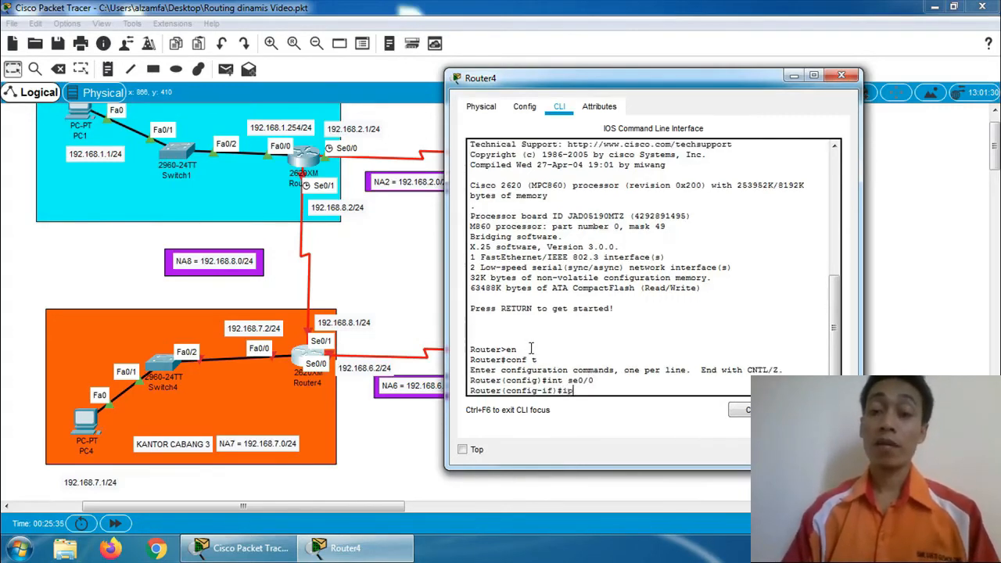
type(" address")
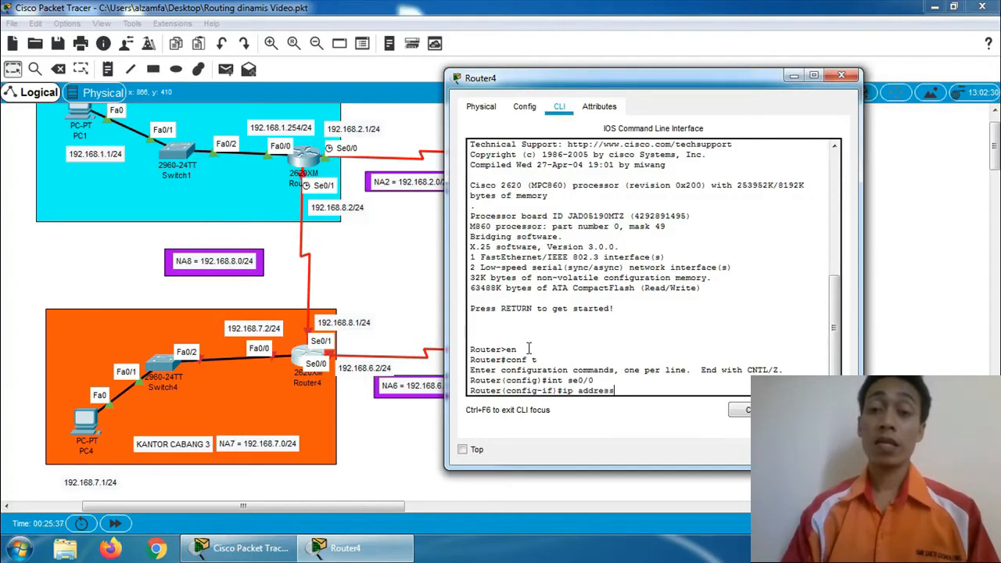
type(" 192")
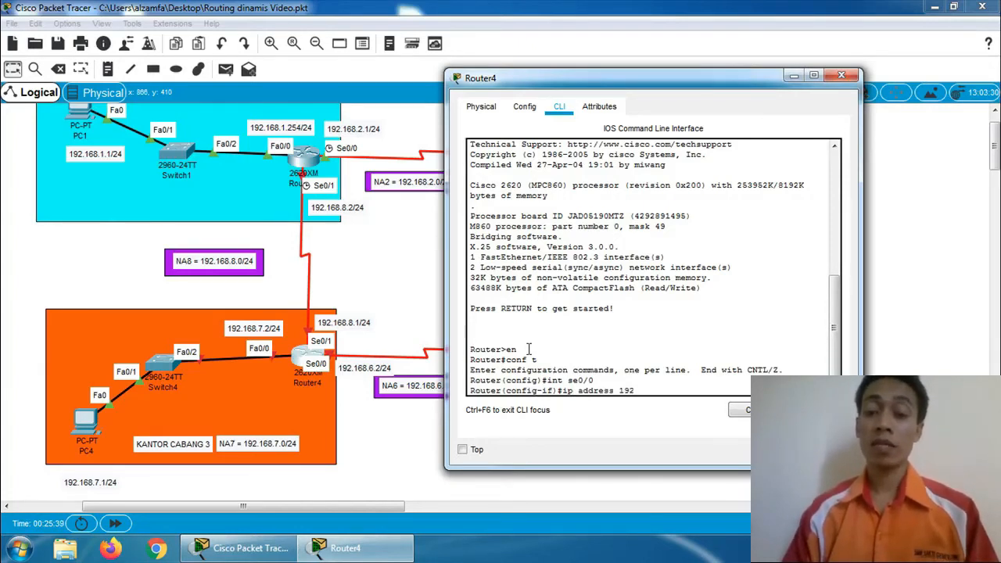
type(".168")
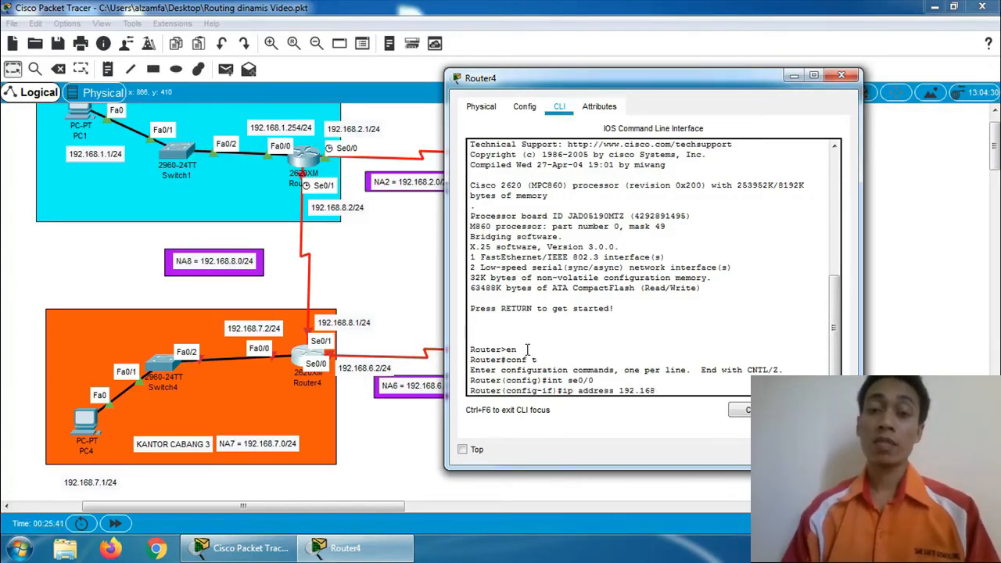
type(".6.2")
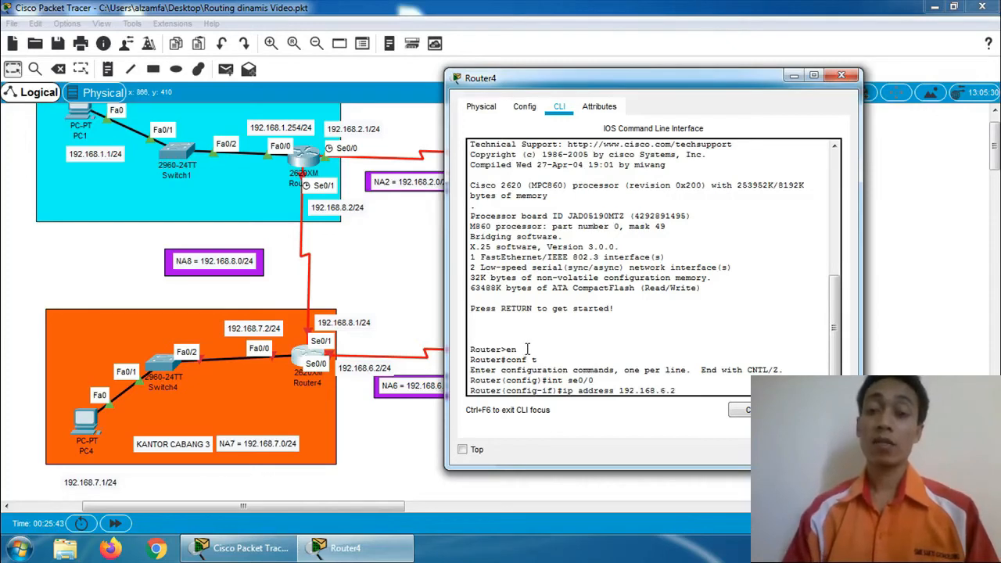
type(" 255")
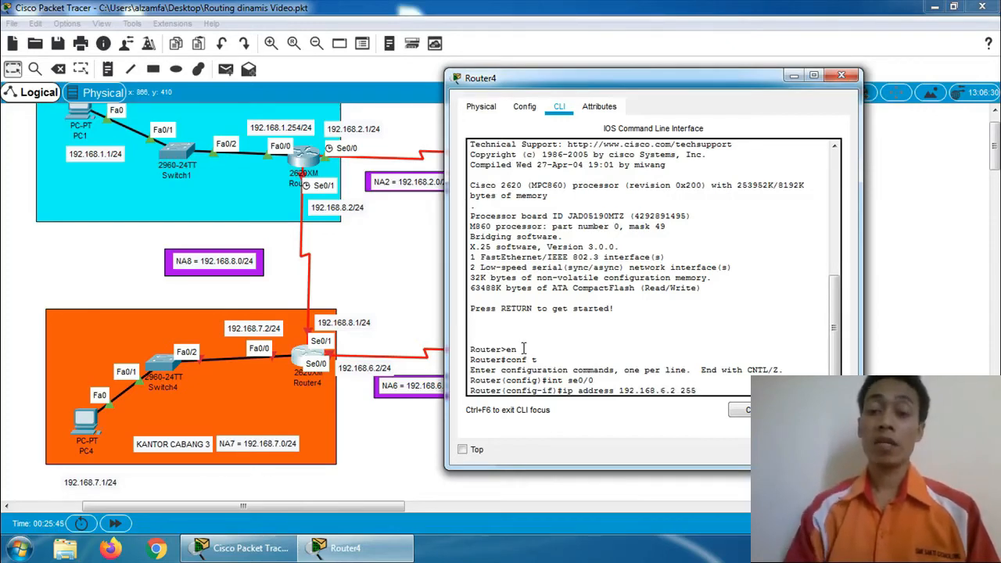
type(".255")
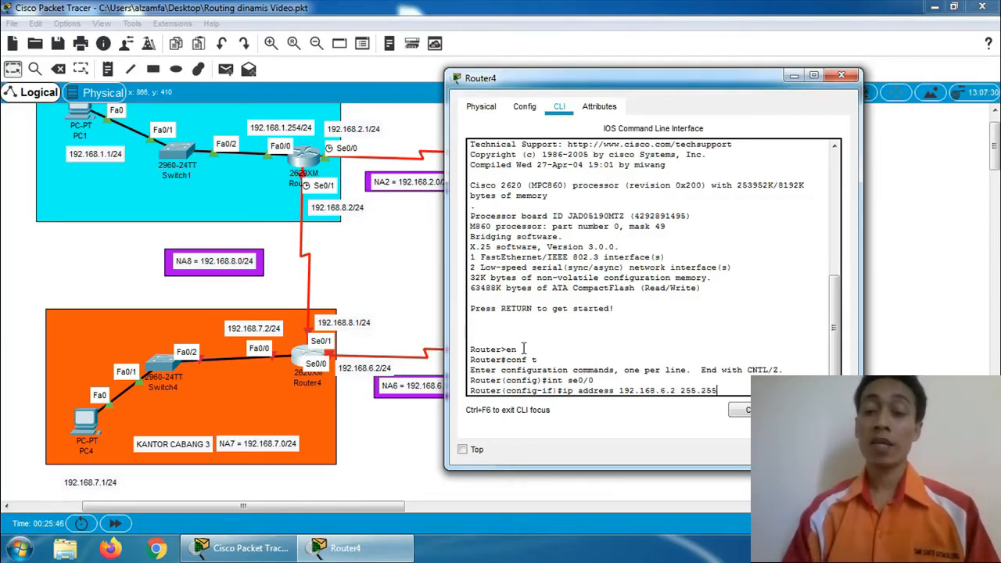
type(".255")
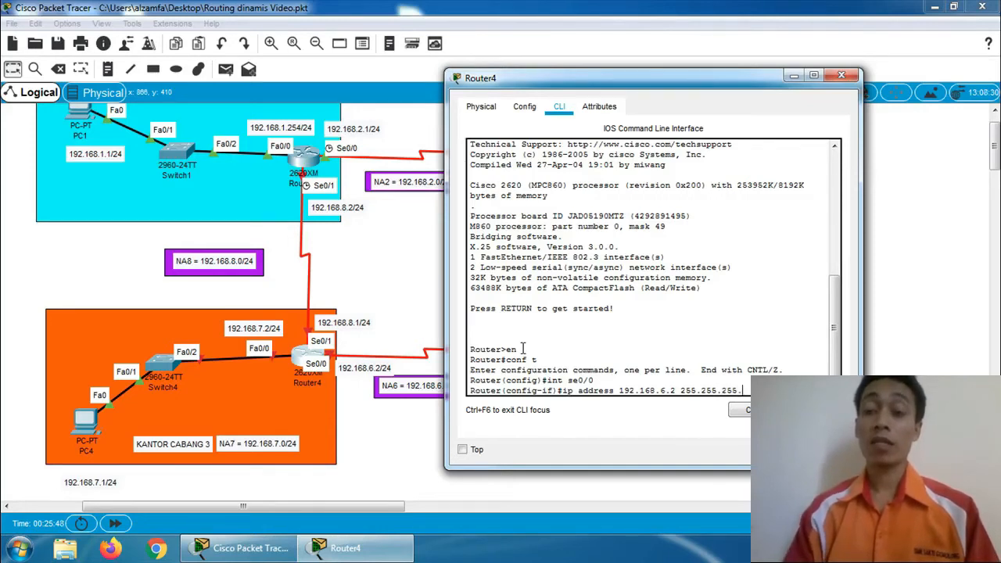
type(".0")
key("Return")
Enable Router4's se0/0 interface with no shut and return to global configuration mode with exit.
type("no shu")
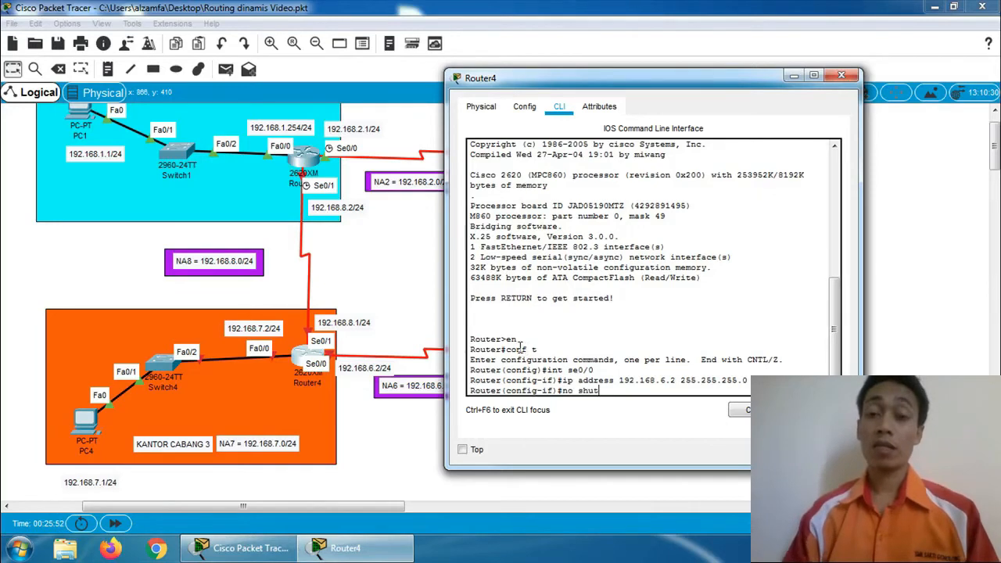
type("t")
key("Return")
type("exit")
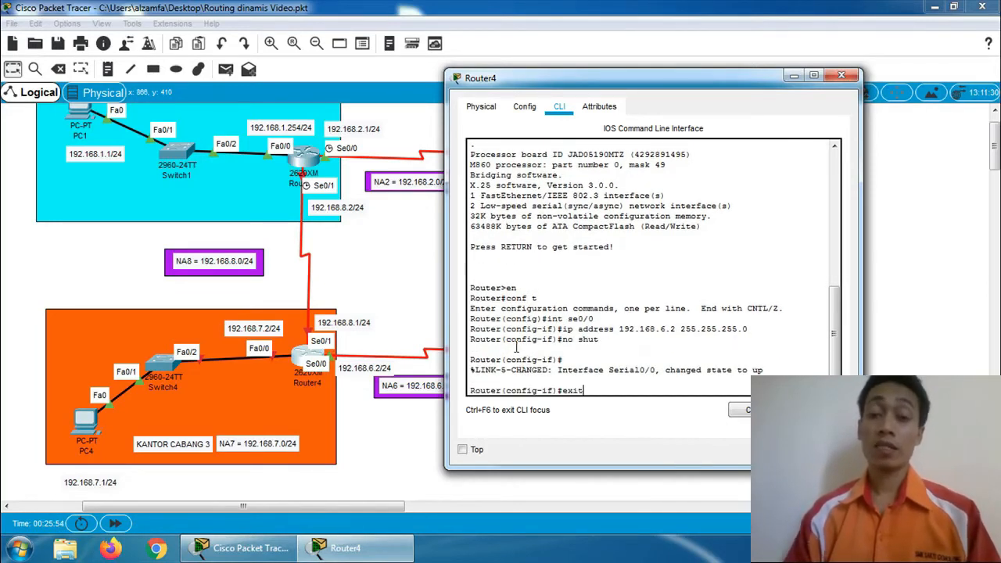
key("Return")
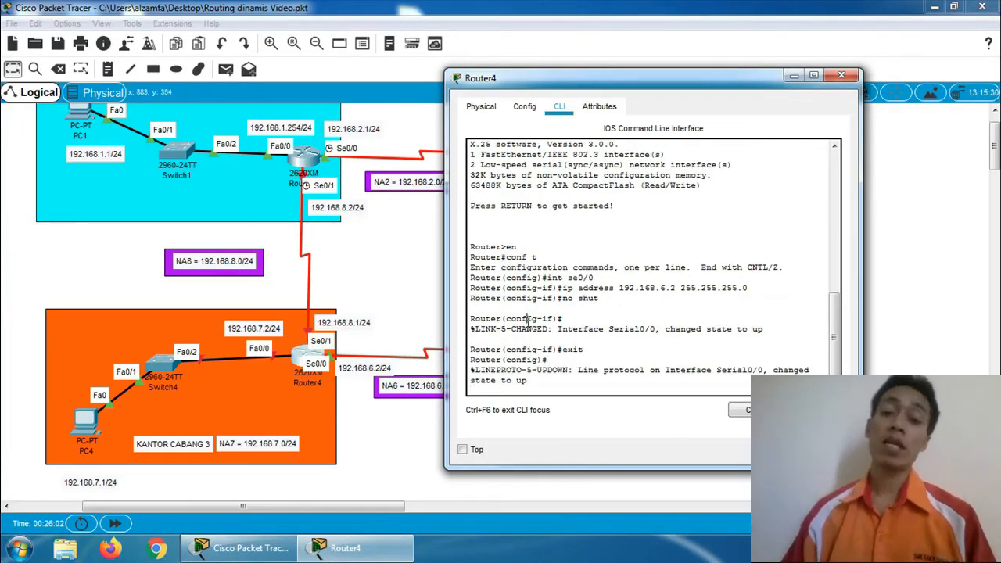
key("Return")
Assign IP address 192.168.8.1 with mask 255.255.255.0 to Router4's serial interface se0/1.
type("in")
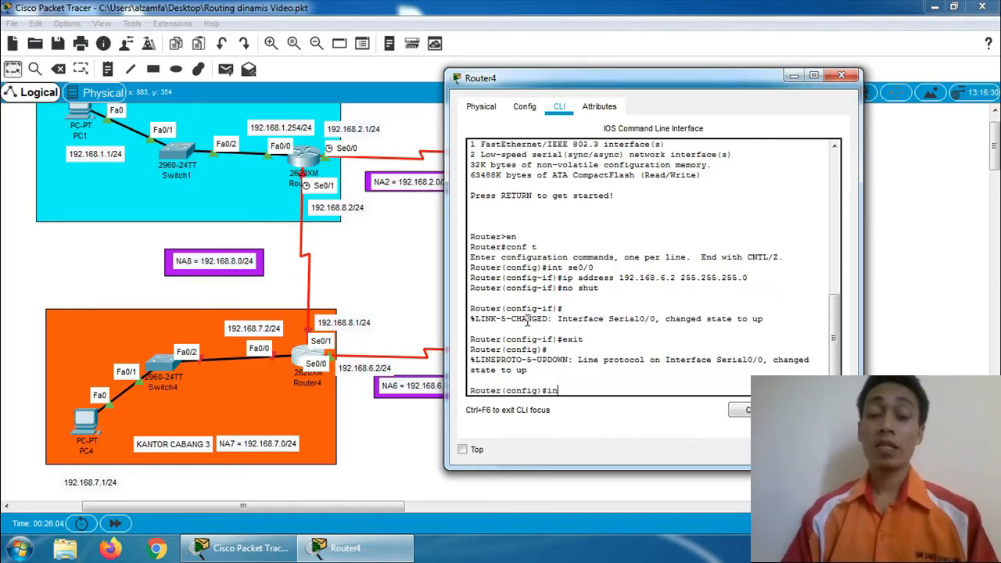
type("t se0/1")
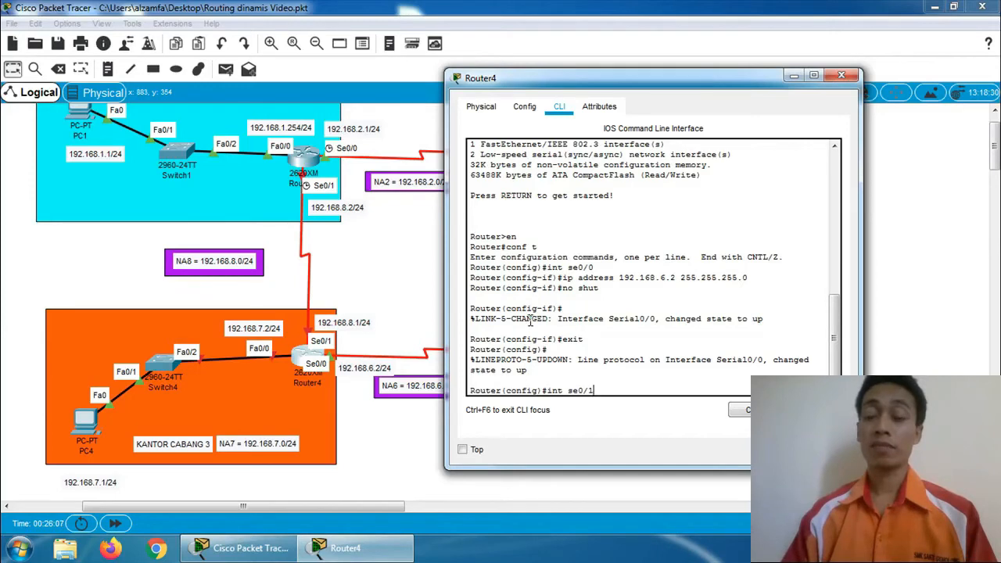
key("Return")
type("ip")
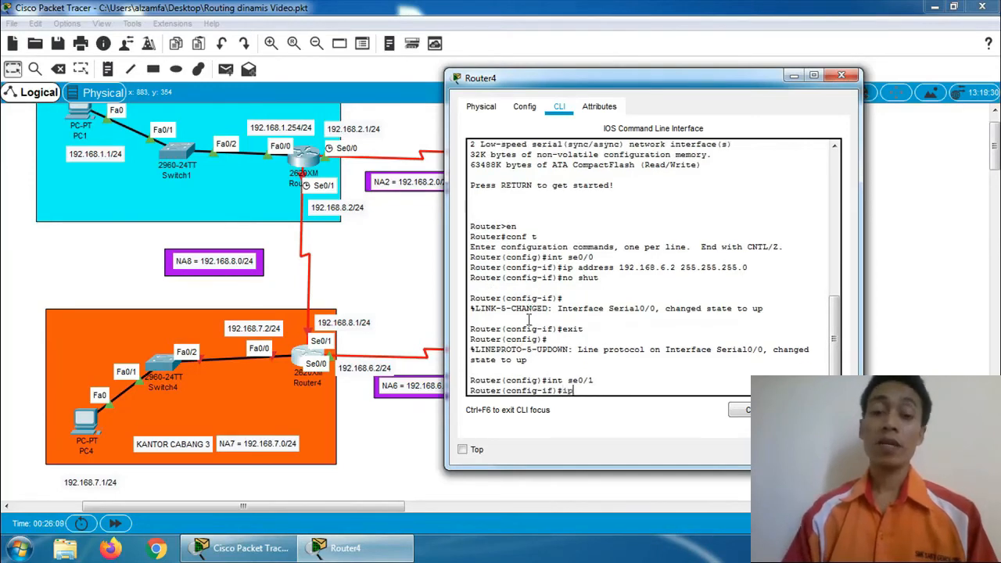
type(" address")
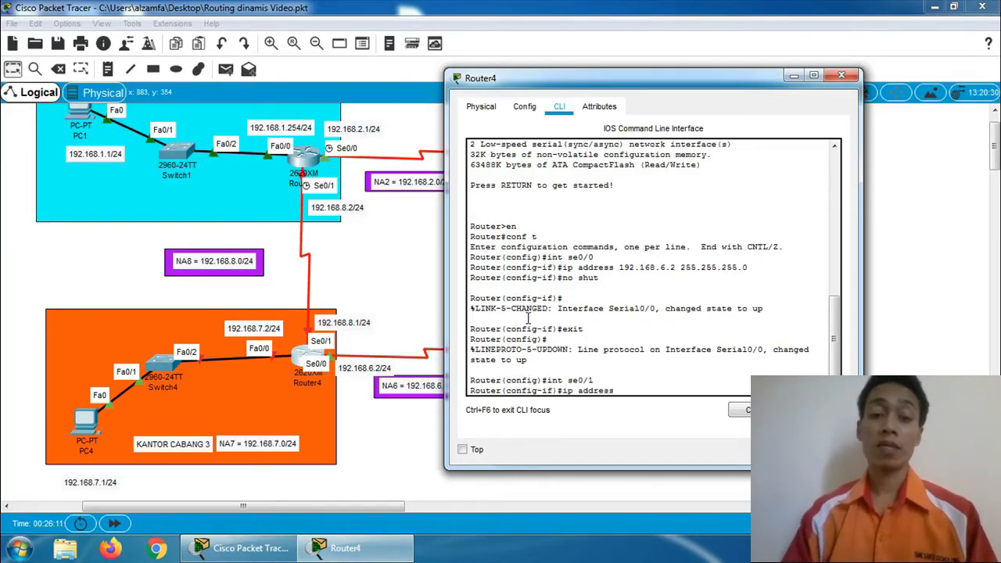
type(" 192.1")
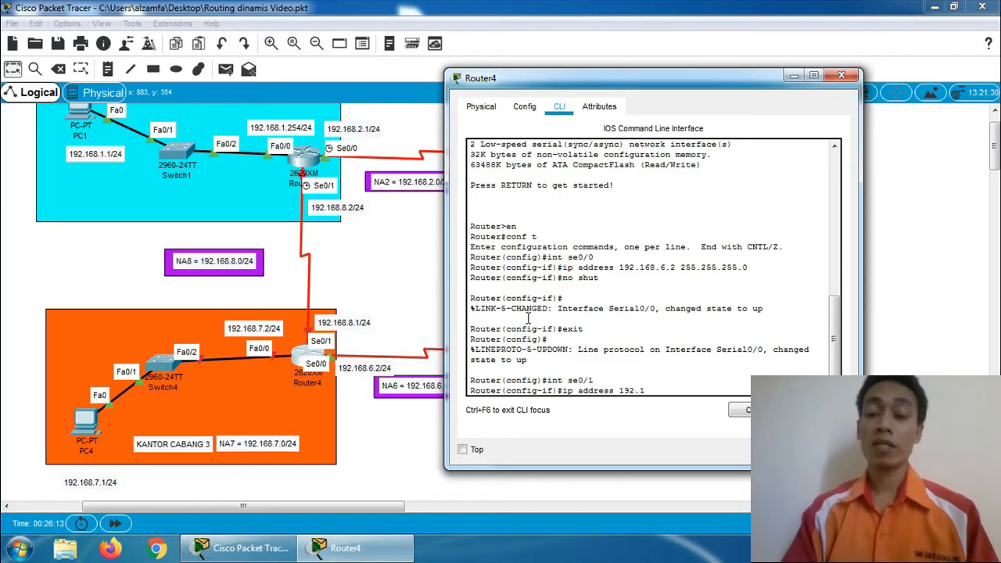
type("68.8")
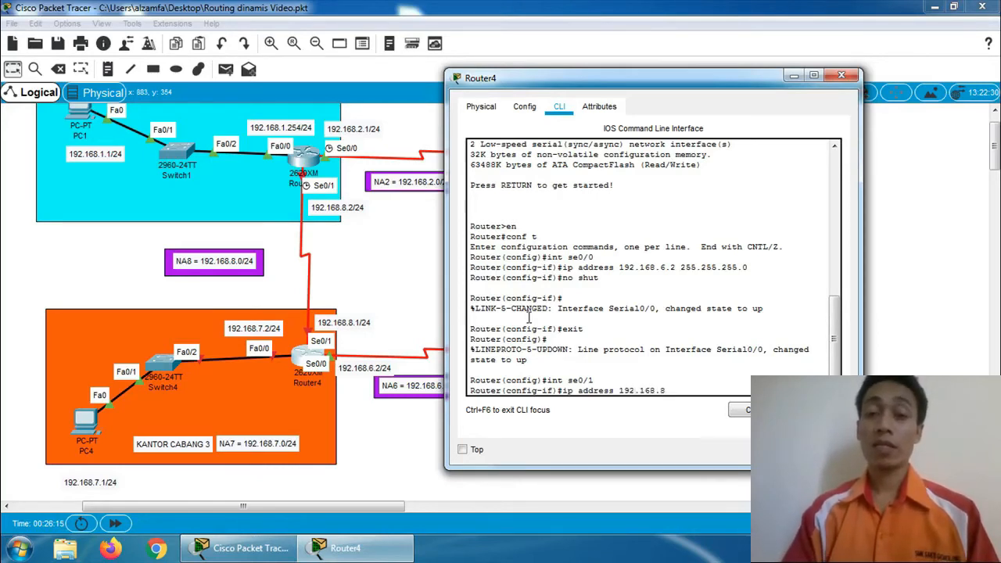
type(".1")
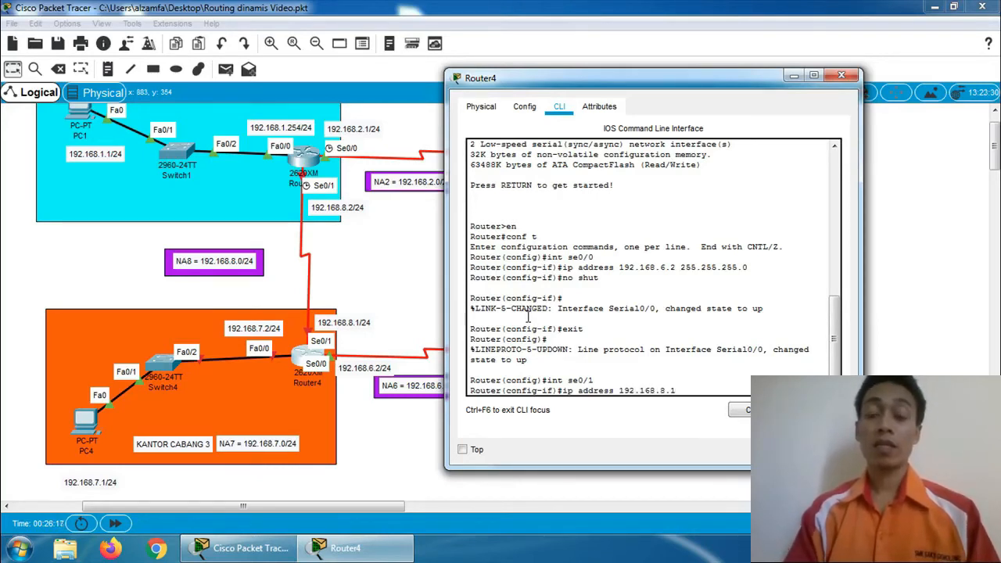
type(" 255.2")
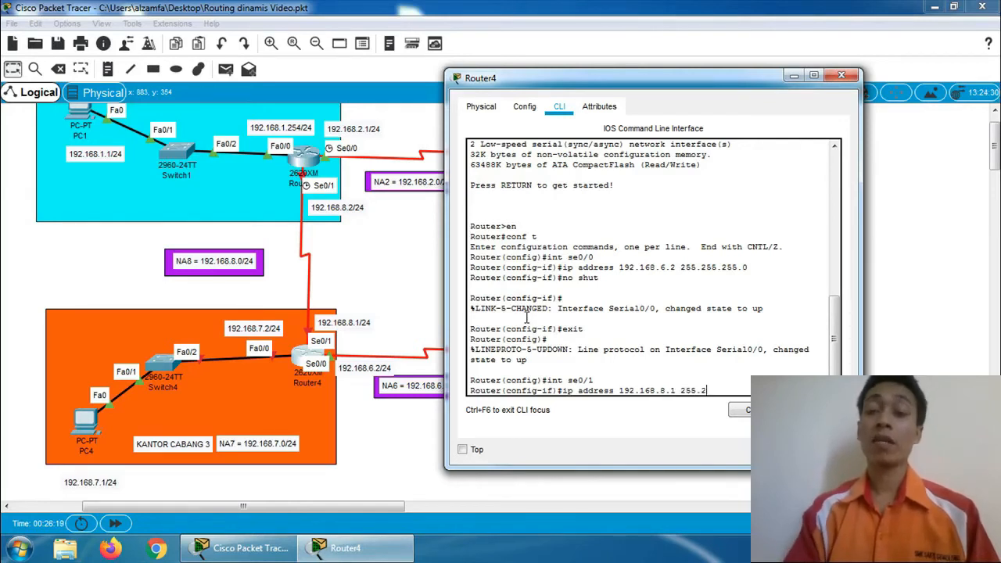
type("55.255")
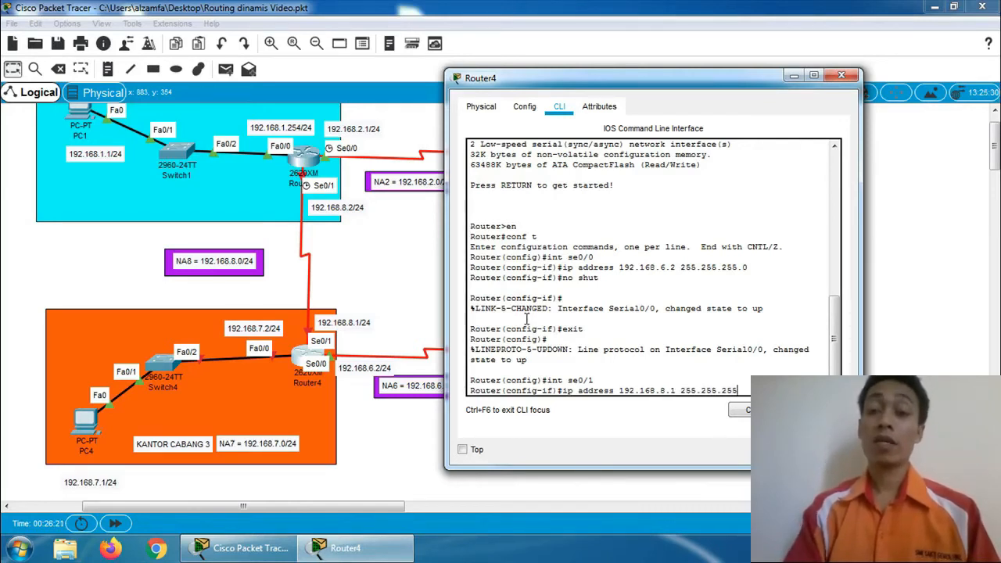
type(".0")
key("Return")
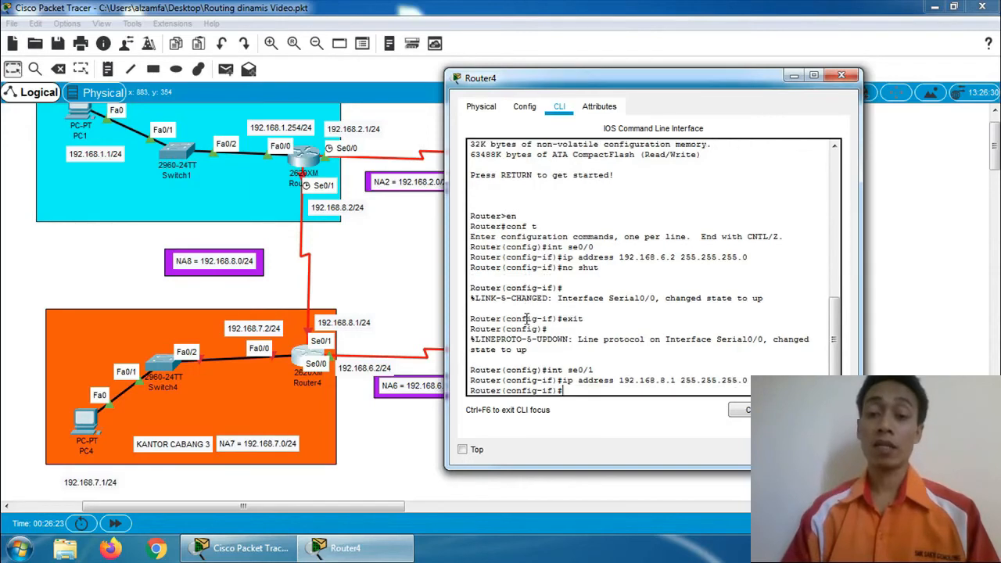
Enable Router4's se0/1 interface with no shut and return to global configuration mode with ex.
type("no shut")
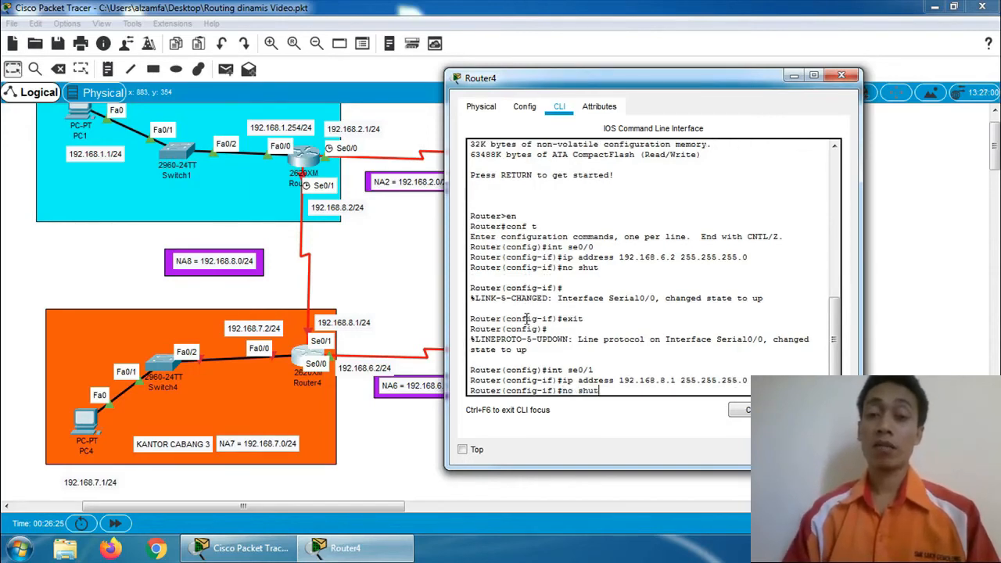
key("Return")
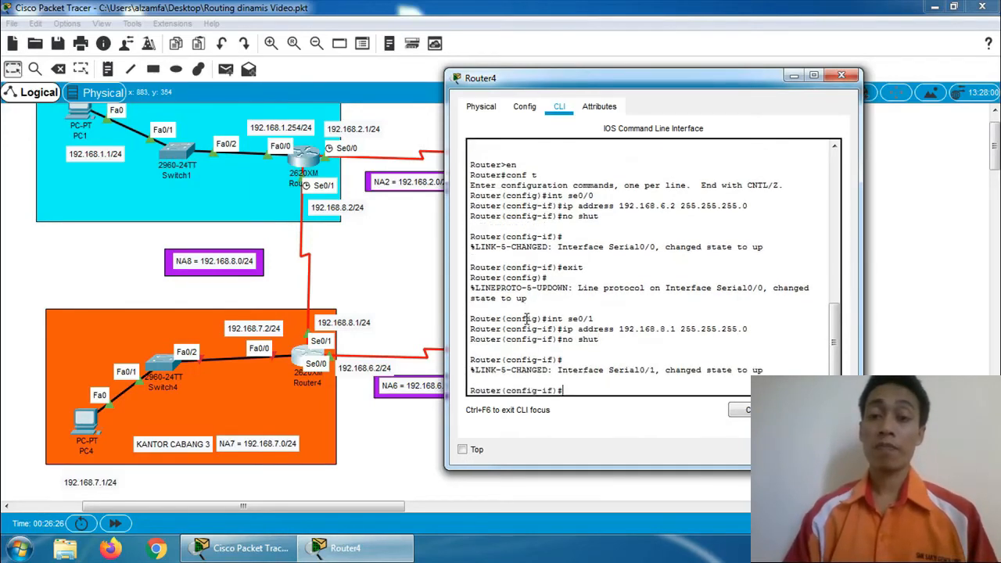
type("ex")
key("Return")
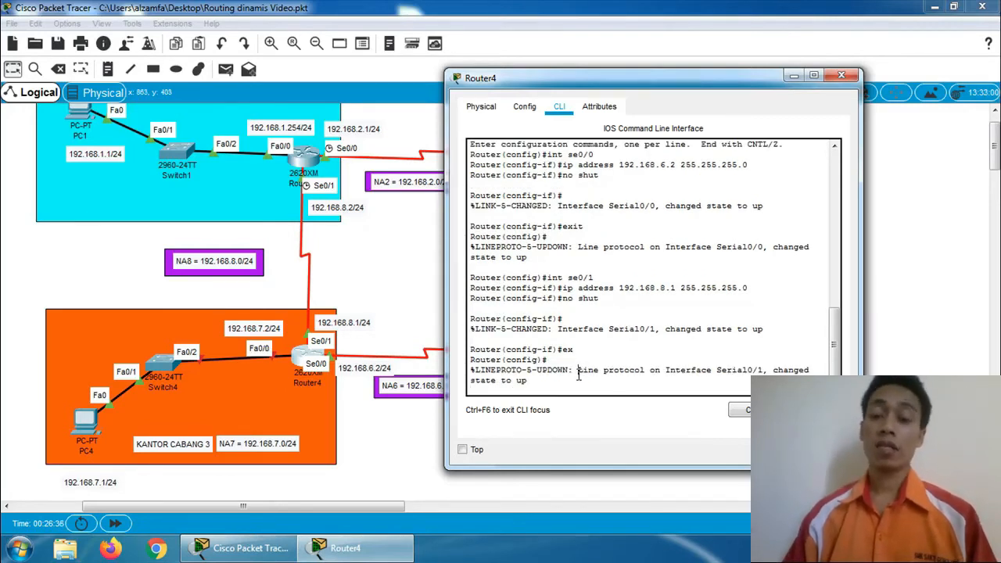
key("Return")
Assign IP address 192.168.7.2 with mask 255.255.255.0 to Router4's FastEthernet interface fa0/0.
type("int")
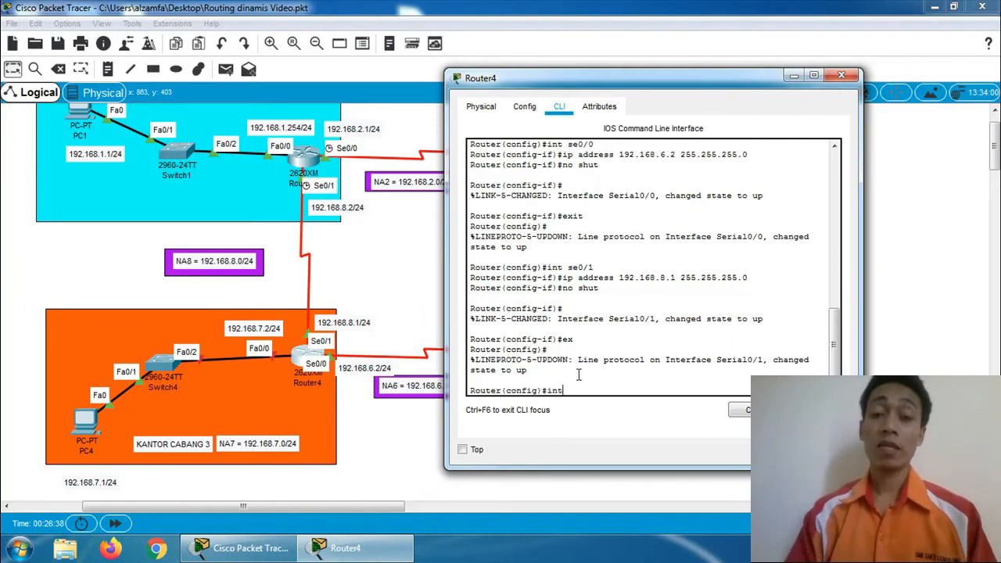
type(" fa0/0")
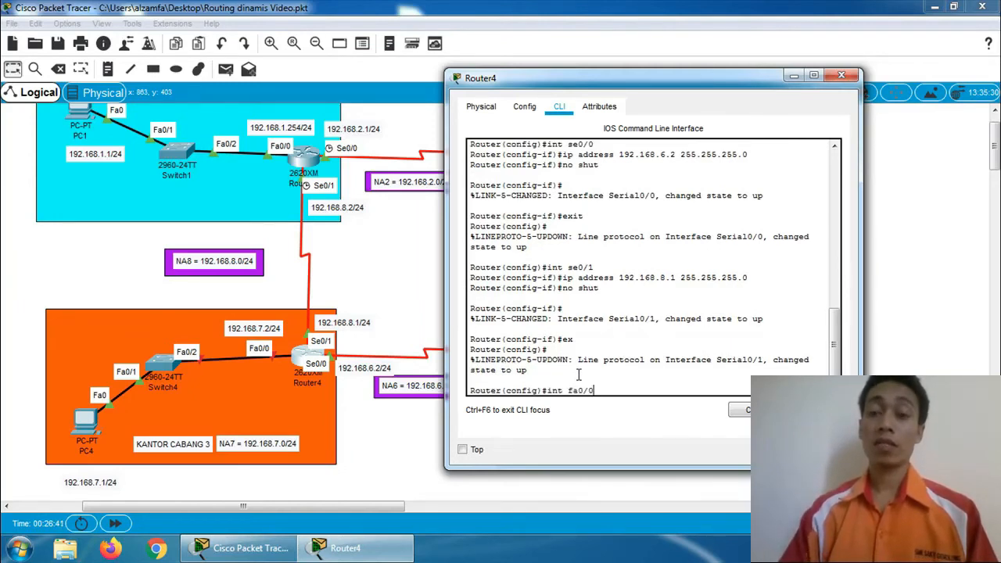
key("Return")
type("ig-if)#i")
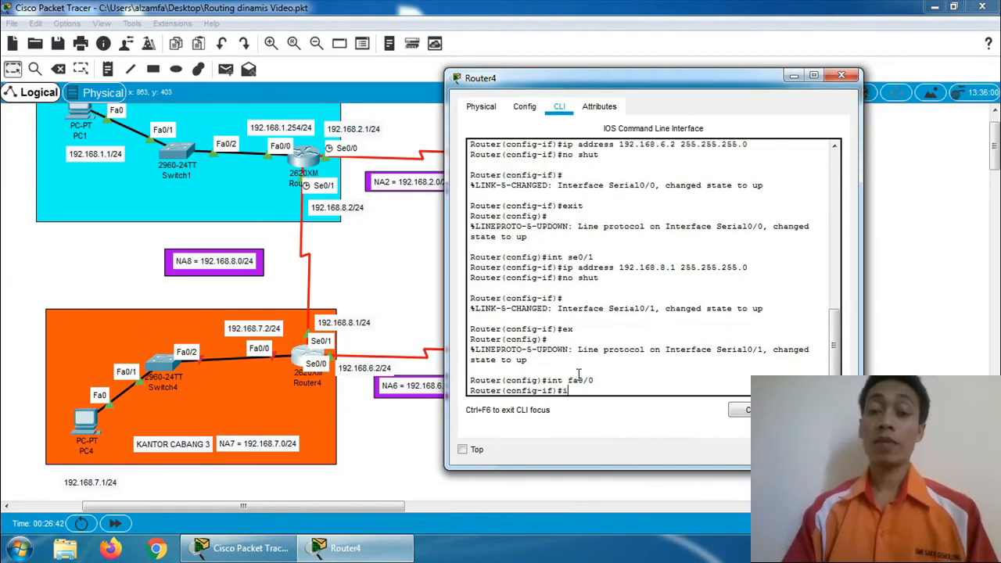
type("p address")
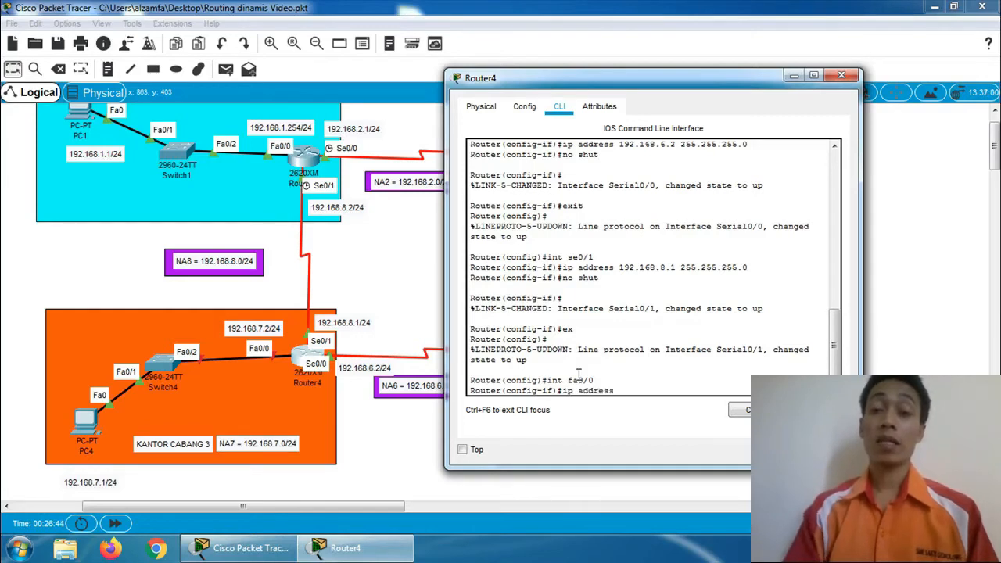
type(" 192")
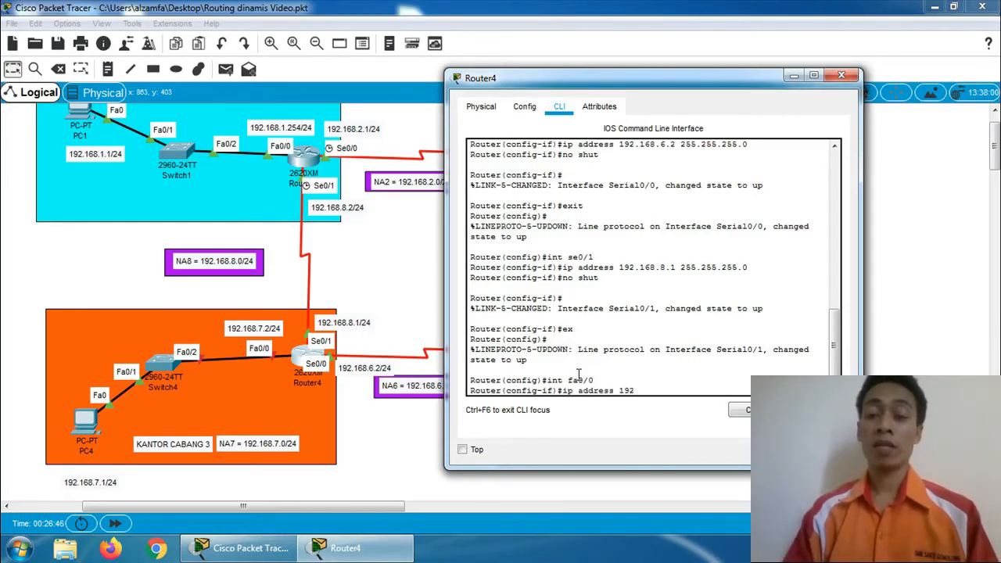
type(".168")
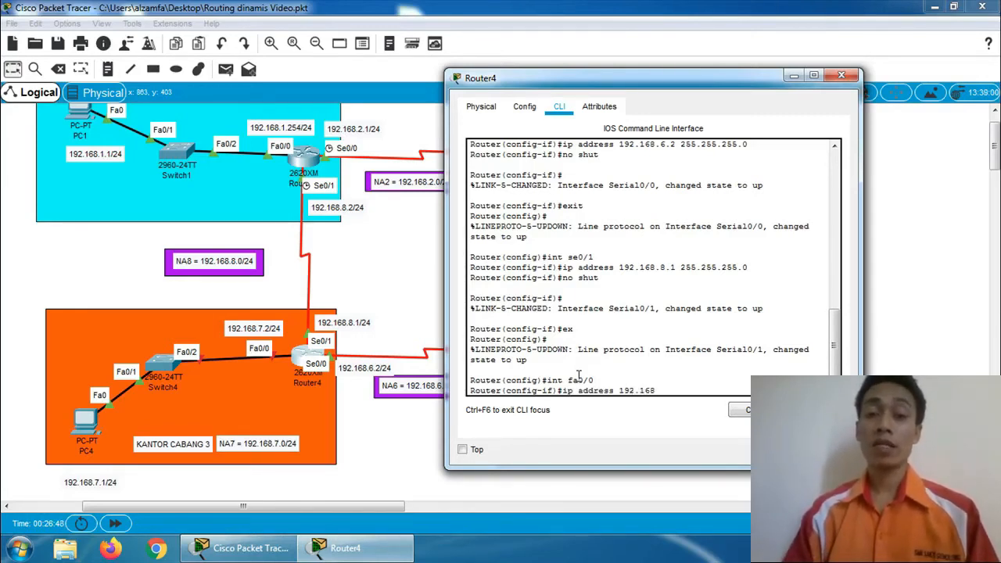
type(".7.2")
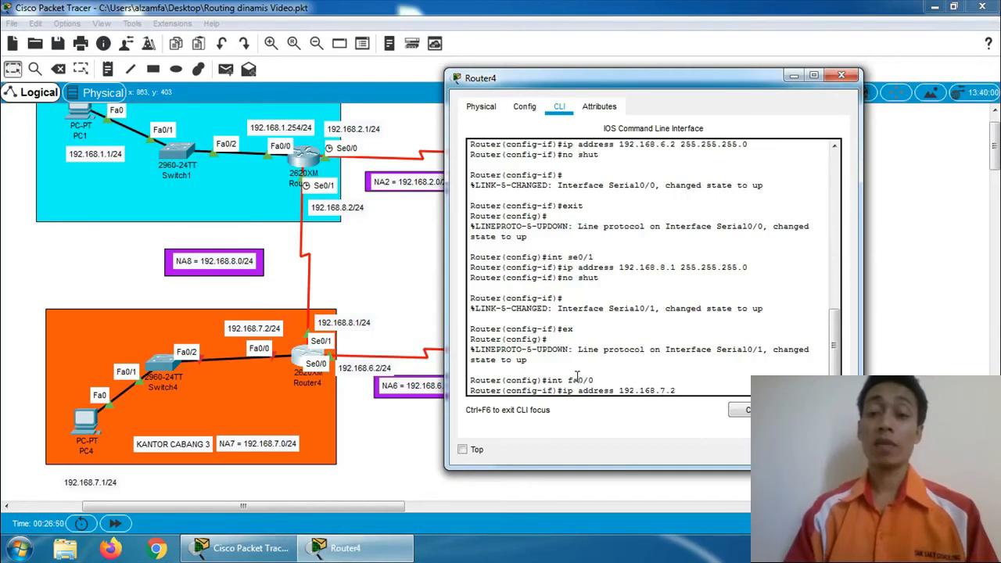
type(" 255.2")
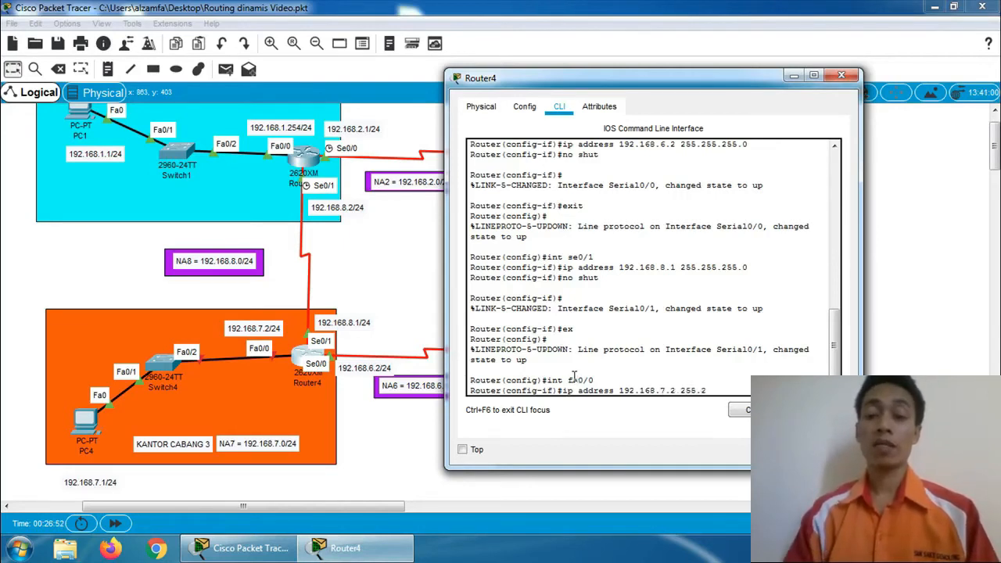
type("55.25")
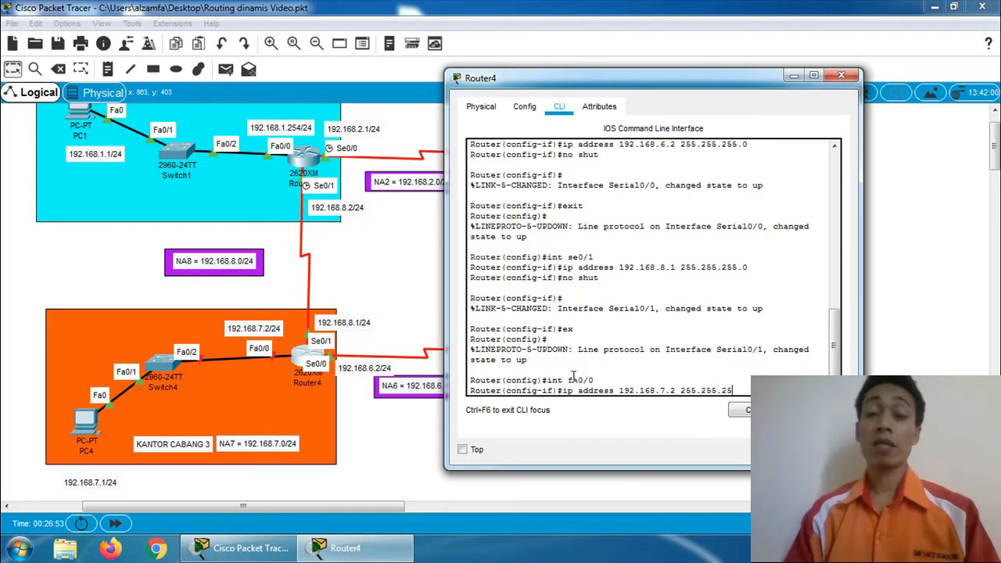
type("5.0")
key("Return")
Enable Router4's fa0/0 interface with no shut, return to global configuration mode with exit, and close the router window.
type("n")
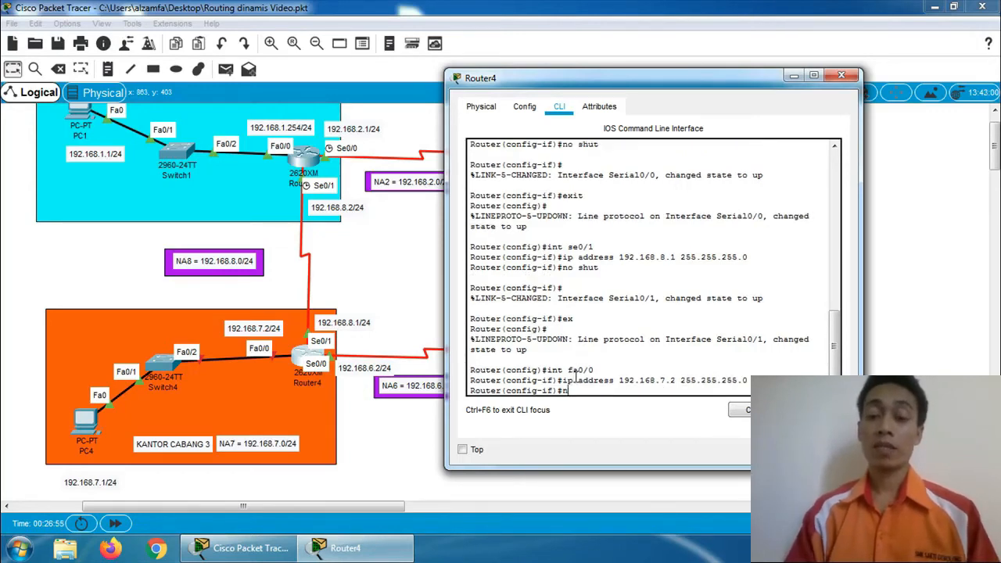
type("o shut")
key("Return")
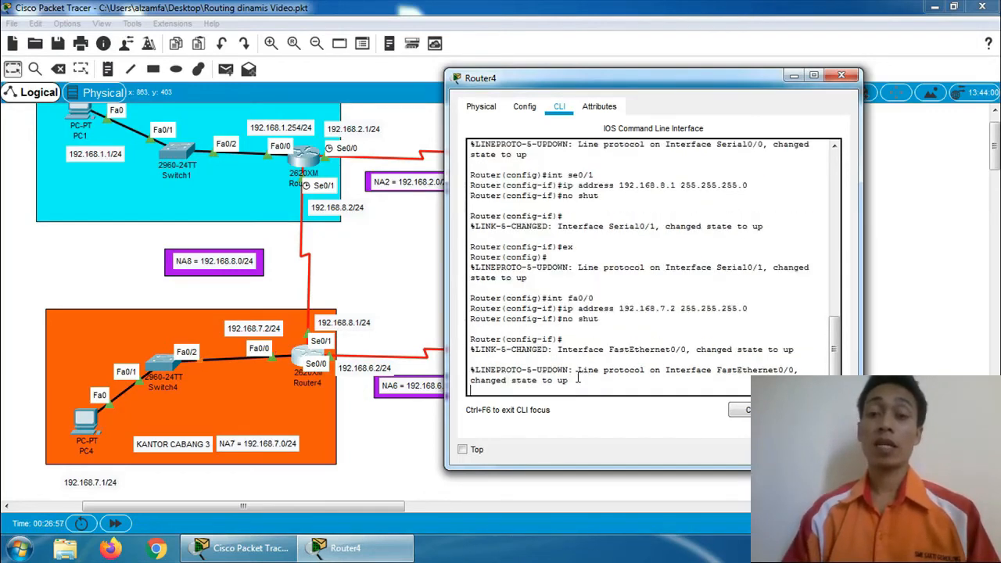
key("Return")
type("exi")
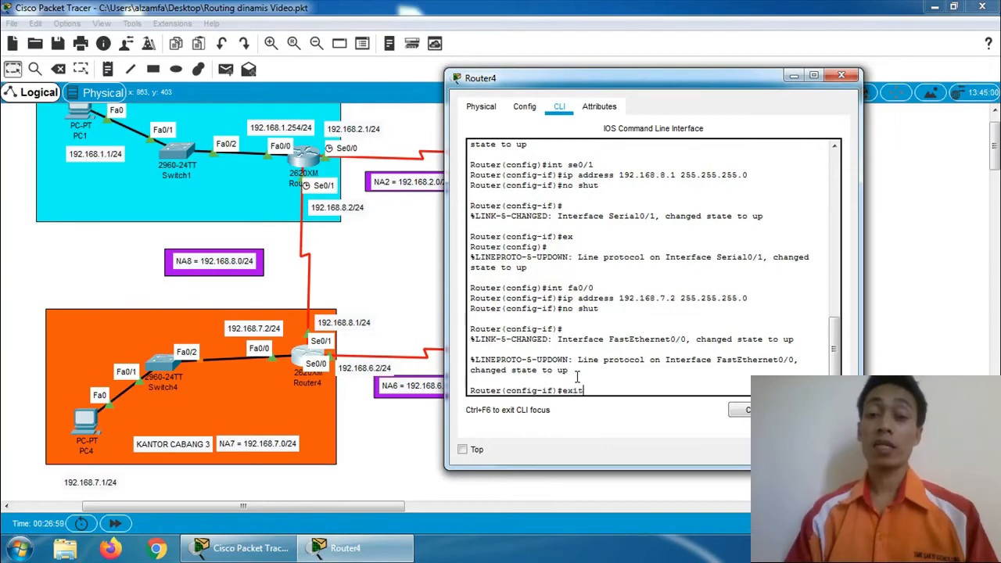
type("t")
key("Return")
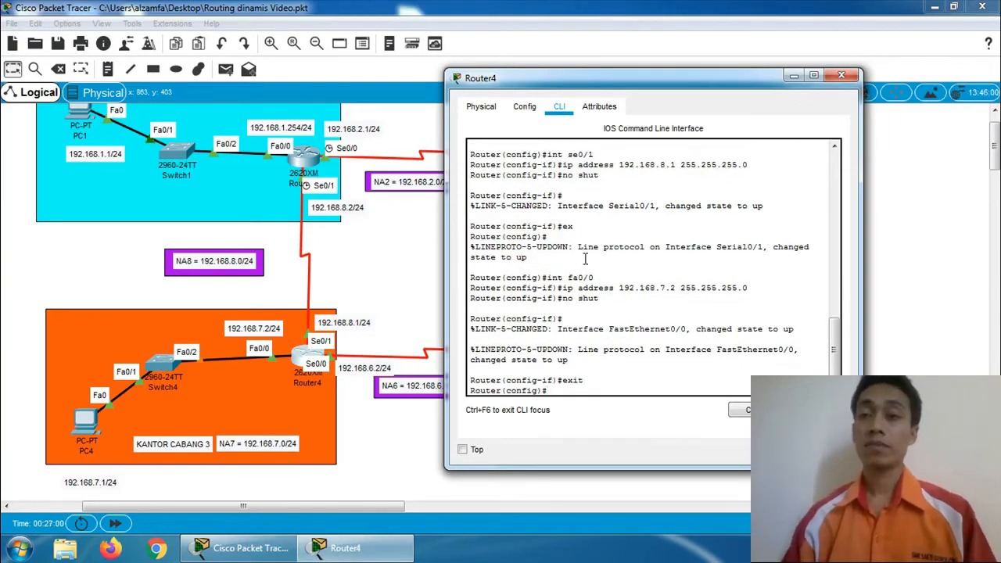
left_click(841, 75)
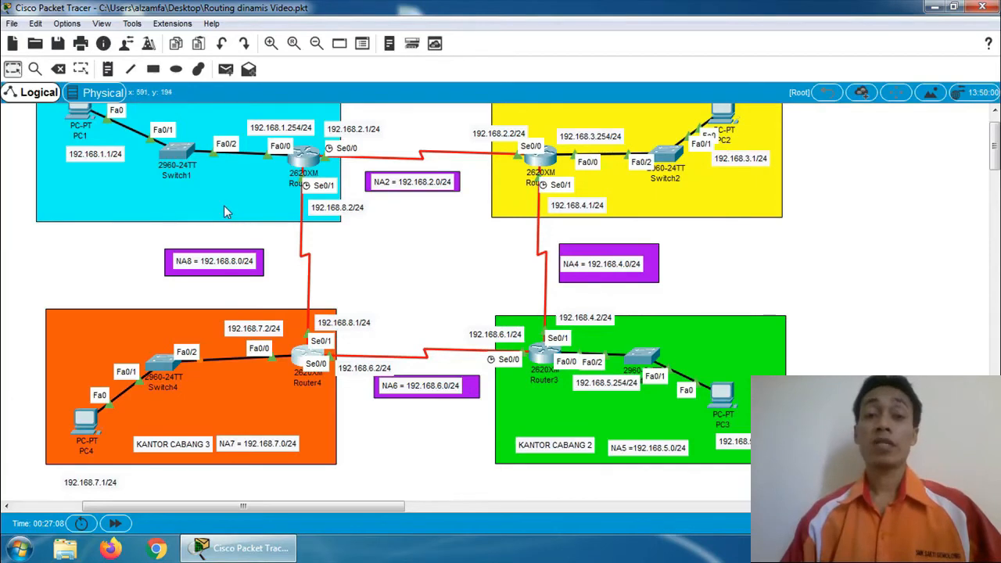
Fill in item 5 of the ROUTING DINAMIS list beside the topology with "Konfiurasi routing dinamis".
left_click_drag(221, 505, 139, 523)
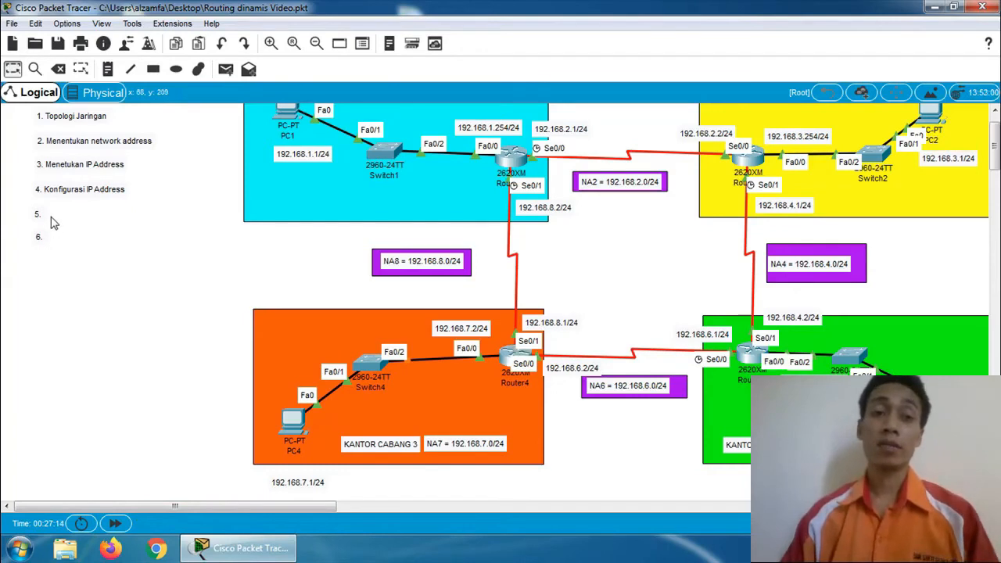
scroll(88, 230, "up", 1)
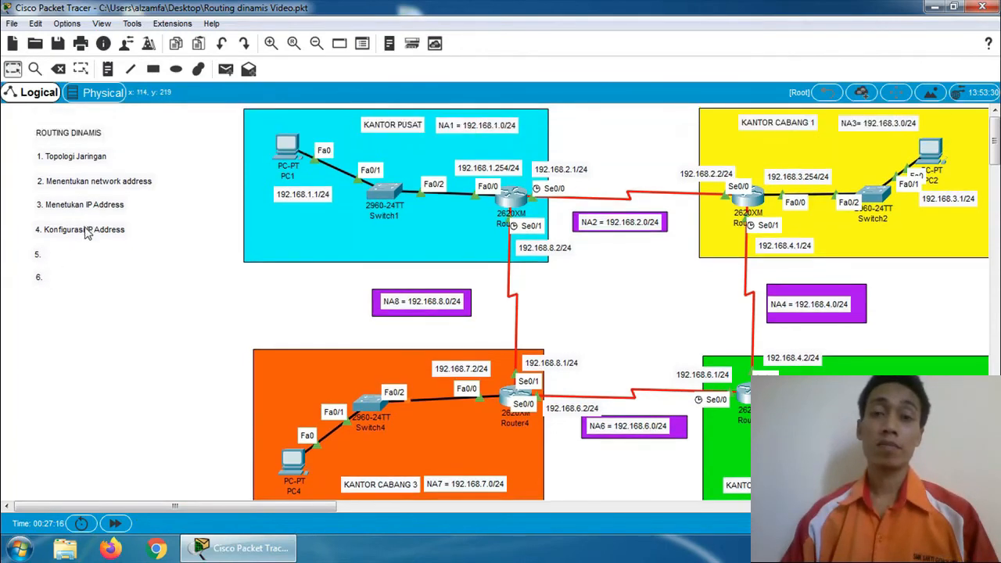
left_click(46, 257)
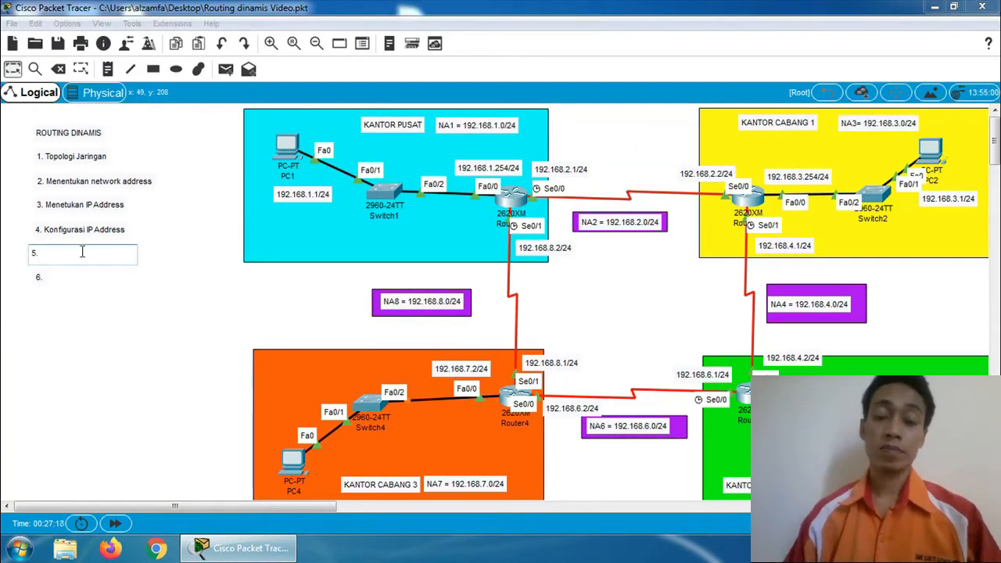
type("Konfiu")
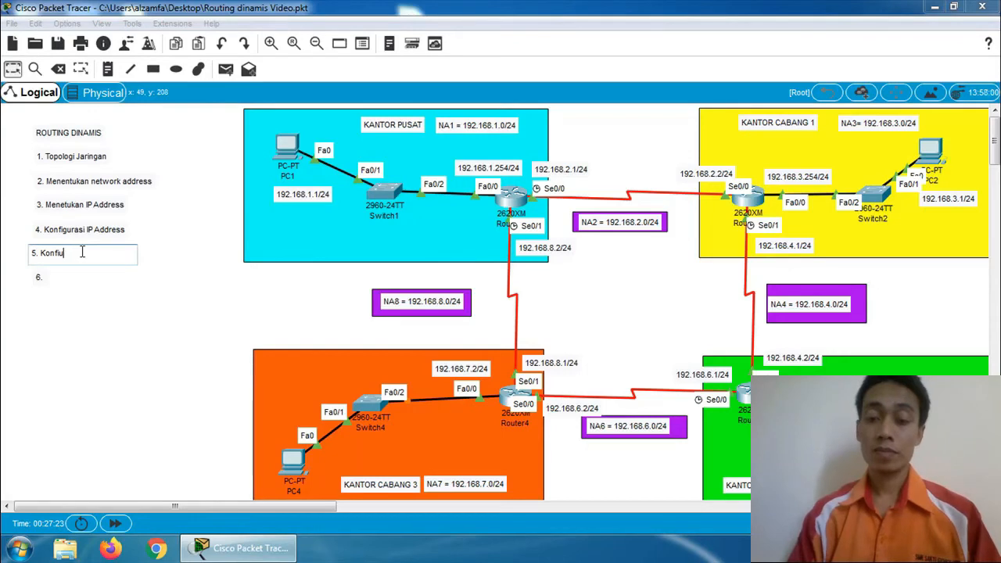
type("rasi r")
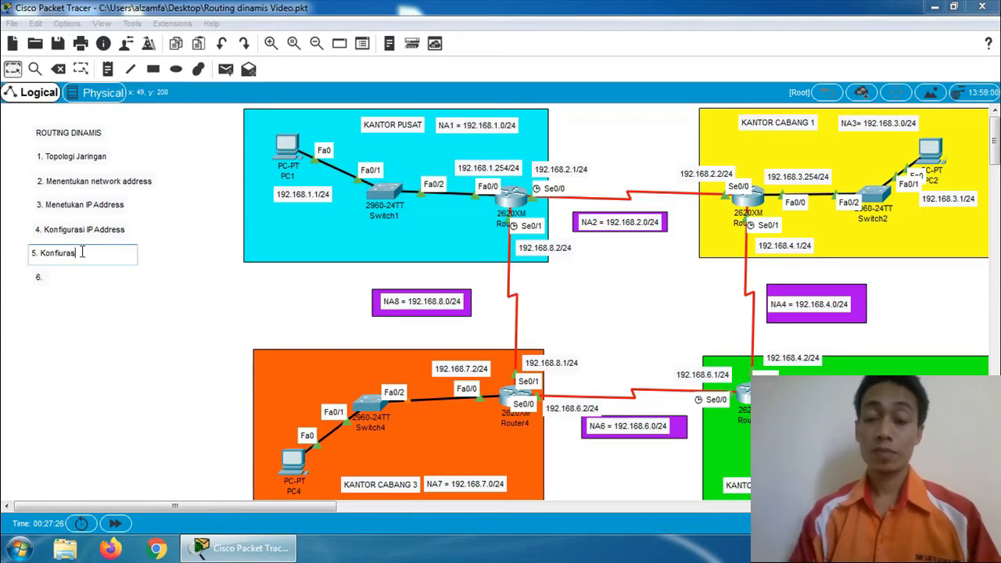
type("ouitng")
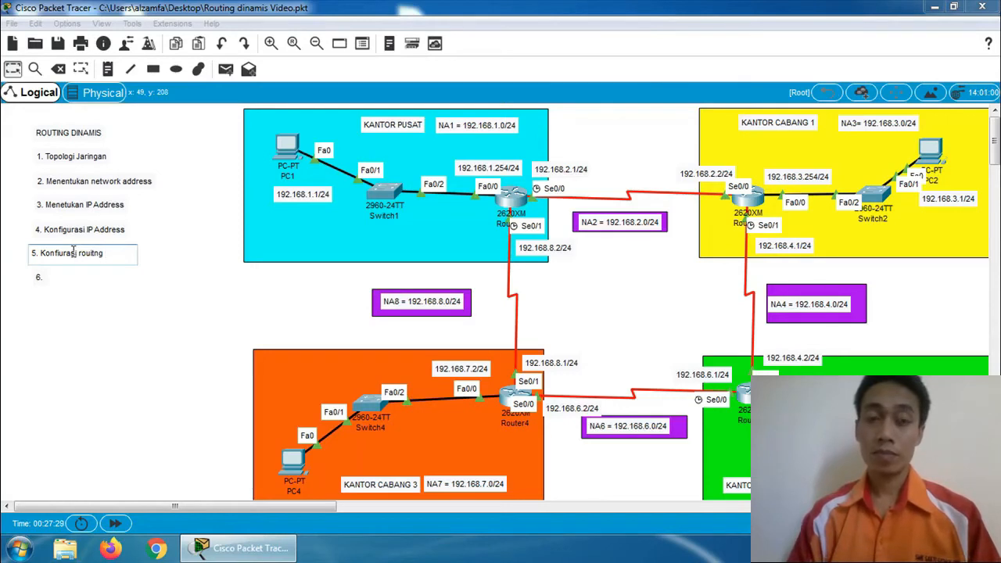
key("BackSpace")
key("BackSpace")
key("BackSpace")
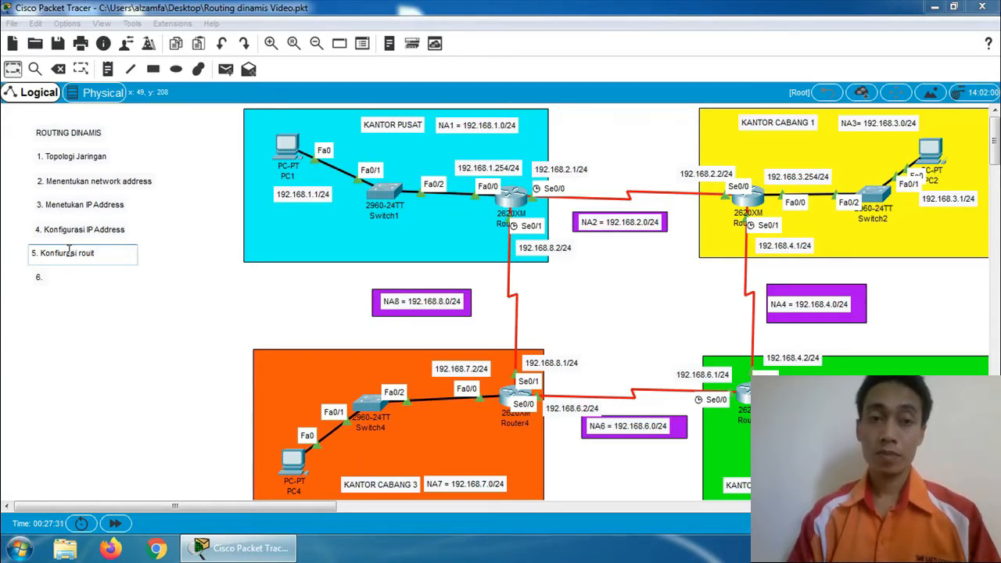
type("tin")
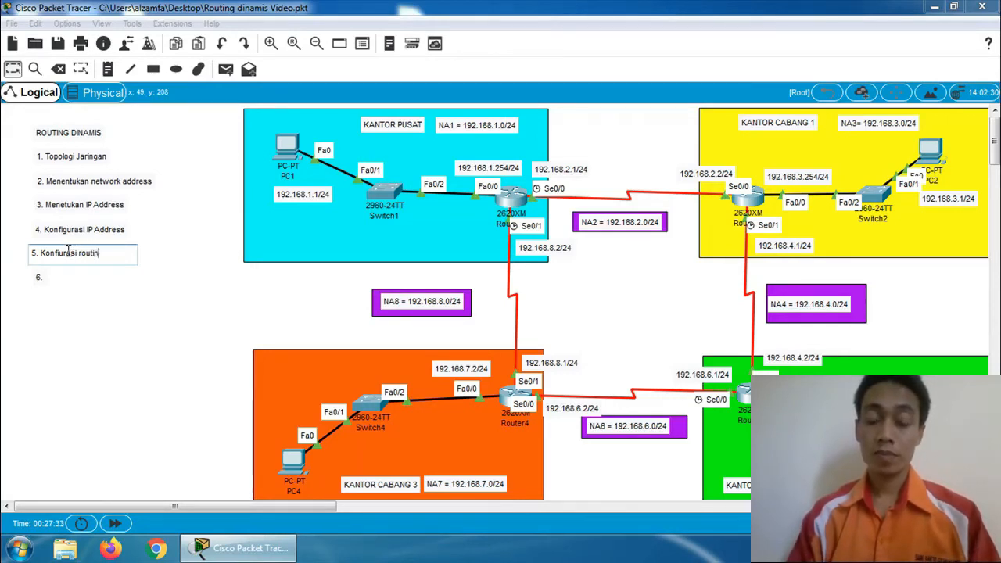
type("g dinamis")
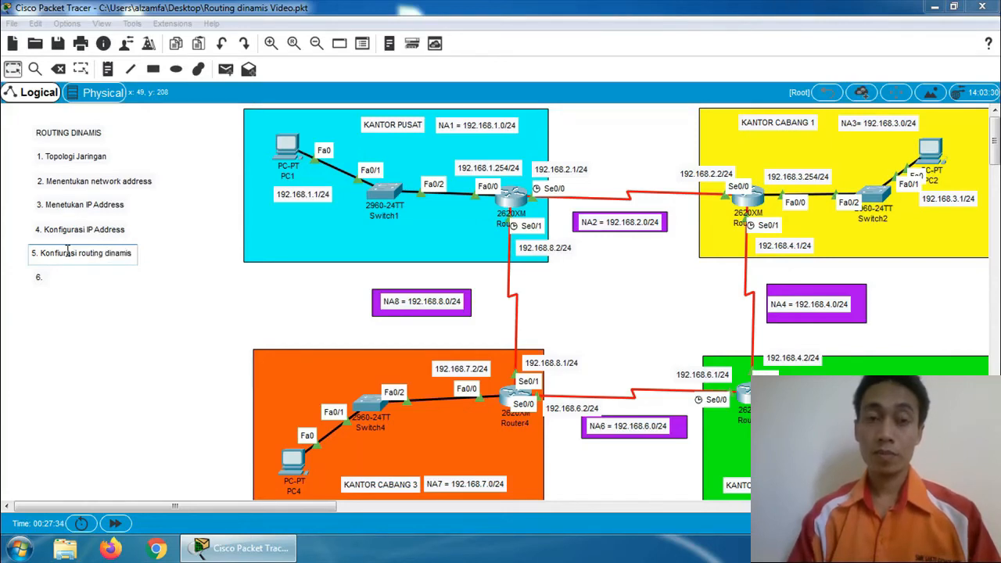
Append "--> RIP" to item 5 of the ROUTING DINAMIS list and finish editing the note.
key("Return")
type("-->")
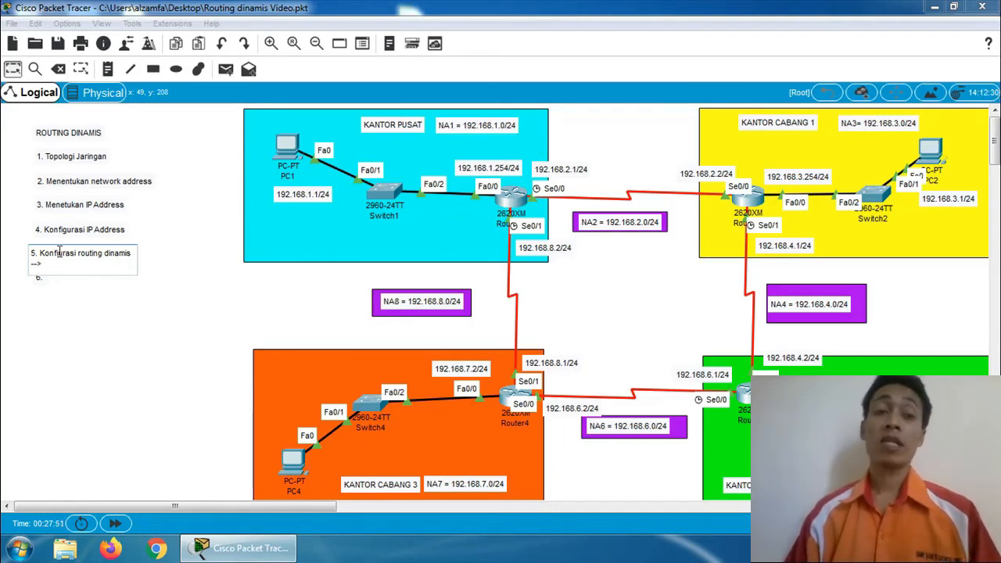
type("R")
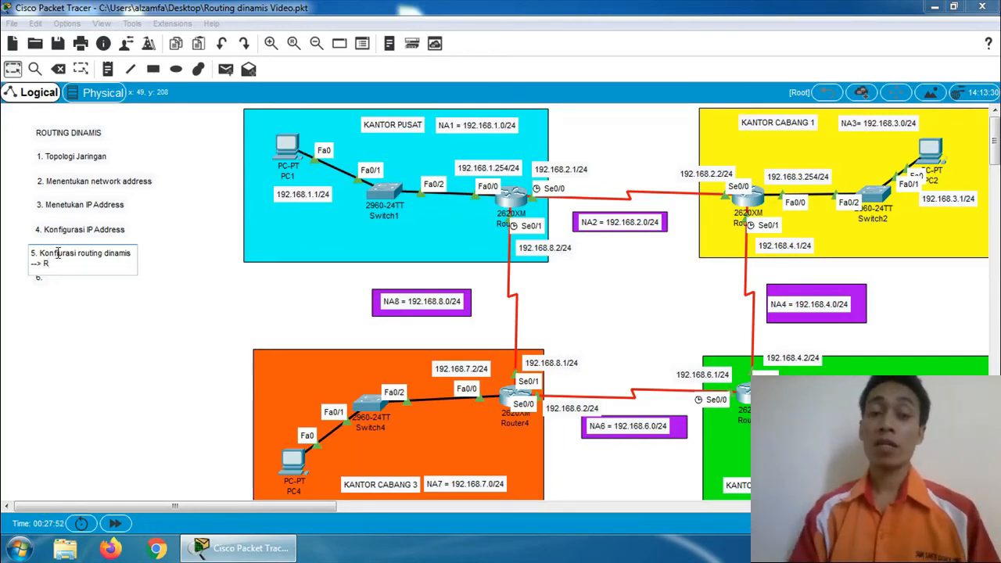
type("IP")
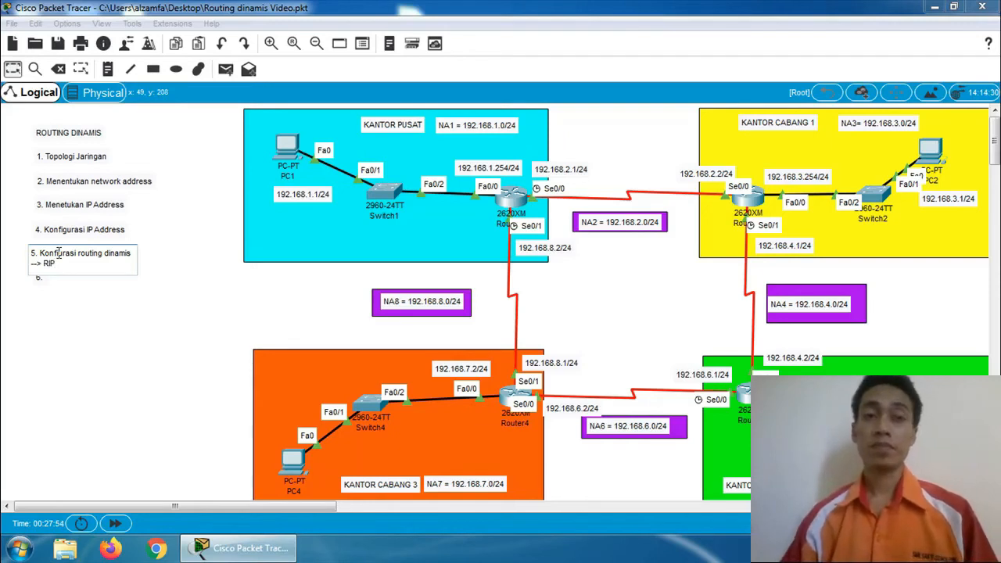
left_click(13, 69)
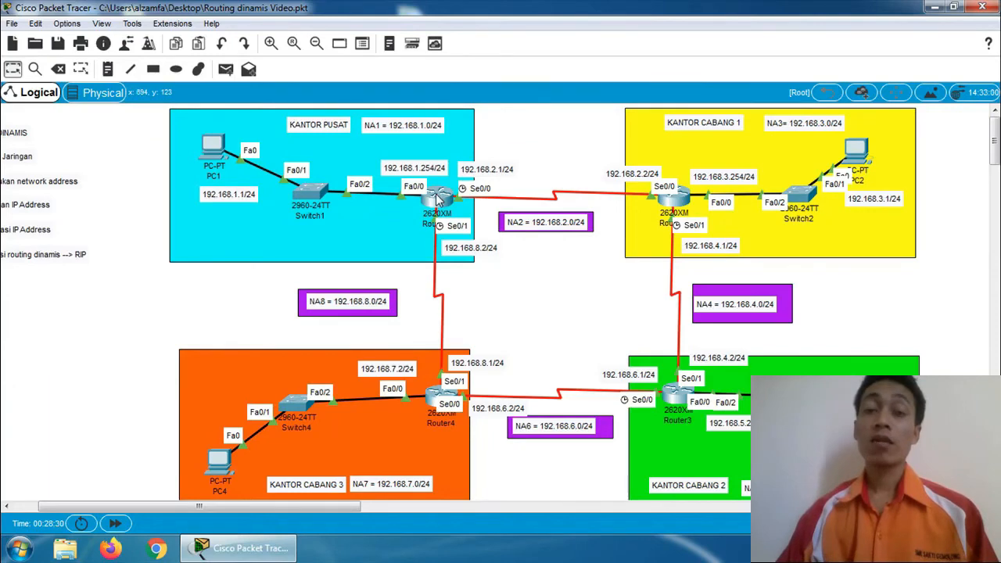
Open Router1's command line in KANTOR PUSAT and enter global configuration mode with en and conf t.
left_click(438, 199)
left_click_drag(432, 72, 824, 70)
left_click(732, 159)
key("Return")
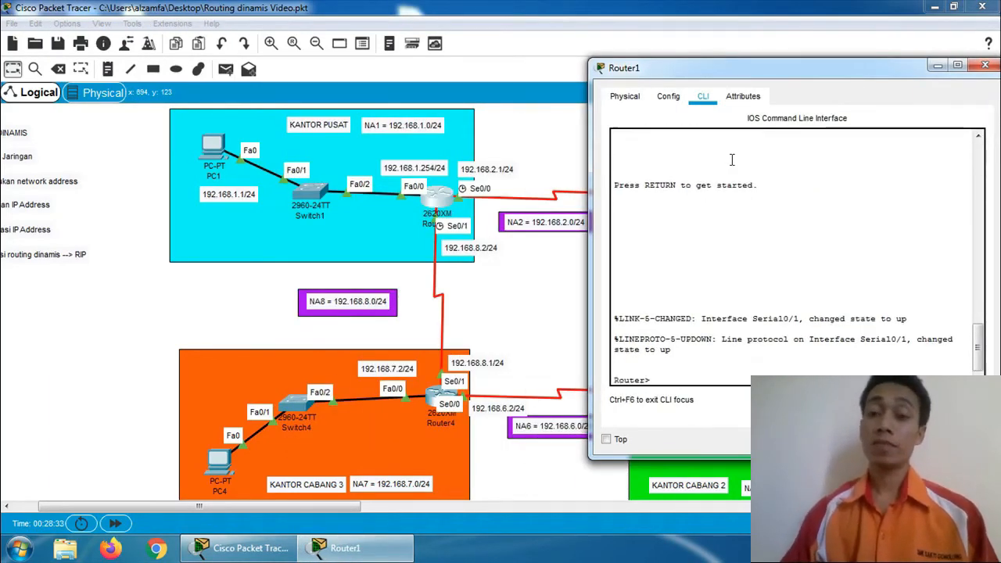
type("en")
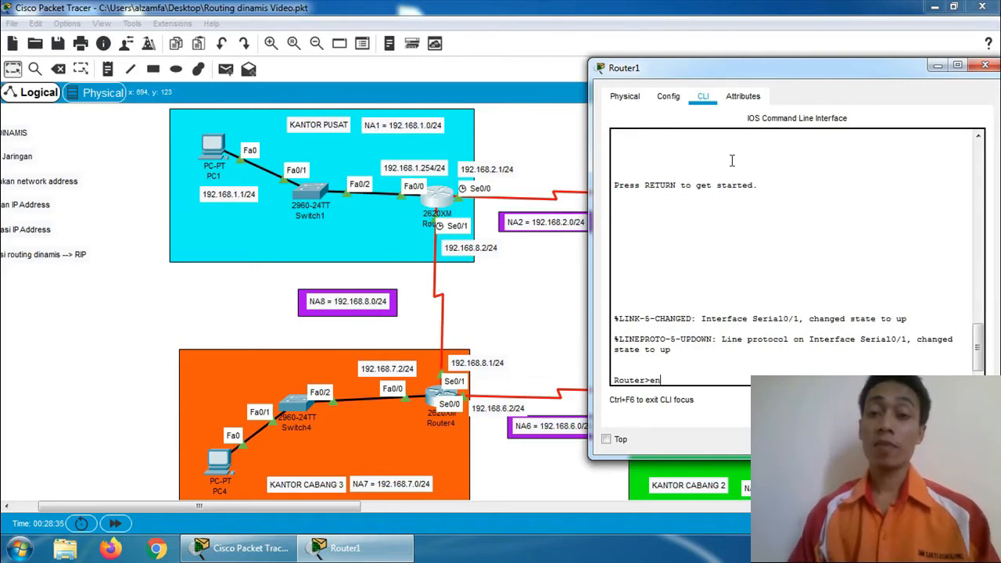
key("Return")
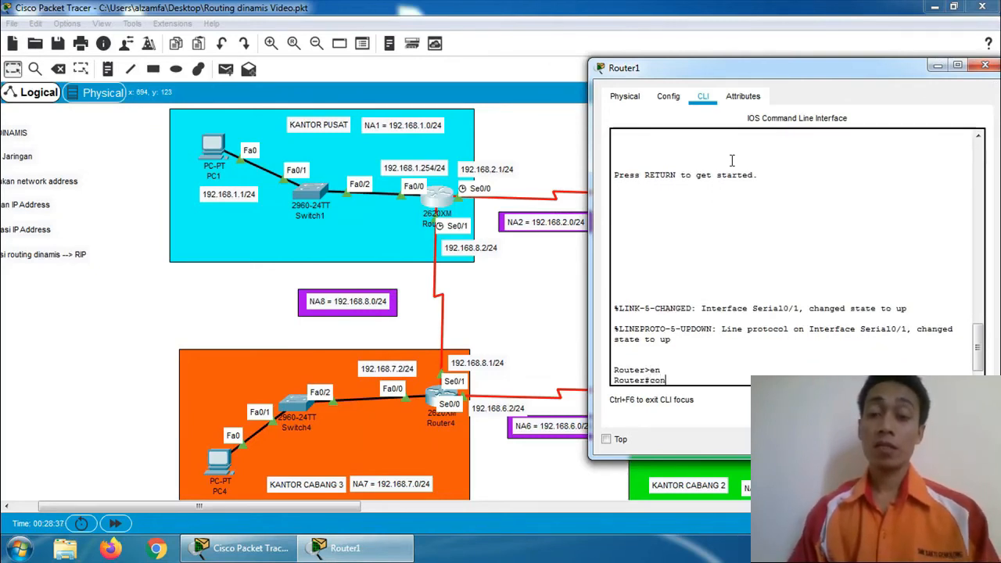
type("conf t")
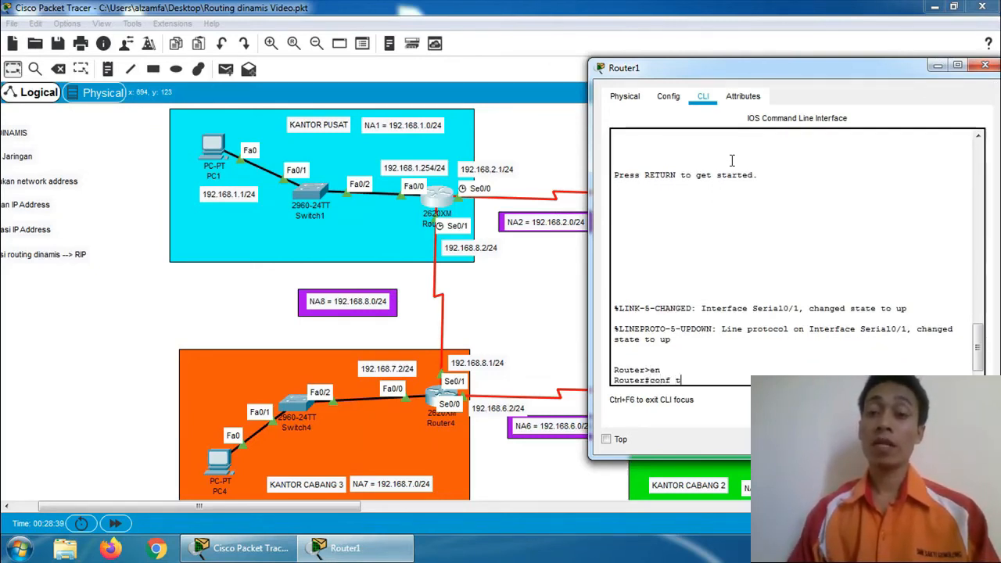
key("Return")
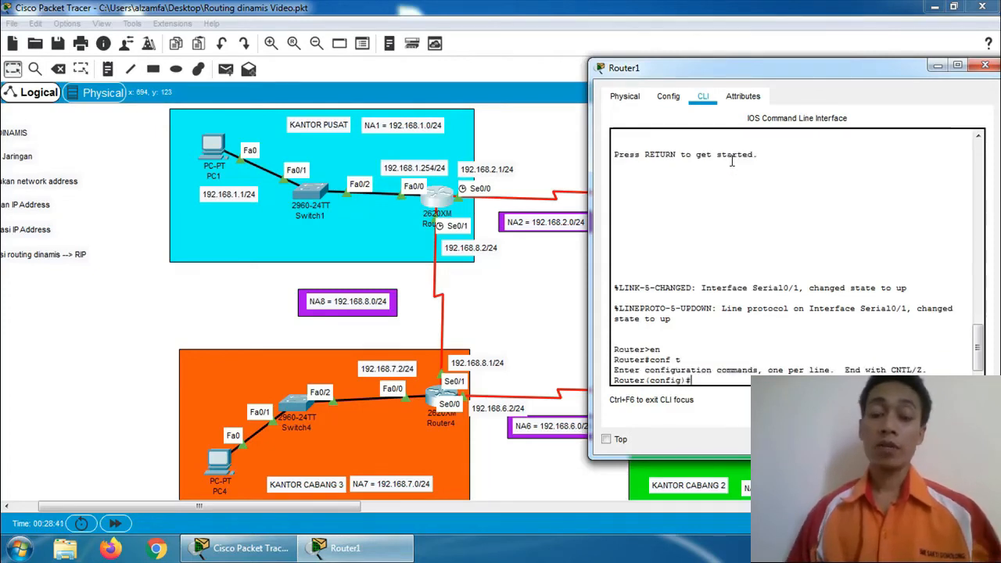
Start RIP configuration on Router1 with router rip and add network 192.168.1.0.
type("r")
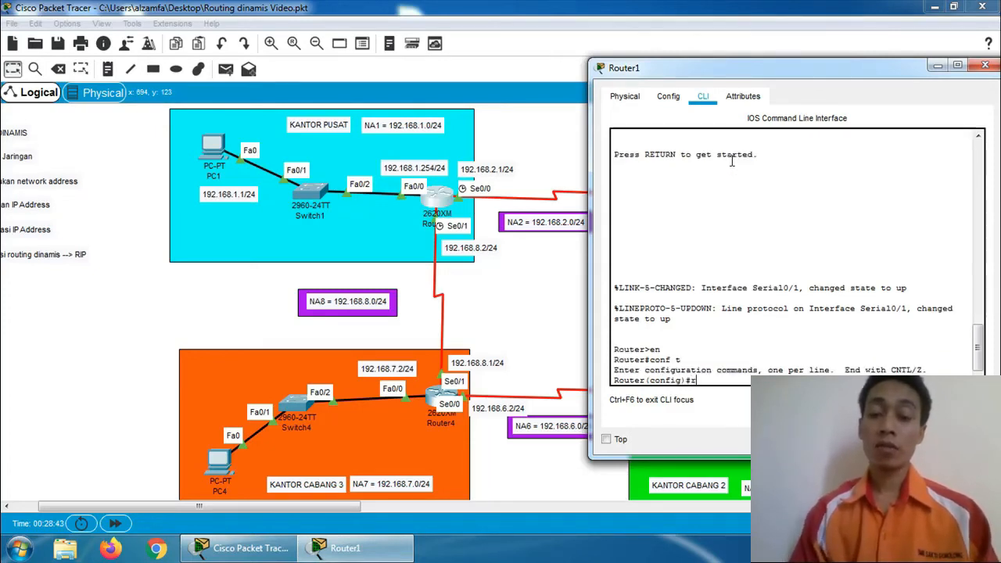
type("outer")
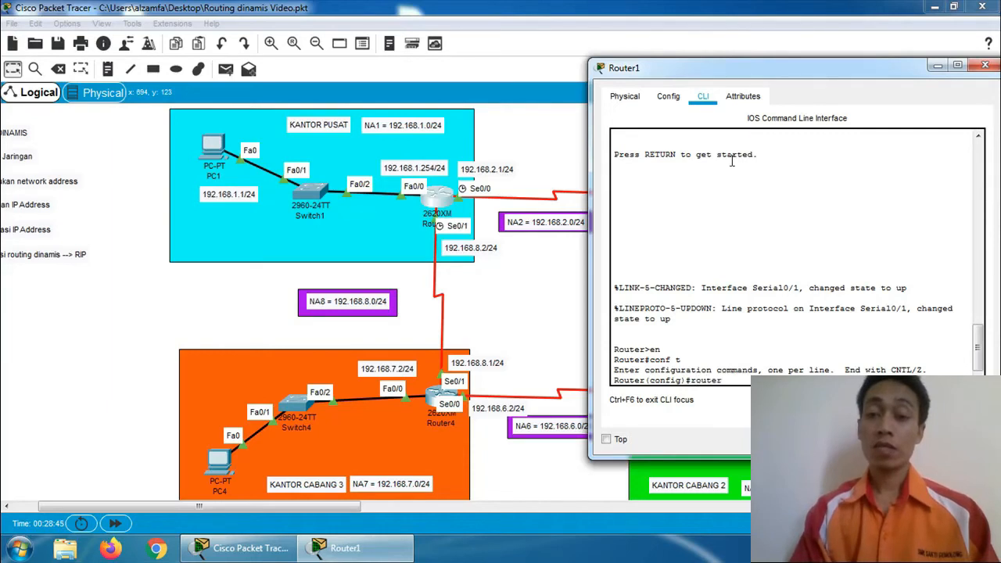
type(" rip")
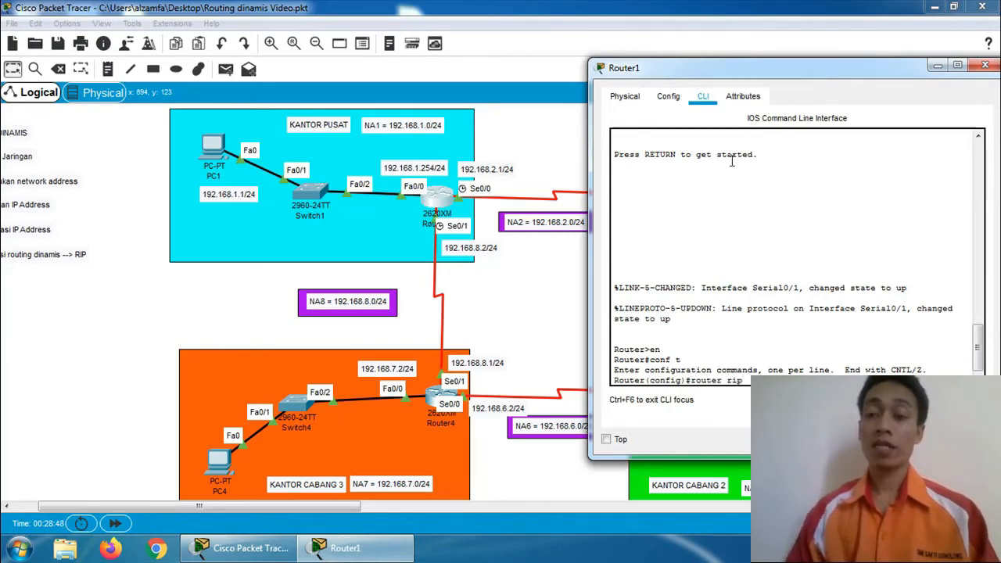
key("Return")
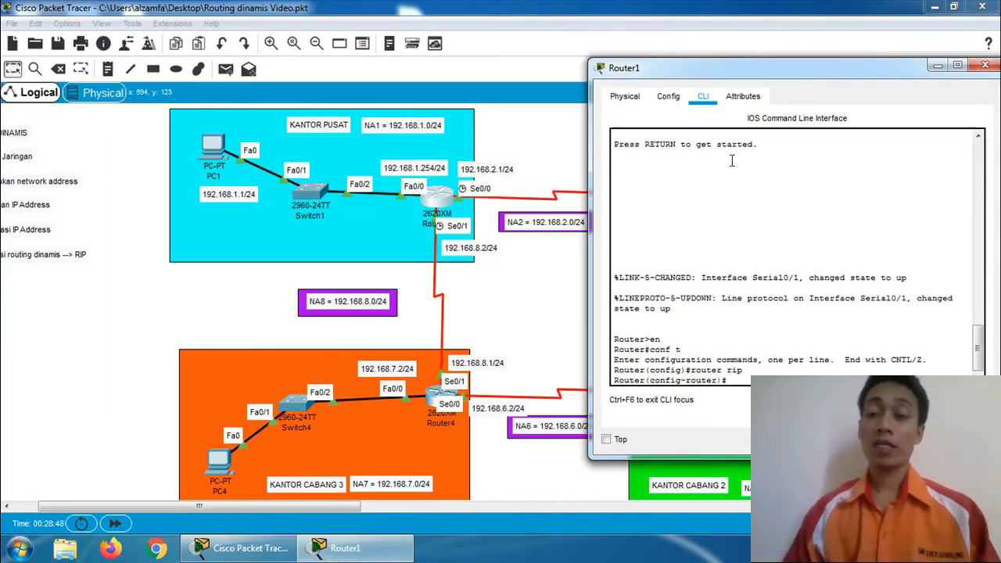
type("network 192.168.1.0")
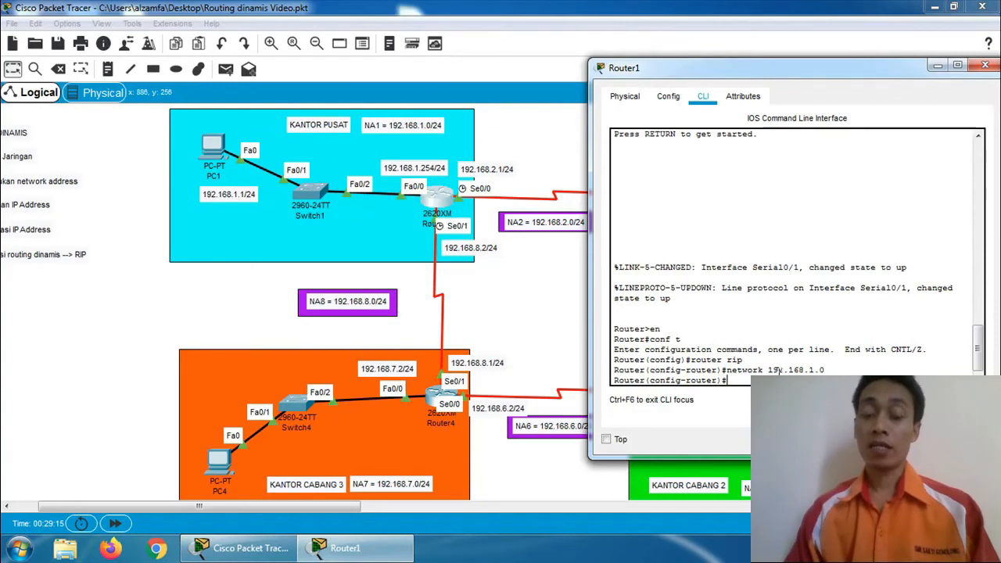
Add networks 192.168.2.0 and 192.168.8.0 to Router1's RIP configuration.
type("net")
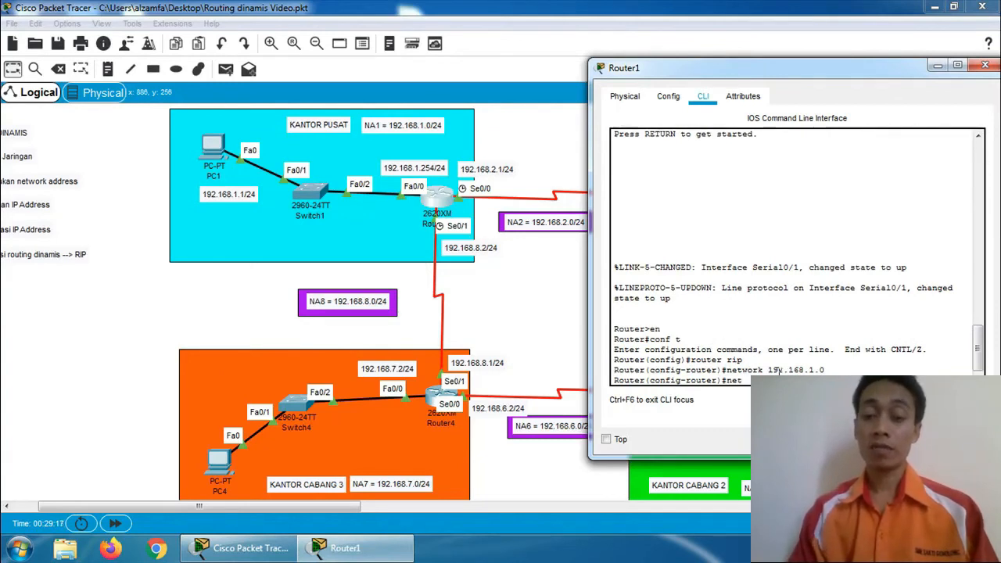
type("wo")
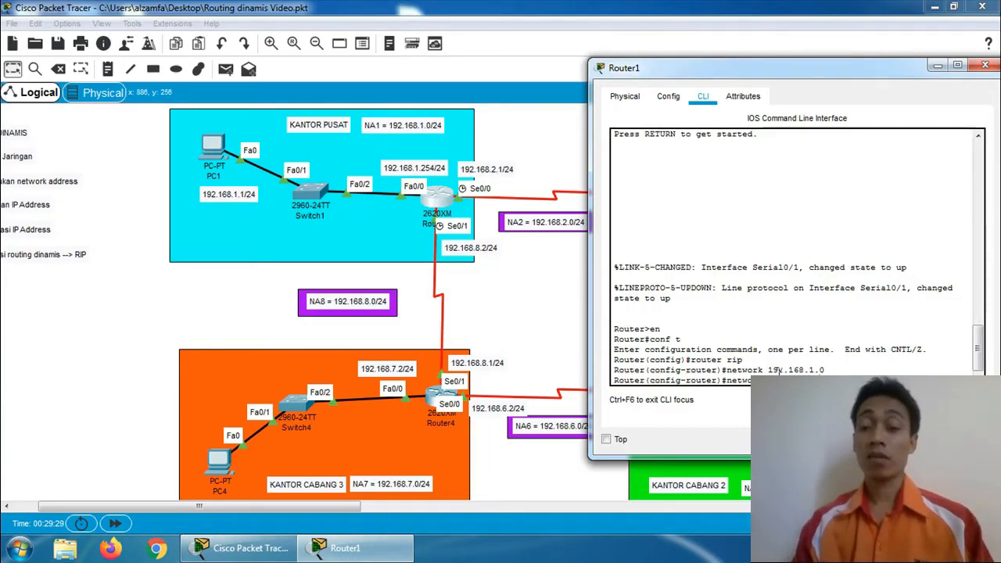
key("Return")
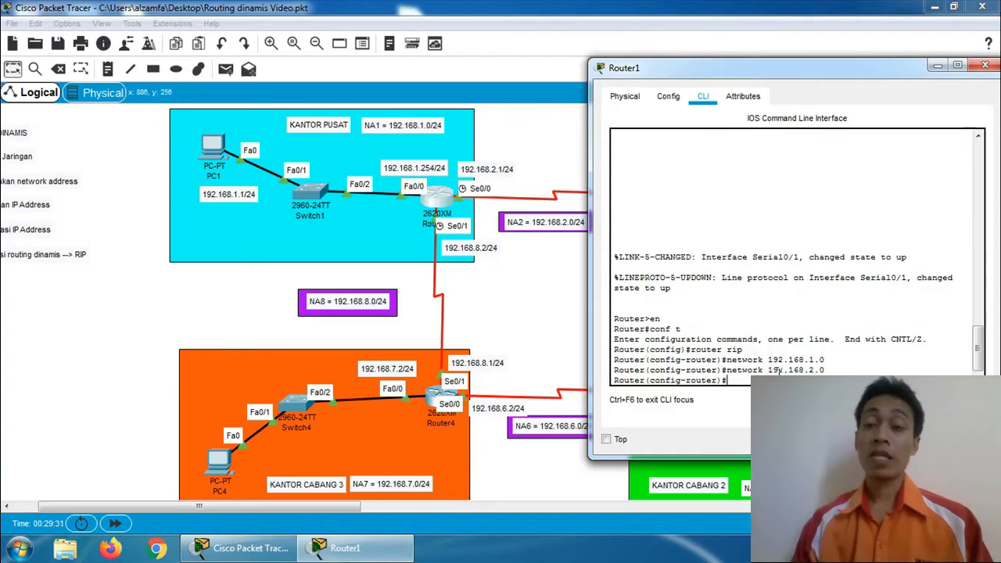
type("netwo")
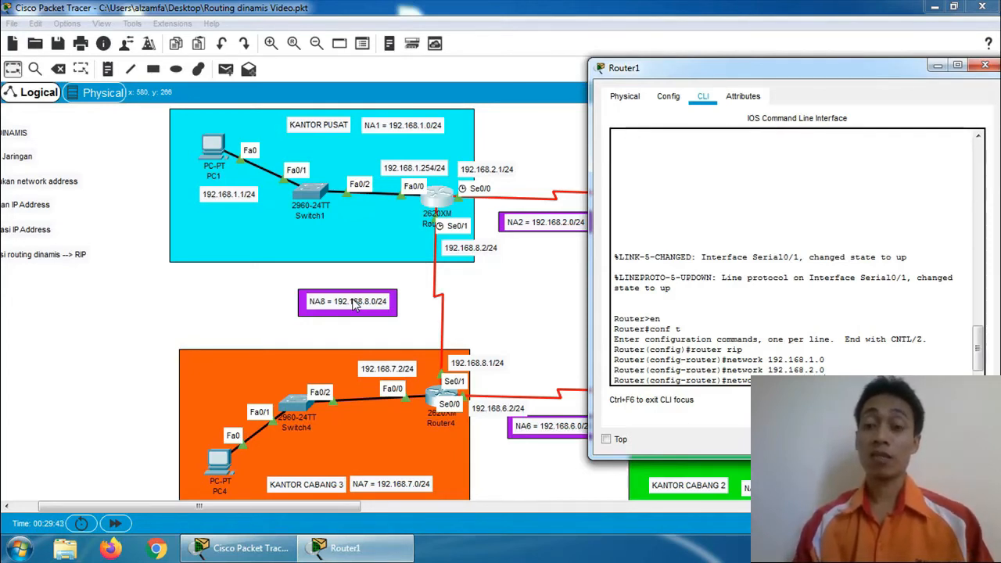
key("Return")
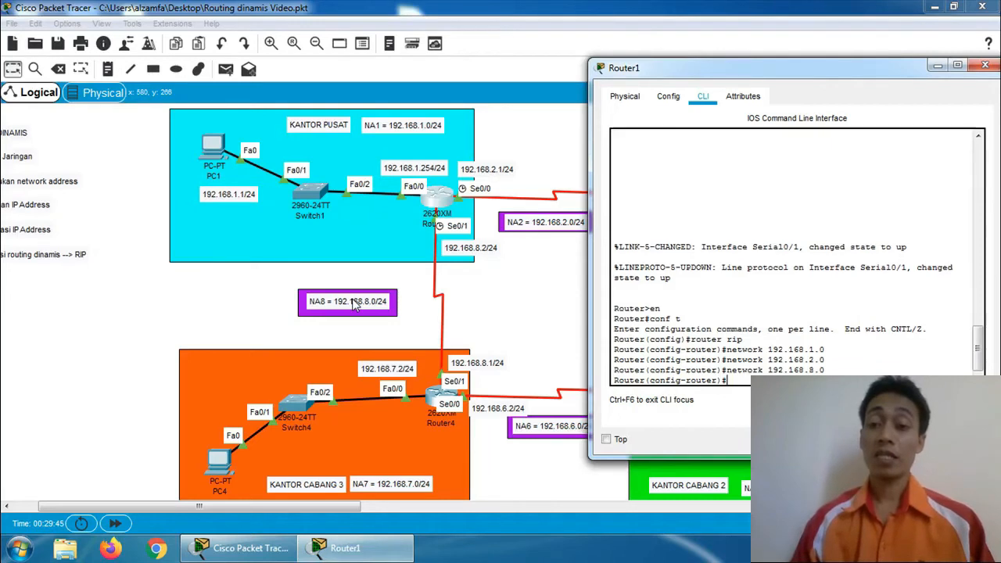
Return Router1 to global configuration mode with exit and close its window.
type("exit")
key("Return")
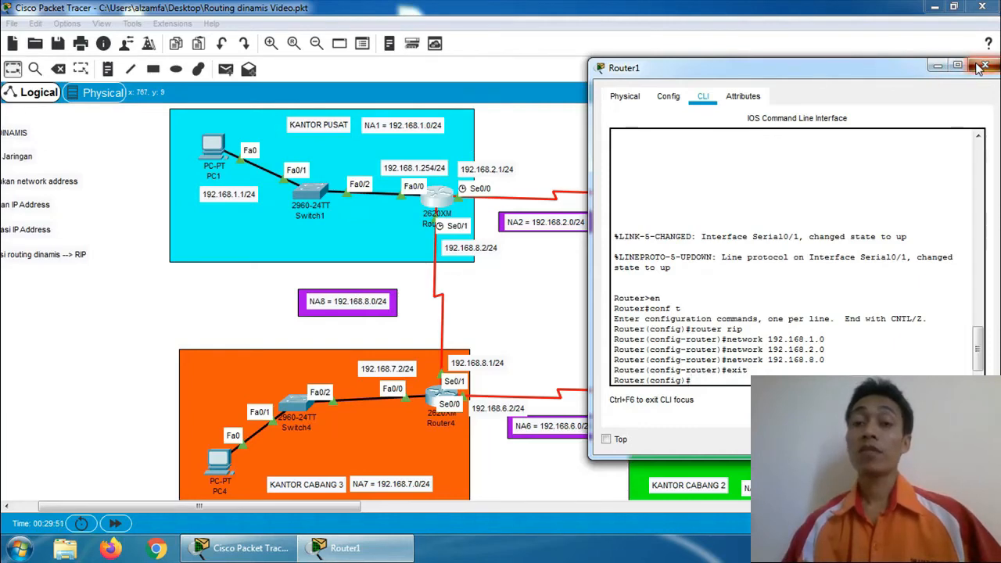
left_click(984, 65)
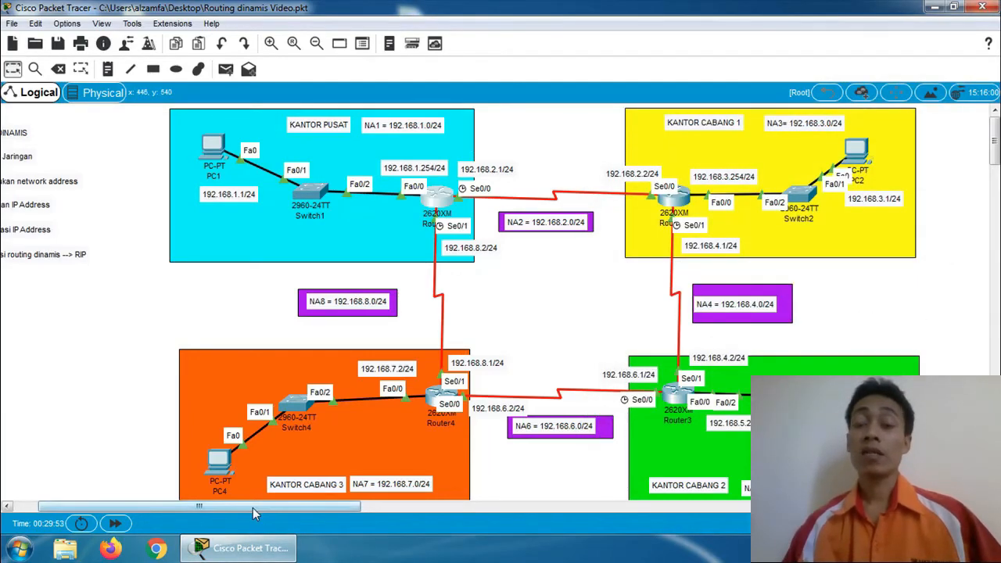
Open Router2's command line in KANTOR CABANG 1 and enter global configuration mode with en and conf t.
left_click(680, 204)
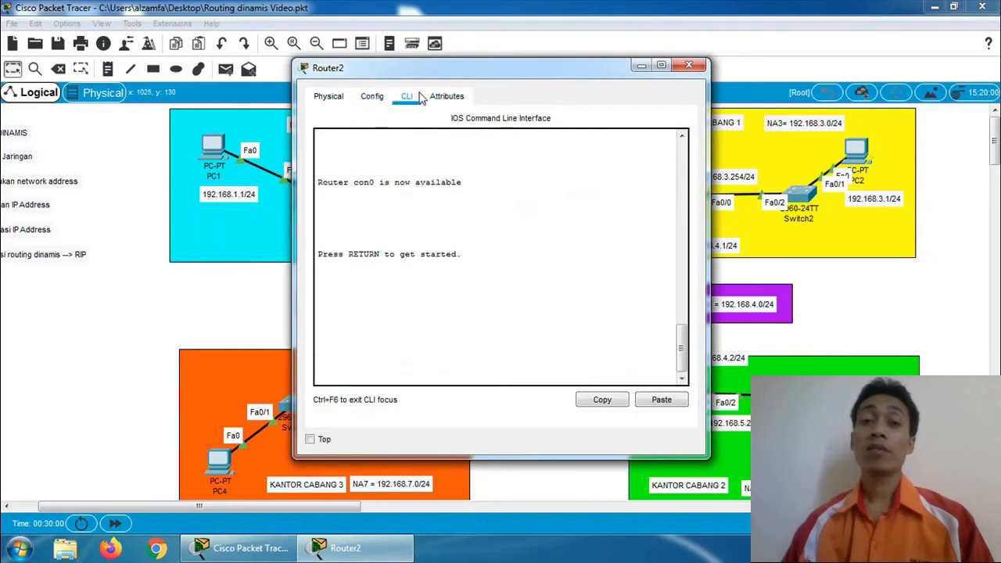
left_click_drag(450, 72, 286, 79)
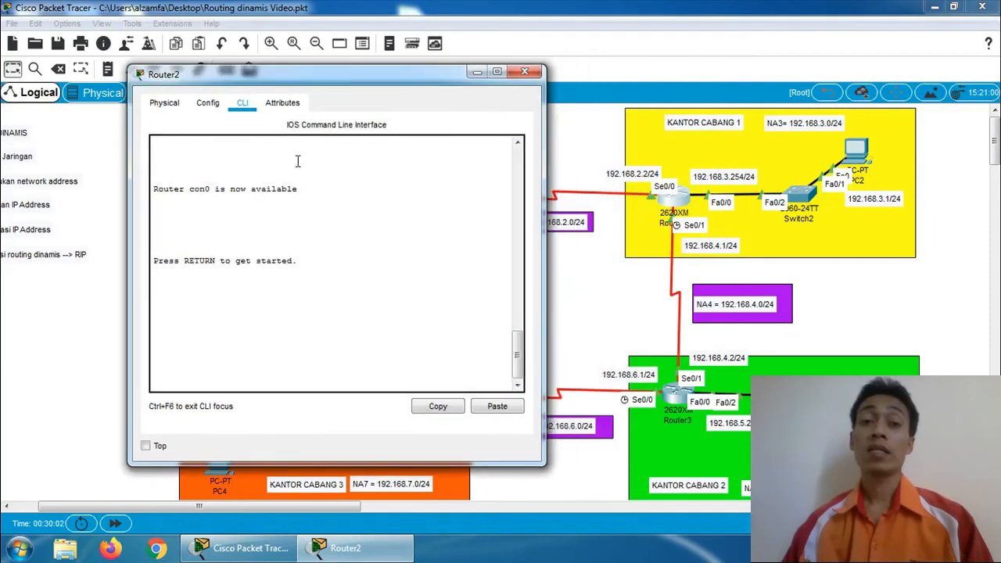
key("Return")
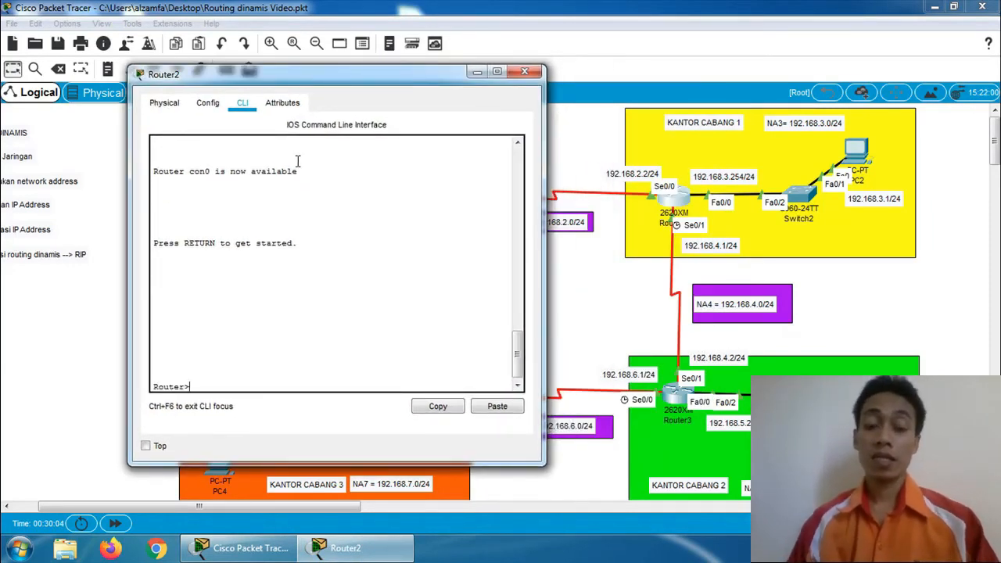
type("en")
key("Return")
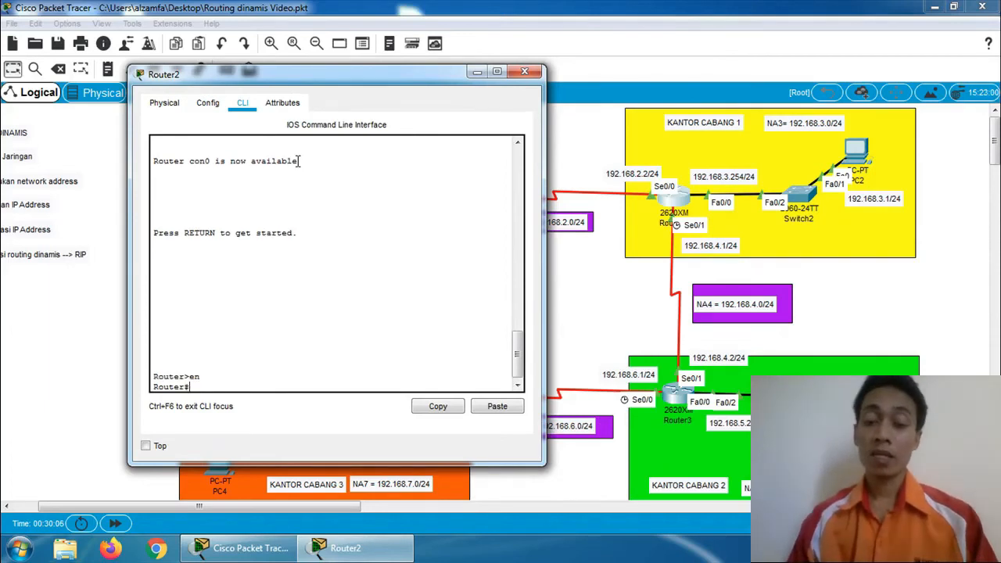
type("conf ")
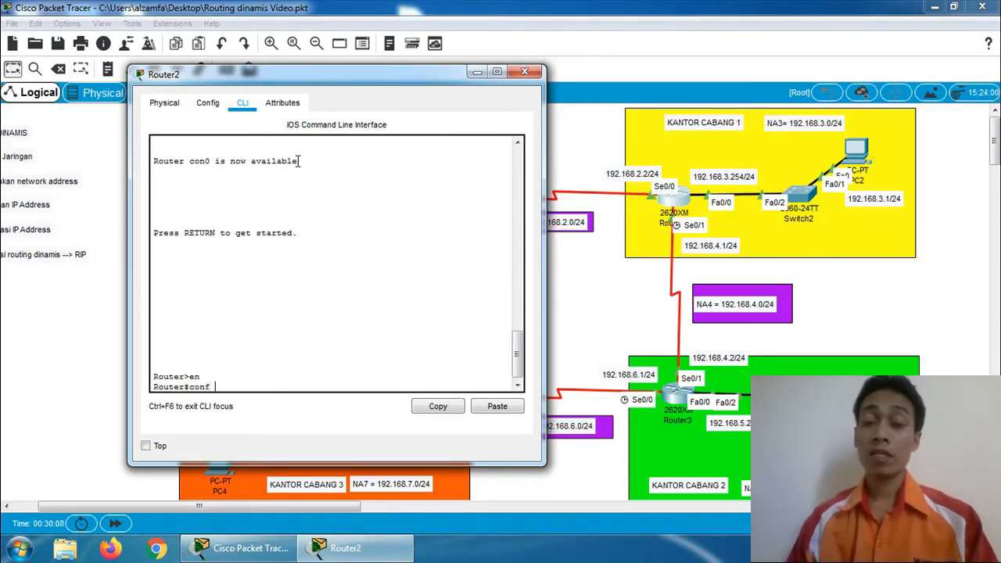
type("t")
key("Return")
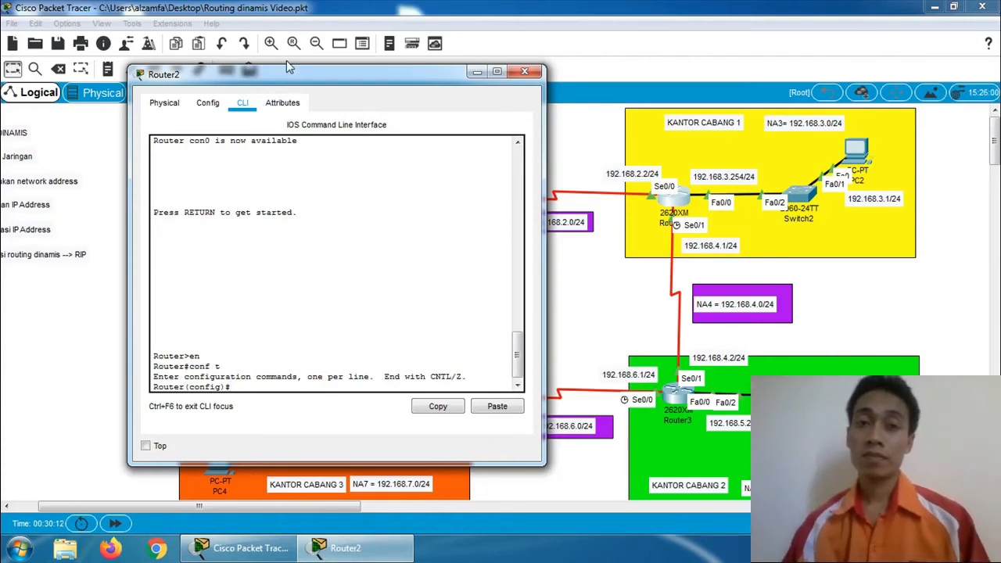
Move Router2's window further clear of the topology and enter RIP configuration mode with router rip.
left_click_drag(289, 75, 247, 78)
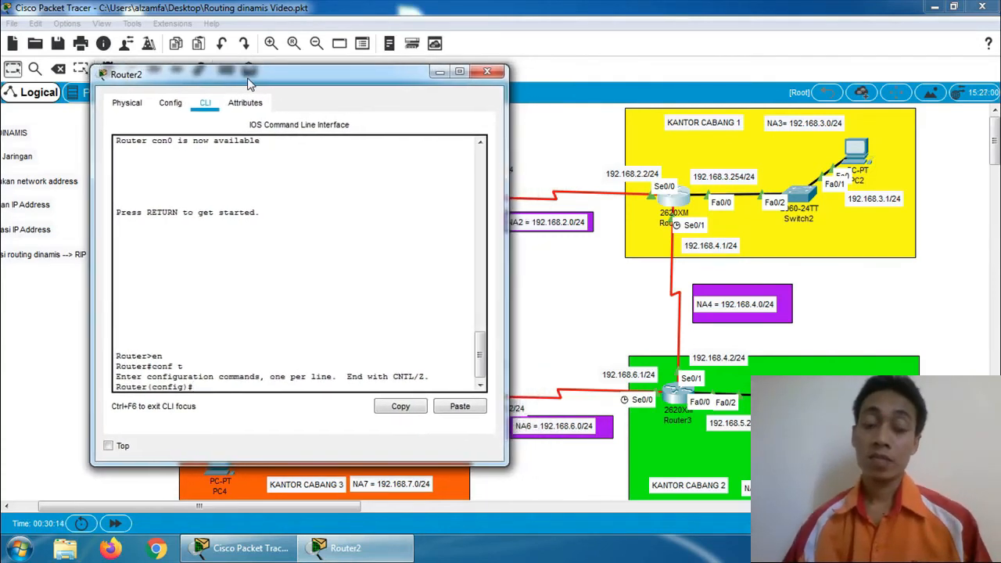
type("uter")
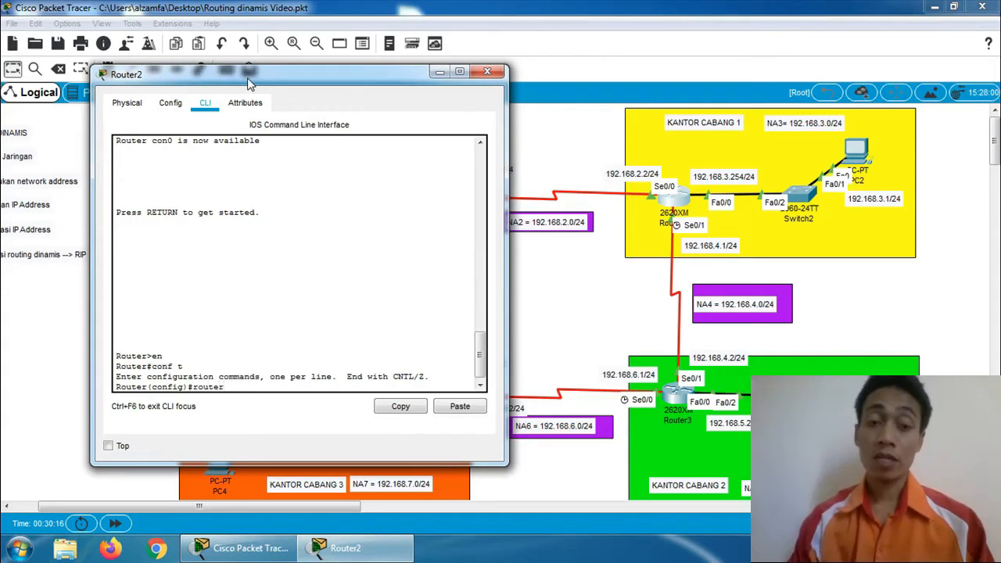
type(" rip")
key("Return")
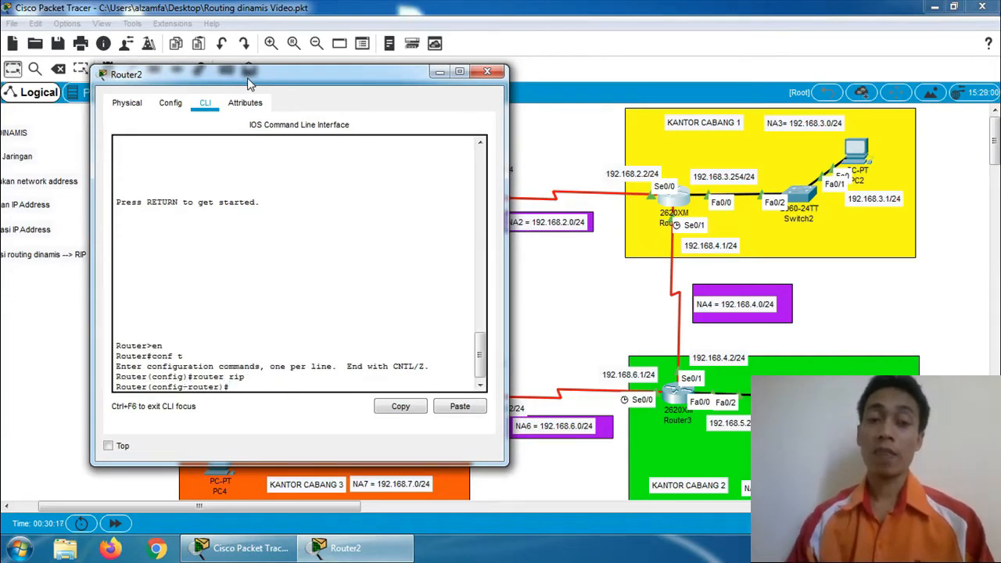
Add network 192.168.2.0, the link to KANTOR PUSAT, to Router2's RIP configuration.
type("network")
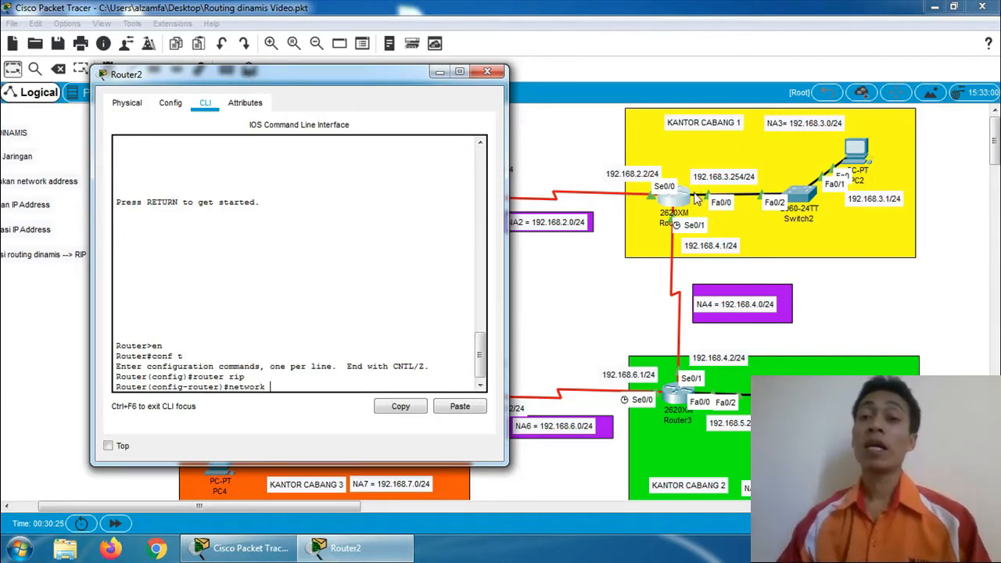
left_click(951, 197)
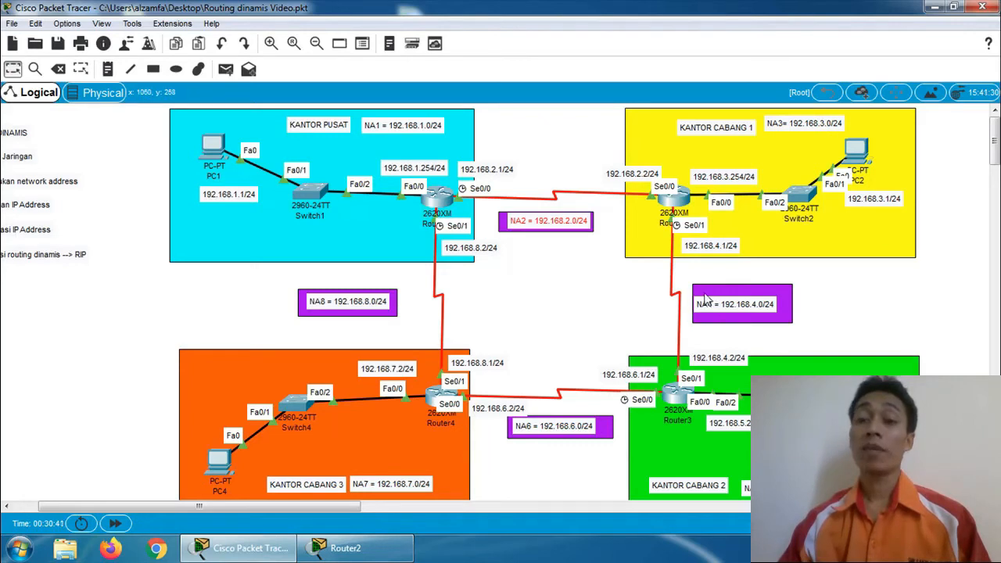
left_click(395, 548)
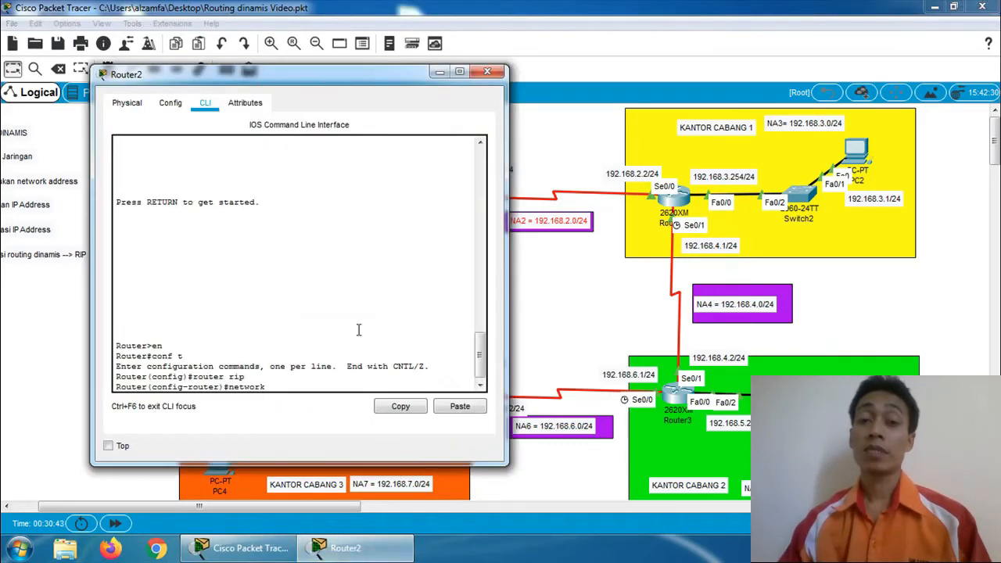
left_click_drag(372, 78, 356, 78)
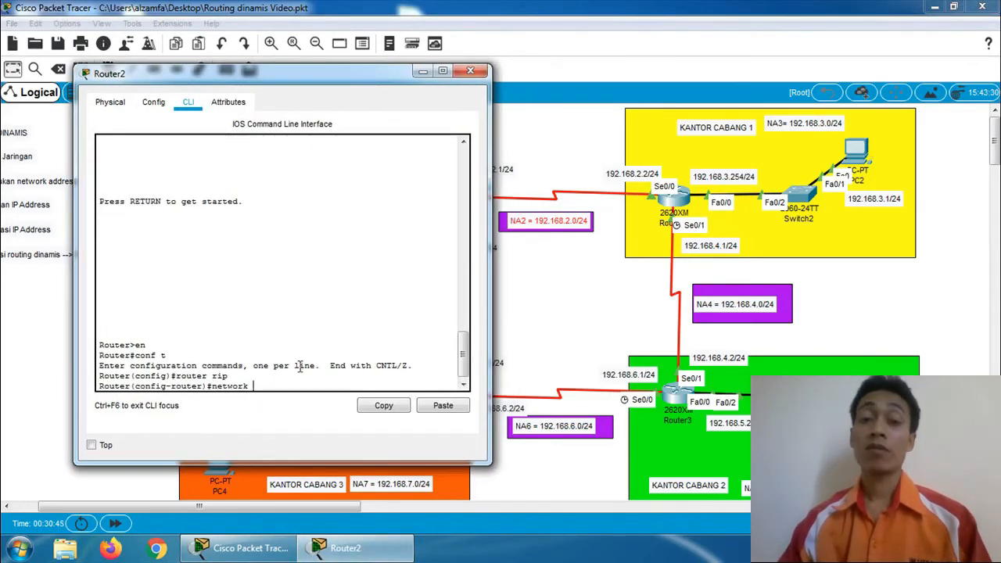
type("1")
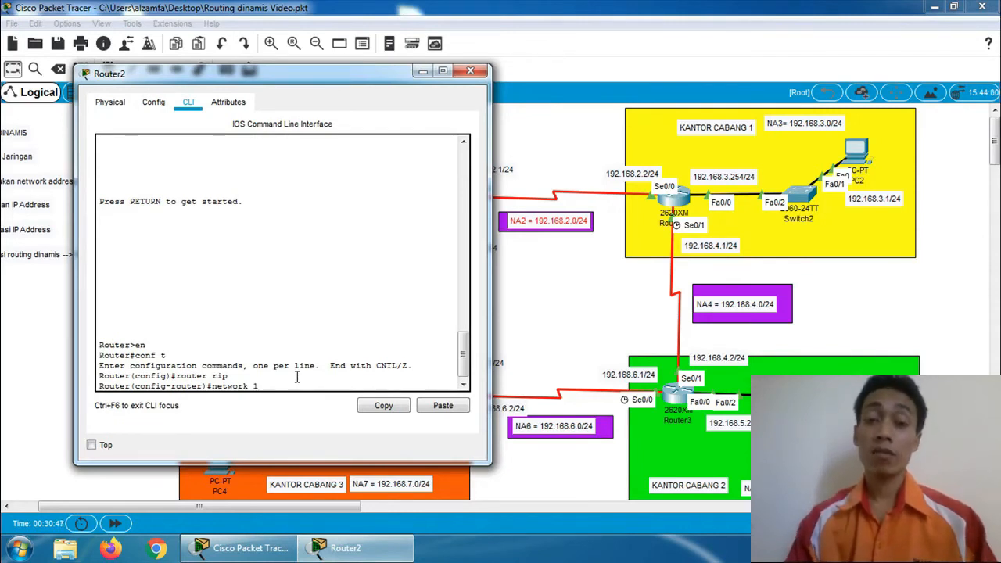
type("92.168")
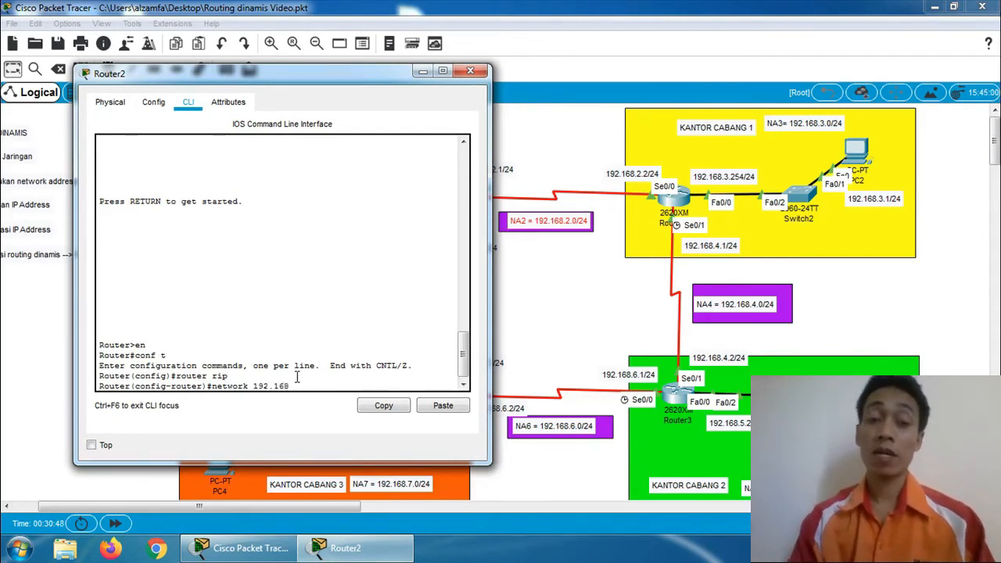
type(".2.0")
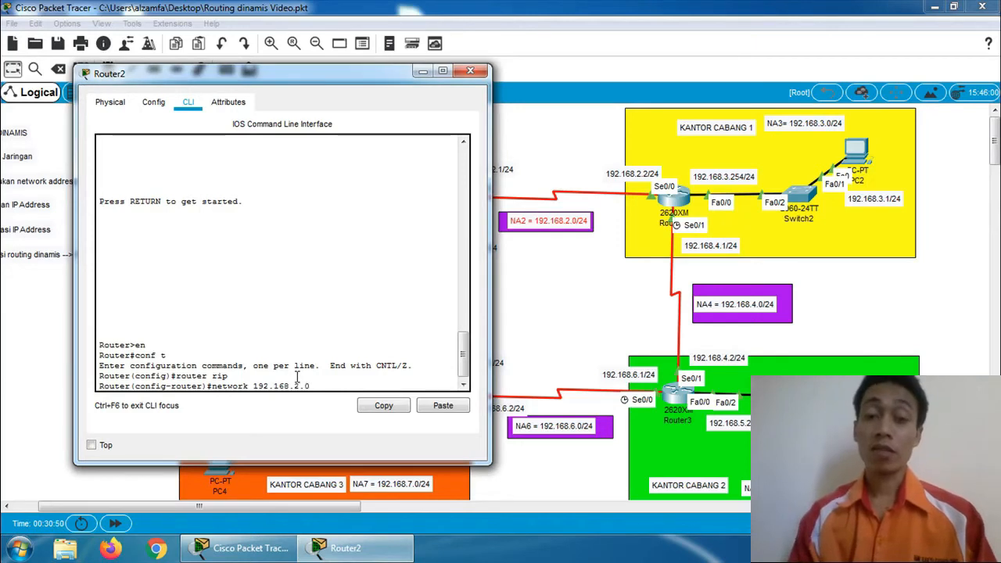
key("Return")
Add KANTOR CABANG 1's local network 192.168.3.0 to Router2's RIP configuration.
type("ne")
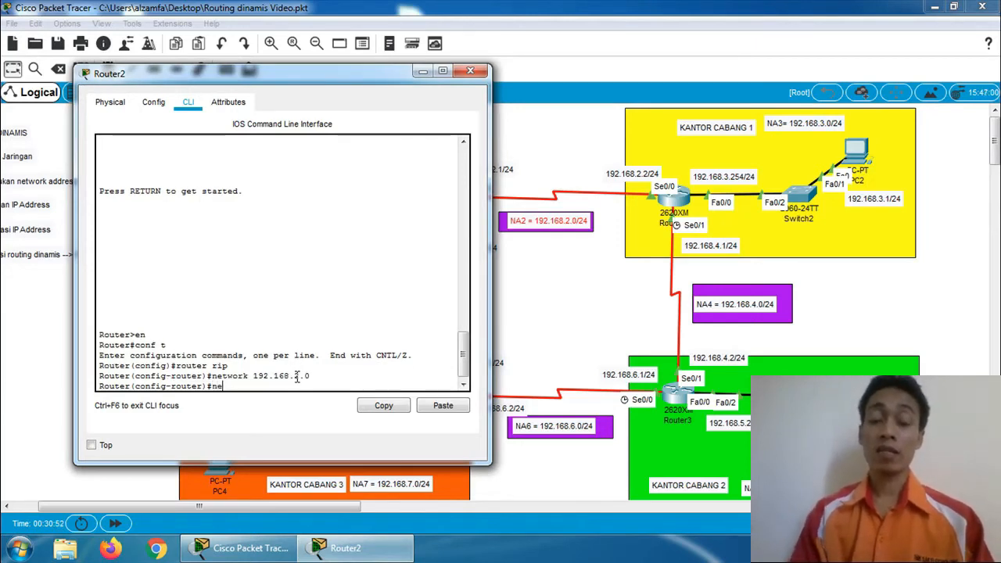
type("twork")
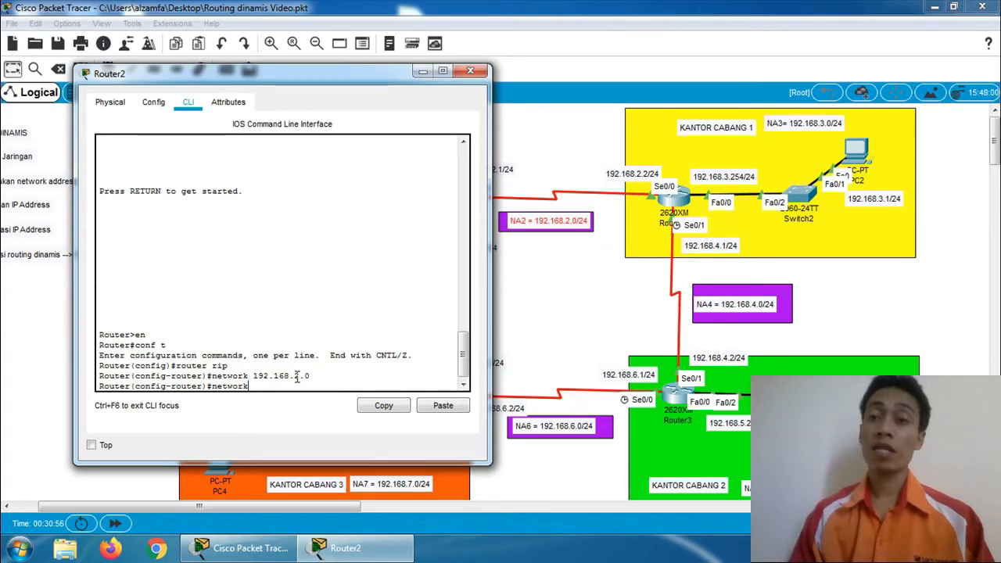
type(" 19")
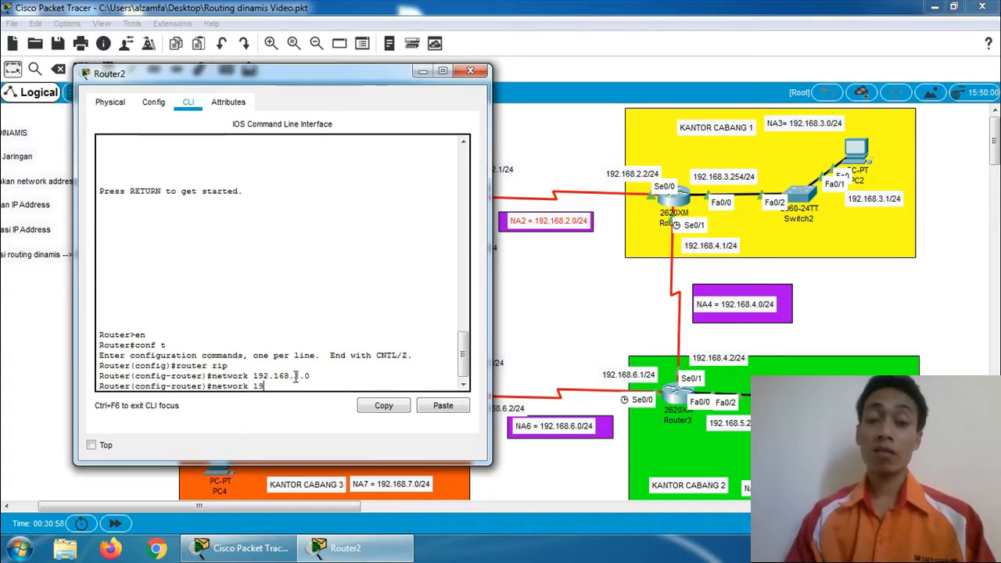
type("2.168")
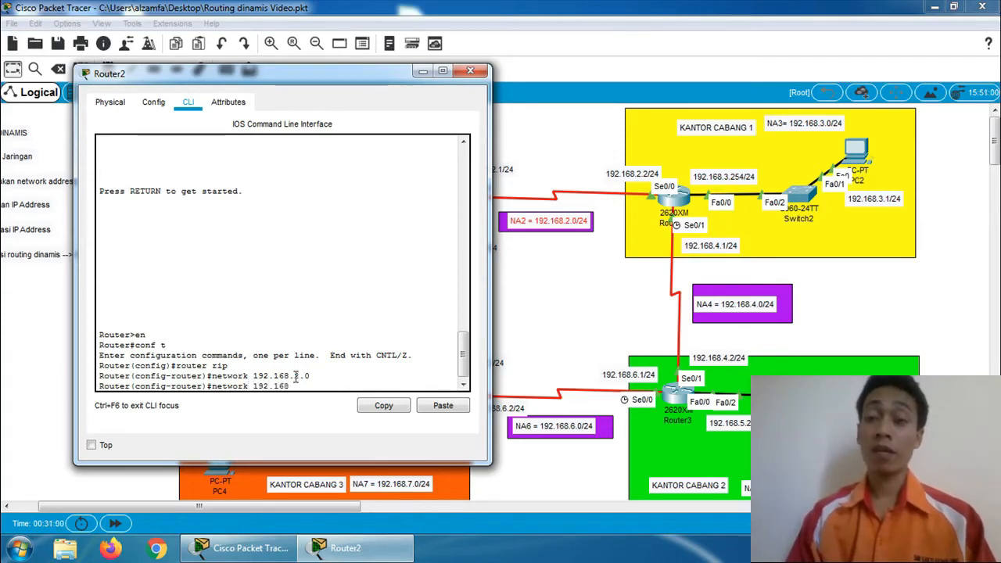
type(".3.0")
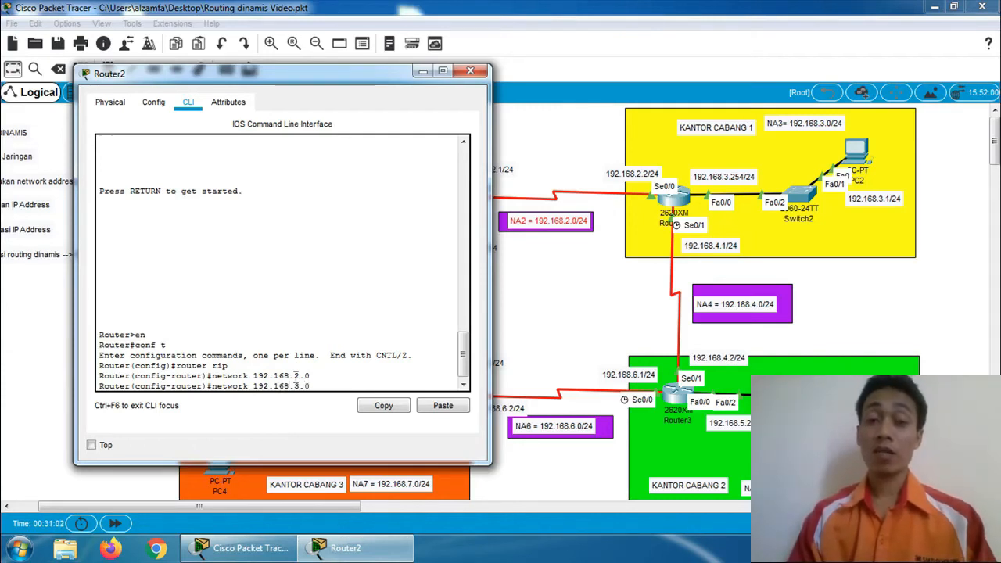
key("Return")
Add network 192.168.4.0, the link to KANTOR CABANG 2, to Router2's RIP configuration, then exit RIP mode and close Router2.
type("nfig-router)#n")
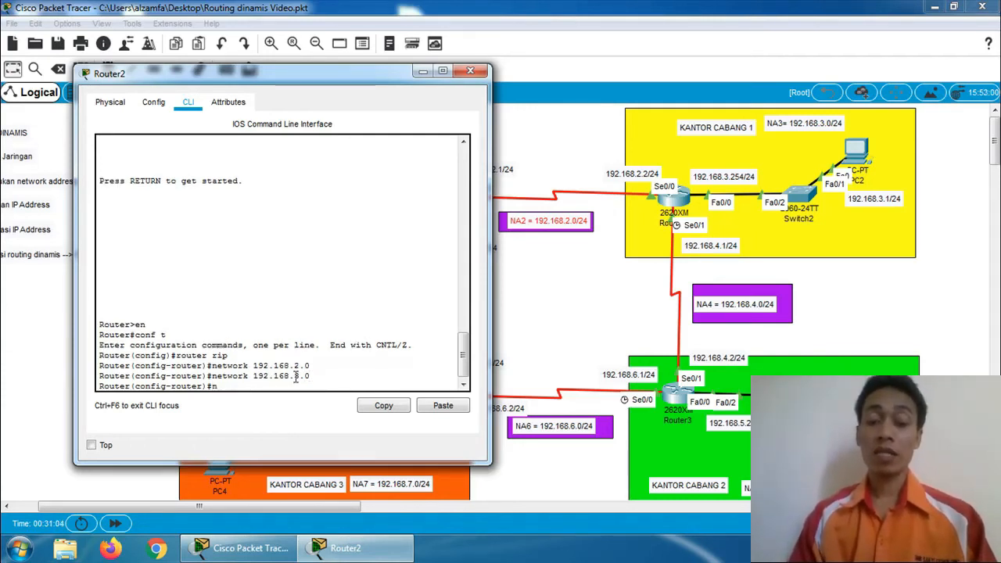
type("etwor")
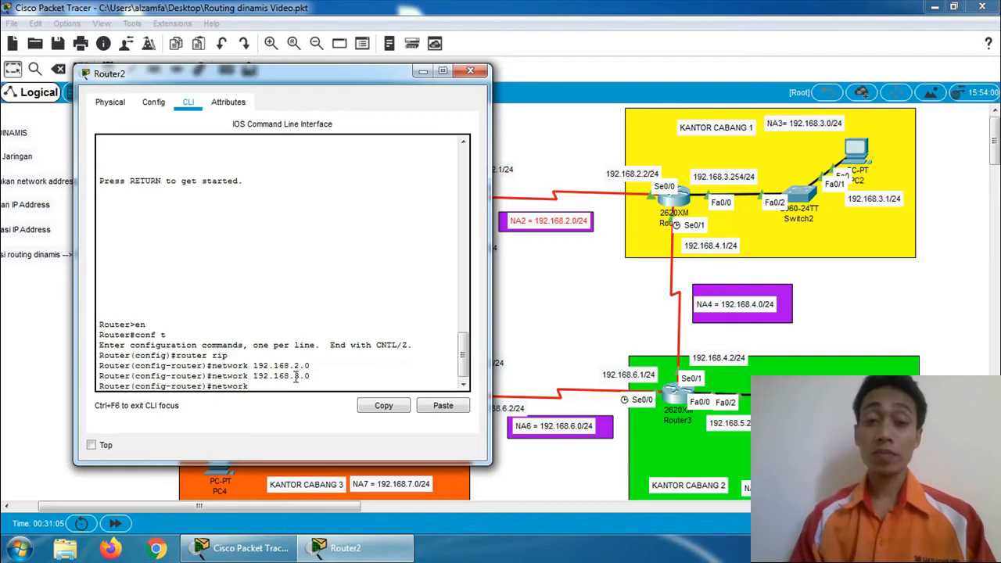
type("k ")
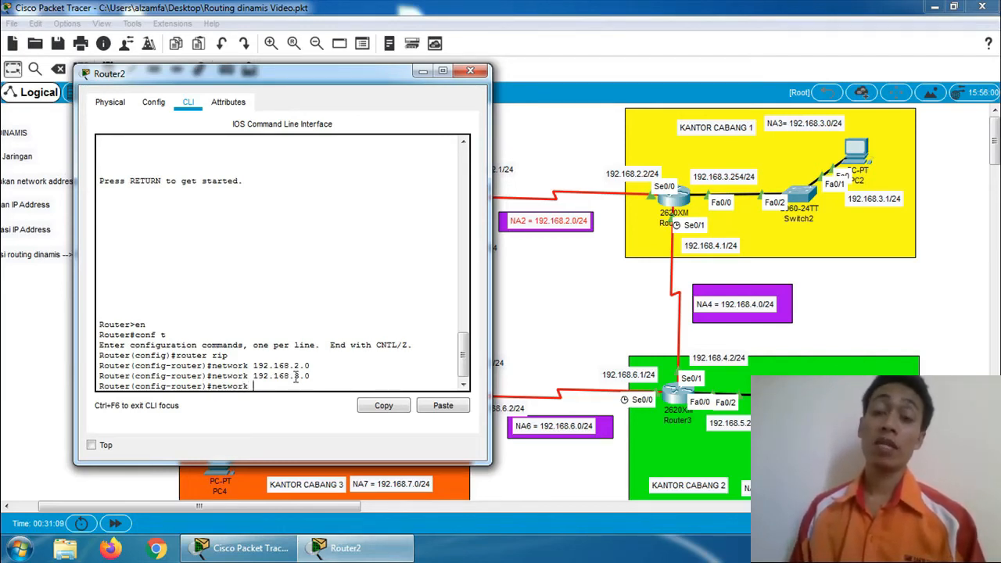
type("192.168.4.0")
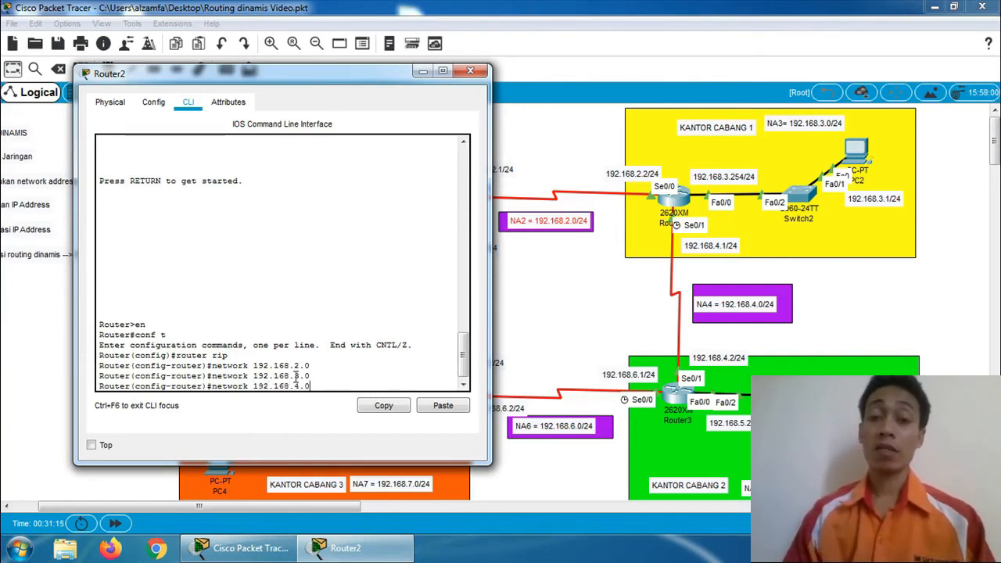
key("Return")
type("exit")
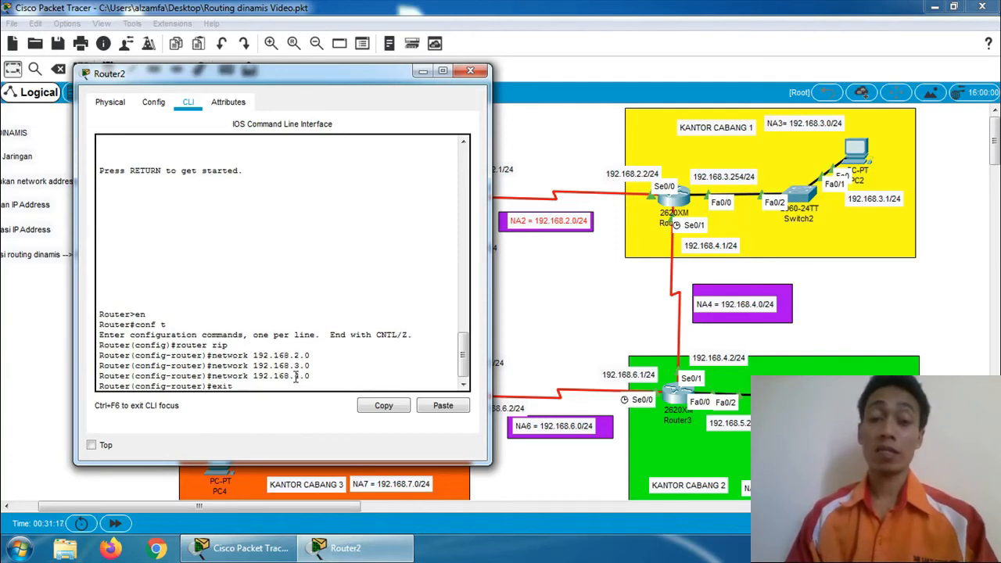
key("Return")
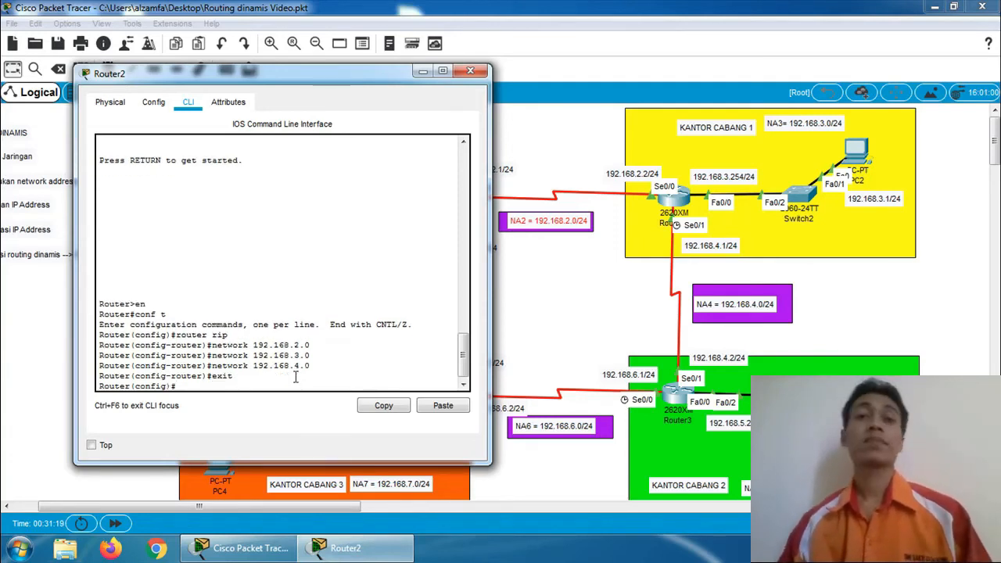
left_click(469, 71)
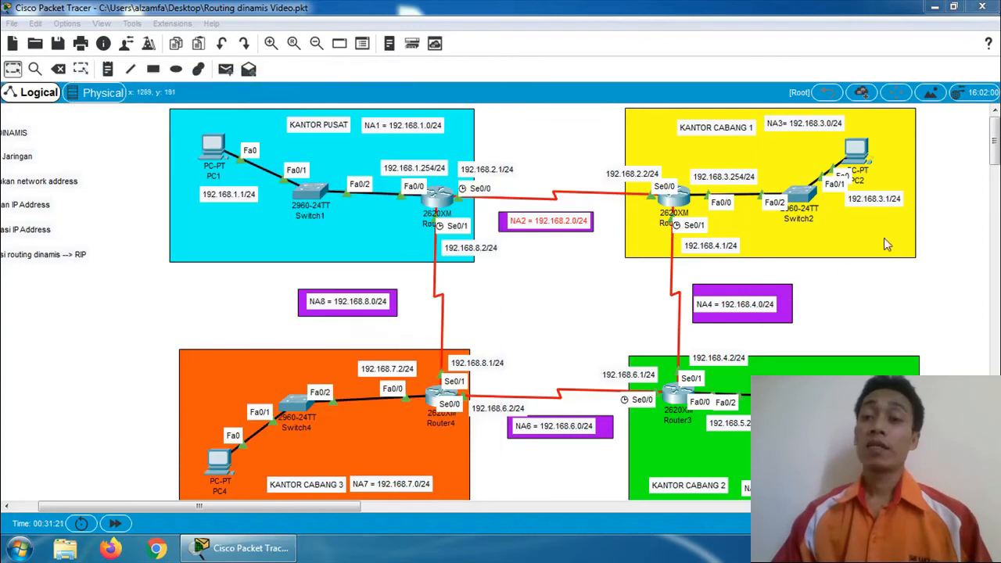
Open Router3's command line in KANTOR CABANG 2, move its window clear of the router's links, and bring up the configuration prompt.
left_click_drag(996, 131, 996, 137)
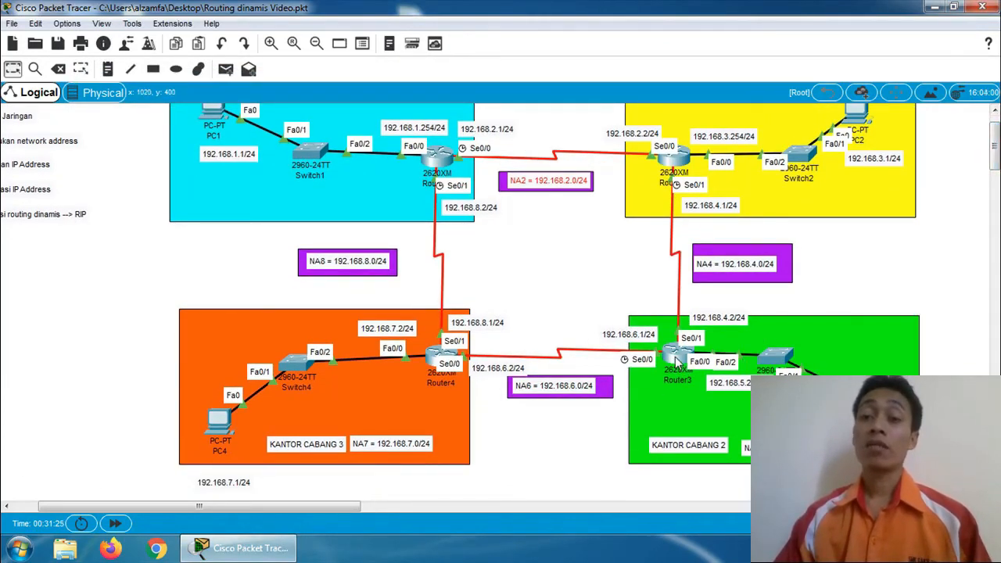
mouse_move(677, 360)
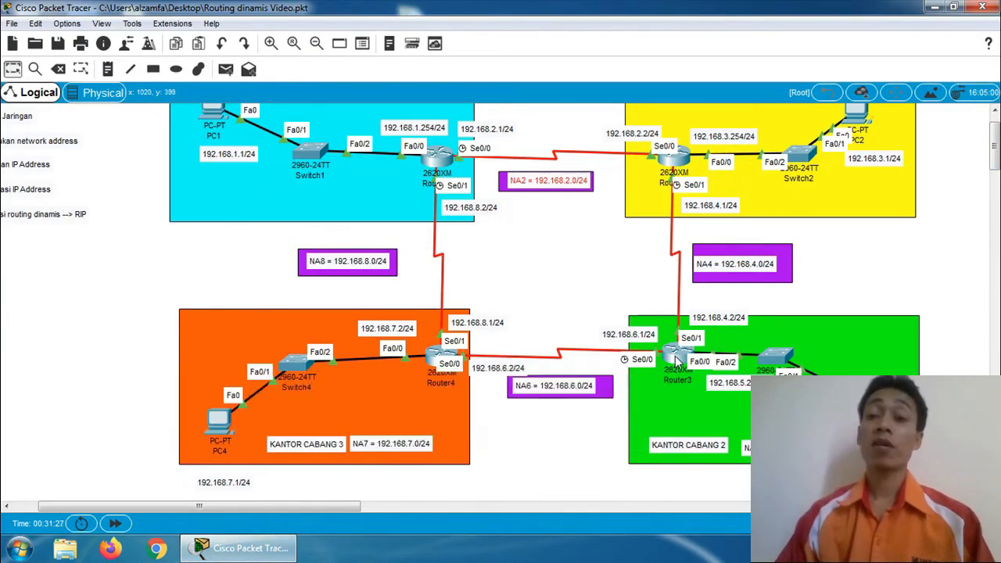
left_click(677, 360)
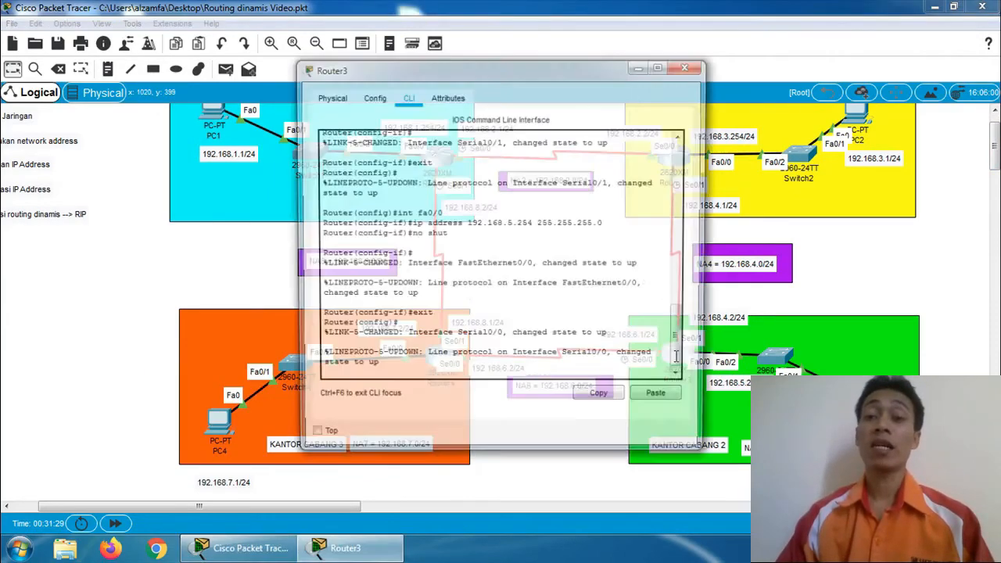
left_click_drag(422, 70, 243, 50)
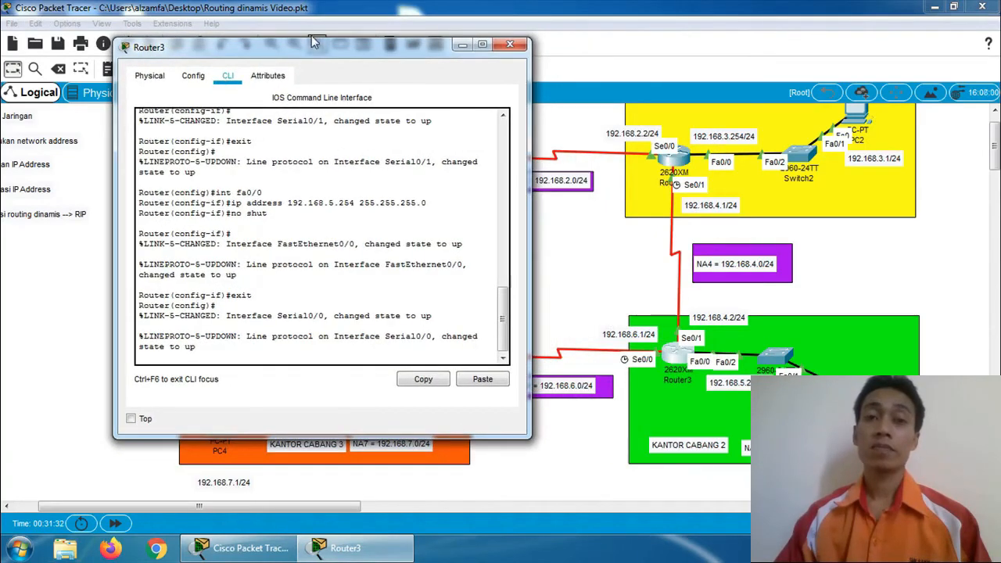
left_click_drag(311, 46, 251, 52)
left_click(253, 218)
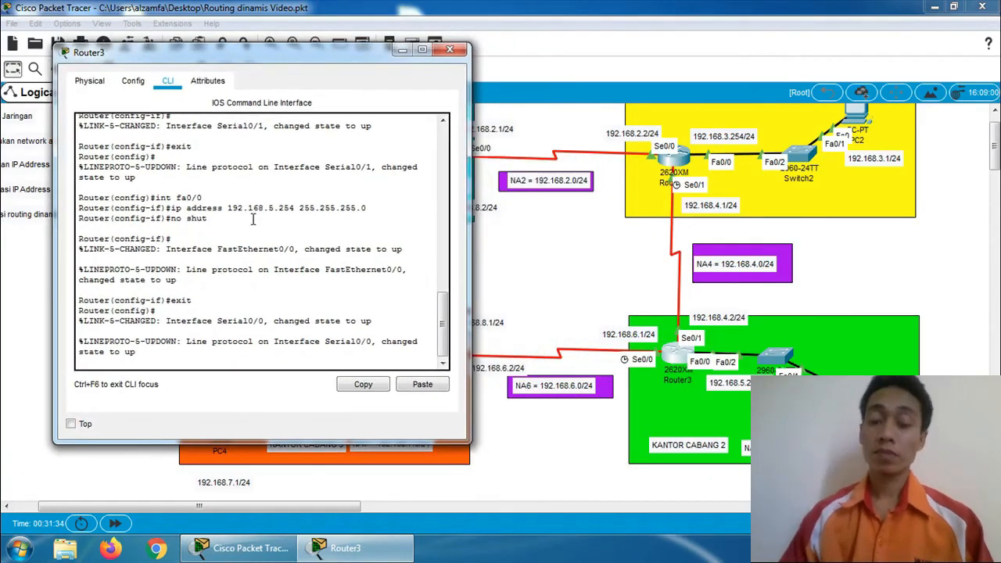
key("Return")
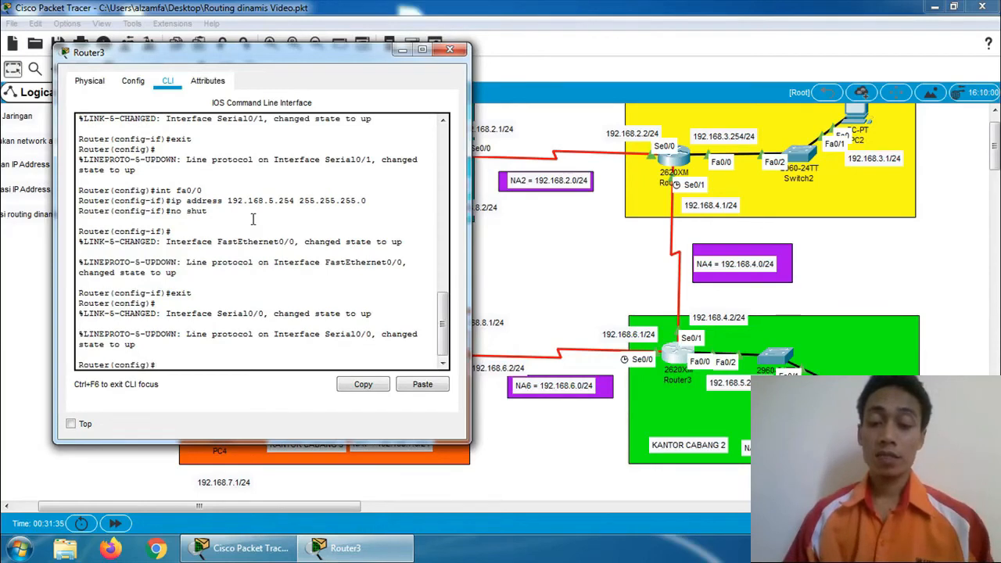
Enter RIP configuration mode on Router3 with router rip.
type("e")
key("BackSpace")
type("ro")
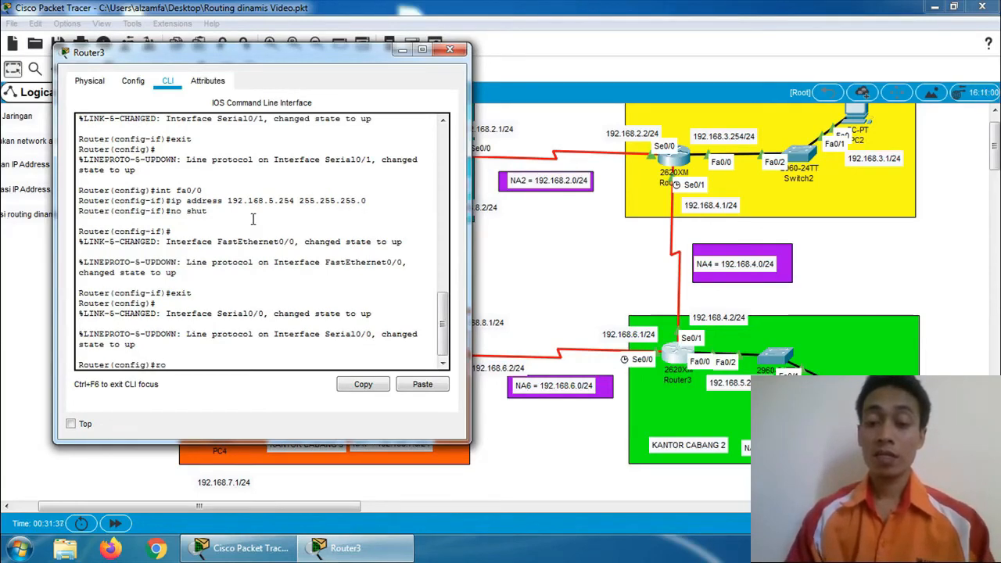
type("uter r")
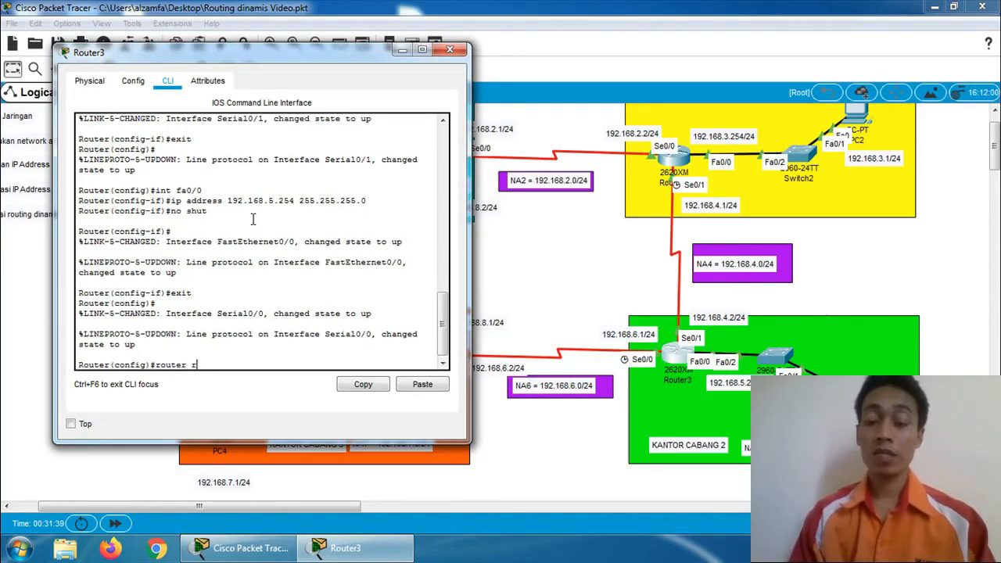
type("ip")
key("Return")
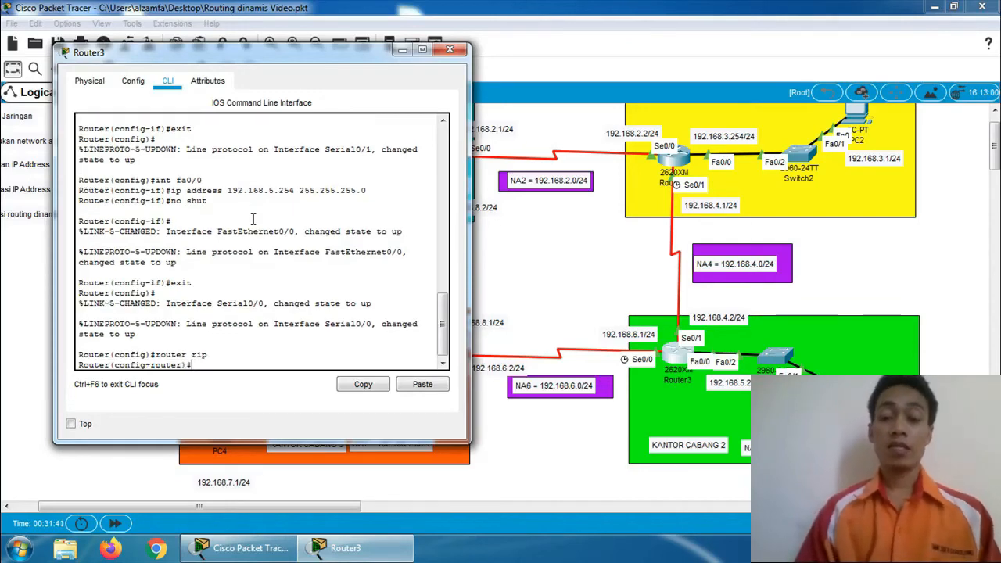
Add network 192.168.4.0, the link to KANTOR CABANG 1, to Router3's RIP configuration.
type("network")
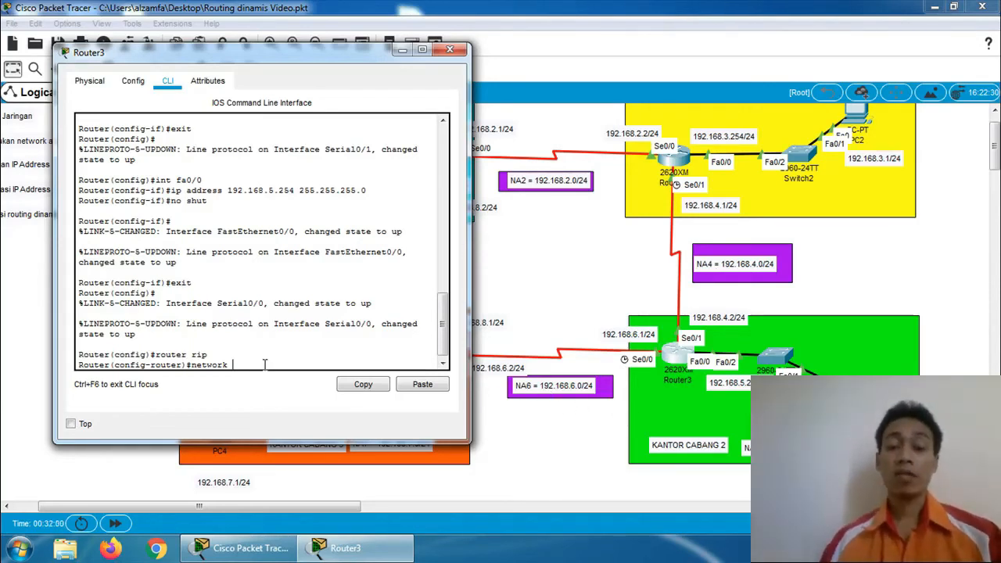
type("192.16")
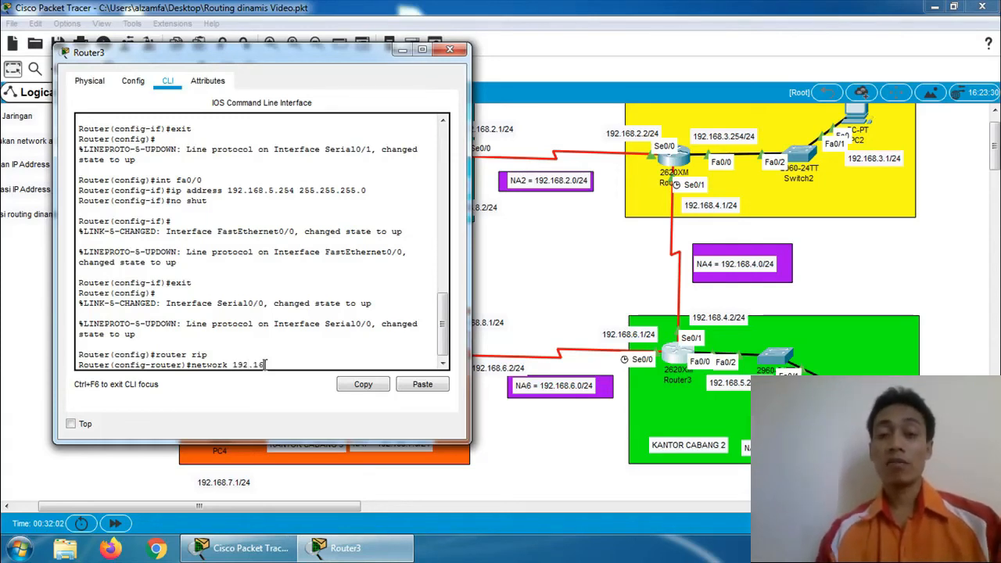
type("8.4.")
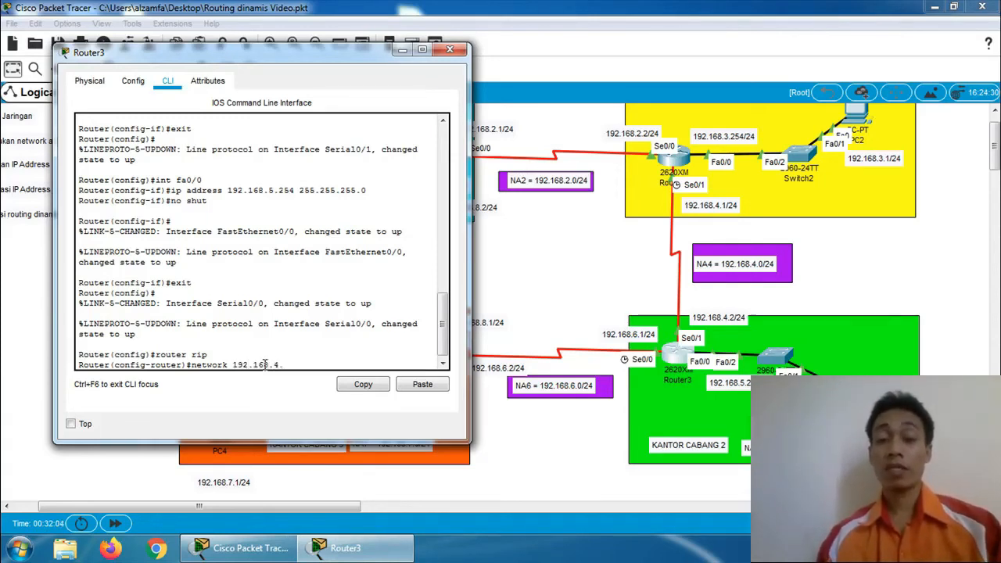
type("0")
key("Return")
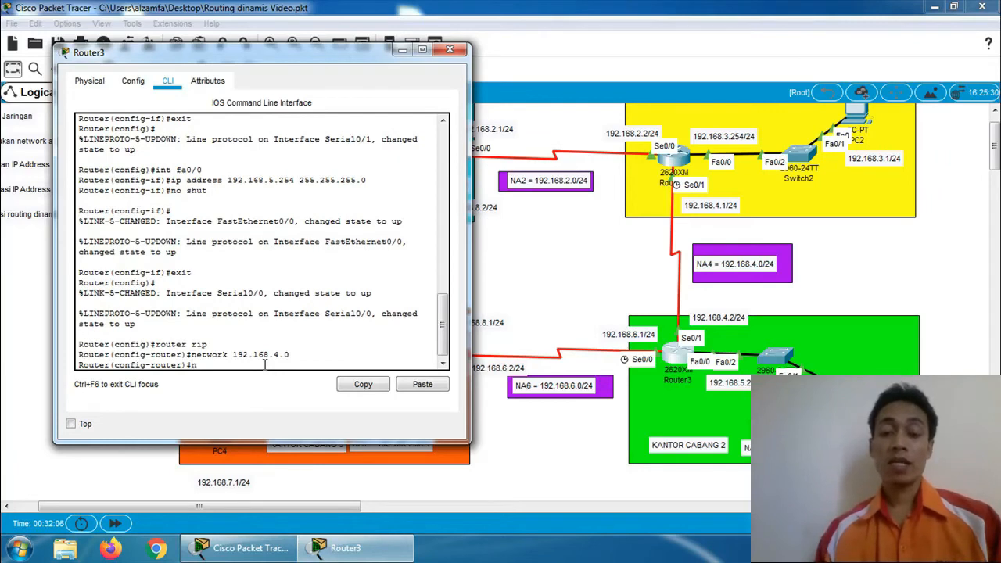
Add KANTOR CABANG 2's local network 192.168.5.0 to Router3's RIP configuration.
type("netw")
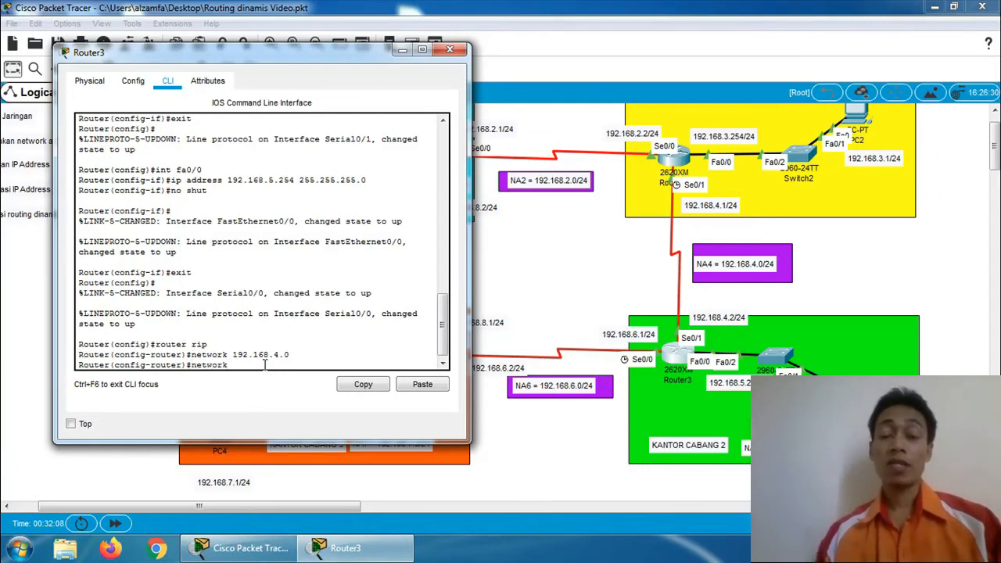
type("ork ")
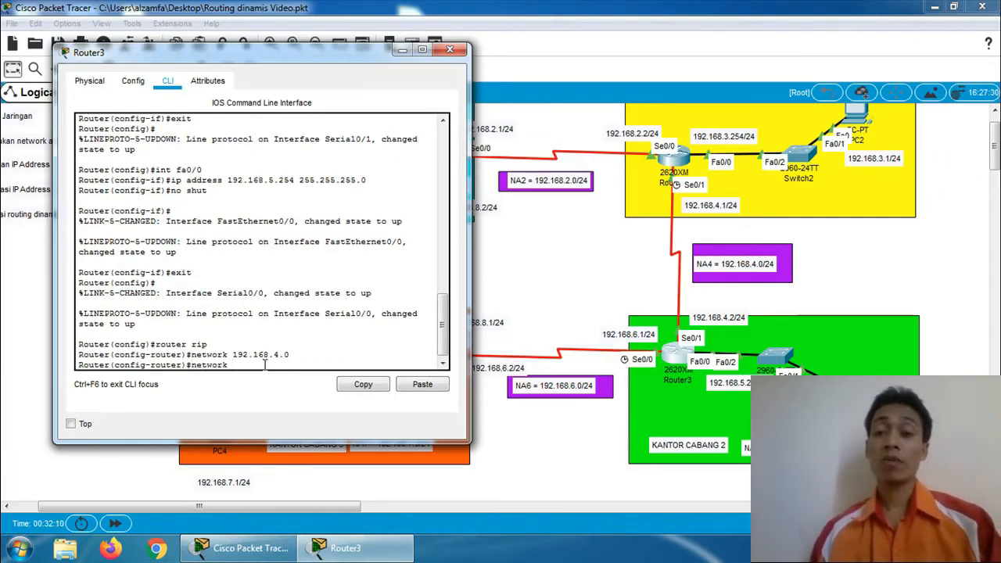
type("192.")
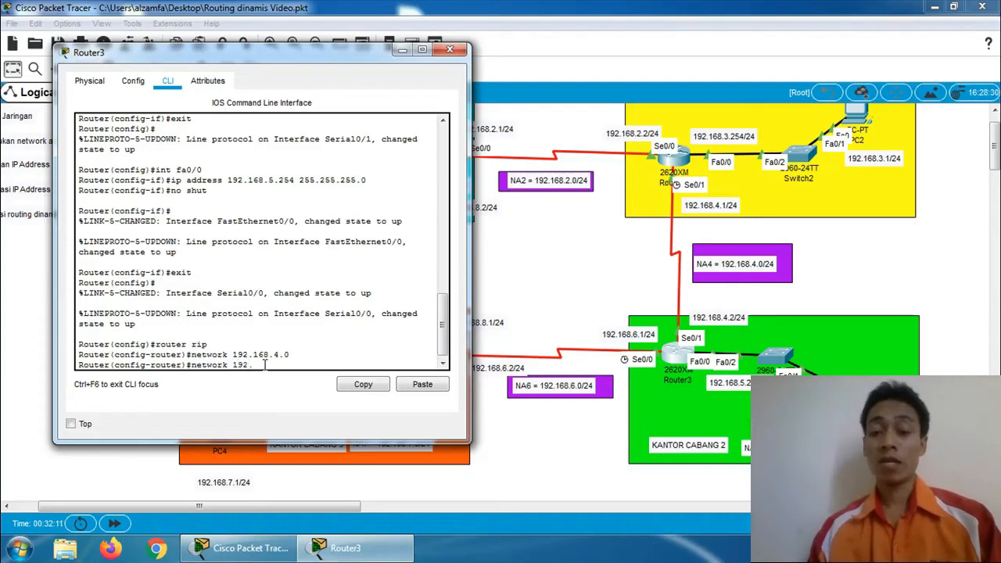
type("16")
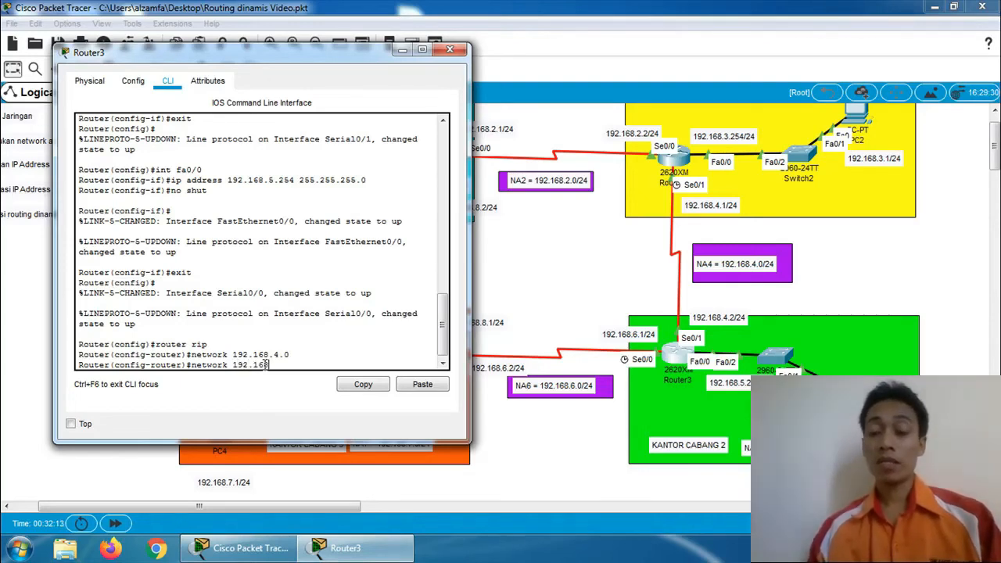
type("8.5.0")
key("Return")
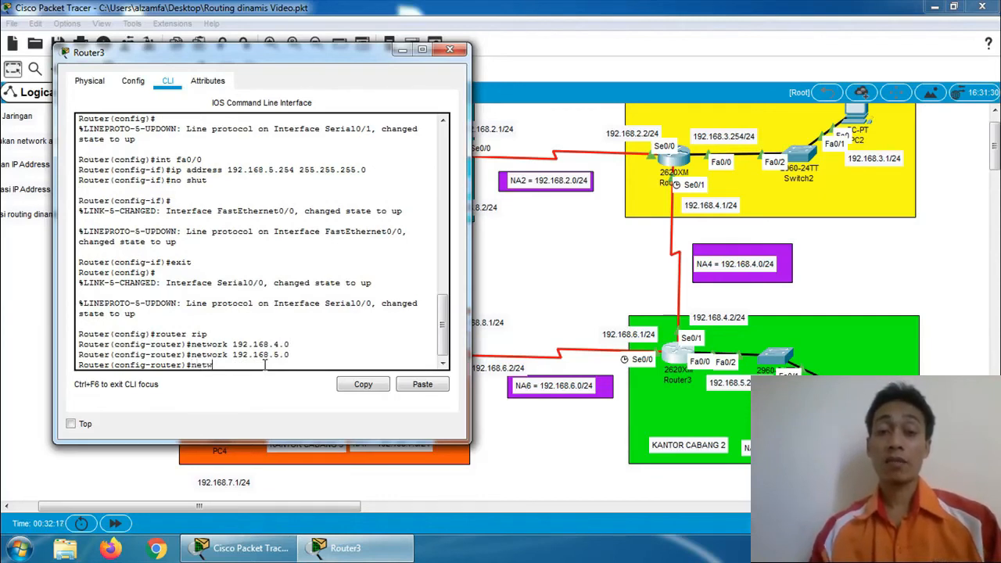
Add network 192.168.6.0, the link to KANTOR CABANG 3, to Router3's RIP configuration, exit RIP mode and close Router3.
type("network")
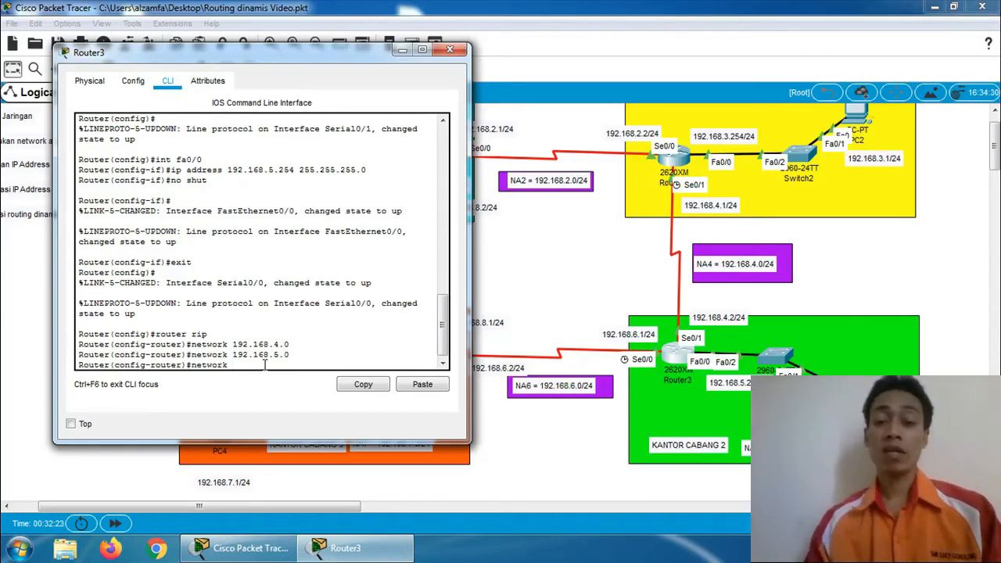
type(" 192.1")
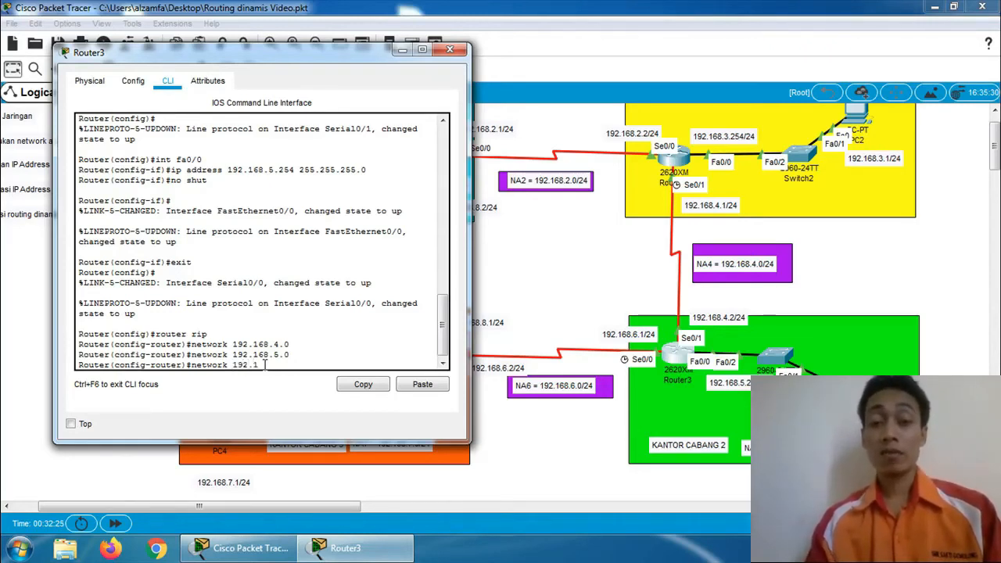
type("68.6")
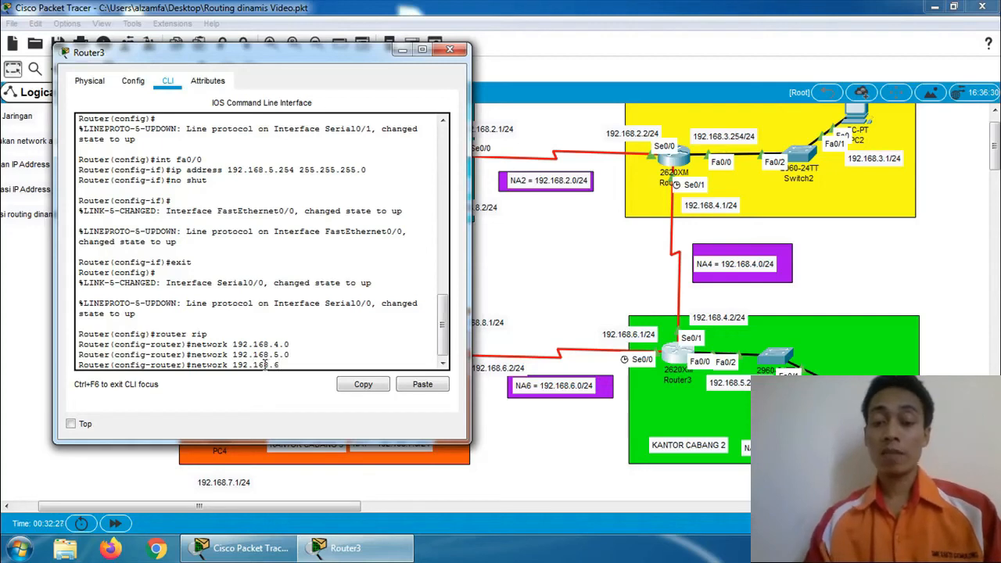
type(".0")
key("Return")
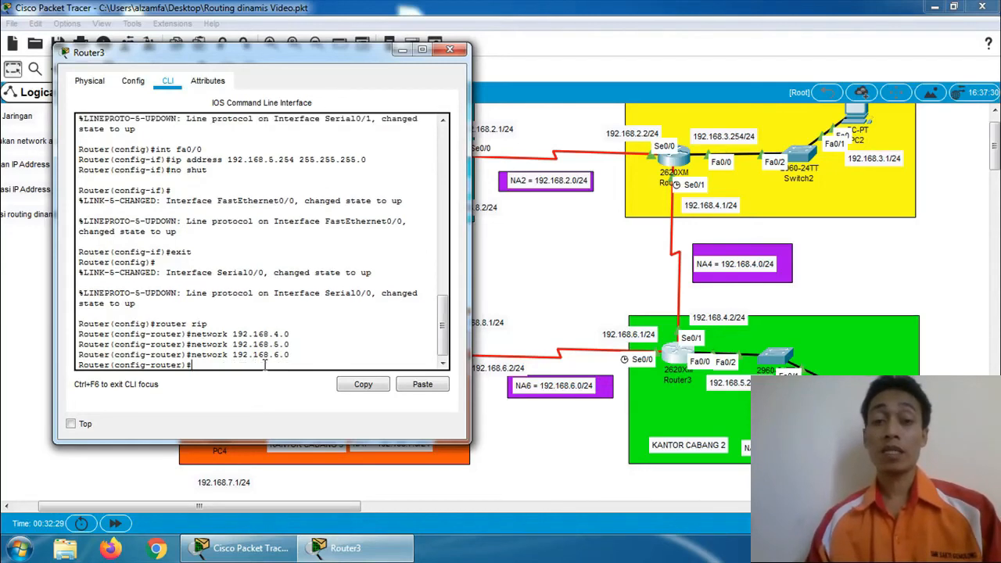
type("exit")
key("Return")
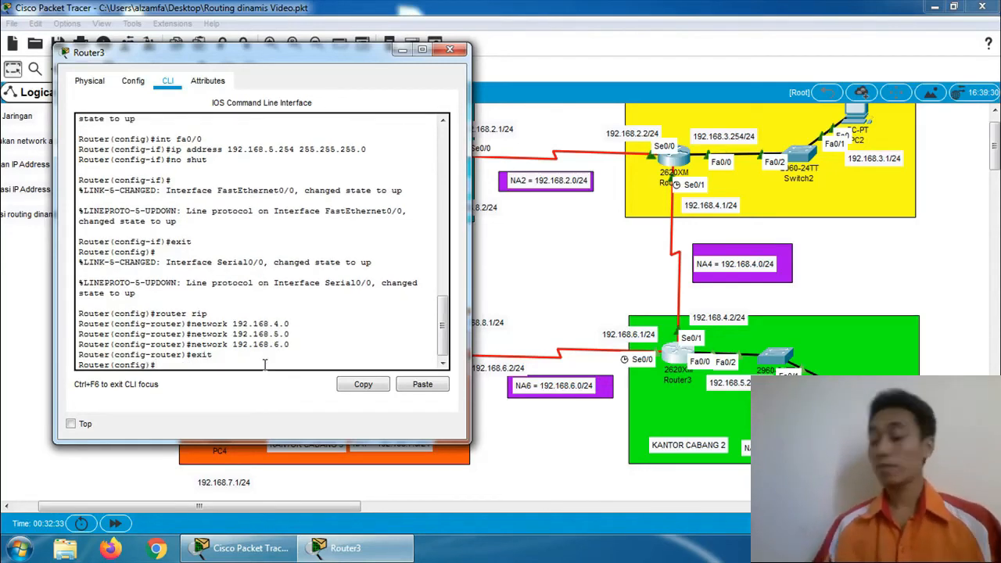
left_click(449, 49)
Open Router4's command line in KANTOR CABANG 3, move its window clear of the router's links, and enter RIP mode with router rip.
left_click_drag(258, 505, 303, 506)
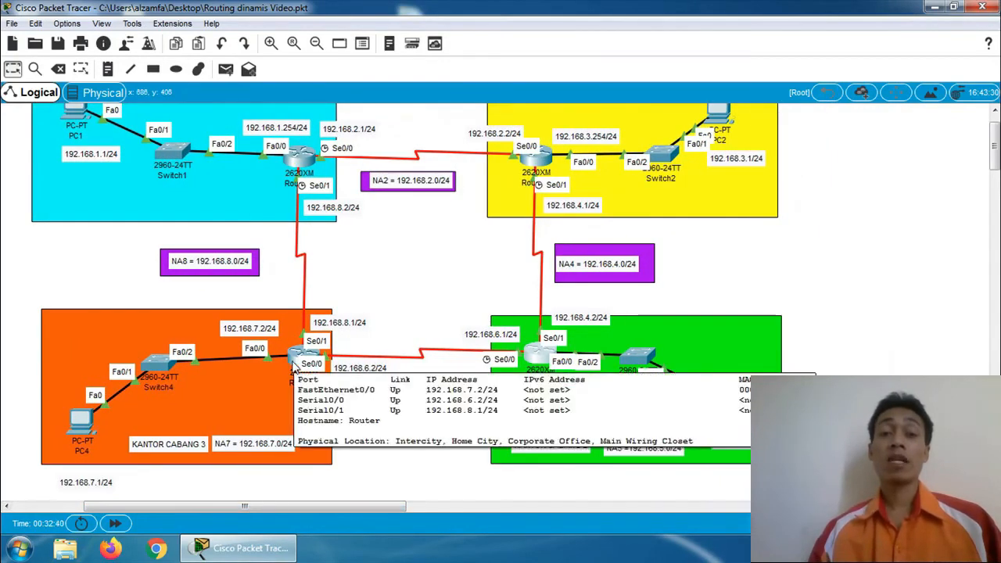
left_click(295, 366)
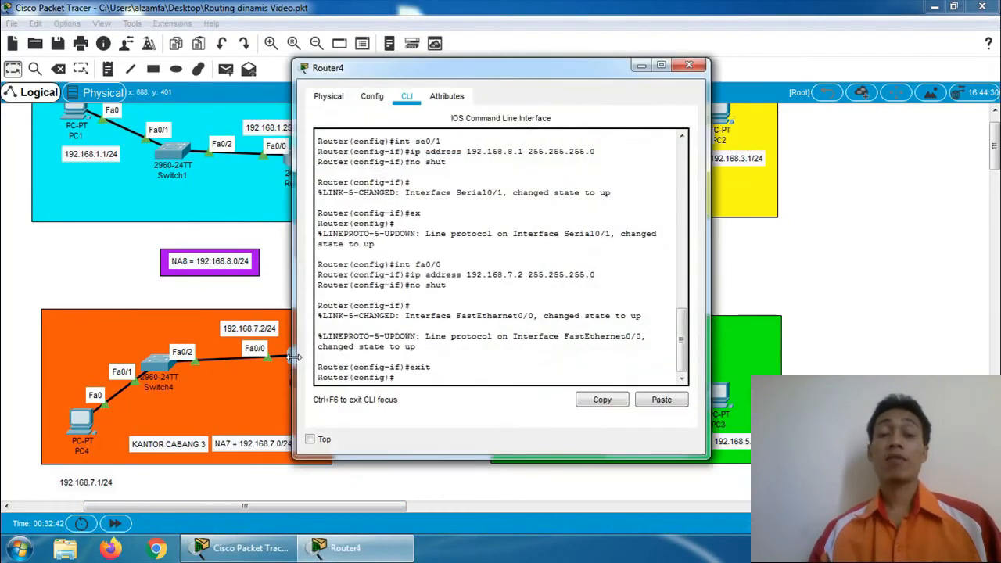
left_click_drag(414, 74, 706, 67)
left_click(706, 233)
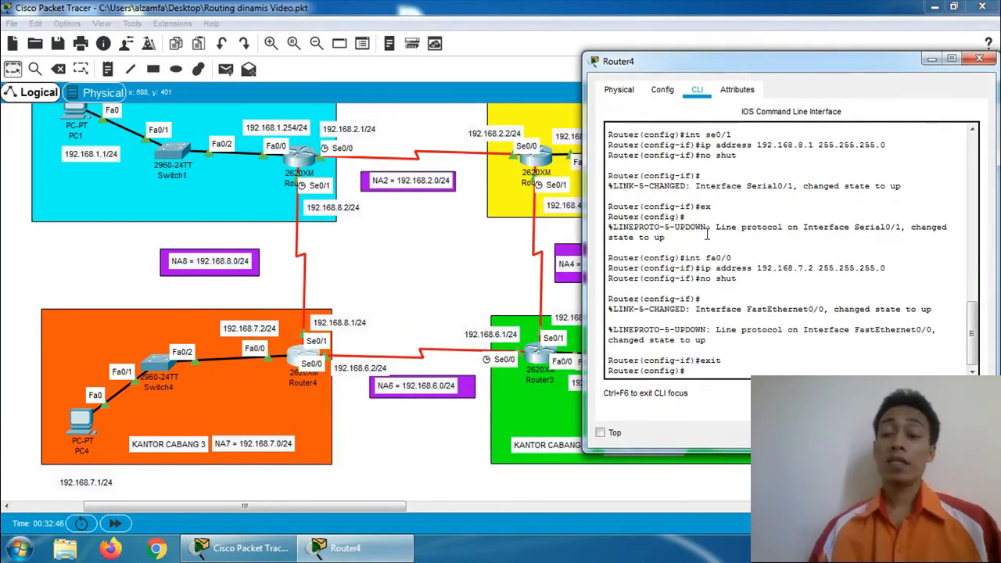
type("rout")
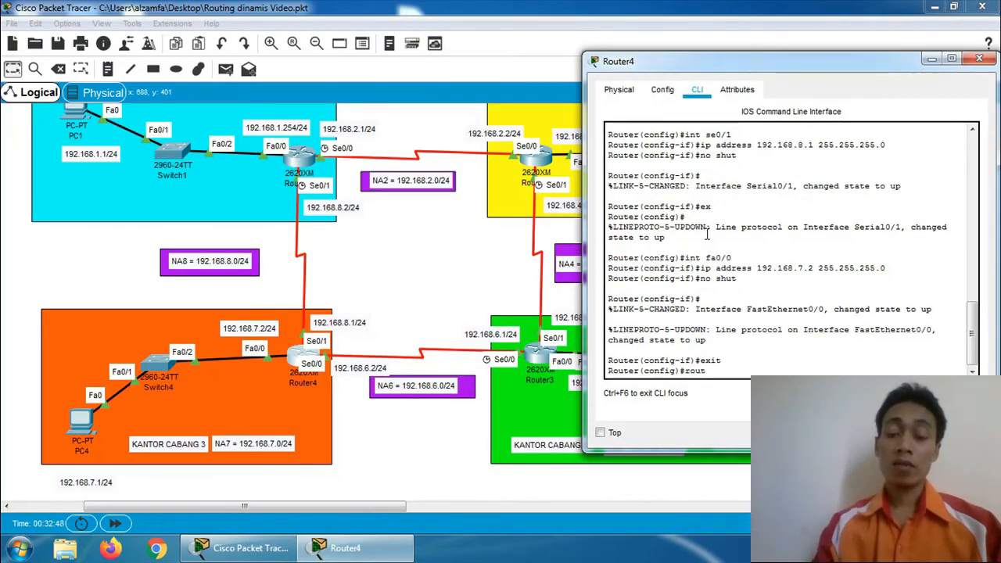
type("er rip")
key("Return")
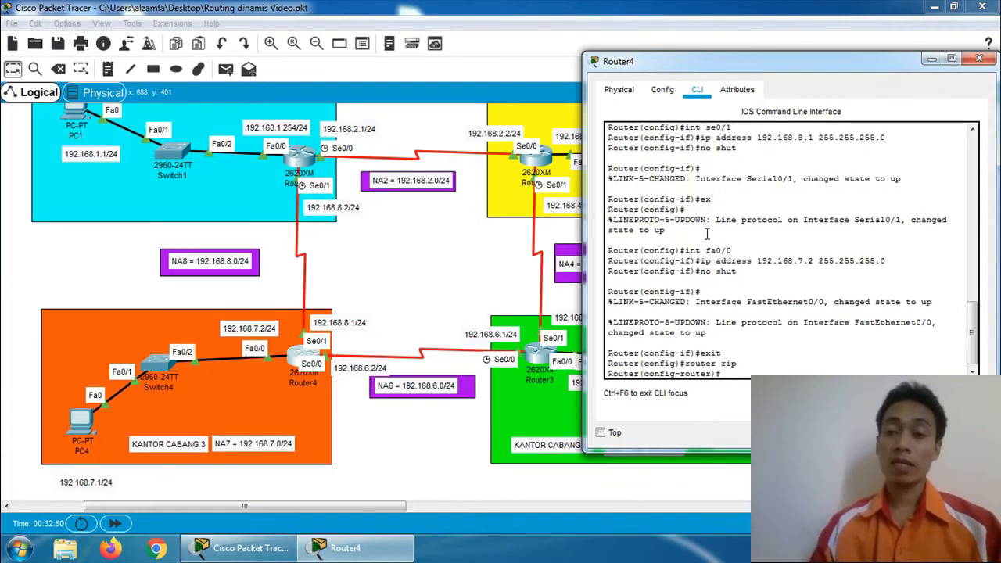
Add network 192.168.6.0, the link to KANTOR CABANG 2, to Router4's RIP configuration.
type("network 192.16")
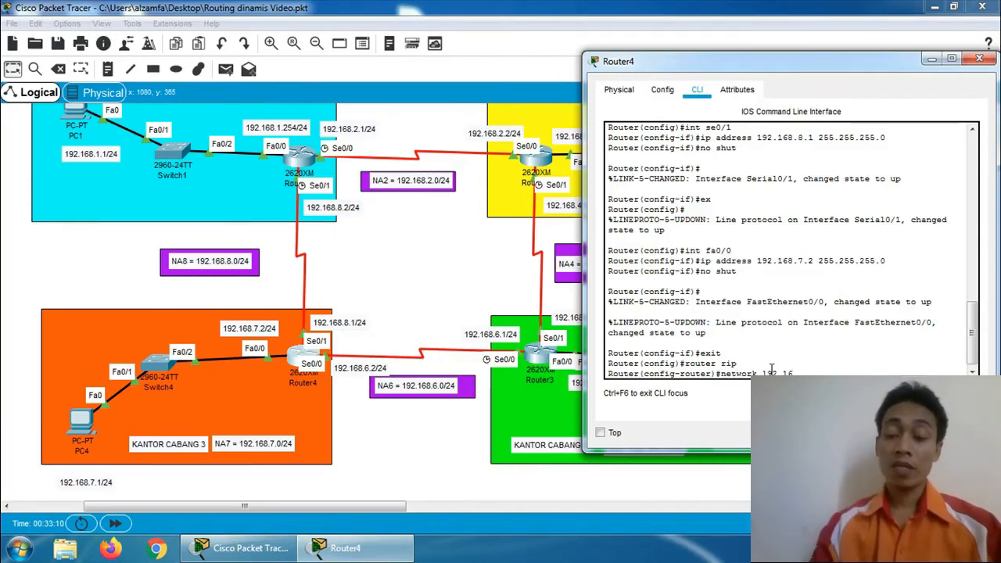
type("8")
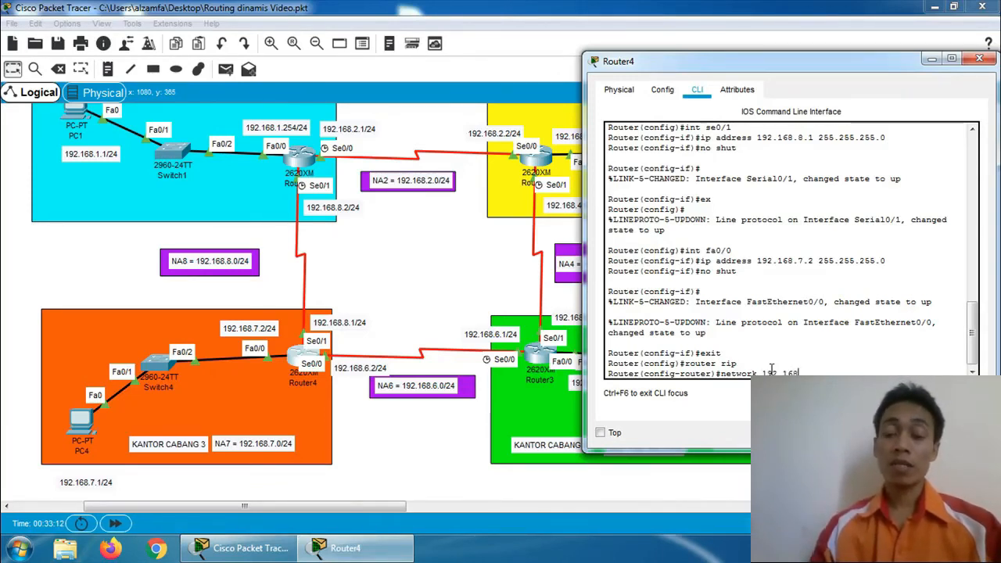
type(".6.0")
key("Return")
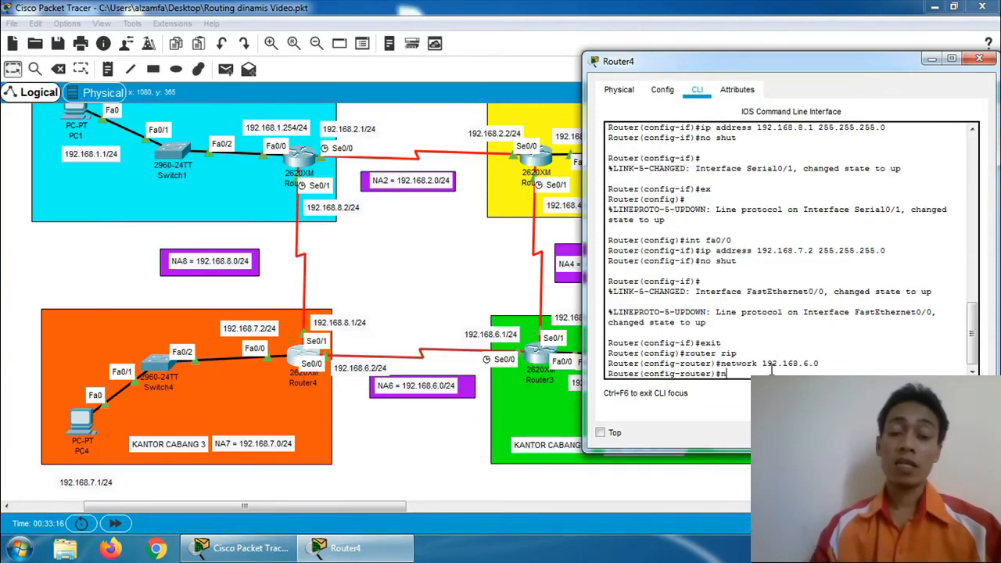
Add KANTOR CABANG 3's local network 192.168.7.0 to Router4's RIP configuration.
type("network")
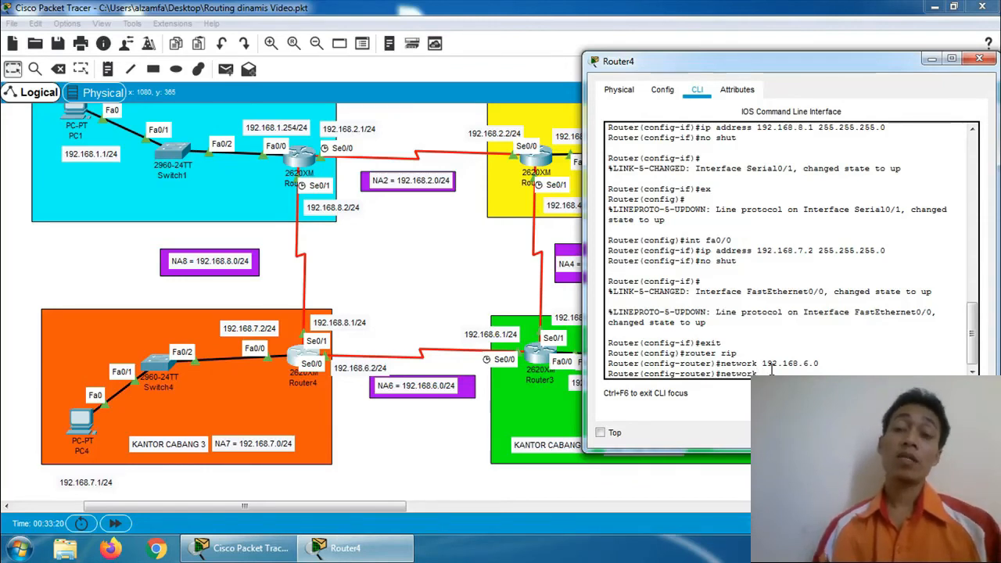
type(" 192.168.7.0")
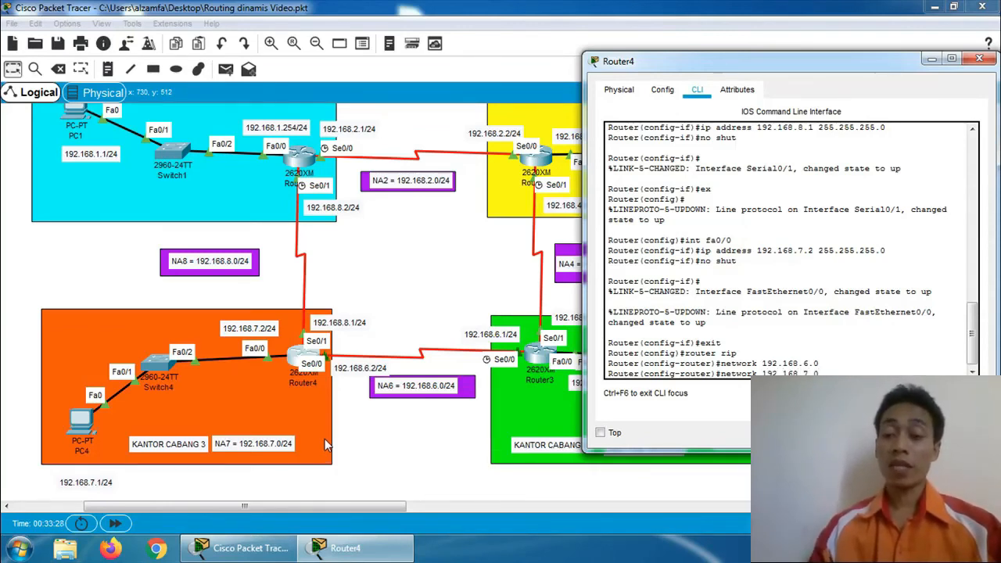
key("Return")
Add network 192.168.8.0, the link to Router1, to Router4's RIP configuration, exit RIP mode and close Router4.
type("network")
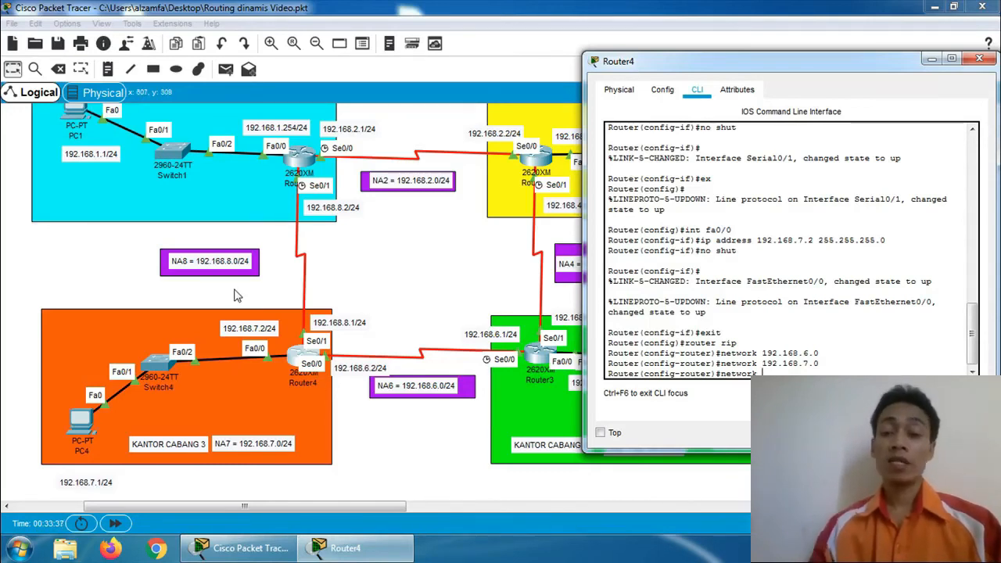
type(".168.8.0")
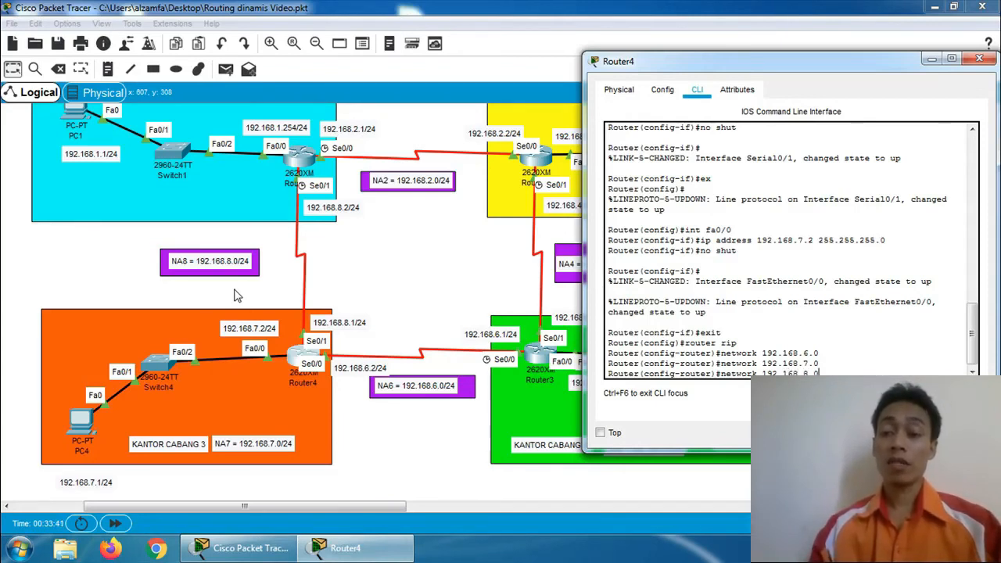
key("Return")
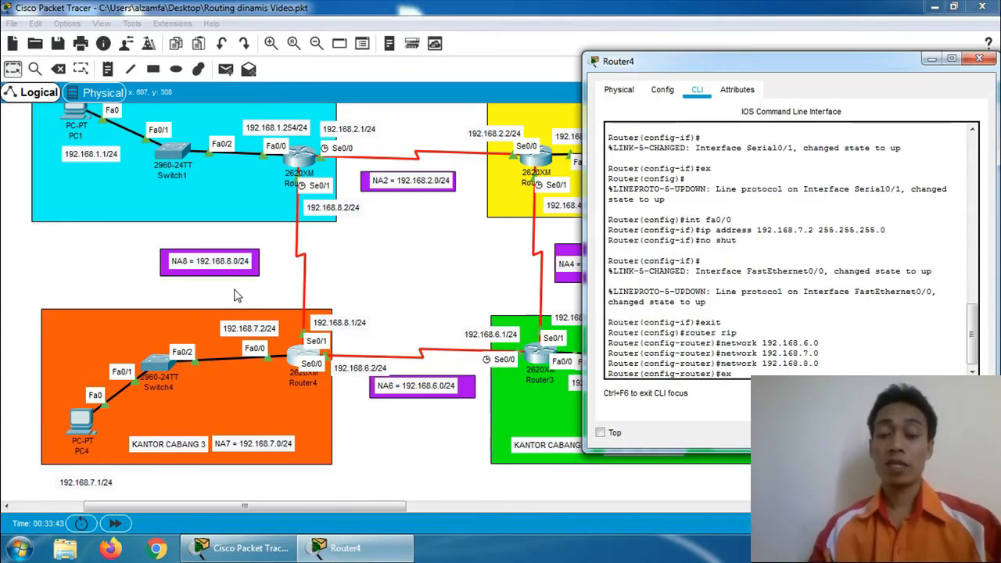
type("exit")
key("Return")
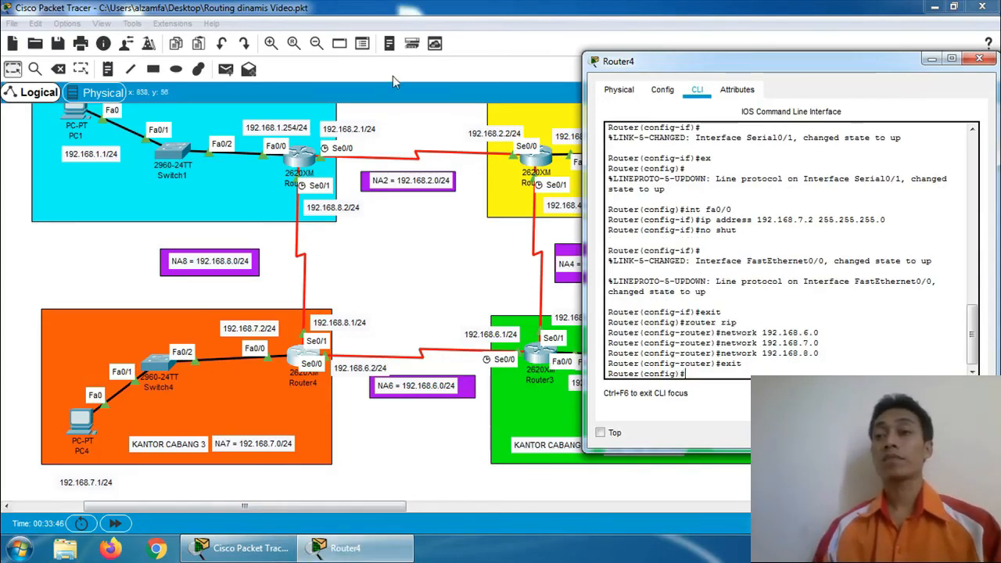
left_click(978, 58)
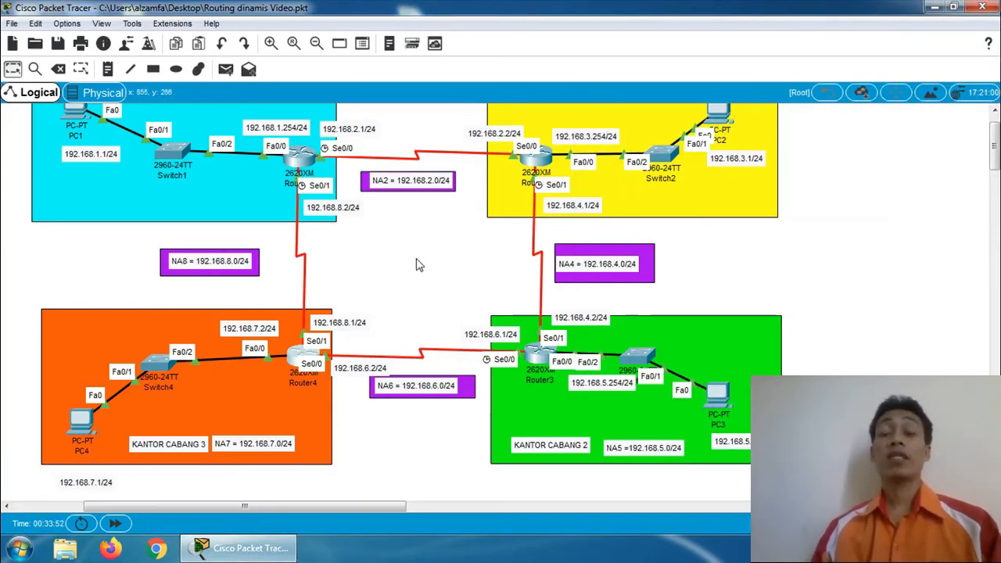
Open Router1's command line, move its window clear of the router, and exit configuration mode and the console session.
left_click(309, 164)
left_click_drag(418, 78, 627, 39)
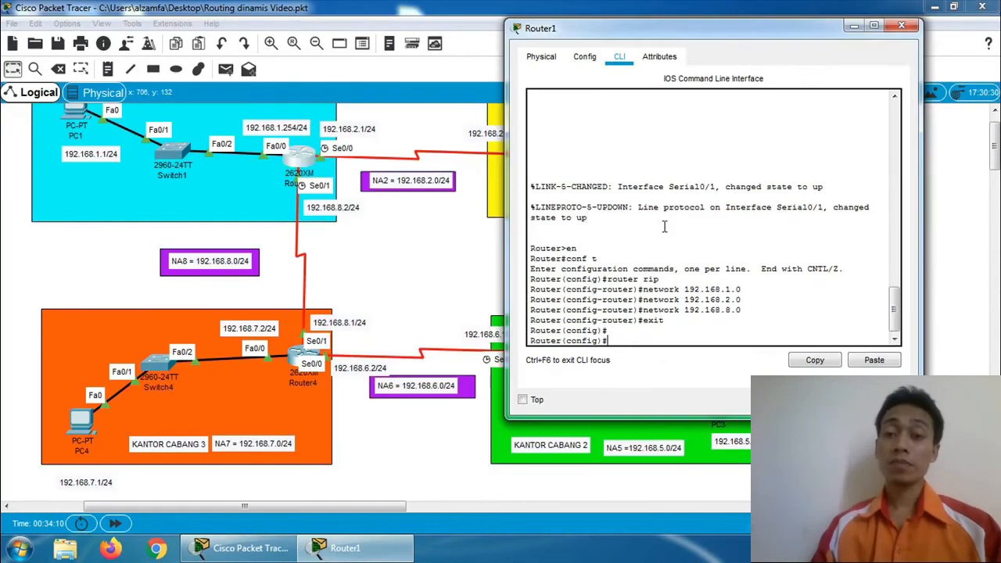
type("exit")
key("Return")
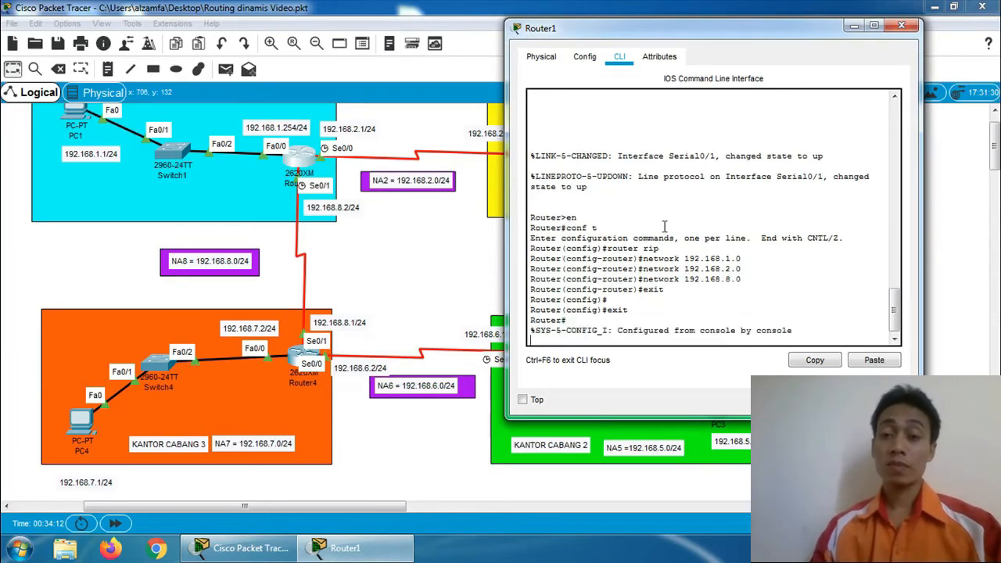
key("Return")
type("e")
type("xit")
key("Return")
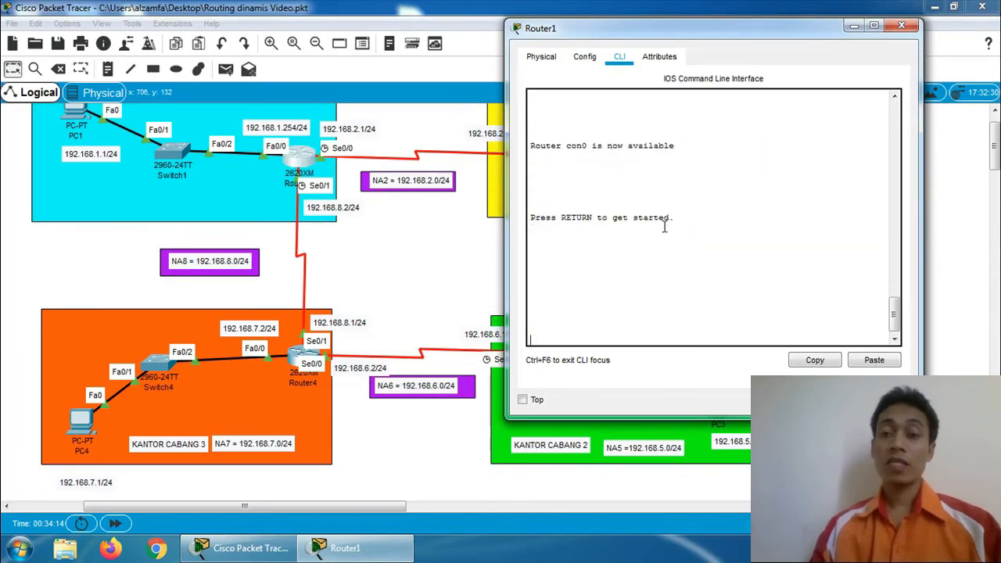
Enter privileged mode on Router1 with en and display its routing table with show ip route.
key("Return")
type("er>e")
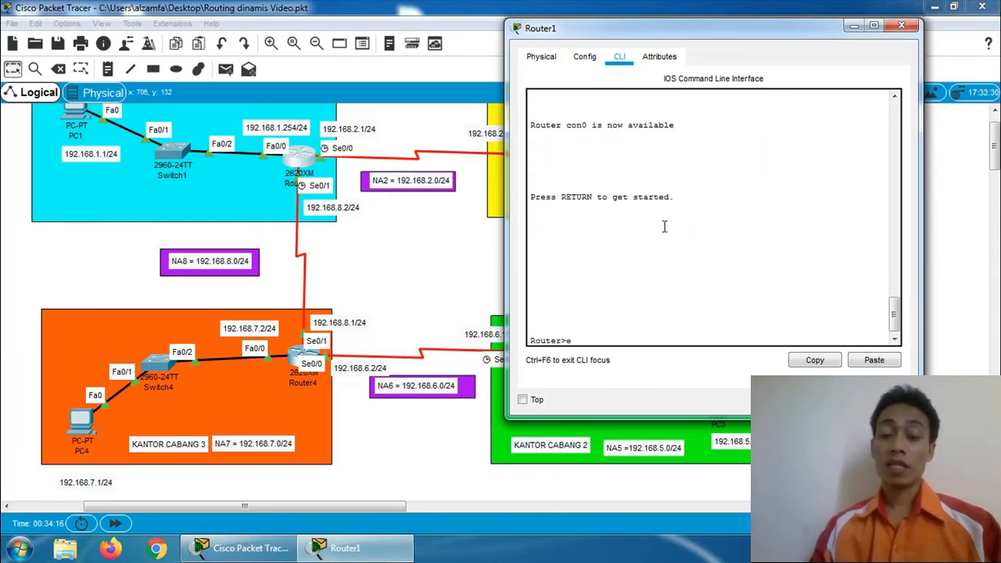
type("n")
key("Return")
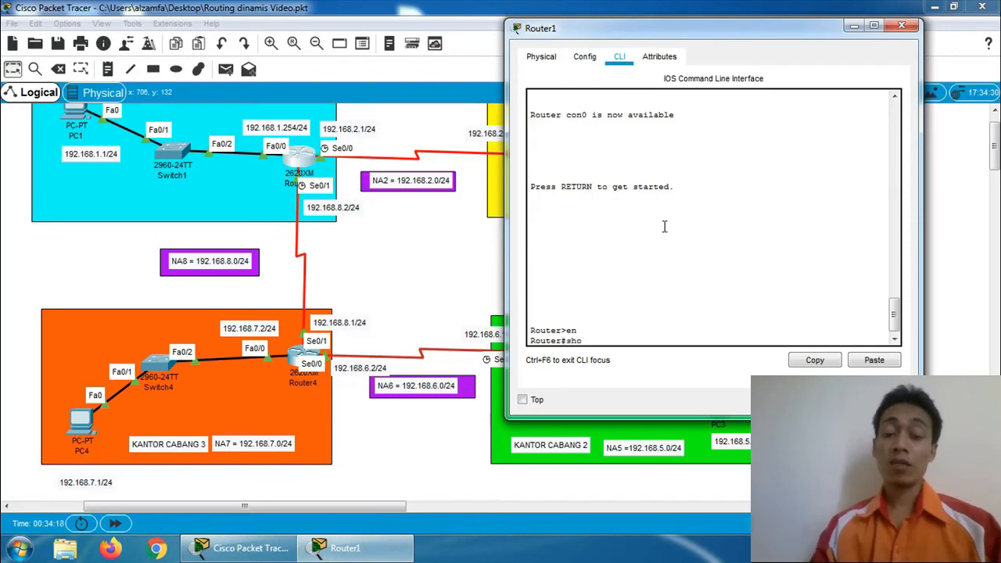
type("show ip route")
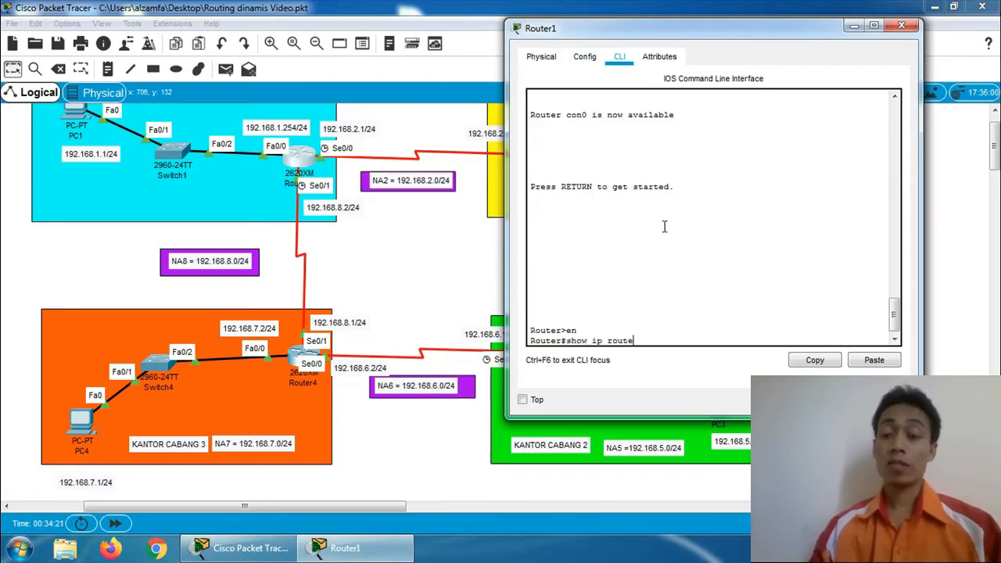
key("Return")
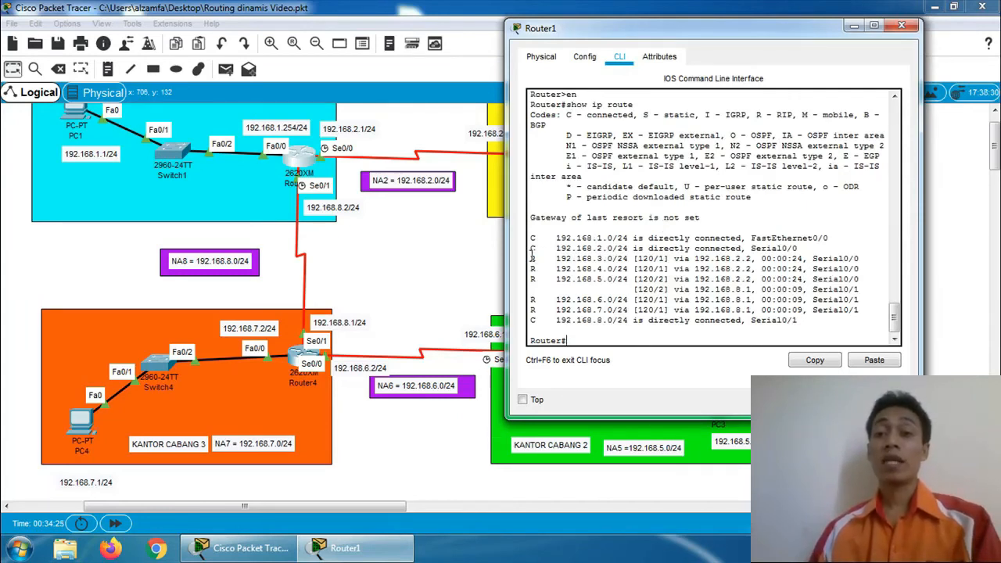
Check the R-coded routes in Router1's routing table against the RIP entry in the code legend, and close Router1.
left_click_drag(530, 254, 542, 275)
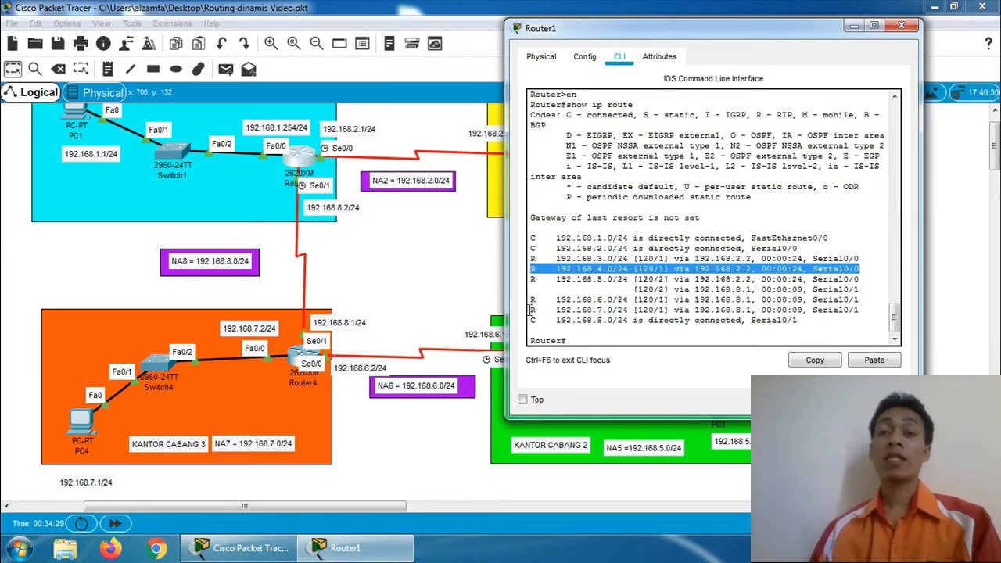
left_click(532, 310)
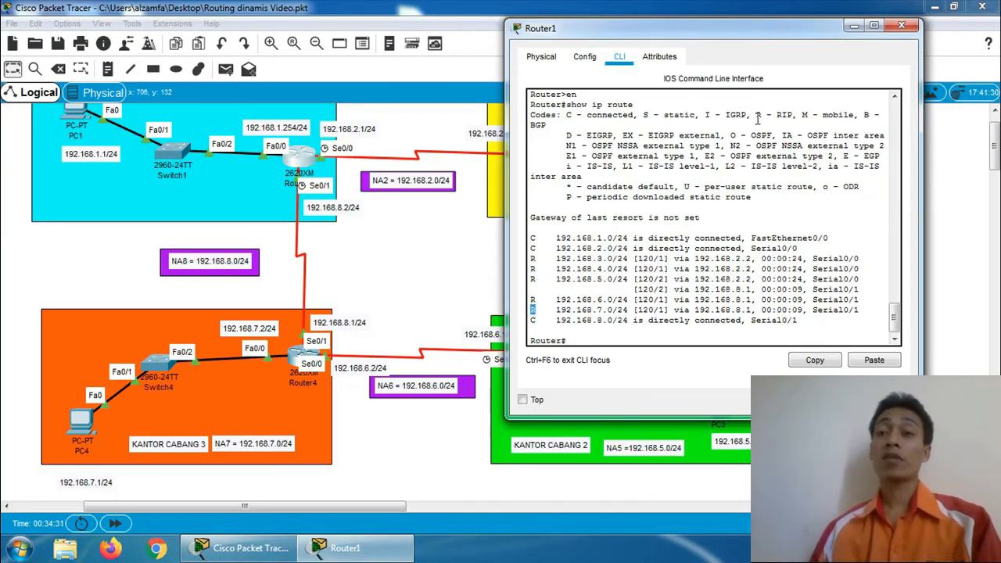
left_click_drag(756, 114, 796, 122)
left_click(900, 26)
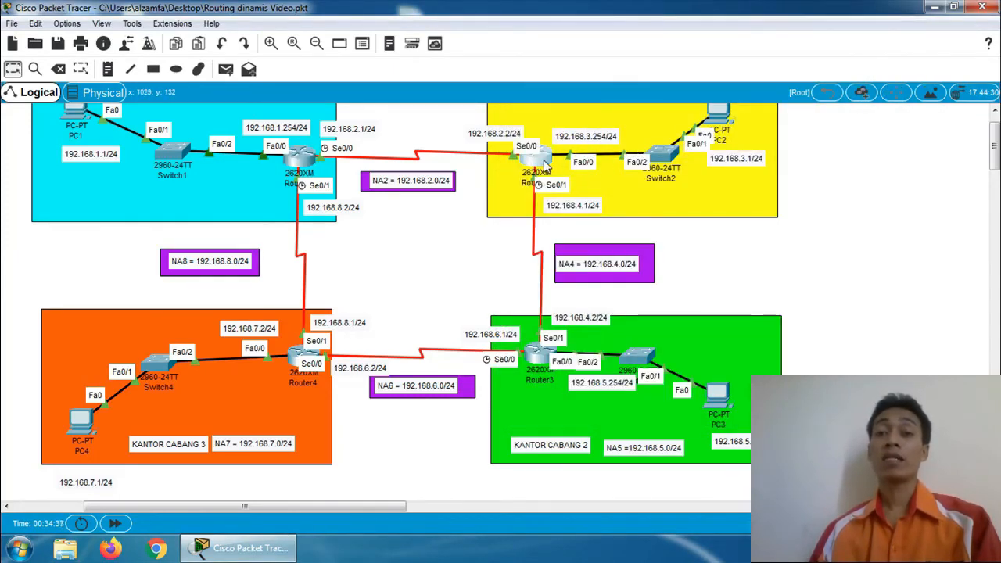
Open Router2's command line and exit global configuration mode to the privileged prompt.
left_click(540, 157)
left_click(469, 252)
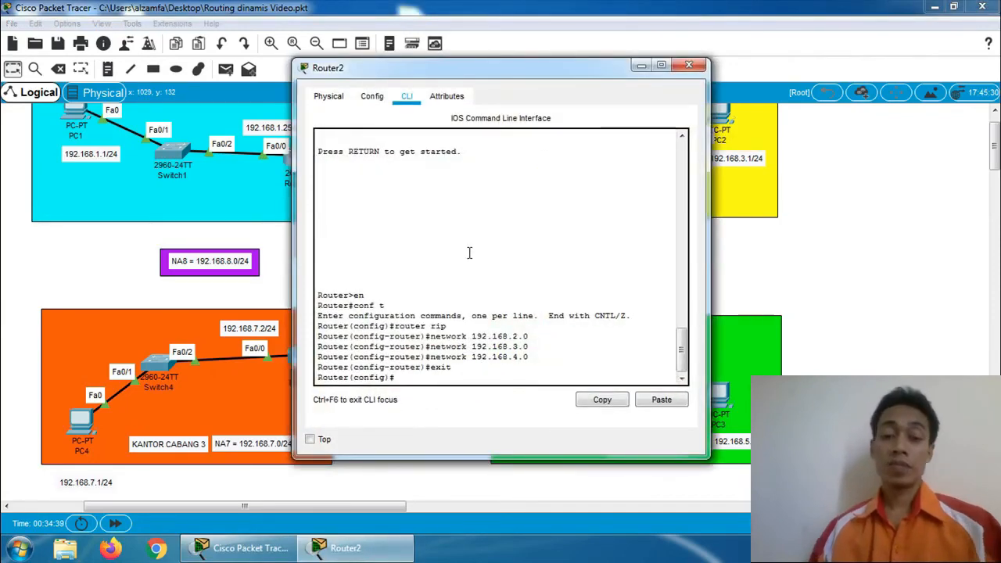
type("exit")
key("Return")
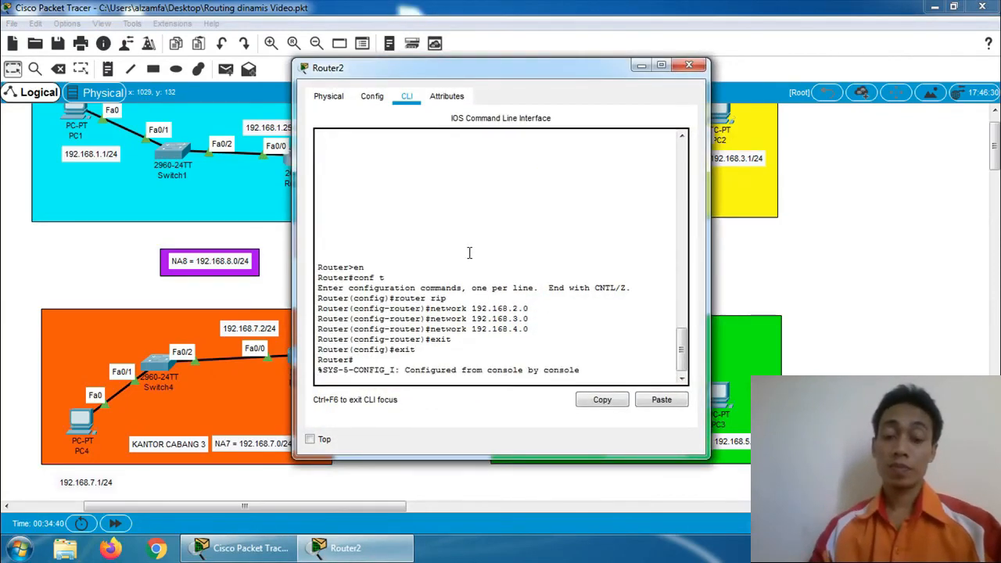
type("e")
key("Return")
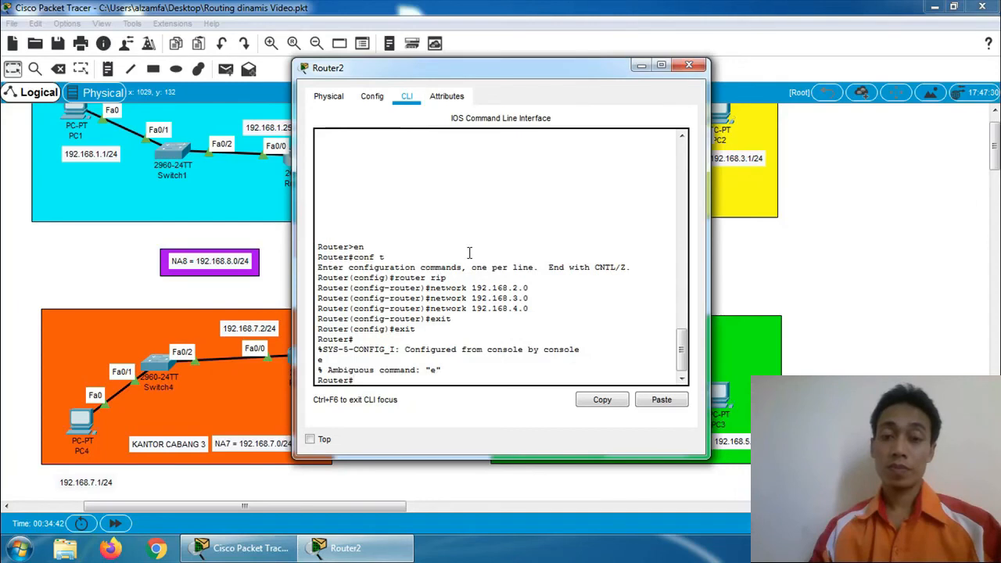
Display Router2's routing table with show ip route, check its R-coded RIP routes, and close Router2.
type("sh")
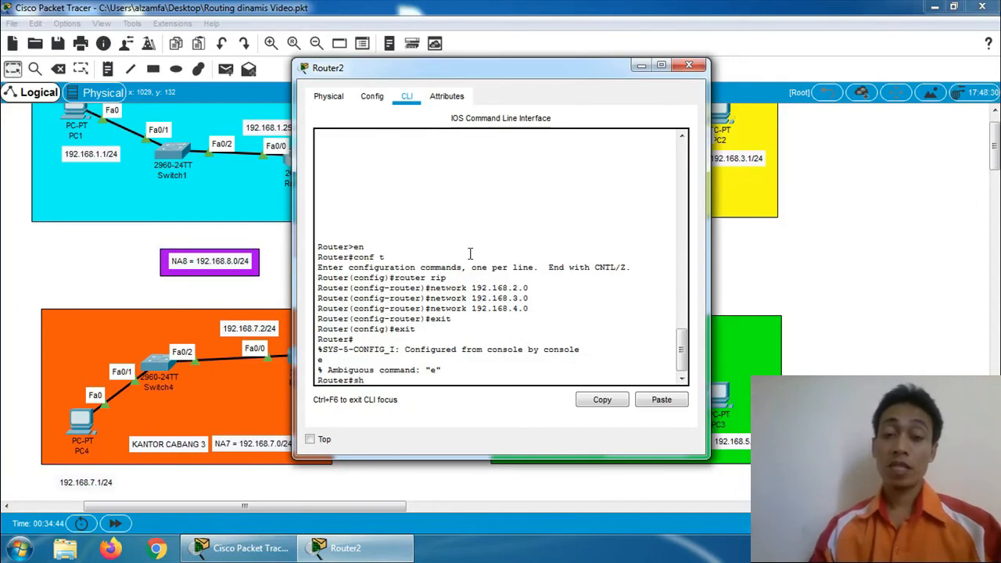
type("ow ip r")
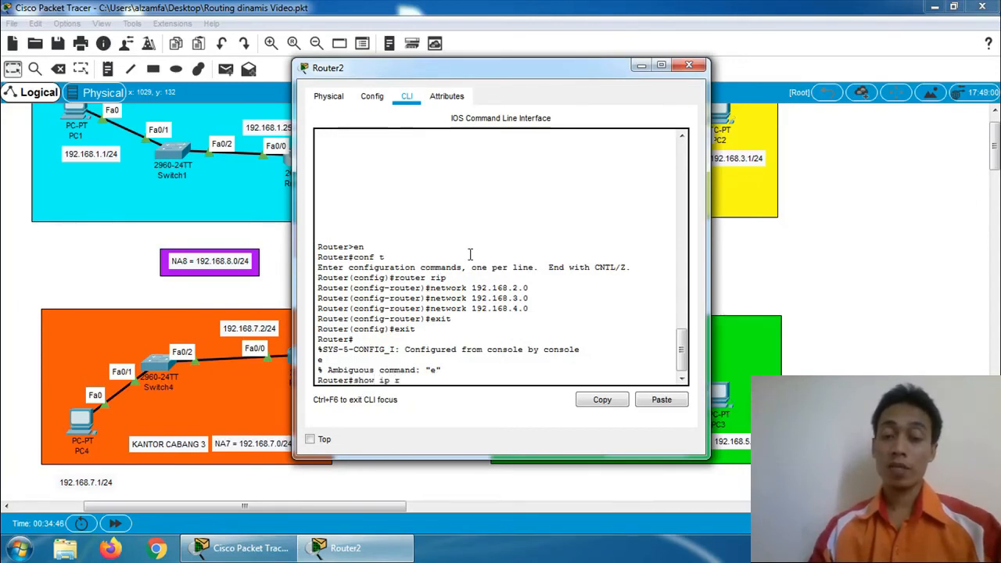
type("oute")
key("Return")
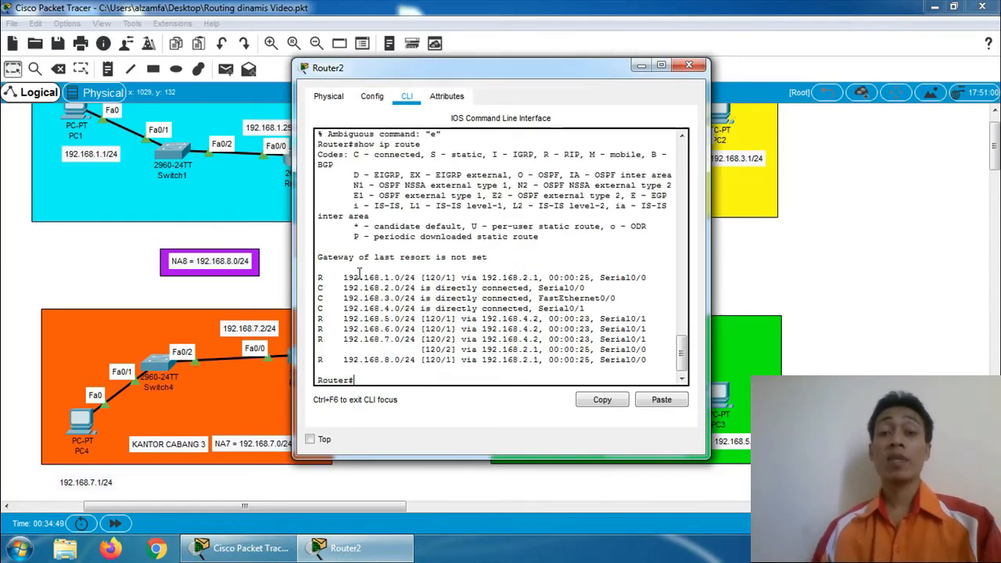
left_click_drag(318, 277, 325, 276)
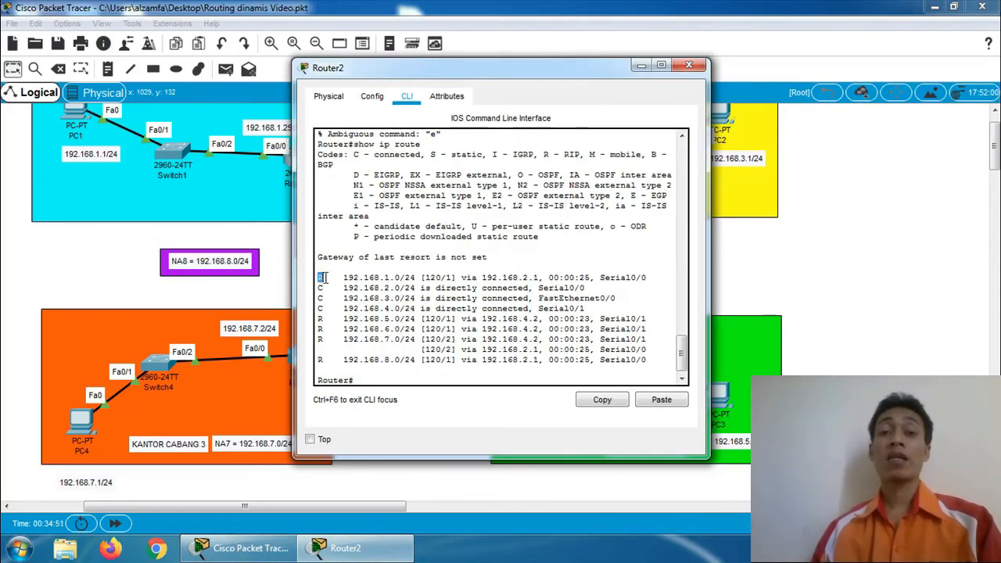
left_click_drag(319, 318, 326, 318)
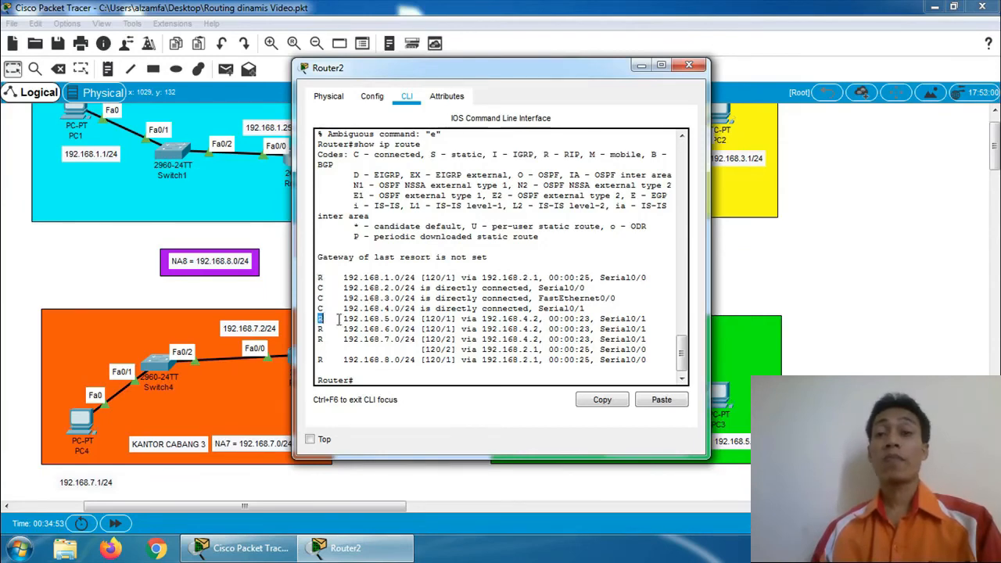
left_click(689, 66)
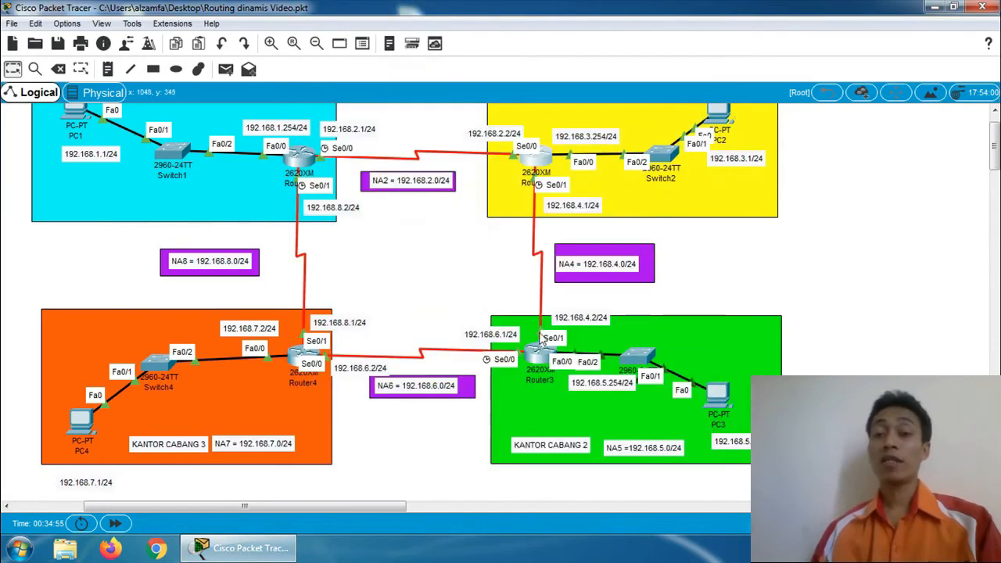
Open Router3's command line in KANTOR CABANG 2 and exit global configuration mode to the privileged prompt.
left_click(535, 357)
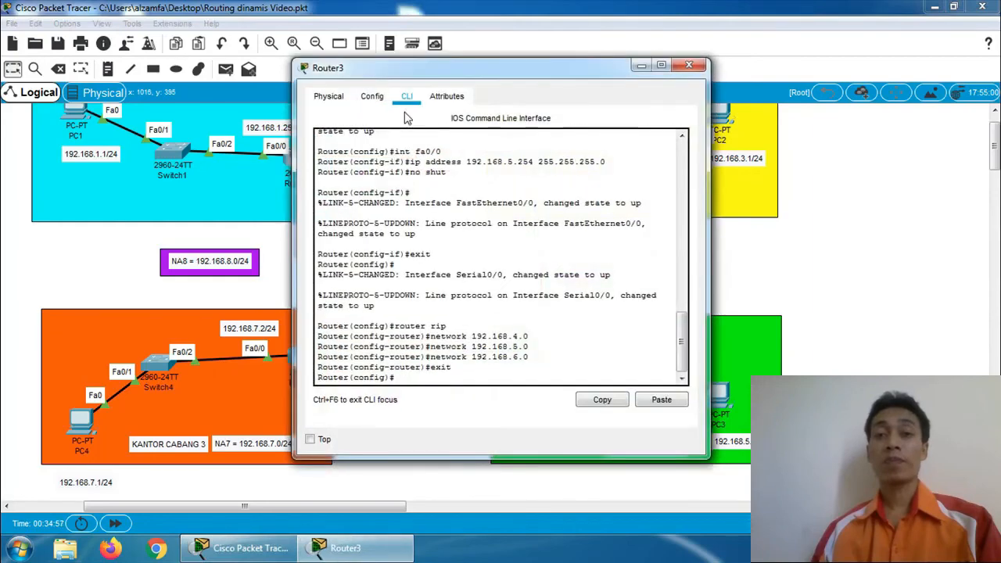
type("exi")
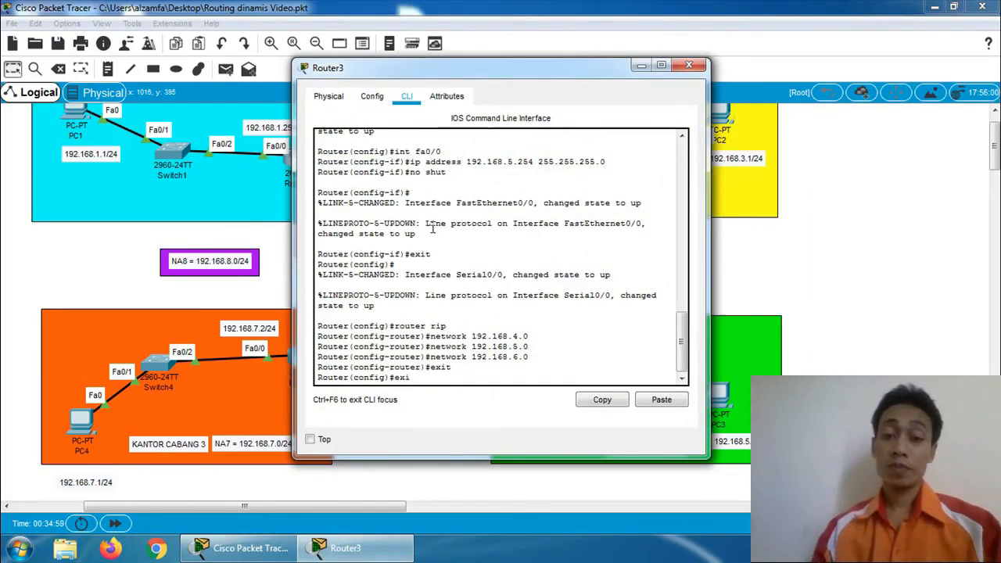
type("t")
key("Return")
key("Return")
Display Router3's routing table with show ip route and check its R-coded RIP routes.
type("sho")
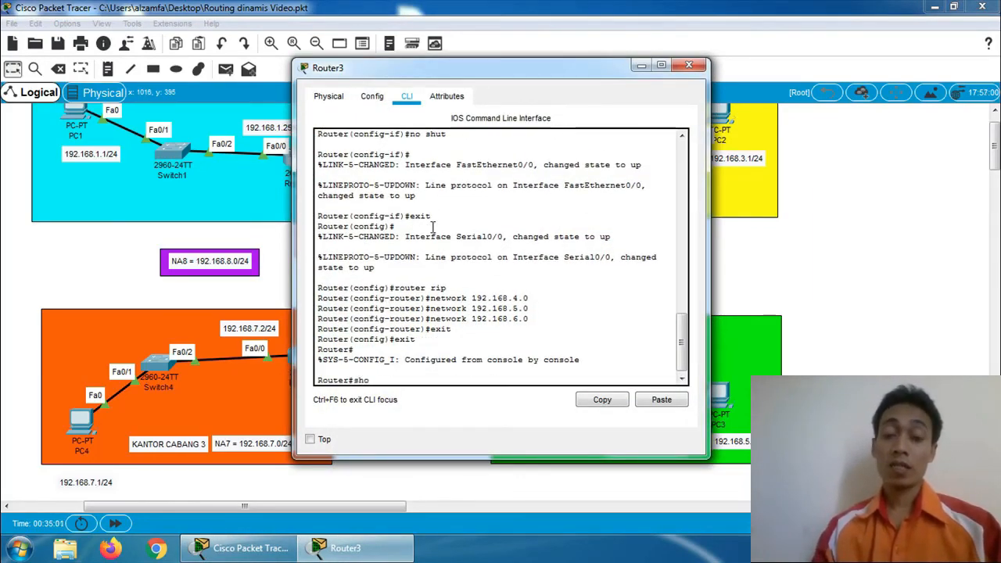
type("w ip ro")
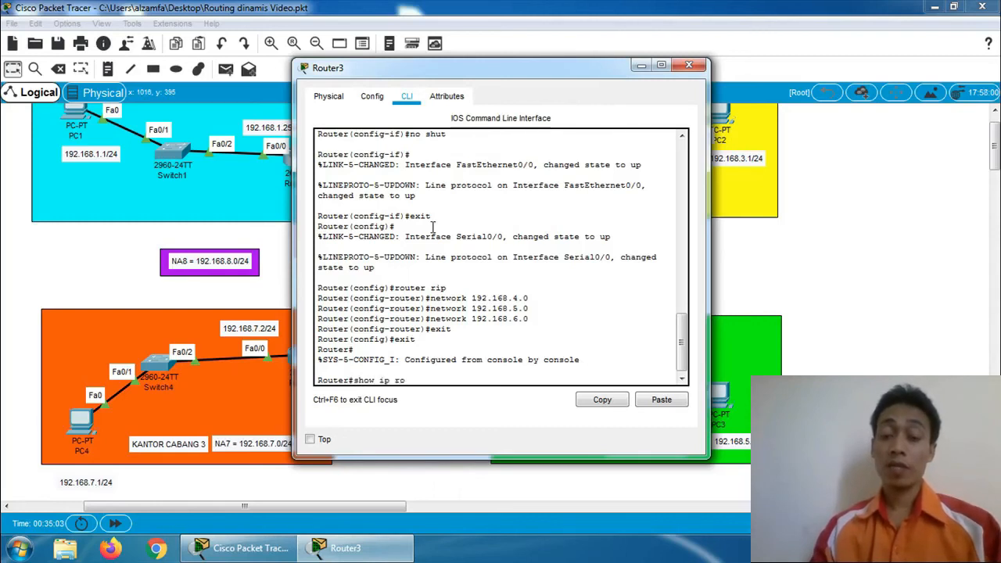
type("ute")
key("Return")
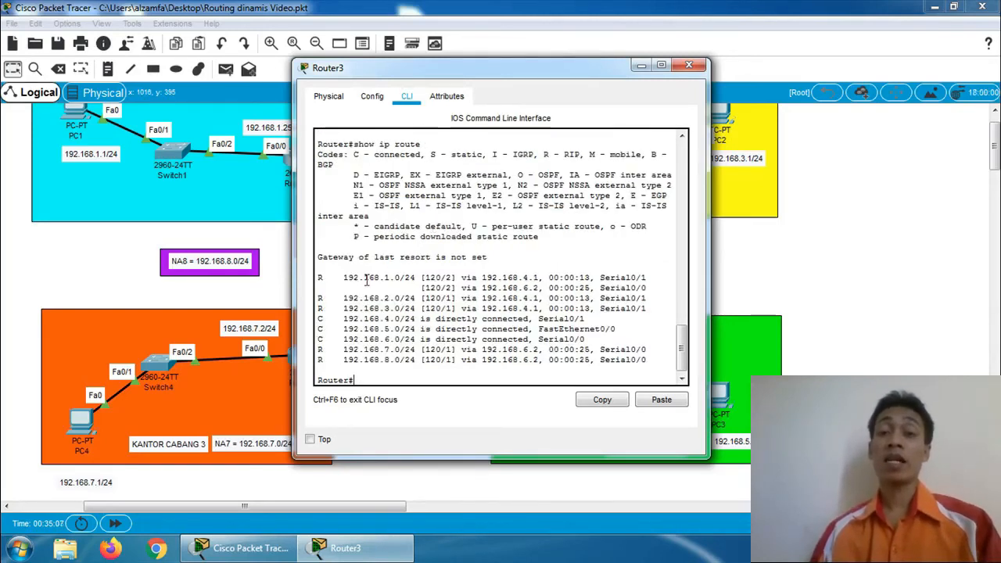
left_click_drag(317, 279, 324, 309)
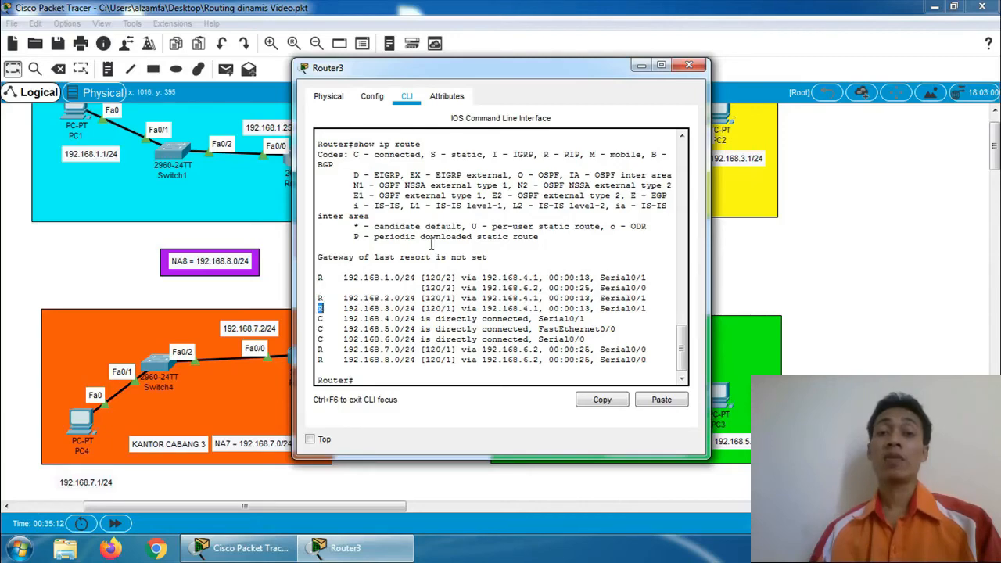
Check the R - RIP entry in the code legend of Router3's routing table and close Router3.
left_click_drag(539, 154, 579, 157)
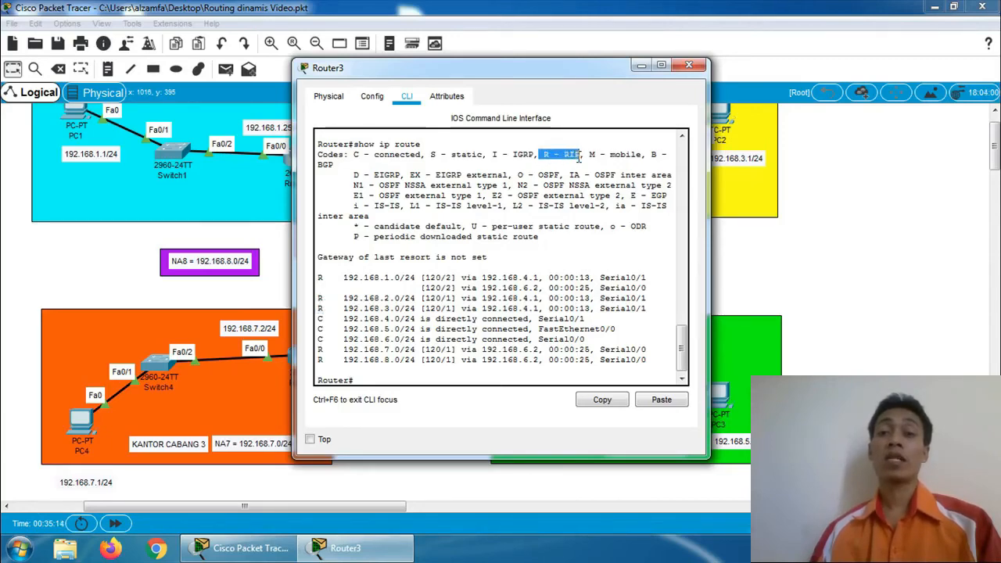
left_click(689, 65)
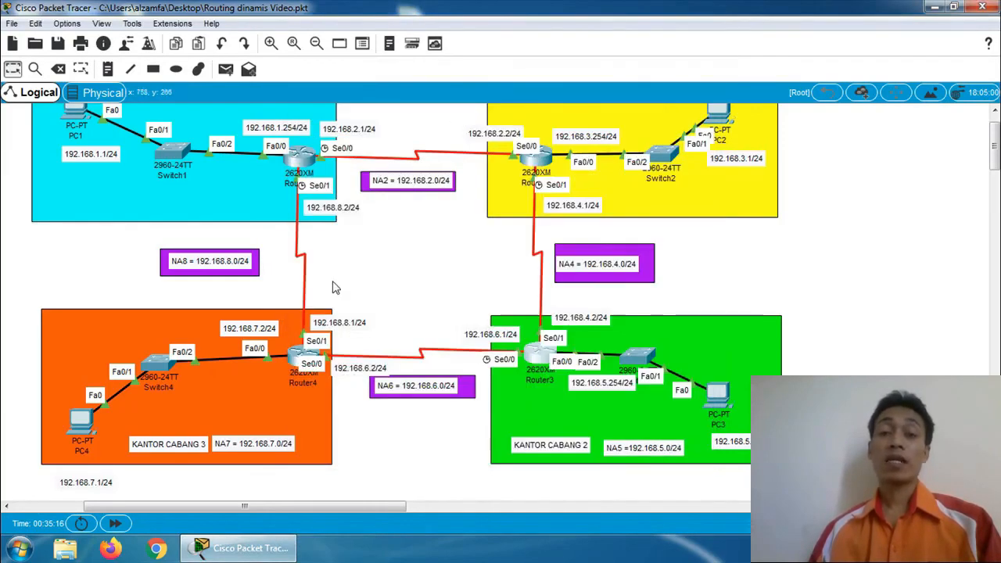
Open Router4's command line in KANTOR CABANG 3 and exit global configuration mode to the privileged prompt.
left_click(300, 361)
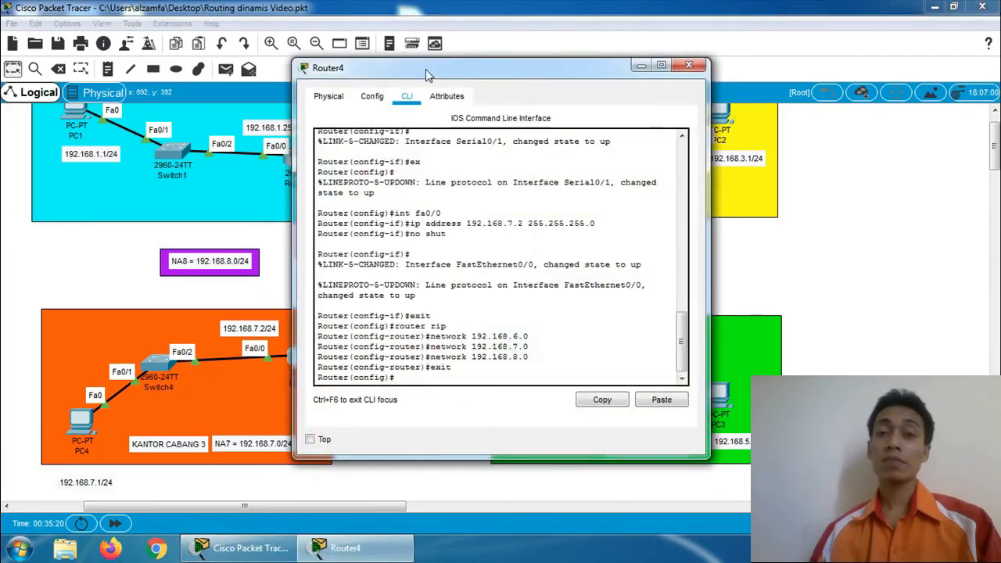
left_click_drag(425, 68, 557, 43)
type("e")
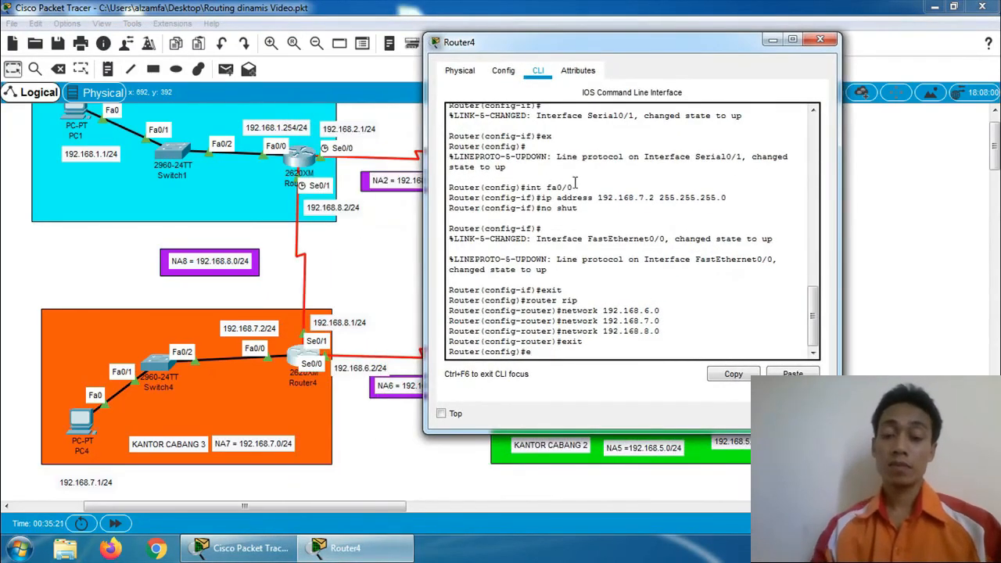
type("xit")
key("Return")
key("Return")
Display Router4's routing table with show ip route, check its R-coded RIP routes, and close Router4.
type("s")
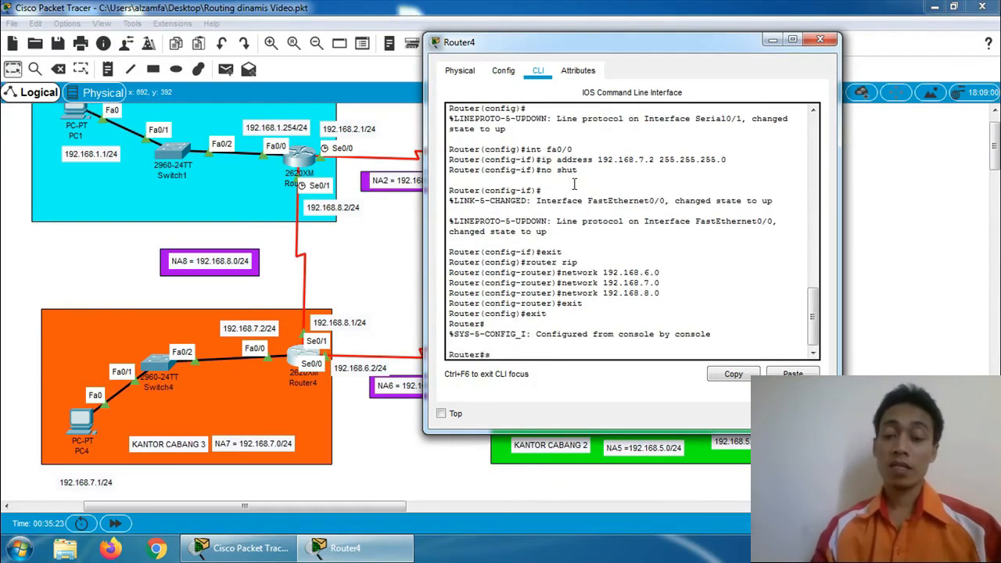
type("how ip")
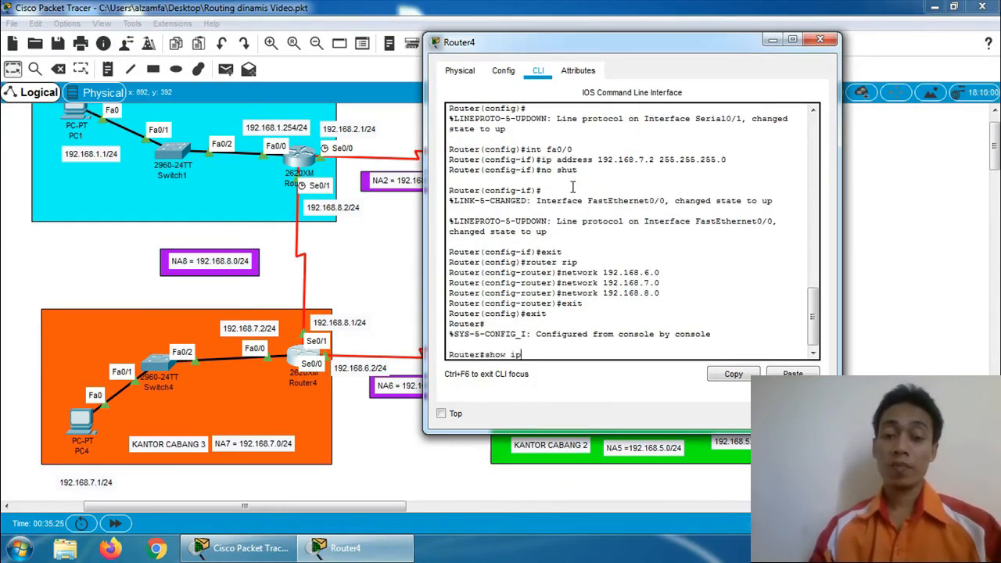
type(" route")
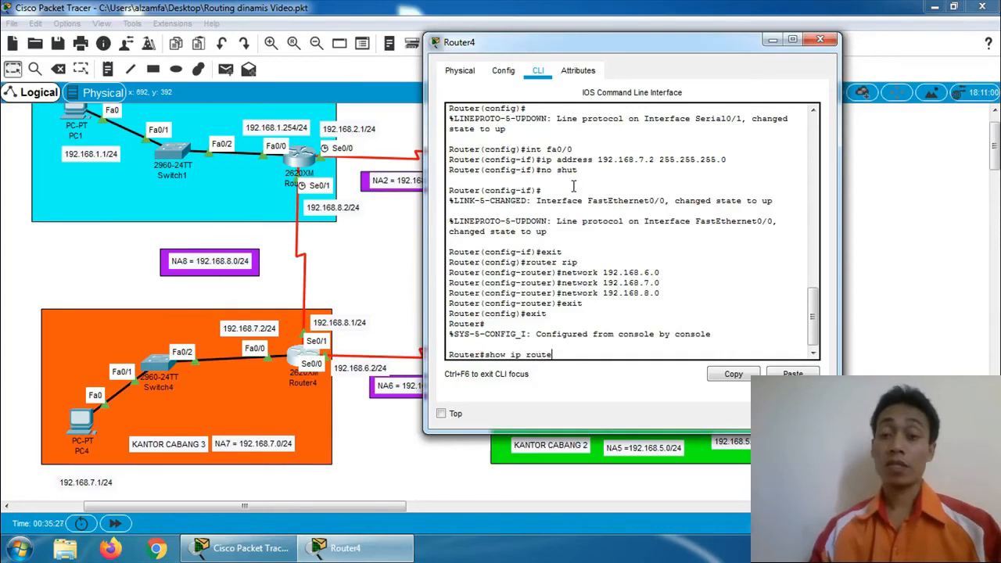
key("Return")
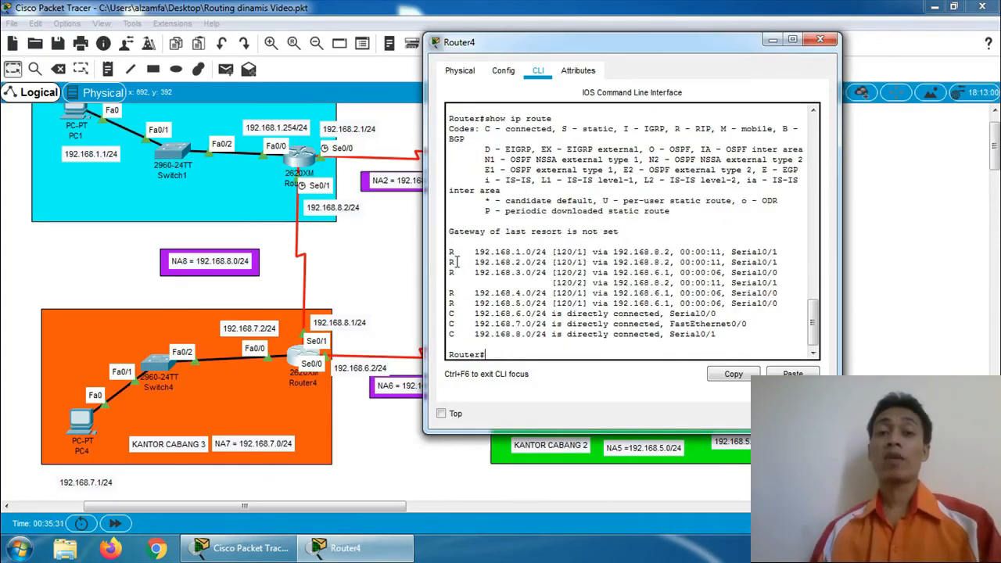
left_click_drag(451, 252, 453, 261)
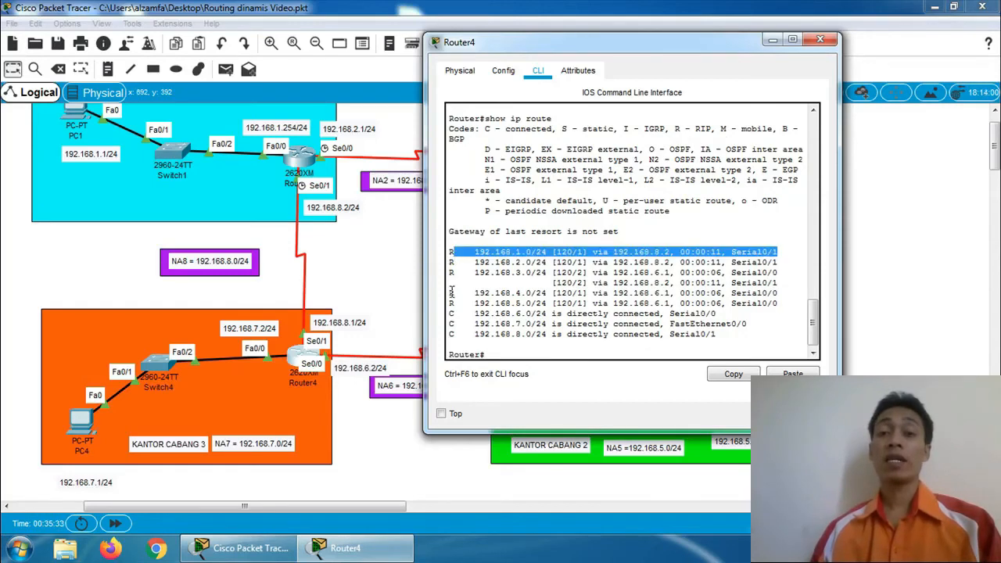
left_click_drag(450, 297, 790, 304)
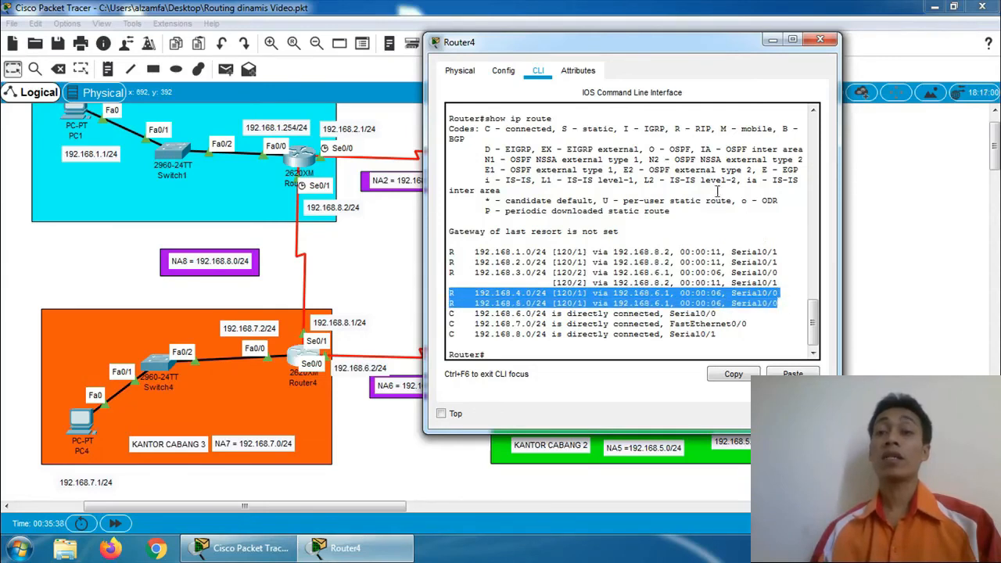
left_click_drag(675, 129, 724, 129)
left_click(828, 43)
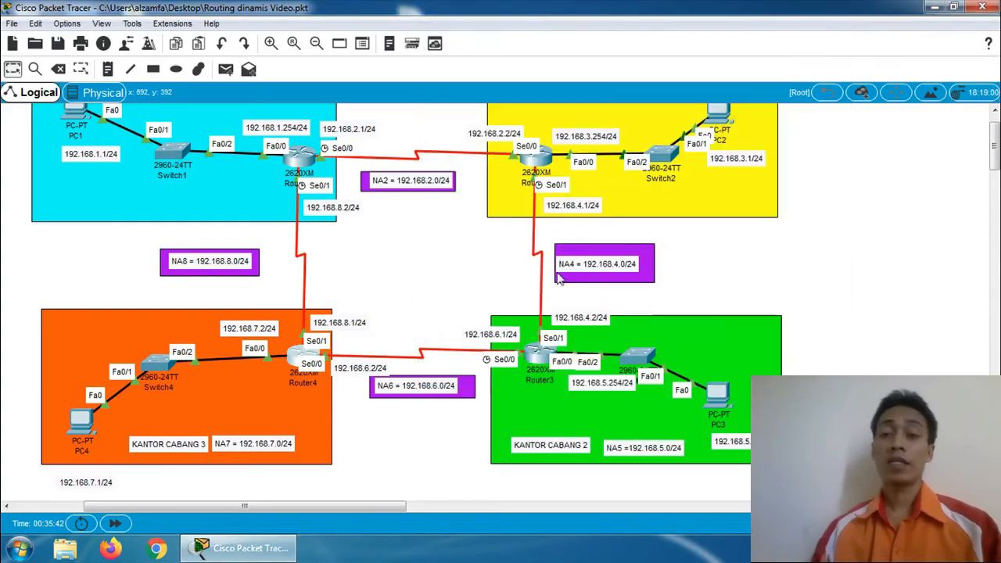
Complete item 6 of the ROUTING DINAMIS note list with the text "Uji Konektifitas Jaringan".
left_click_drag(359, 506, 291, 509)
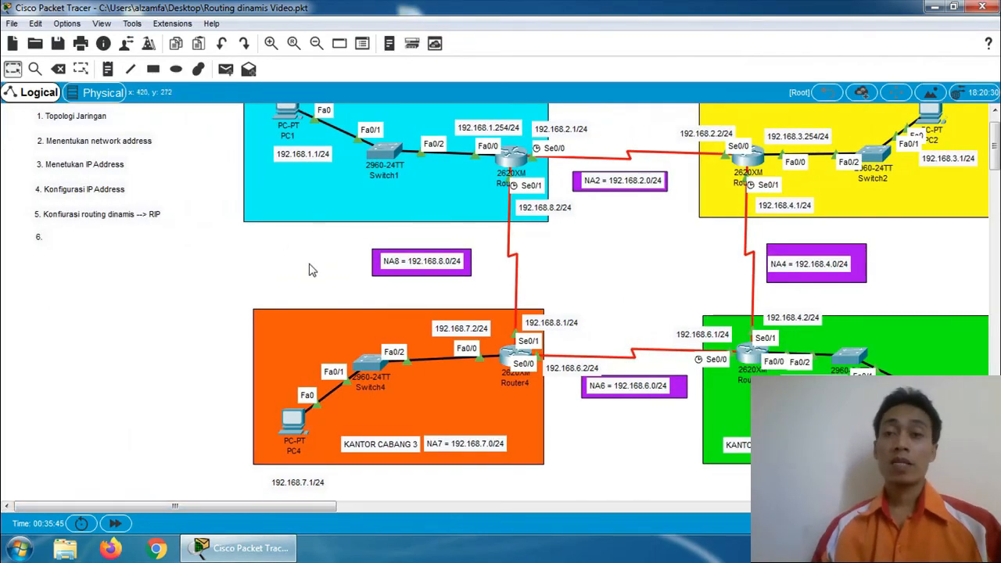
scroll(310, 271, "up", 1)
left_click(39, 283)
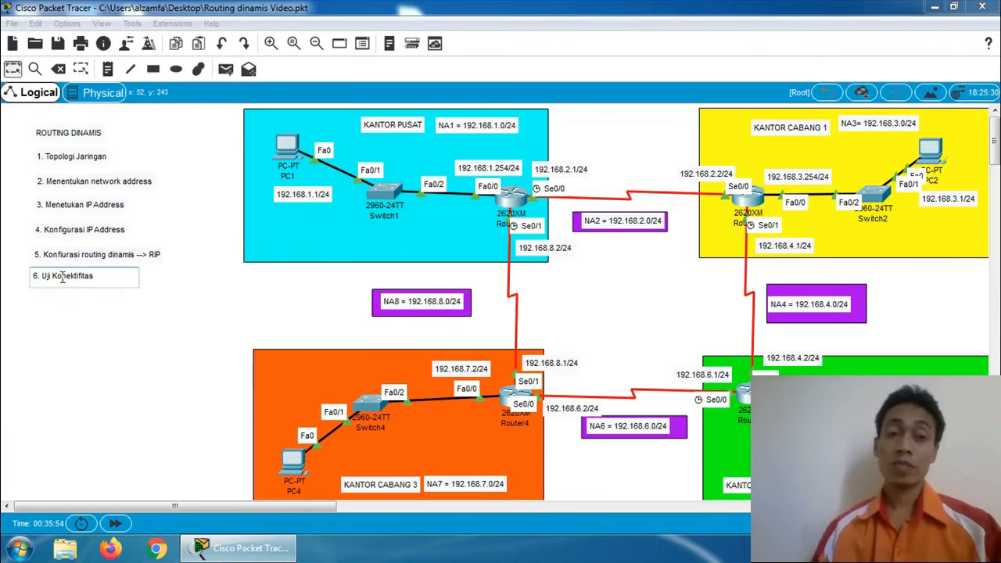
type("Uji Konektifitas Jar")
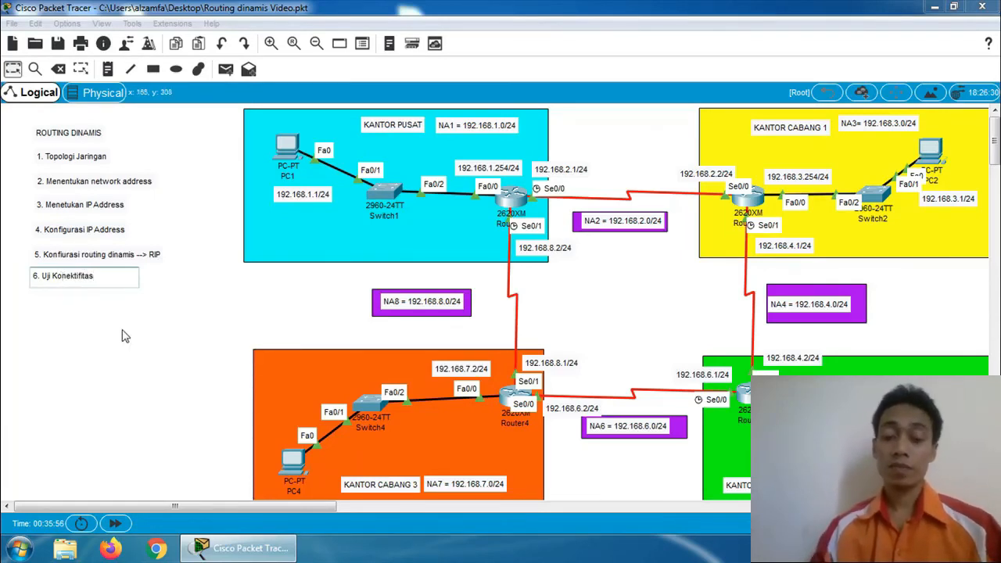
type("ingan")
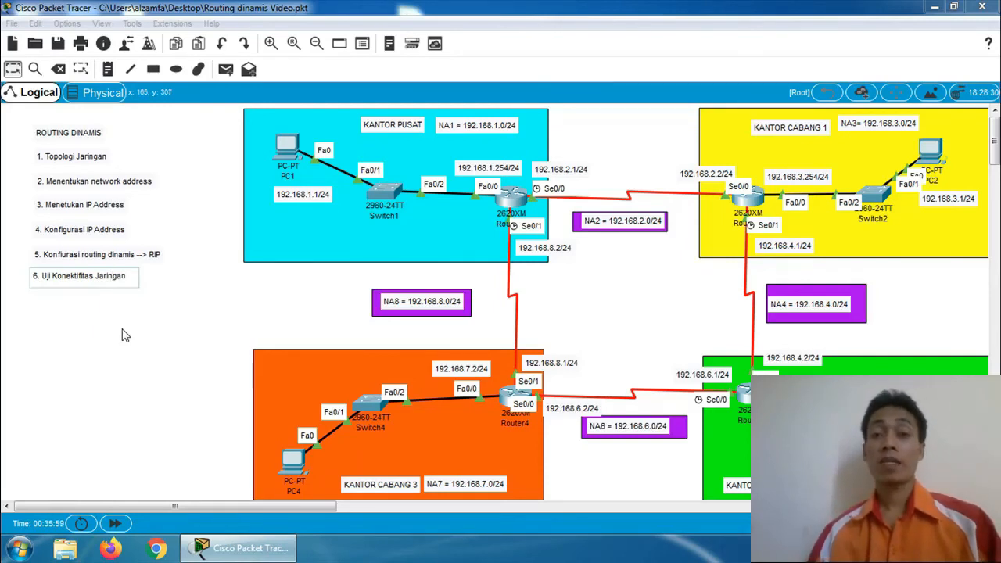
left_click(123, 335)
Open the Command Prompt of PC1 in KANTOR PUSAT and place its window clear of the KANTOR CABANG 1 network.
left_click_drag(274, 505, 309, 504)
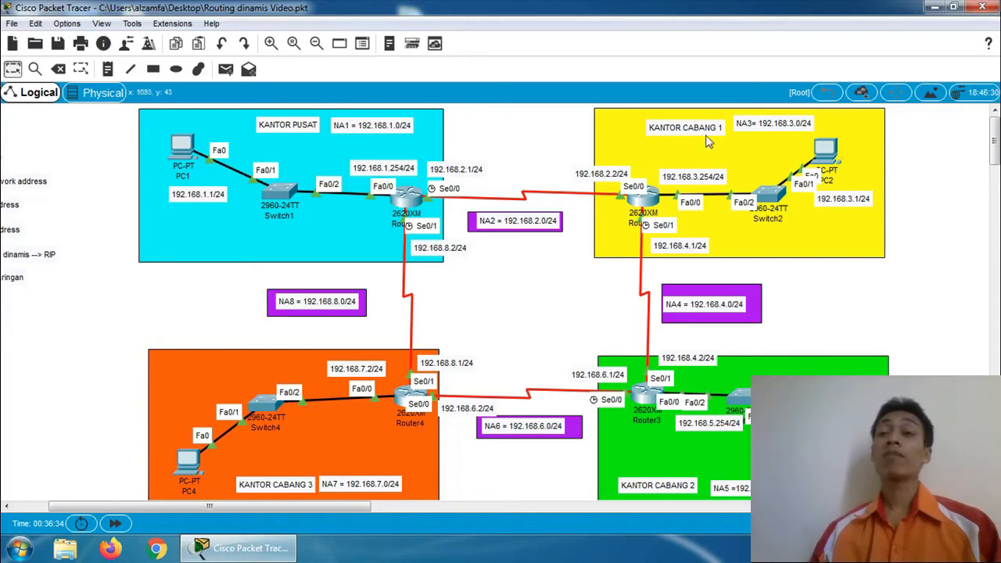
left_click(183, 150)
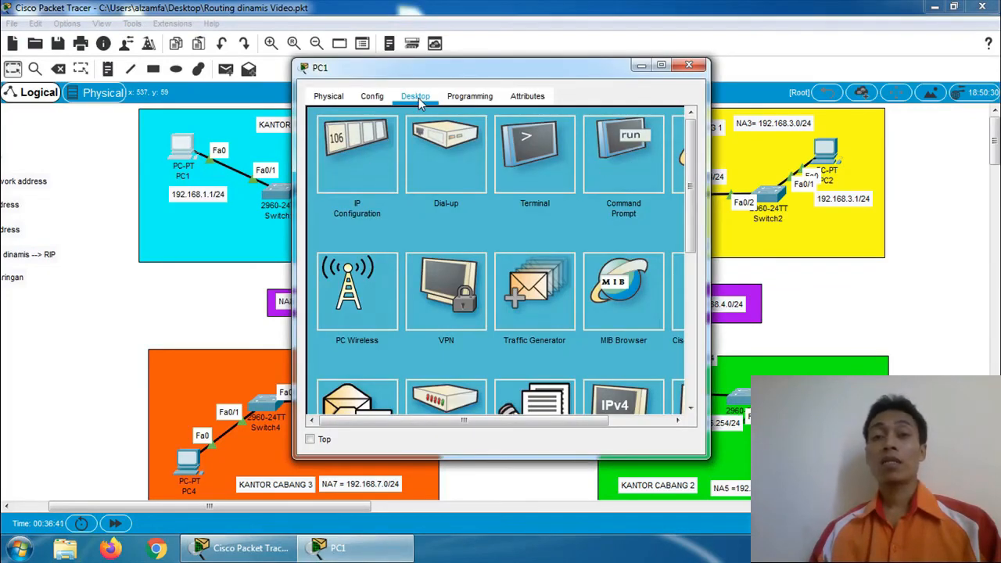
left_click(627, 147)
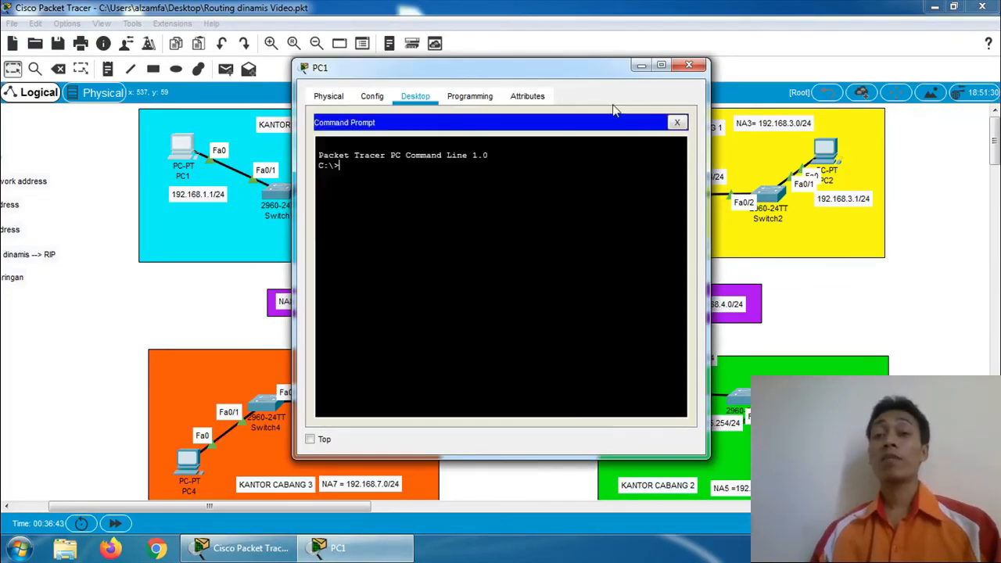
left_click_drag(589, 66, 417, 53)
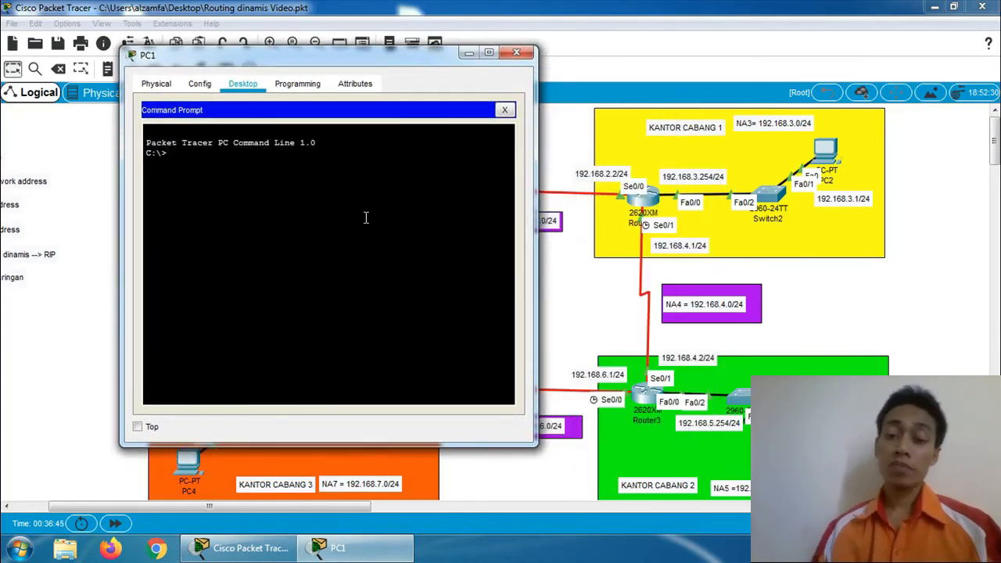
Ping PC2 at 192.168.3.1 from PC1 and check the replies.
type("ping ")
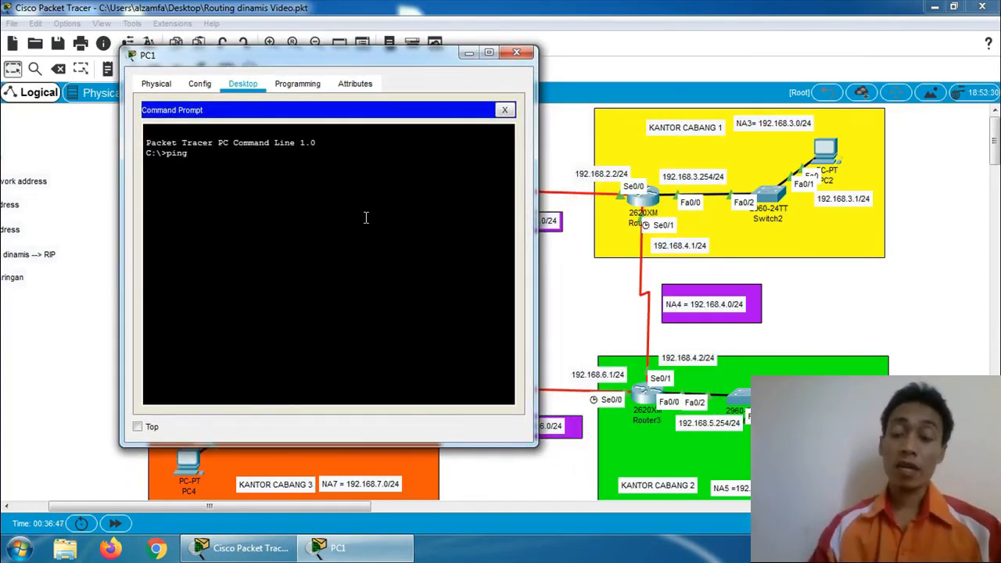
type("192.168.3.")
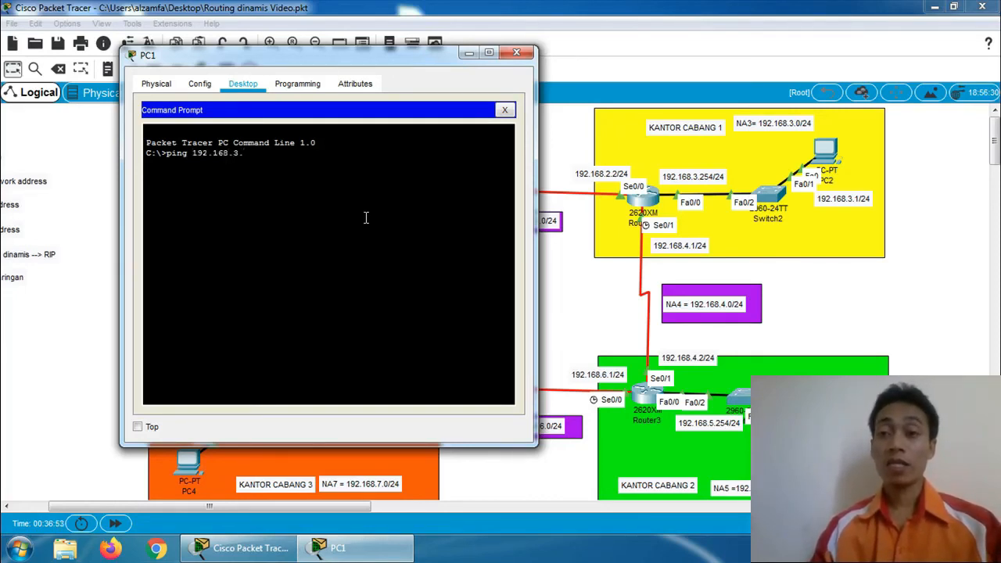
type("1")
key("Return")
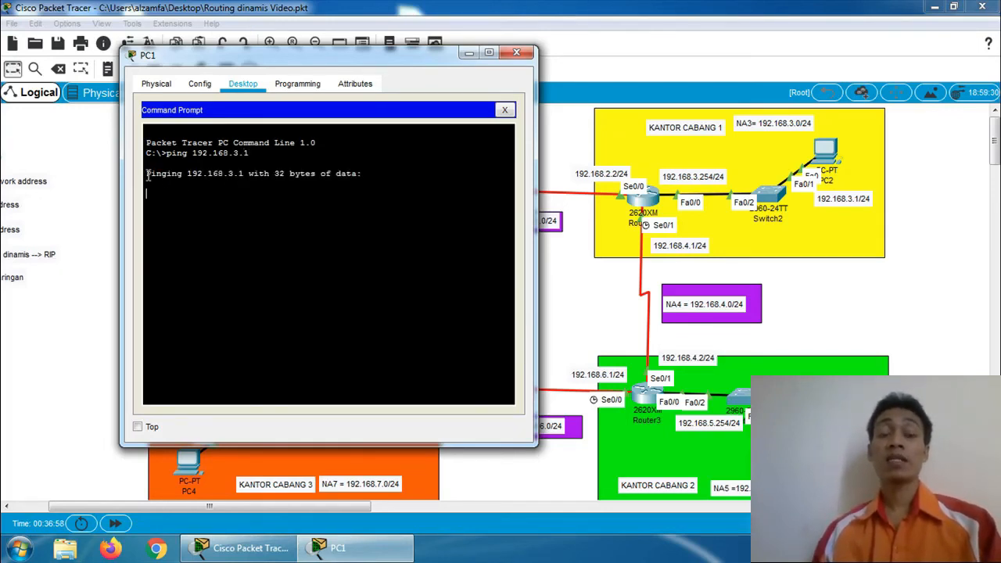
left_click_drag(147, 174, 274, 190)
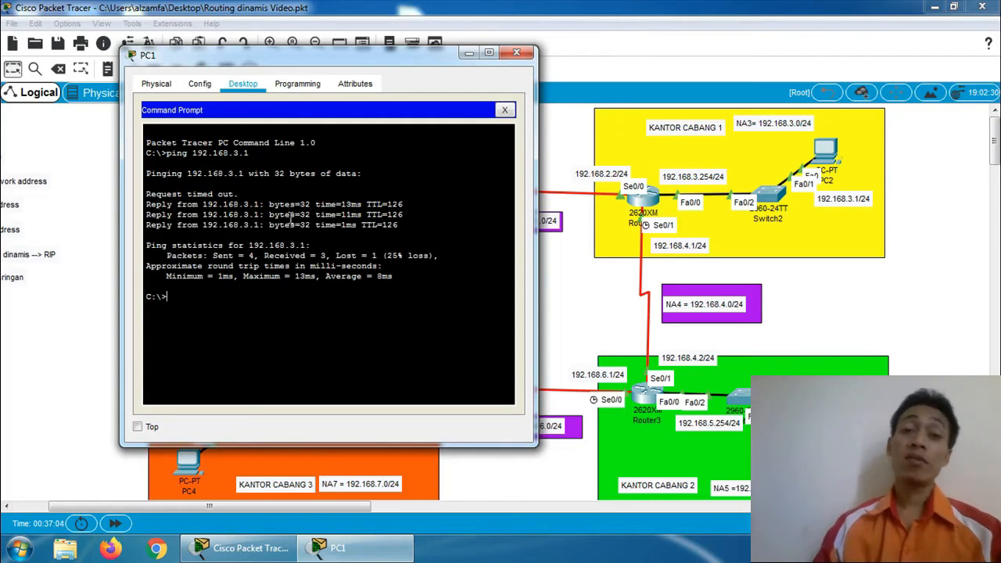
left_click_drag(155, 205, 418, 225)
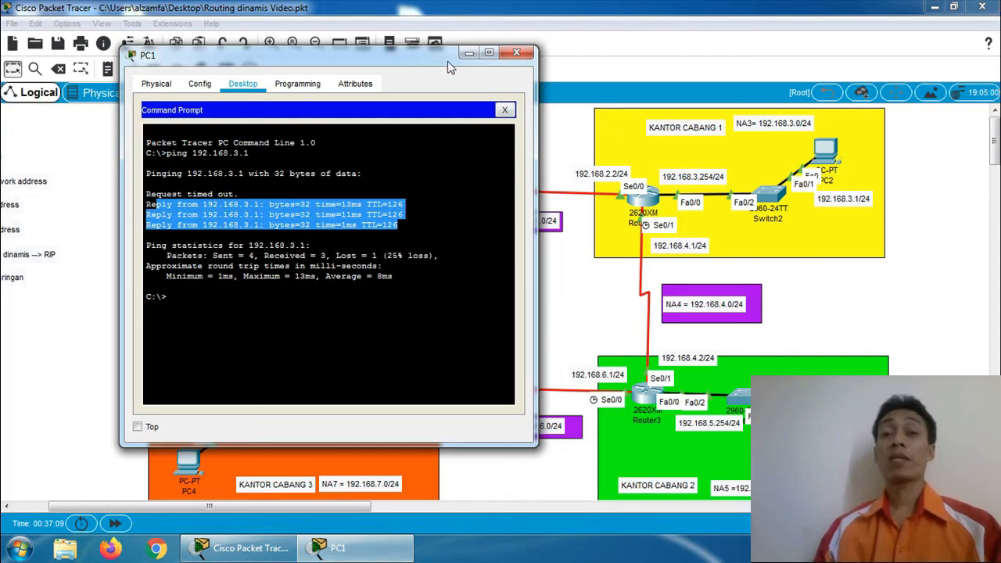
Look up PC3's address in KANTOR CABANG 2, ping 192.168.5.1 from PC1's Command Prompt, and close PC1.
left_click(468, 53)
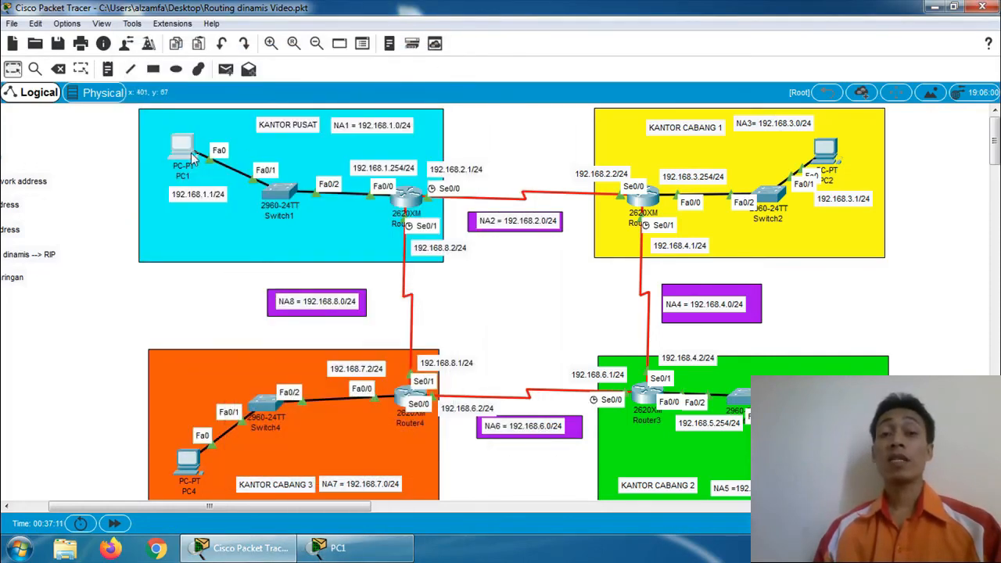
left_click_drag(993, 153, 993, 169)
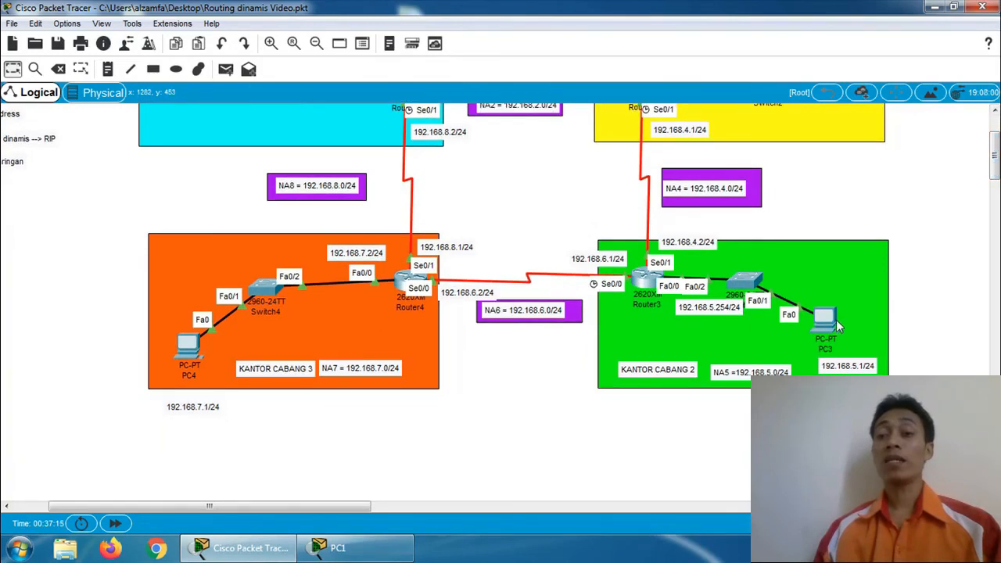
left_click(388, 549)
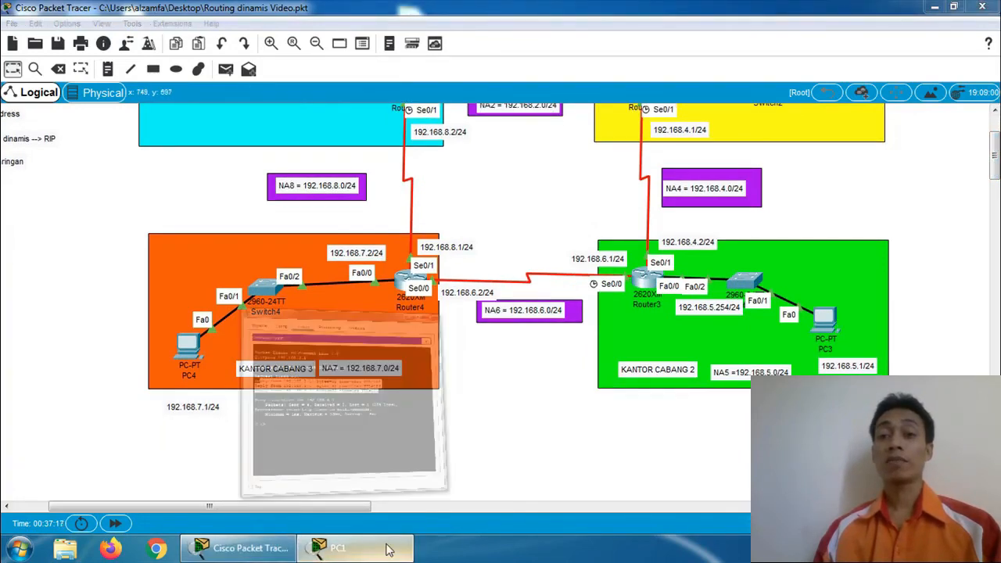
left_click_drag(390, 61, 355, 70)
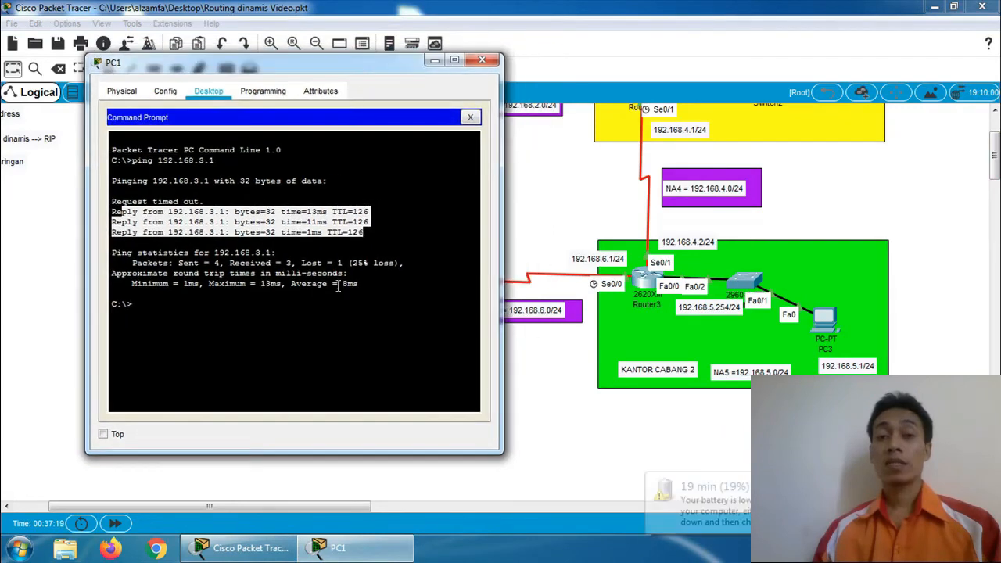
left_click(338, 287)
type("ping")
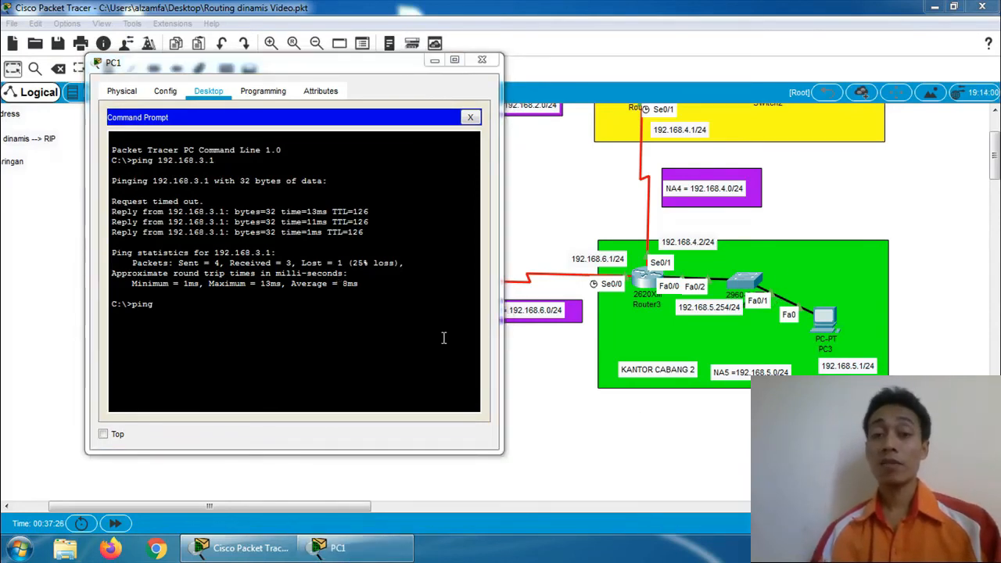
type("192.")
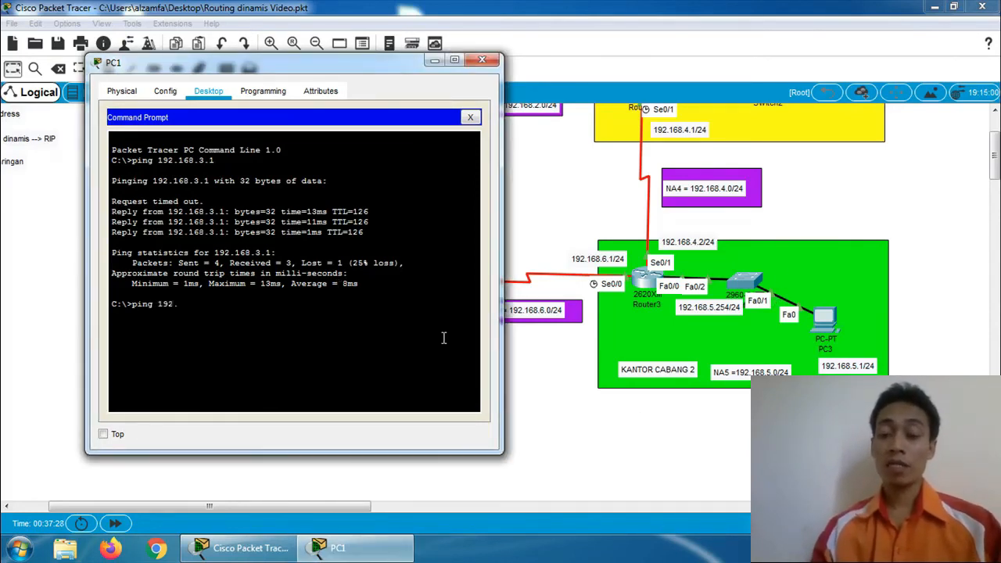
type("168.5")
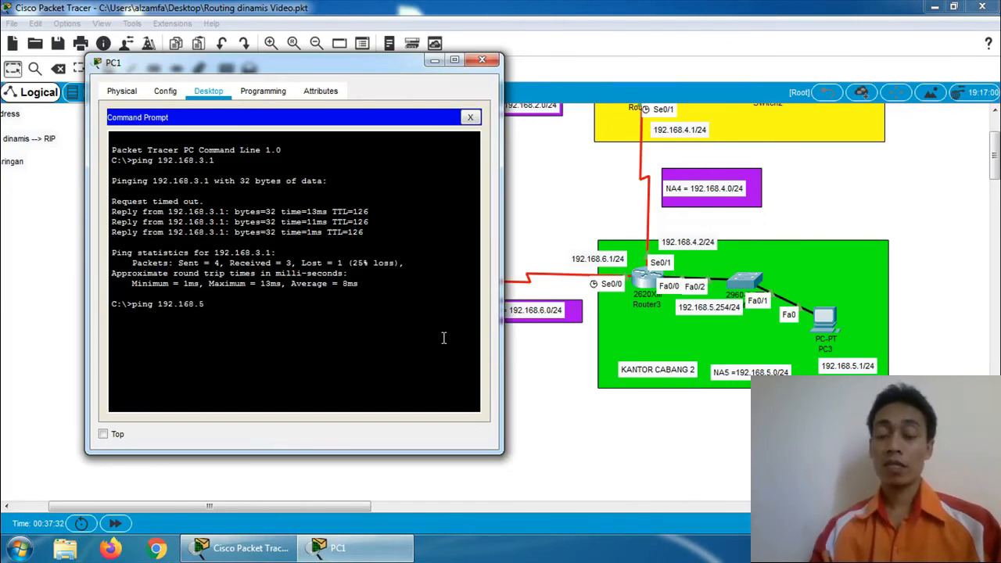
type(".1")
key("Return")
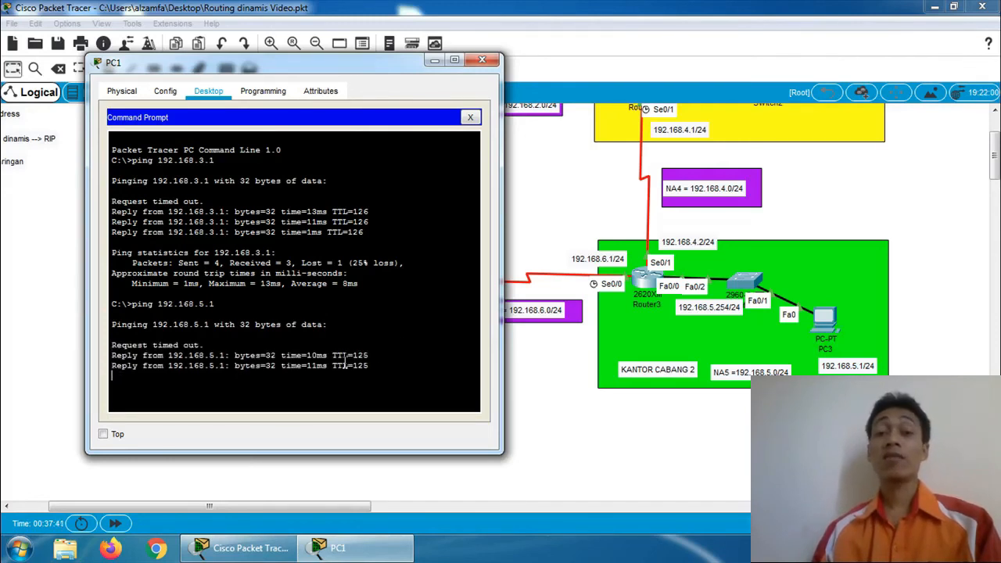
left_click(483, 60)
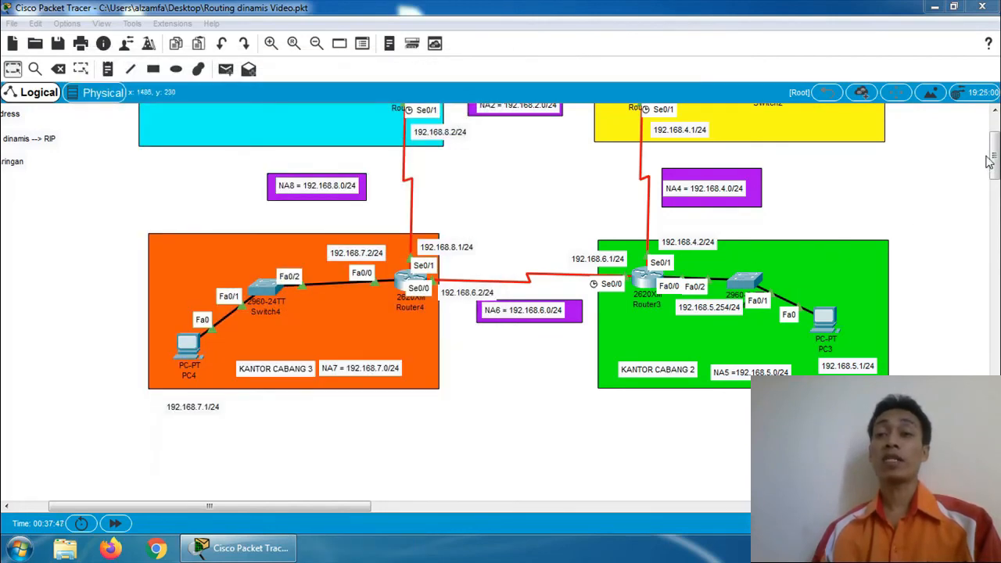
left_click(994, 110)
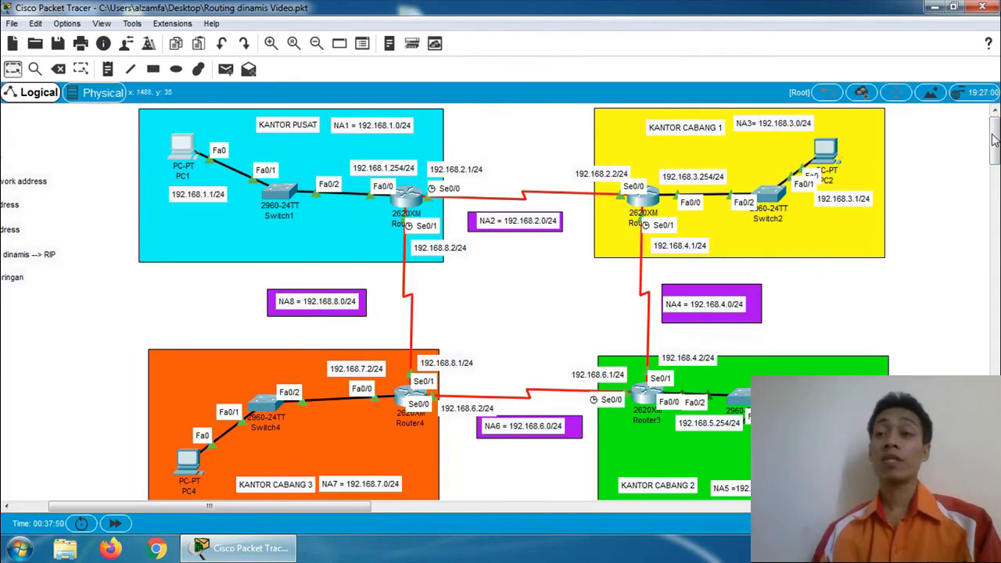
scroll(995, 141, "down", 1)
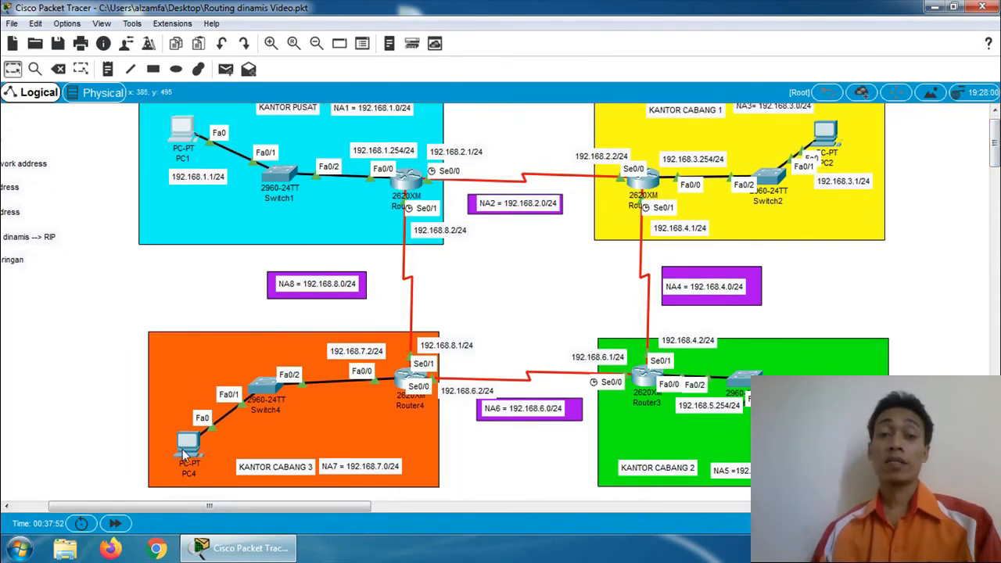
Ping PC4 in KANTOR CABANG 3 at 192.168.7.1 from PC1's Command Prompt, and close PC1.
left_click(181, 139)
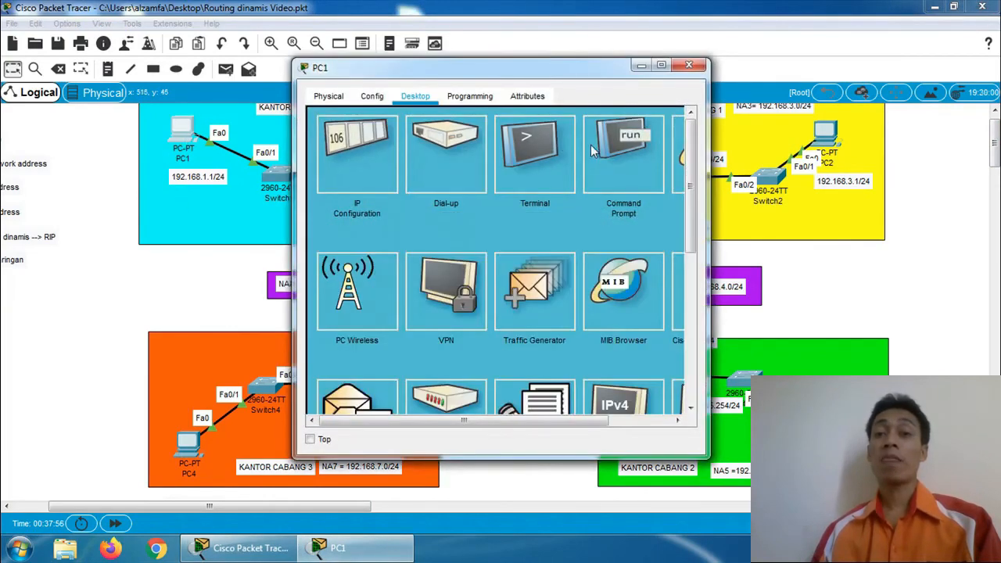
left_click(623, 152)
left_click_drag(581, 67, 680, 19)
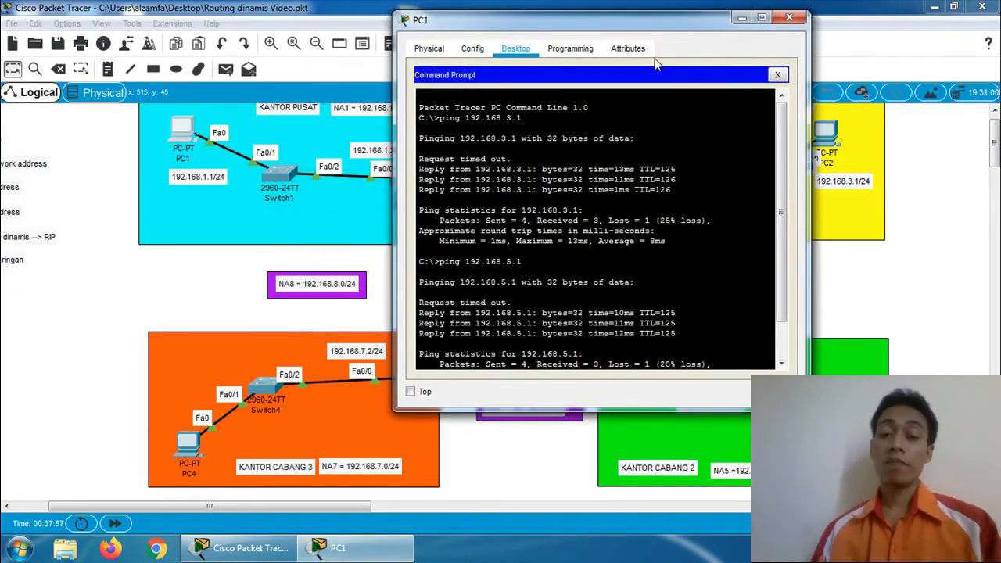
type("ping 192")
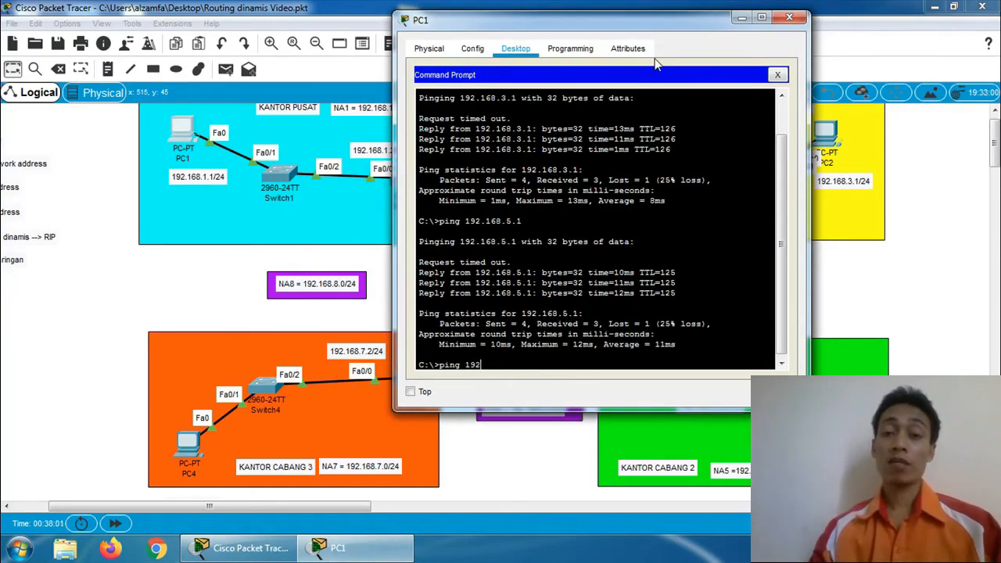
type(".1")
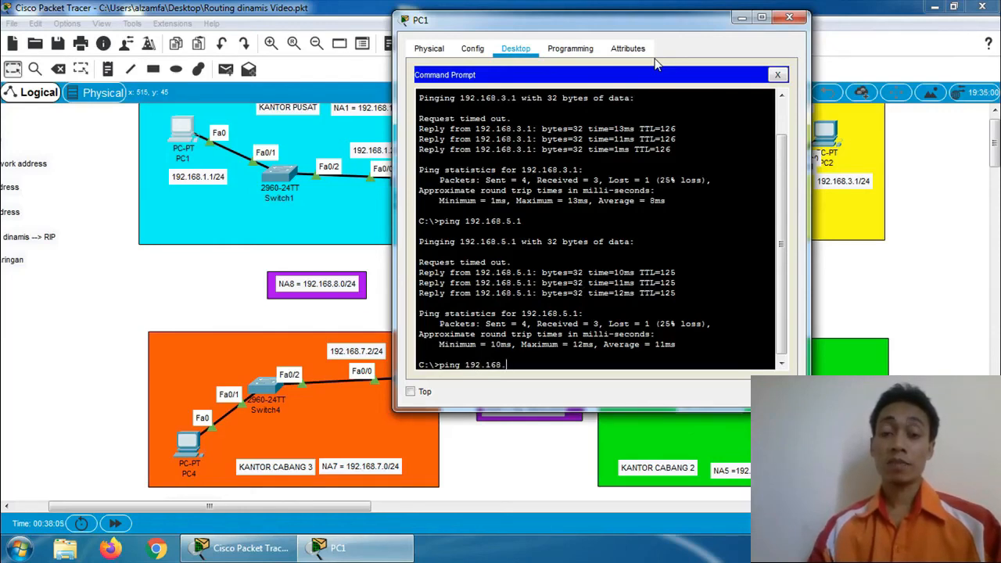
type("68.7.1")
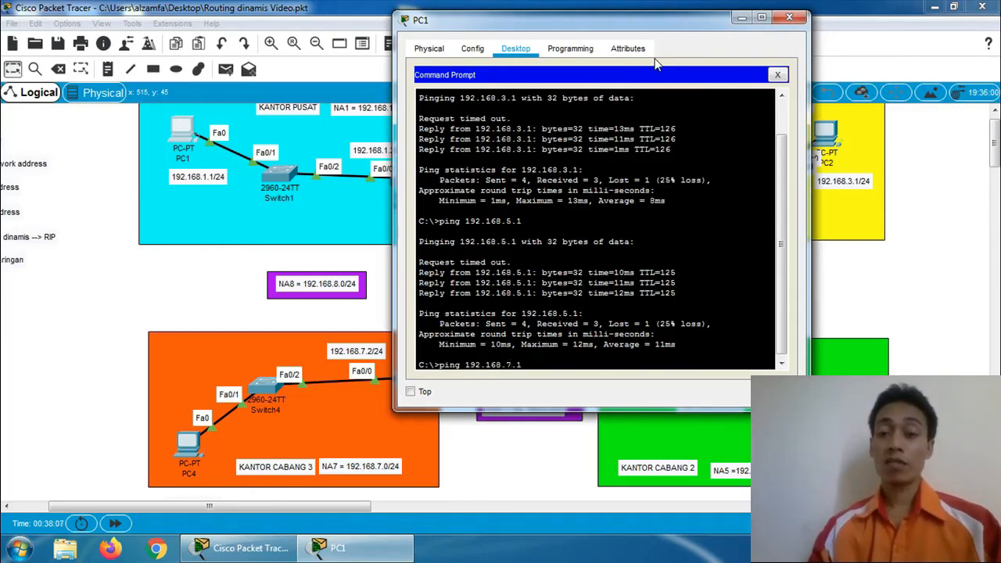
key("Return")
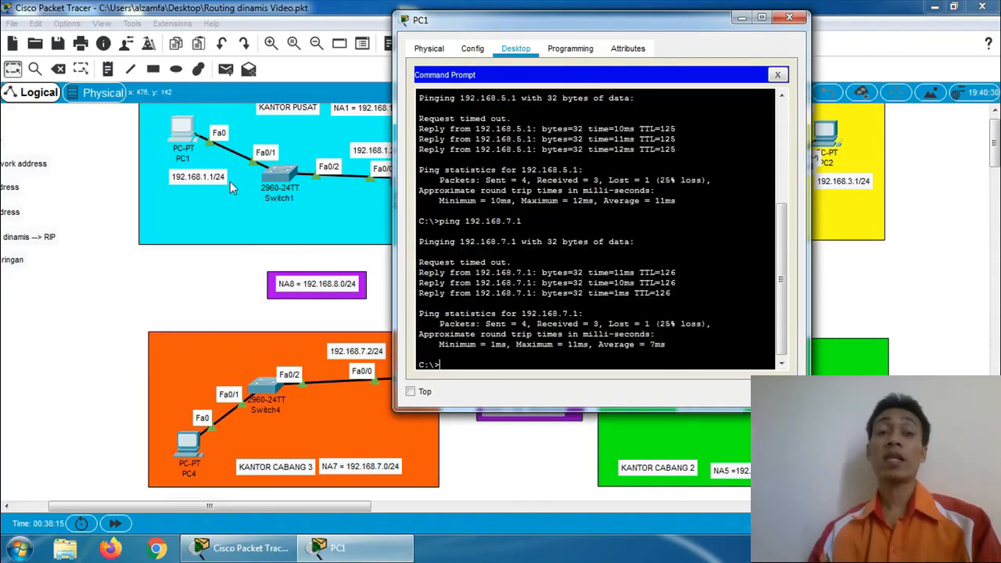
left_click(788, 19)
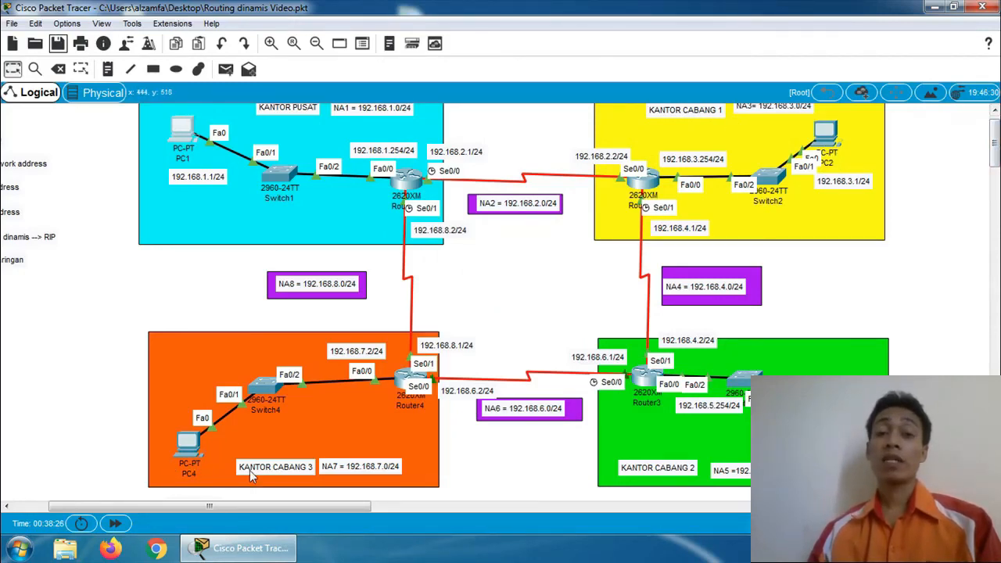
Ping PC4 at 192.168.7.1 from the Command Prompt of PC2 in KANTOR CABANG 1, check the TTL of the replies, and close PC2.
left_click(827, 137)
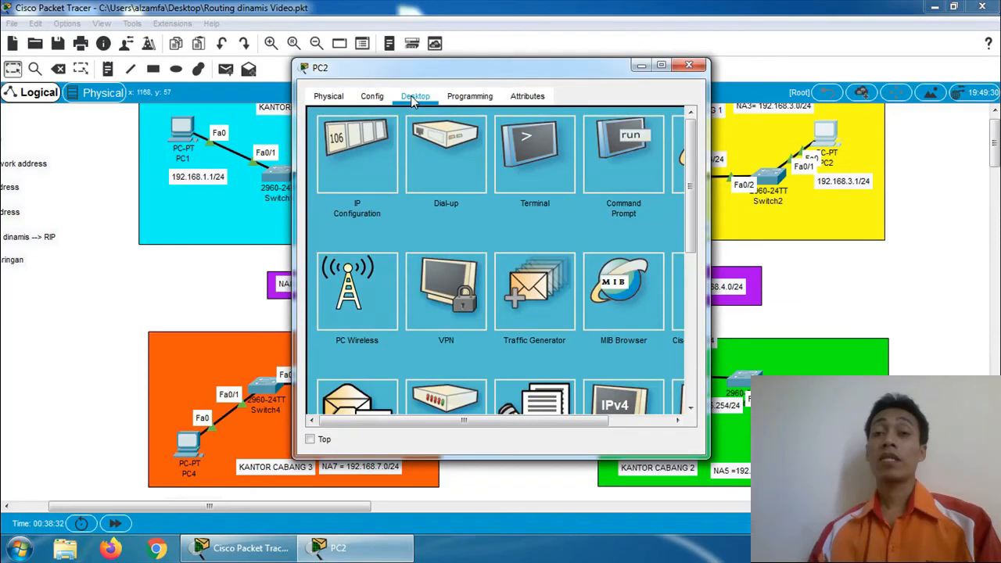
left_click(637, 171)
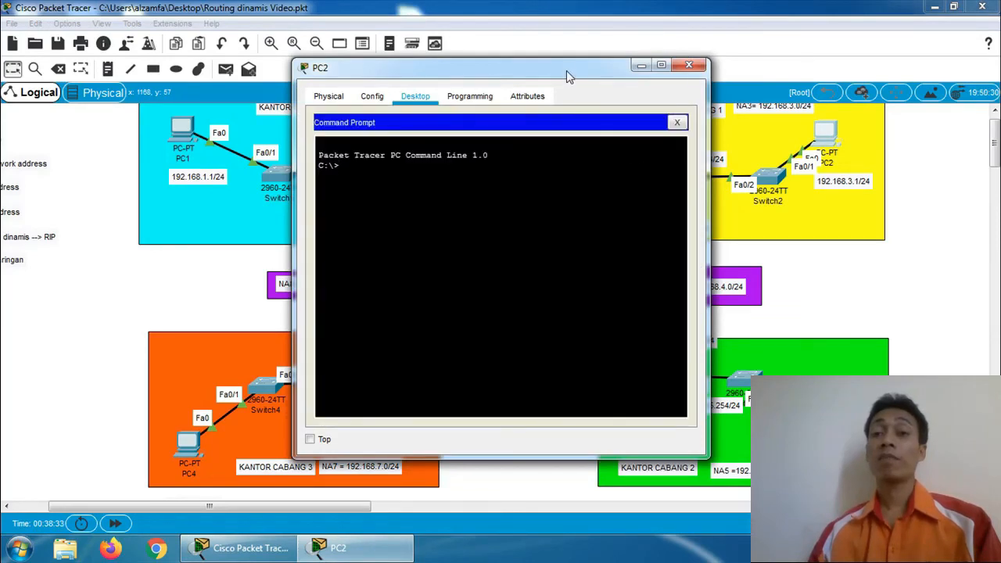
left_click_drag(566, 70, 768, 31)
type("pi")
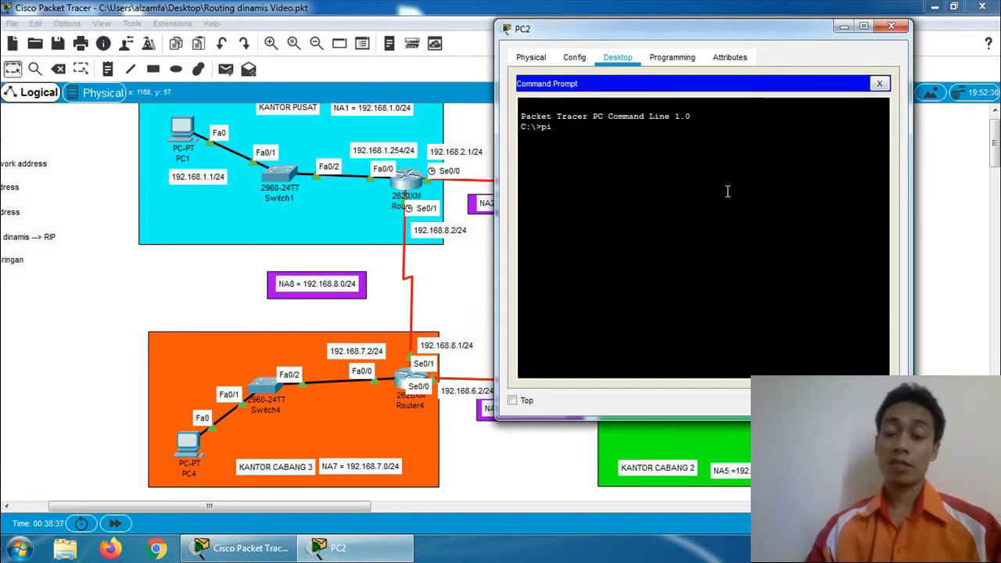
type("g ng 19")
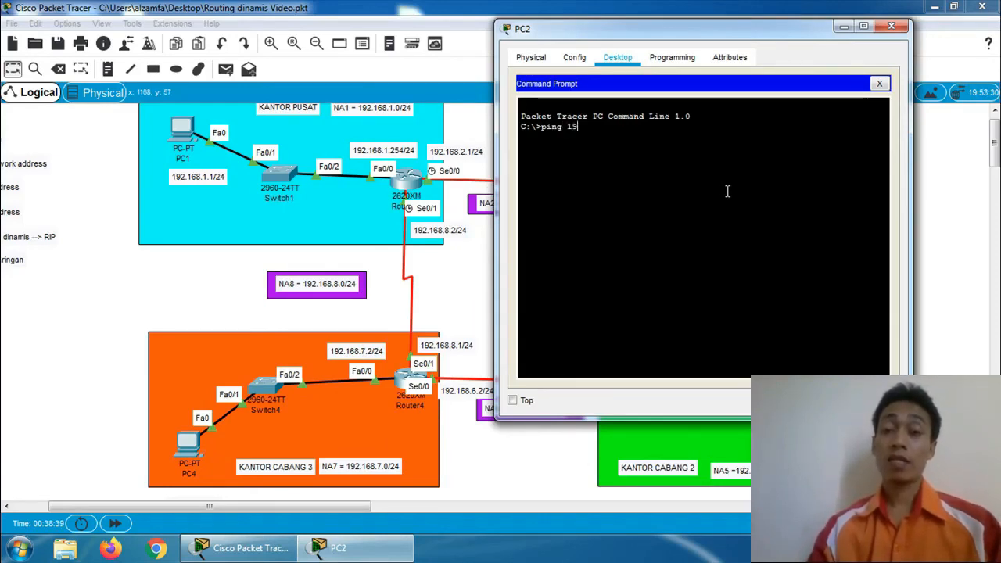
type("2.16")
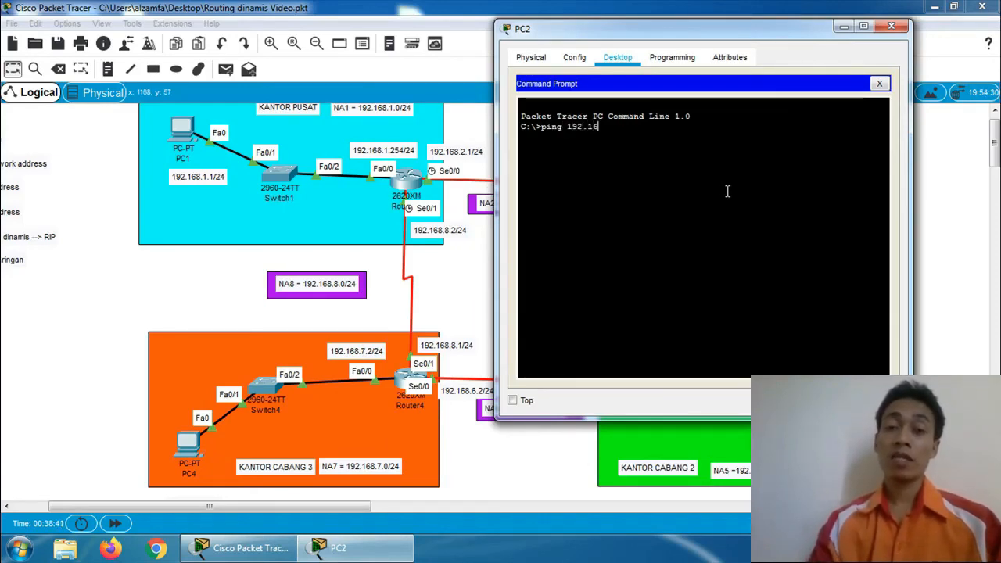
type("8.7.1")
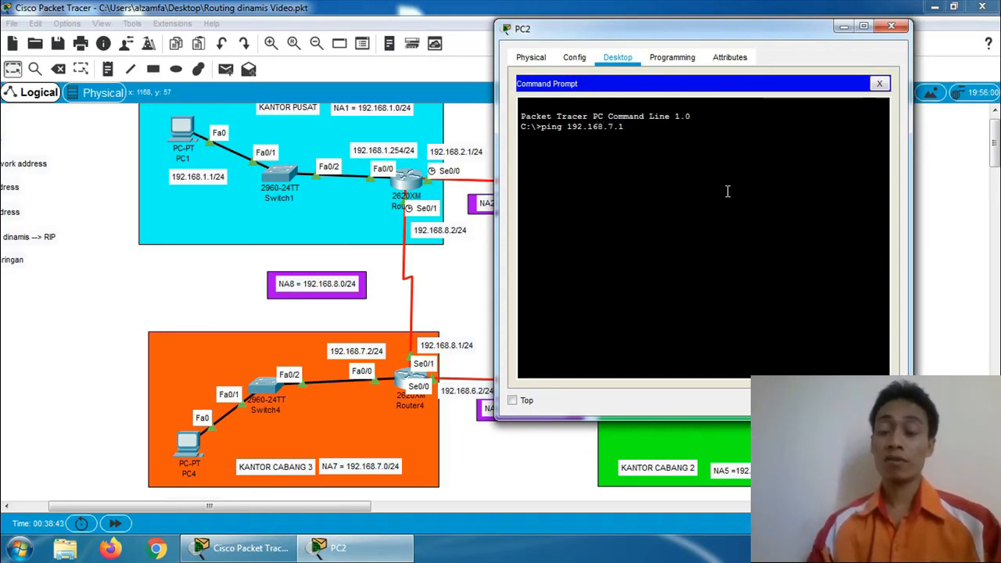
key("Return")
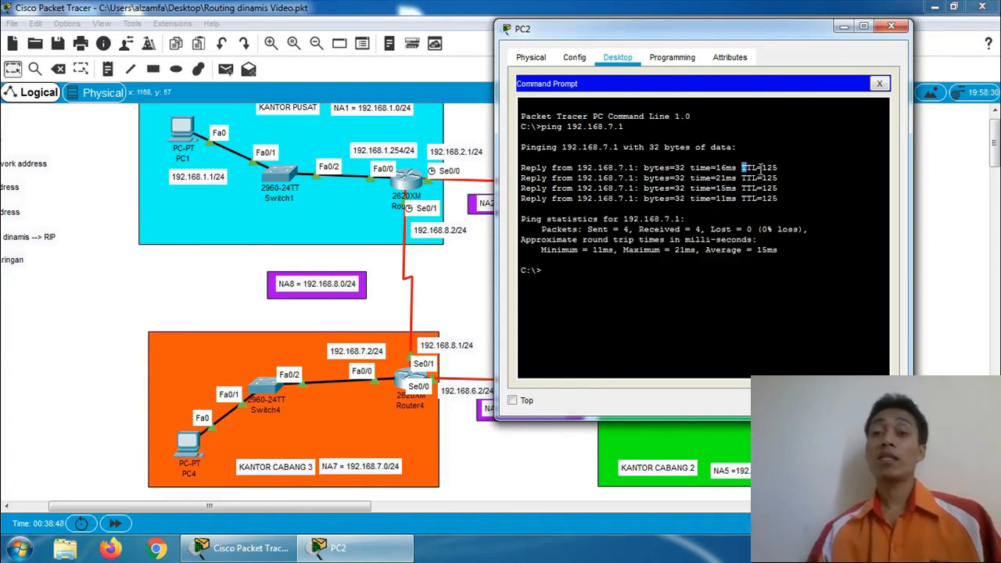
left_click_drag(760, 167, 779, 168)
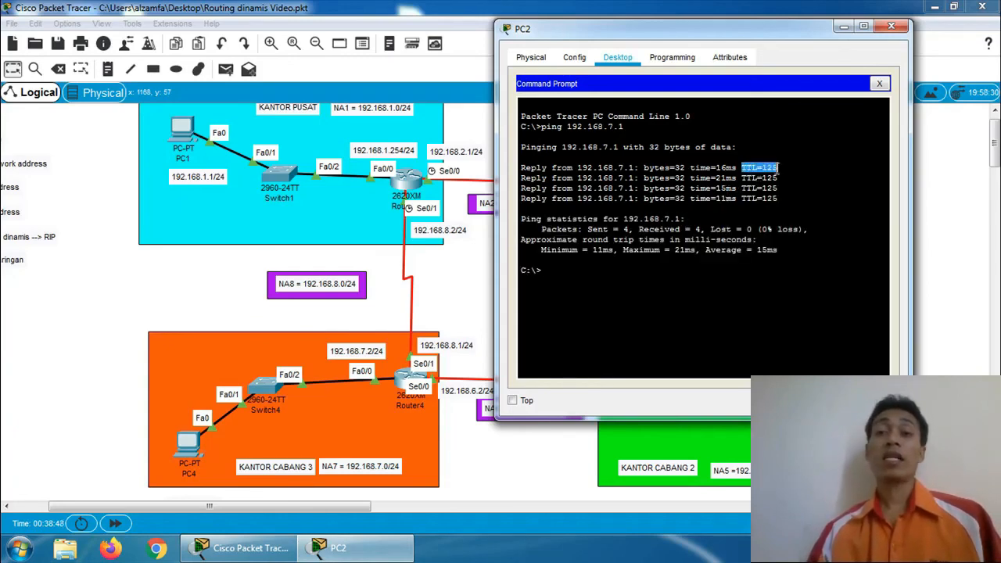
left_click(891, 27)
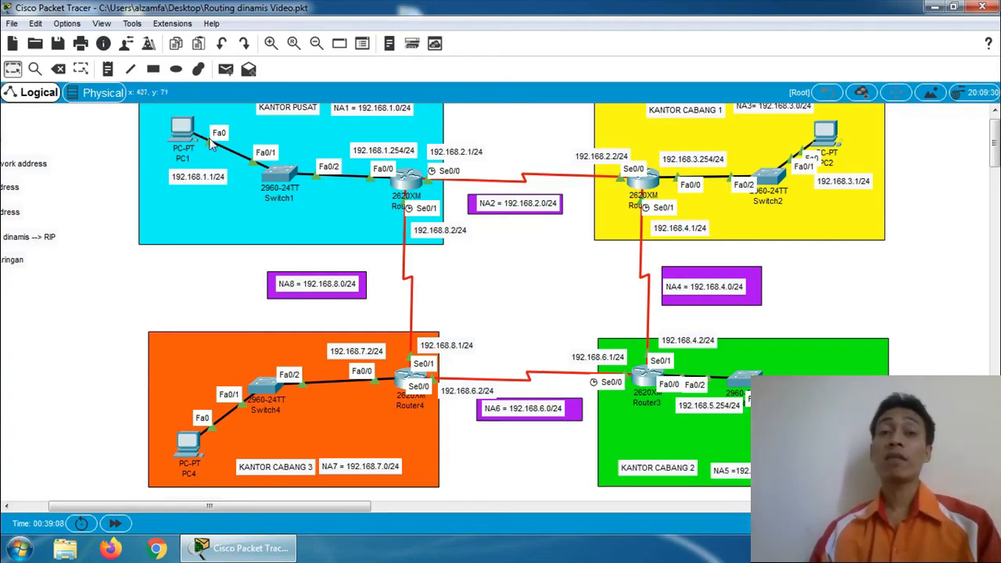
left_click(225, 69)
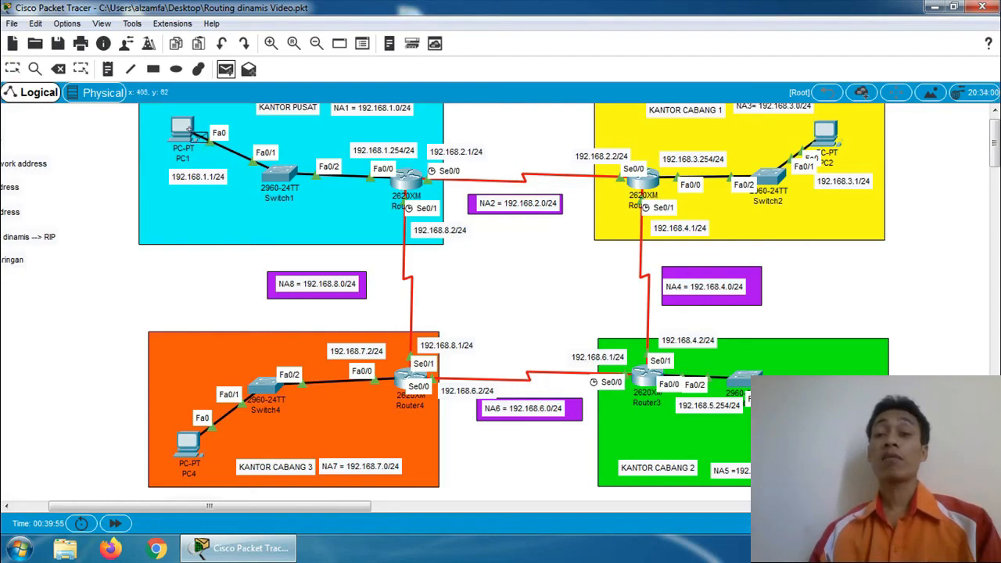
mouse_move(190, 133)
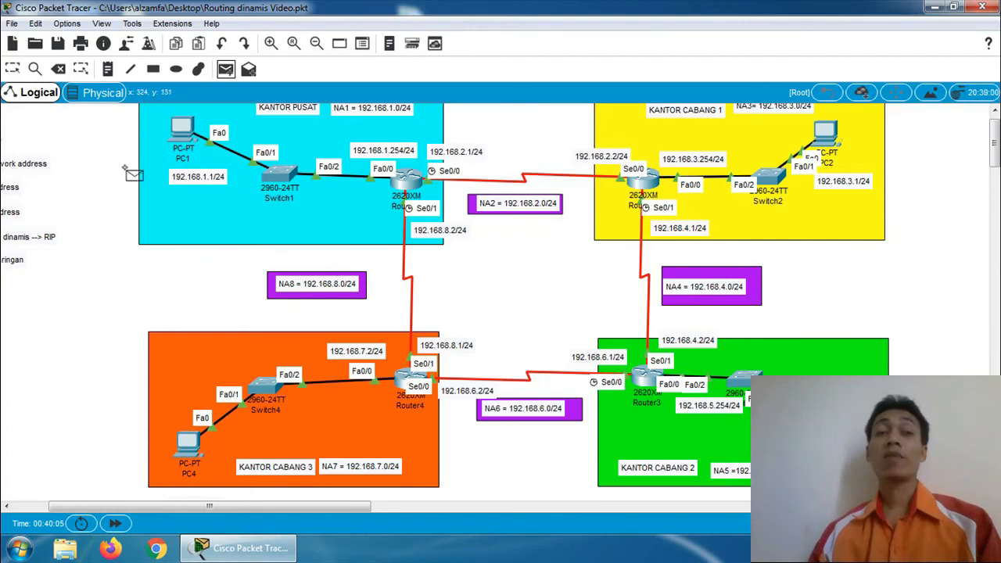
left_click(11, 69)
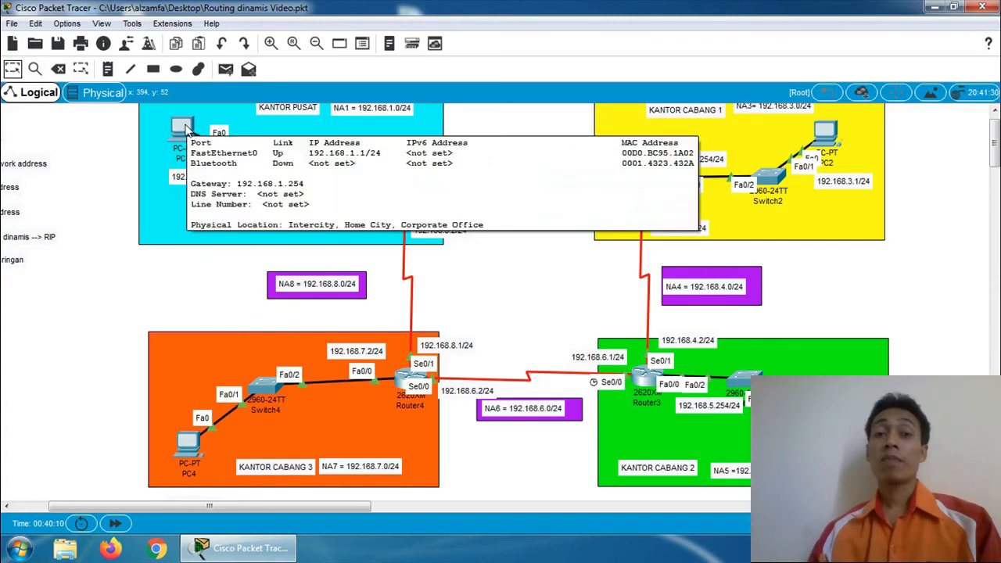
Open PC1's Command Prompt and place its window clear of the KANTOR CABANG 1 and KANTOR CABANG 2 networks.
left_click(186, 130)
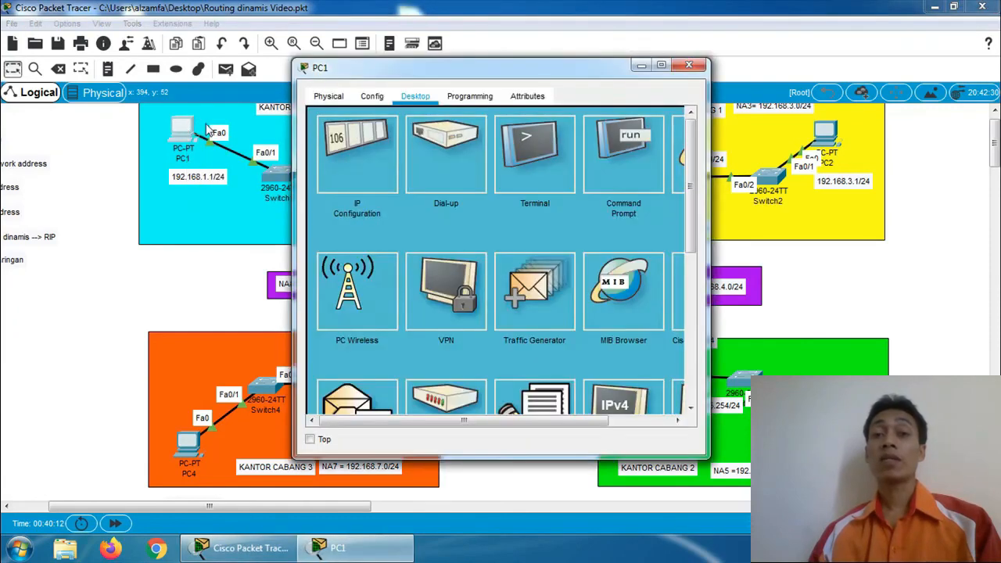
left_click(631, 143)
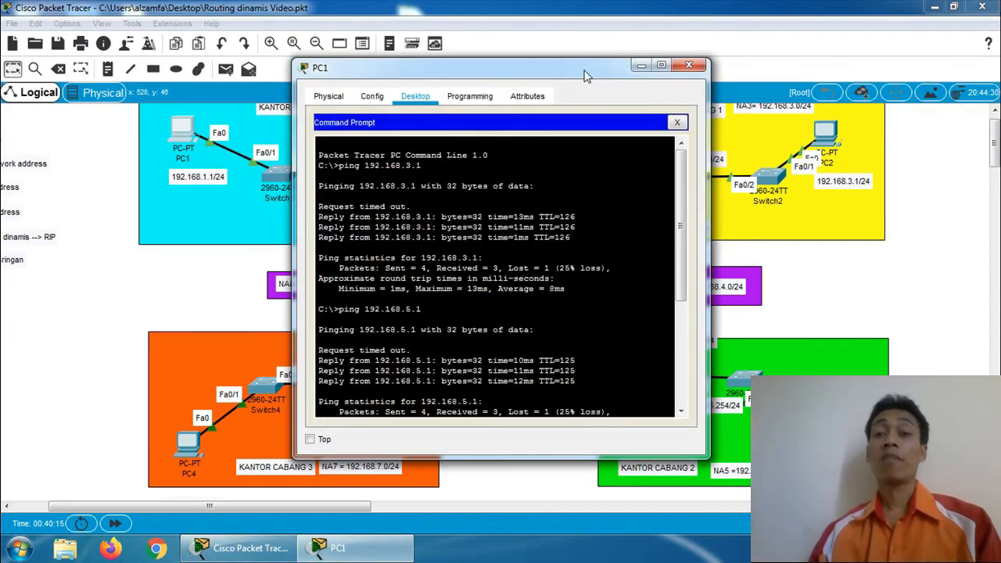
left_click_drag(585, 75, 499, 43)
Trace the route from PC1 to PC3 in KANTOR CABANG 2 with tracert 192.168.5.1.
type("t")
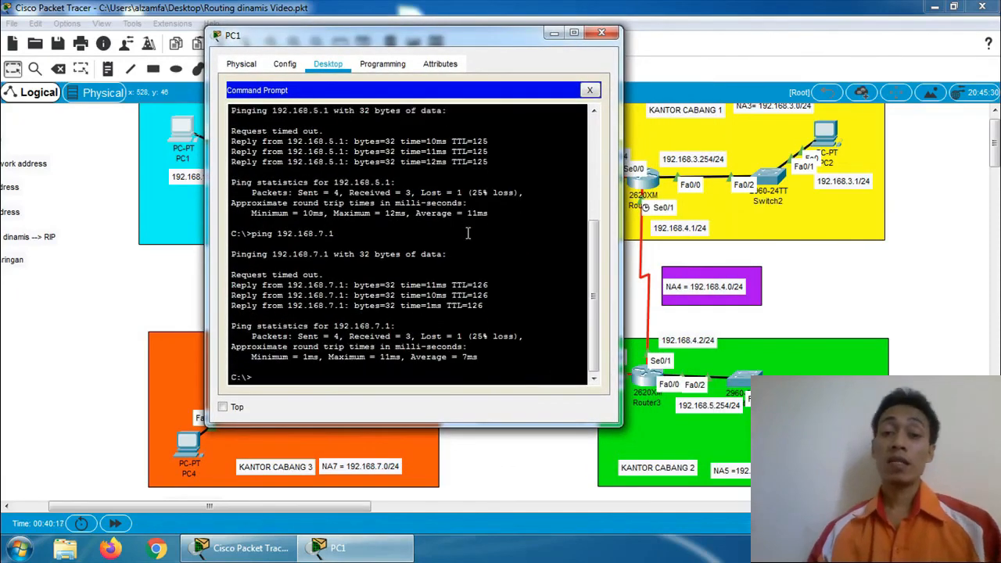
type("racert")
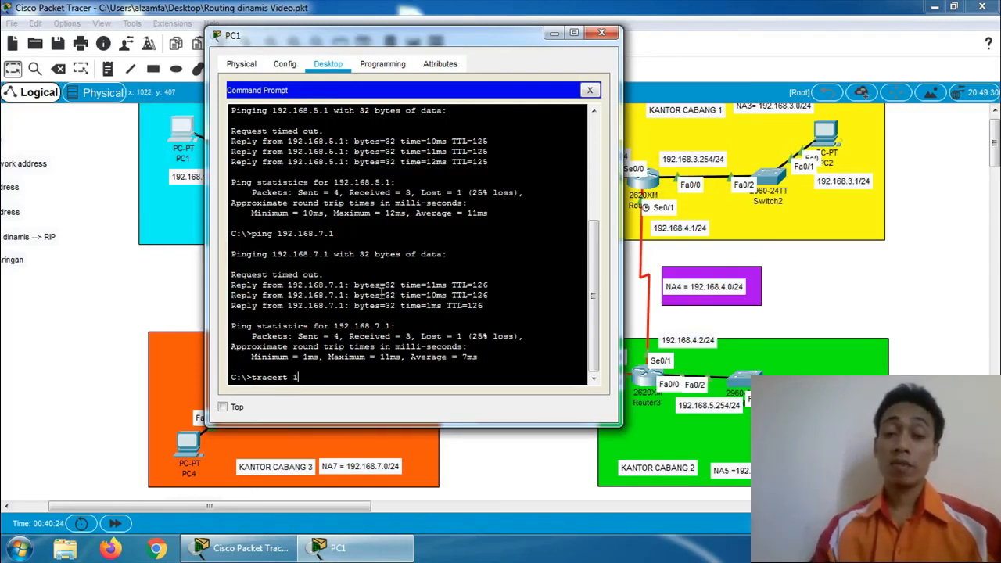
type(" 192.16")
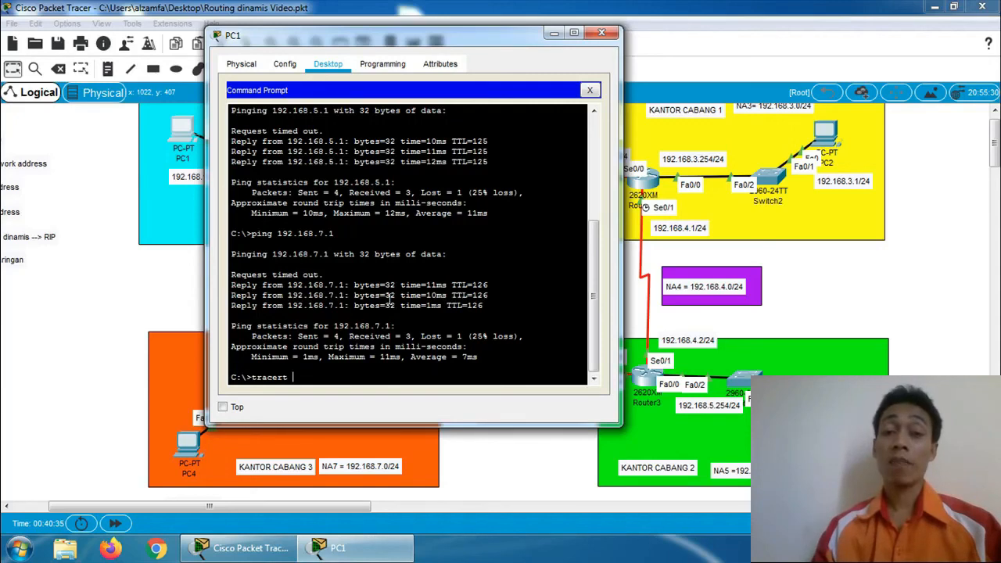
key("BackSpace")
key("BackSpace")
key("BackSpace")
key("BackSpace")
key("BackSpace")
key("BackSpace")
key("BackSpace")
type("tracert ")
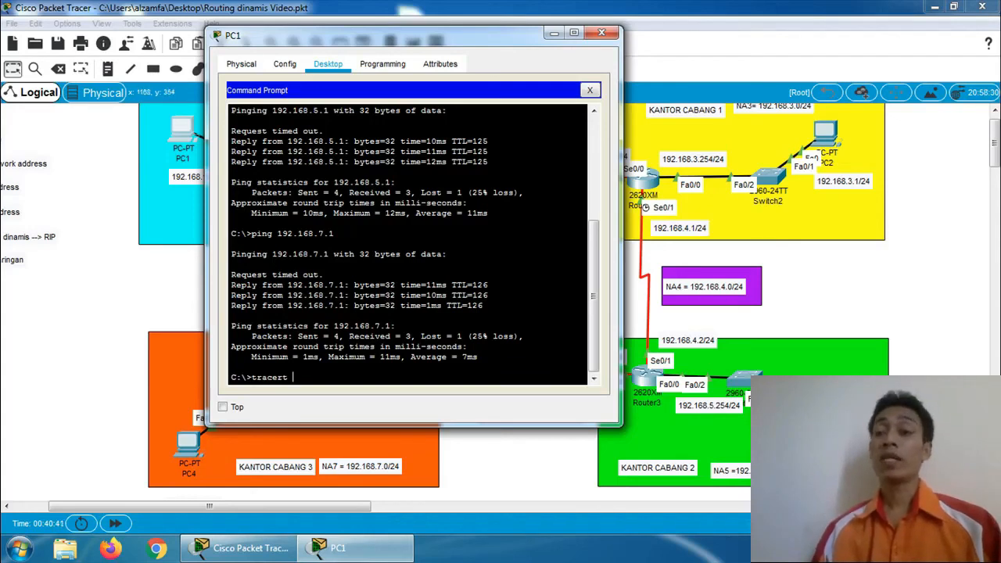
type("192")
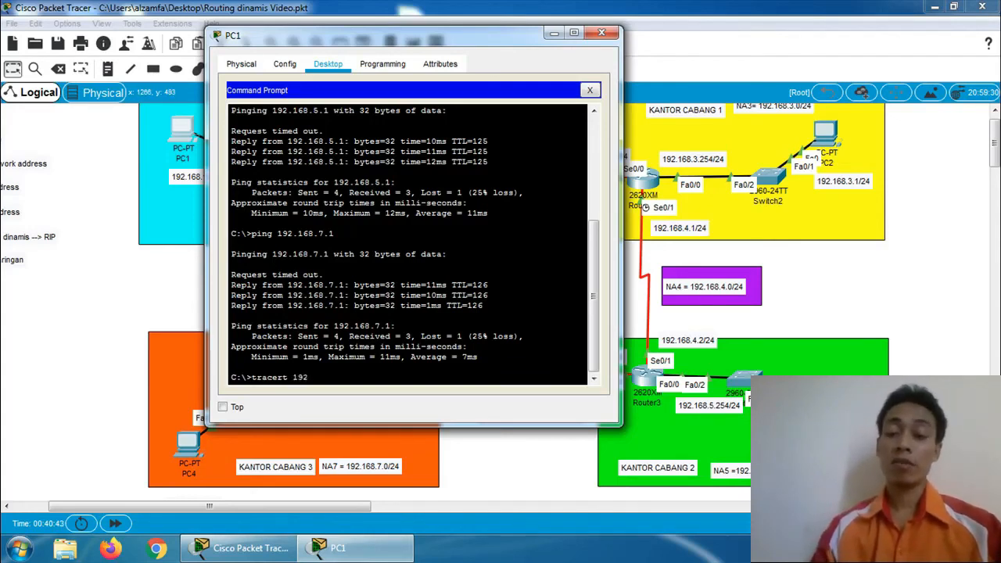
type(".168.5.1")
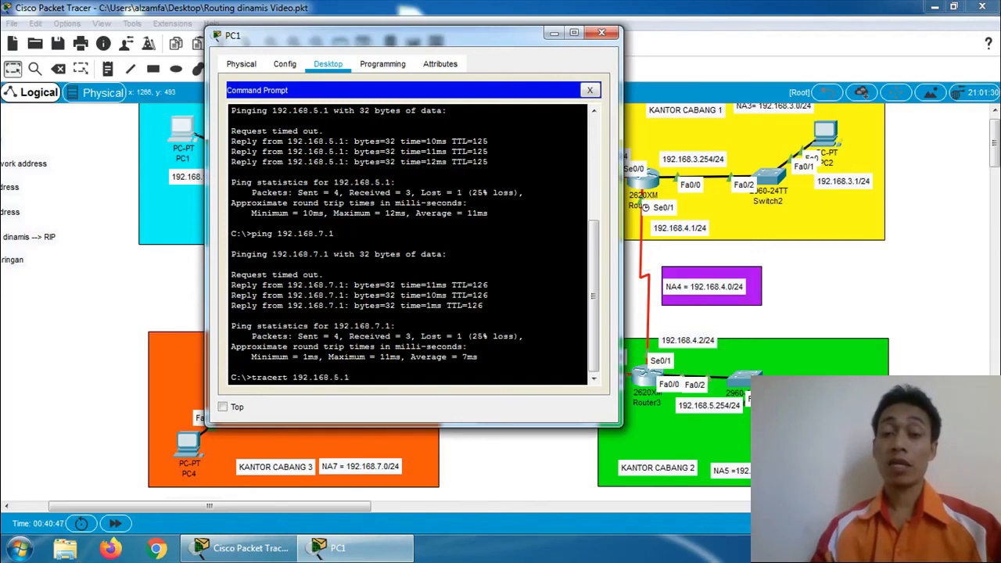
key("Return")
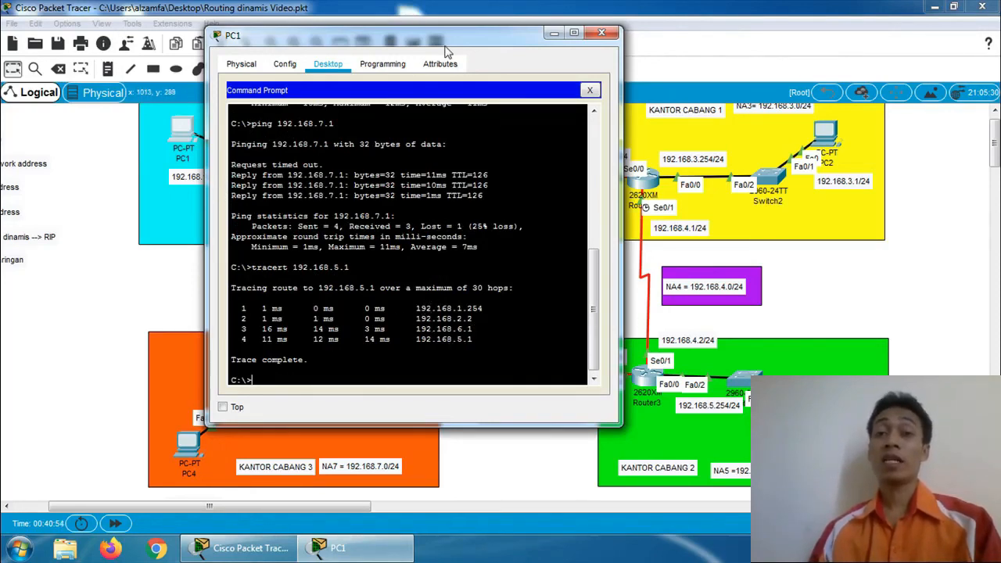
Compare each hop of the trace with the router interface addresses in the topology, and minimize the PC1 window.
left_click_drag(446, 50, 522, 178)
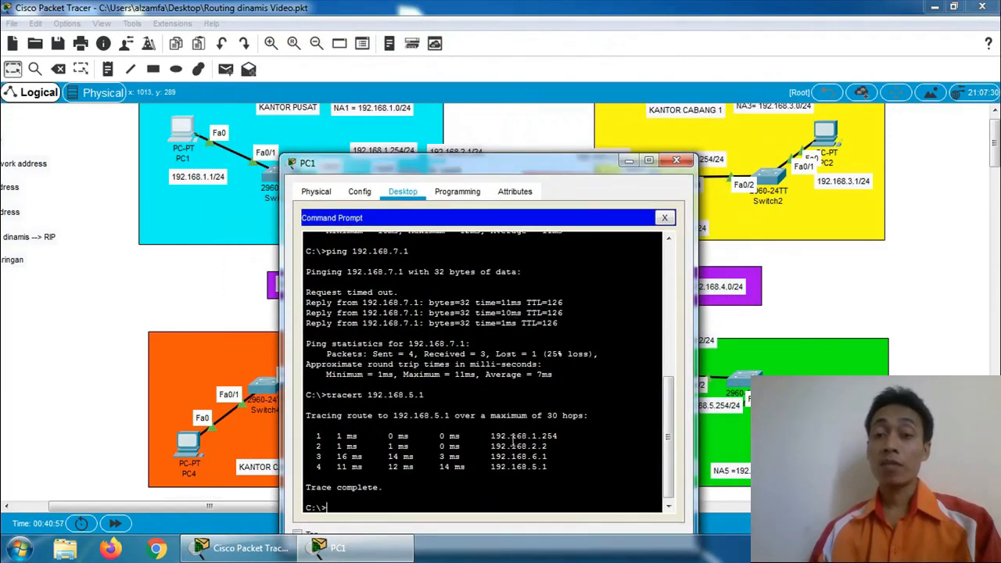
left_click_drag(539, 440, 560, 438)
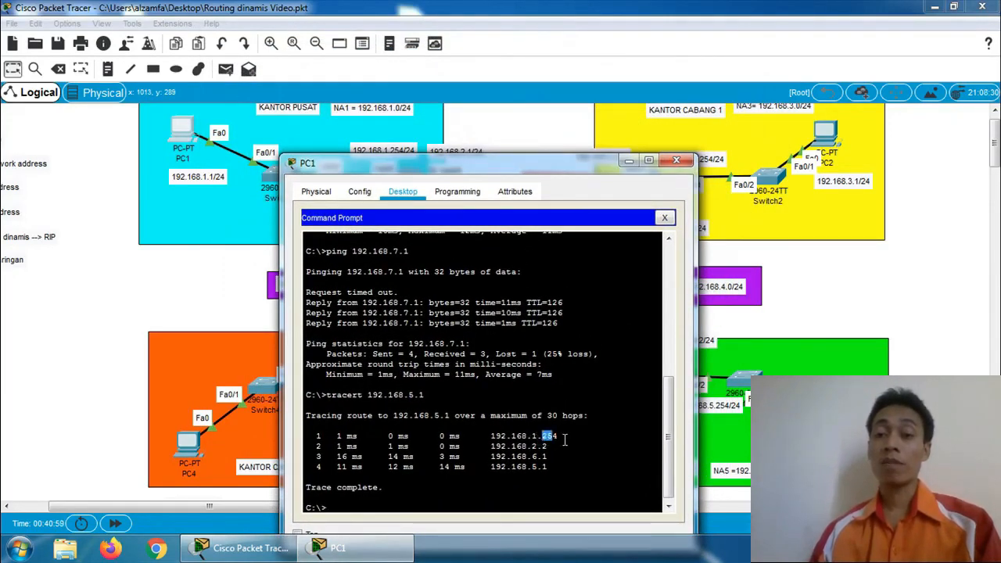
left_click_drag(406, 164, 400, 212)
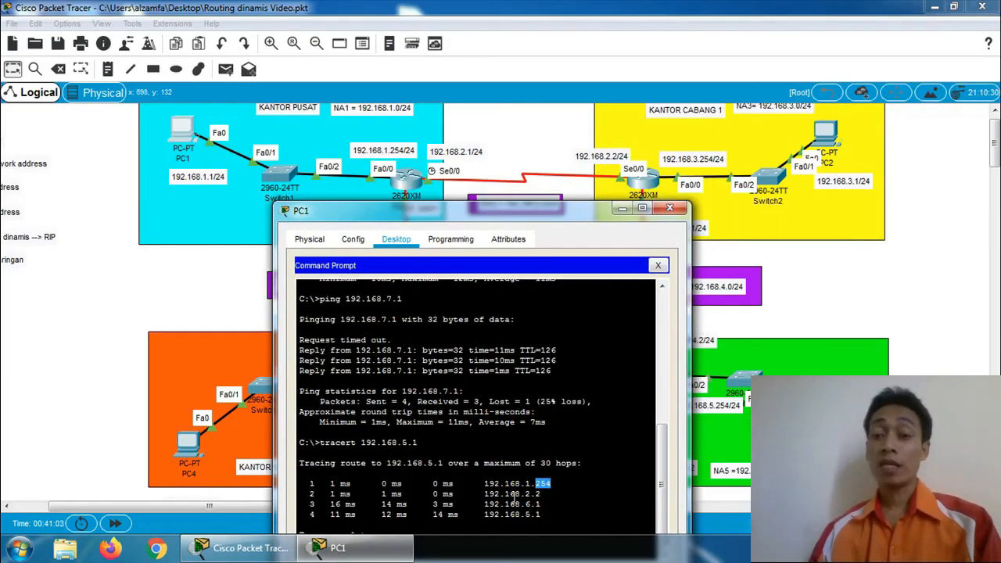
left_click_drag(526, 494, 545, 494)
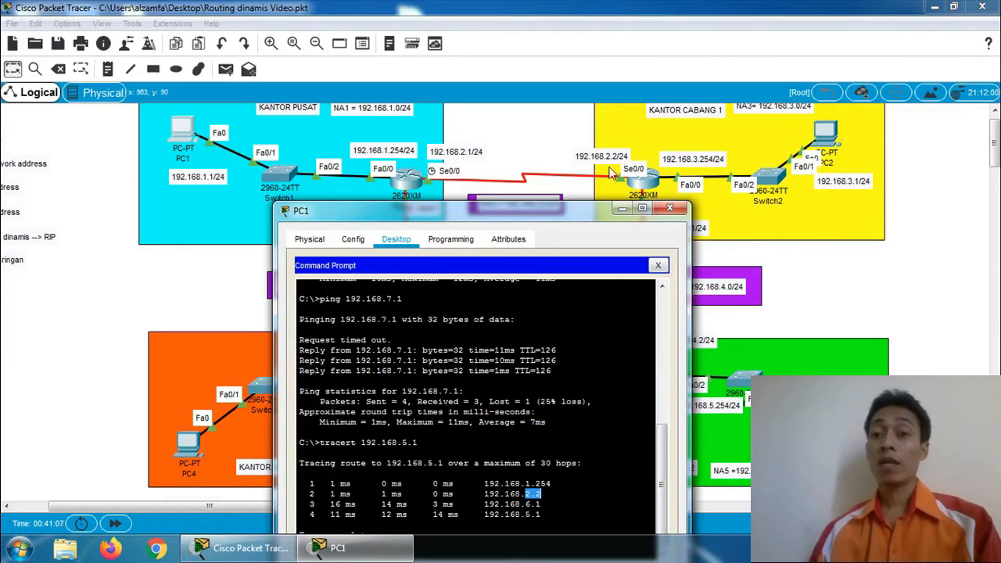
left_click_drag(591, 216, 440, 186)
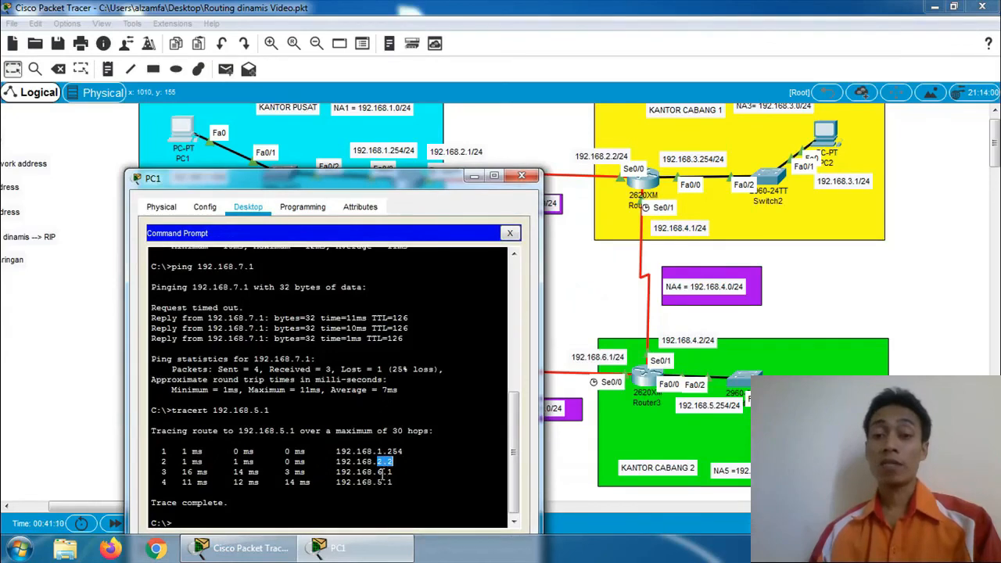
left_click_drag(377, 472, 392, 472)
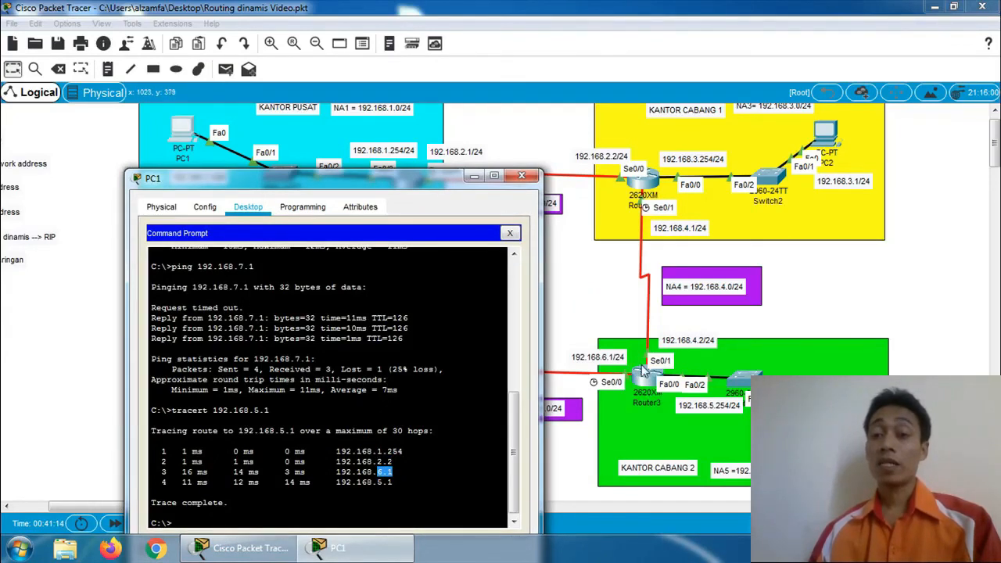
left_click(380, 488)
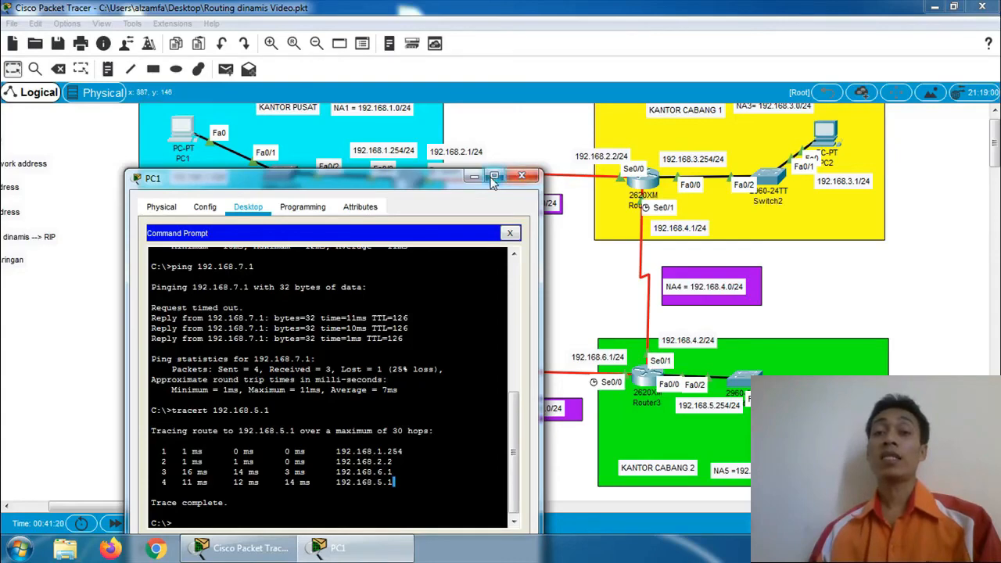
left_click(474, 177)
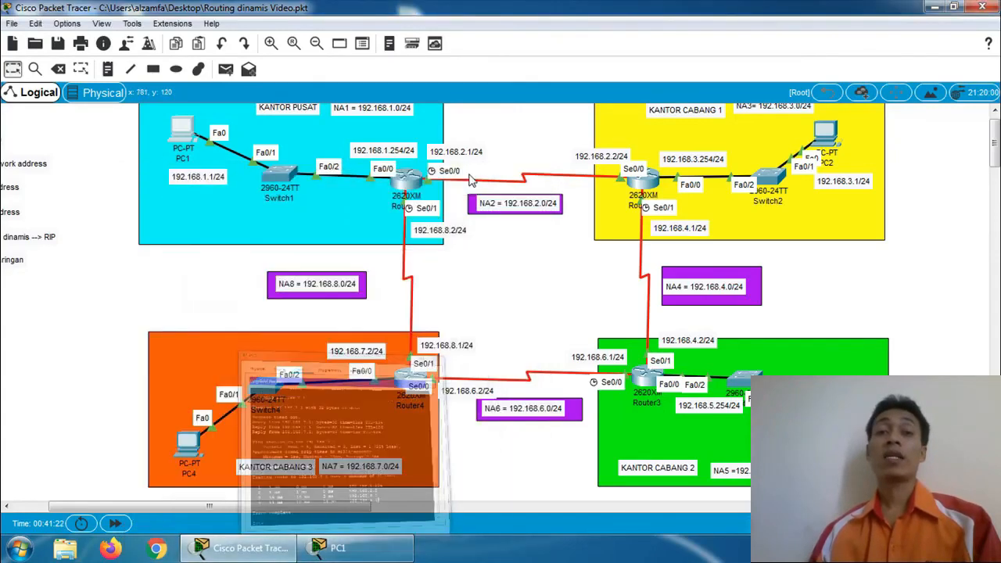